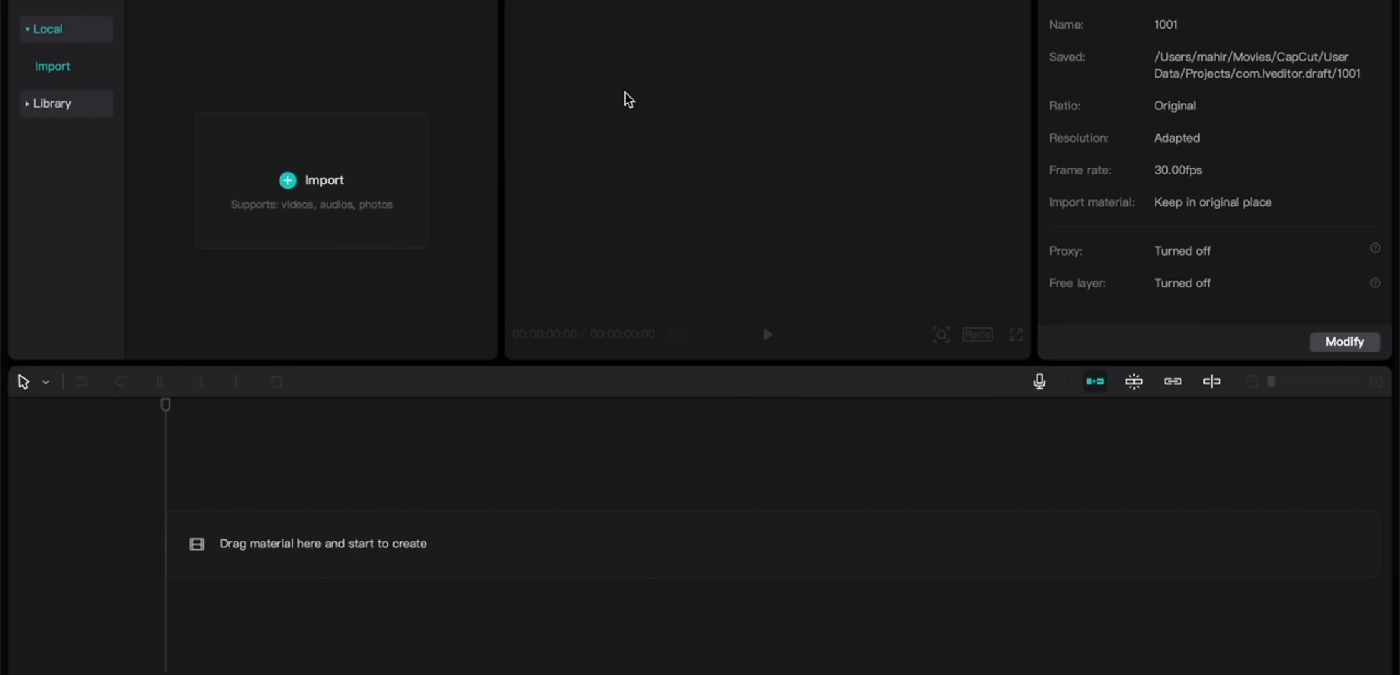
Step: Look through the Downloads folder in the media import dialog for a background file
click(367, 169)
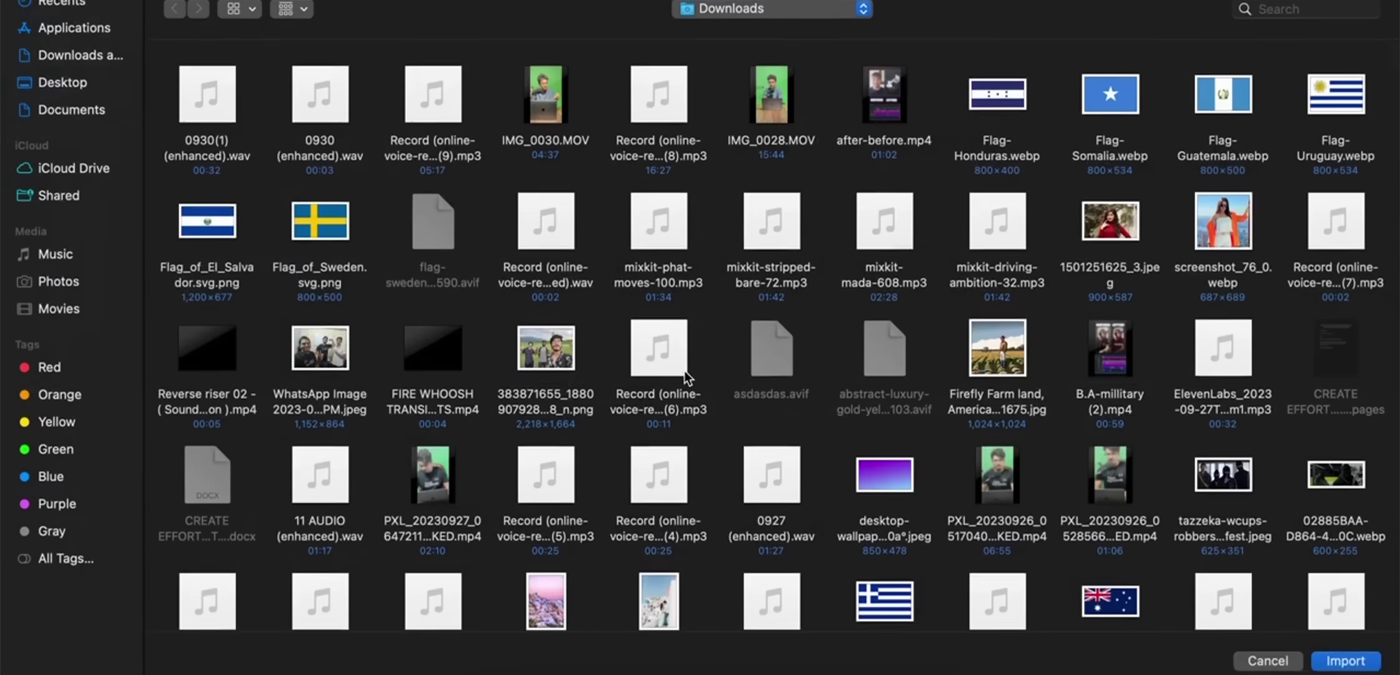
scroll(687, 376, down, 10)
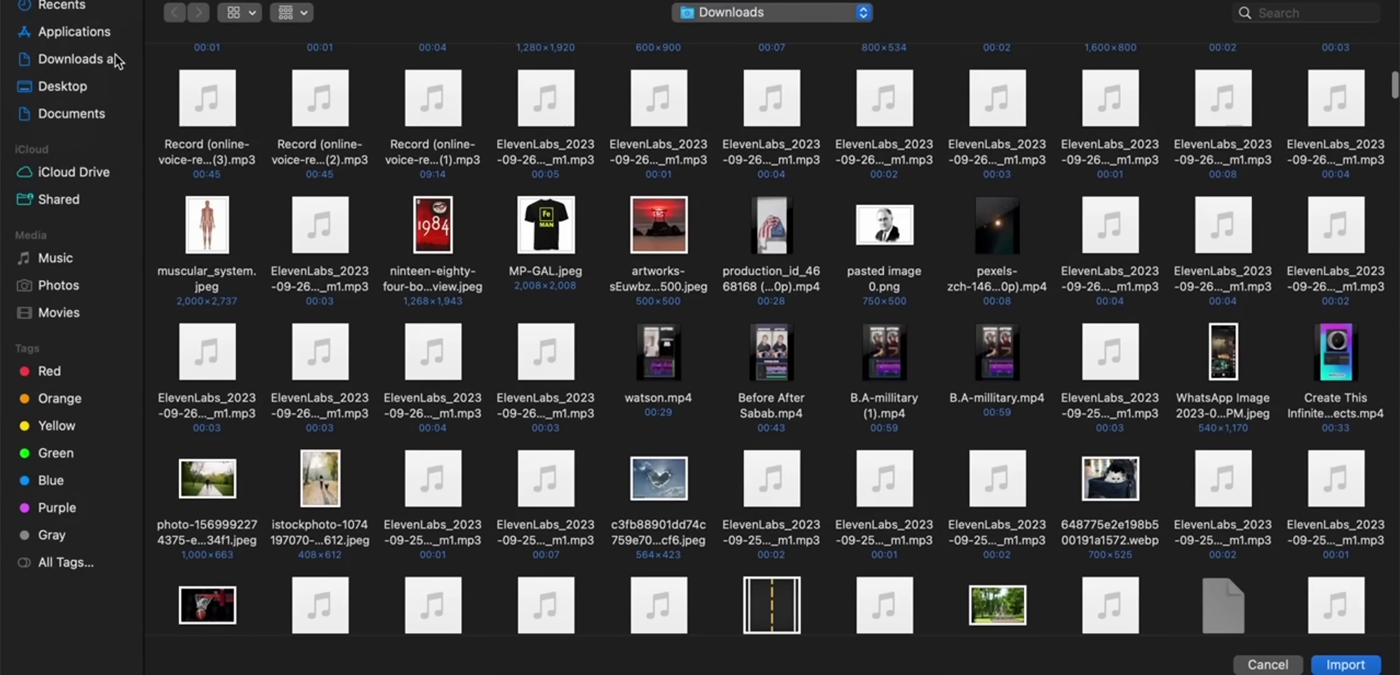
click(116, 61)
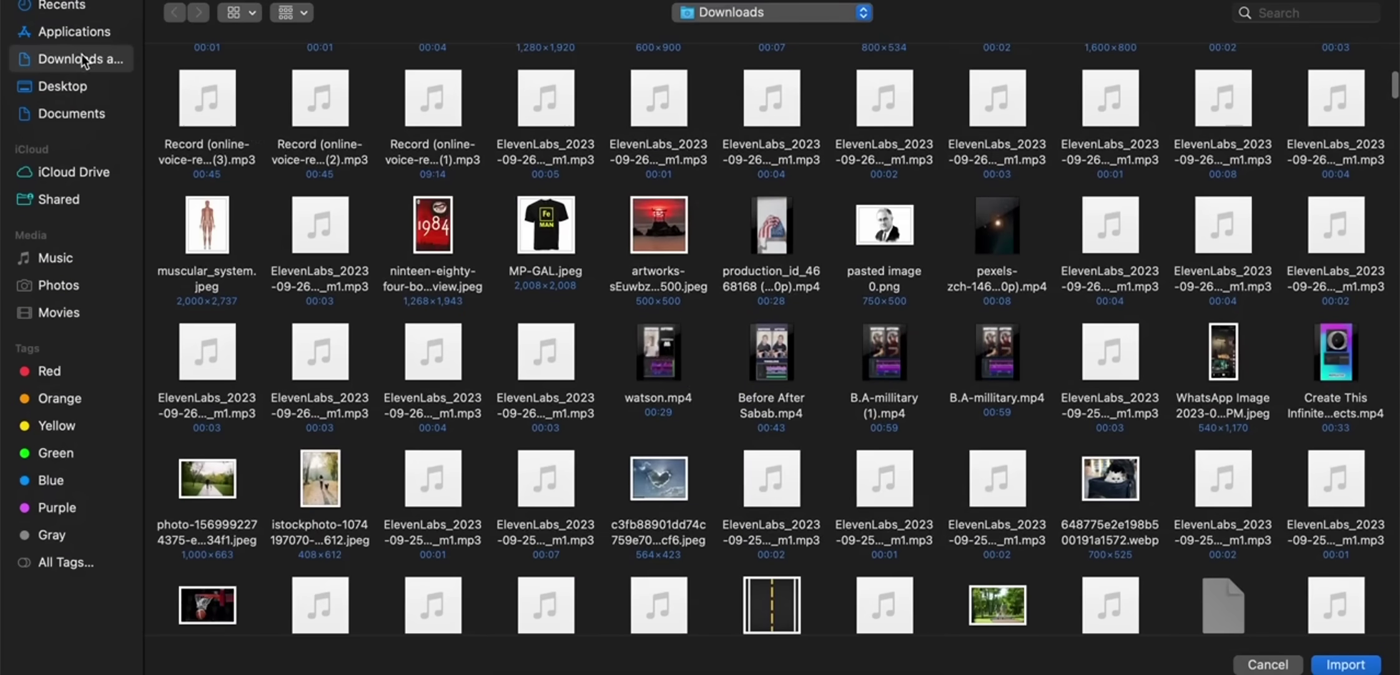
scroll(693, 447, down, 10)
scroll(692, 447, down, 15)
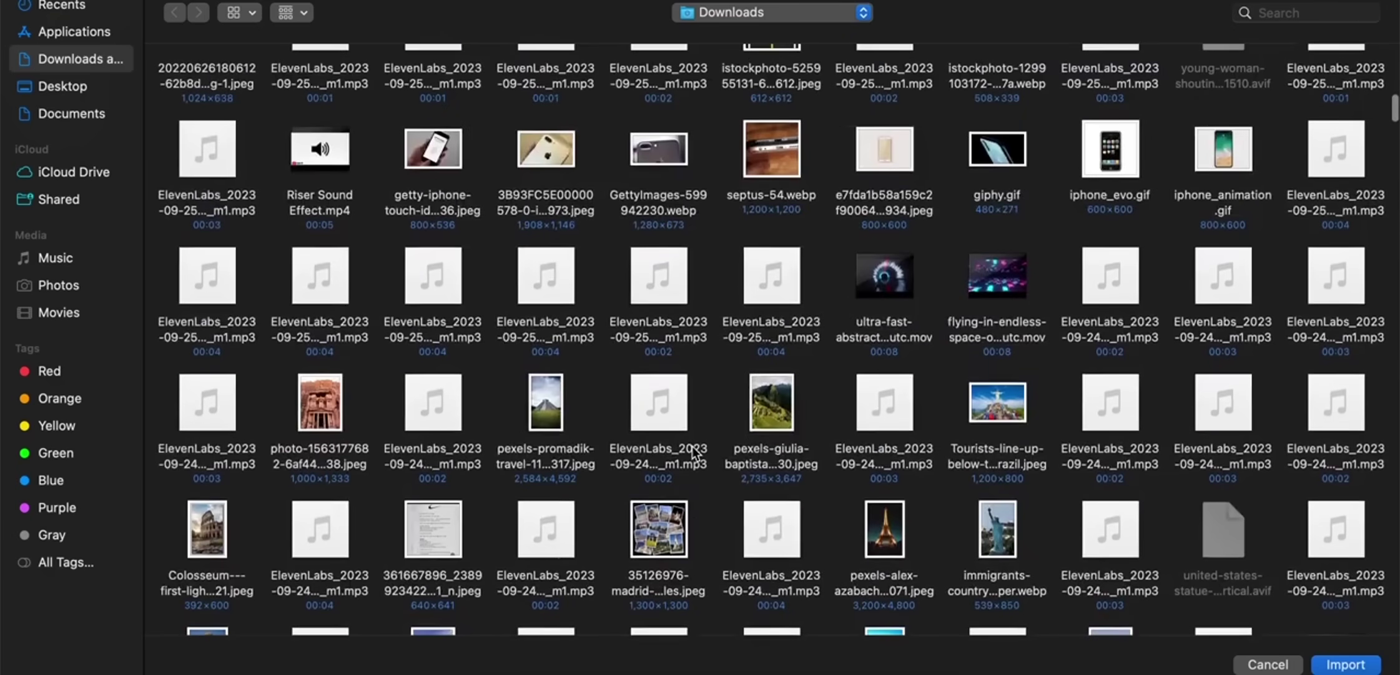
scroll(692, 447, down, 15)
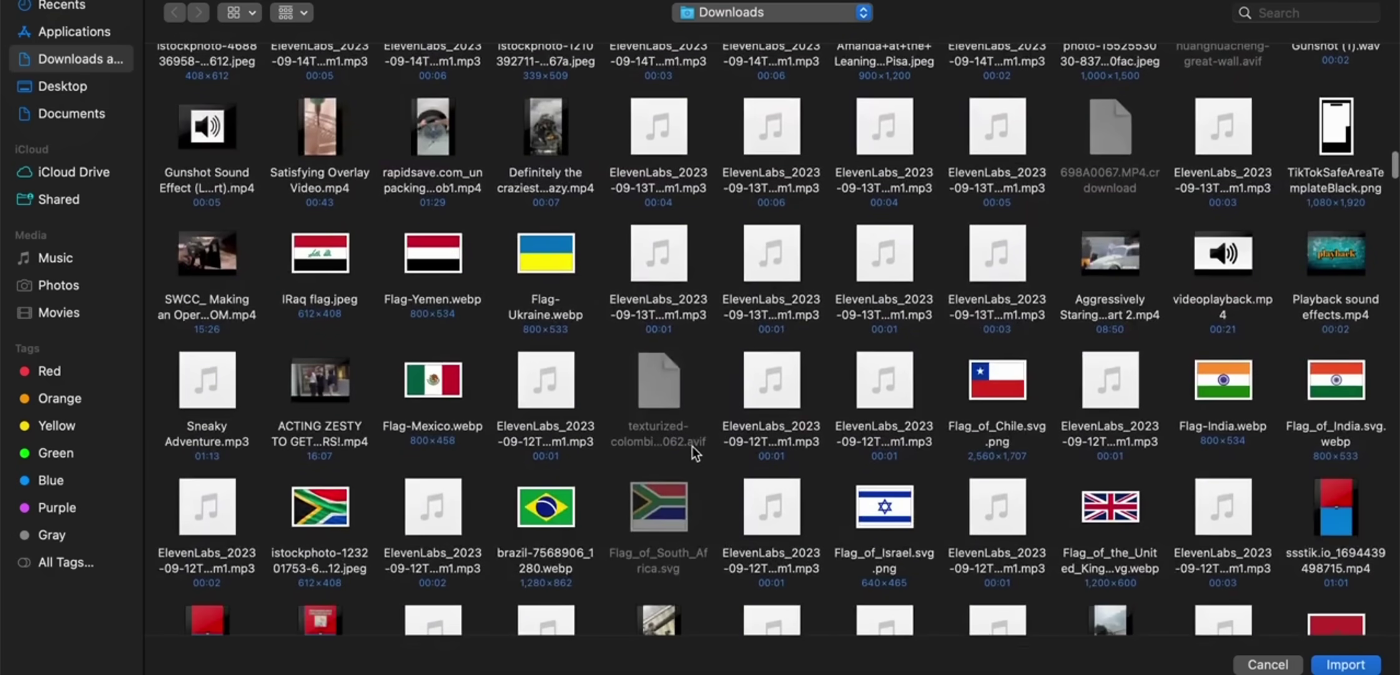
scroll(692, 446, down, 15)
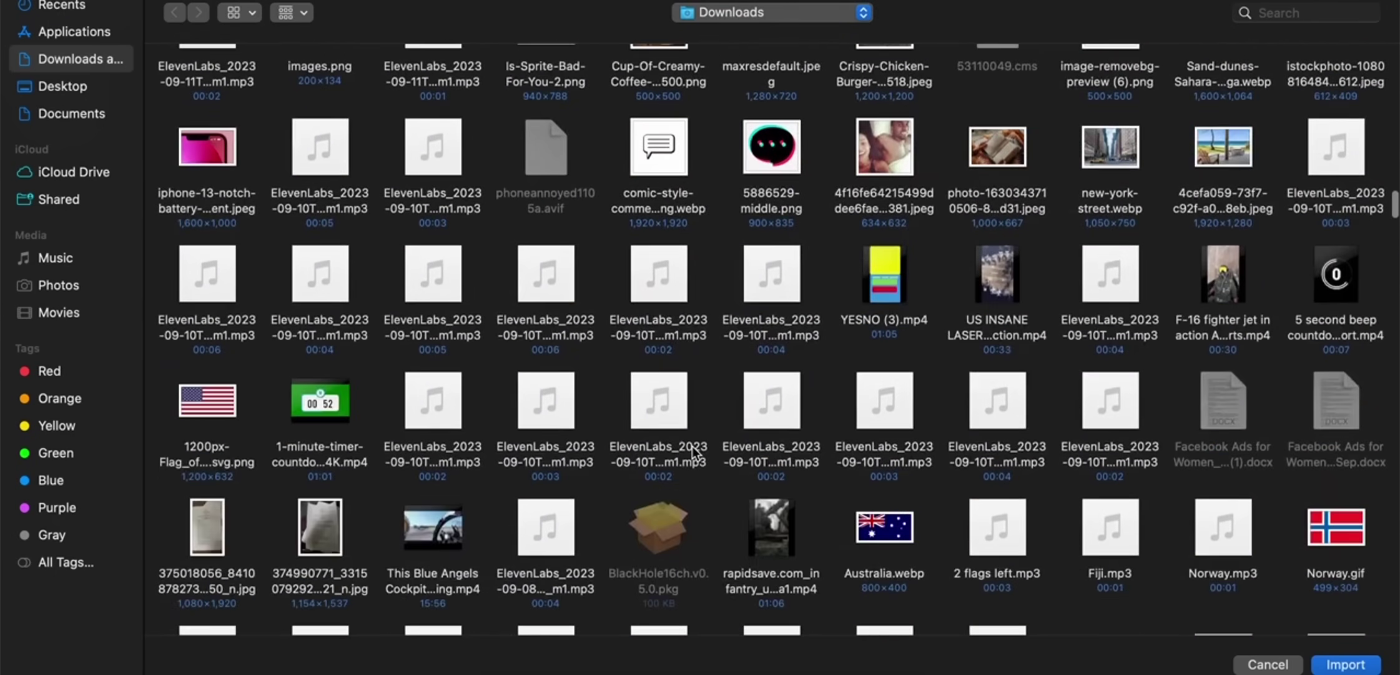
scroll(693, 446, down, 3)
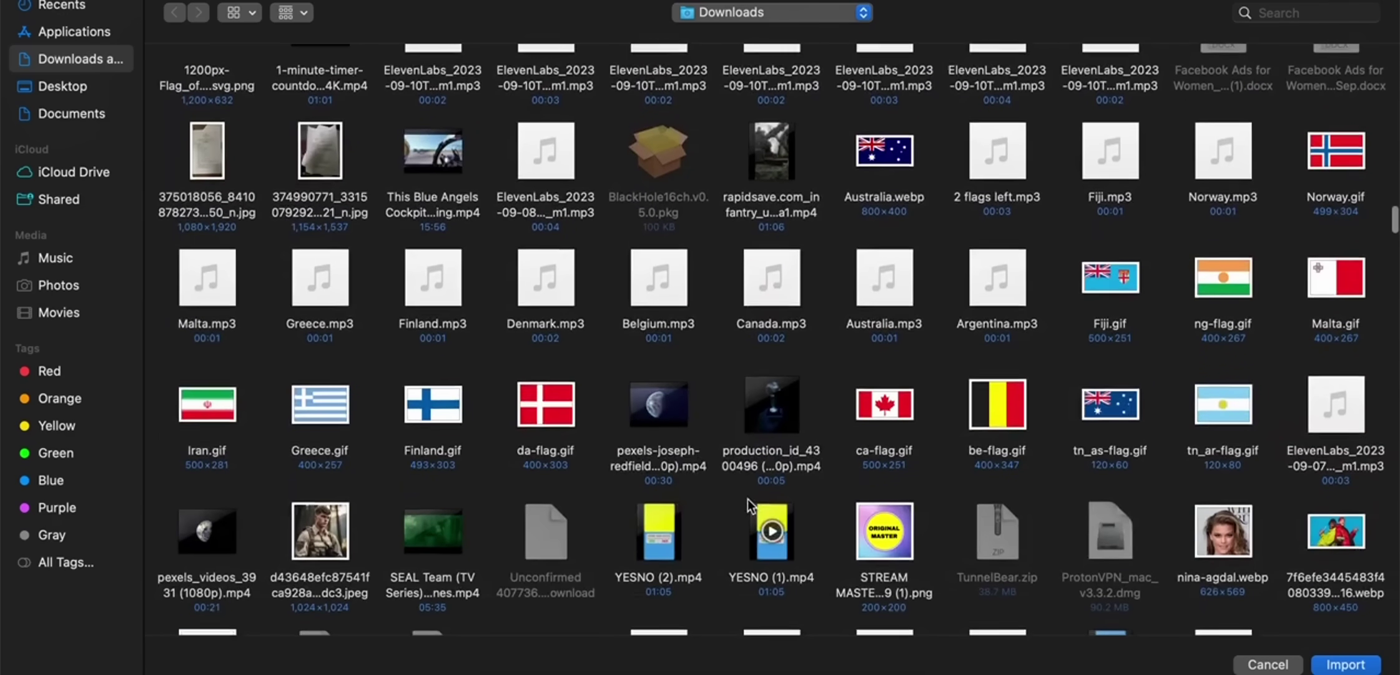
scroll(747, 499, up, 7)
scroll(909, 355, up, 8)
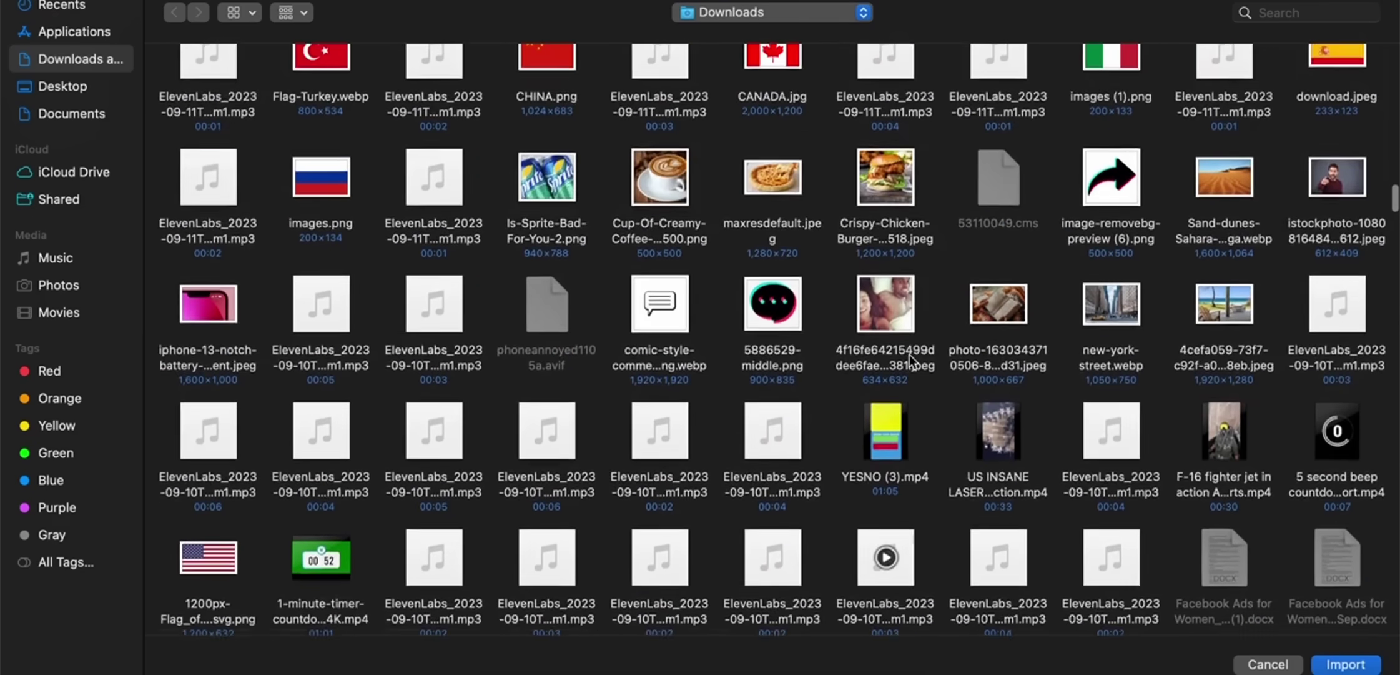
scroll(909, 355, up, 10)
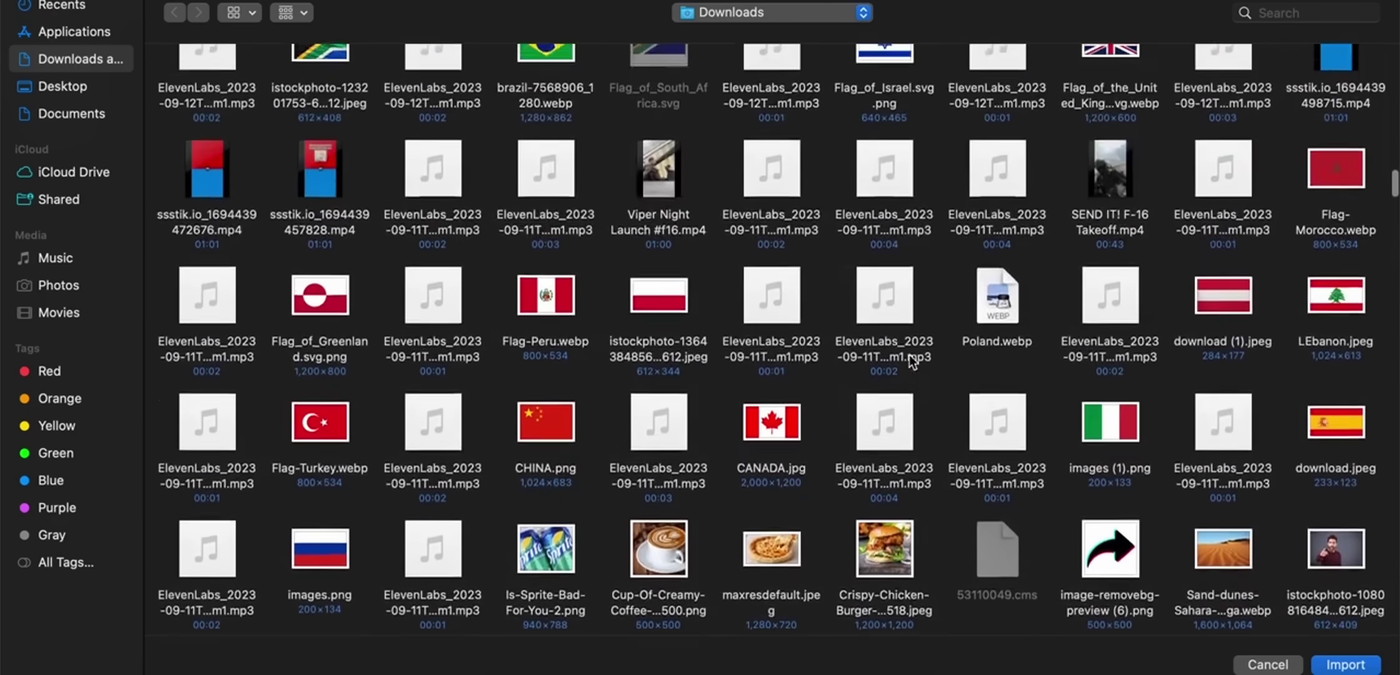
scroll(910, 355, up, 9)
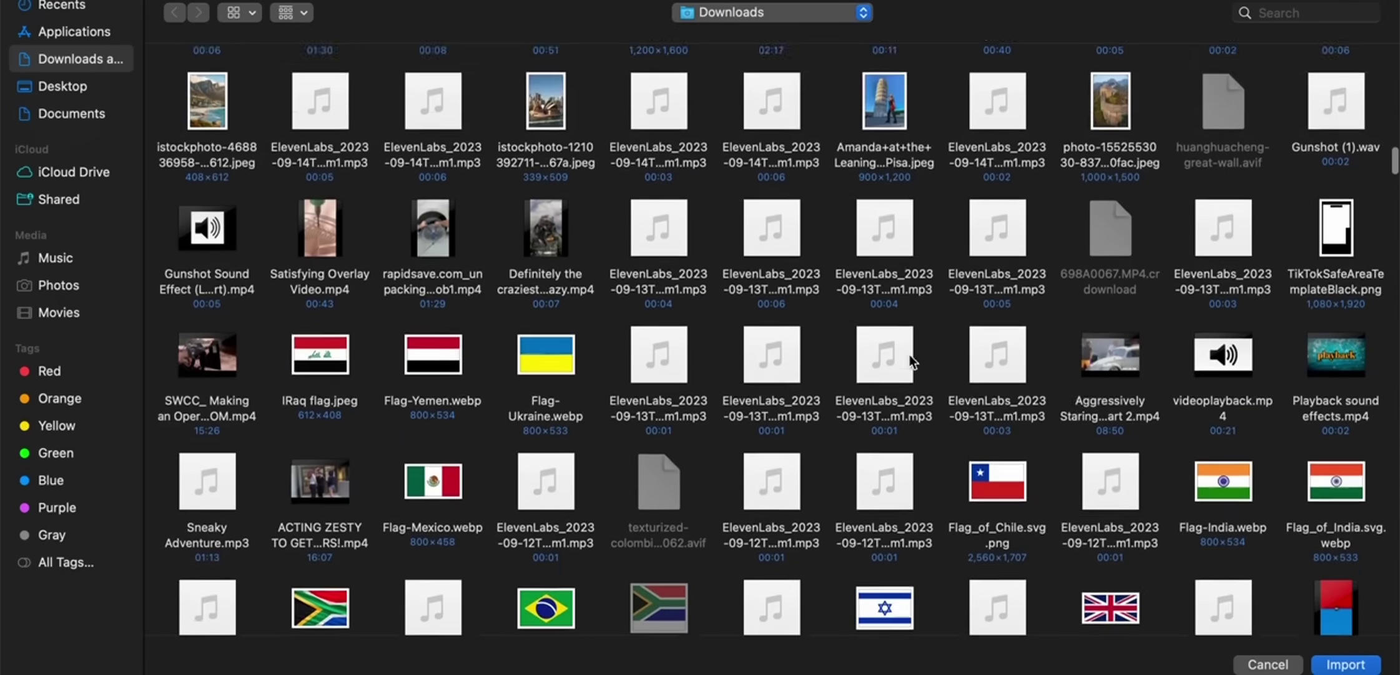
scroll(910, 354, up, 6)
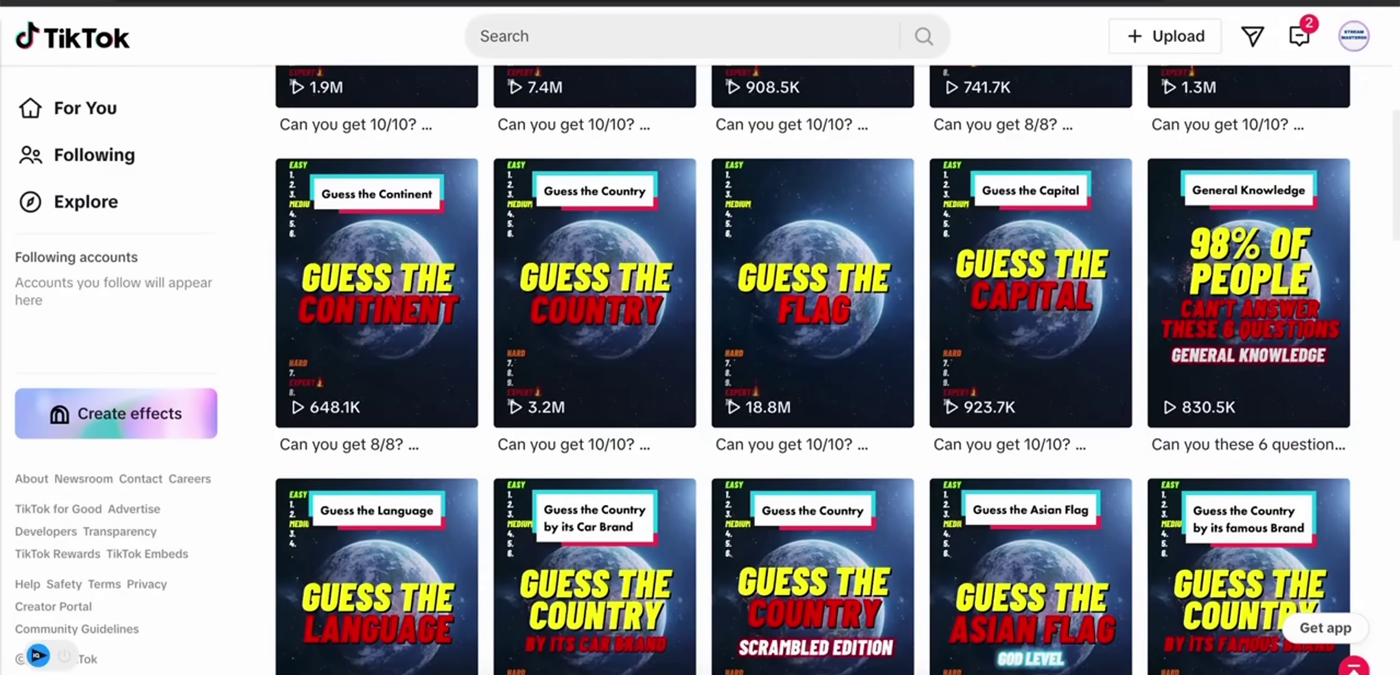
Step: Switch to the web browser and run a Google image search for "earth image"
key(ctrl+t)
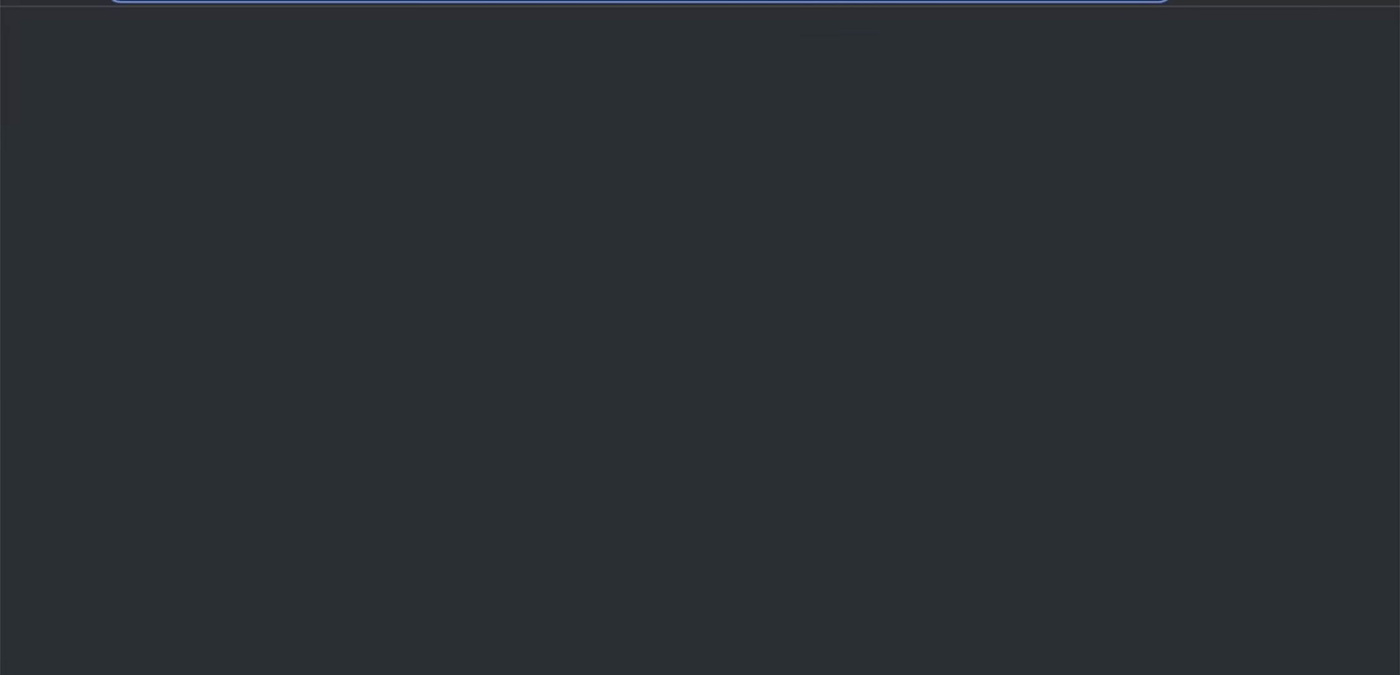
text(earth image)
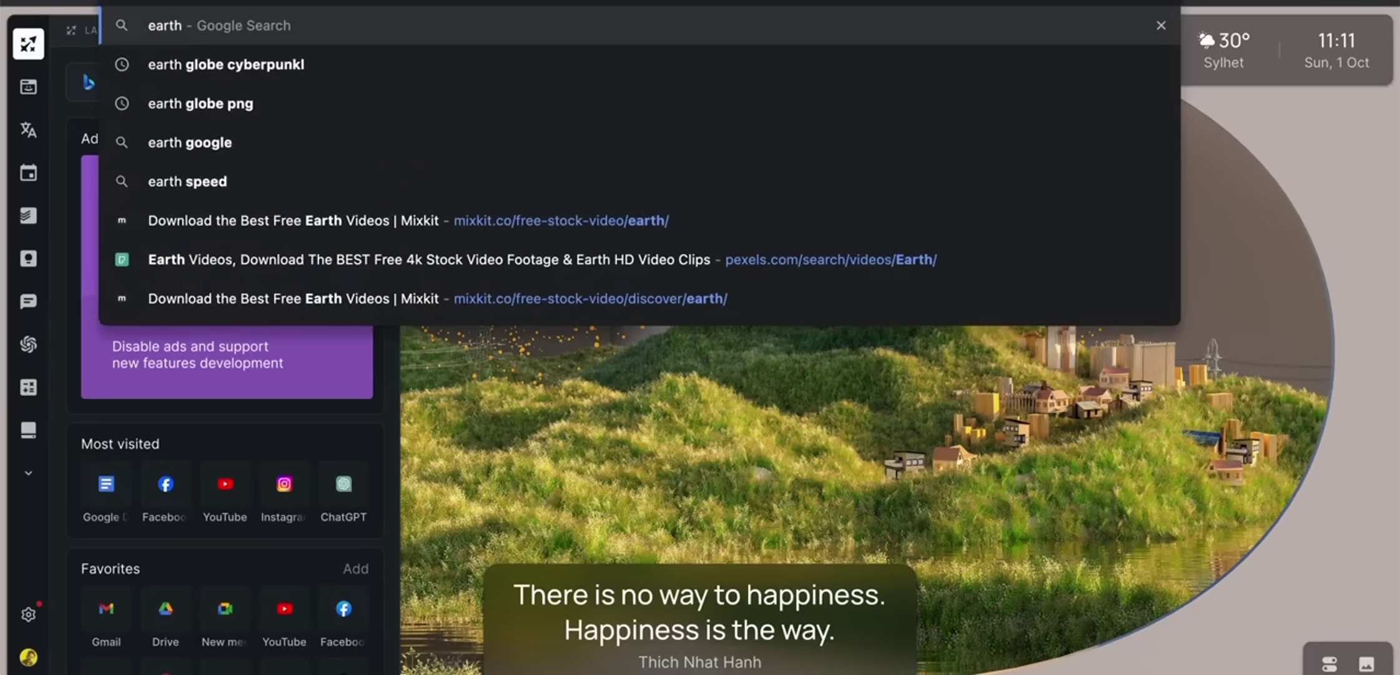
key(Return)
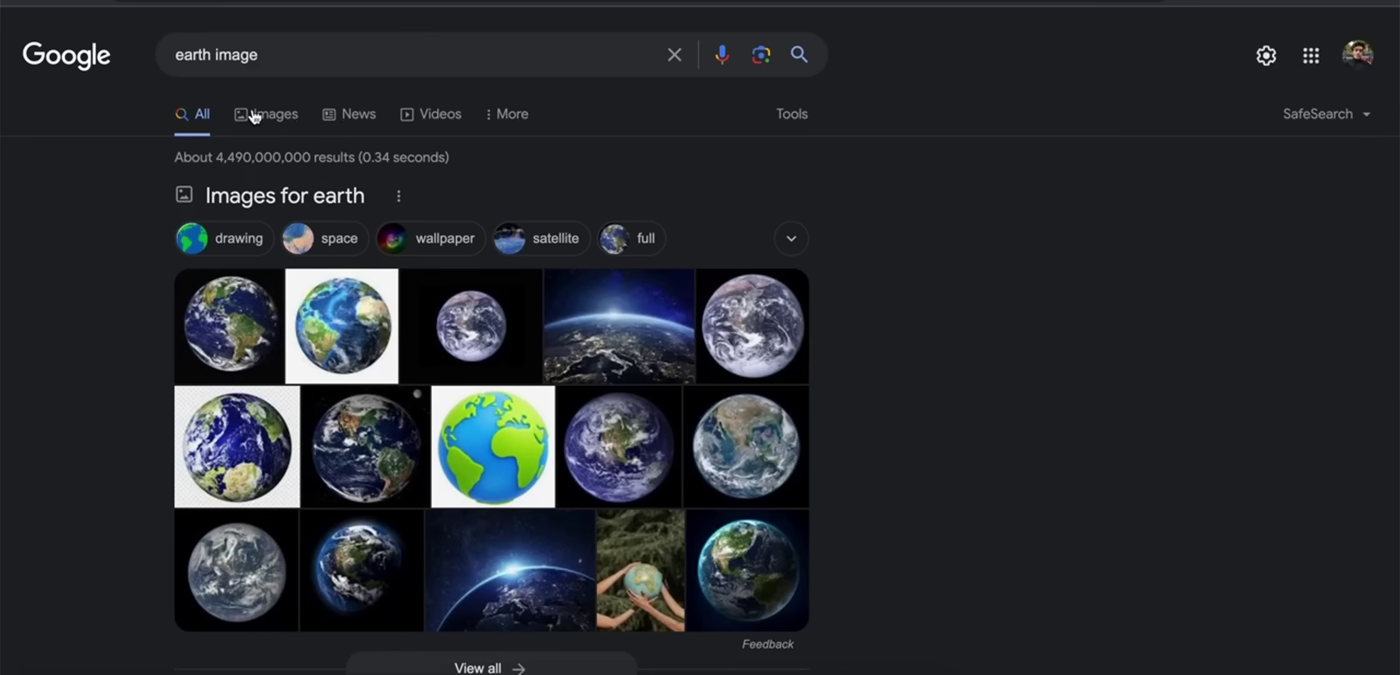
click(258, 120)
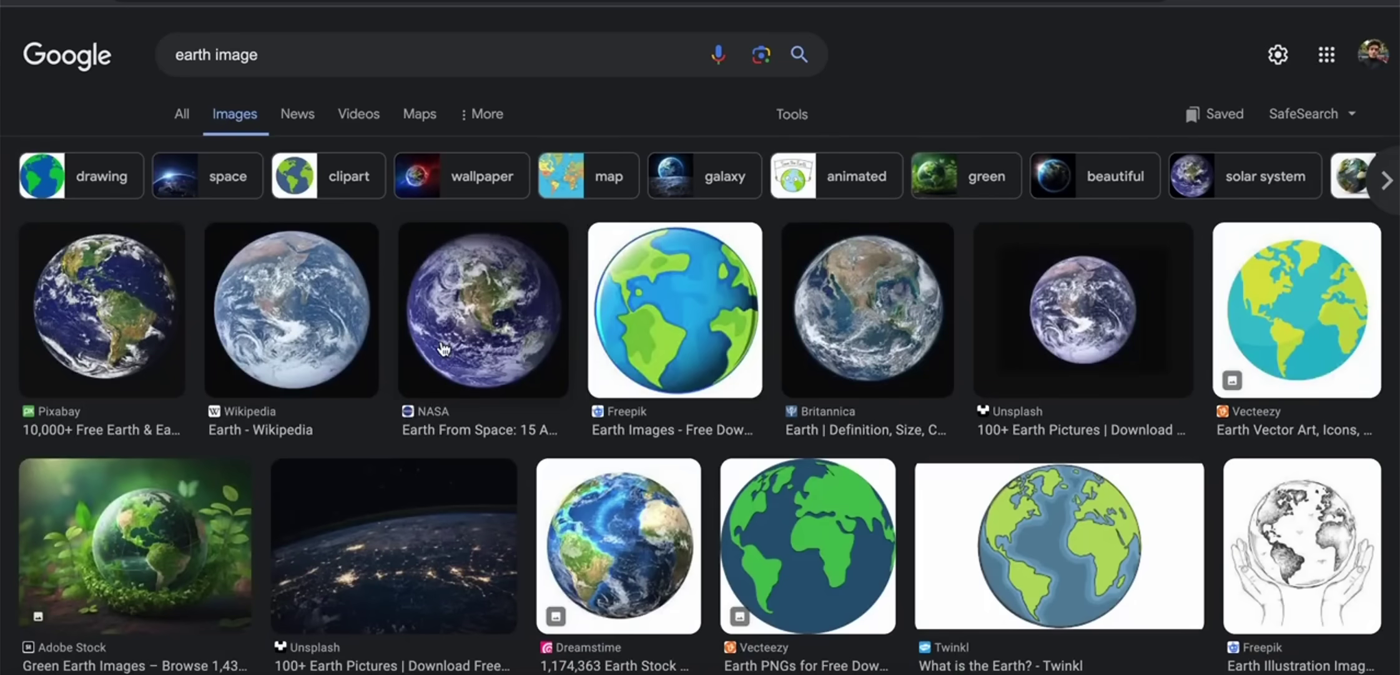
Step: Save the BGR image of Earth against a blue starry sky to Downloads as AdobeStock_194080021
scroll(443, 349, down, 2)
scroll(442, 349, down, 5)
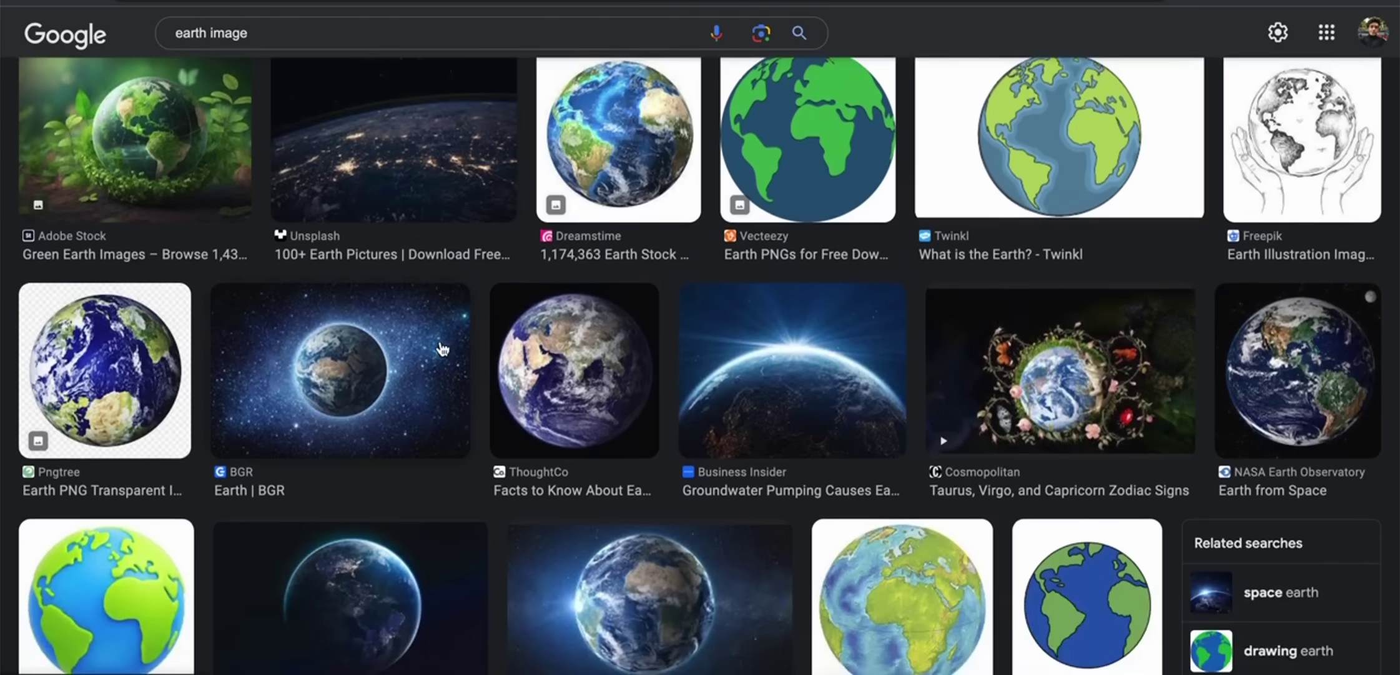
click(419, 343)
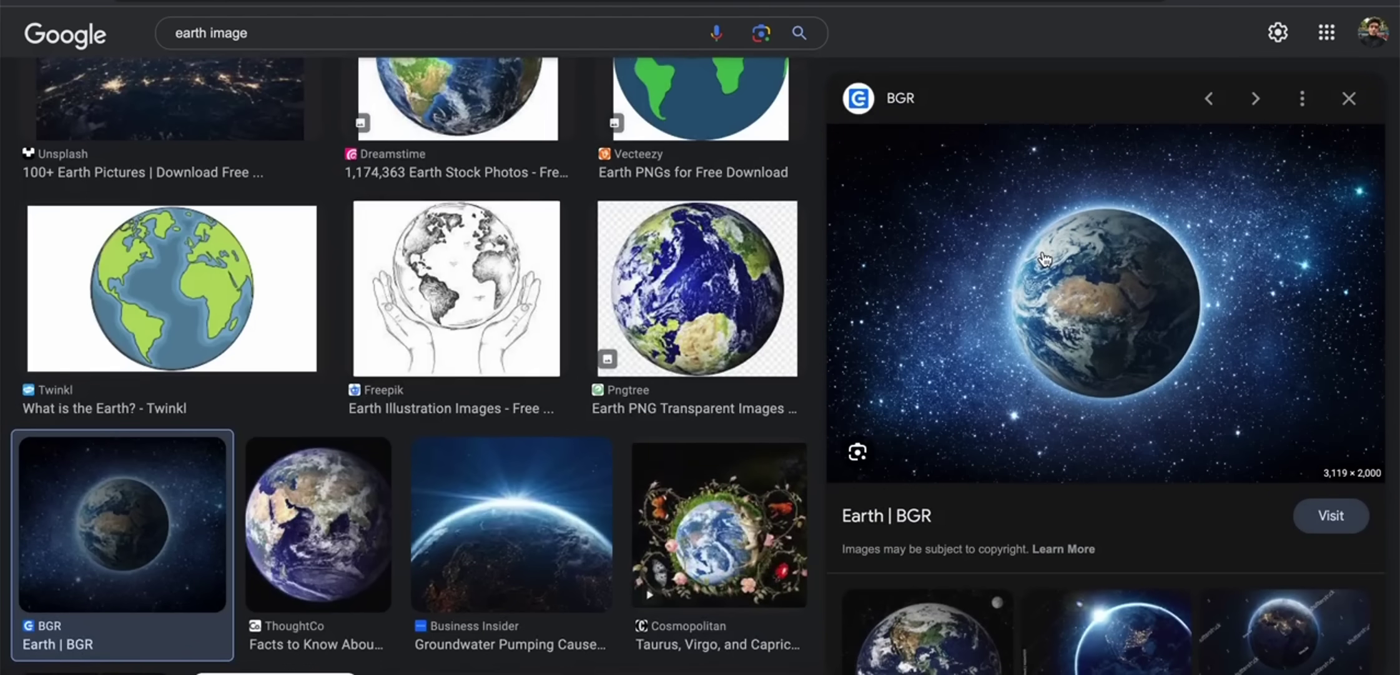
right_click(1048, 208)
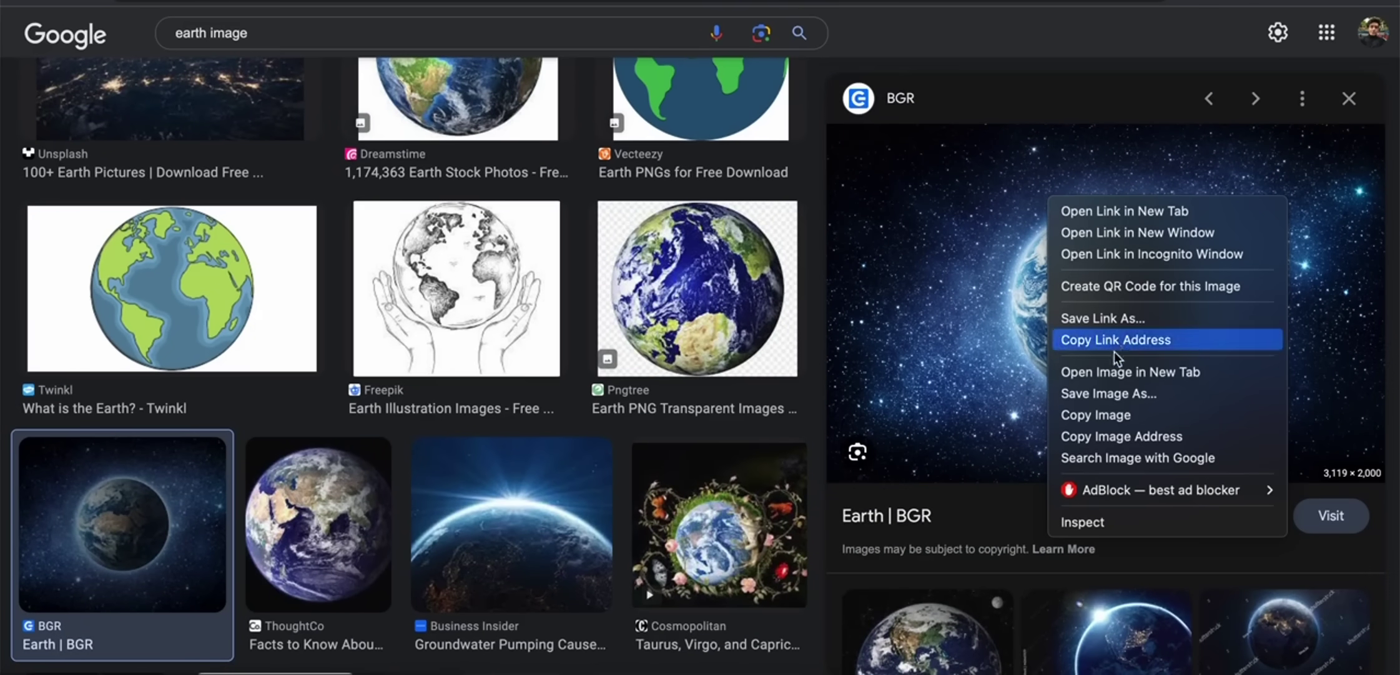
click(1119, 382)
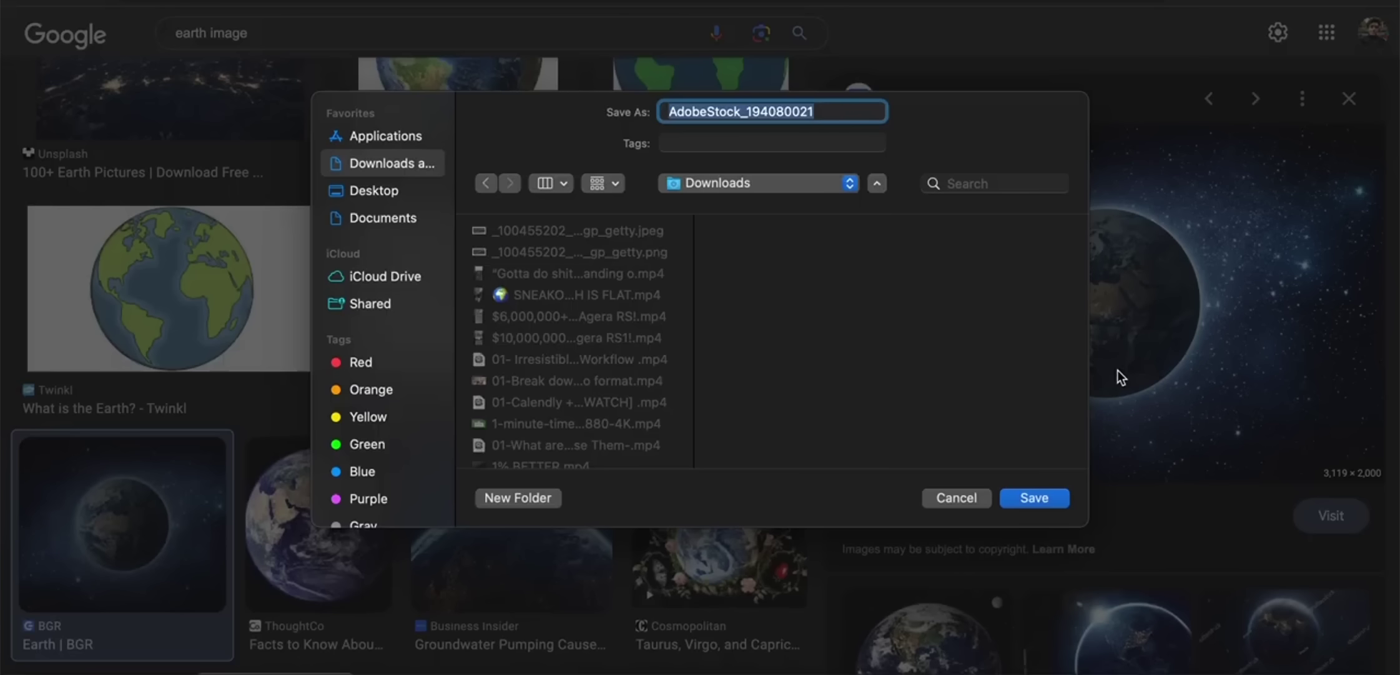
click(1062, 497)
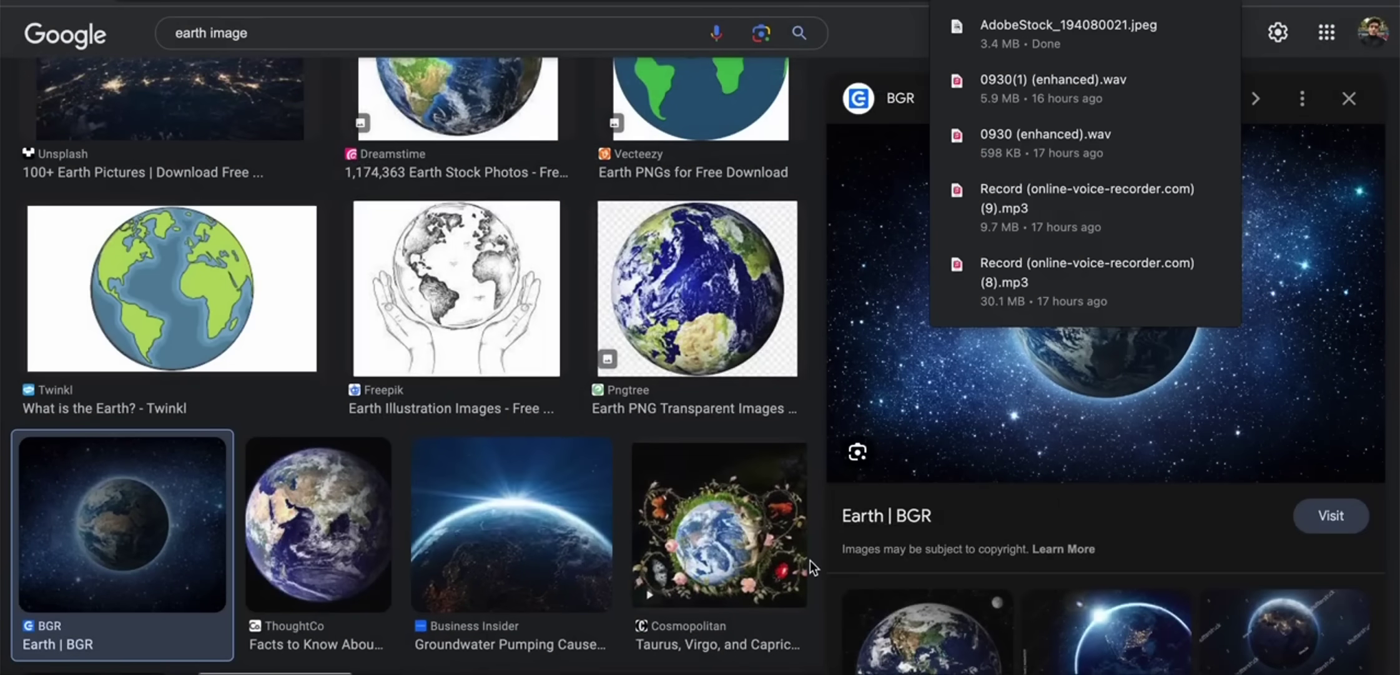
Step: Switch to CapCut, import AdobeStock_194080021.jpeg from Downloads and place it on the main timeline track
click(766, 669)
click(332, 192)
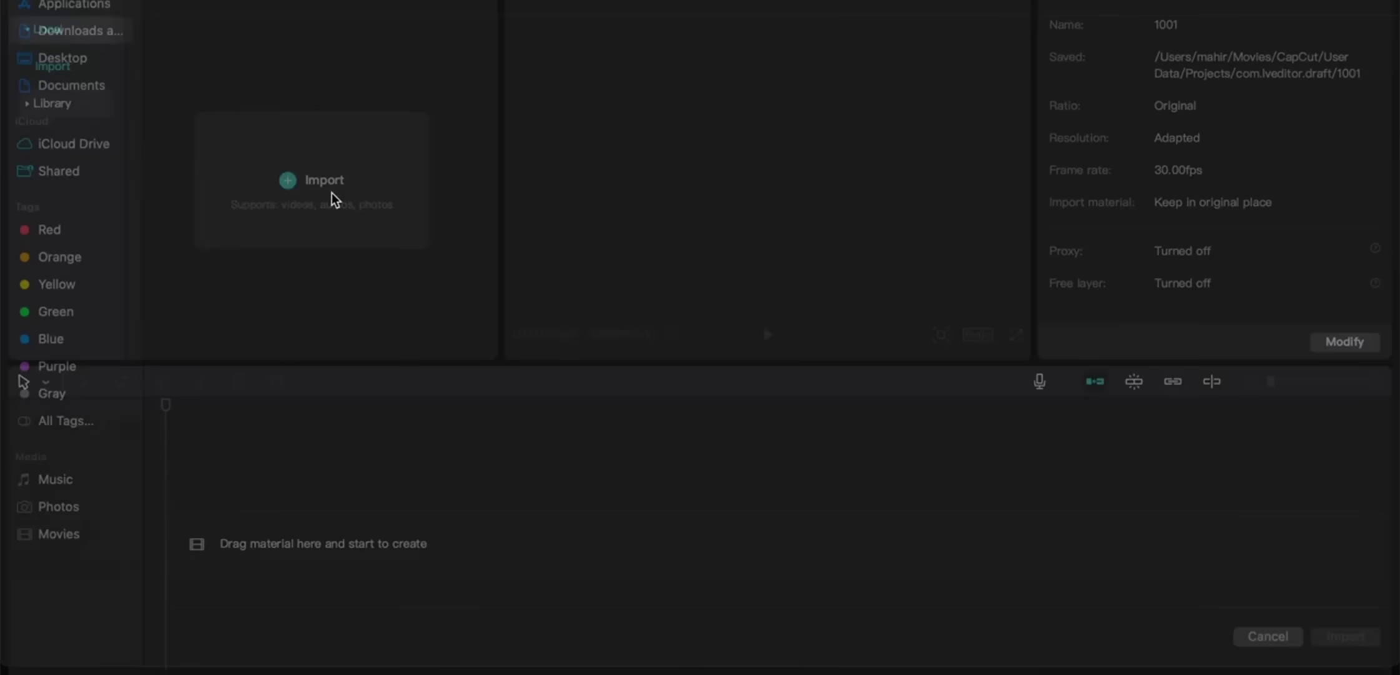
click(238, 97)
click(1349, 656)
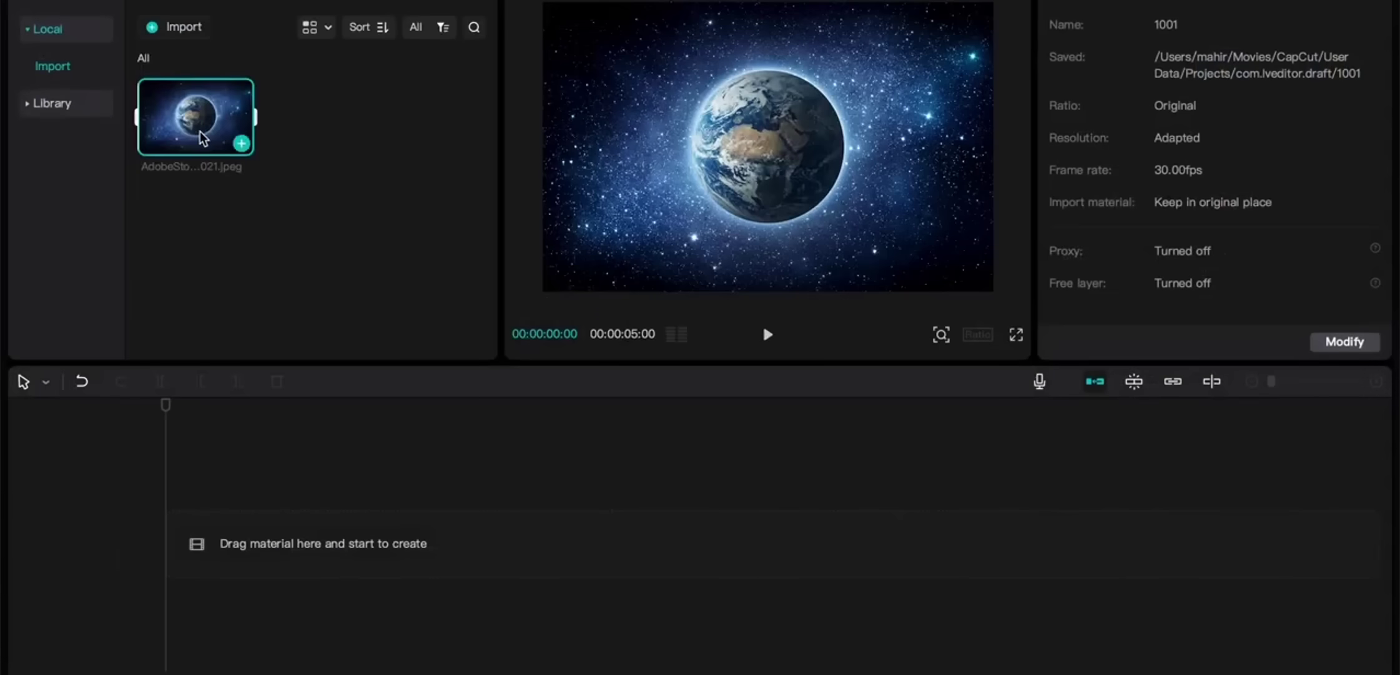
drag(203, 137, 235, 503)
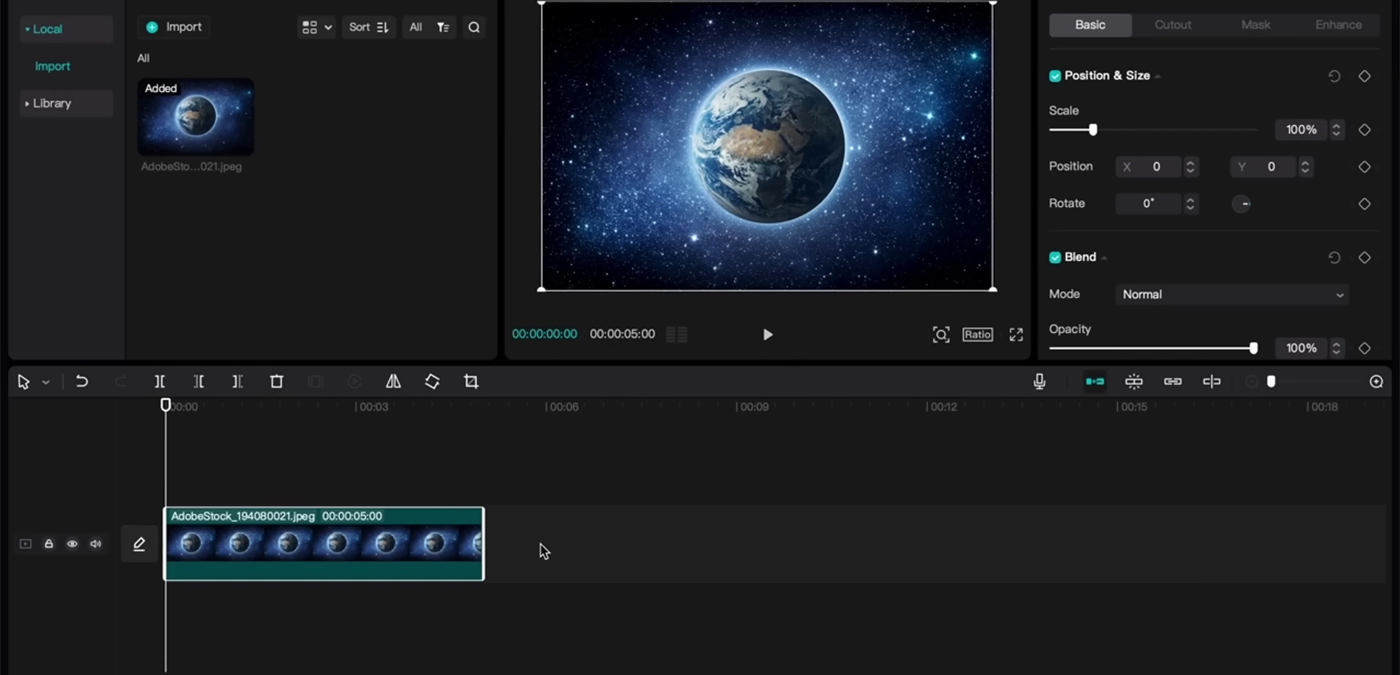
Step: Extend the Earth image clip to 00:00:11:05 and set the project's aspect ratio to 9:16
drag(484, 542, 875, 542)
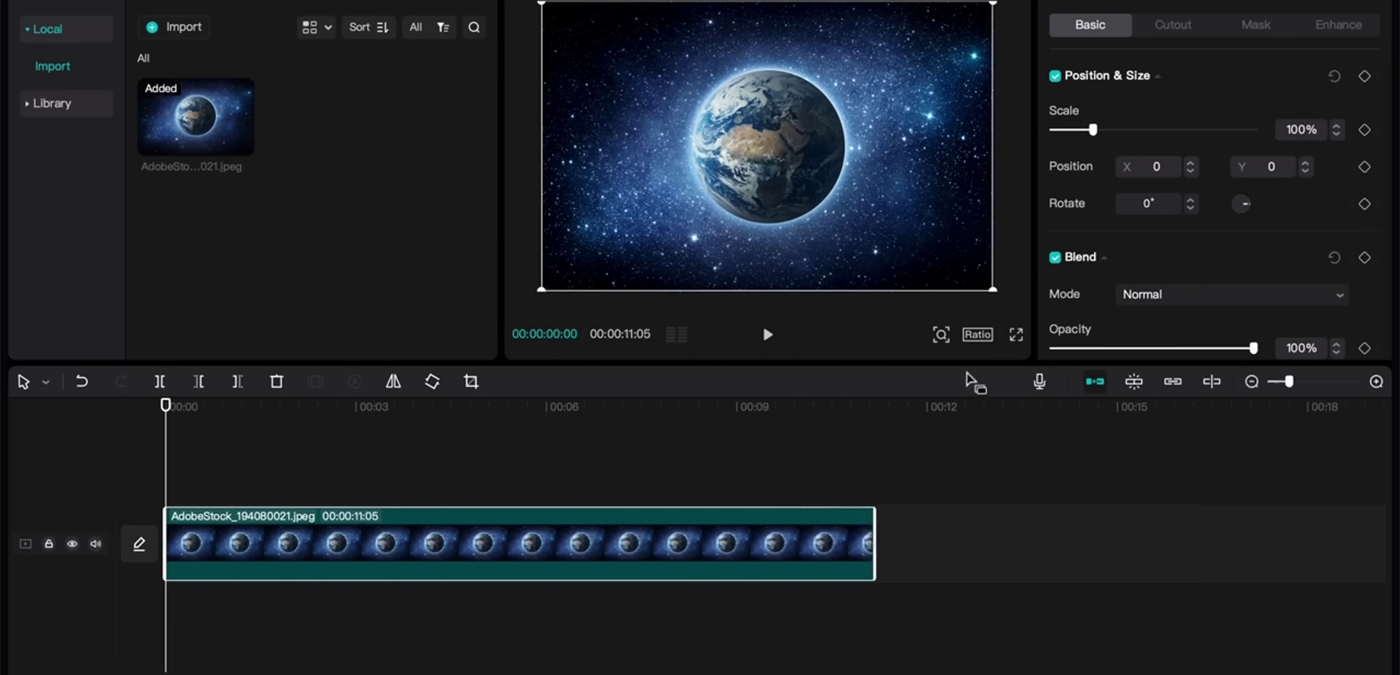
click(986, 338)
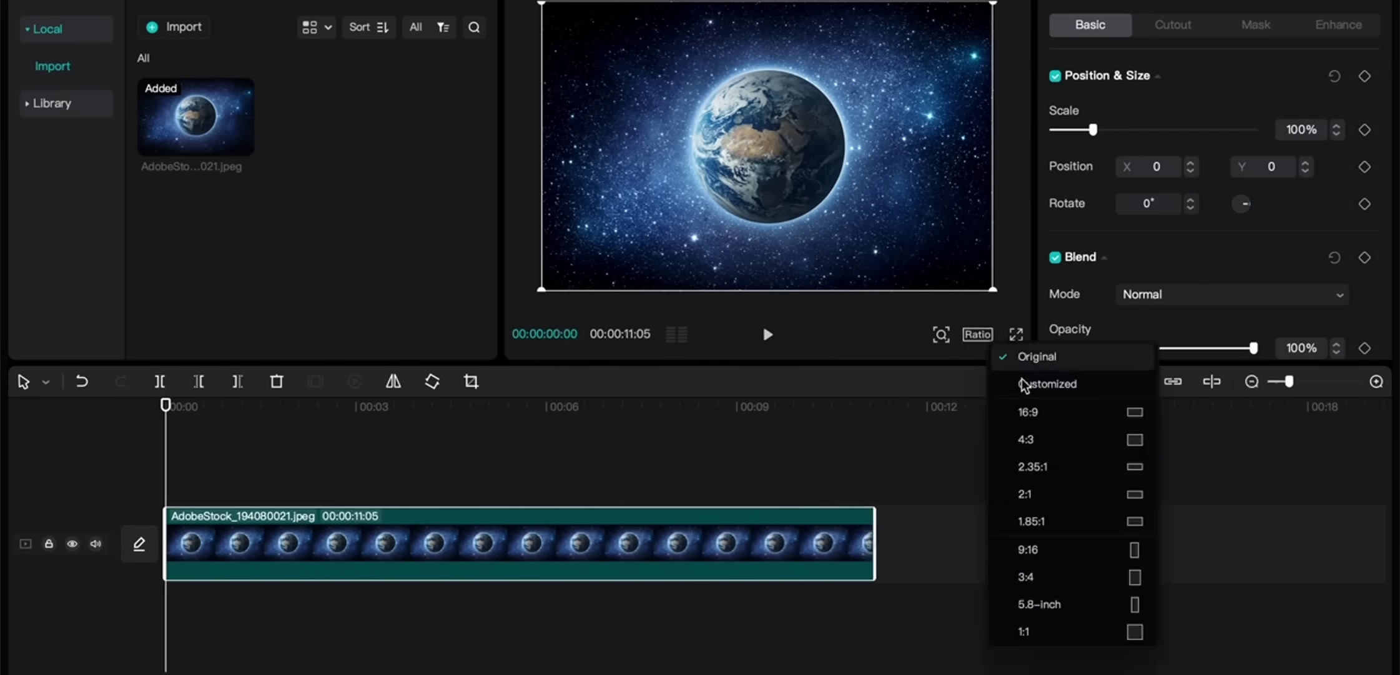
click(1042, 555)
Step: Rotate the Earth image 90° in the preview and scale it up to fill the vertical frame
drag(768, 222, 655, 152)
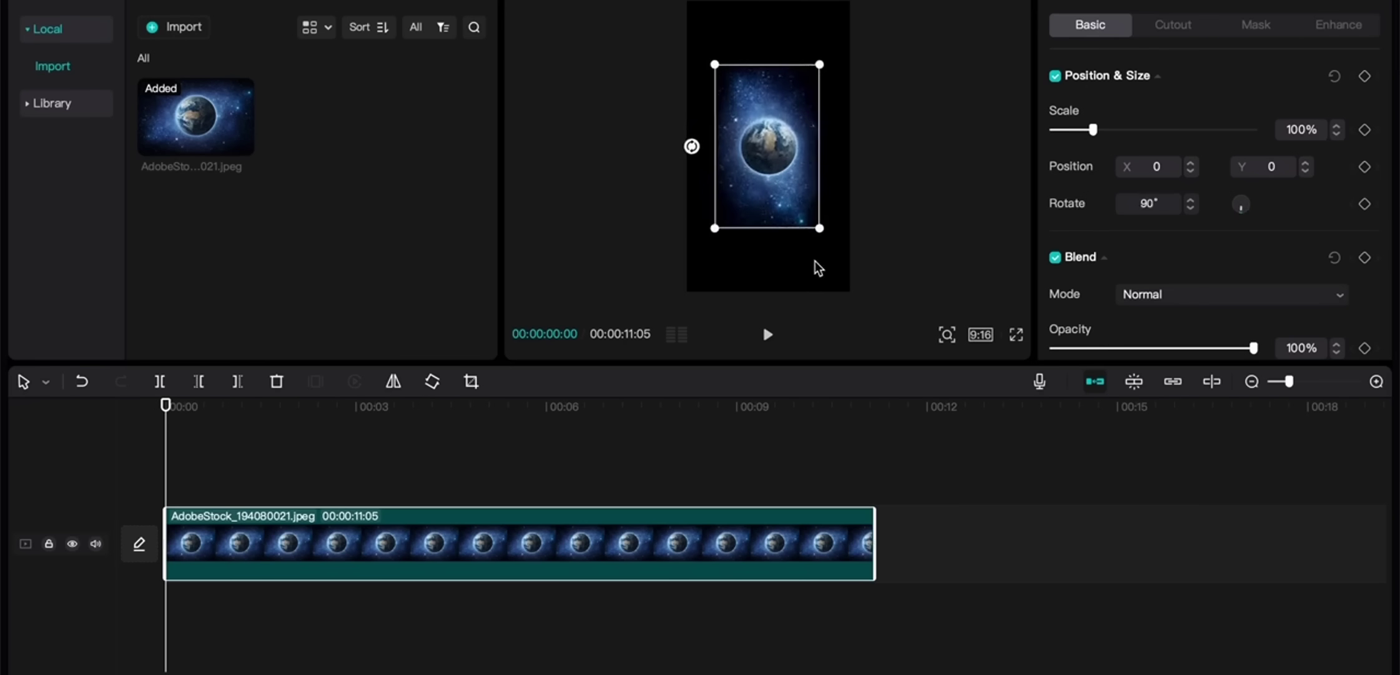
drag(818, 229, 865, 275)
click(902, 233)
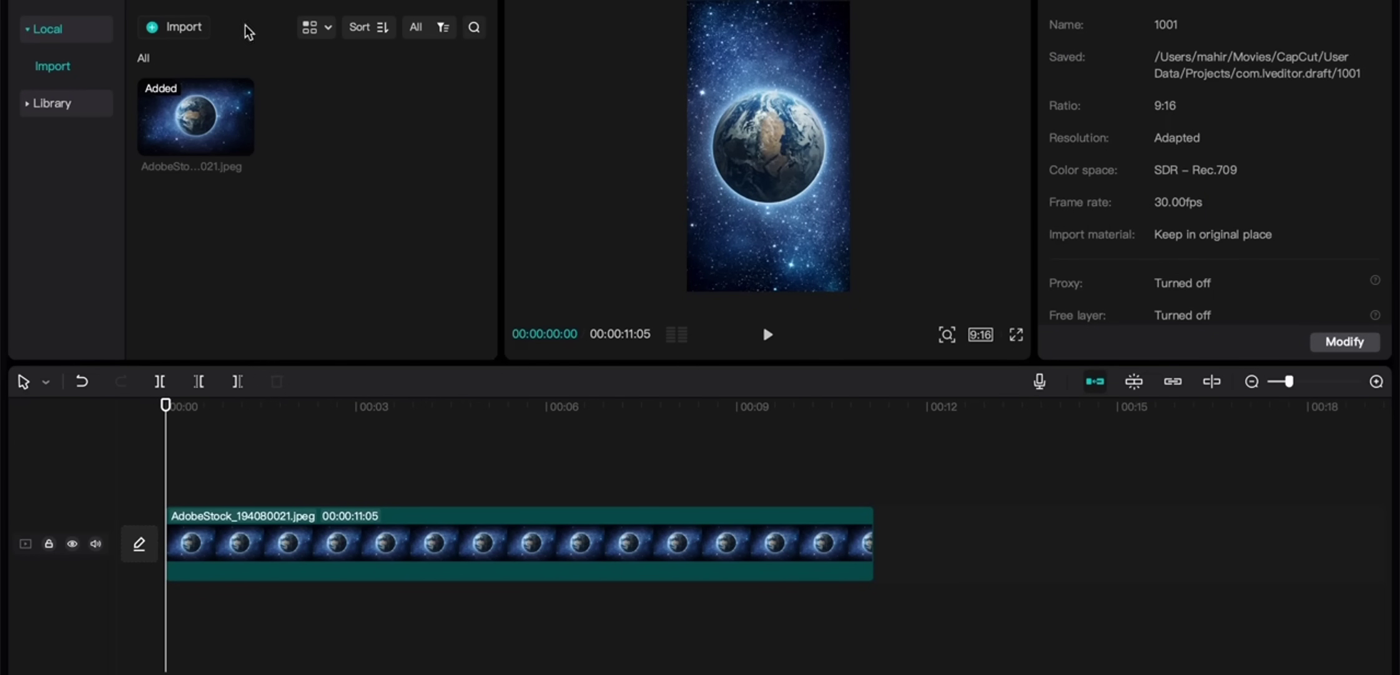
Step: Add a default text clip at the timeline start reading "Can You Guess All these 7 Red Flags!?"
click(148, 5)
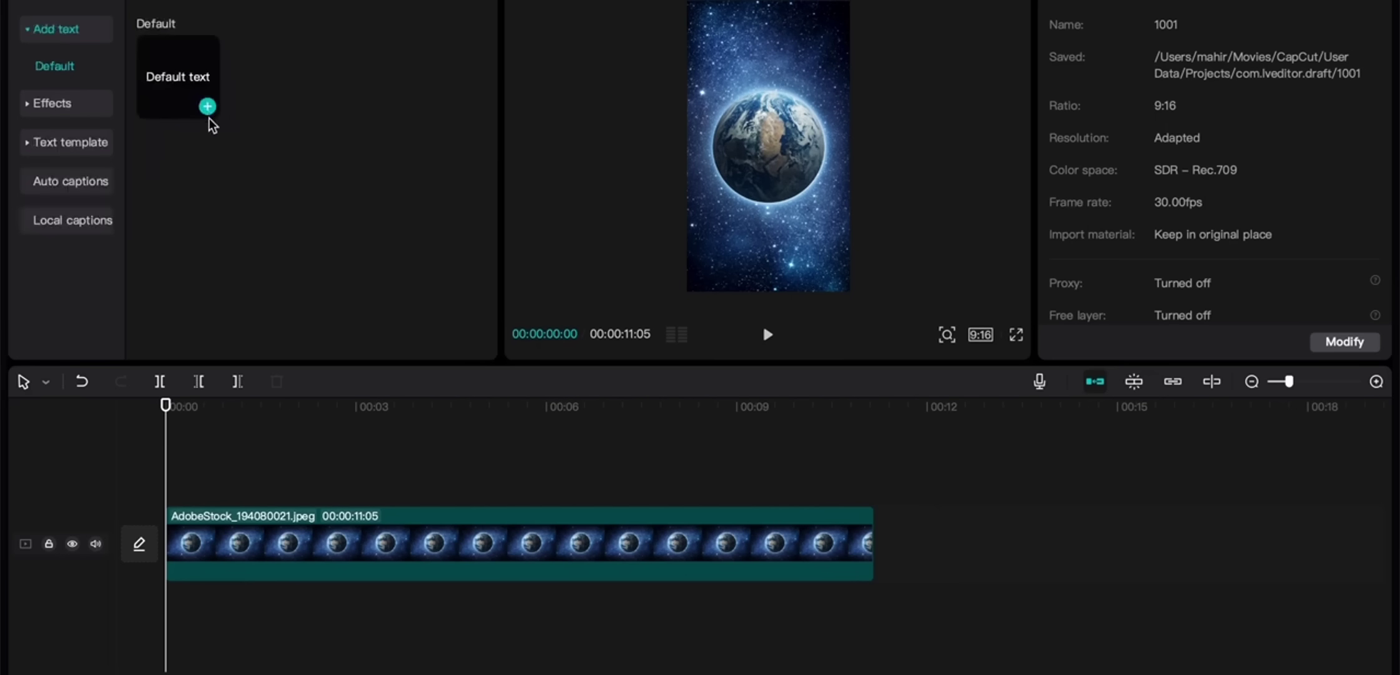
click(208, 108)
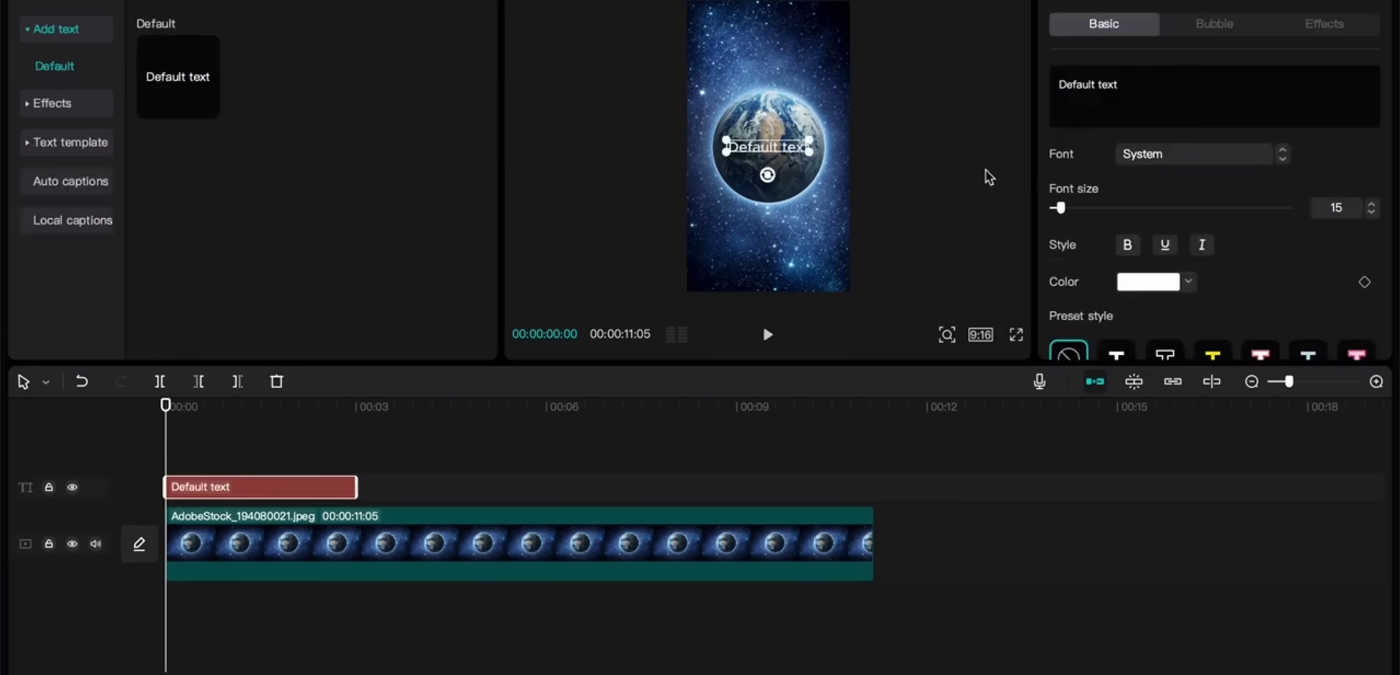
click(1137, 80)
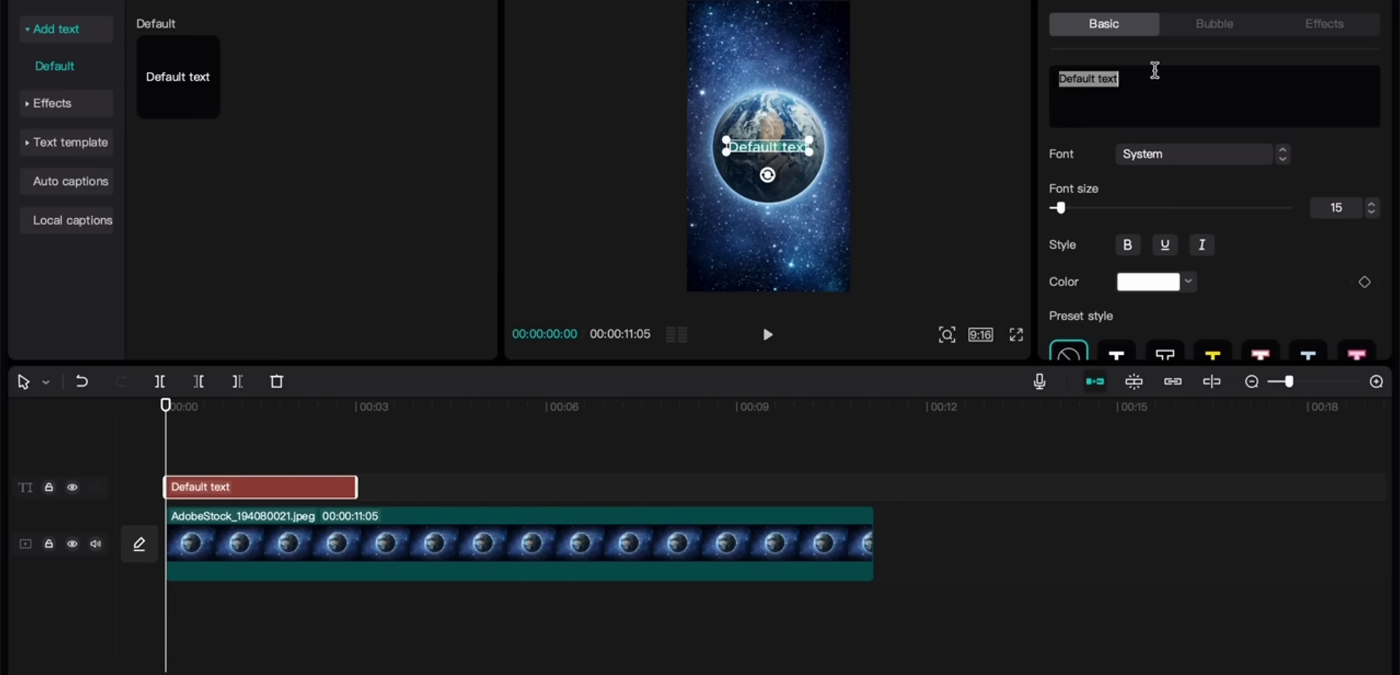
text(Can)
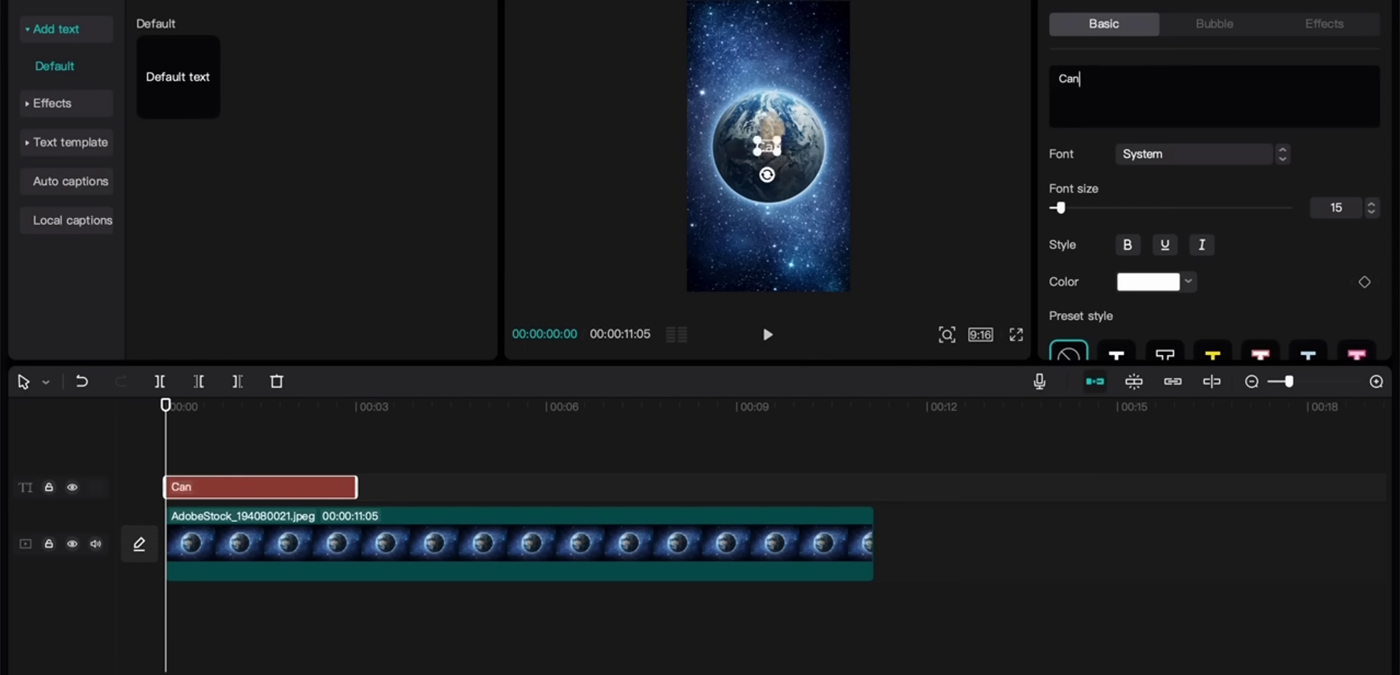
text( You Guess A)
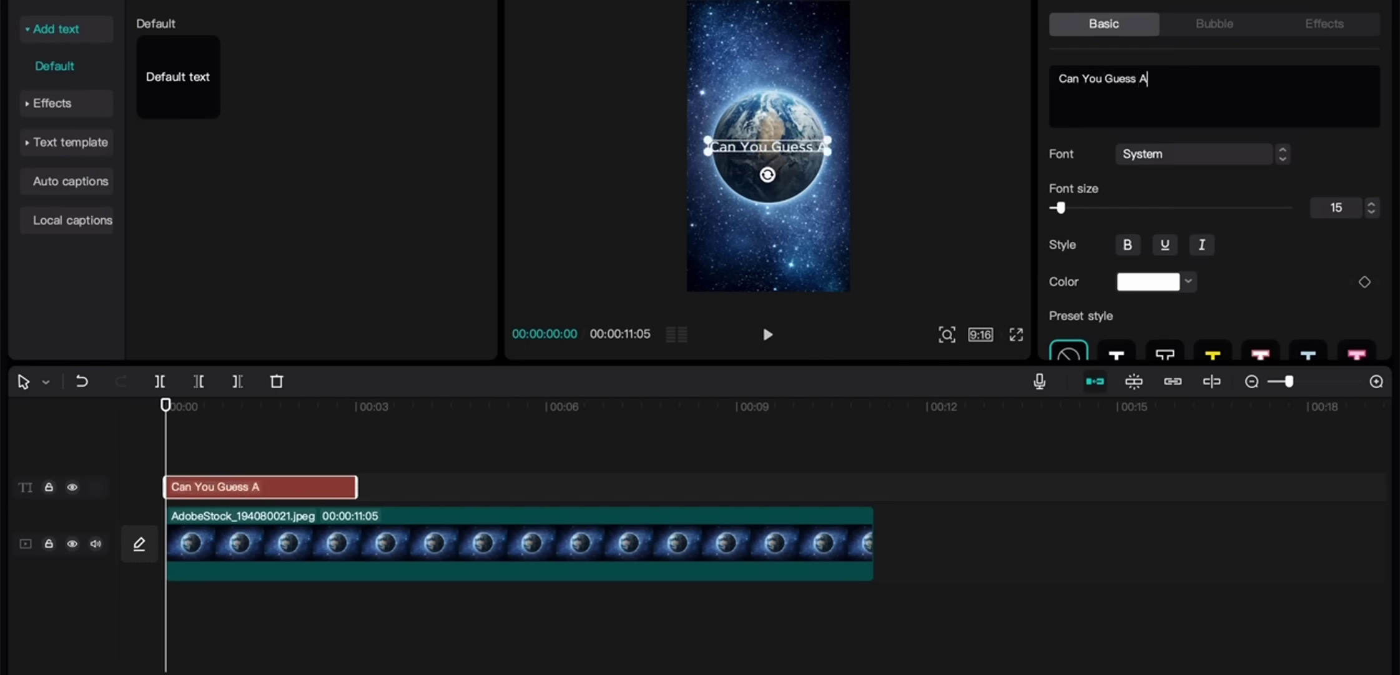
text(ll these 7 )
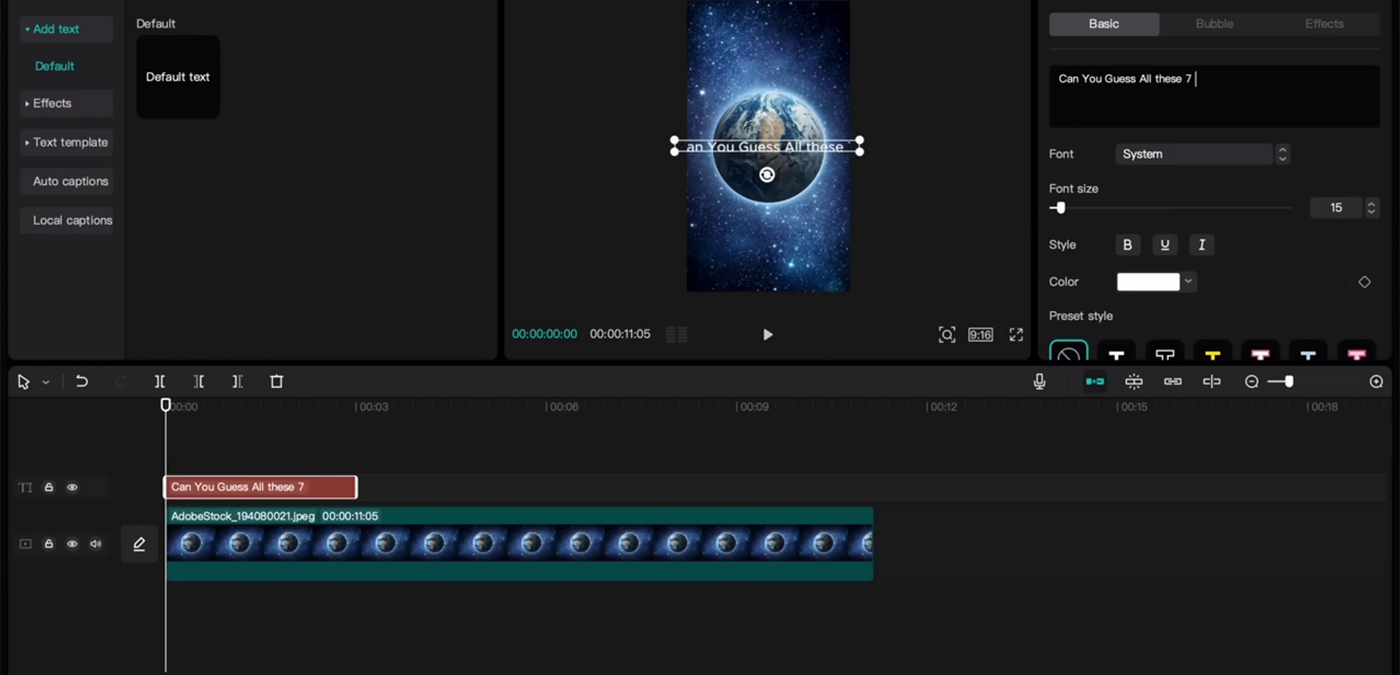
text(Red Flags!?)
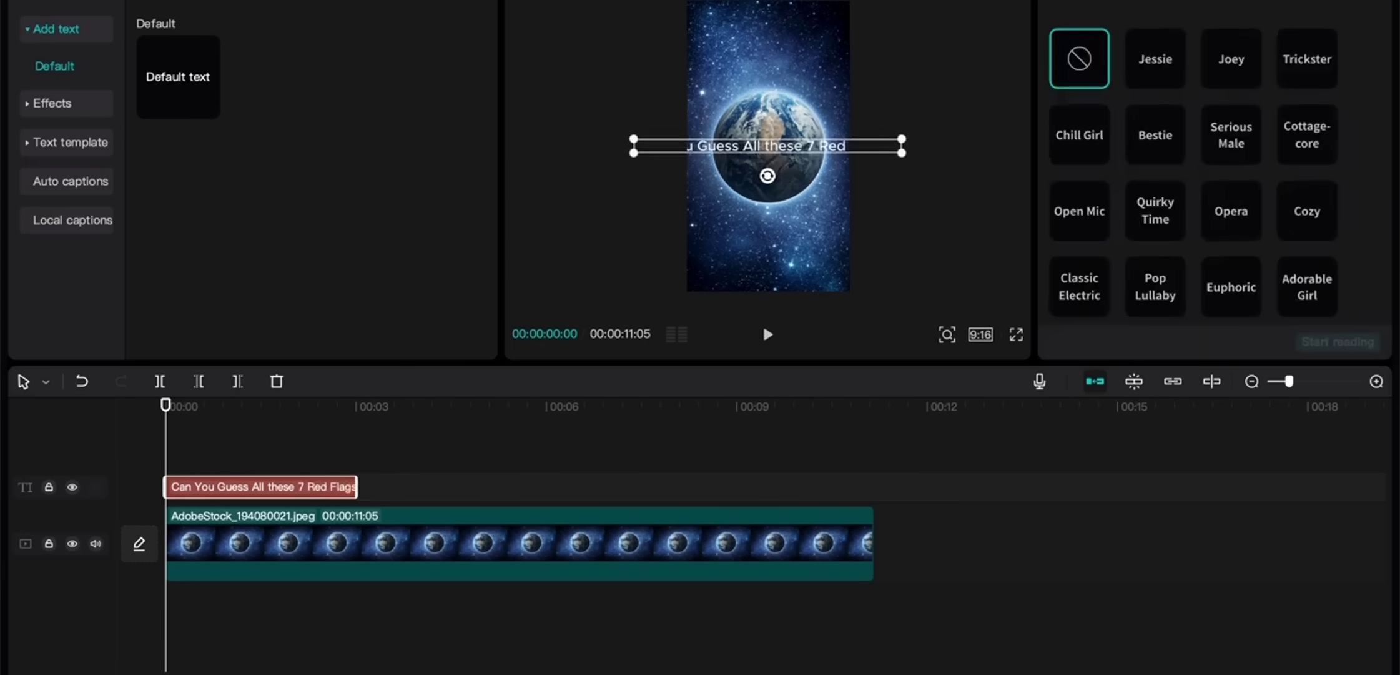
Step: Generate text-to-speech narration from the title text with the Jessie voice, then delete the title text clip
click(1162, 56)
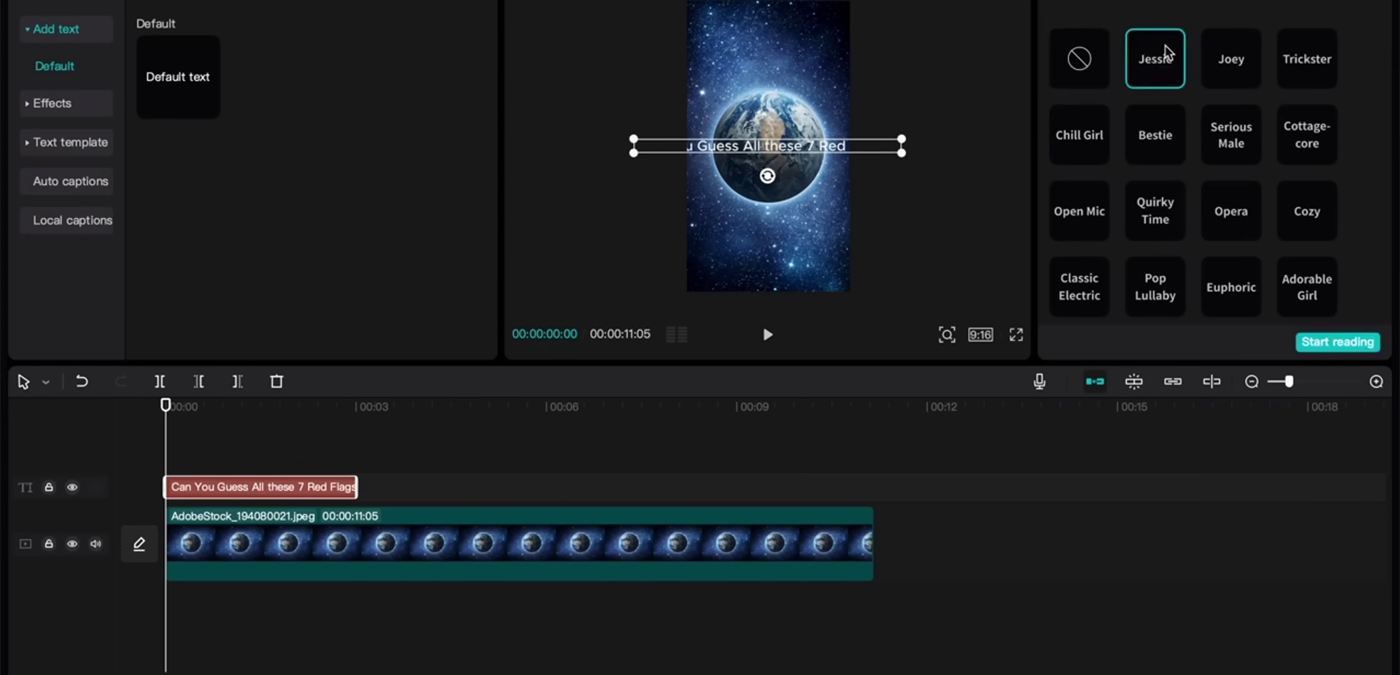
click(1336, 341)
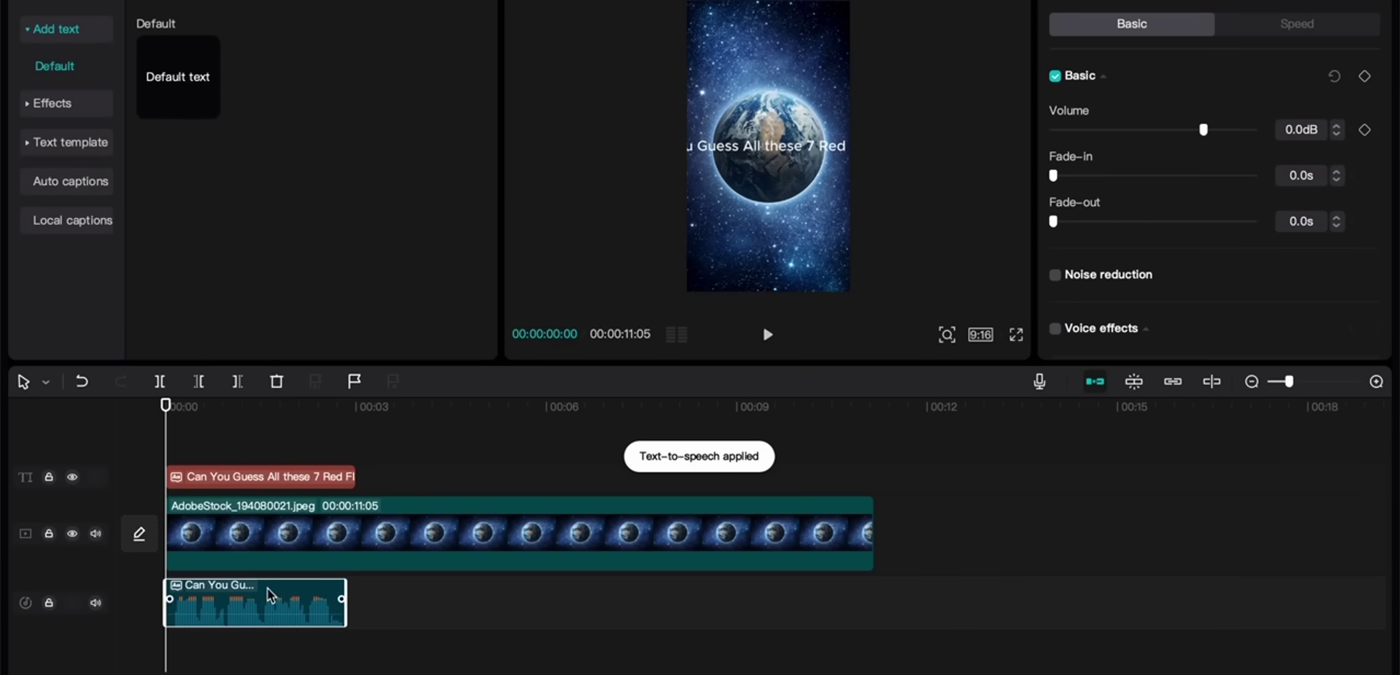
click(335, 475)
key(Delete)
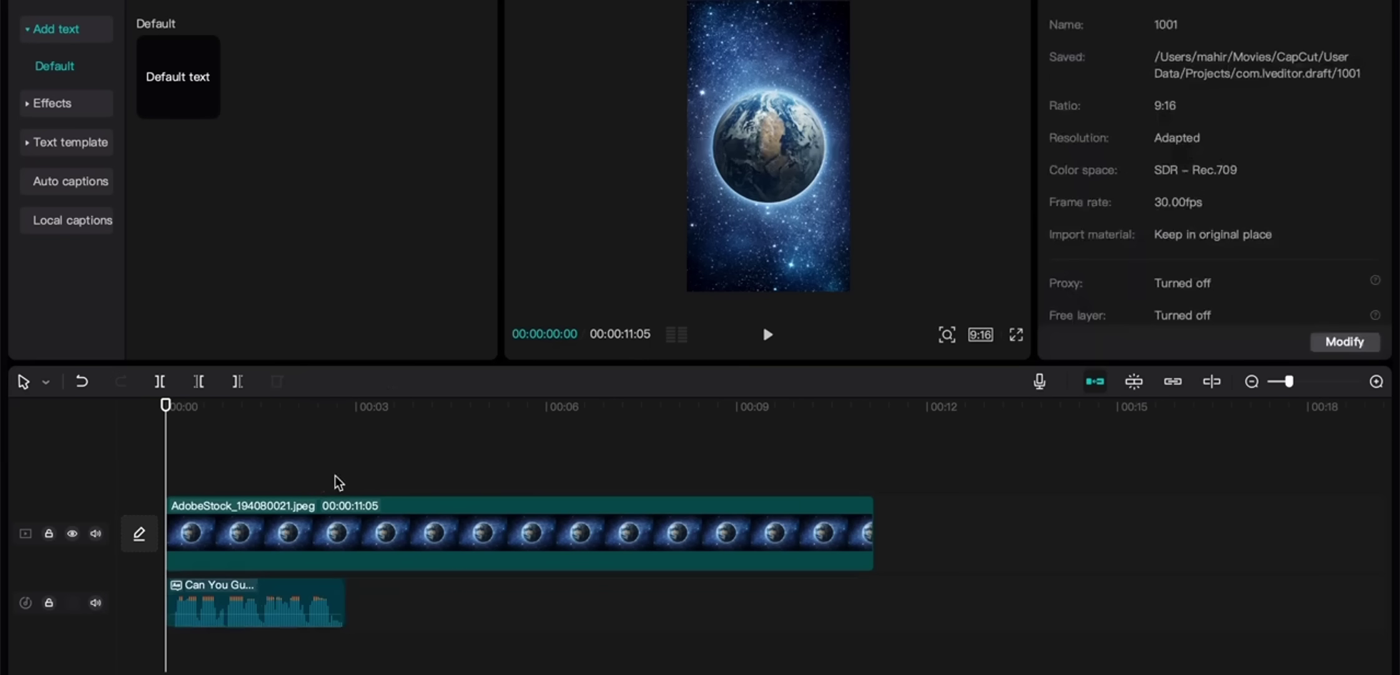
Step: Trim the silence off the start of the narration clip and play the narration back from the timeline start
key(space)
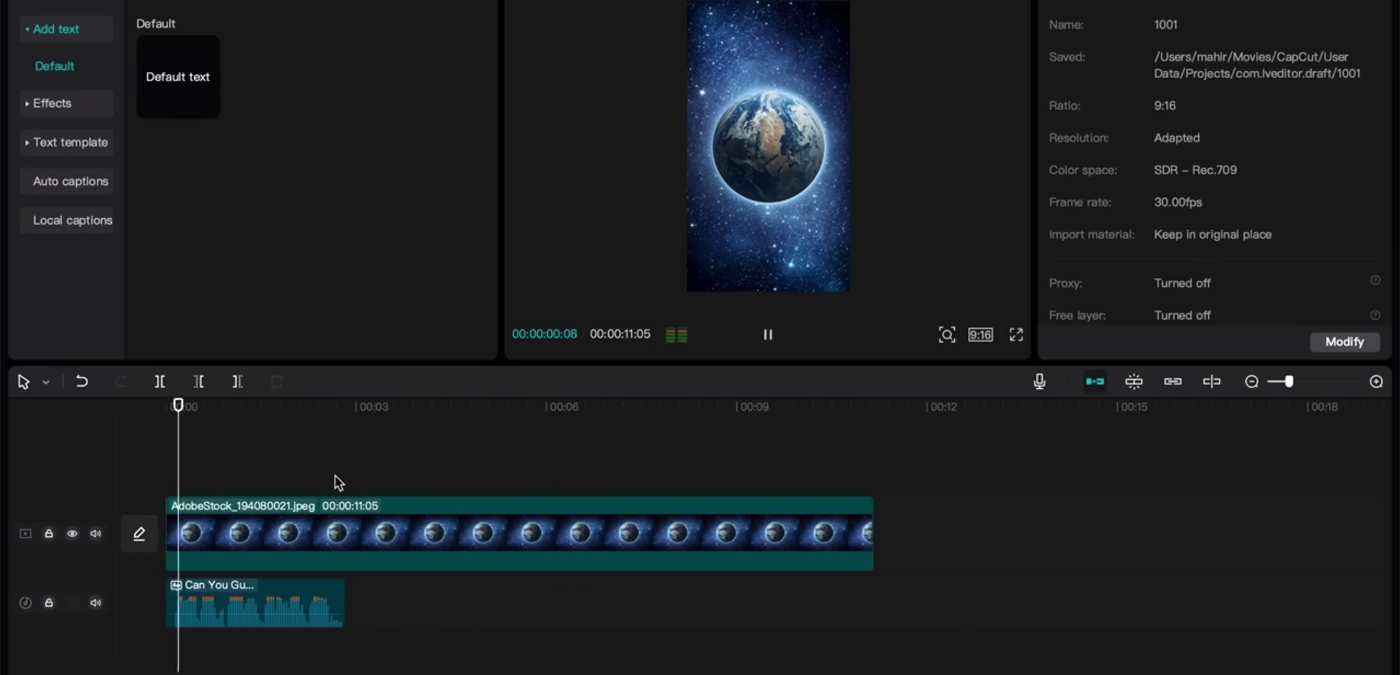
key(space)
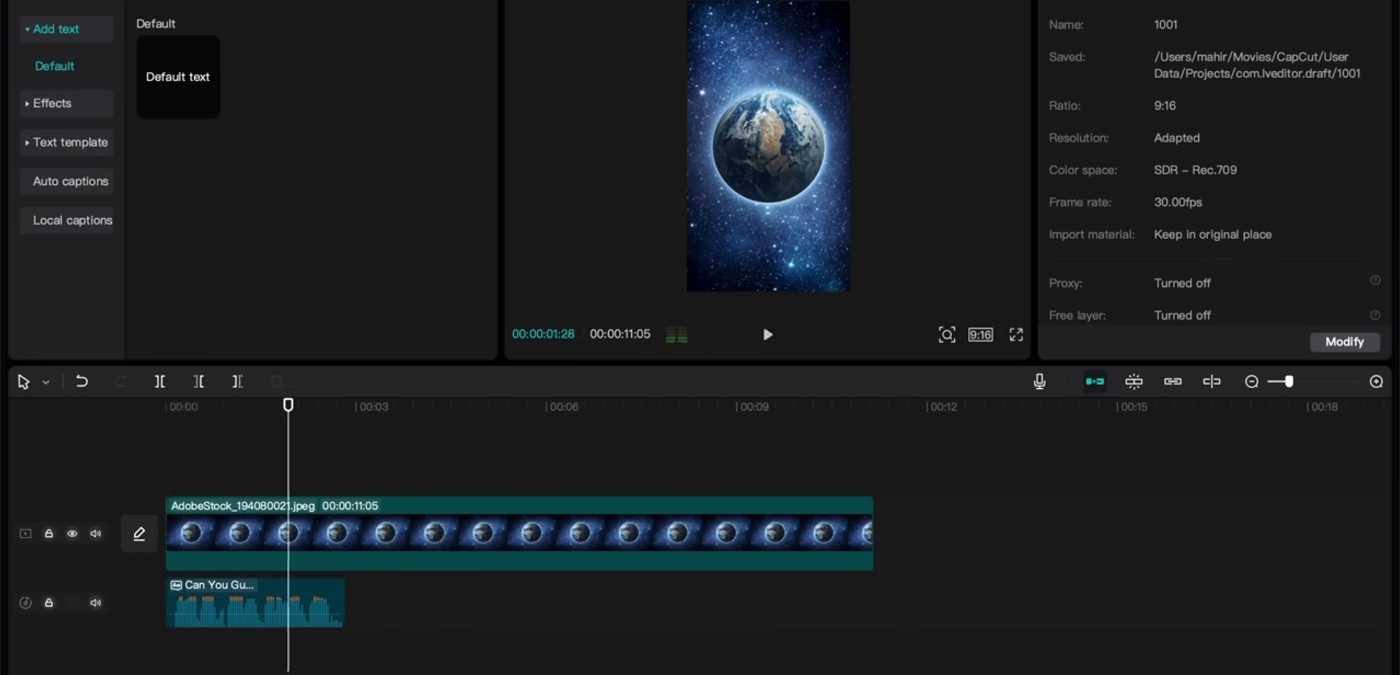
scroll(136, 593, up, 1)
click(176, 590)
drag(172, 591, 203, 599)
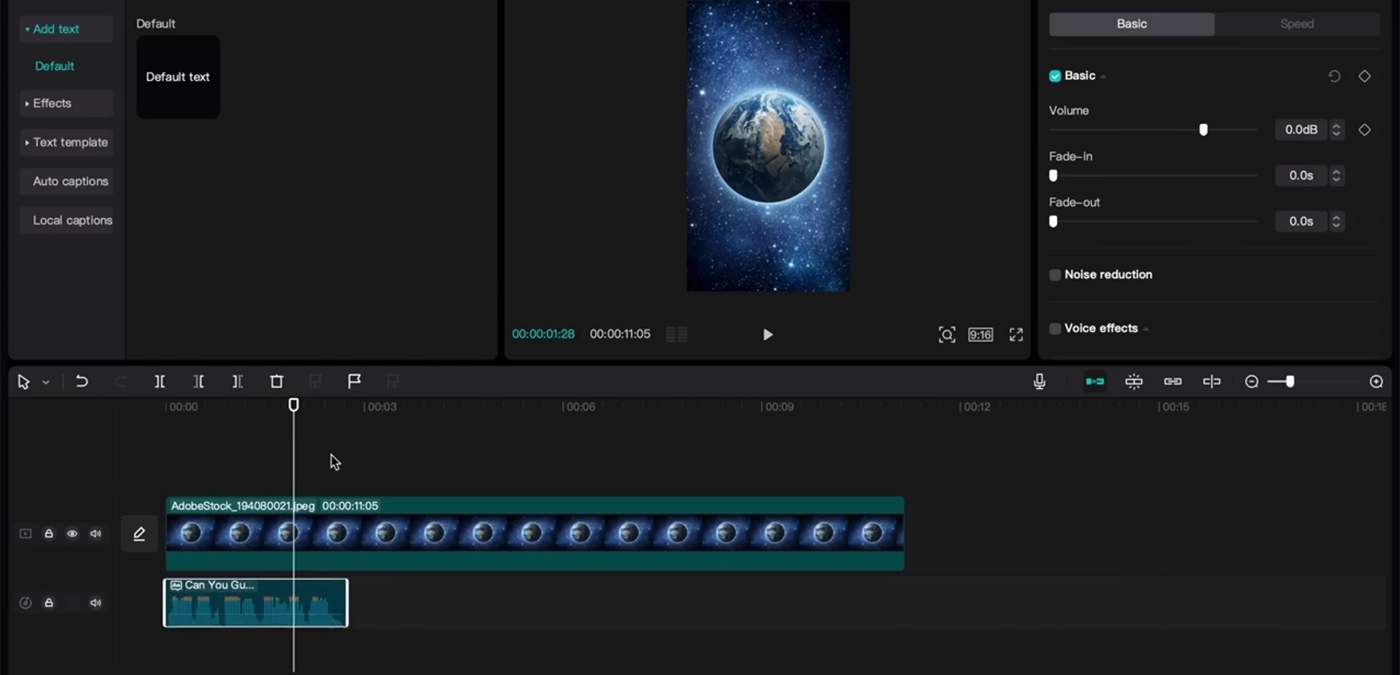
drag(295, 437, 19, 444)
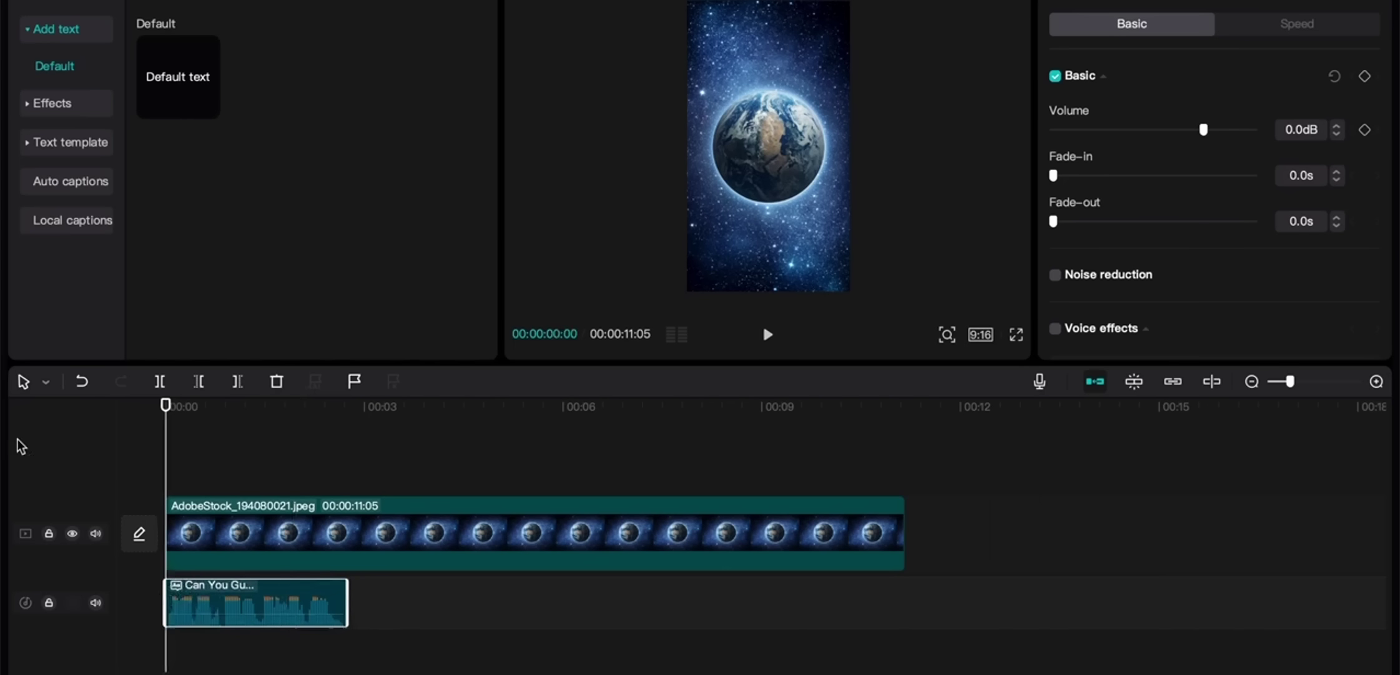
key(space)
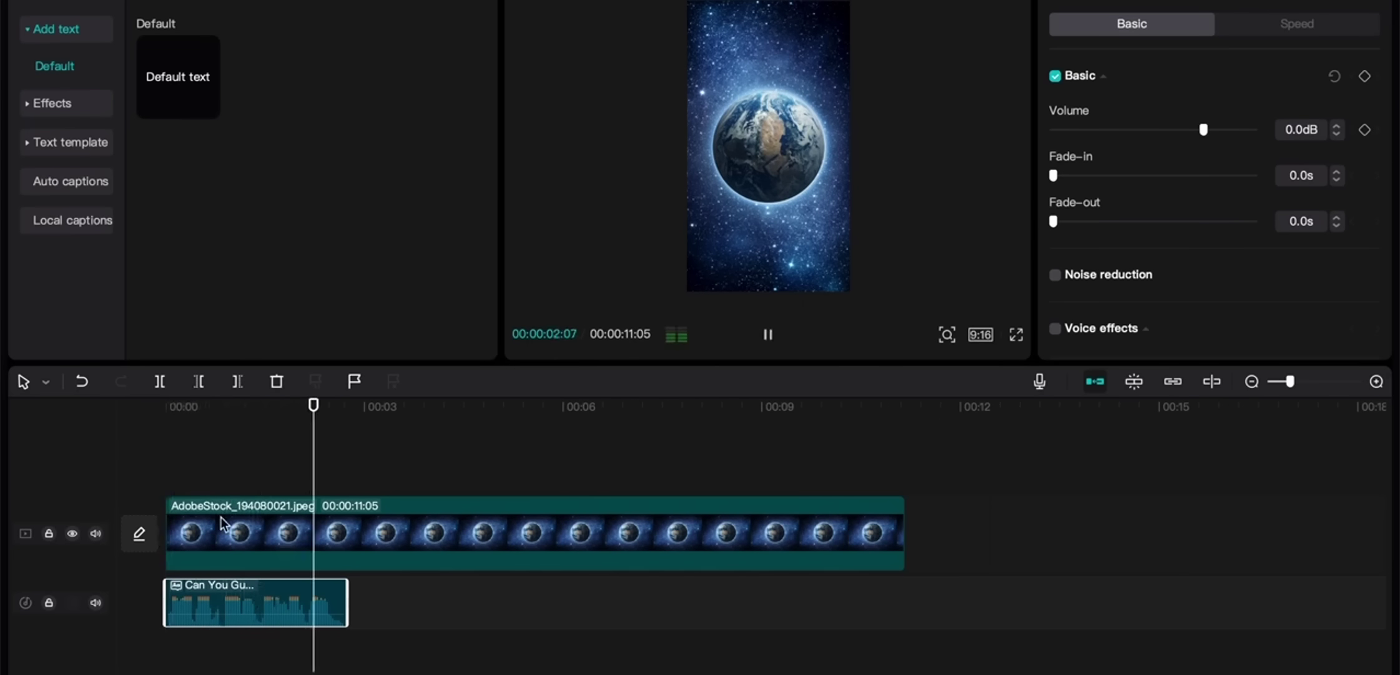
click(344, 485)
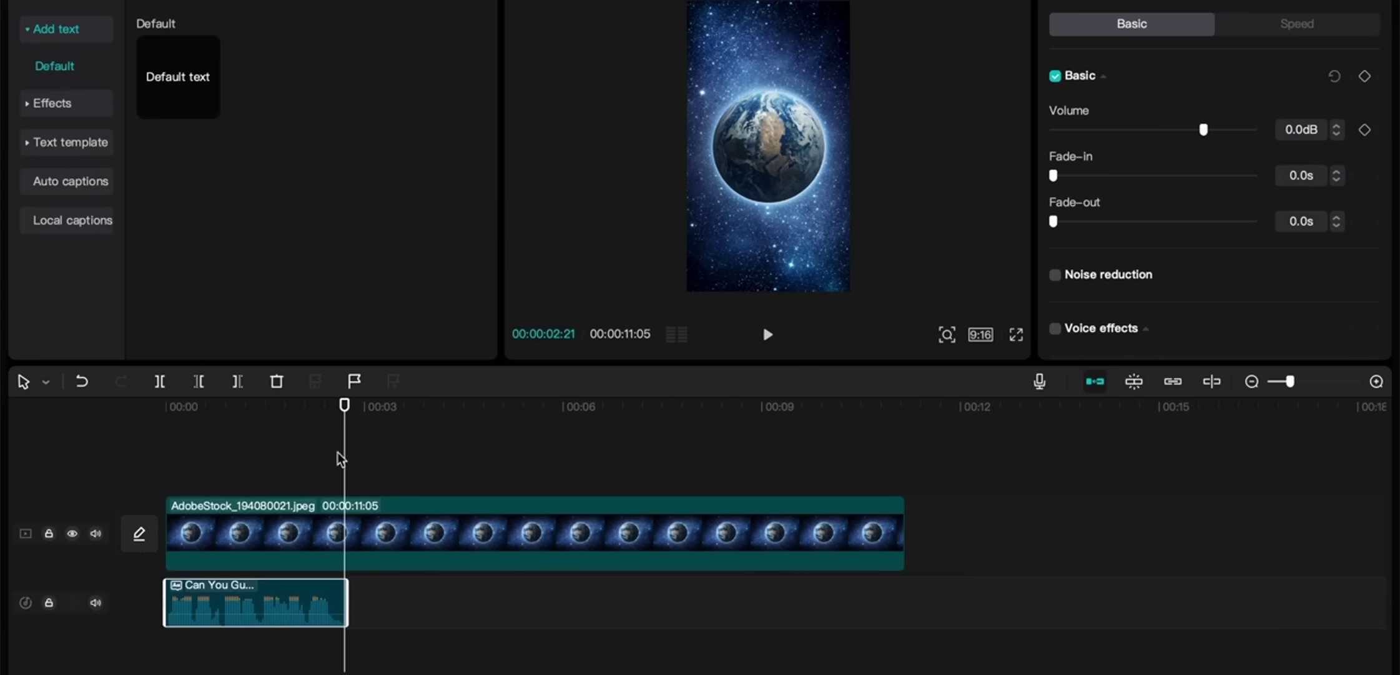
drag(344, 463, 46, 437)
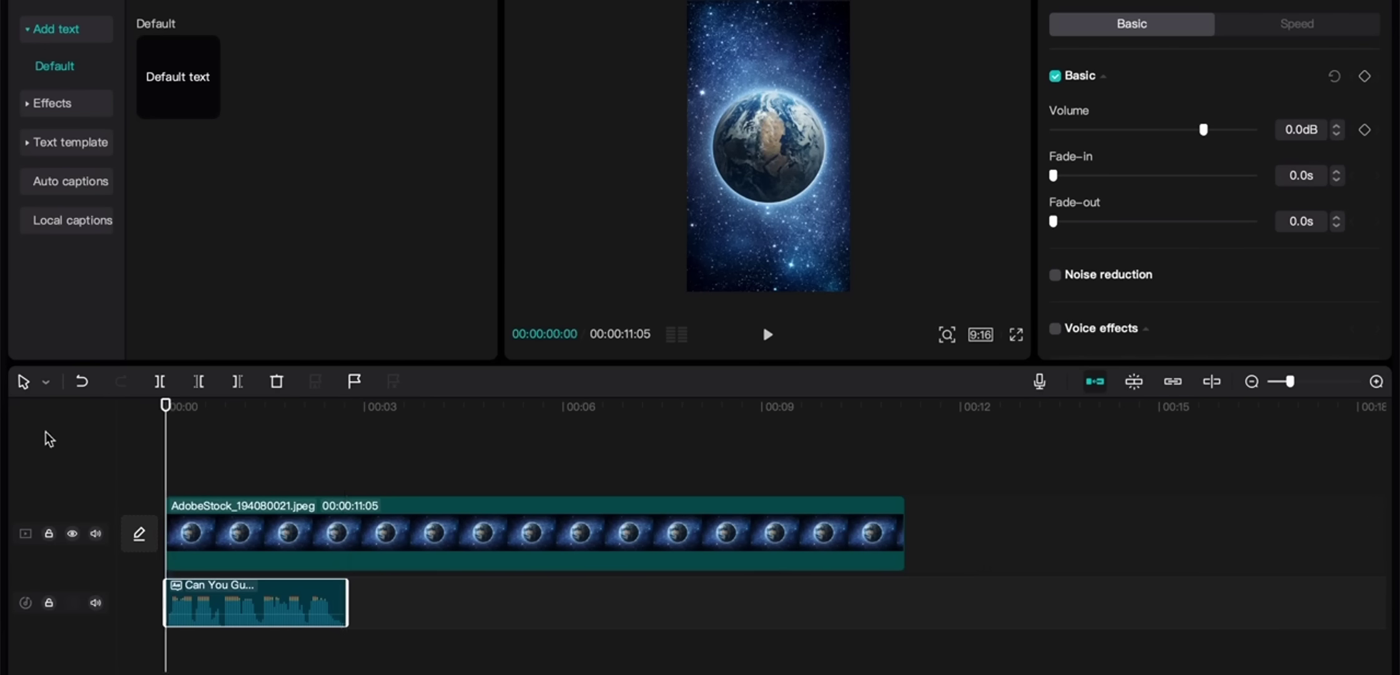
key(space)
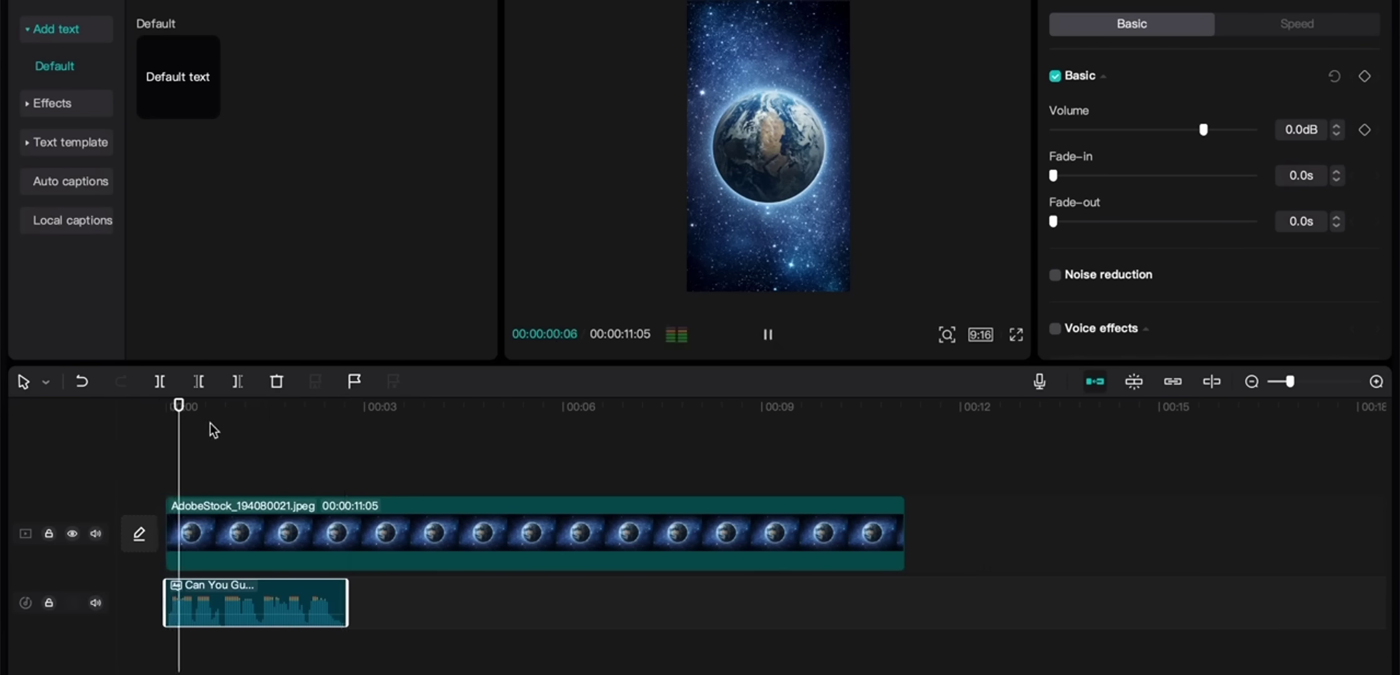
key(space)
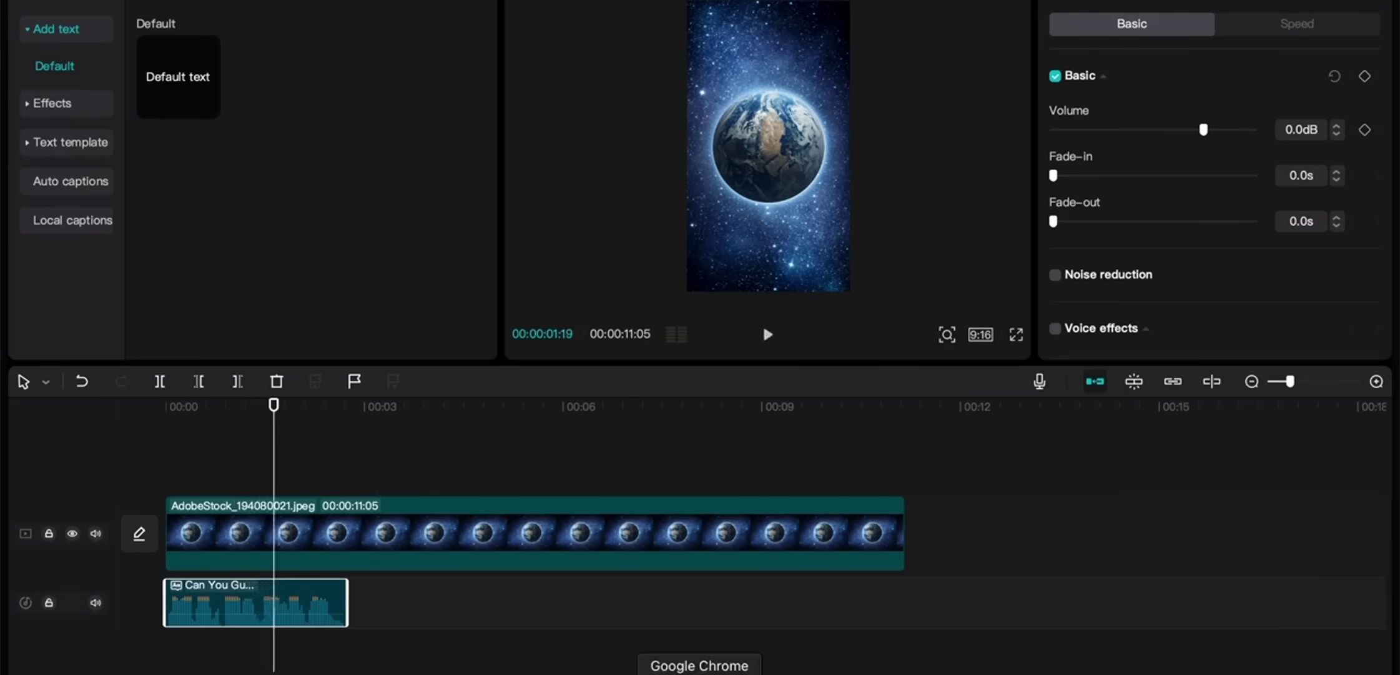
Step: Switch to Google Chrome, search Google Images for "Country with red flags" and open the Intecsa collage of labelled flags
click(700, 672)
click(466, 32)
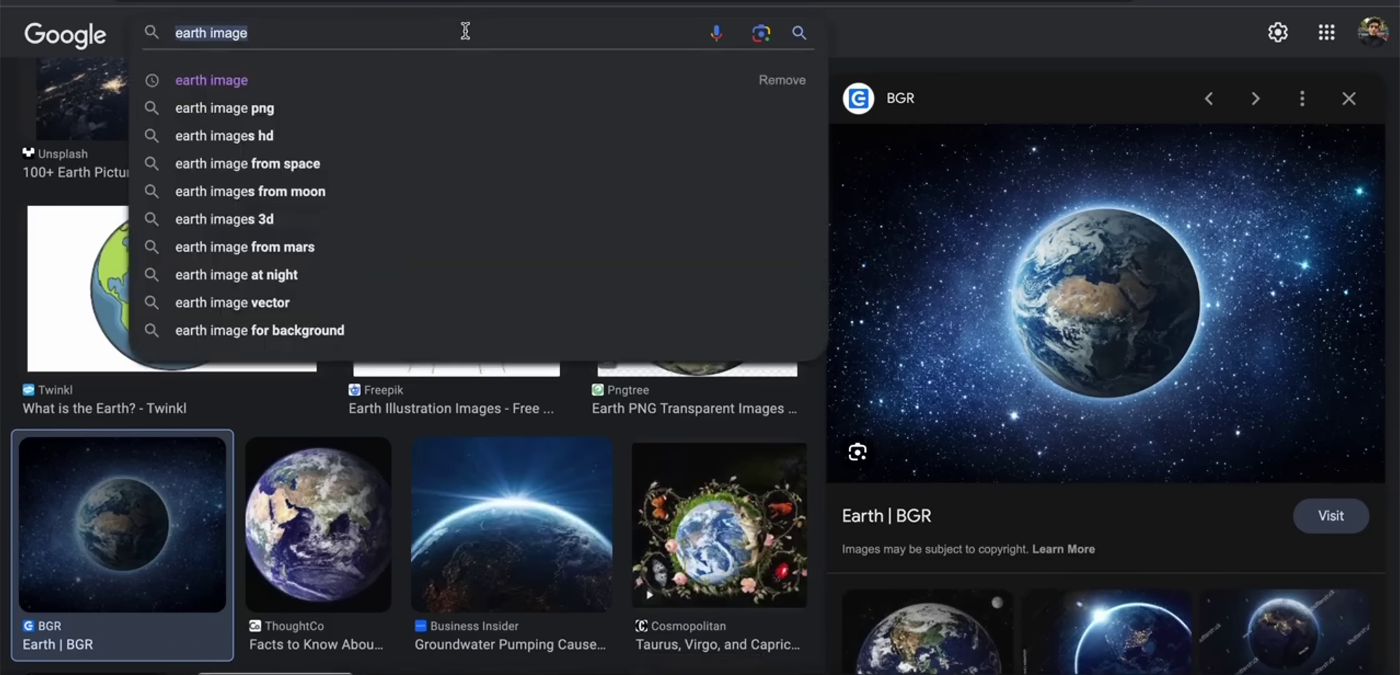
text(Country)
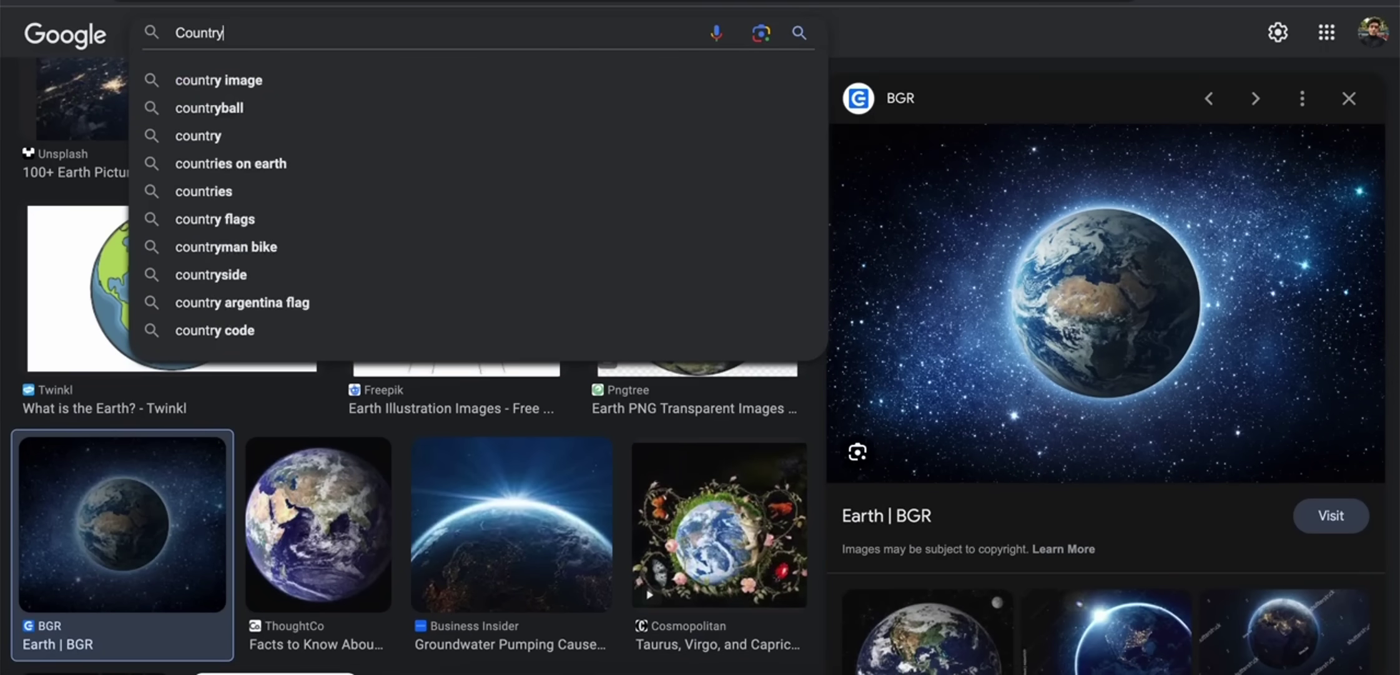
text( with red flags)
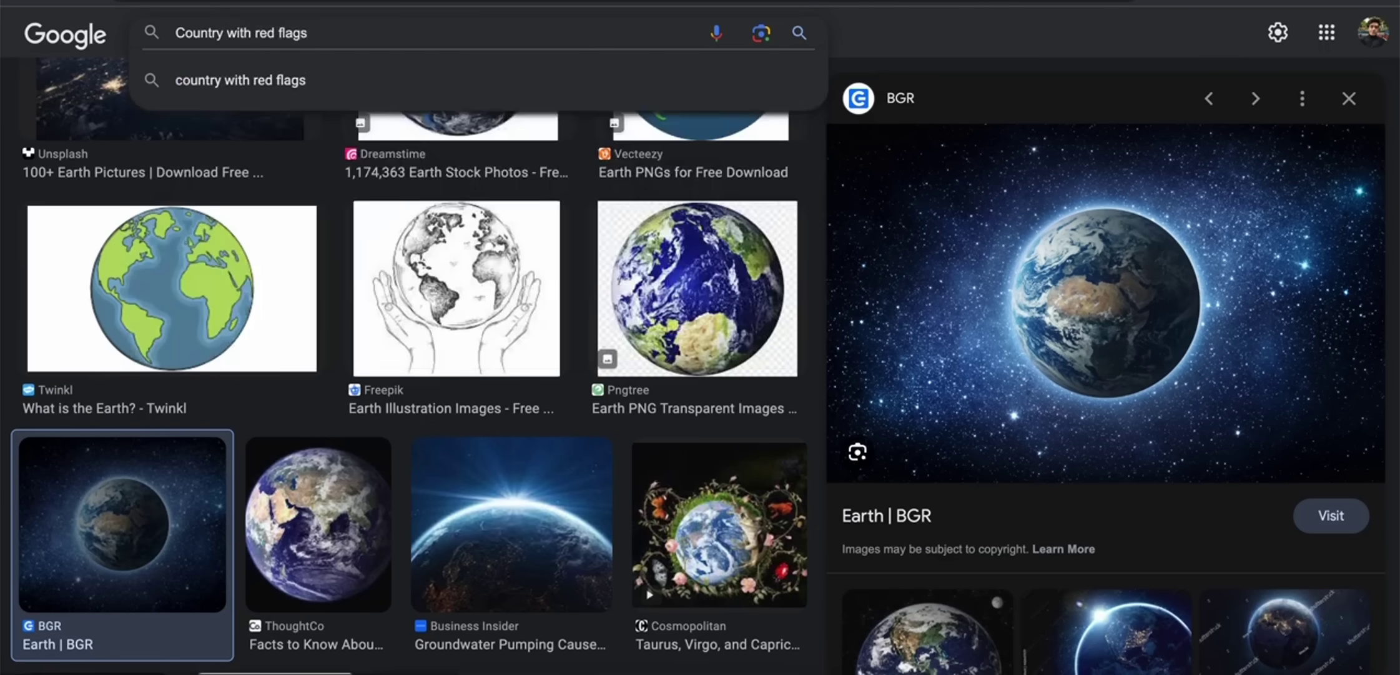
key(Return)
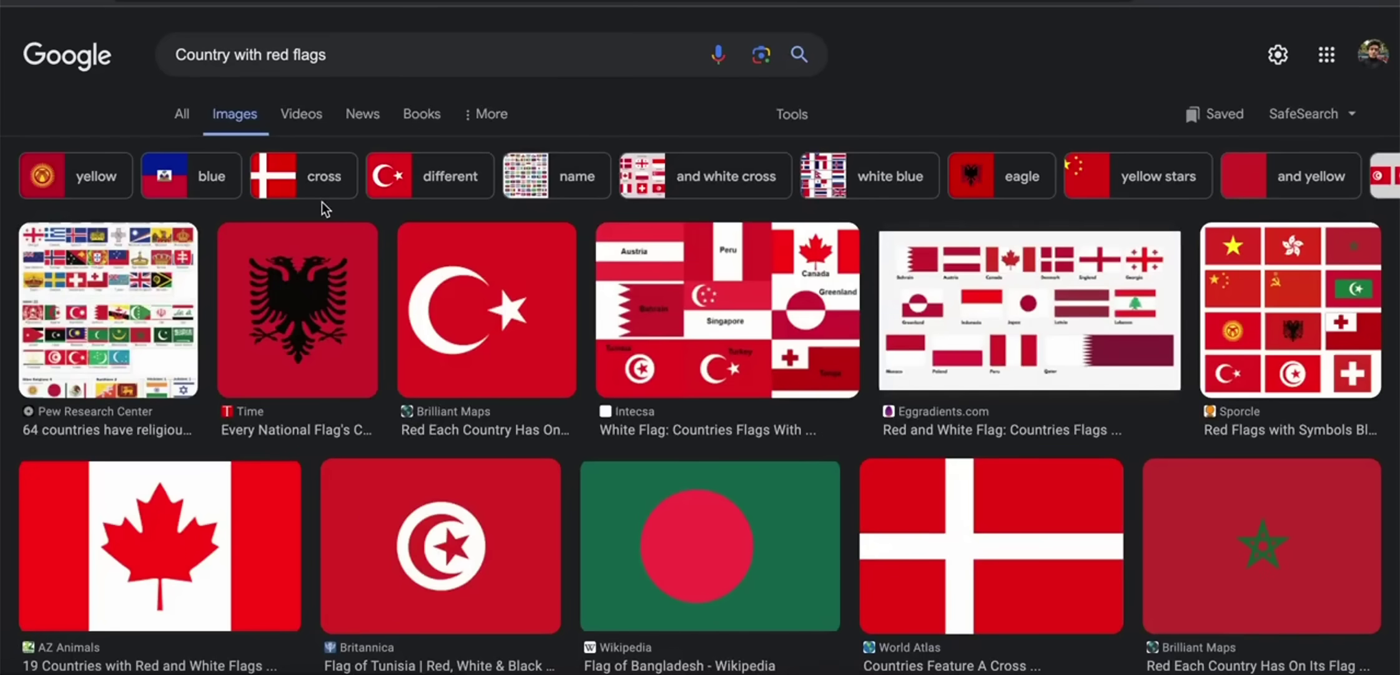
click(773, 293)
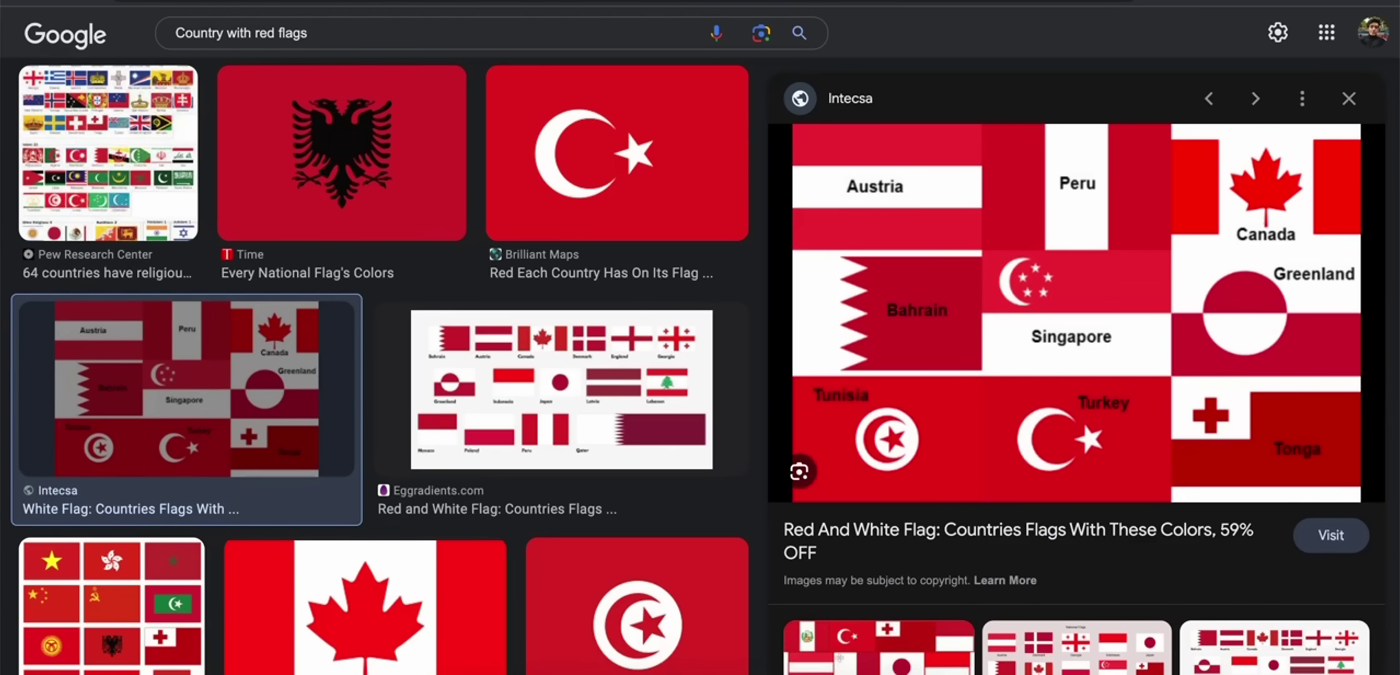
Step: Search images for "Peru flag" in a new tab and save the Britannica flag picture
key(ctrl+t)
text(Peru flag)
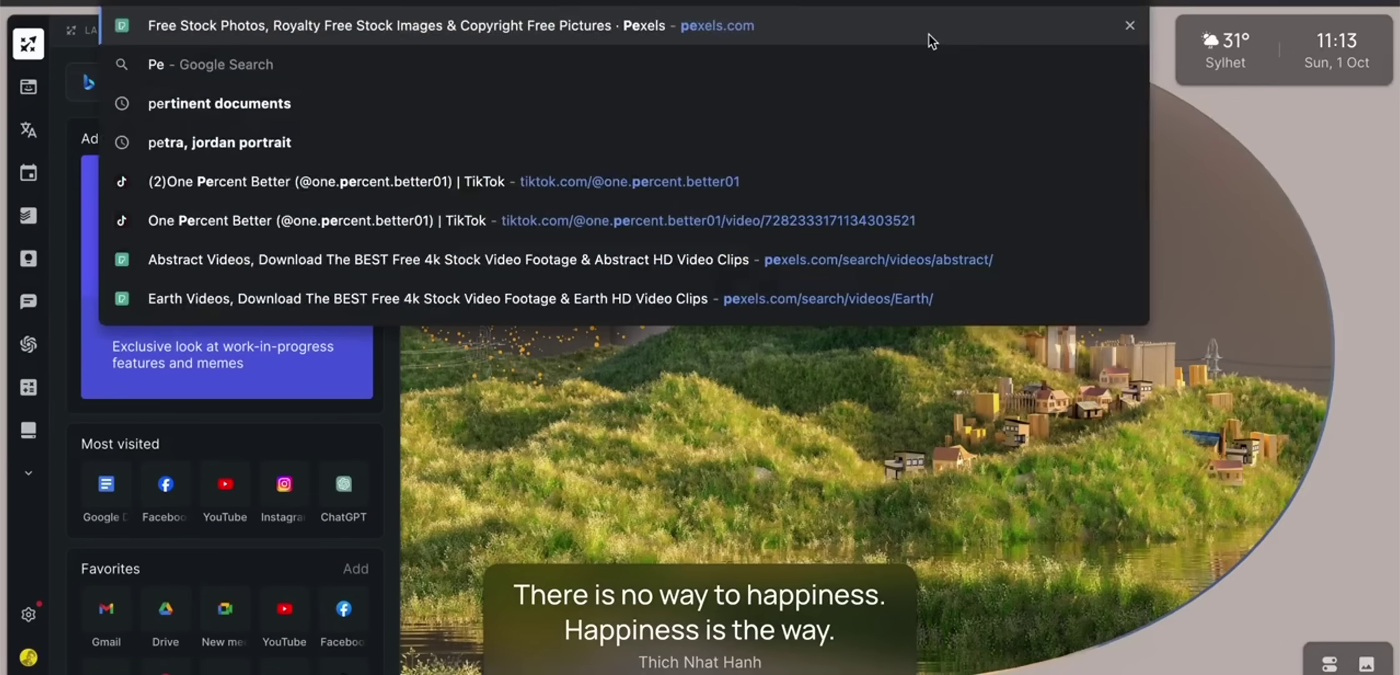
key(Return)
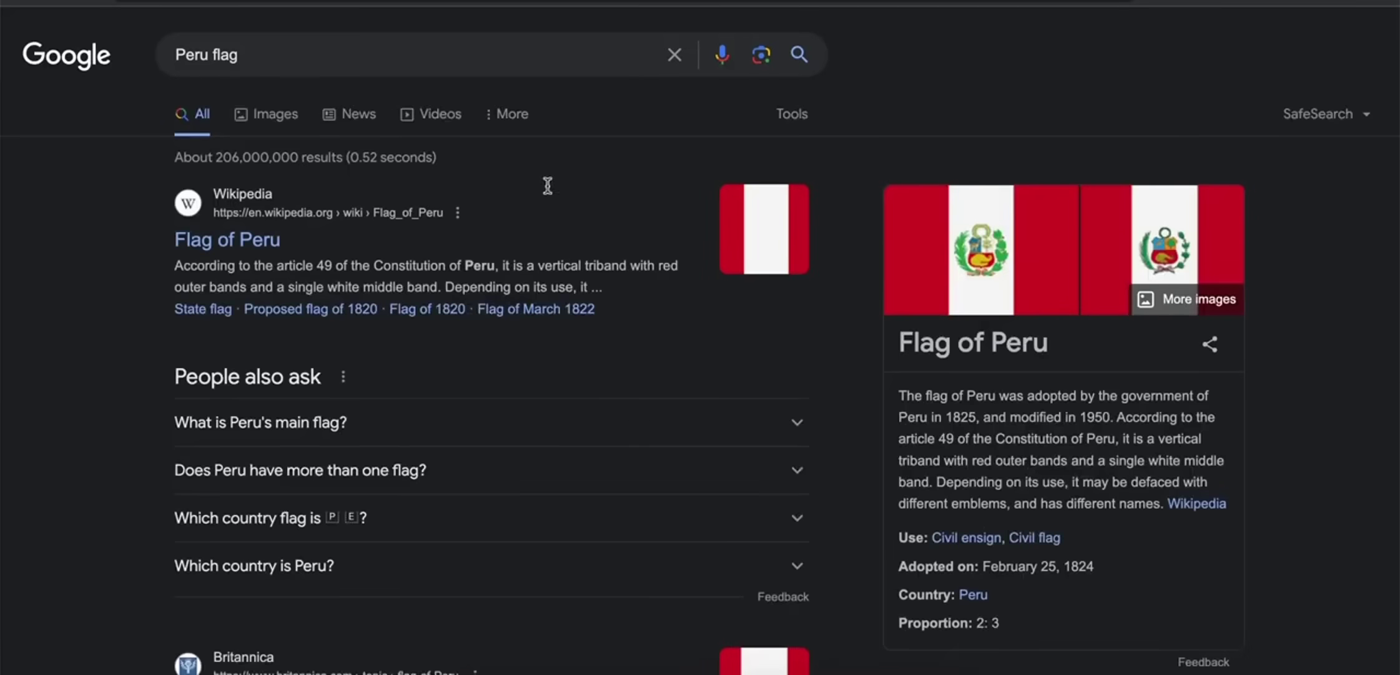
click(276, 111)
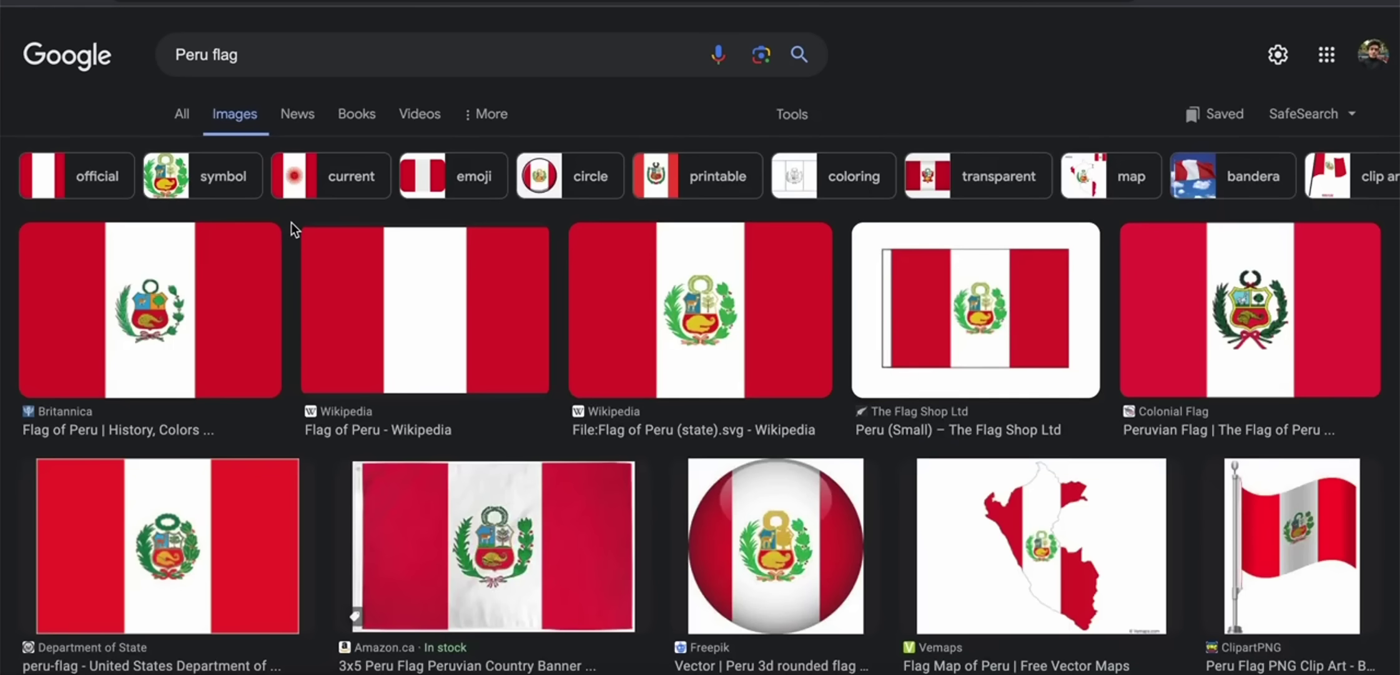
click(259, 305)
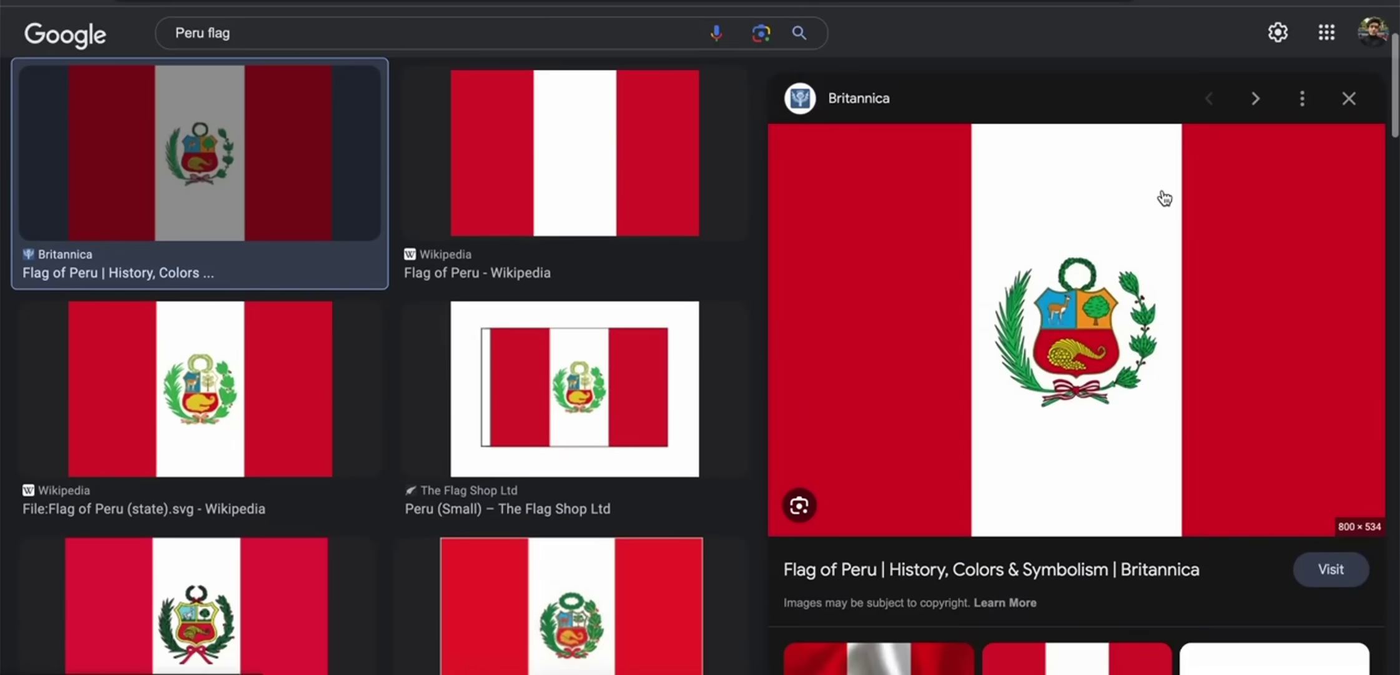
right_click(1162, 189)
click(1089, 384)
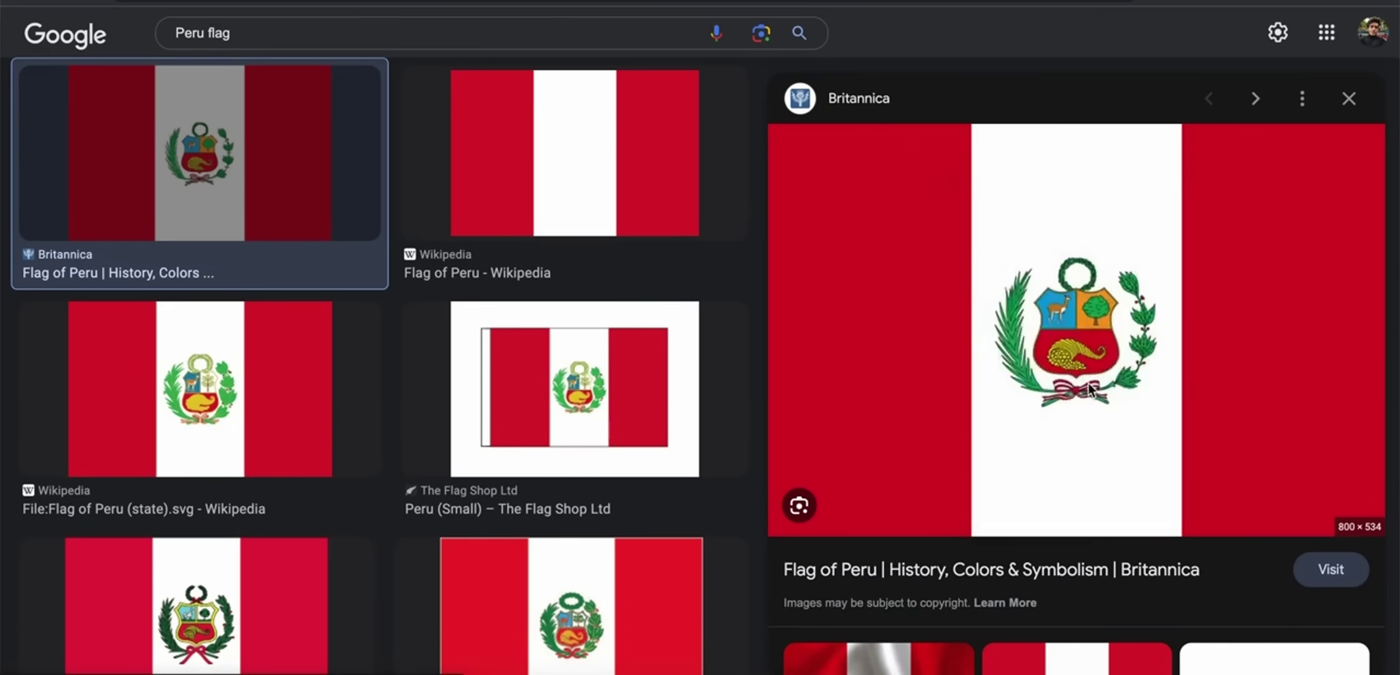
click(1042, 495)
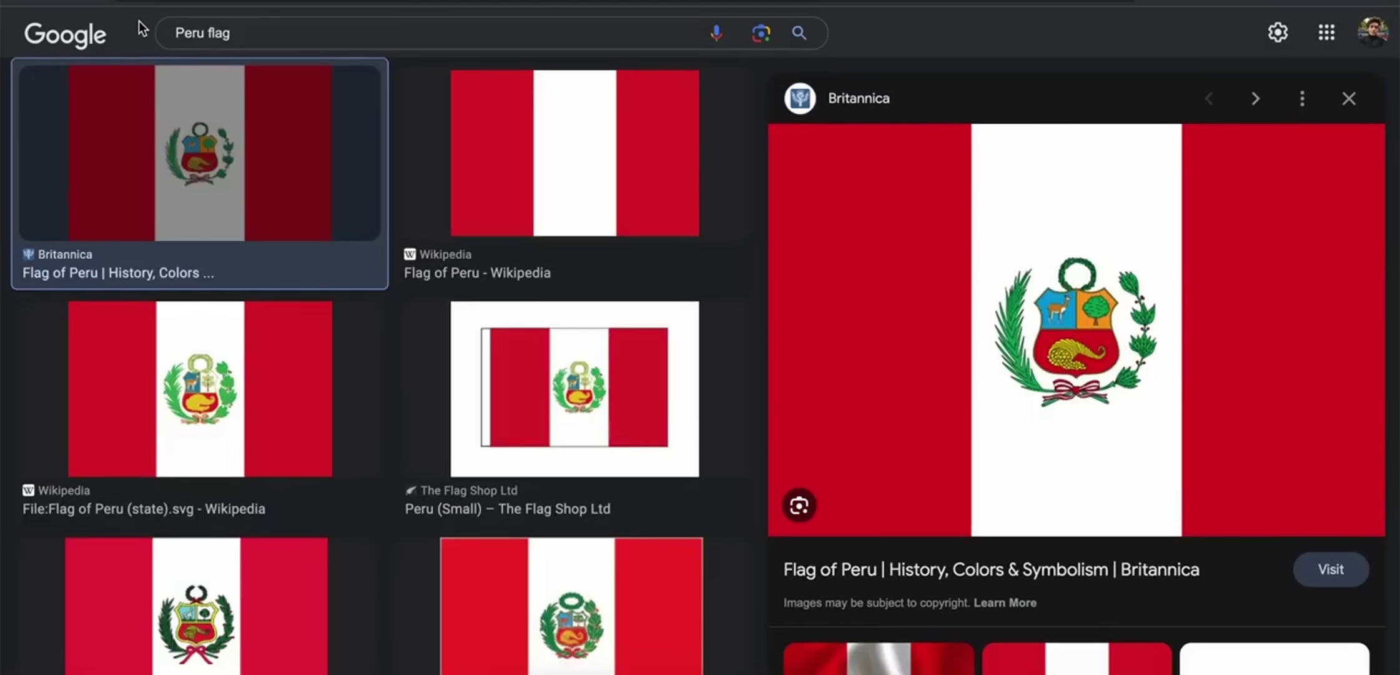
Step: Search images for "Austria flag" and save the Britannica flag picture to Downloads as Flag-Austria
double_click(187, 32)
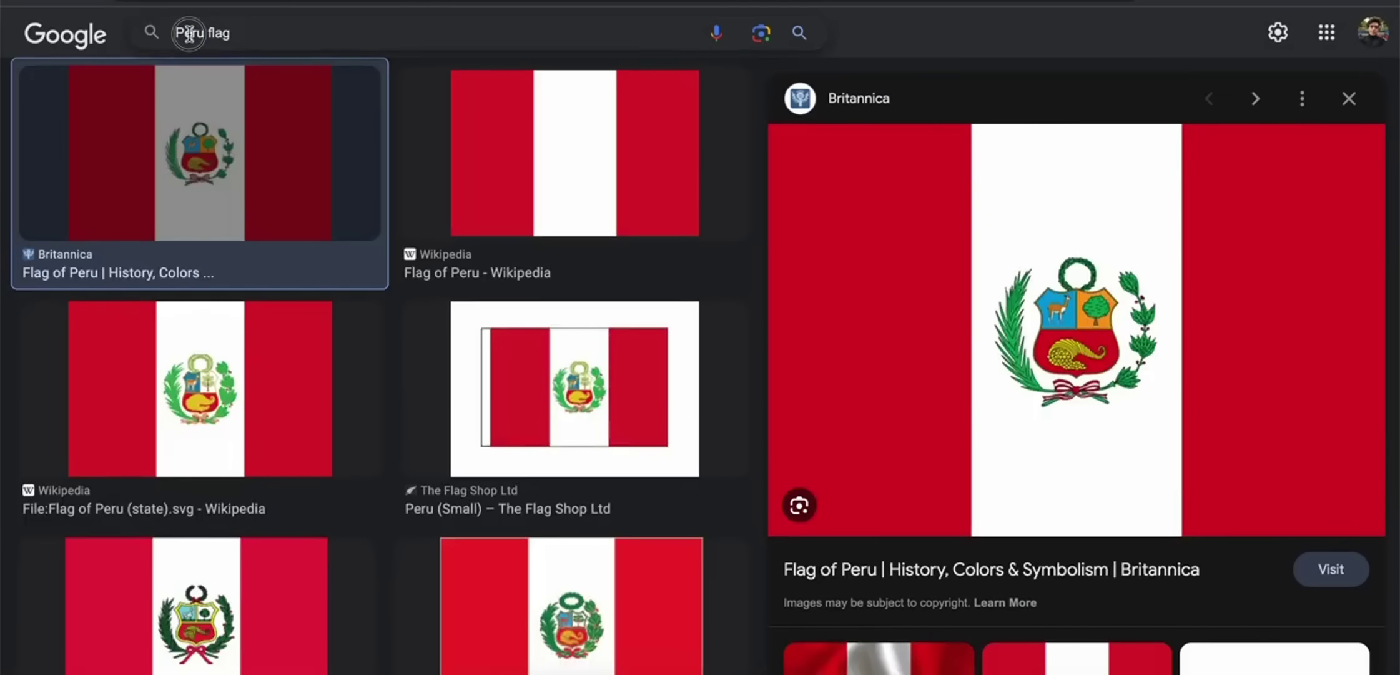
text(Austria)
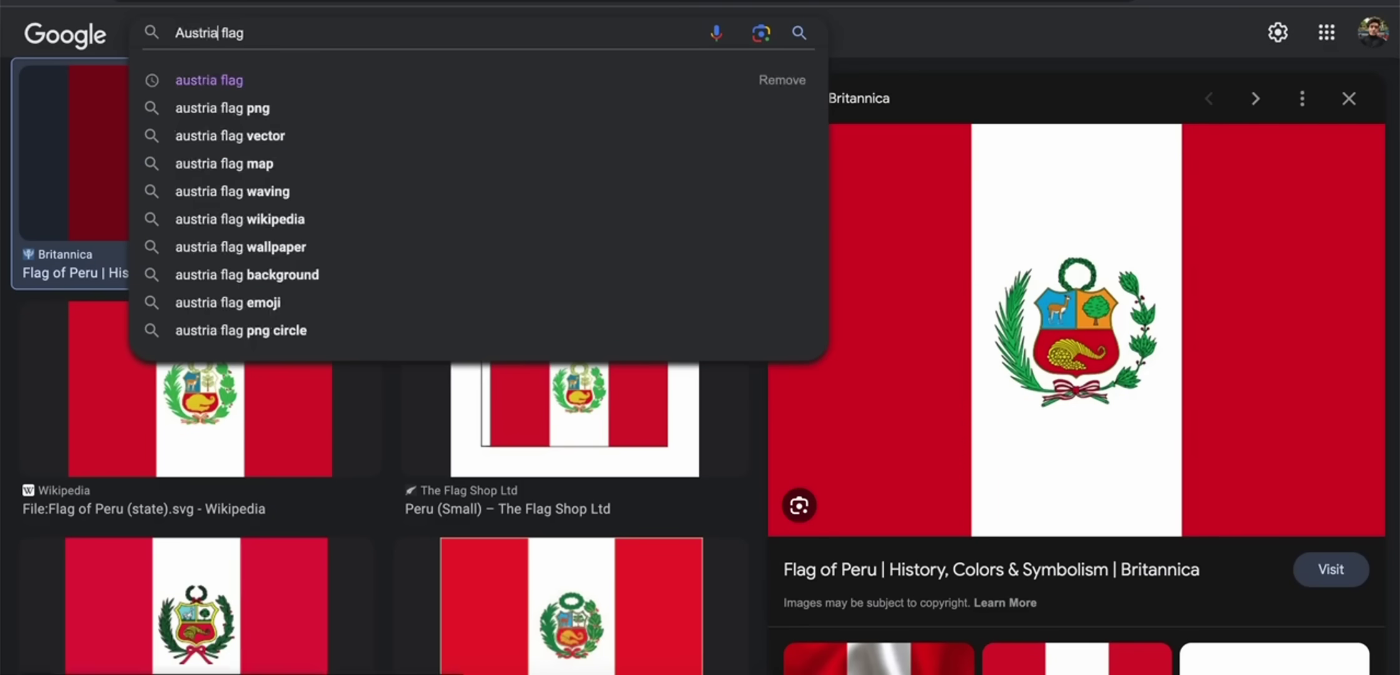
key(Return)
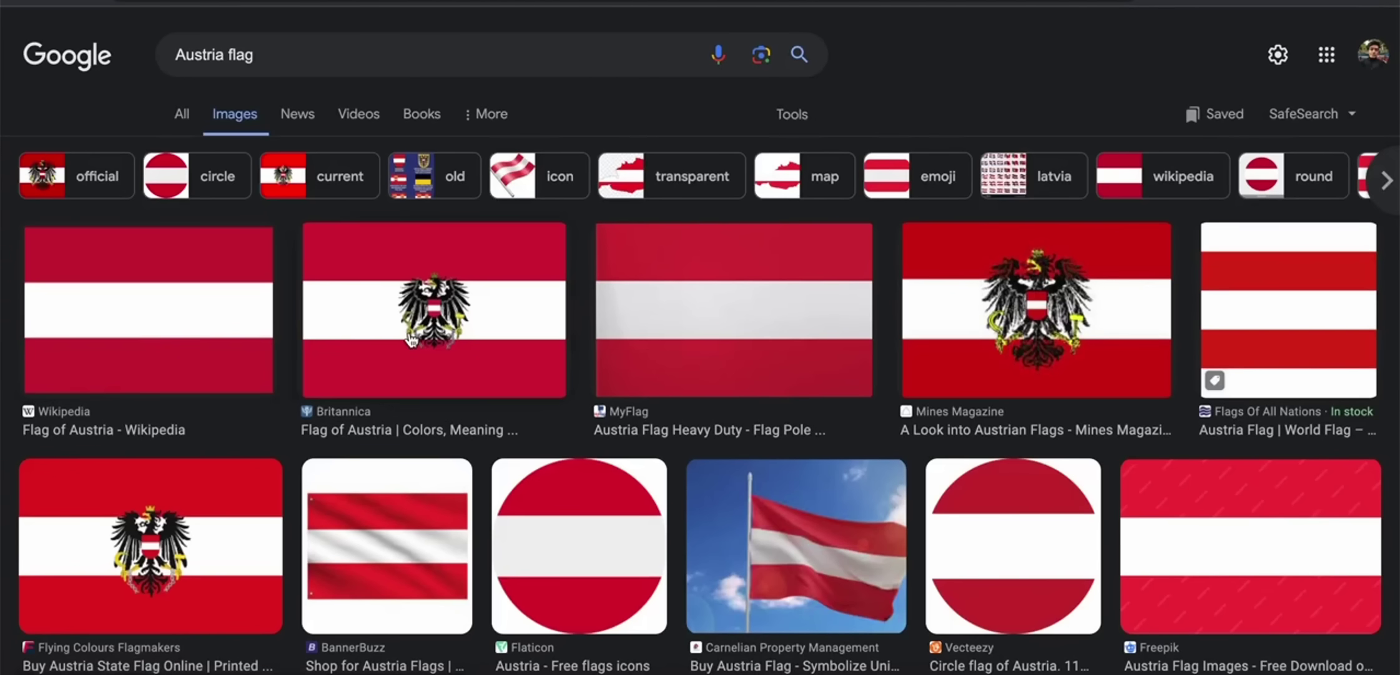
click(410, 339)
right_click(1032, 212)
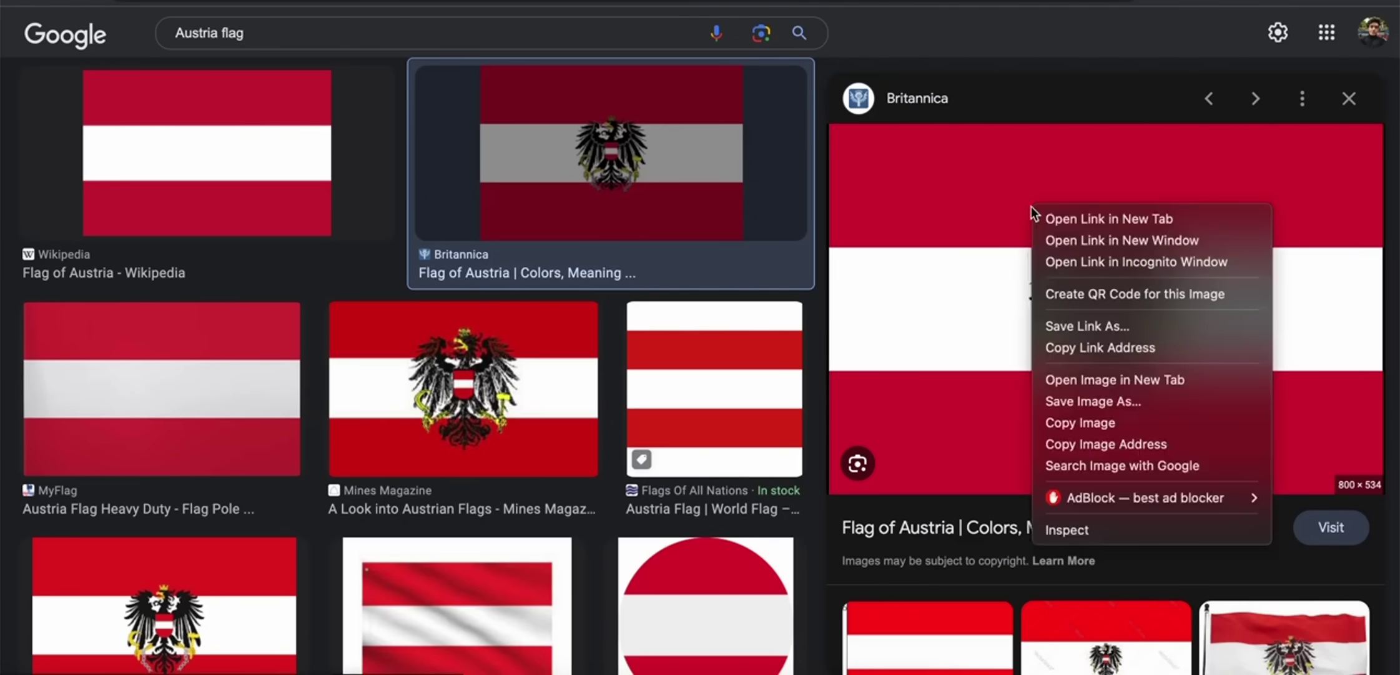
click(1125, 402)
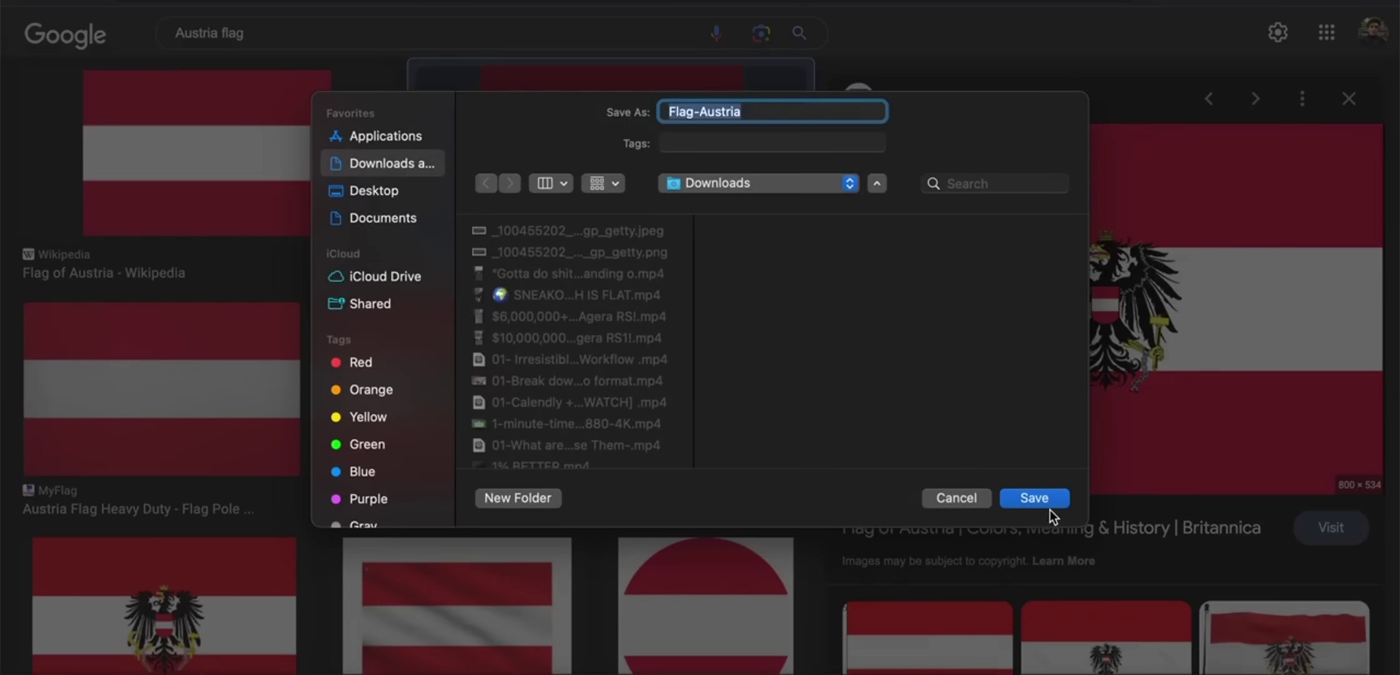
click(1051, 505)
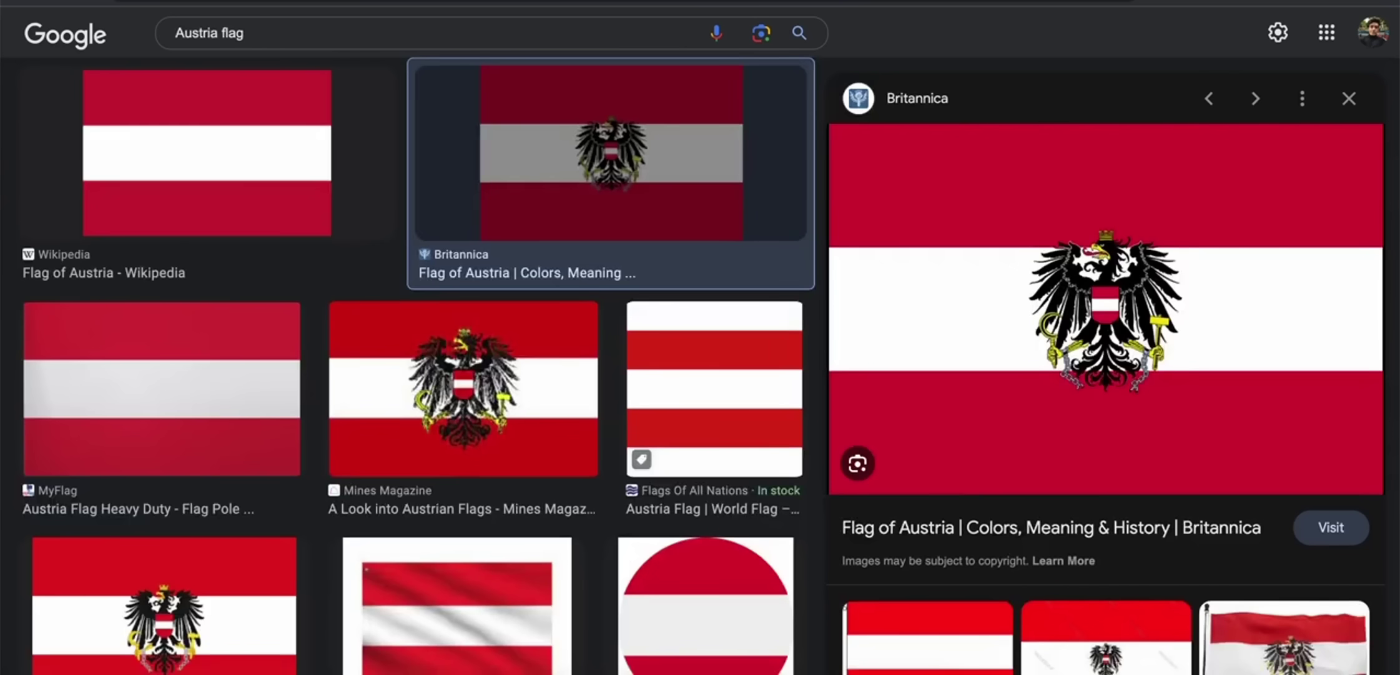
Step: Search images for "Bahrain flag" and save Wikipedia's bordered flag picture to Downloads under its suggested name
double_click(201, 33)
text(Bahrain)
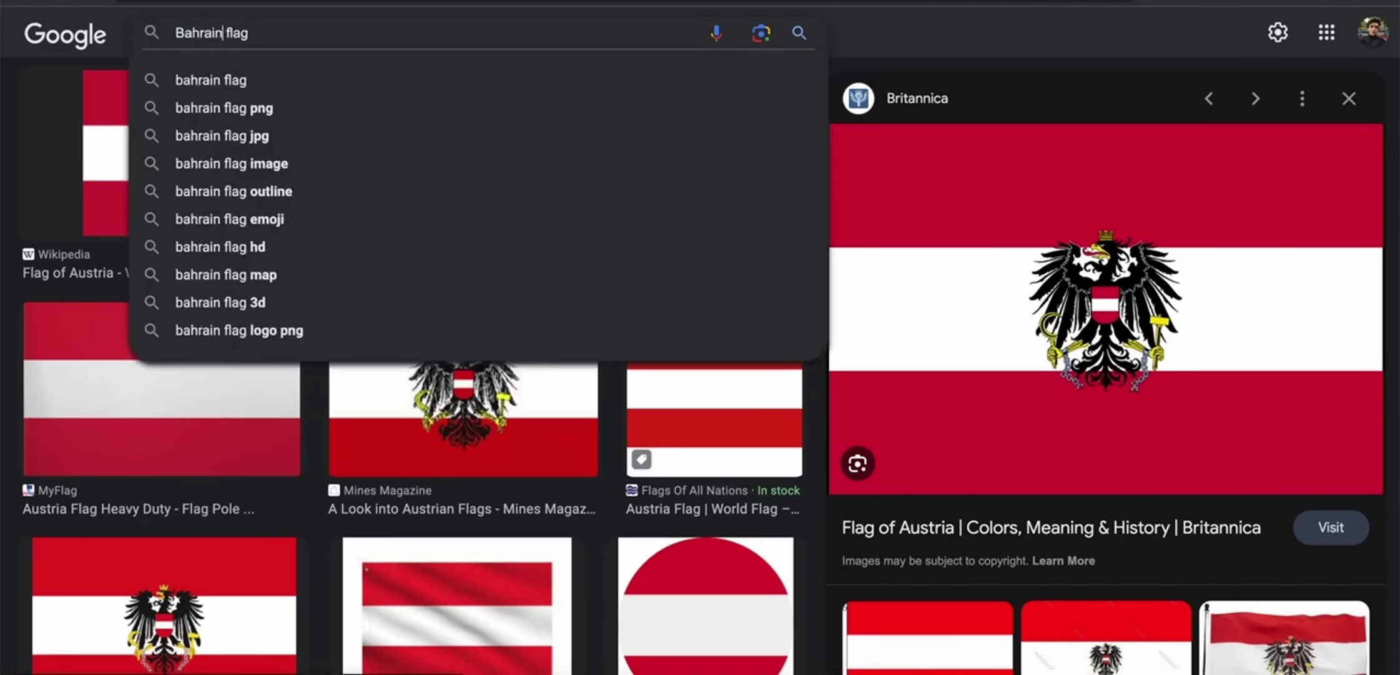
key(Return)
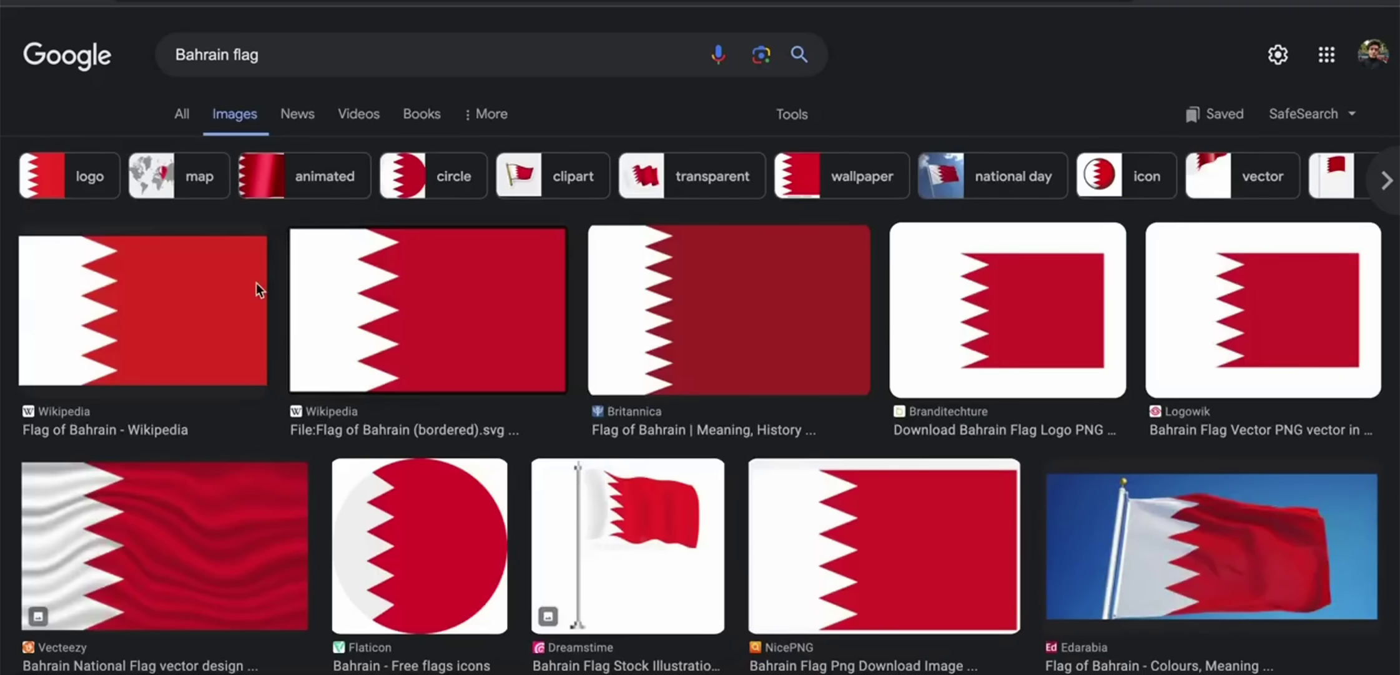
click(441, 312)
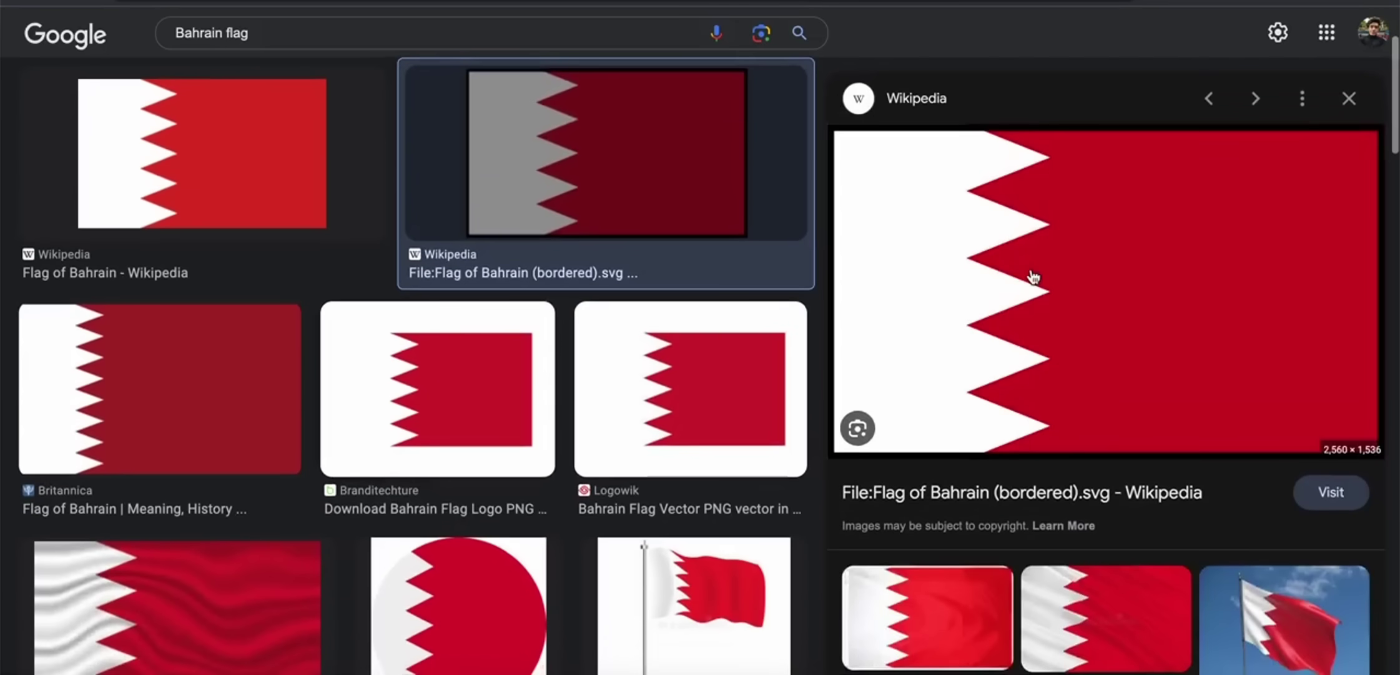
right_click(1038, 215)
click(1143, 397)
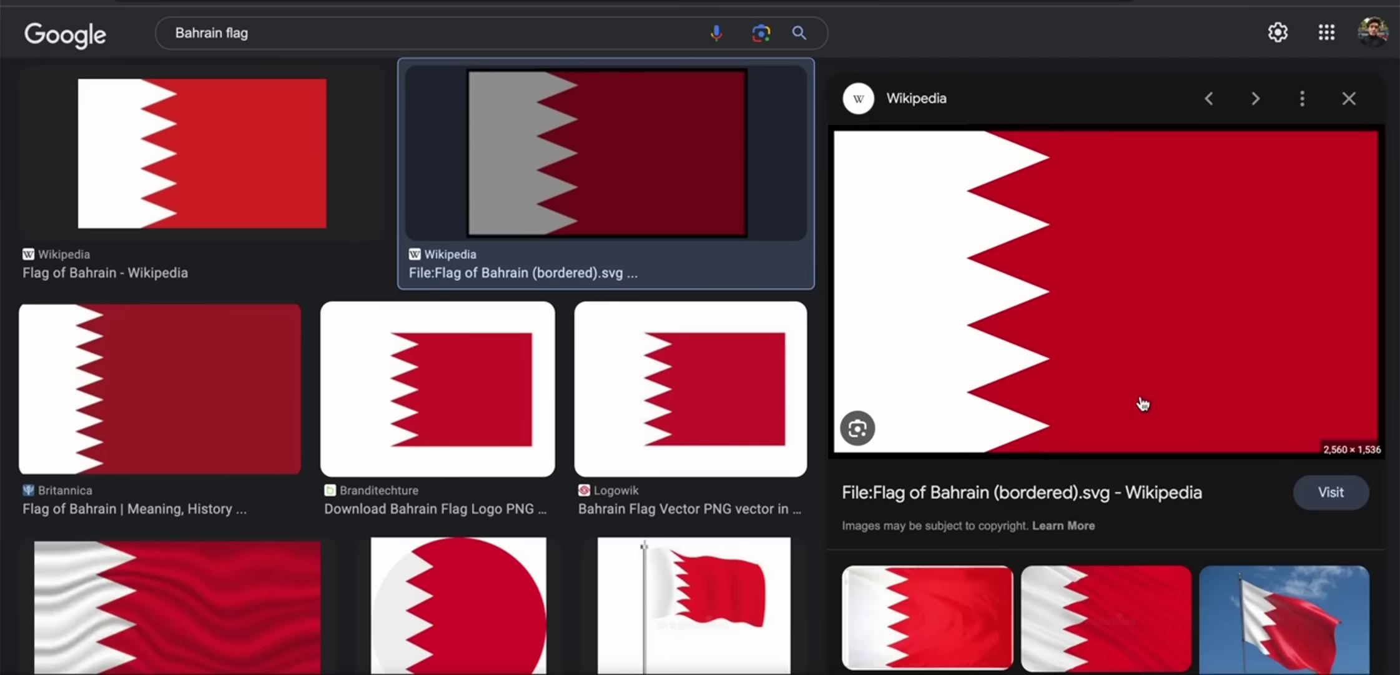
right_click(1164, 188)
click(1020, 384)
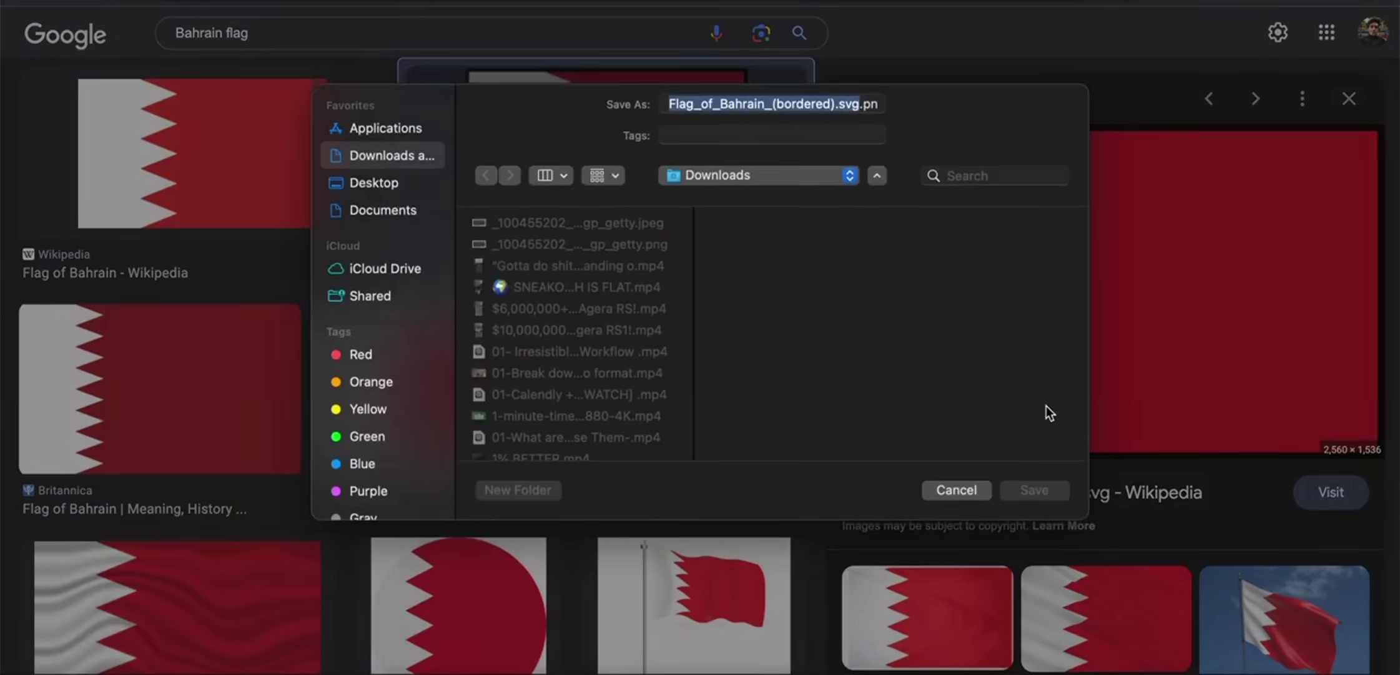
click(1030, 493)
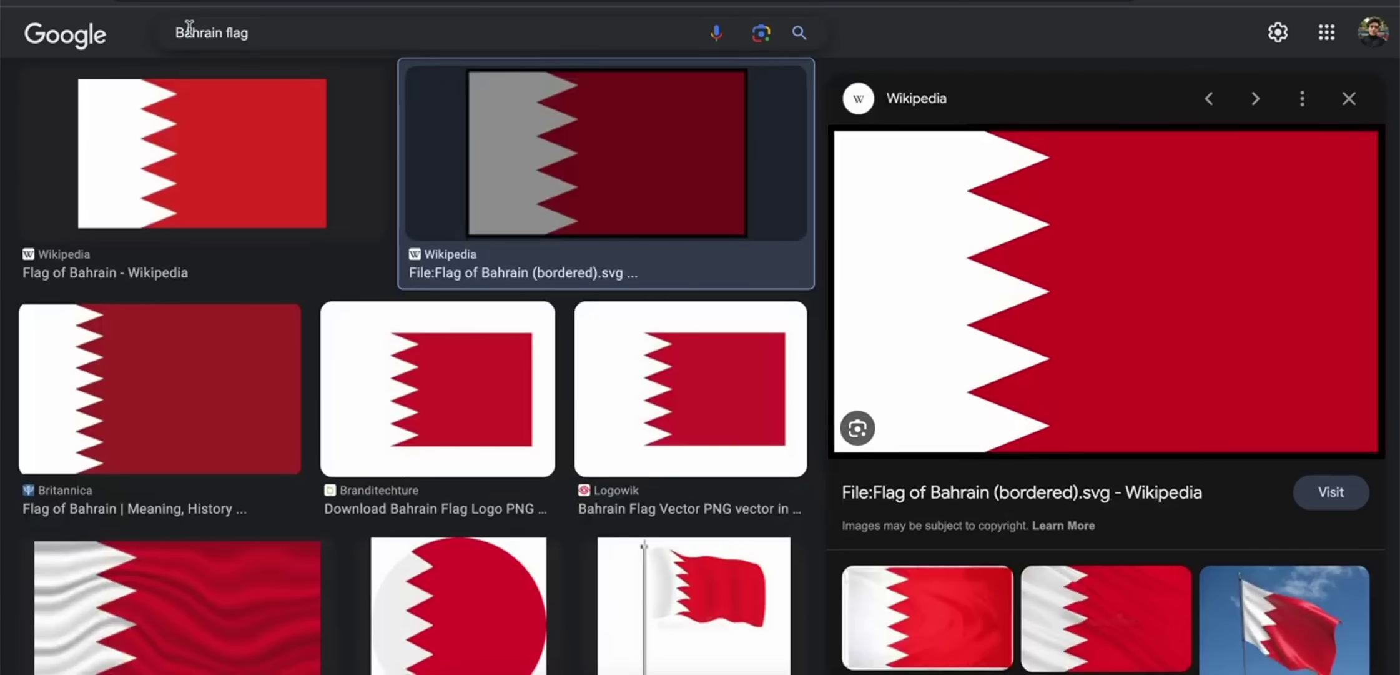
Step: Search images for "Singapore flag" and save Wikipedia's flag picture to Downloads, naming the file after the country
double_click(190, 28)
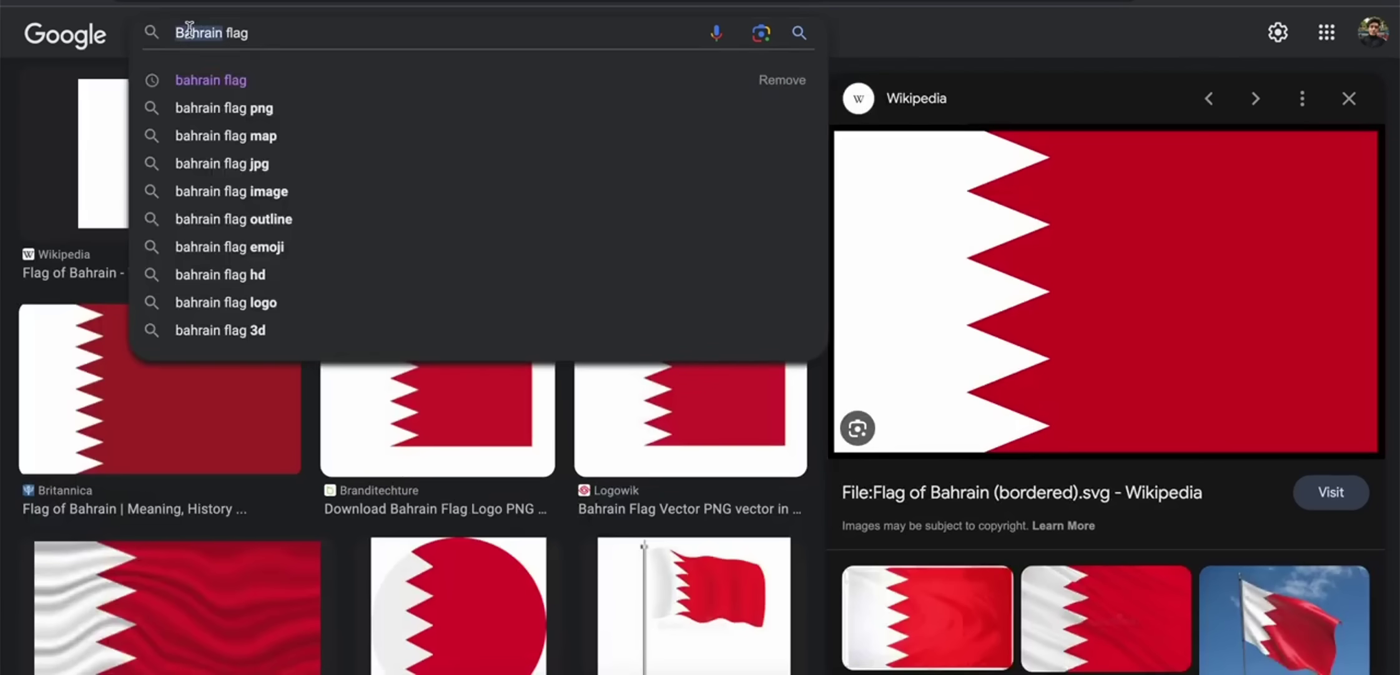
text(Singapore)
key(Return)
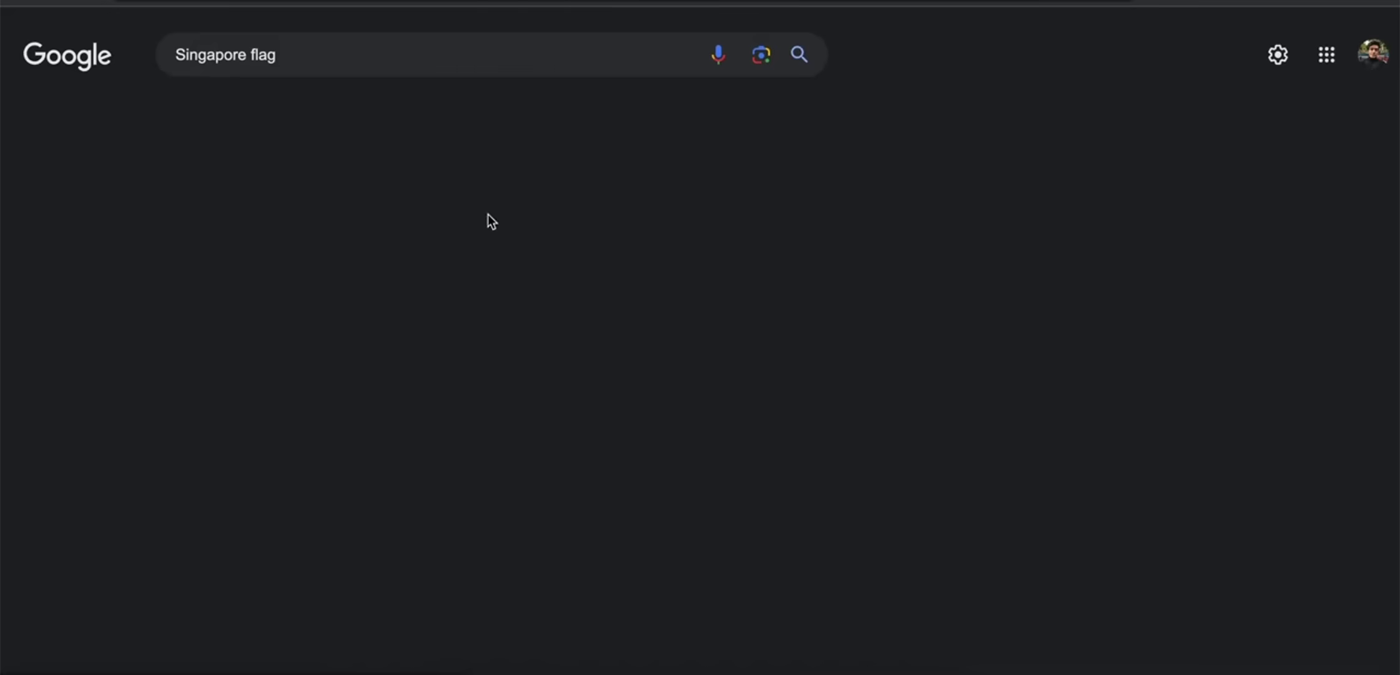
click(217, 311)
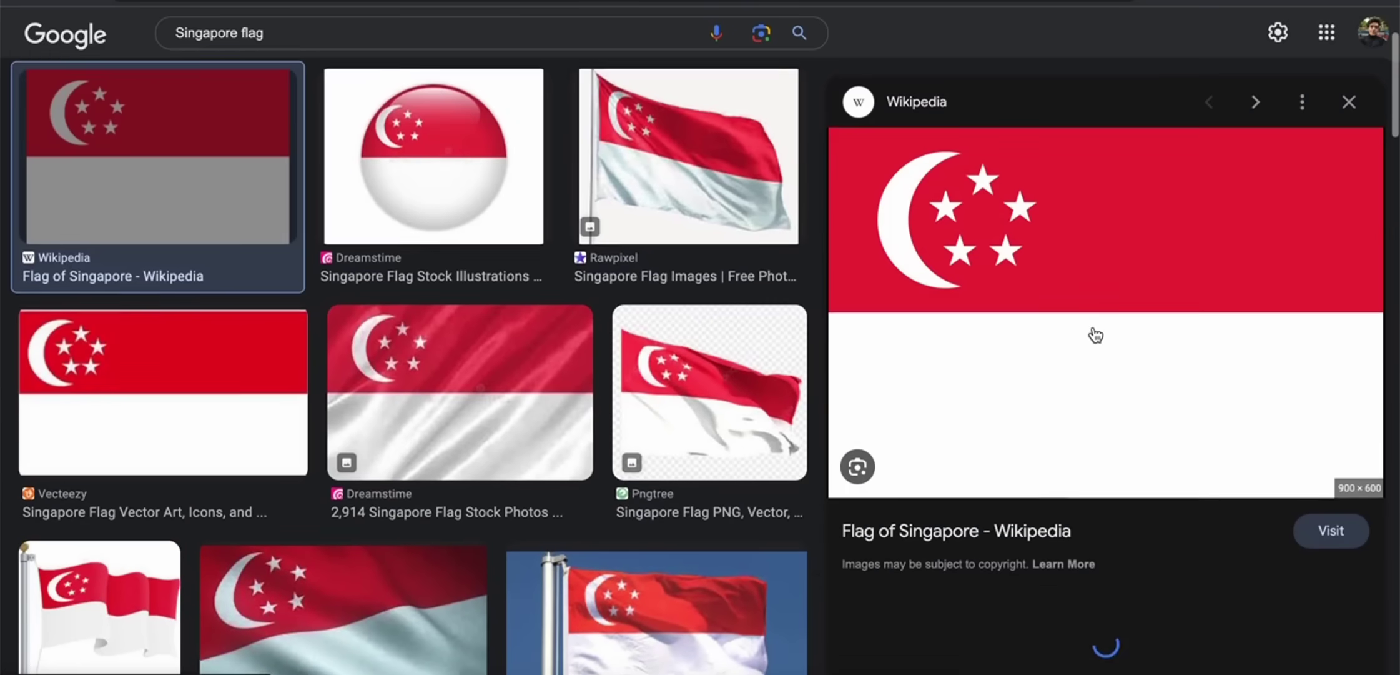
right_click(1097, 326)
click(1157, 525)
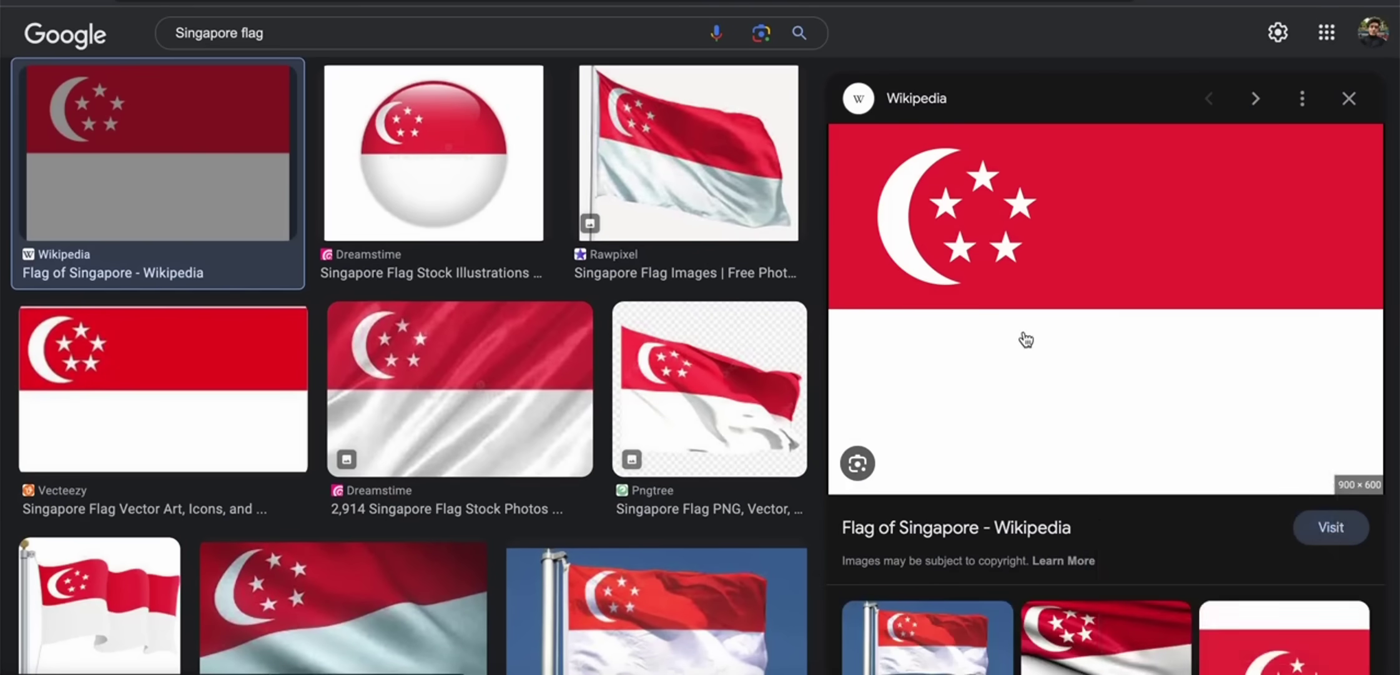
text(Sig)
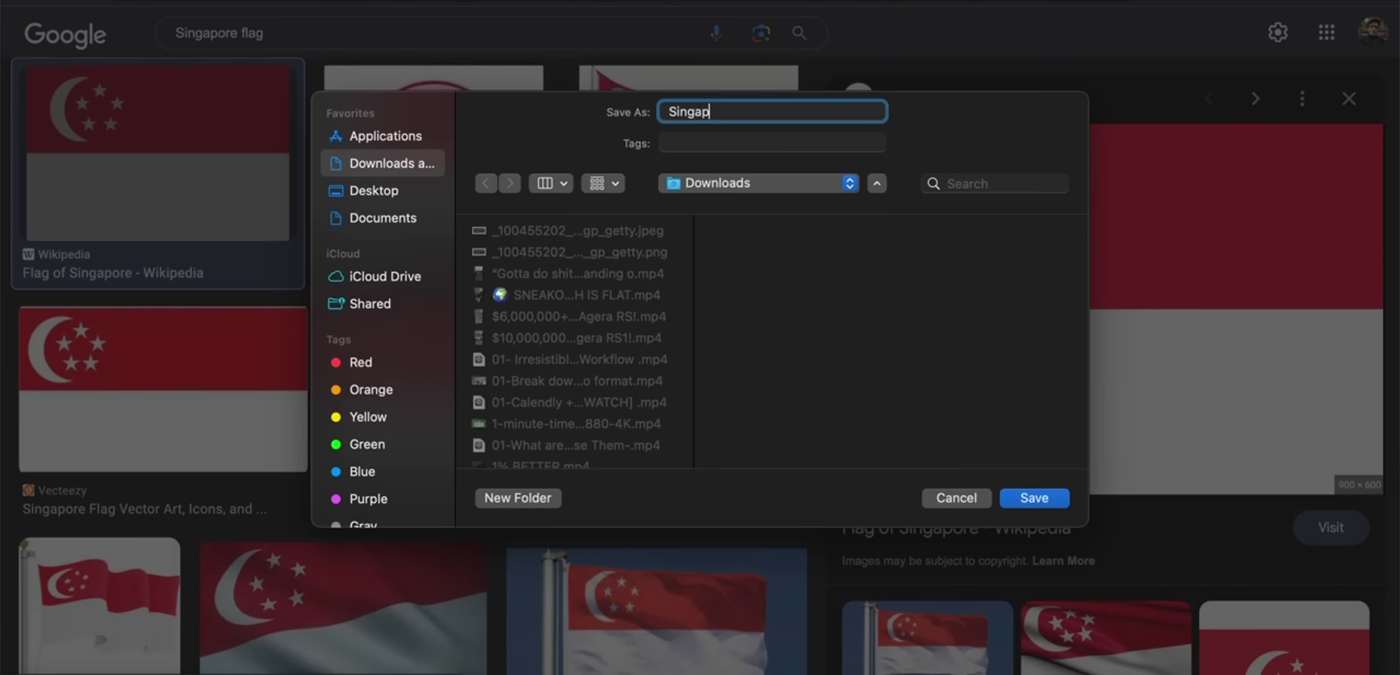
click(1053, 507)
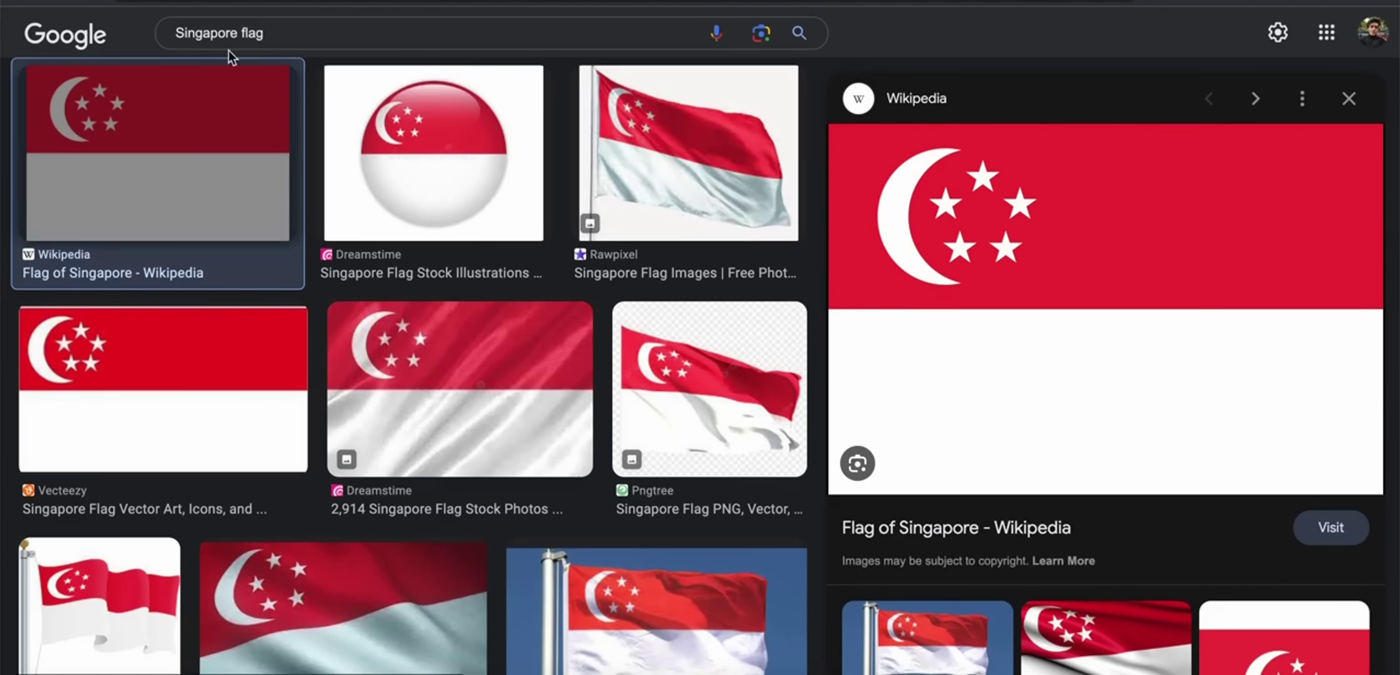
Step: Search images for "Greenland flag" and save Wikipedia's flag picture to Downloads as Greenland.png
double_click(206, 33)
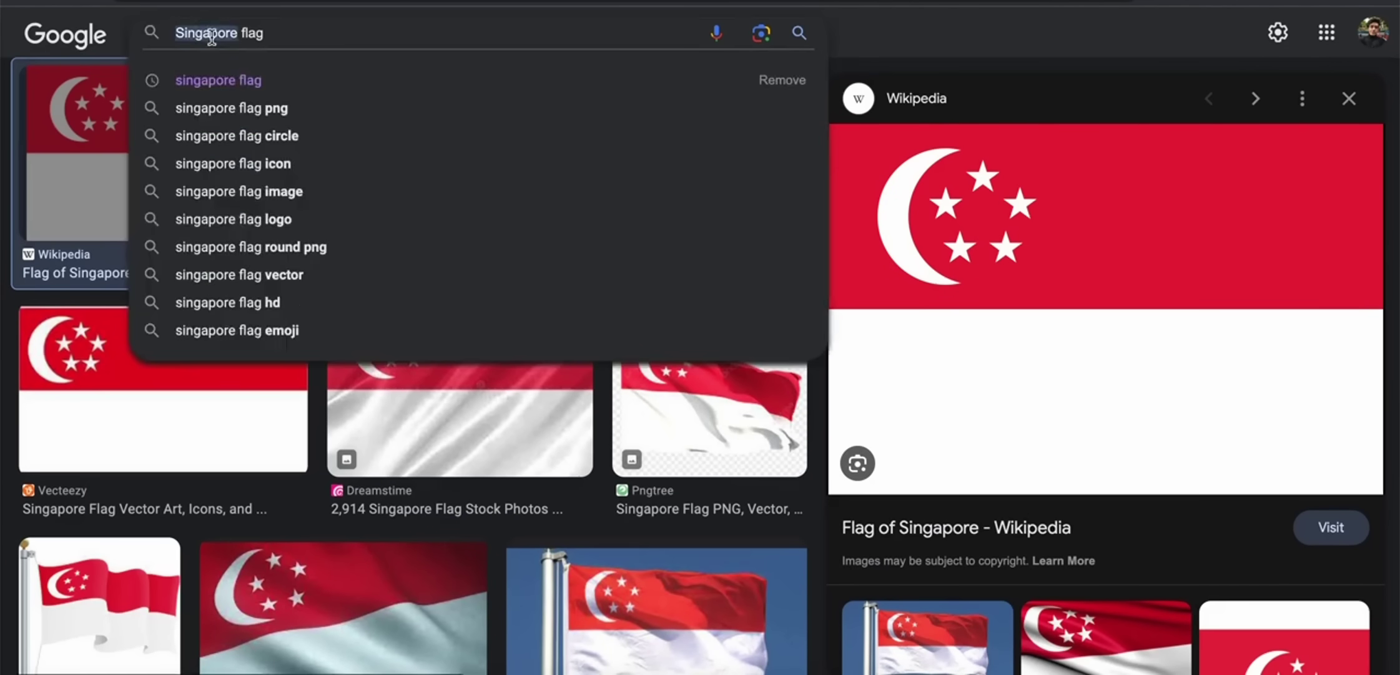
text(Greenland)
key(Return)
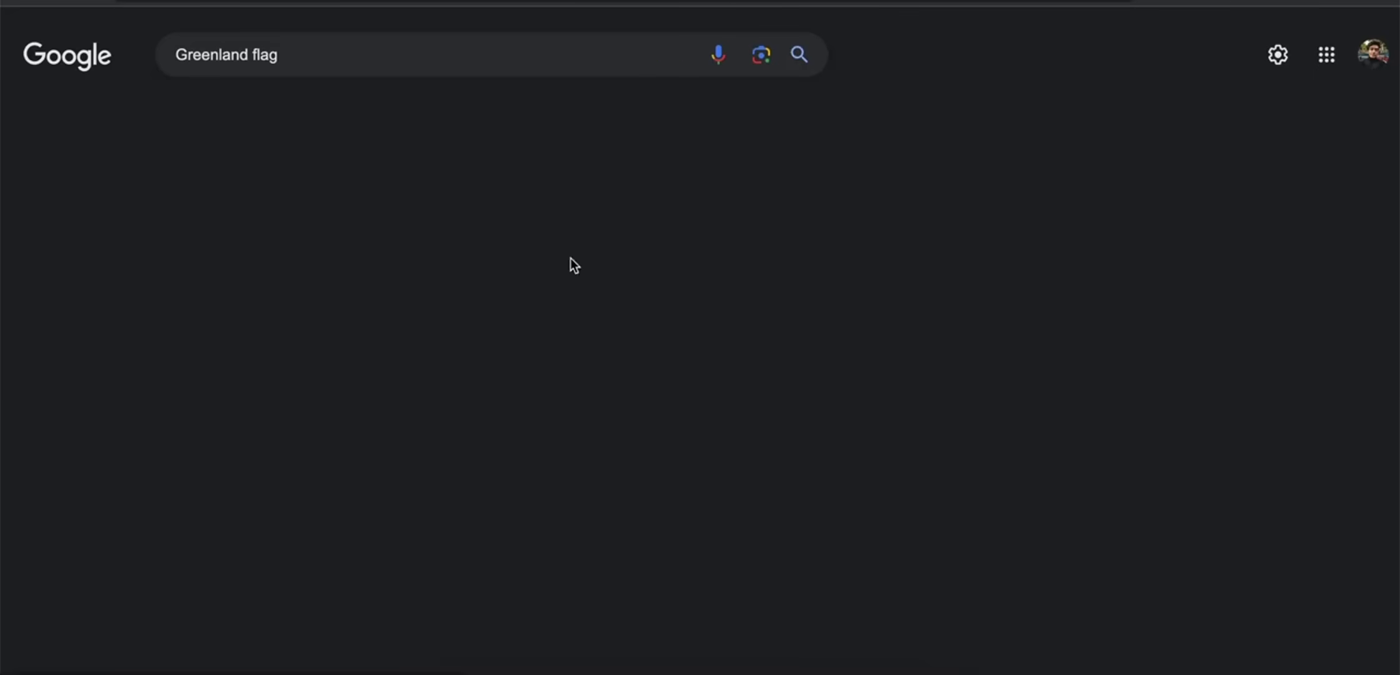
click(230, 331)
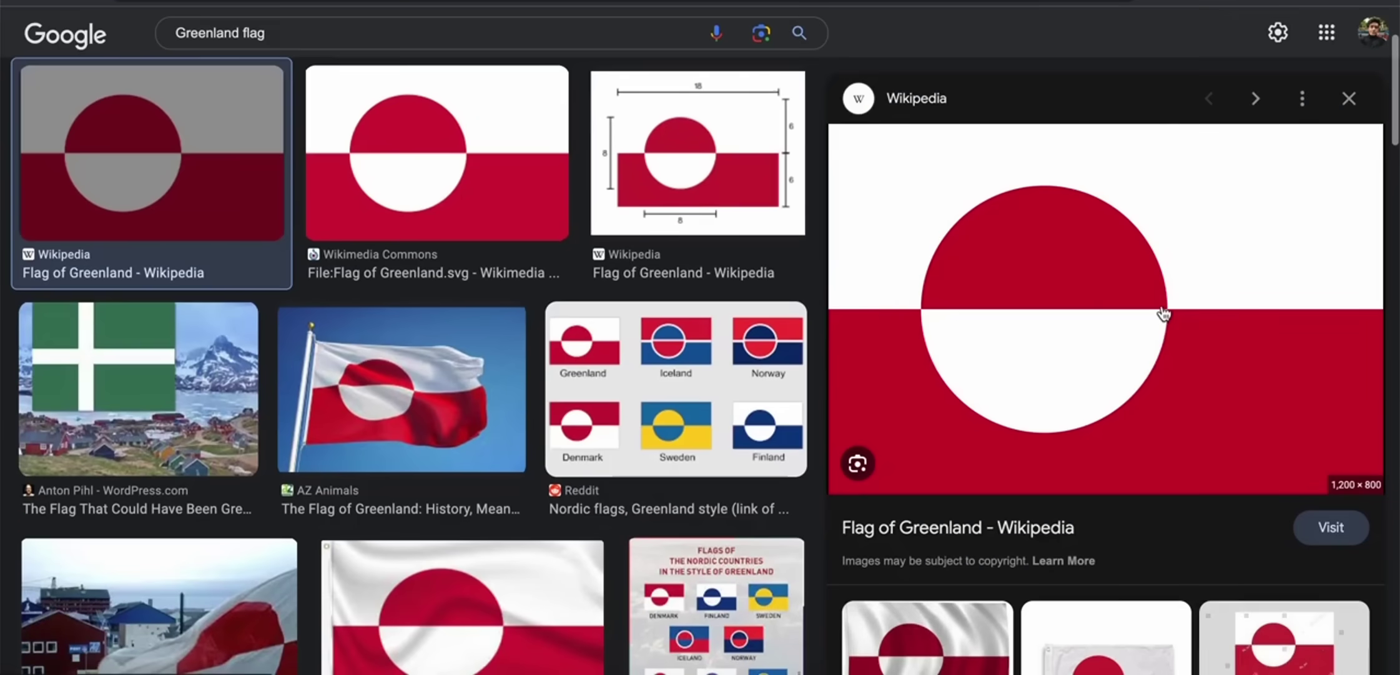
right_click(1003, 256)
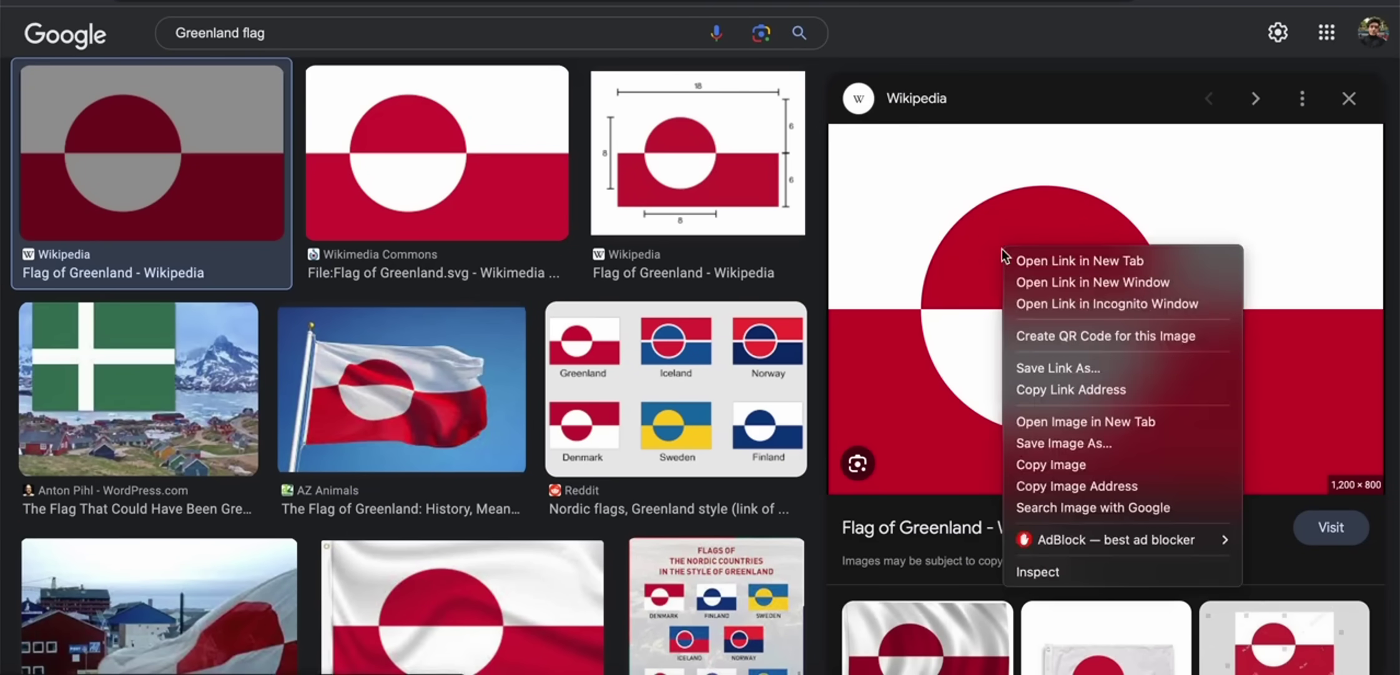
click(1081, 445)
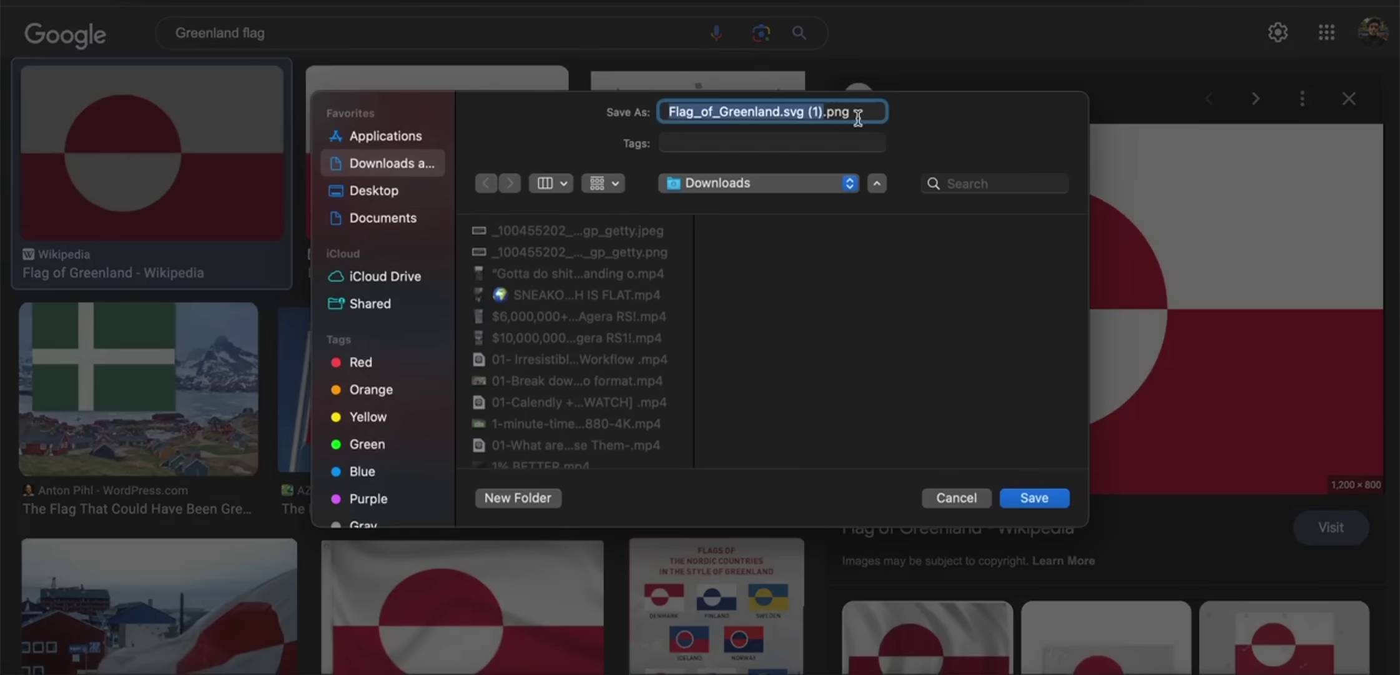
text(Greenland)
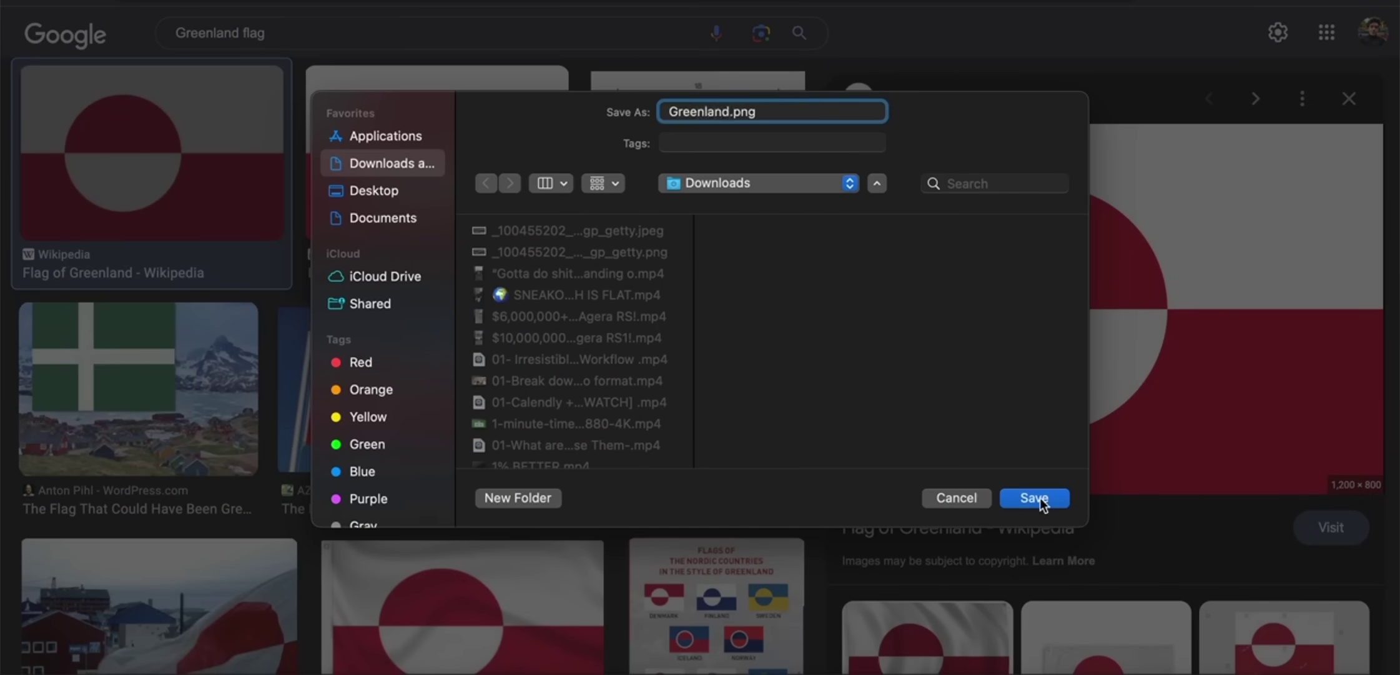
click(1037, 498)
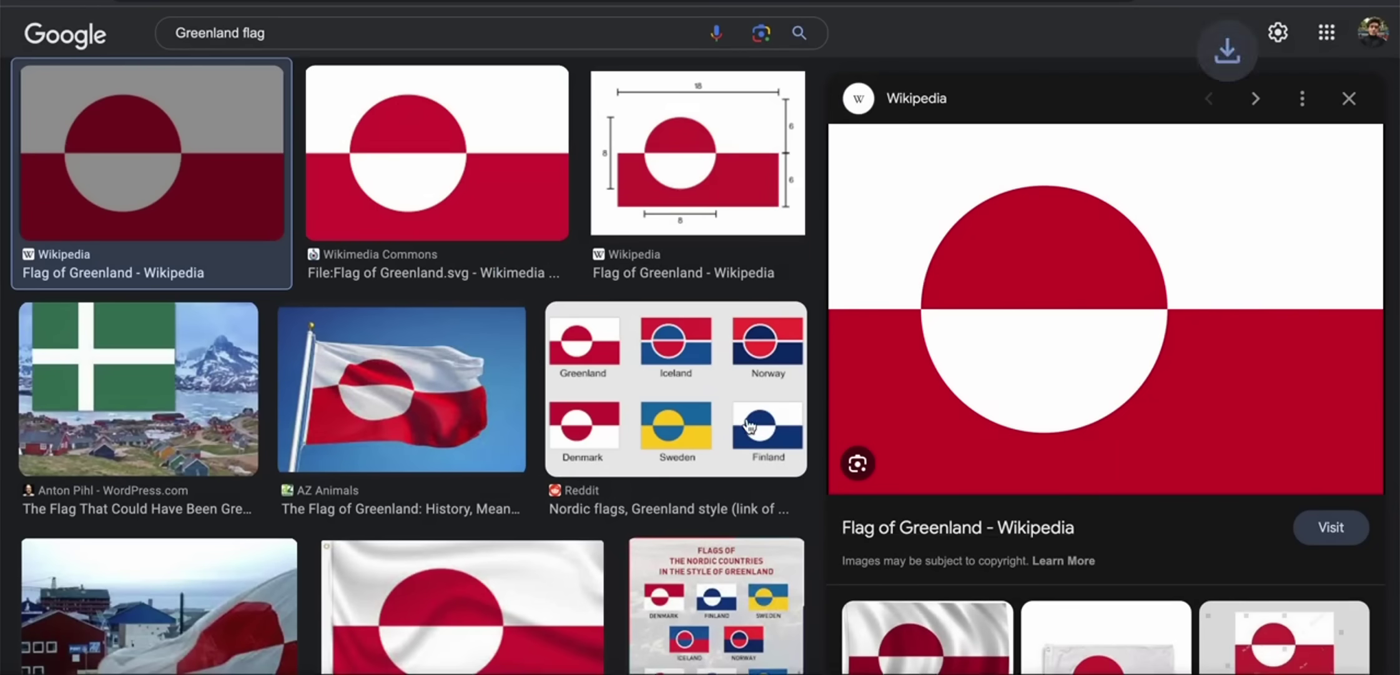
Step: Preview Reddit's picture of Nordic flags in Greenland style, look through its related images and close the preview
click(720, 419)
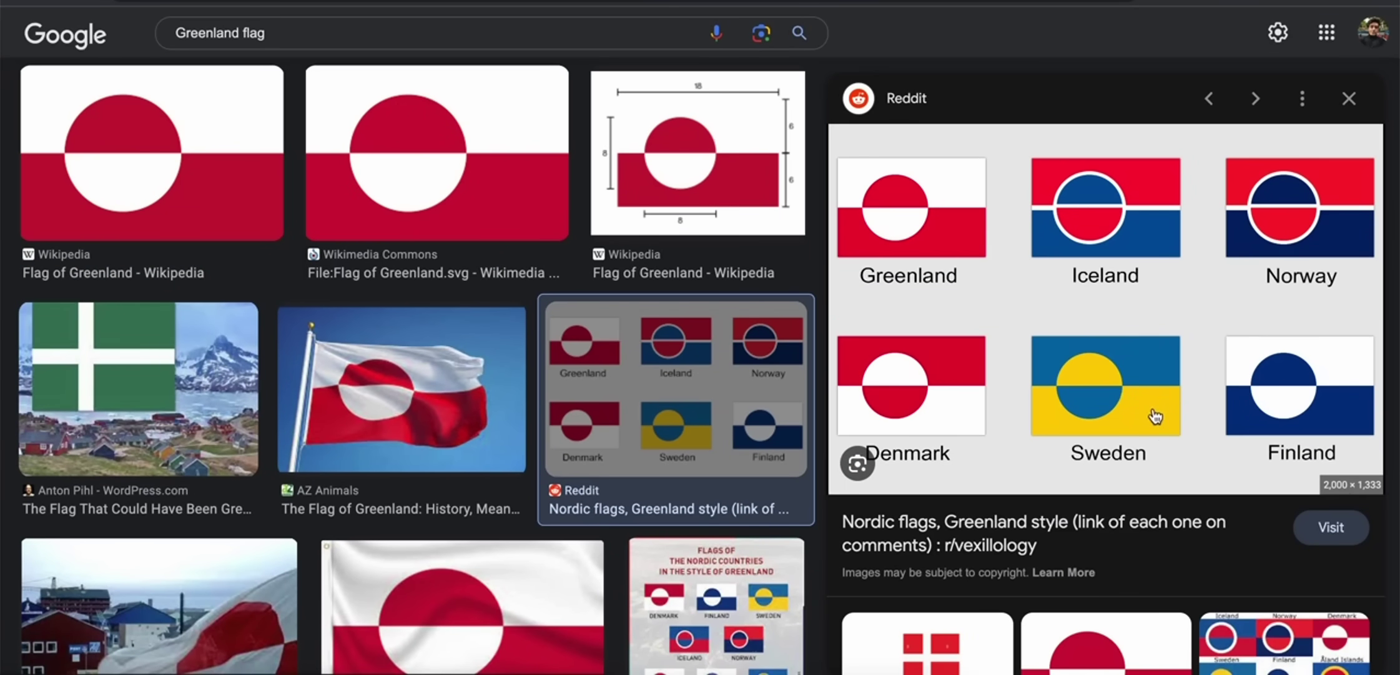
scroll(1156, 415, down, 1)
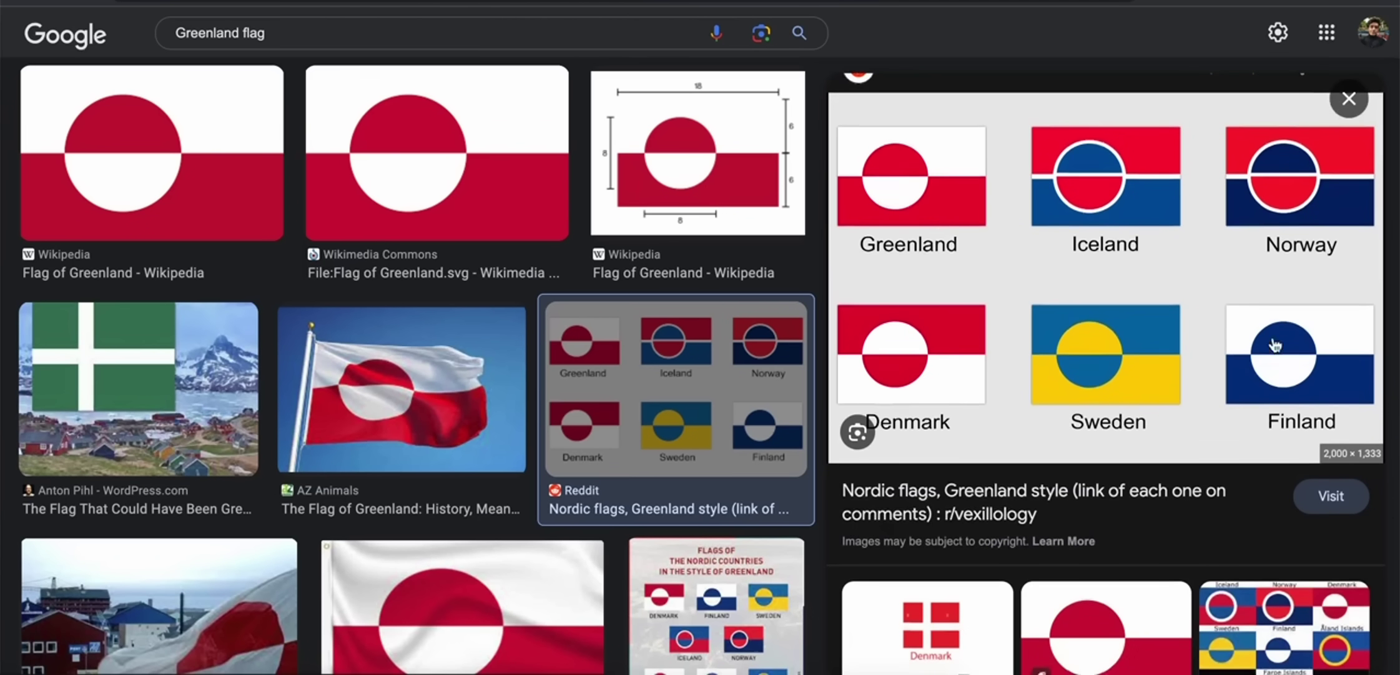
scroll(1305, 169, down, 4)
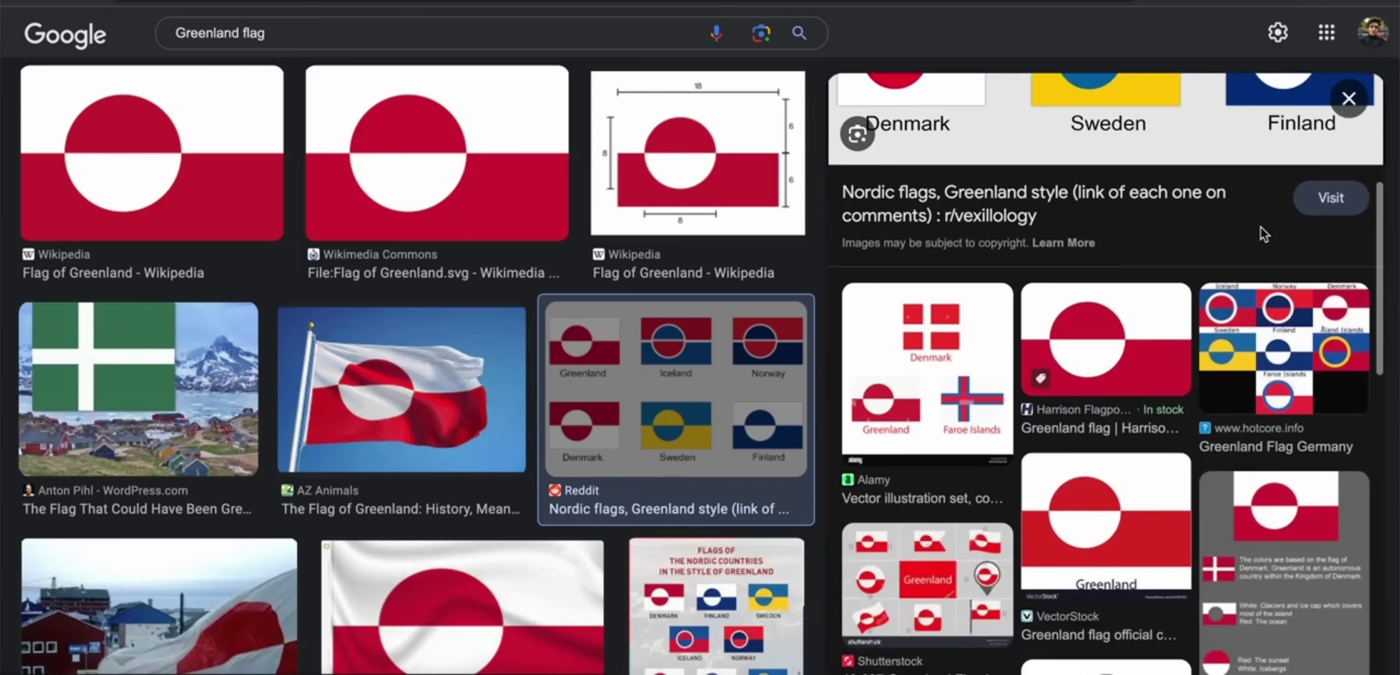
scroll(1262, 227, down, 3)
scroll(1261, 233, up, 6)
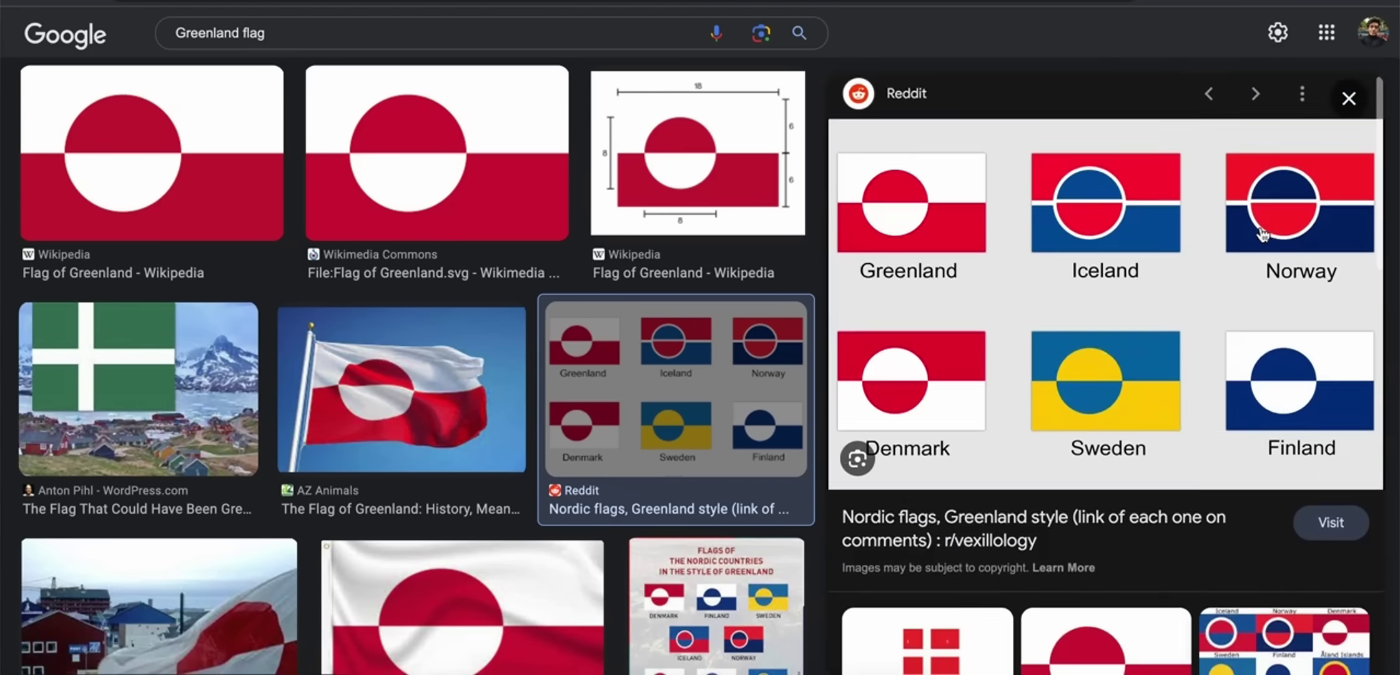
click(1349, 97)
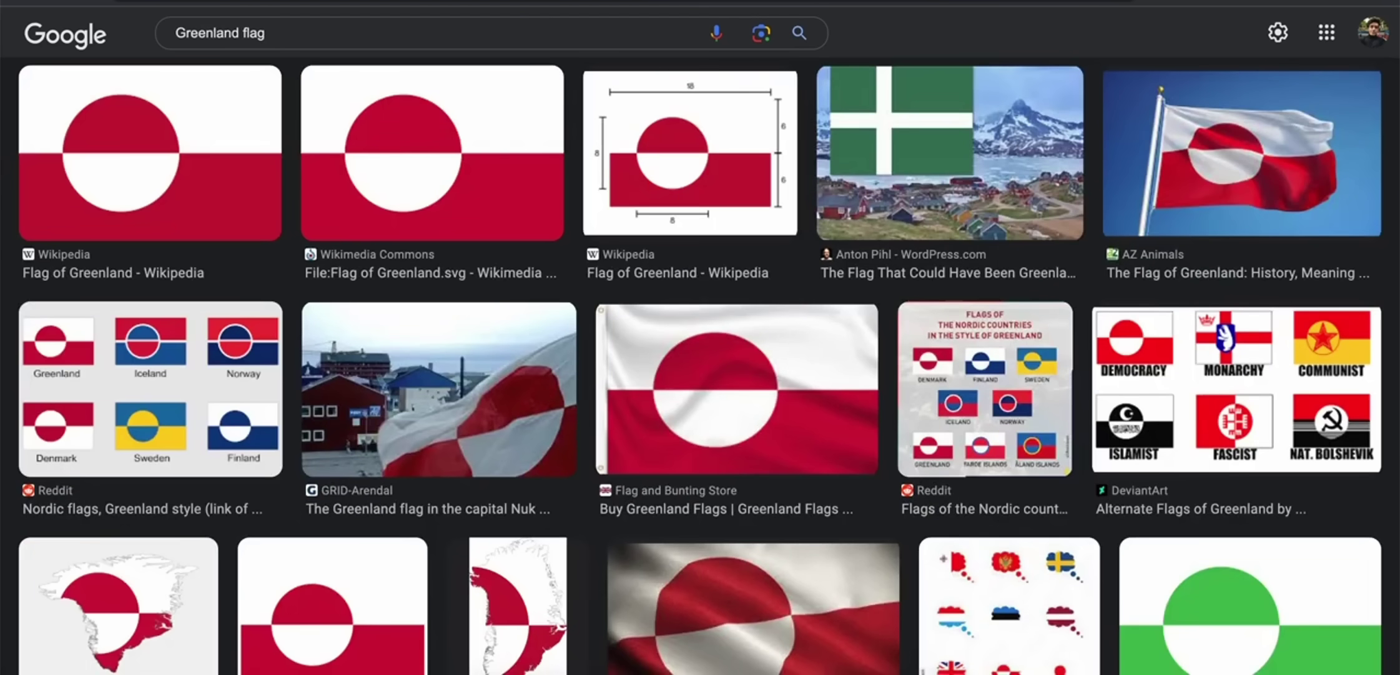
Step: Search images for "Tunisia flag" and save the Britannica flag picture to Downloads as Flag-Tunisia
double_click(195, 25)
text(Tunisia)
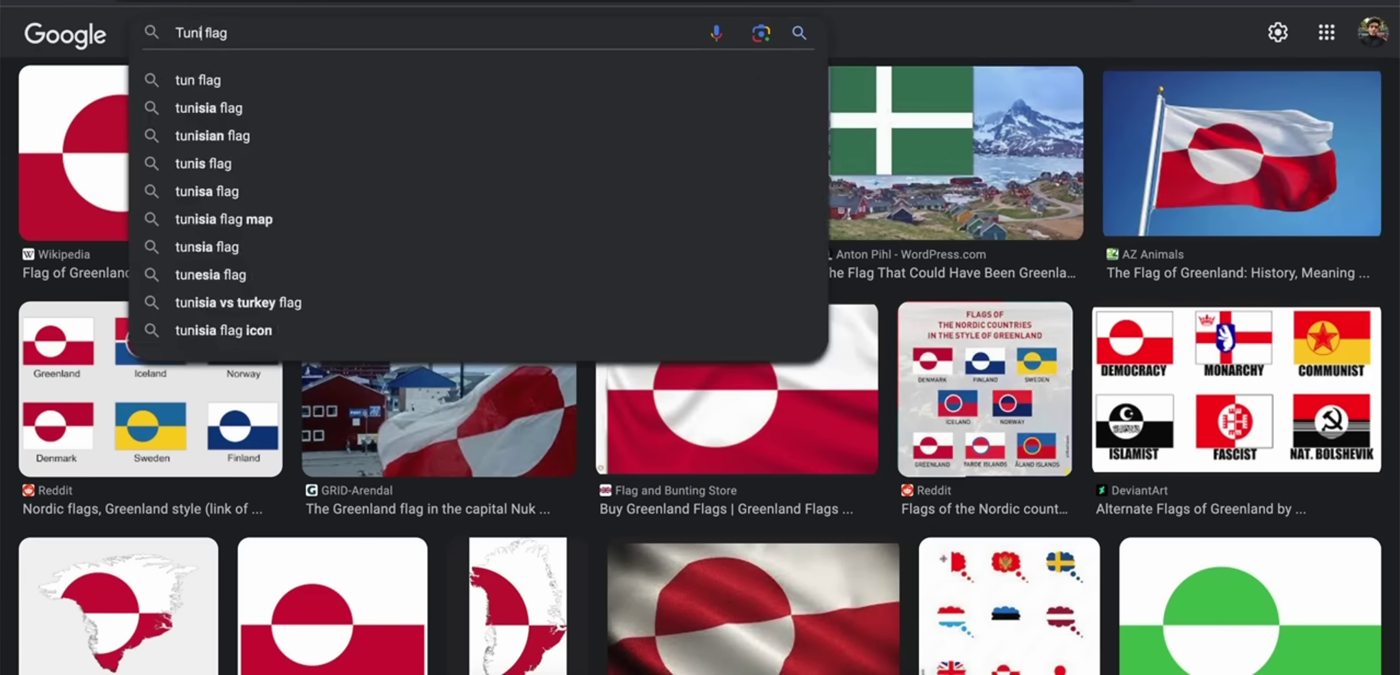
key(Return)
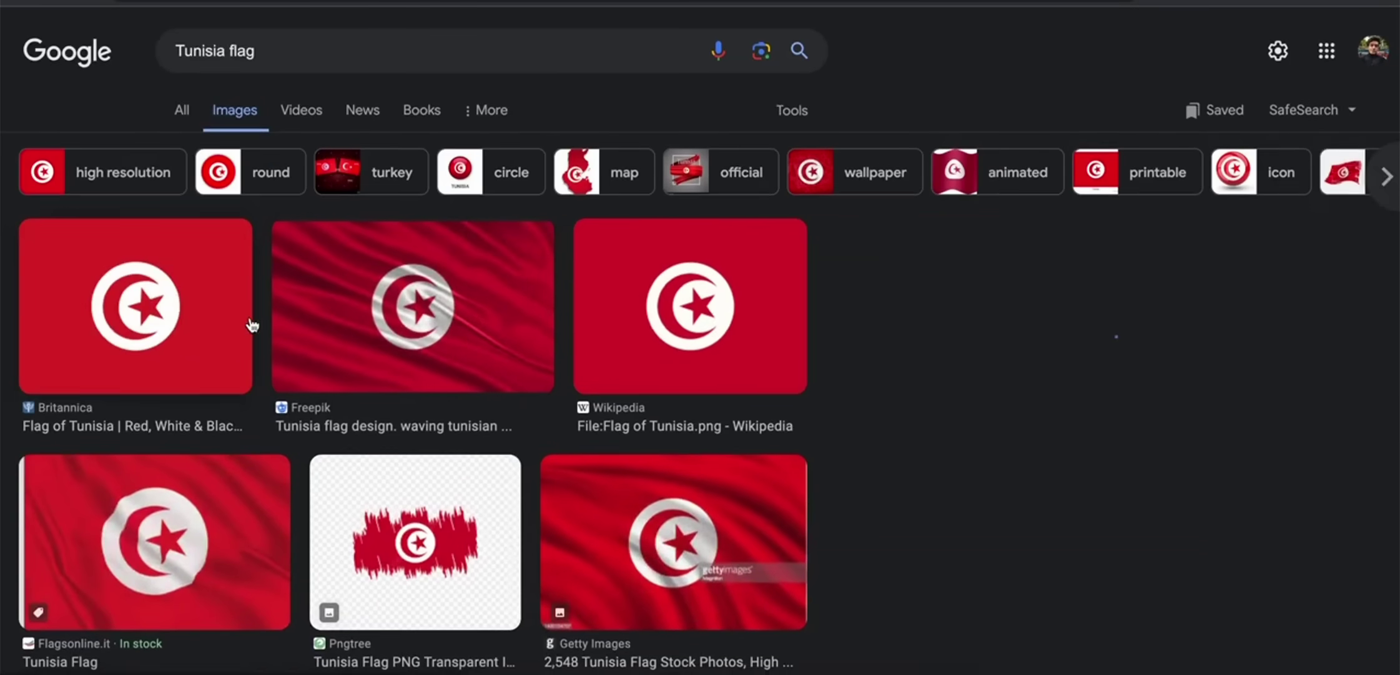
click(252, 325)
right_click(1182, 259)
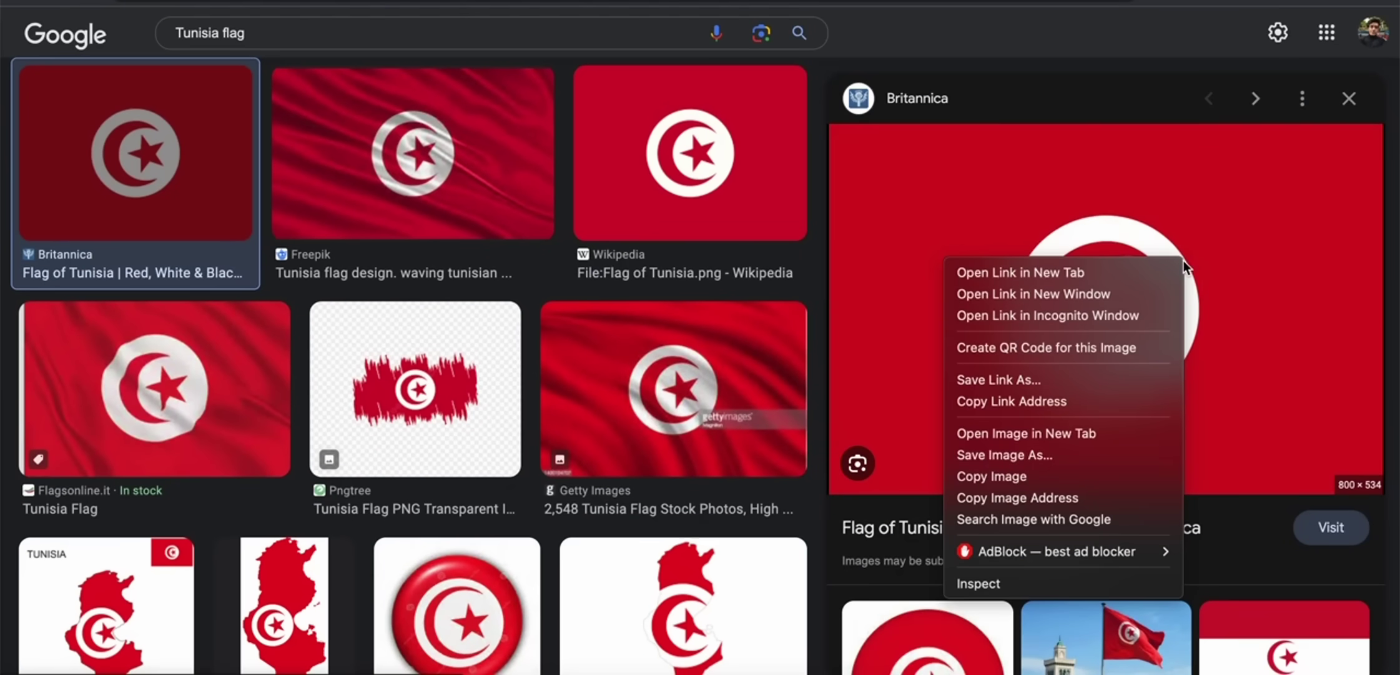
click(1093, 454)
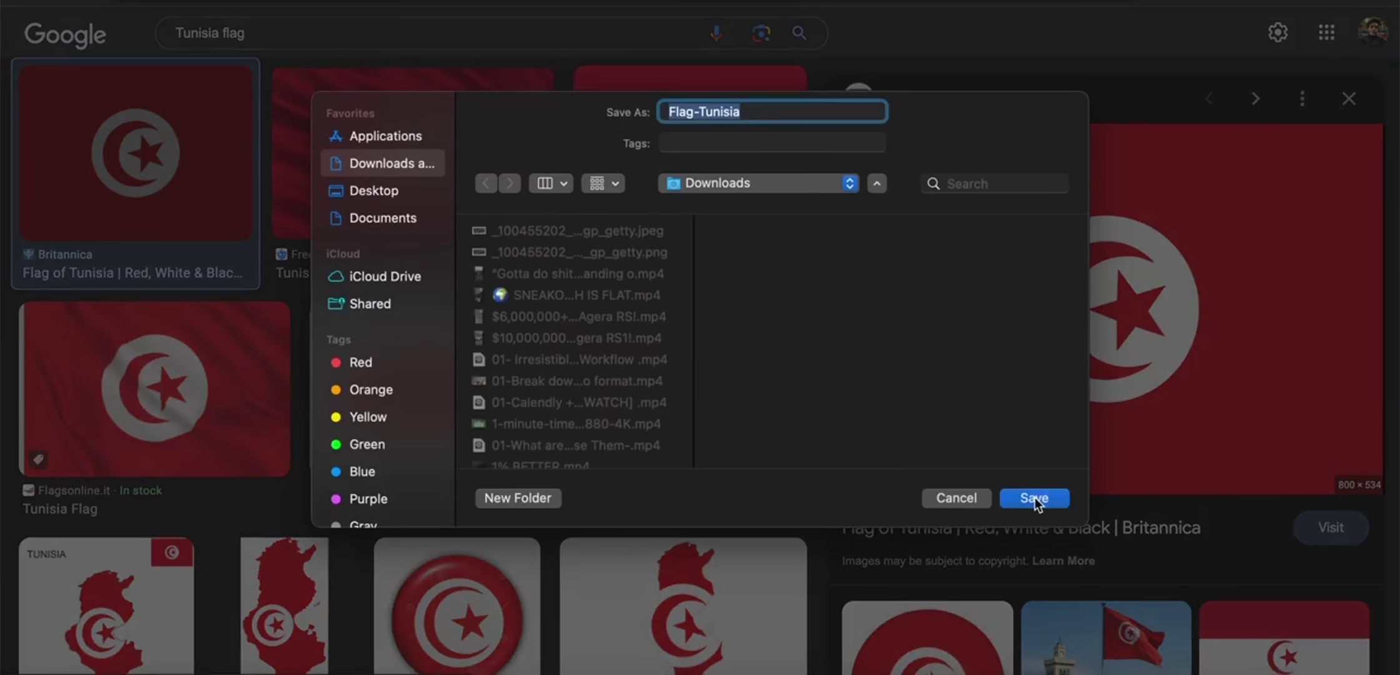
click(1035, 495)
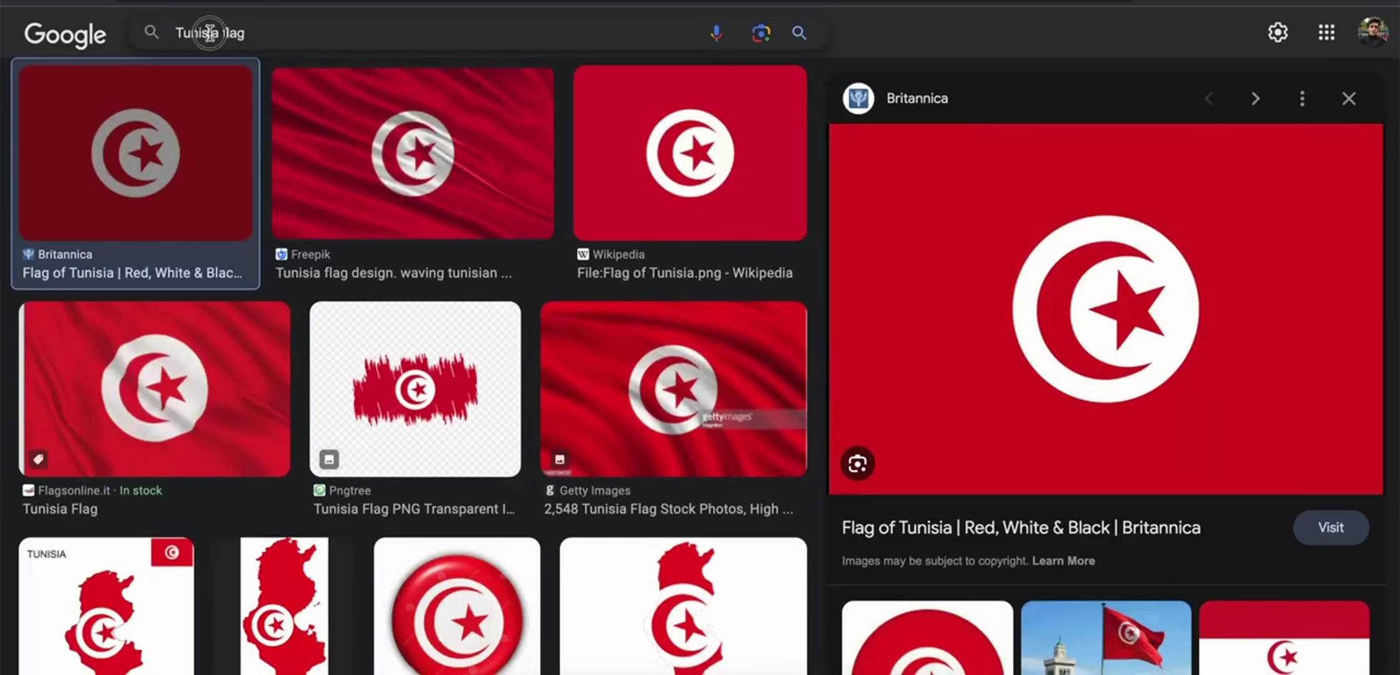
Step: Search images for "Turkey flag" and save Wikipedia's first flag picture under its suggested name
double_click(210, 32)
text(Turkey)
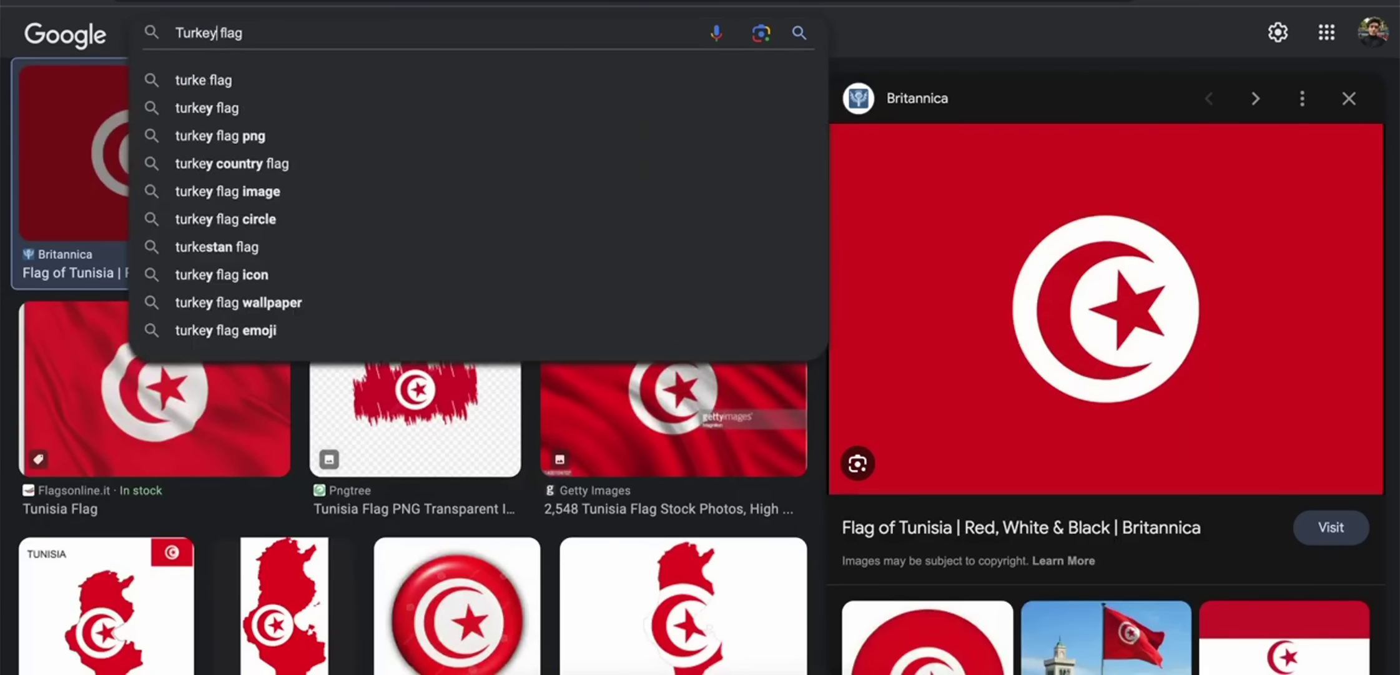
key(Return)
click(184, 268)
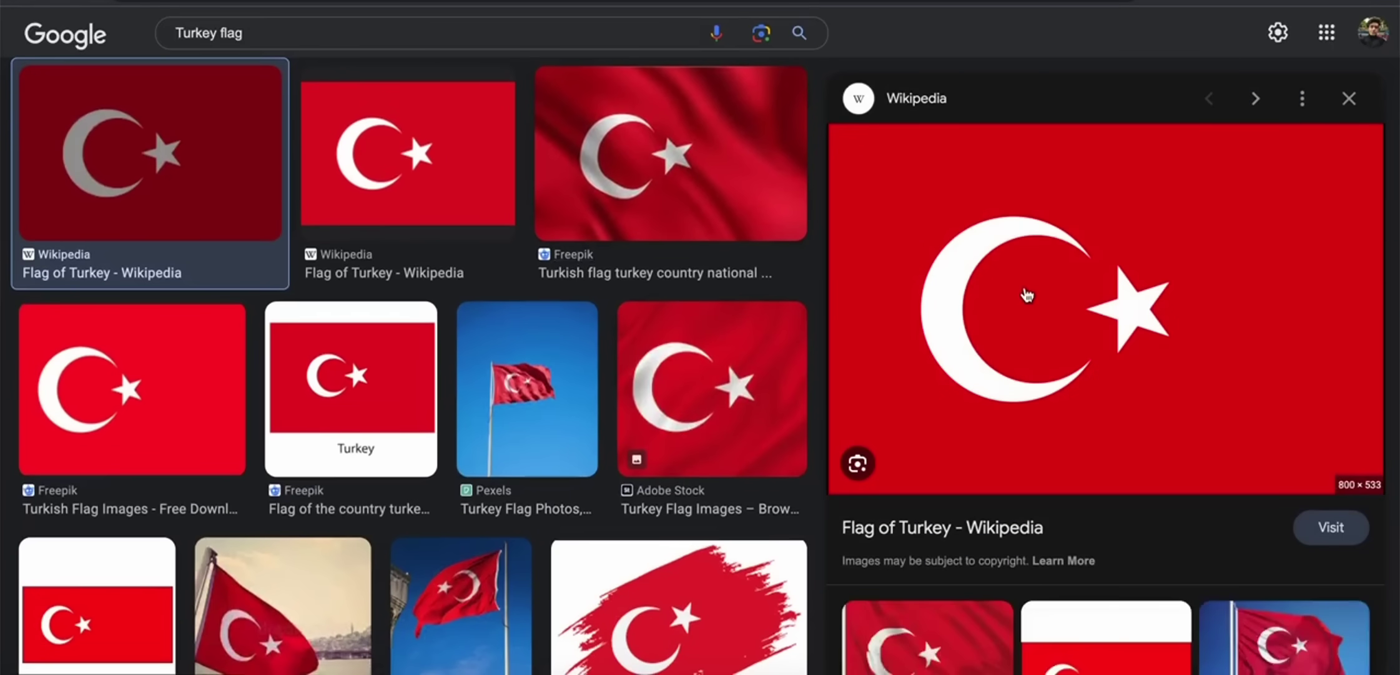
right_click(1012, 274)
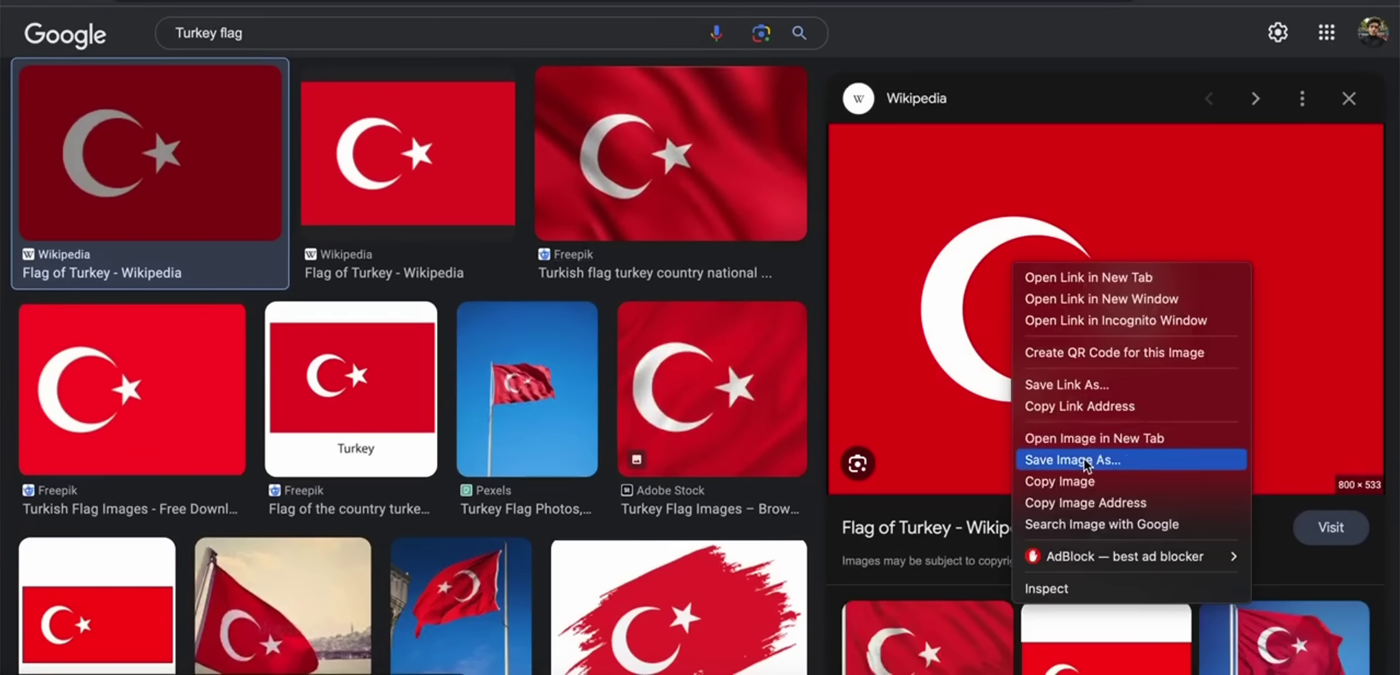
click(1086, 456)
click(1036, 490)
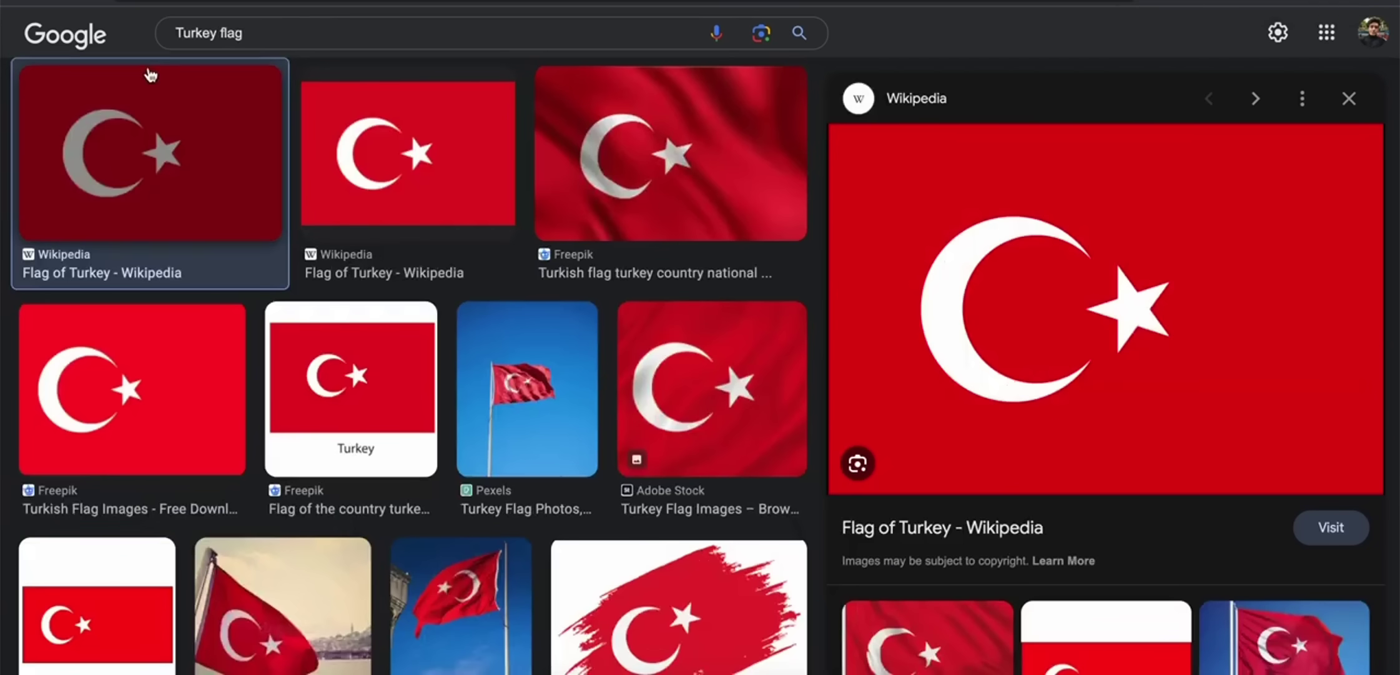
Step: Search images for "Tong flag" and save Wikipedia's flag of Tonga picture to Downloads as Tonga Flag
click(196, 32)
key(Delete)
key(Delete)
key(Delete)
key(Delete)
key(BackSpace)
text(ong)
key(Return)
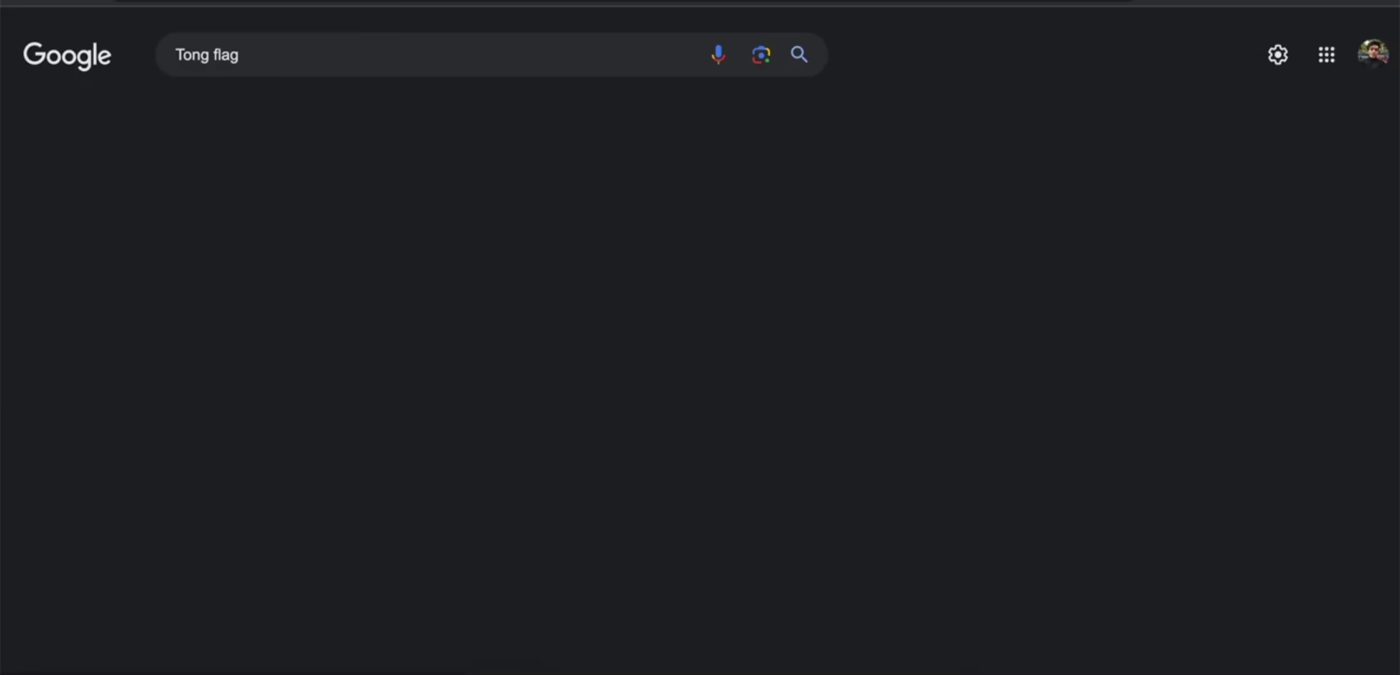
click(239, 318)
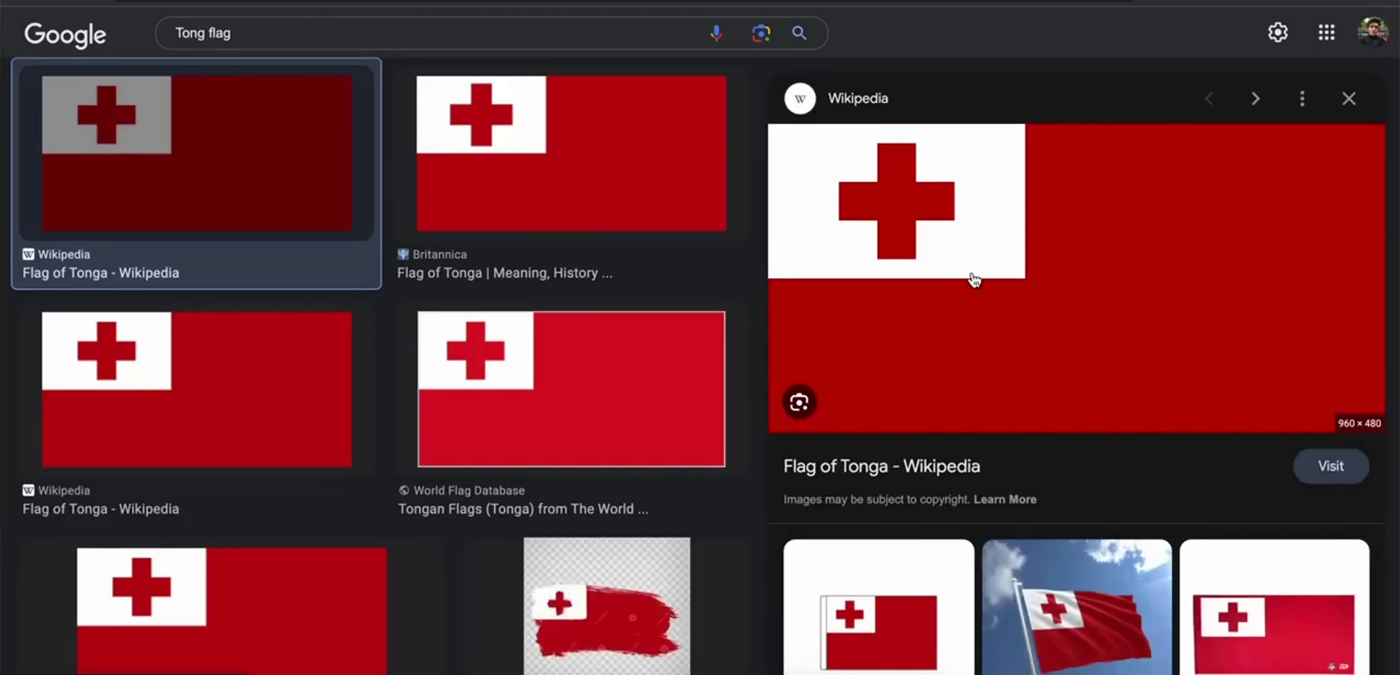
right_click(975, 275)
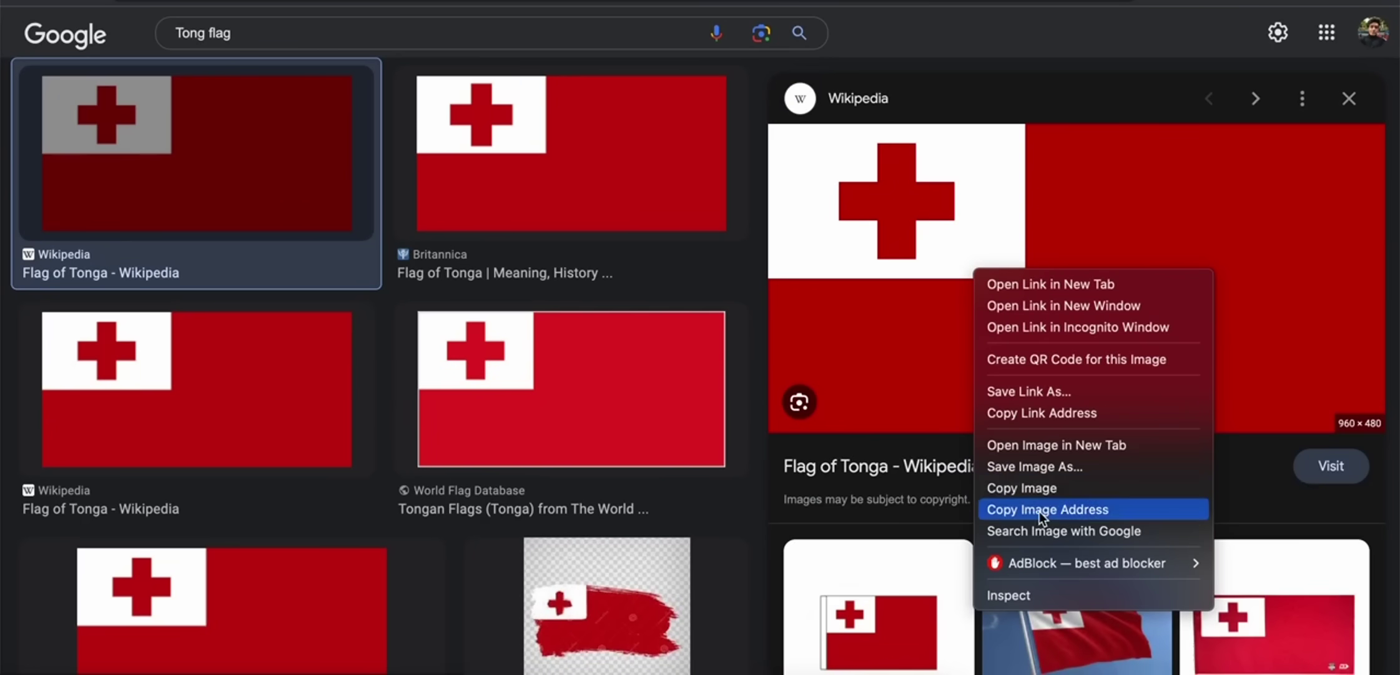
click(1042, 466)
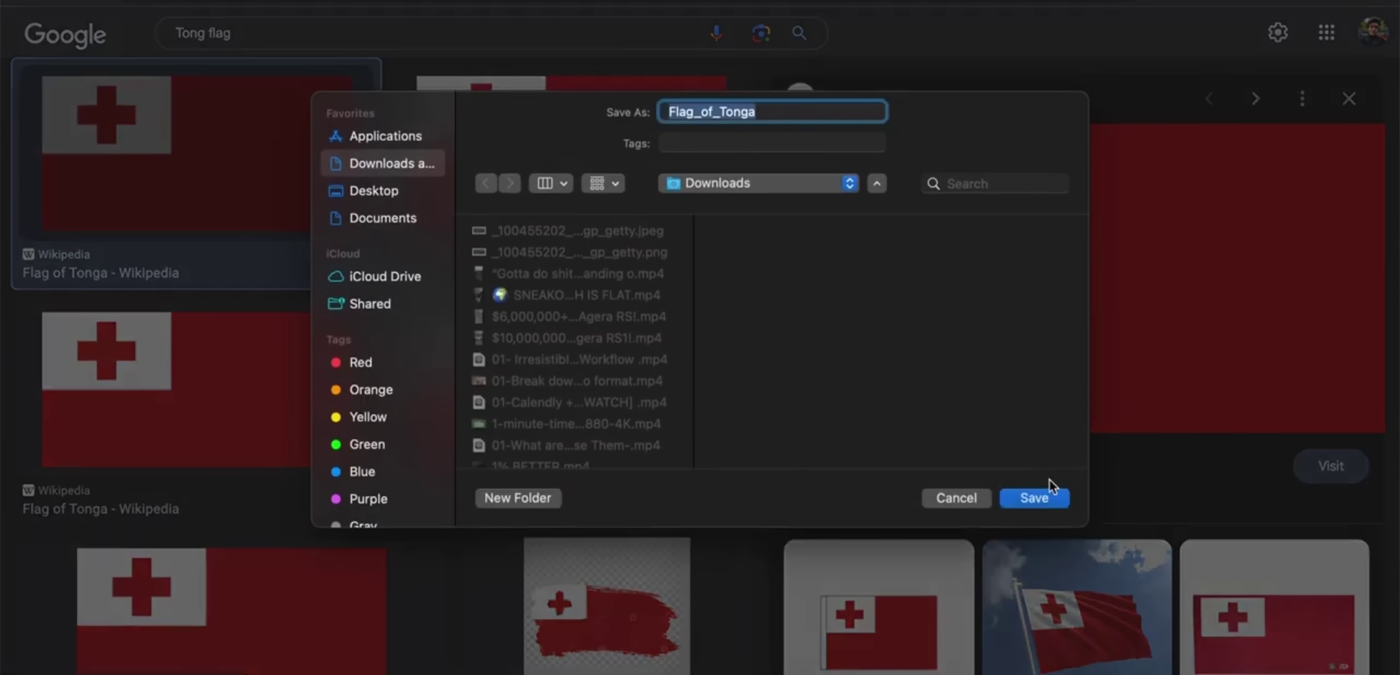
text(Tonga Flag)
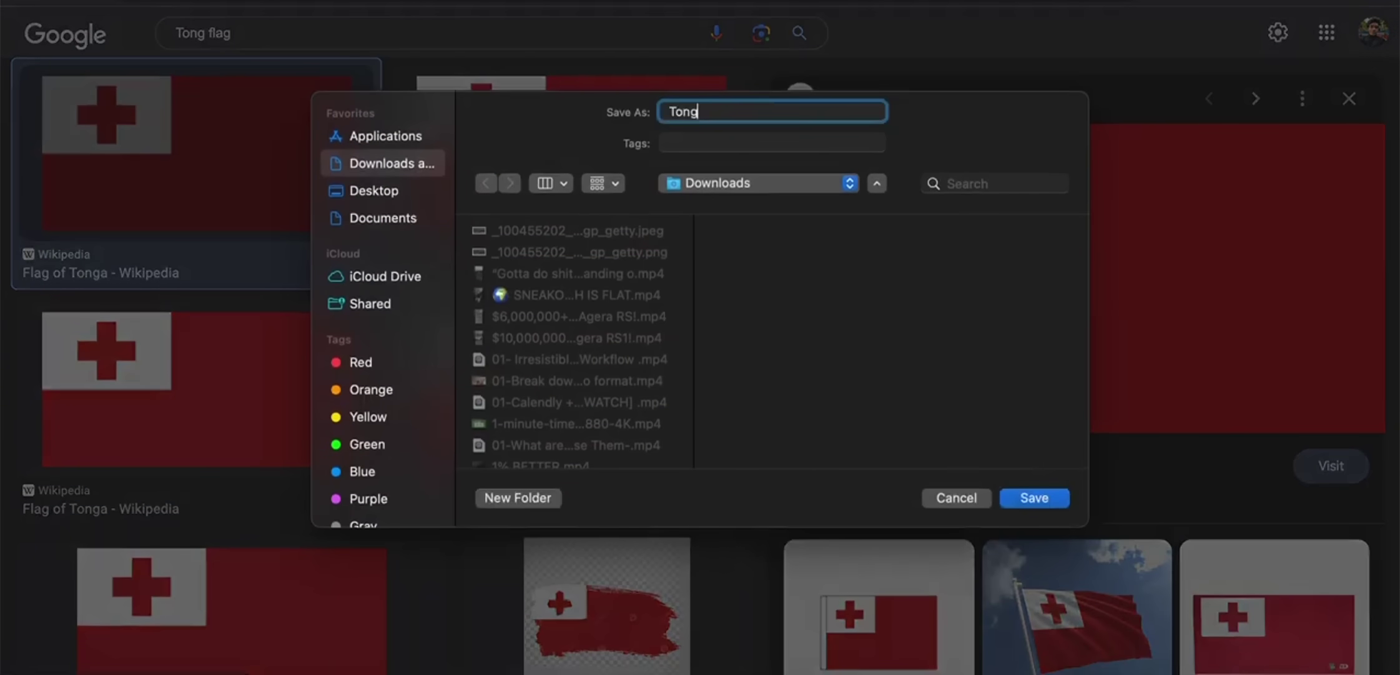
click(1037, 498)
Step: Switch to CapCut and place the playhead at 00:00:02:21, close to the end of the narration clip
click(765, 672)
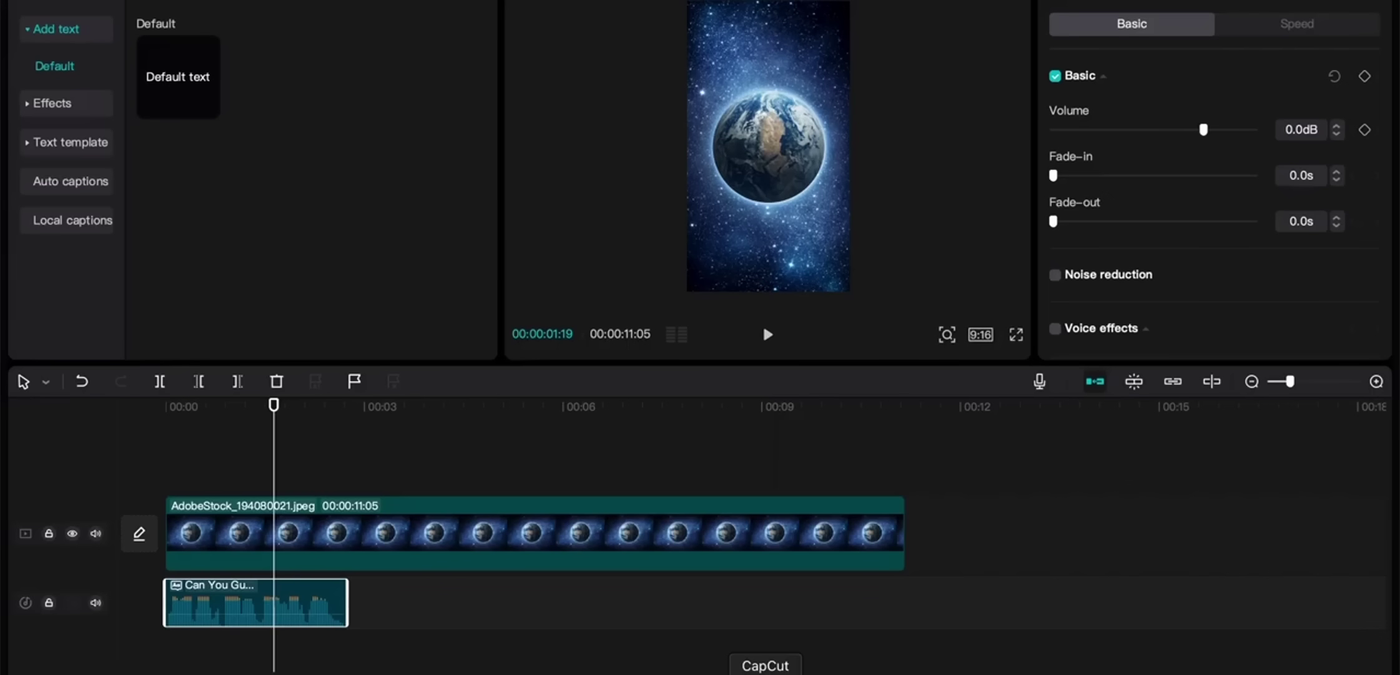
scroll(360, 462, up, 2)
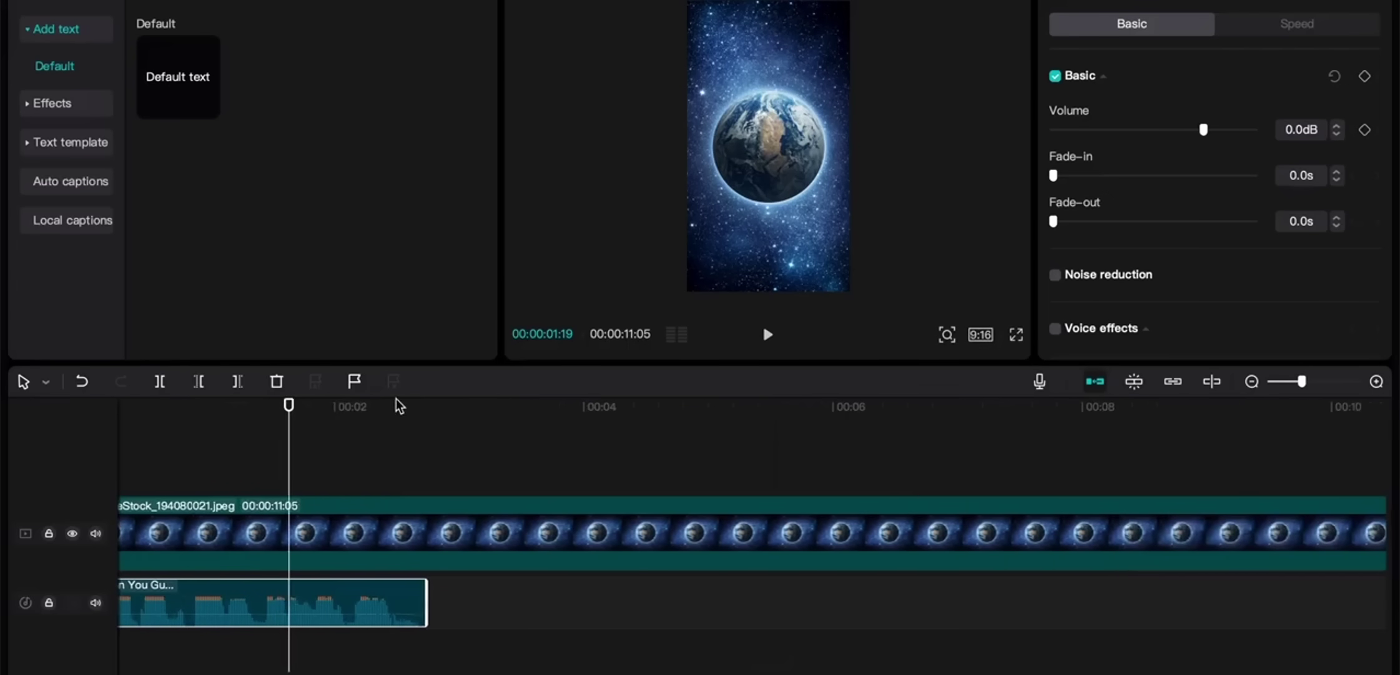
drag(400, 406, 422, 590)
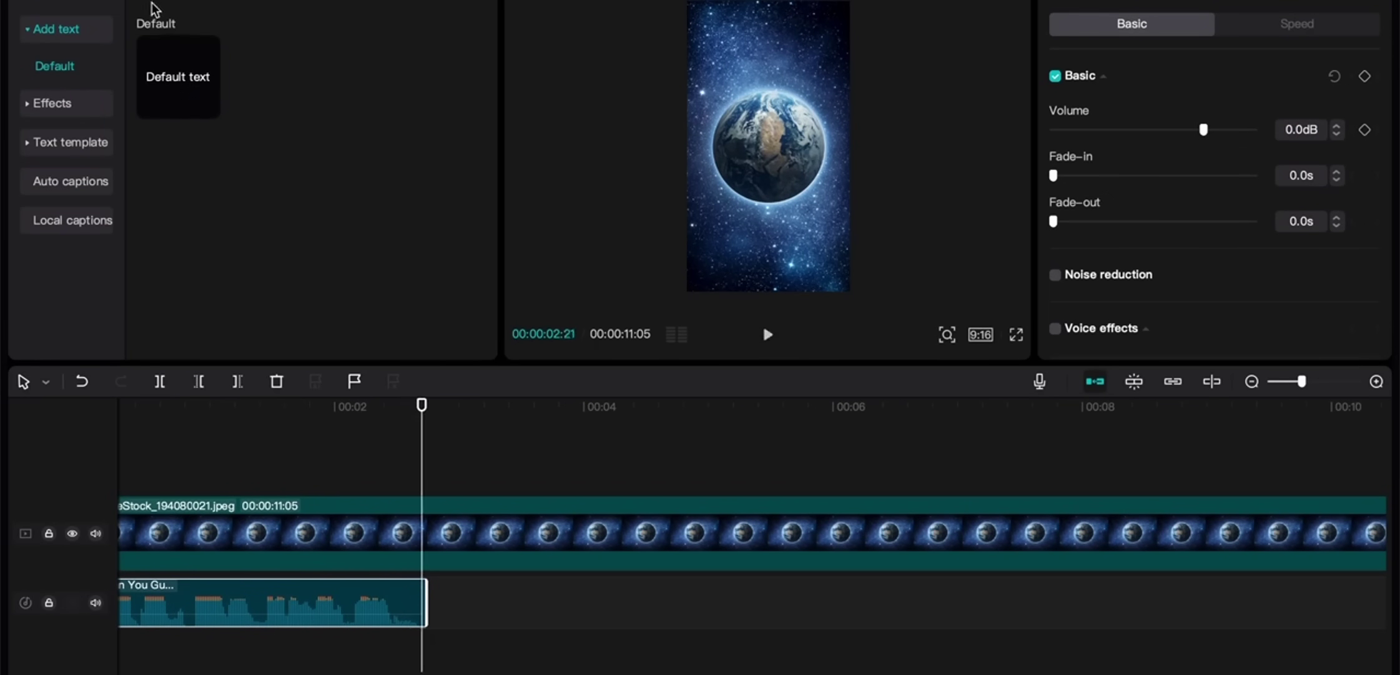
Step: Import the Bahrain, Austria, Peru, Turkey, Tunisia and Greenland flag images from Downloads into the project's local media
click(34, 1)
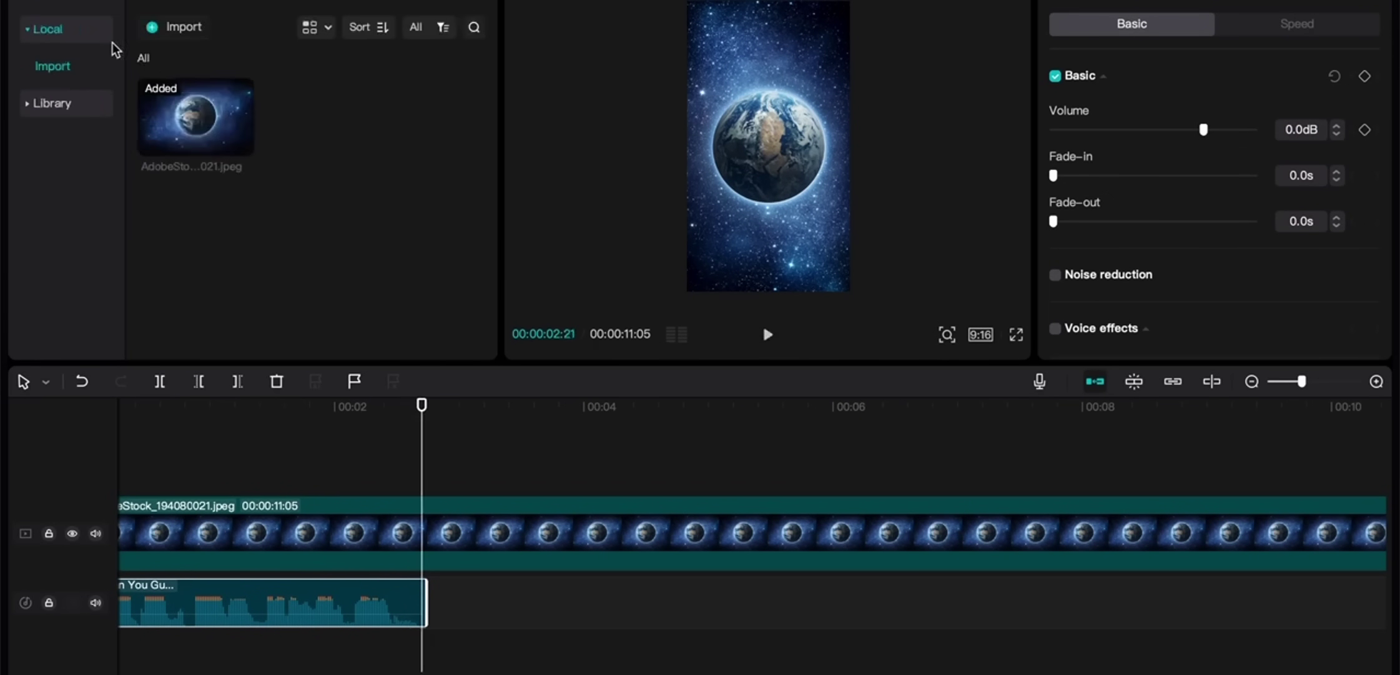
click(178, 29)
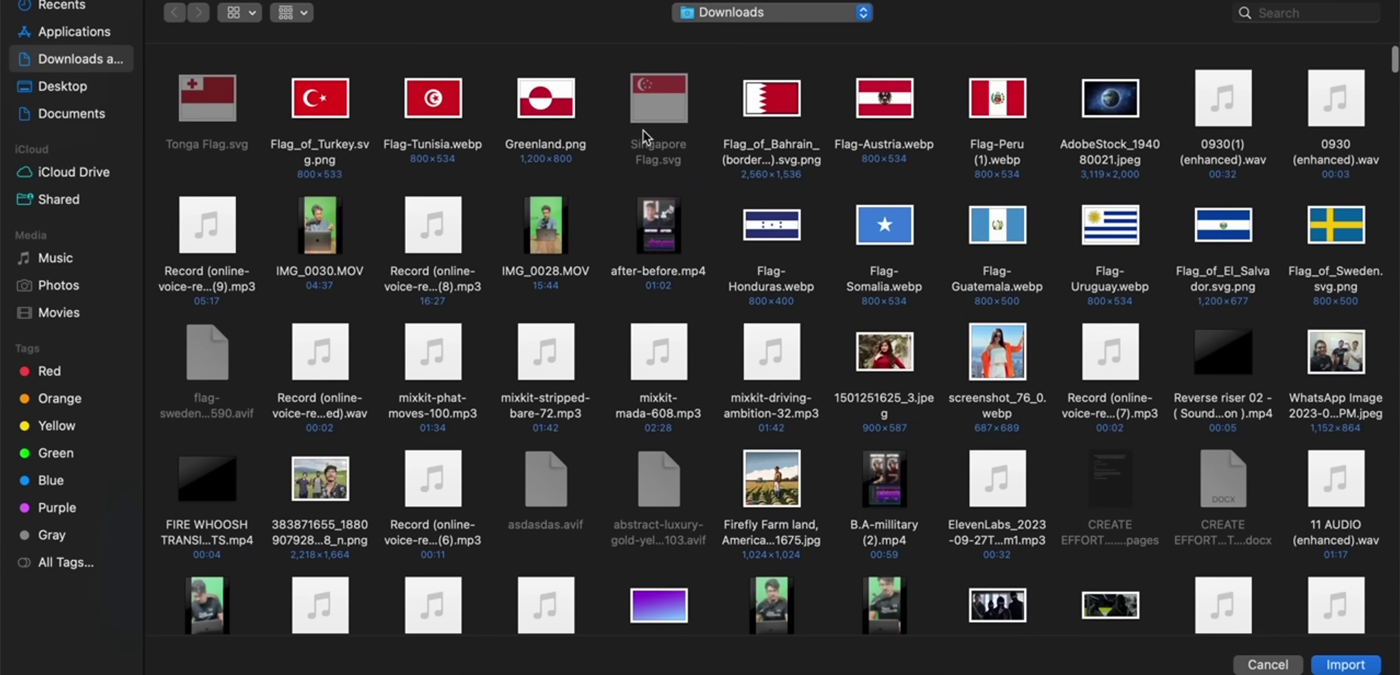
drag(1060, 173, 770, 107)
click(1042, 192)
drag(1034, 184, 769, 55)
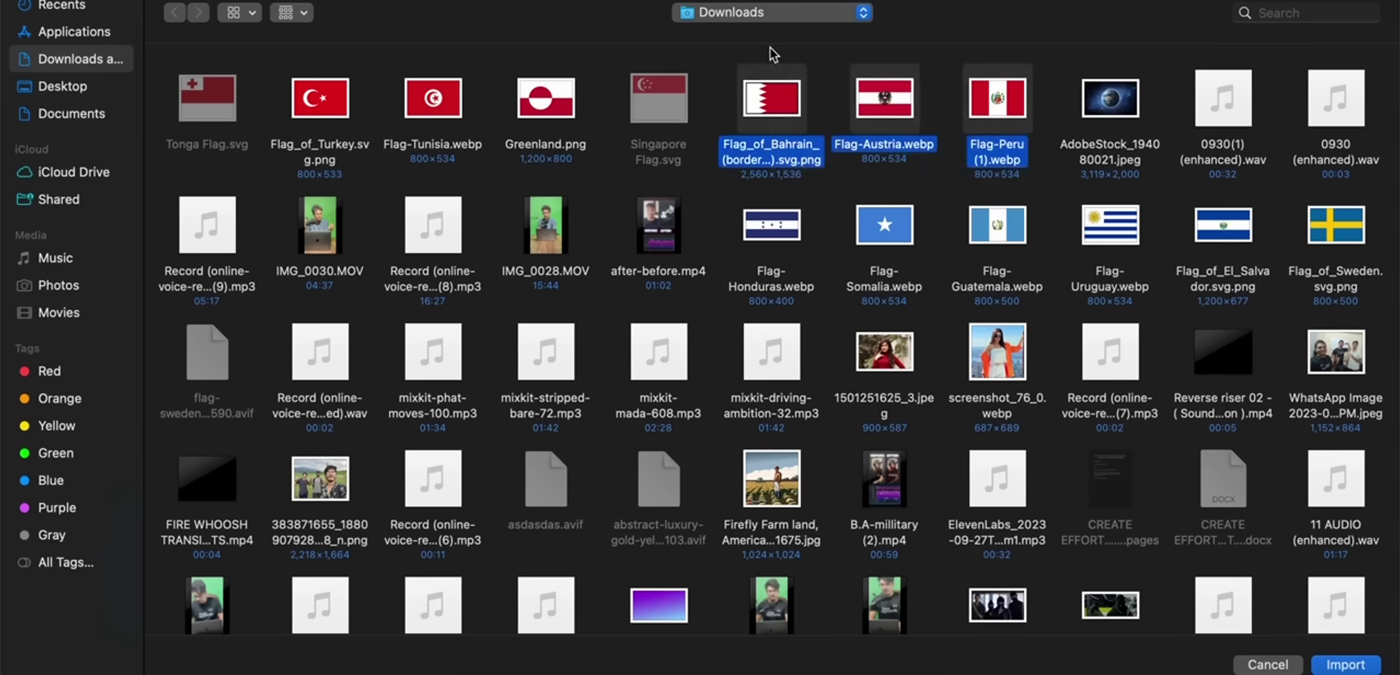
drag(604, 156, 335, 69)
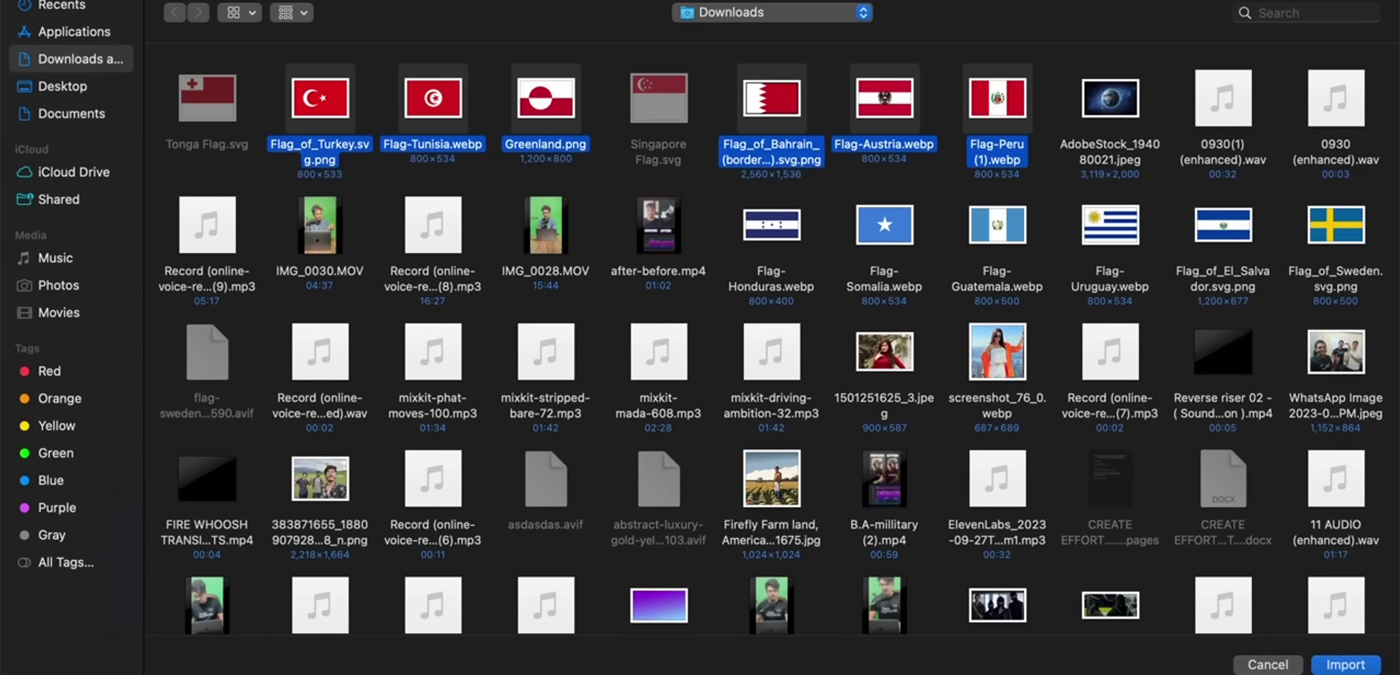
click(1349, 664)
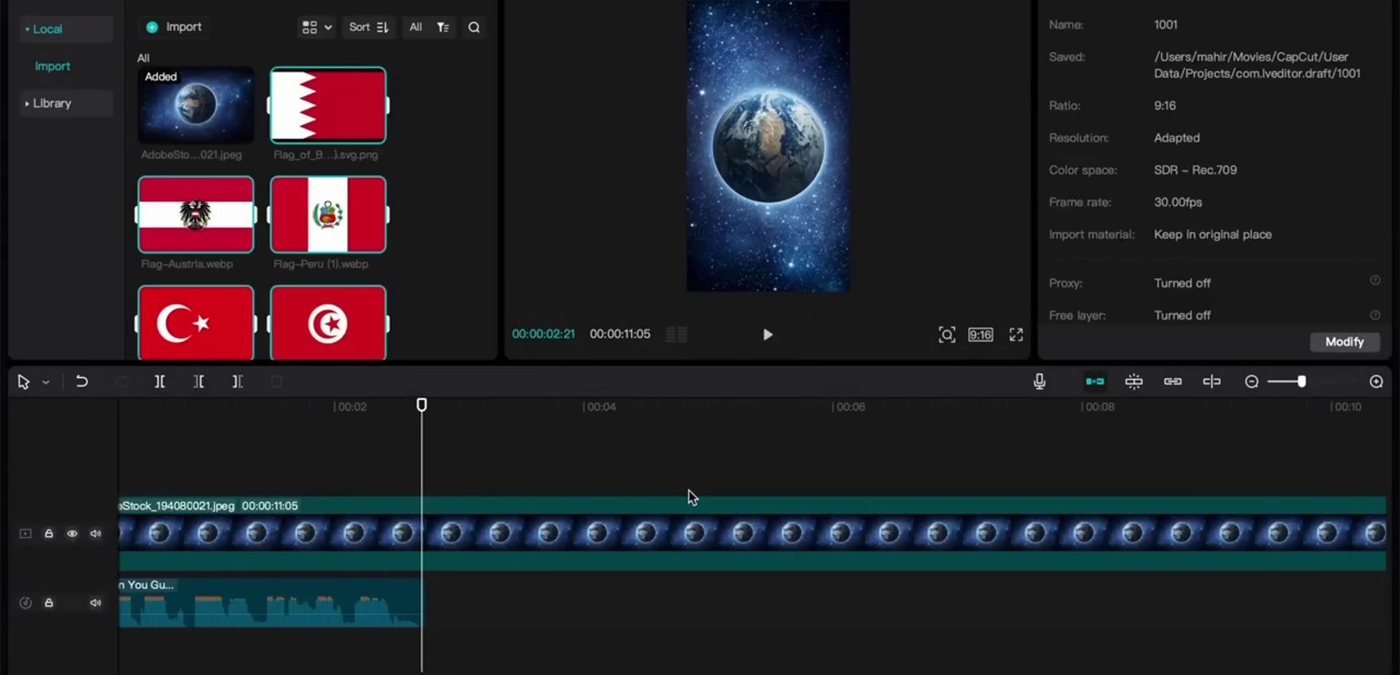
Step: Switch to Google Chrome and save Britannica's flag of Tonga picture to Downloads as Flag-Tonga
click(700, 671)
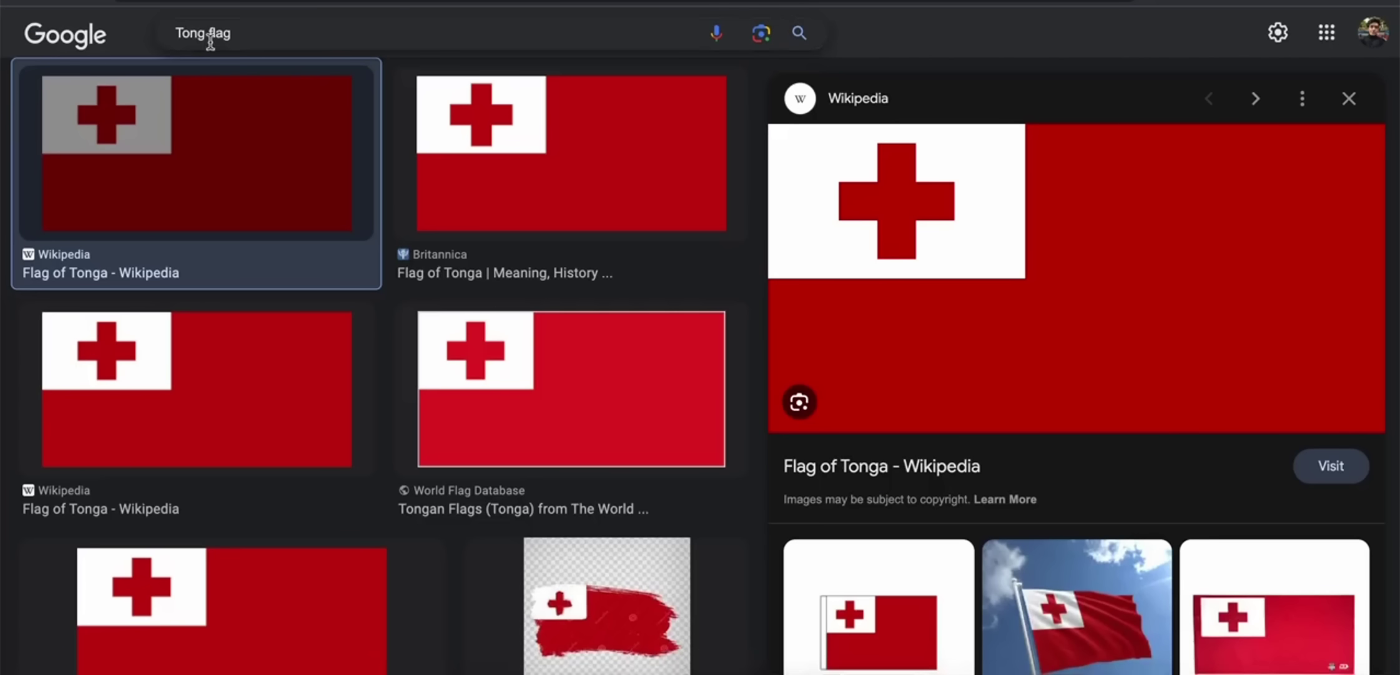
click(519, 165)
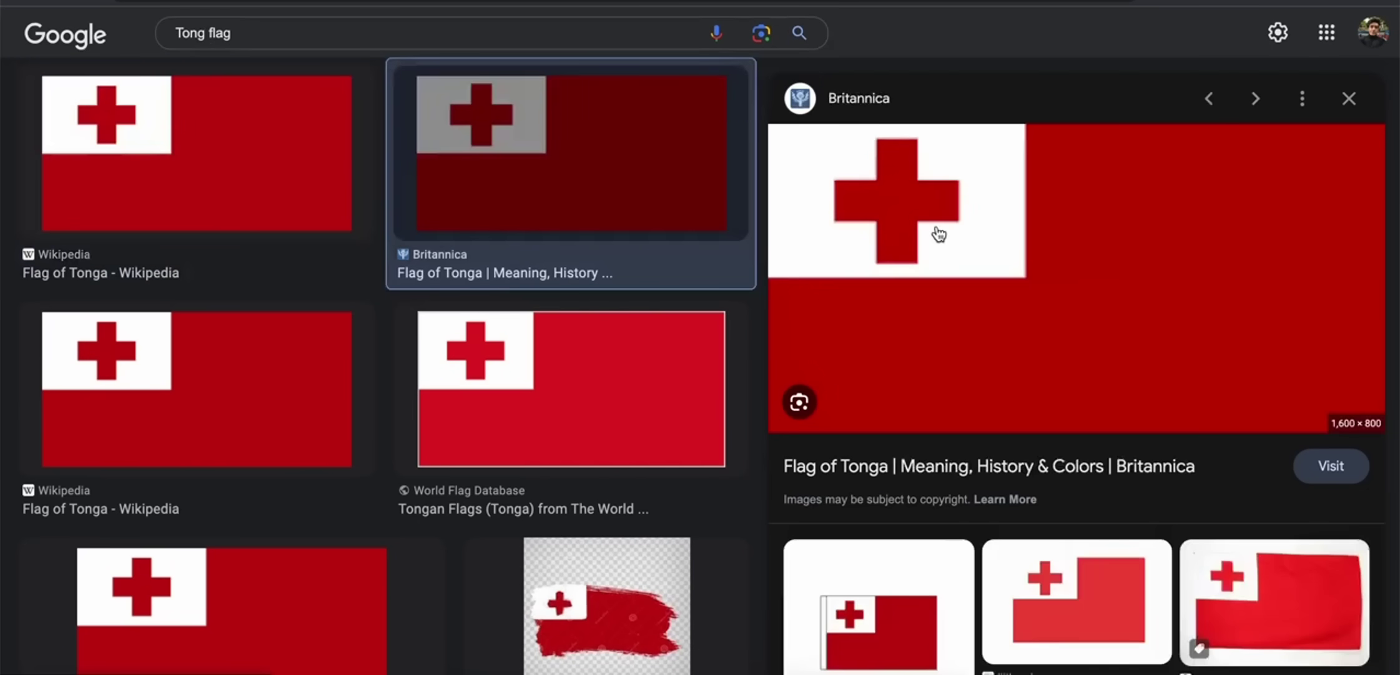
right_click(938, 234)
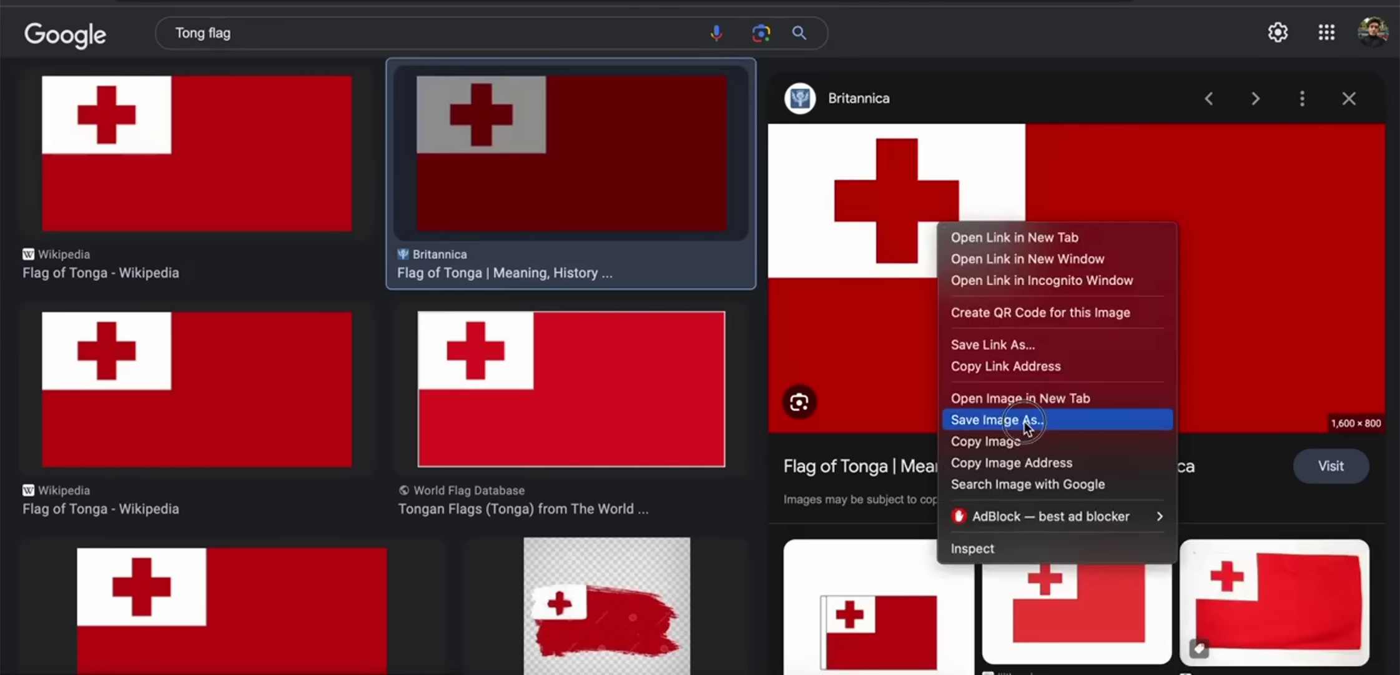
click(1027, 415)
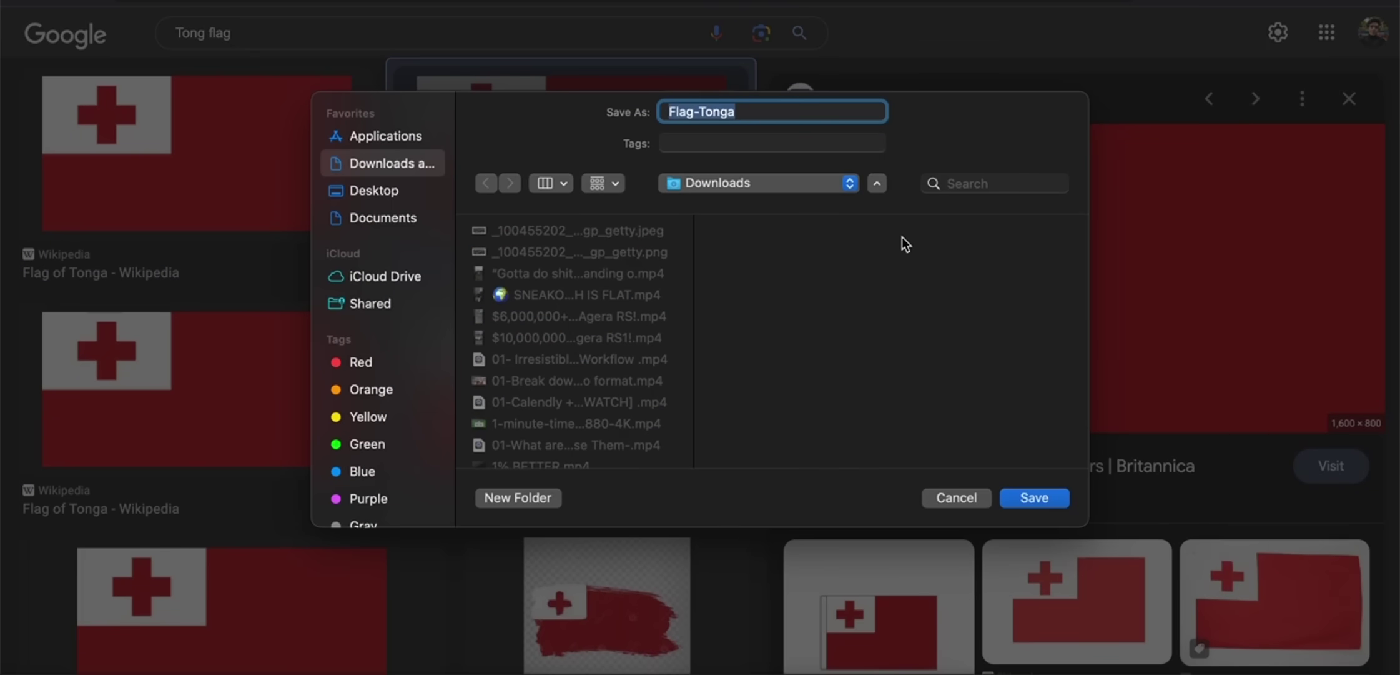
click(1014, 498)
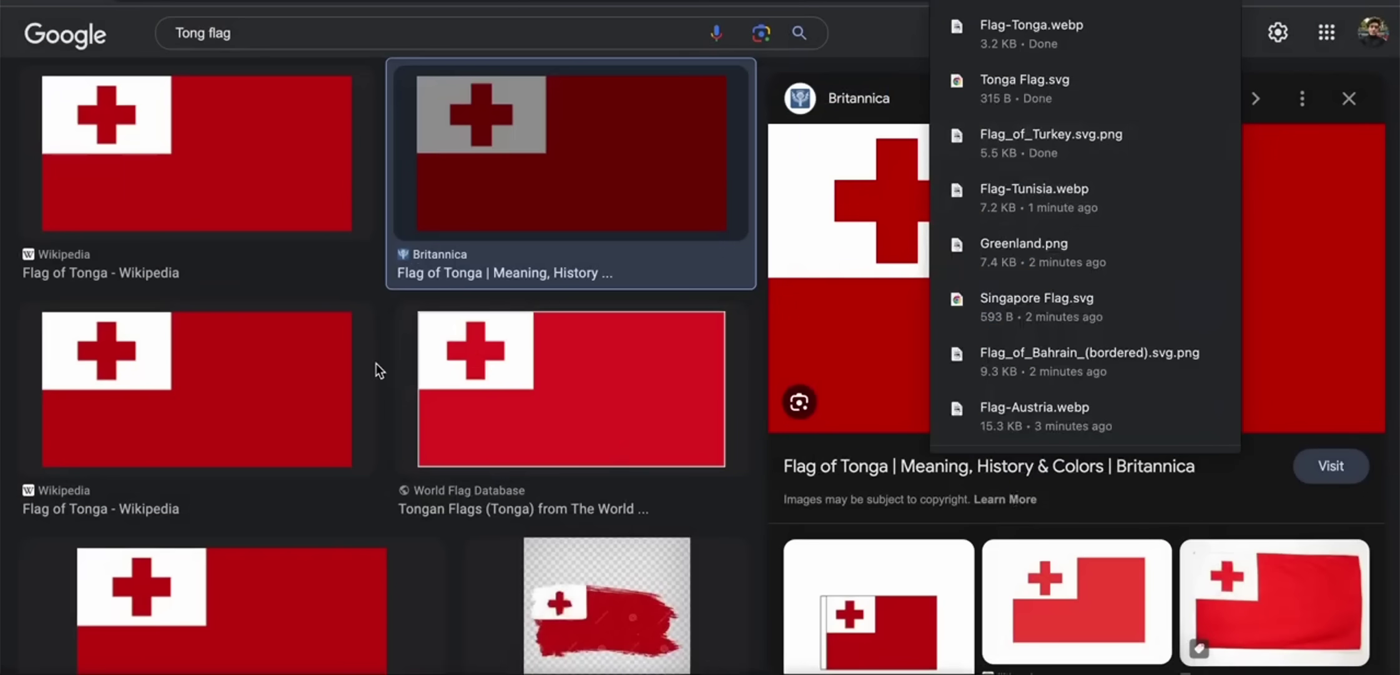
Step: Save Wikipedia's second flag of Tonga picture to Downloads as TOnga Flag.png
click(287, 400)
right_click(1036, 251)
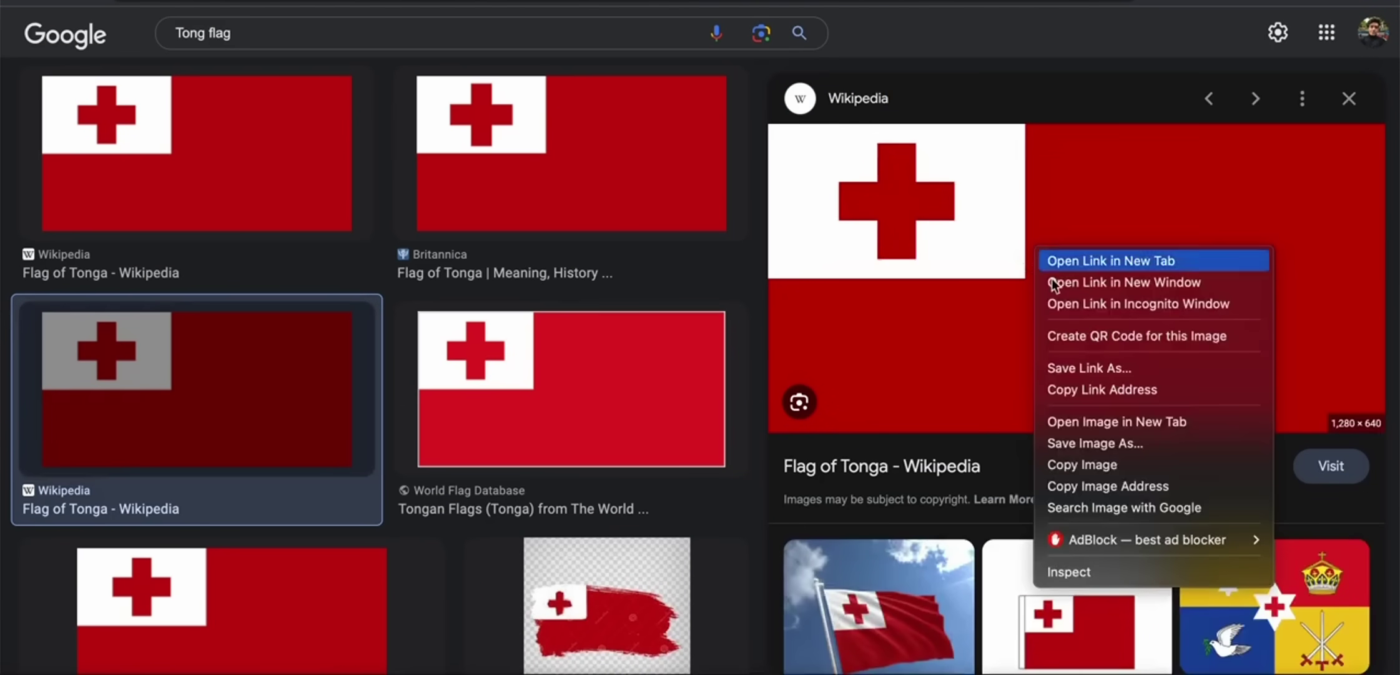
click(1097, 441)
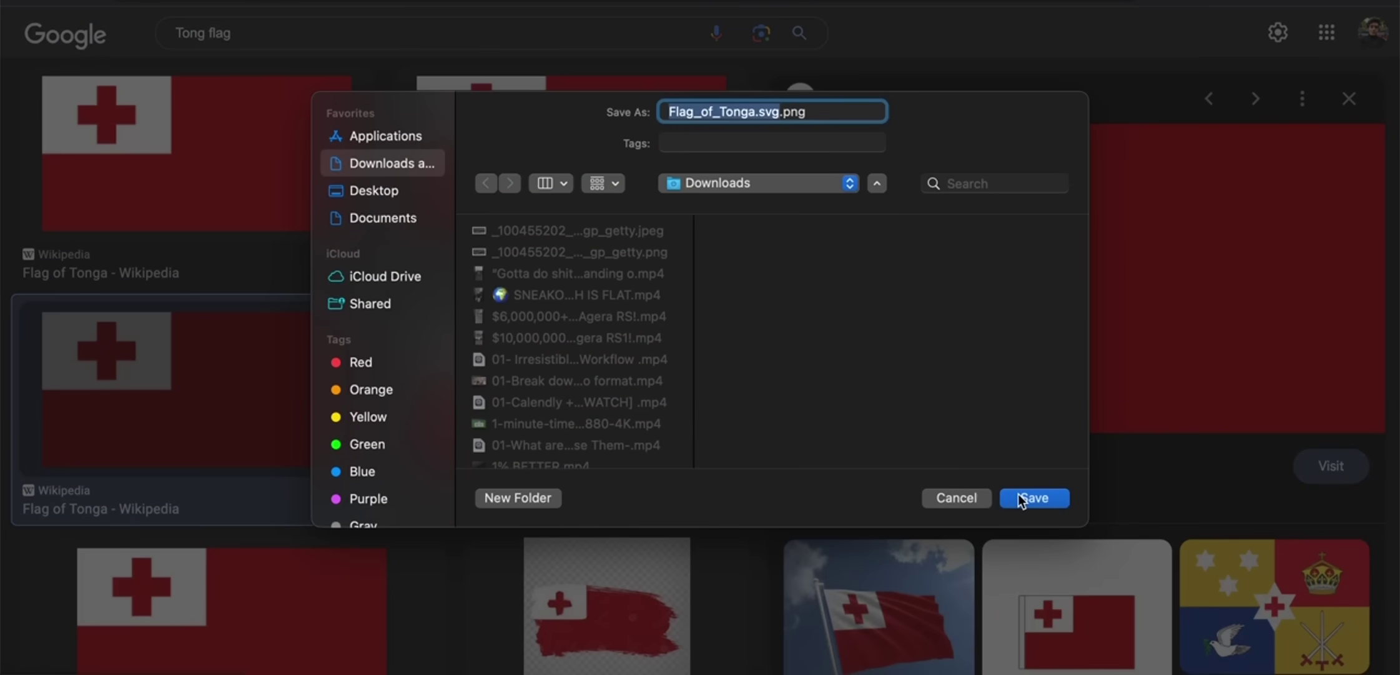
text(TO)
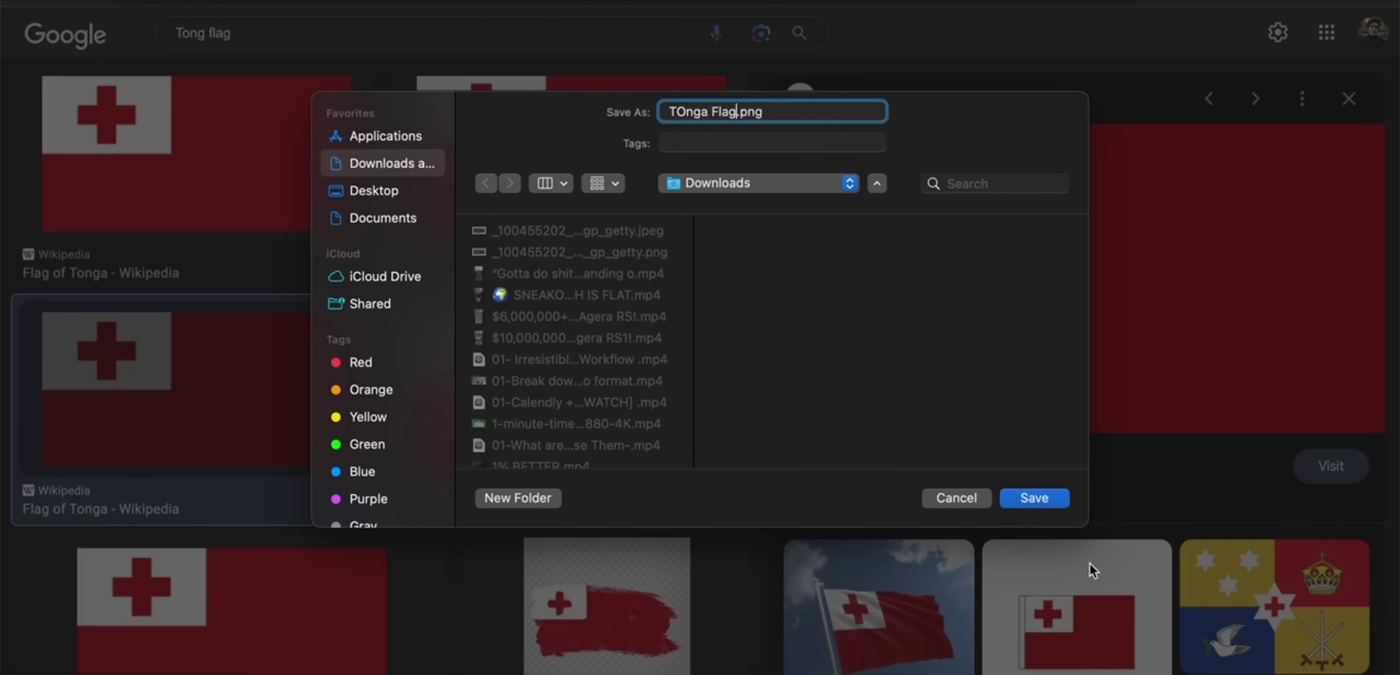
text(nga Flag)
click(1036, 493)
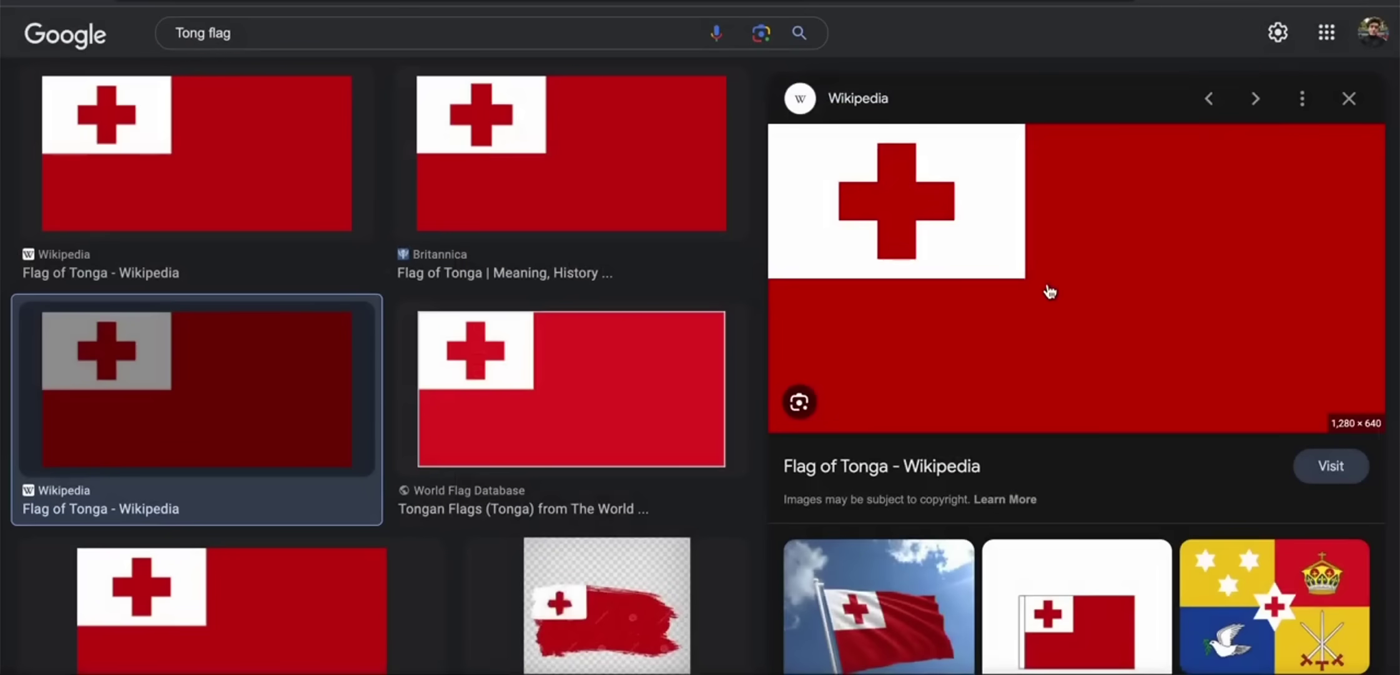
Step: Search images for "Singapore flag" and save the Freepik flag picture to Downloads under its suggested name
double_click(190, 32)
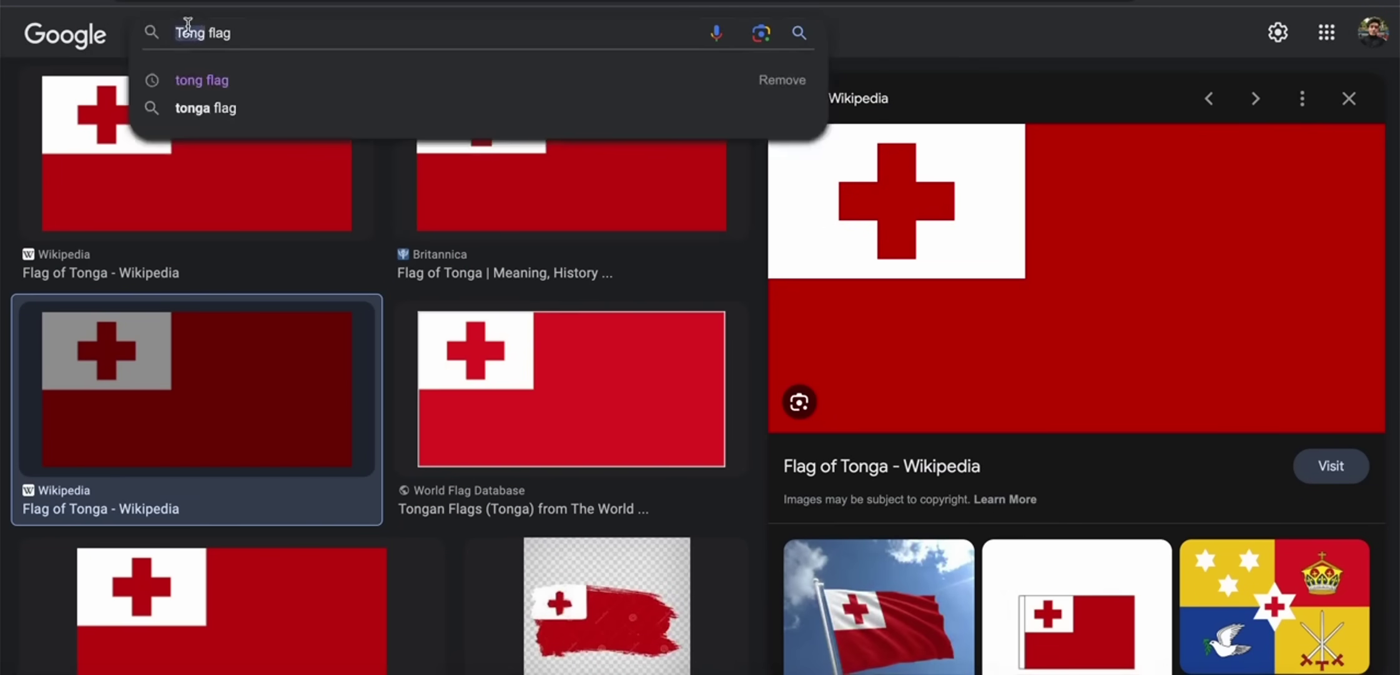
text(Singapore)
key(Return)
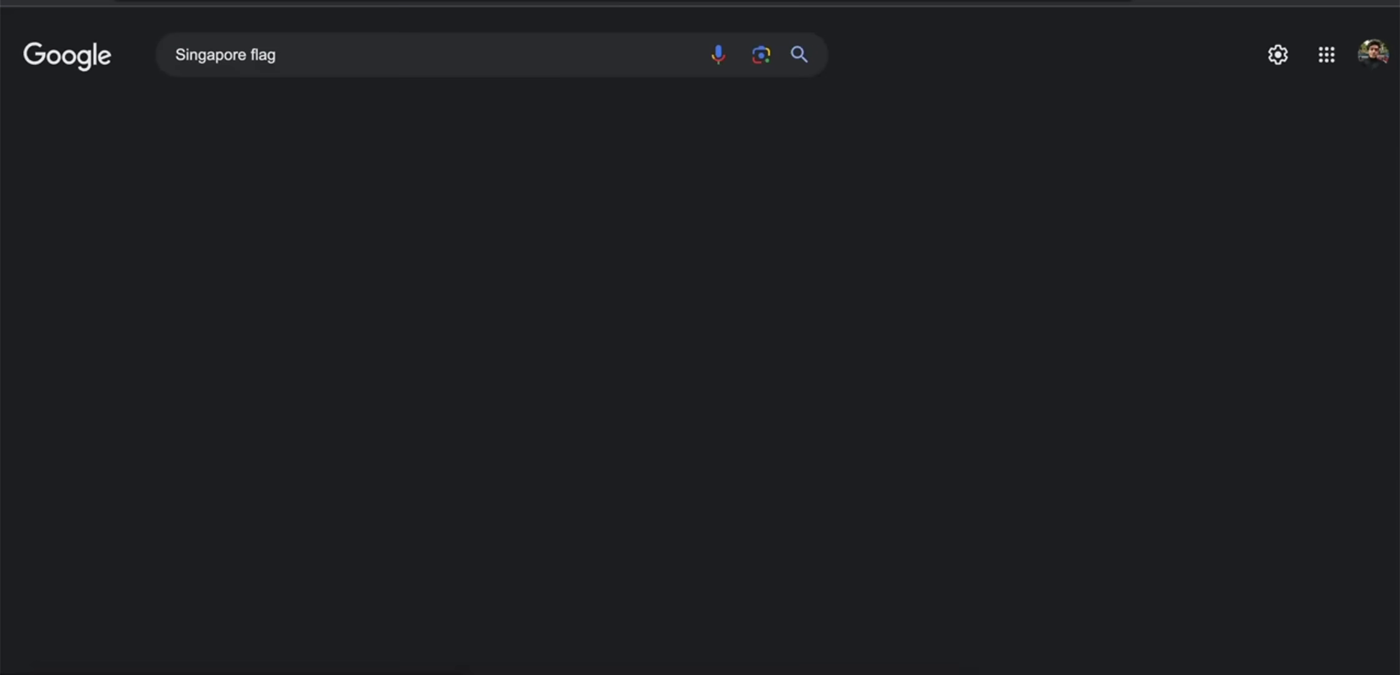
click(432, 284)
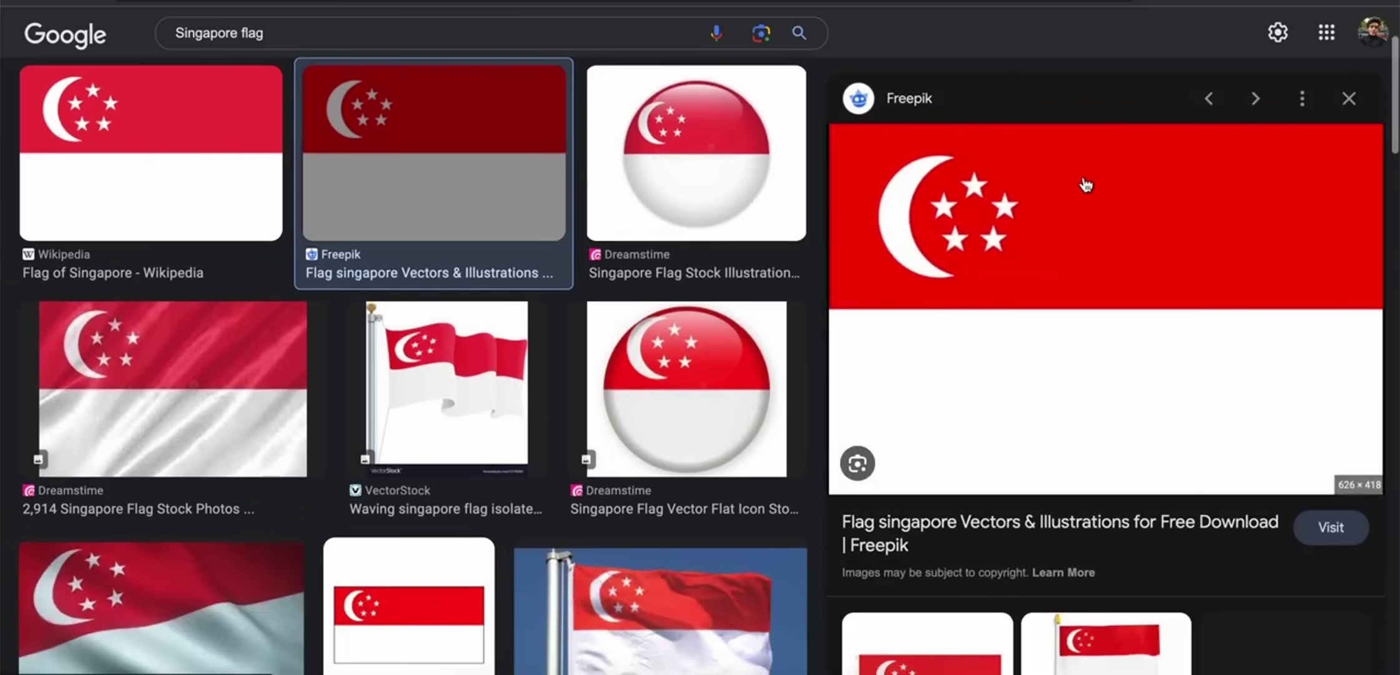
right_click(1087, 179)
click(1147, 362)
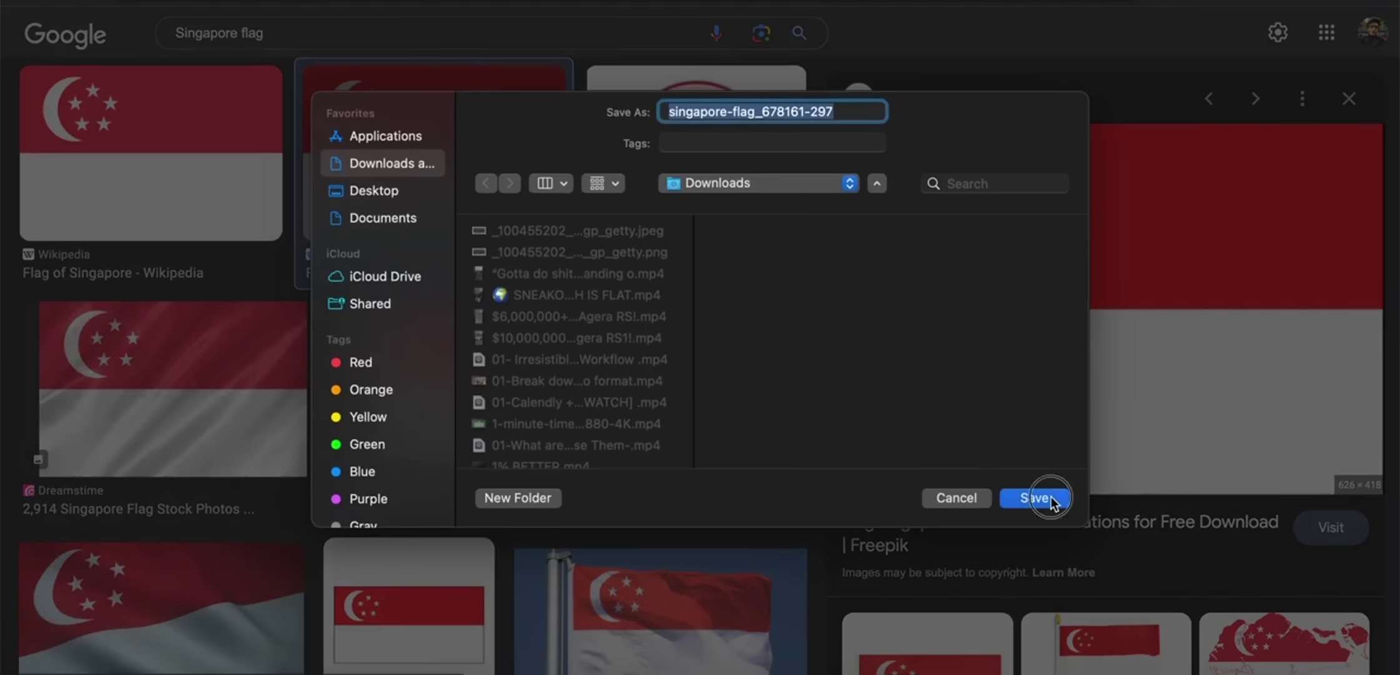
click(1037, 498)
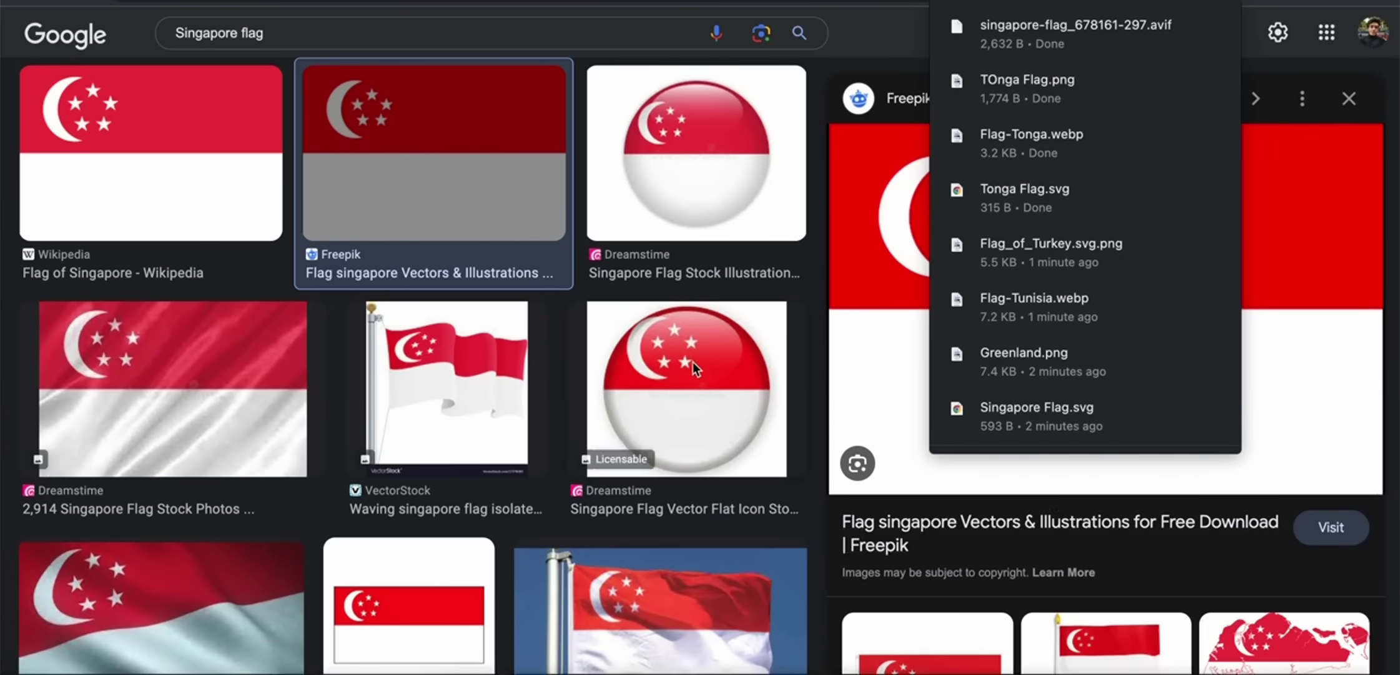
scroll(499, 437, down, 3)
scroll(458, 478, down, 7)
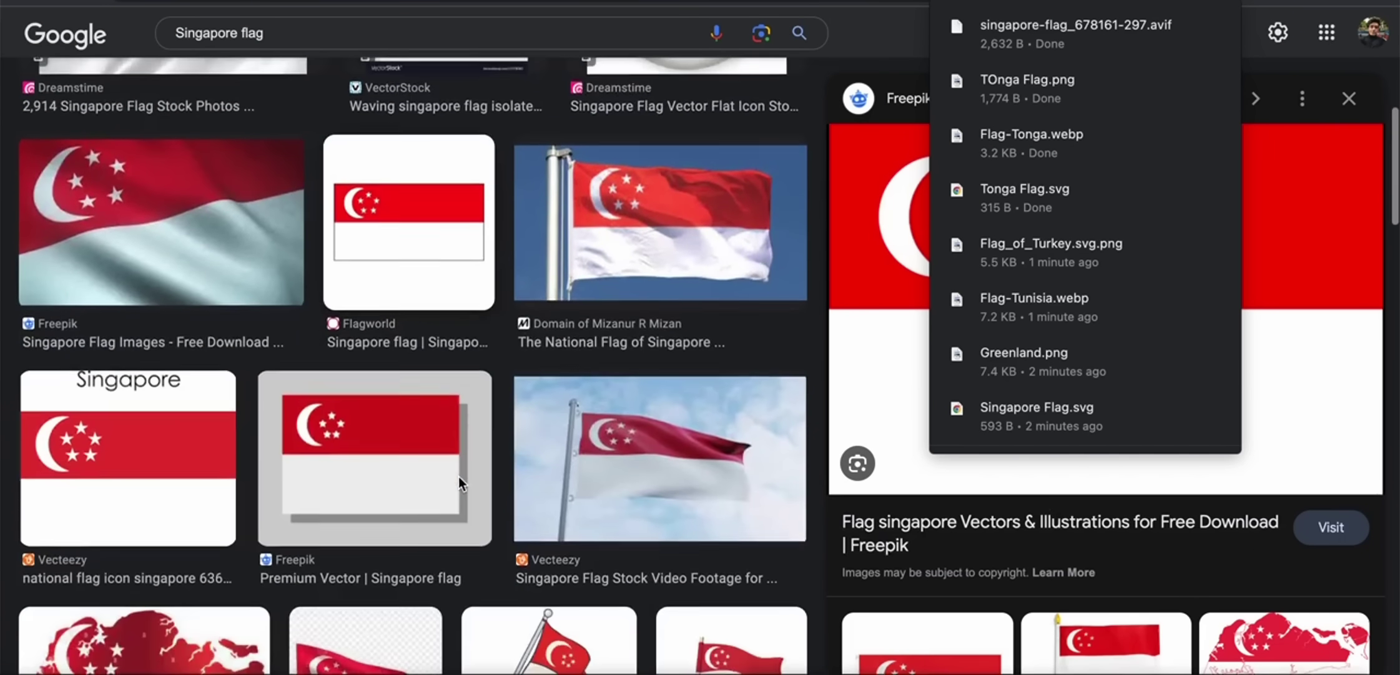
scroll(458, 476, down, 5)
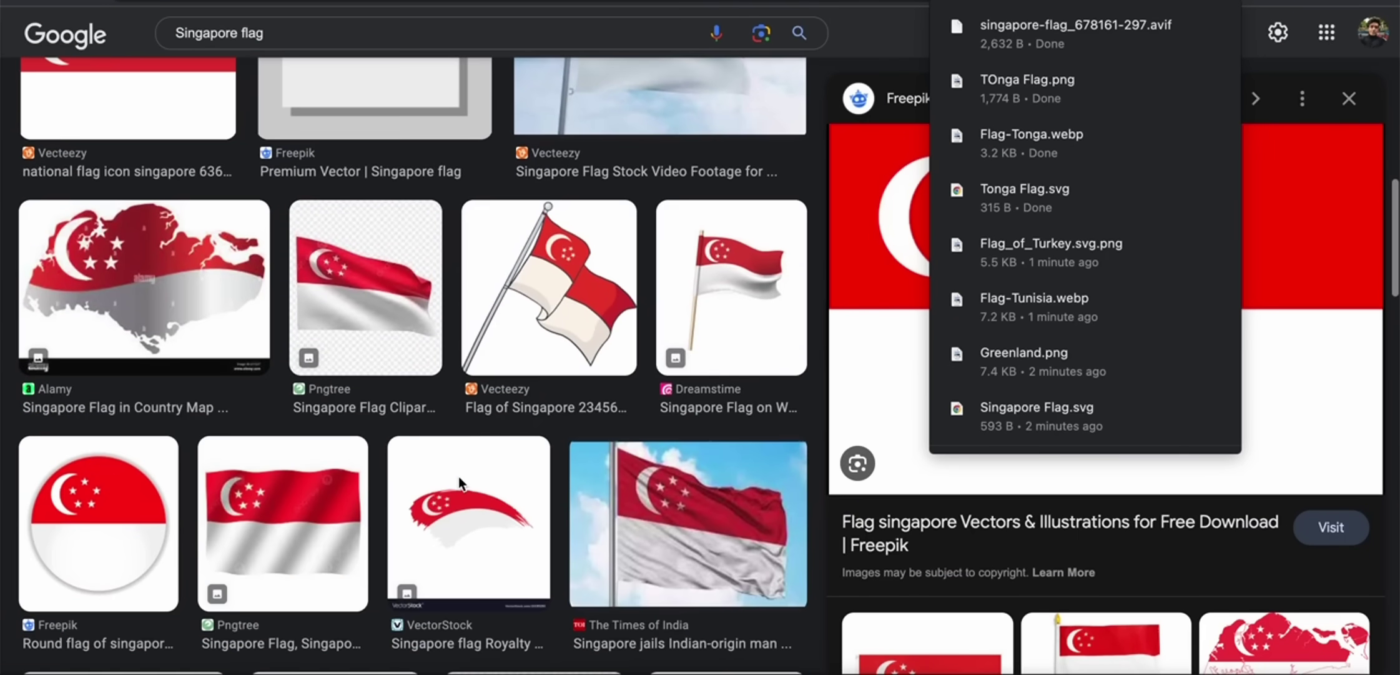
scroll(458, 476, up, 15)
scroll(458, 476, down, 1)
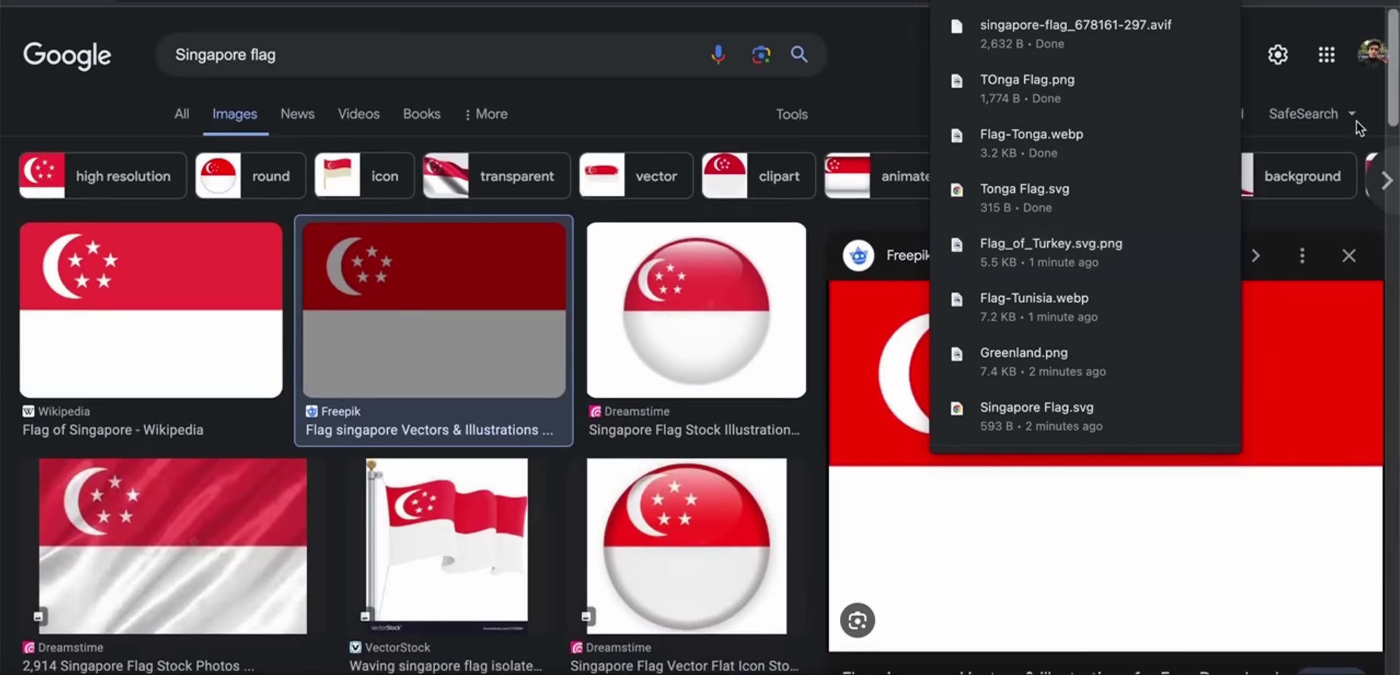
Step: Switch to CapCut and import TOnga Flag.png from Downloads into the project's local media
mouse_move(1138, 44)
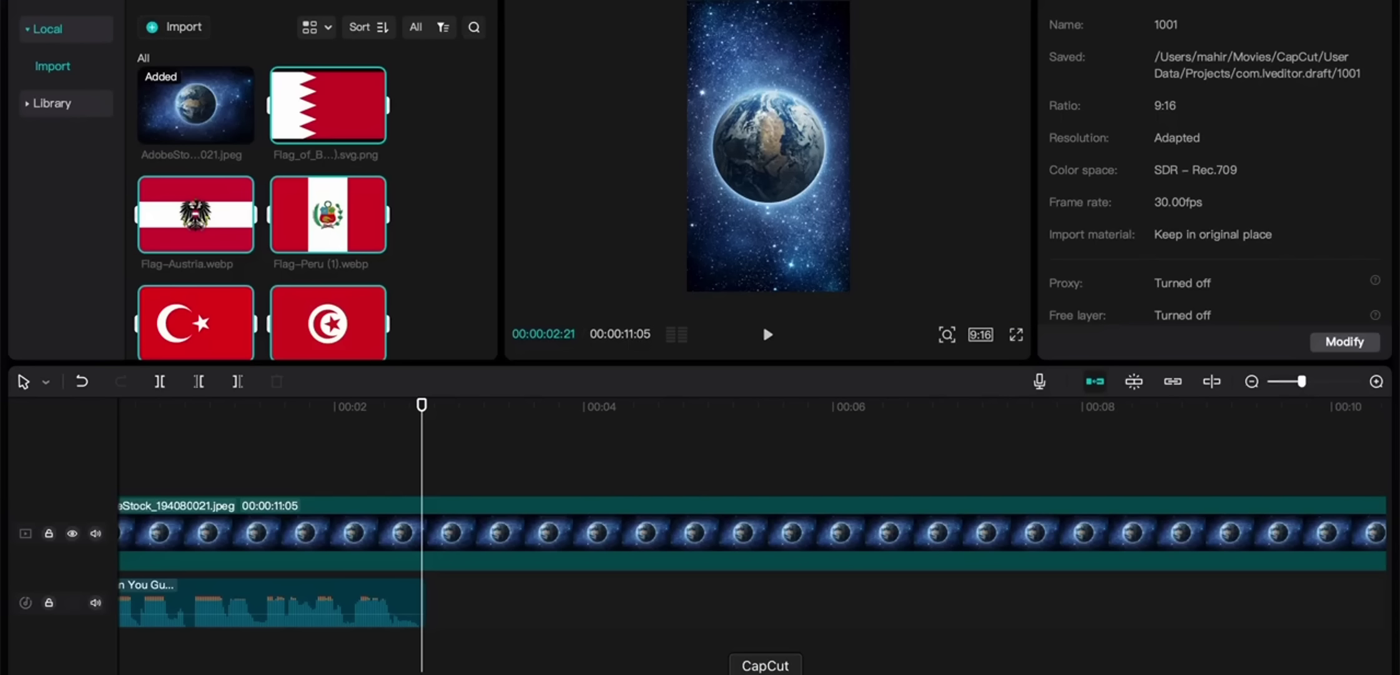
click(189, 39)
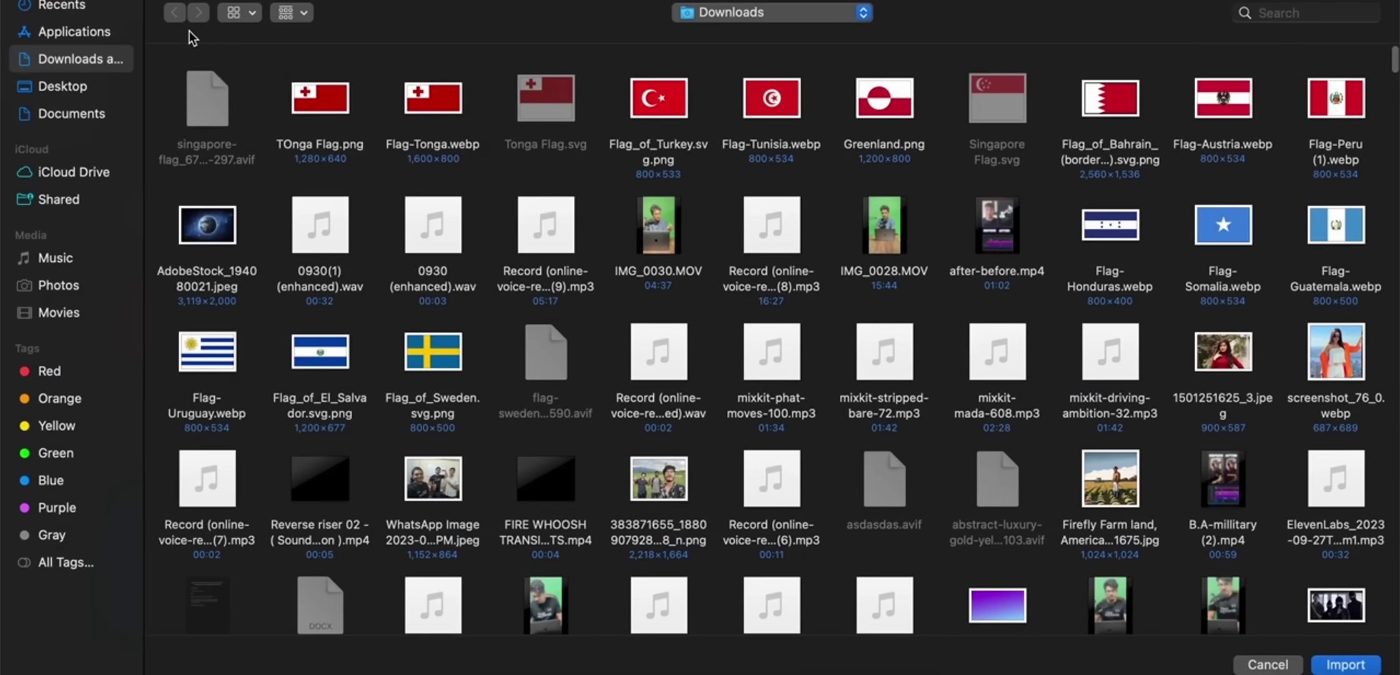
double_click(311, 95)
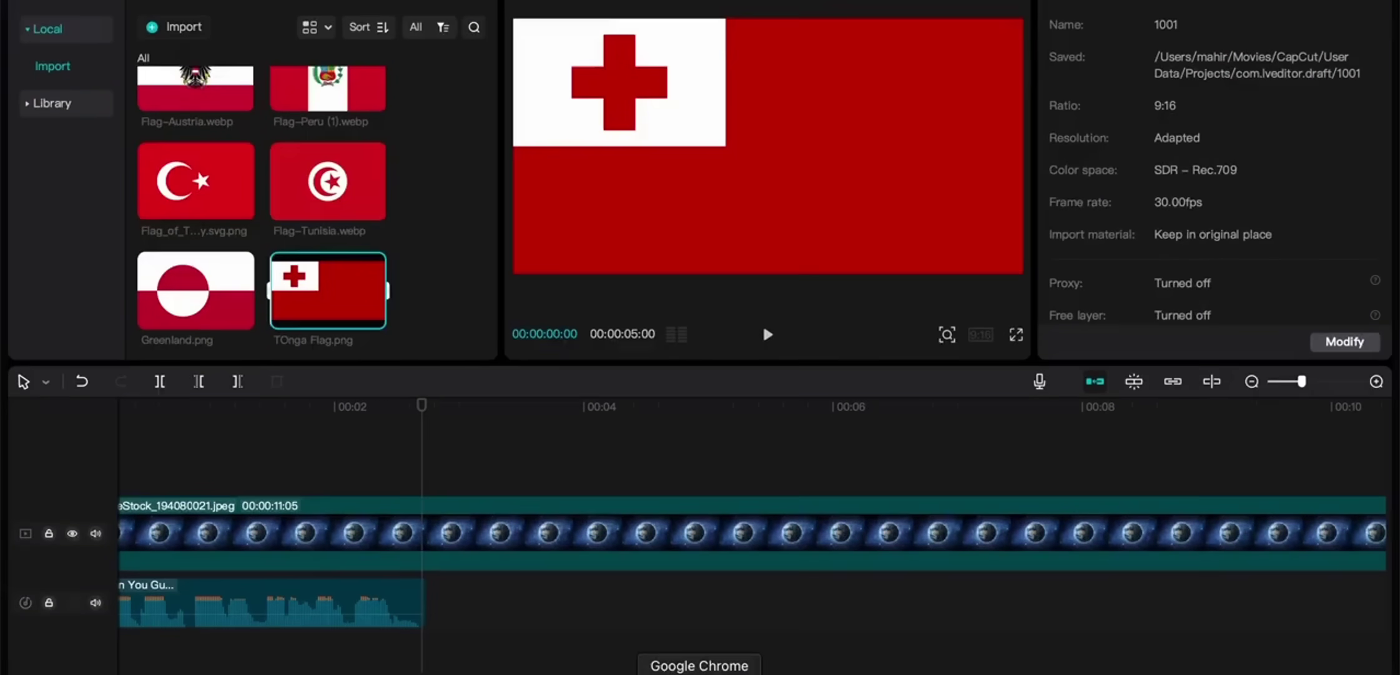
Step: Switch to Google Chrome, narrow the Singapore flag images to high resolution and save the Pxfuel picture to Downloads as Singapore FLAG
click(730, 672)
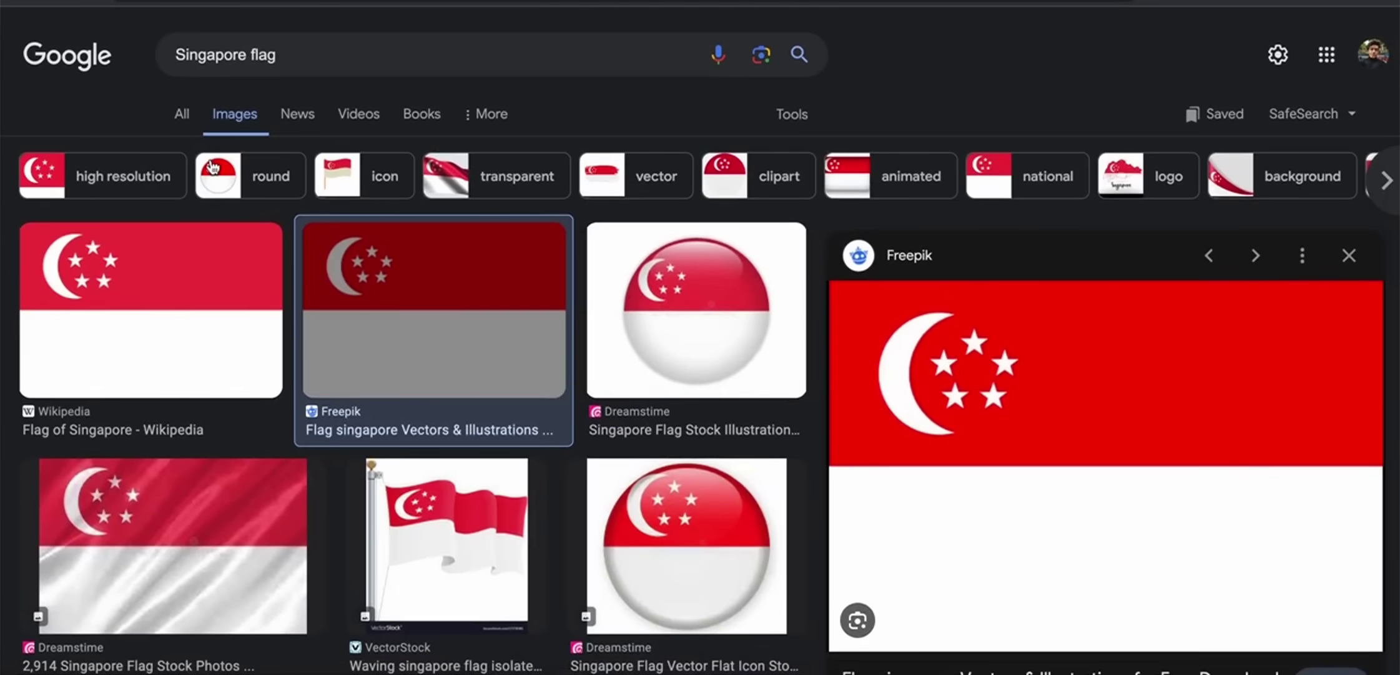
click(115, 178)
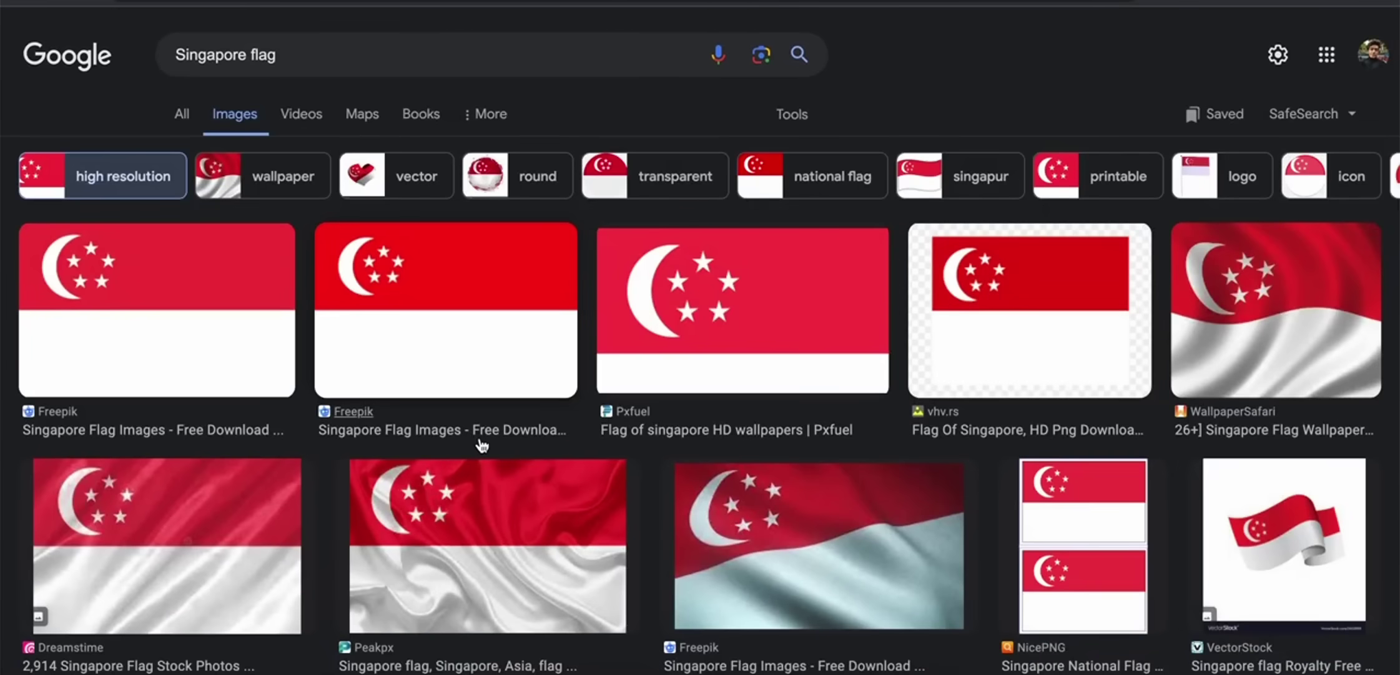
scroll(477, 447, down, 1)
click(711, 258)
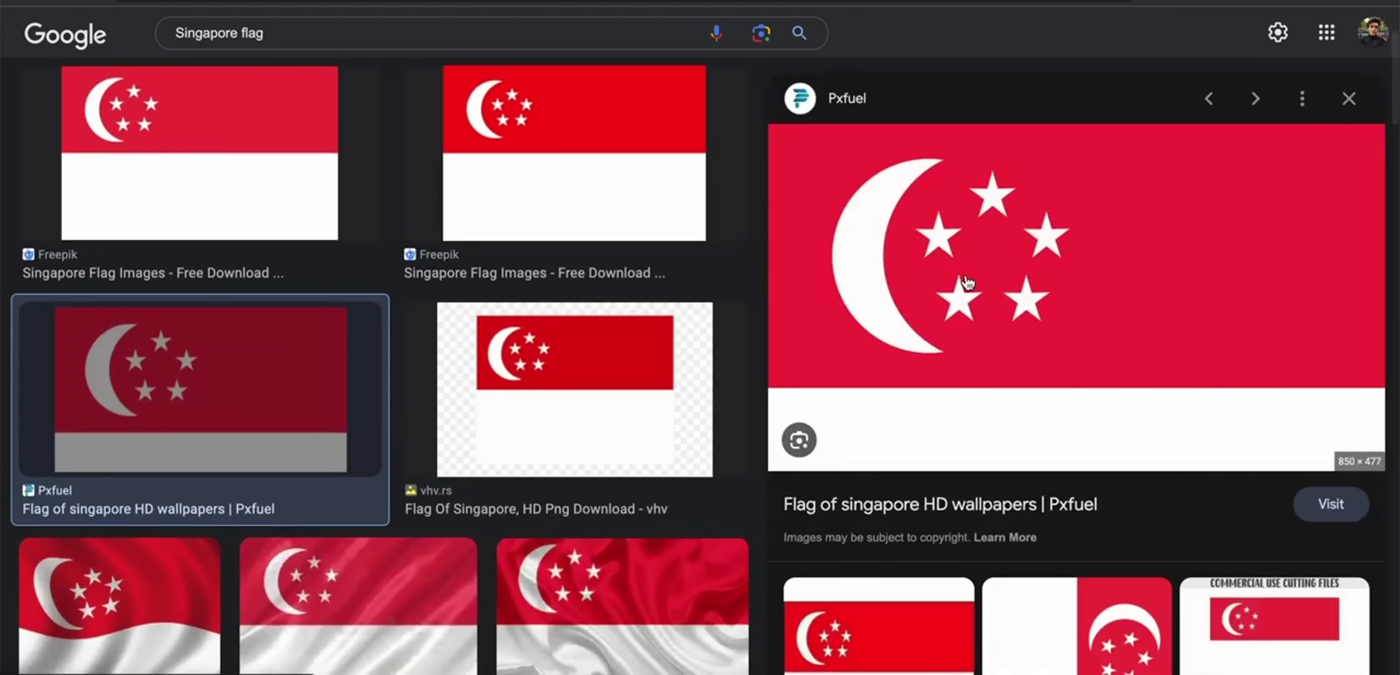
right_click(967, 279)
click(1043, 468)
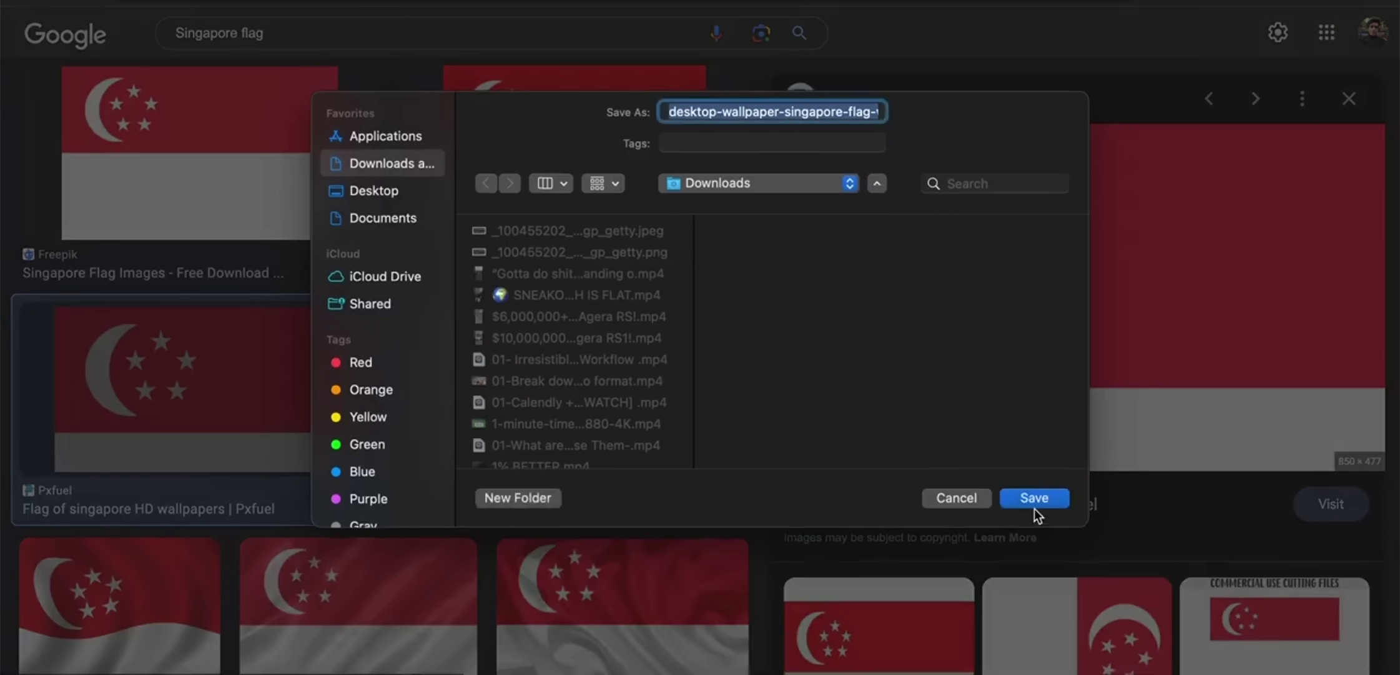
text(Singapore FLA)
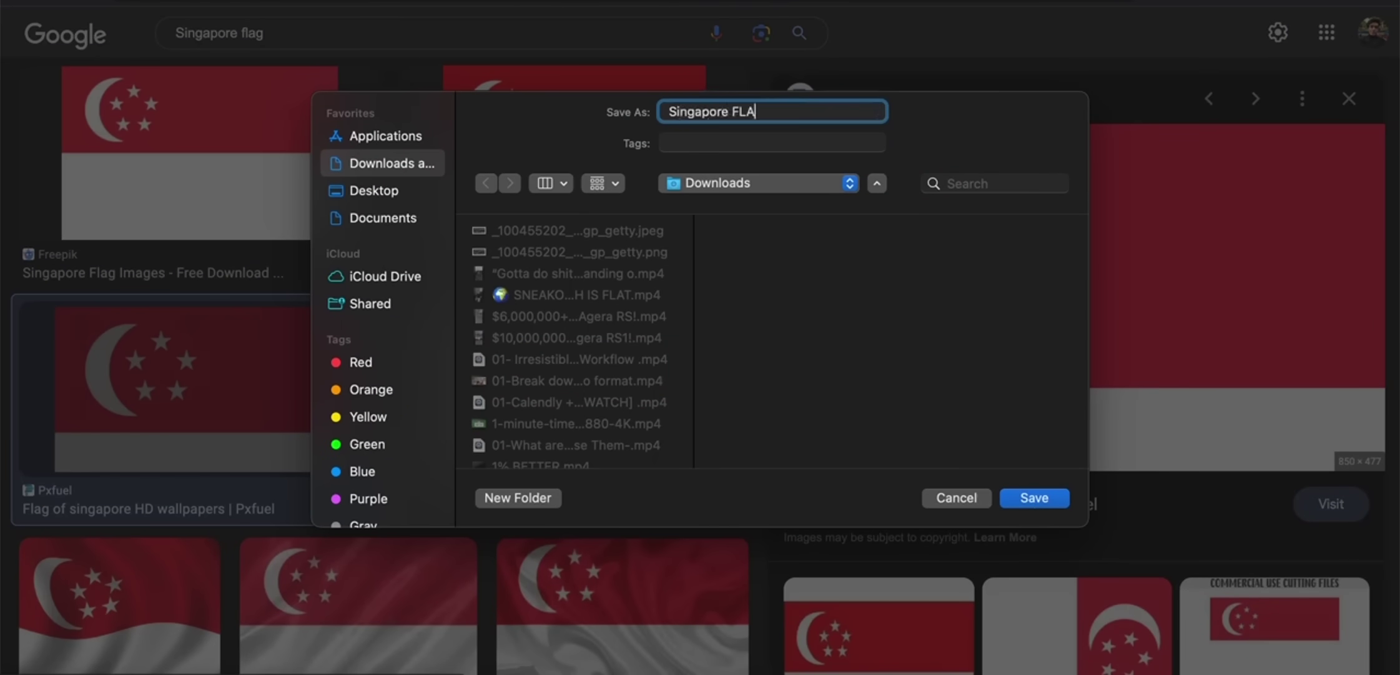
text(G)
click(1057, 497)
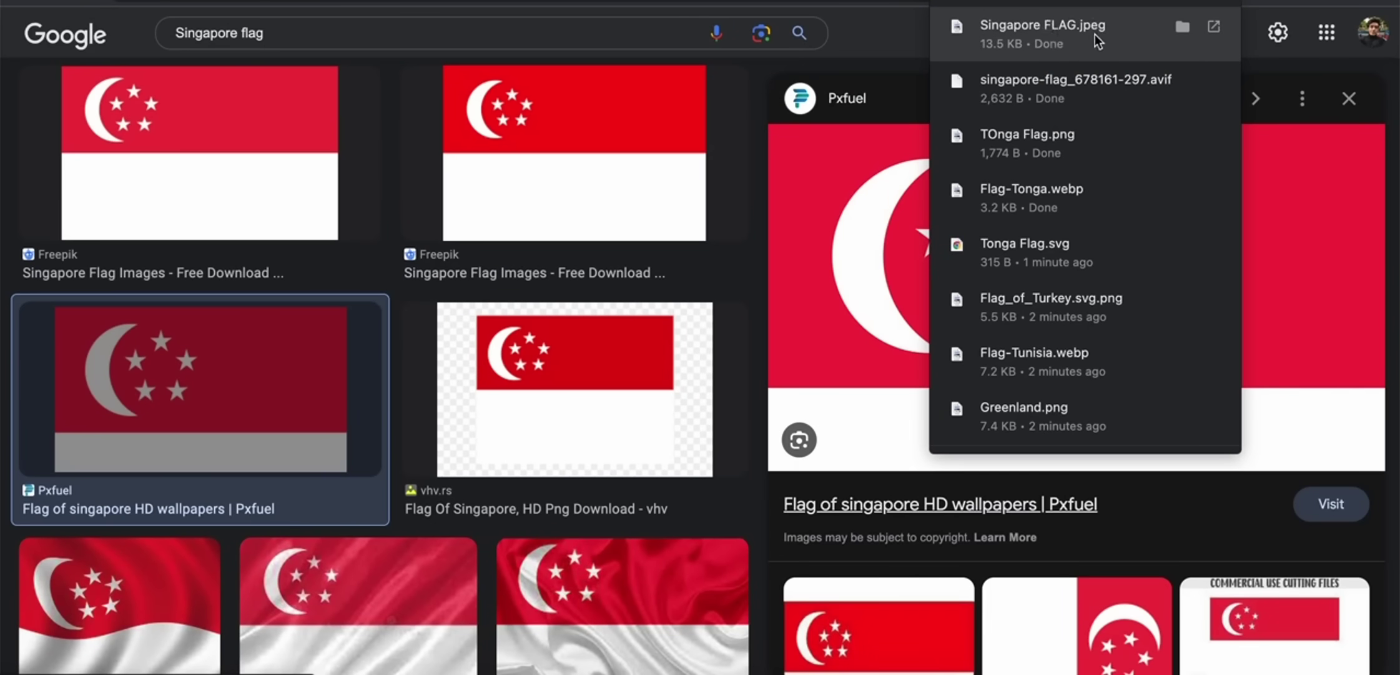
Step: Switch to CapCut and import Singapore FLAG.jpeg from Downloads into the project's local media
click(760, 670)
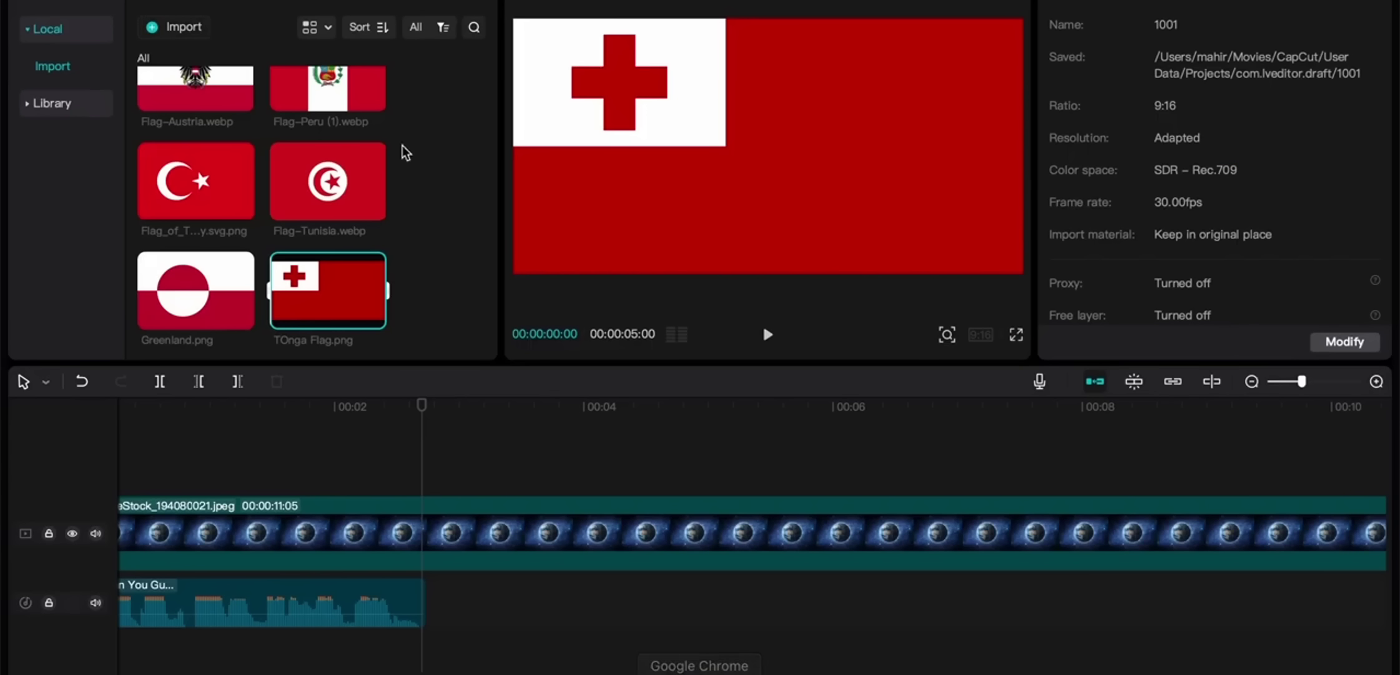
click(181, 27)
click(207, 105)
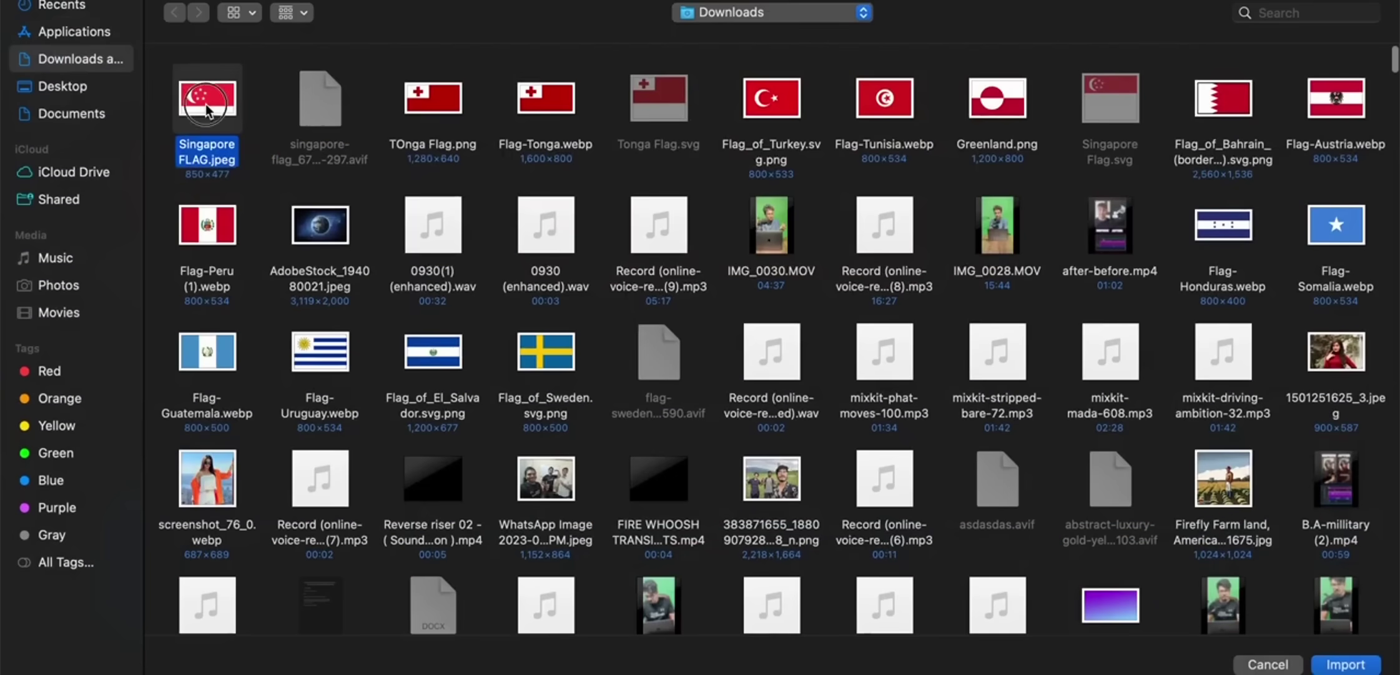
double_click(207, 106)
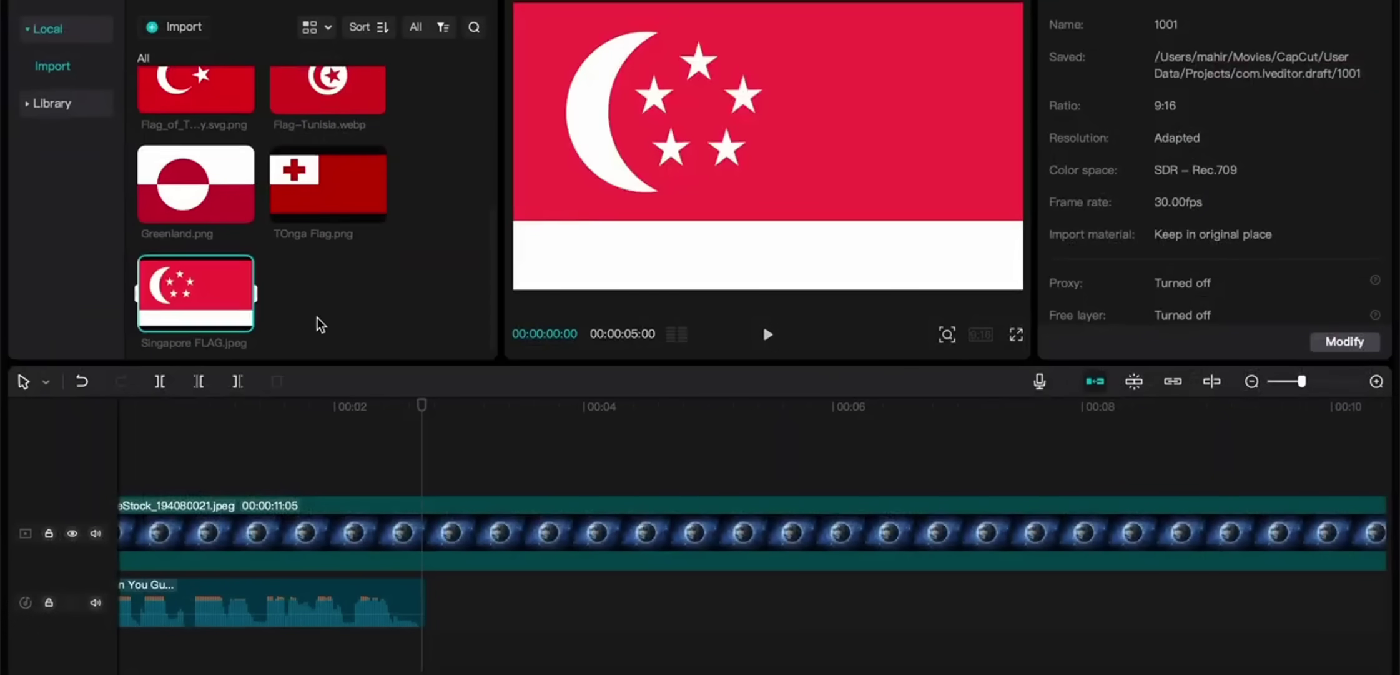
scroll(319, 323, up, 5)
scroll(320, 326, down, 5)
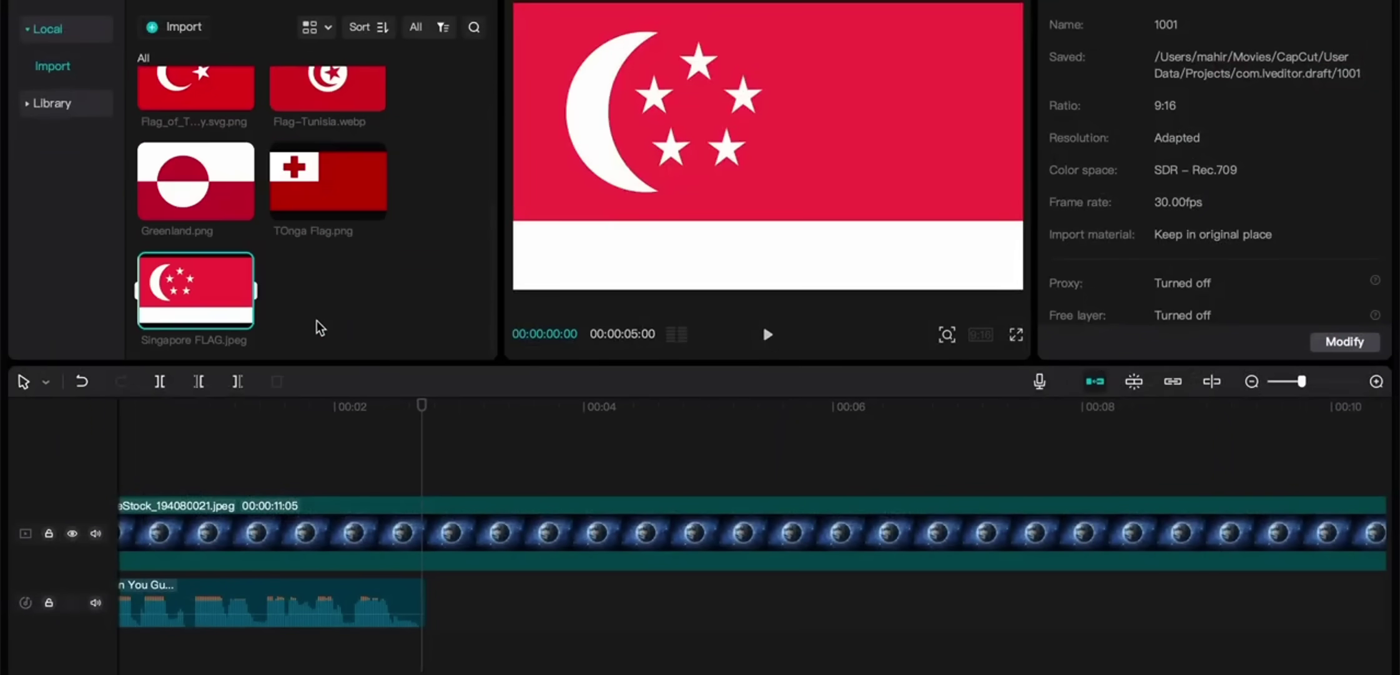
Step: Look through the imported flag images in the project's local media to check which country flags are available
click(350, 264)
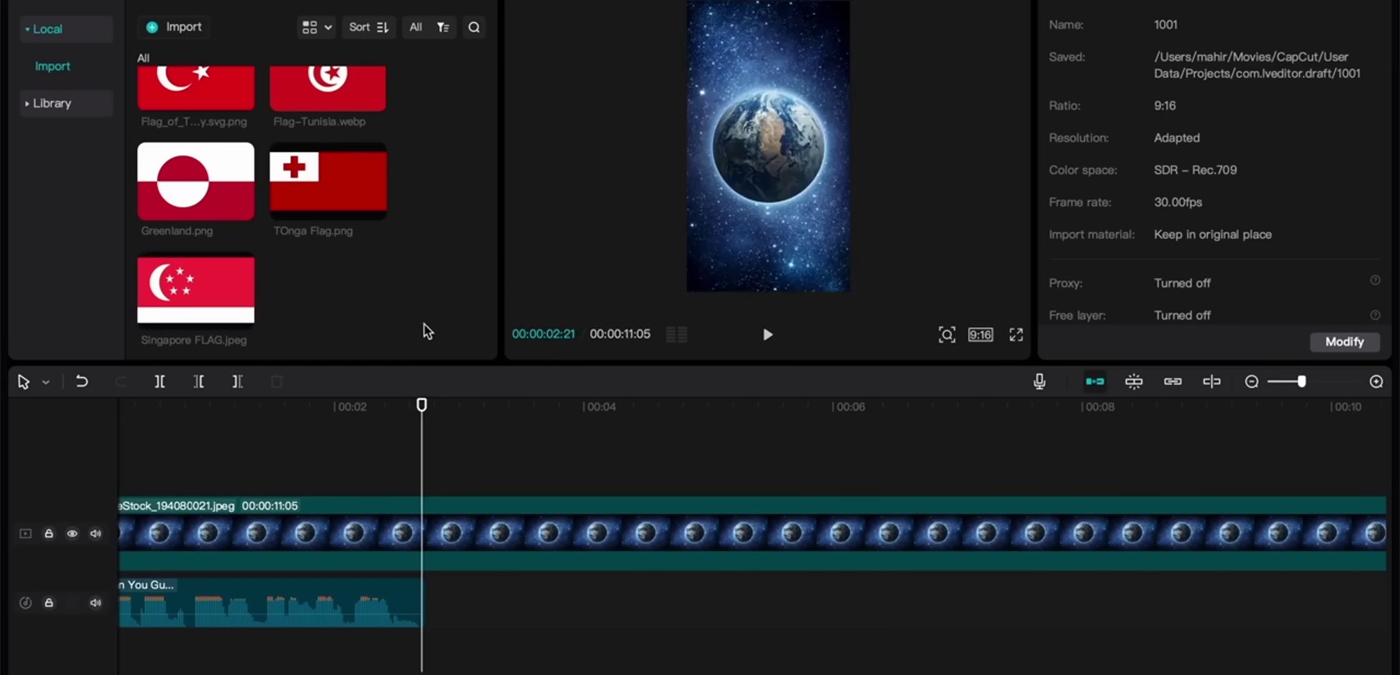
drag(427, 330, 216, 90)
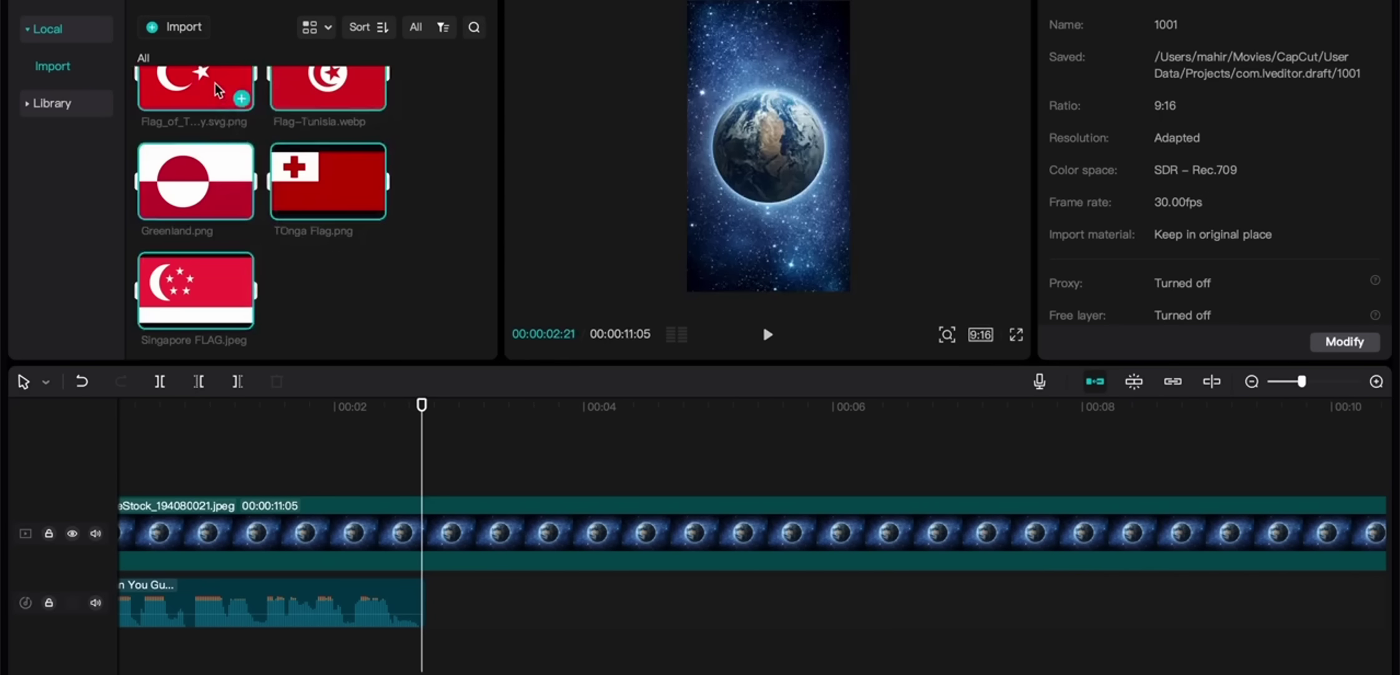
scroll(215, 89, up, 2)
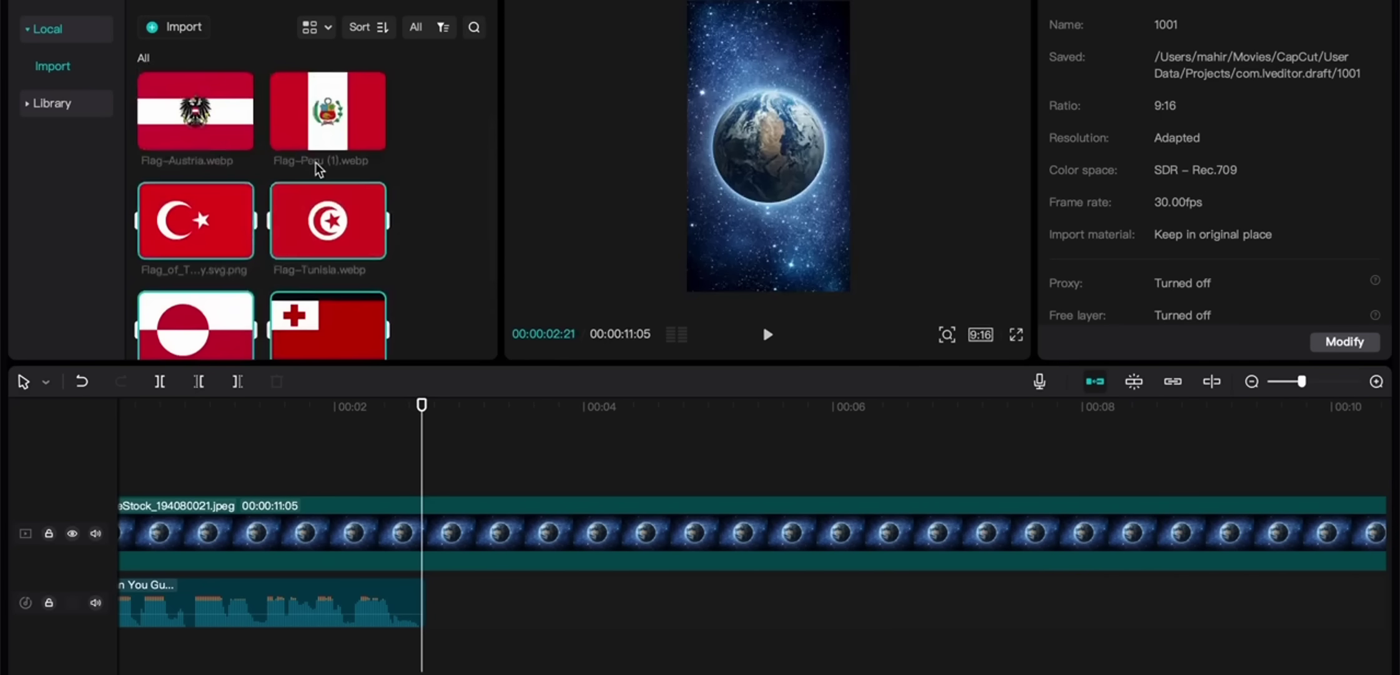
scroll(319, 169, up, 2)
scroll(319, 169, down, 3)
drag(312, 178, 290, 205)
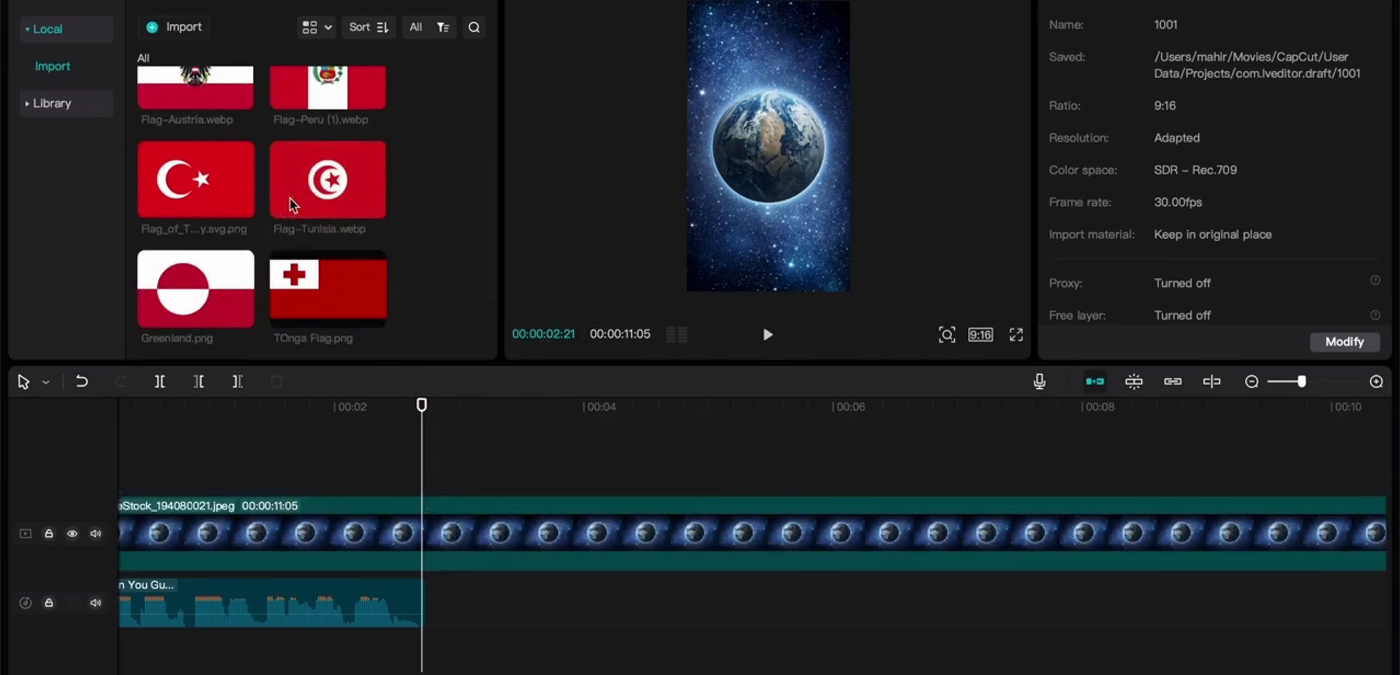
scroll(416, 219, down, 3)
scroll(415, 219, up, 4)
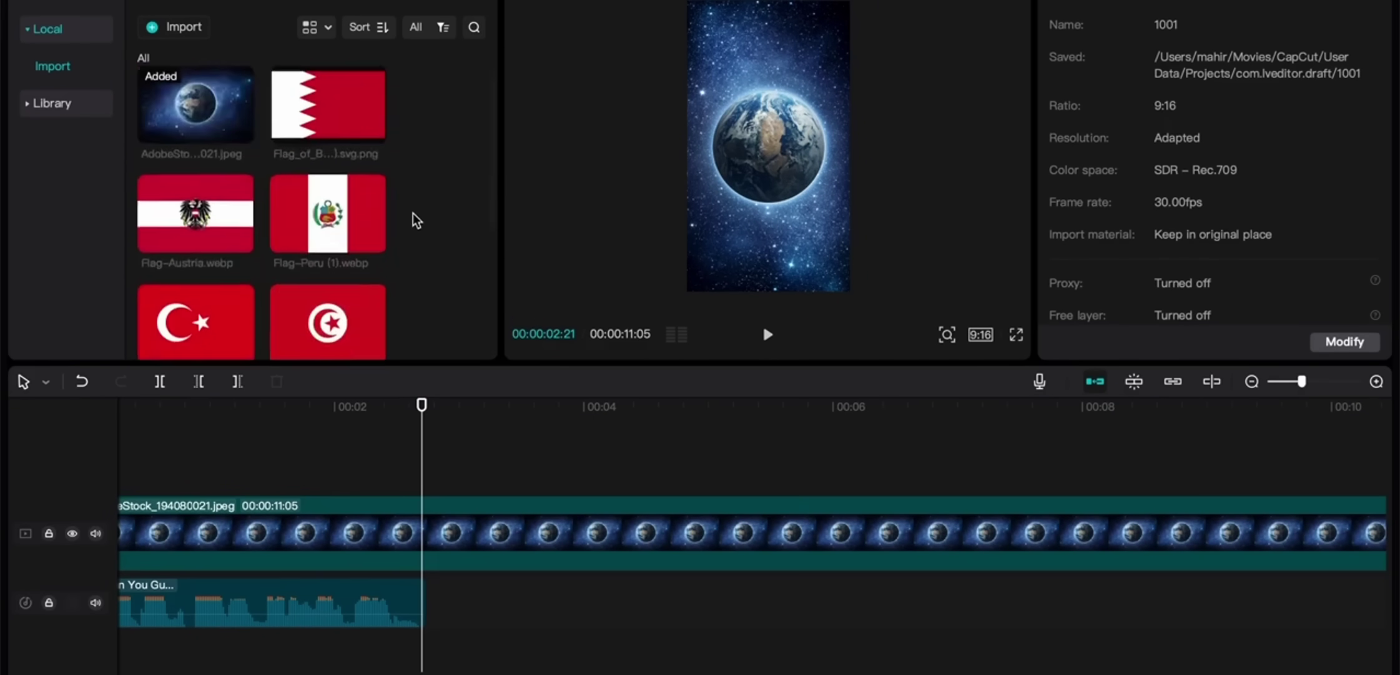
scroll(415, 220, down, 3)
Step: Import CANADA.jpg from Downloads into the project's local media
click(188, 26)
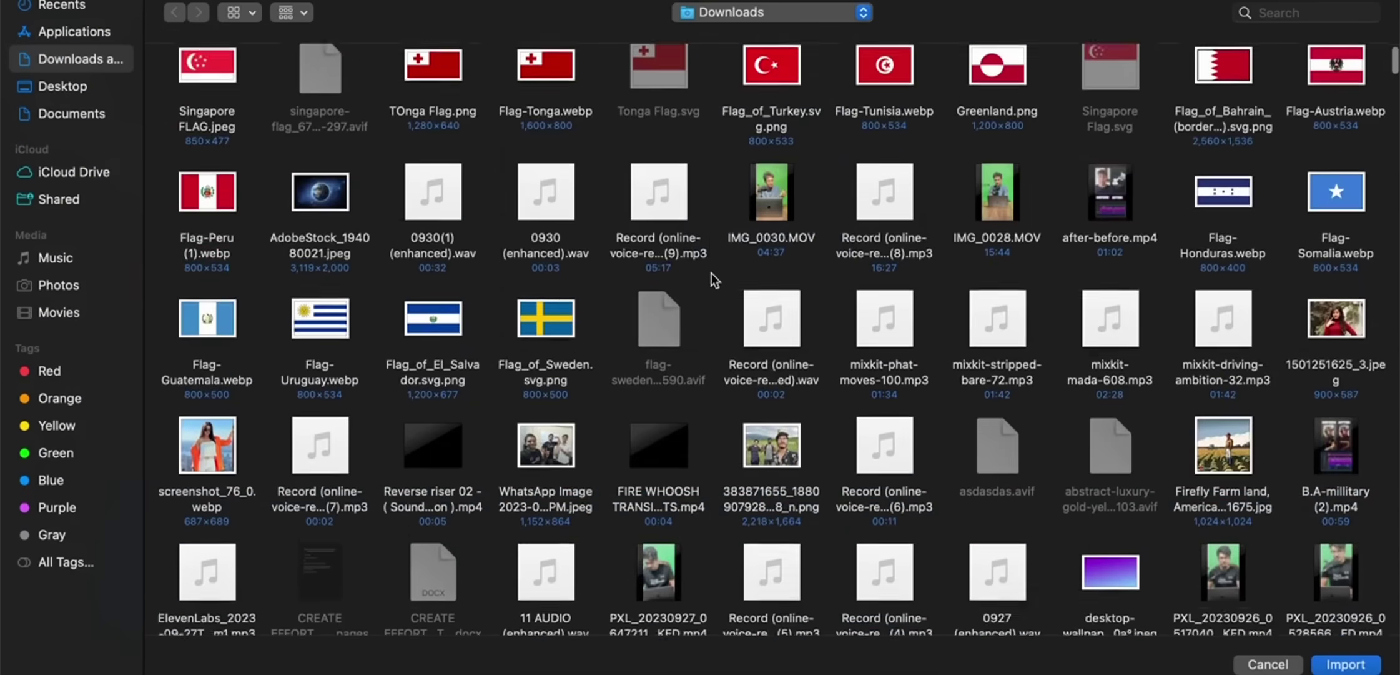
scroll(711, 272, down, 10)
scroll(754, 173, down, 20)
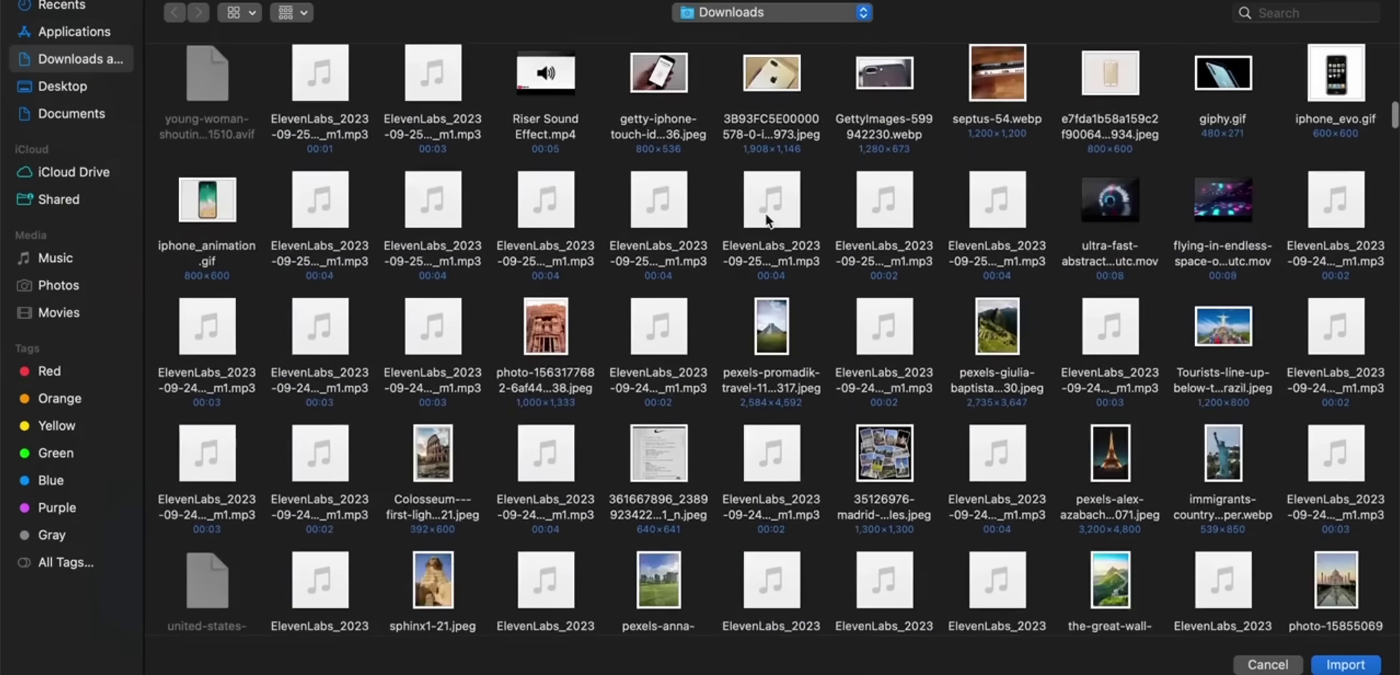
scroll(806, 498, down, 20)
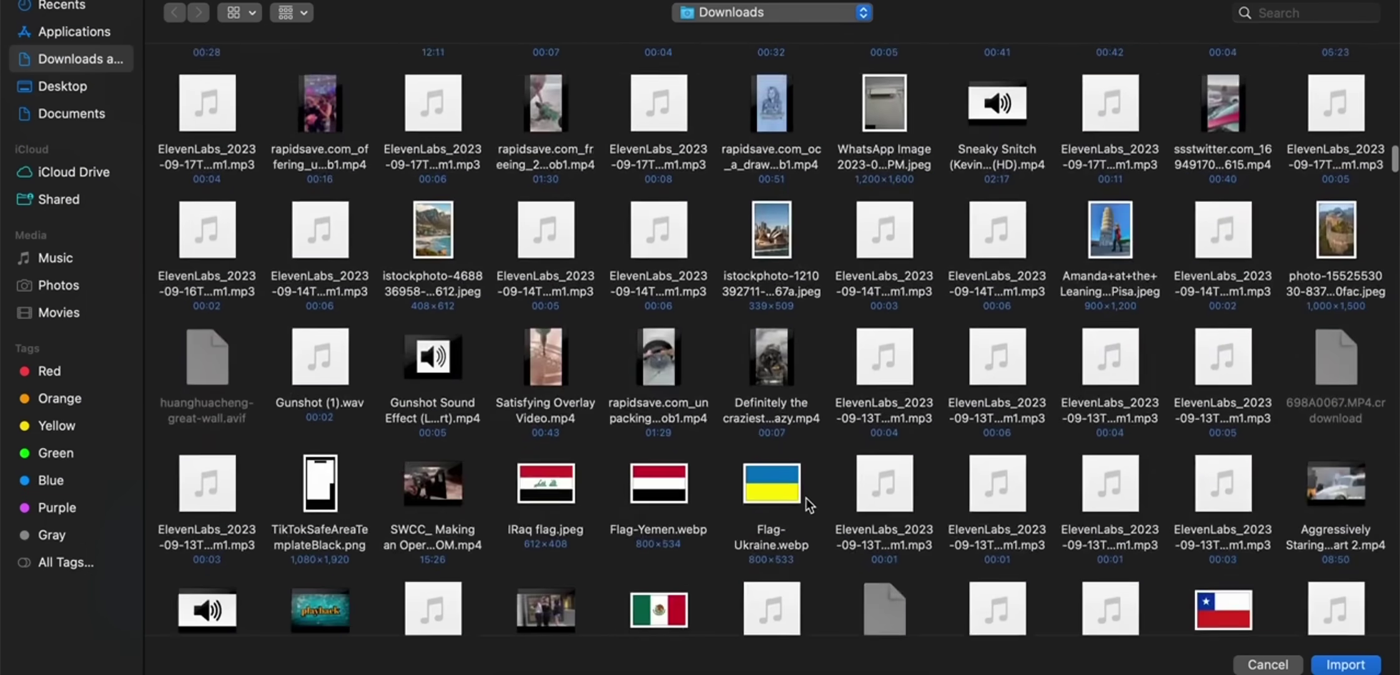
scroll(807, 498, down, 2)
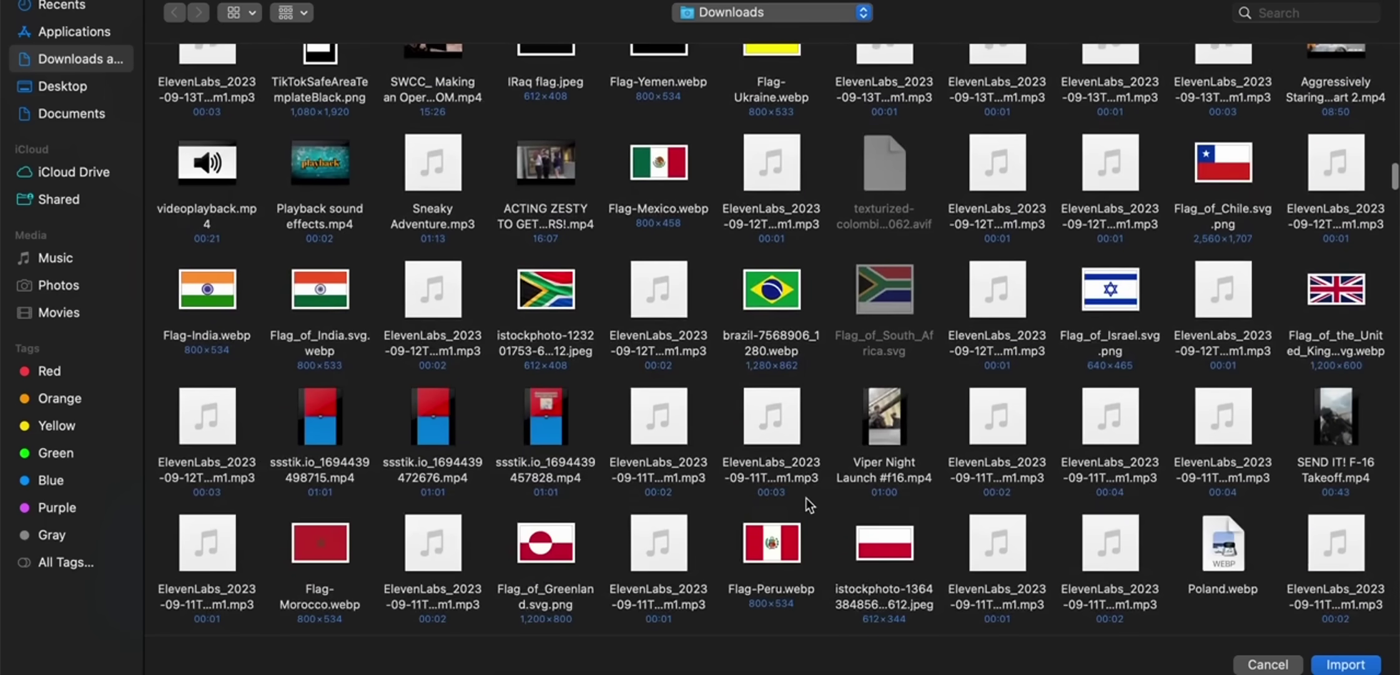
scroll(806, 498, down, 15)
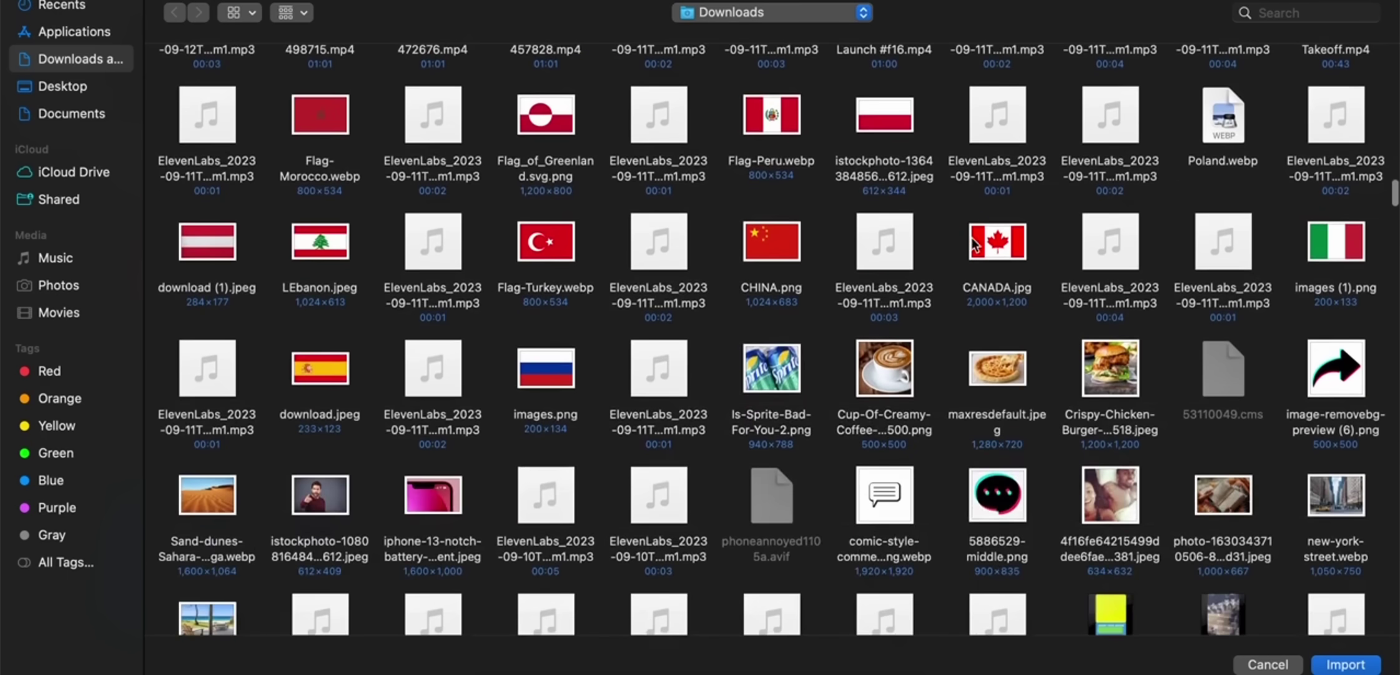
click(985, 239)
key(Return)
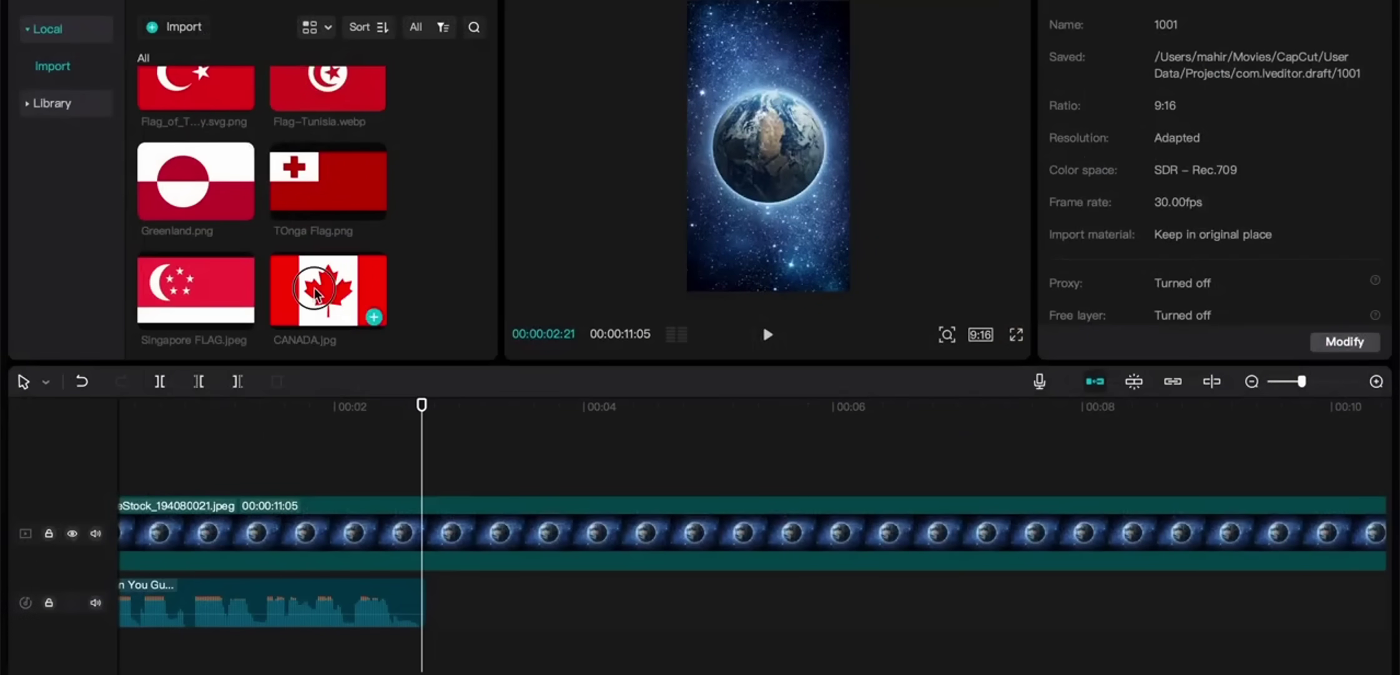
Step: Place CANADA.jpg on a track above the Earth background where the narration ends and shorten it to about half a second
drag(314, 291, 425, 471)
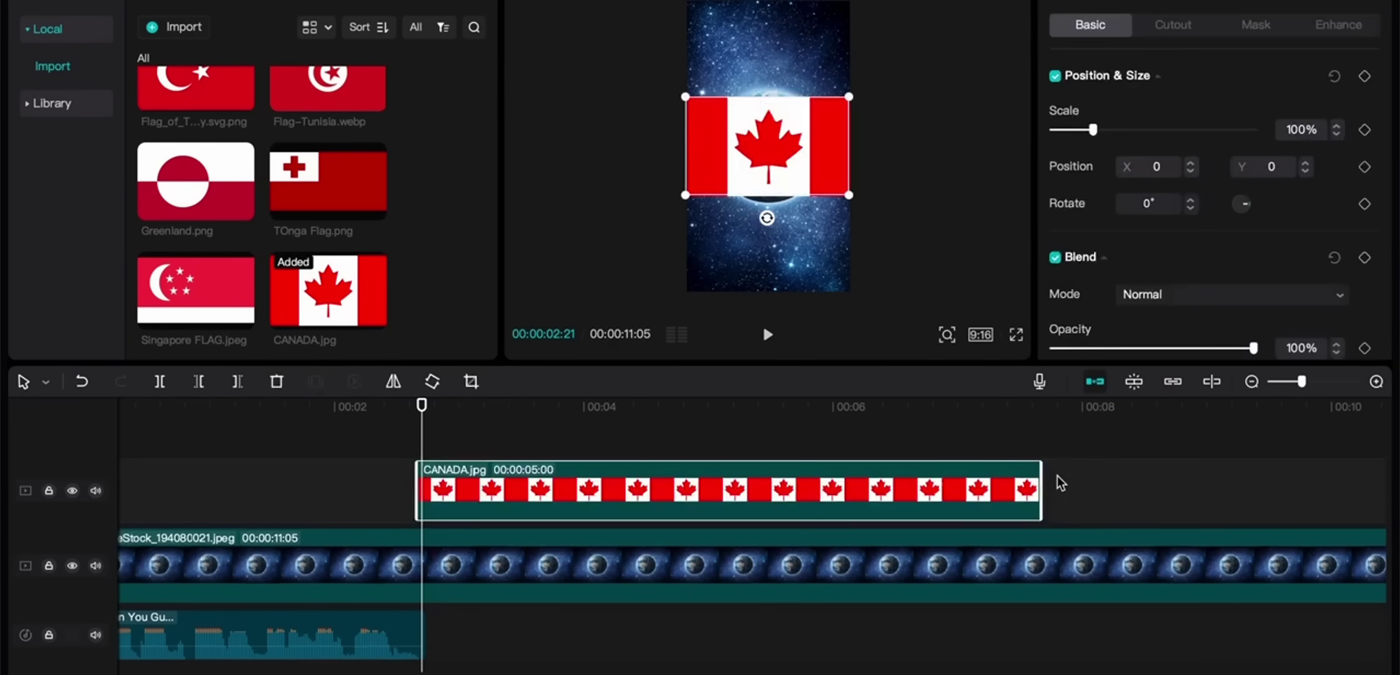
drag(1040, 476, 476, 477)
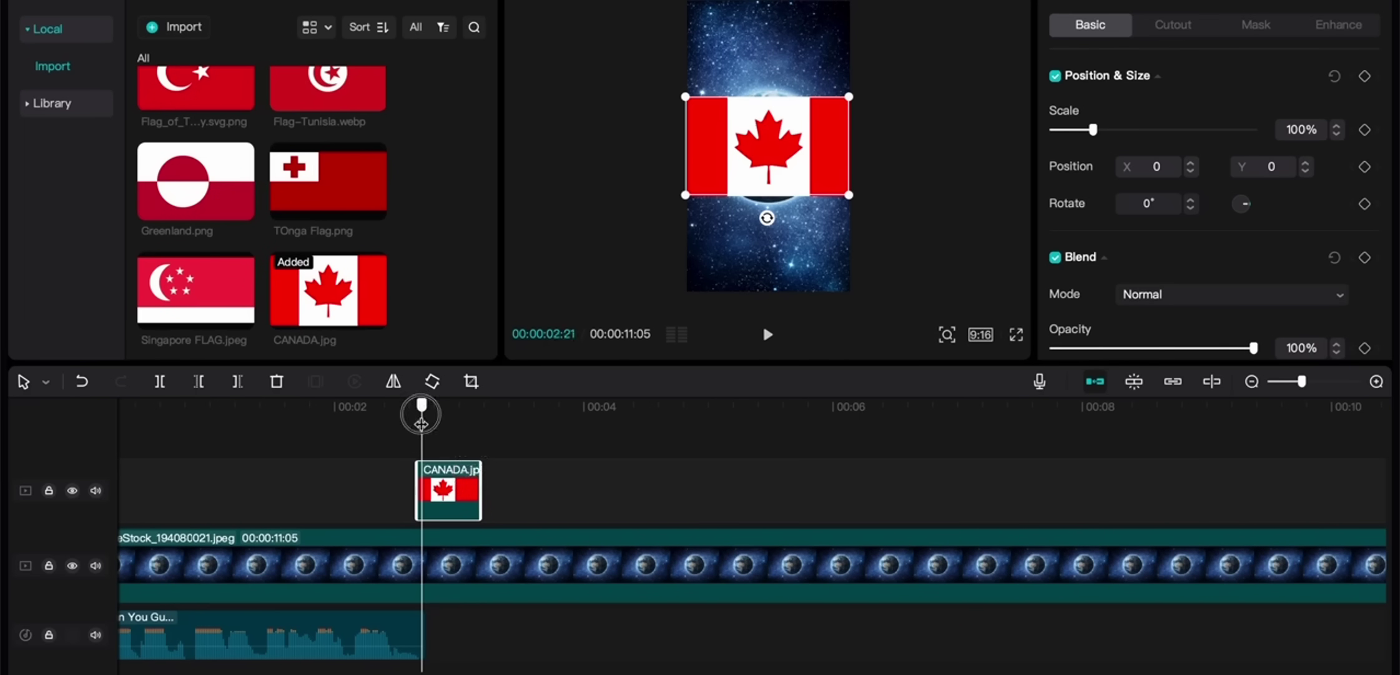
drag(421, 423, 401, 424)
key(space)
key(space)
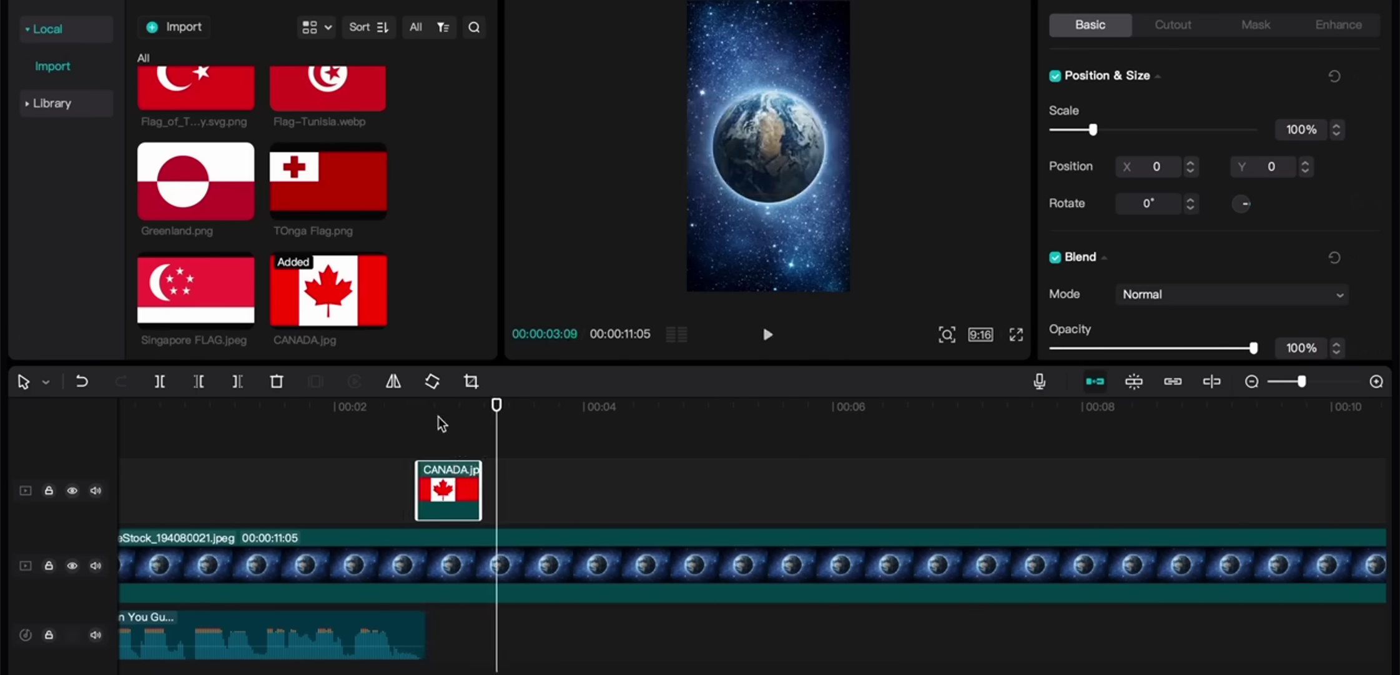
mouse_move(477, 468)
mouse_down()
mouse_move(500, 469)
mouse_move(489, 475)
mouse_up()
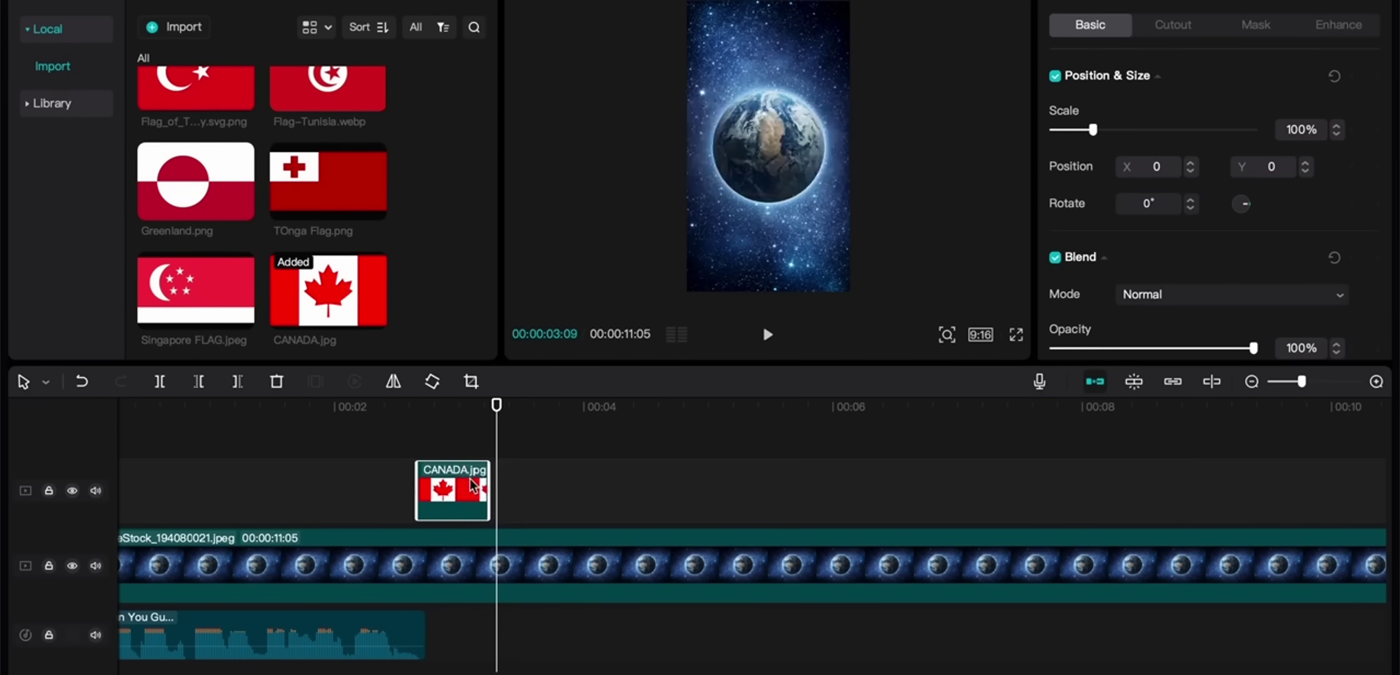
Step: Paste a copy of the Canada flag clip directly after it at 00:00:03:07 and replace the copy with TOnga Flag.png
mouse_move(496, 428)
mouse_down()
mouse_move(419, 426)
mouse_move(488, 417)
mouse_up()
key(ctrl+v)
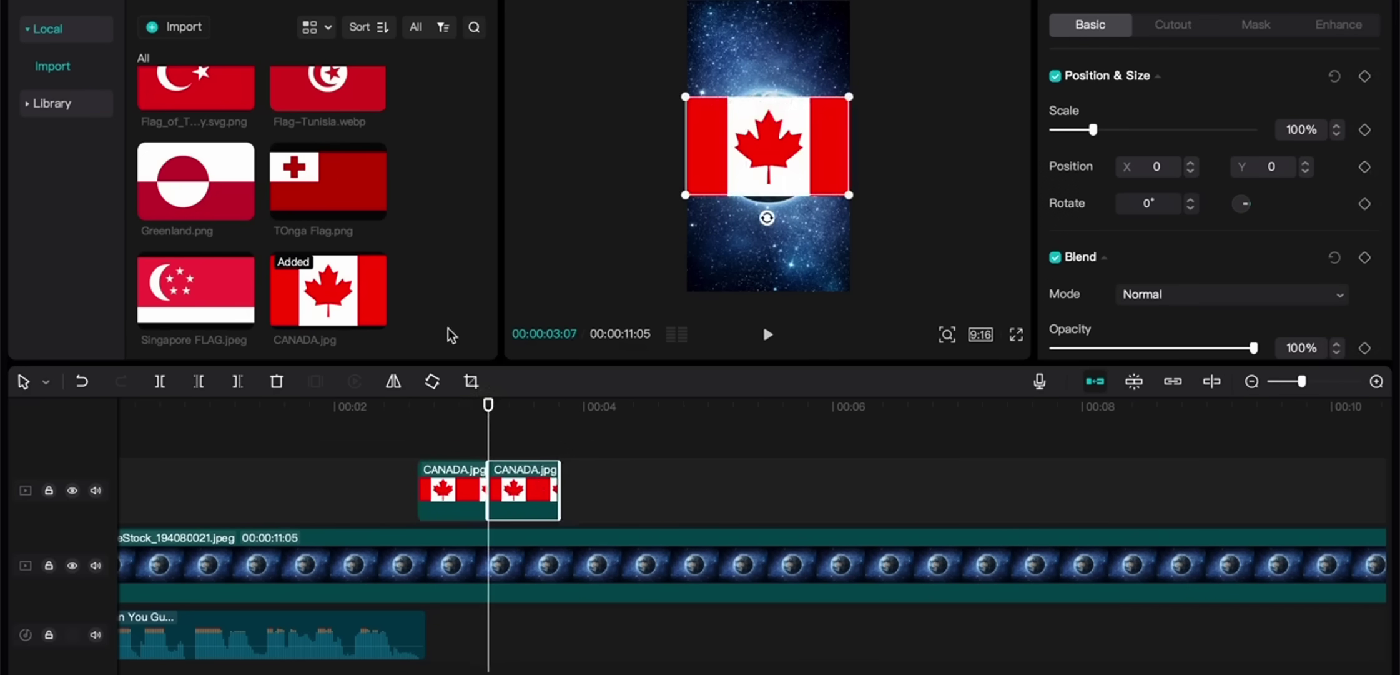
scroll(450, 273, up, 2)
click(366, 275)
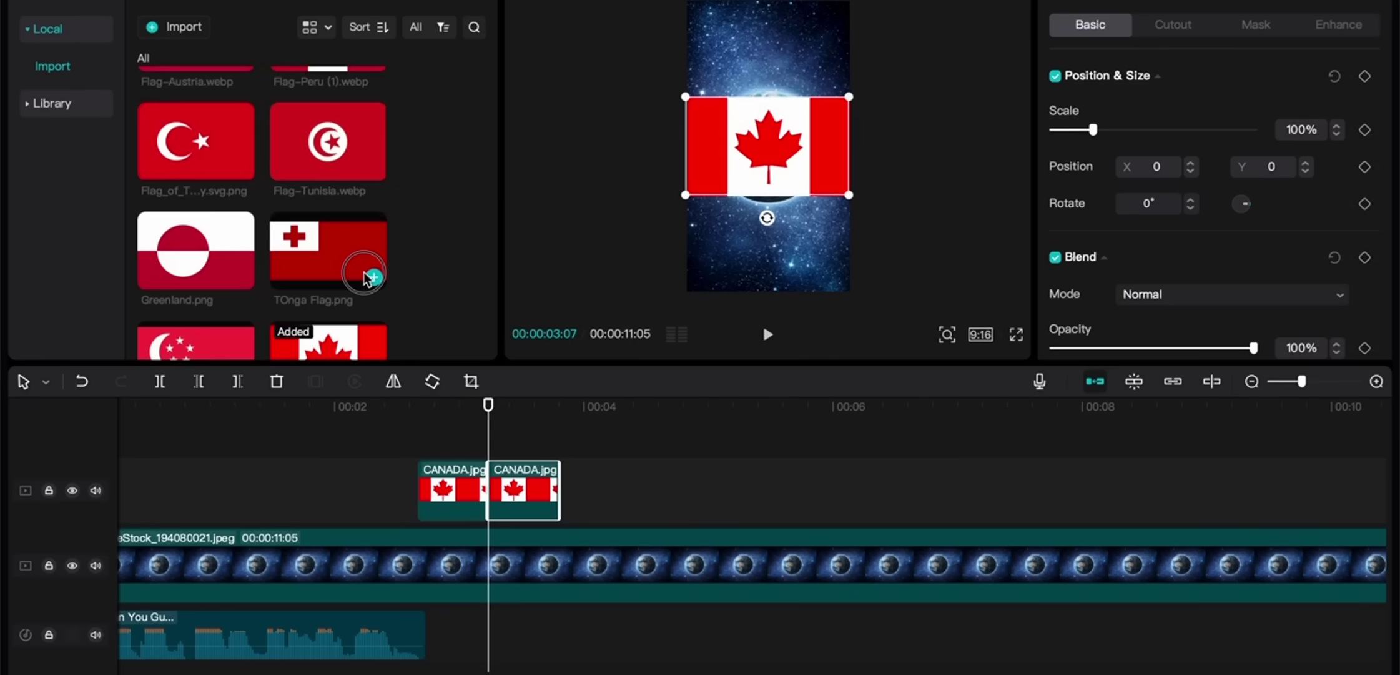
drag(366, 275, 506, 491)
click(843, 474)
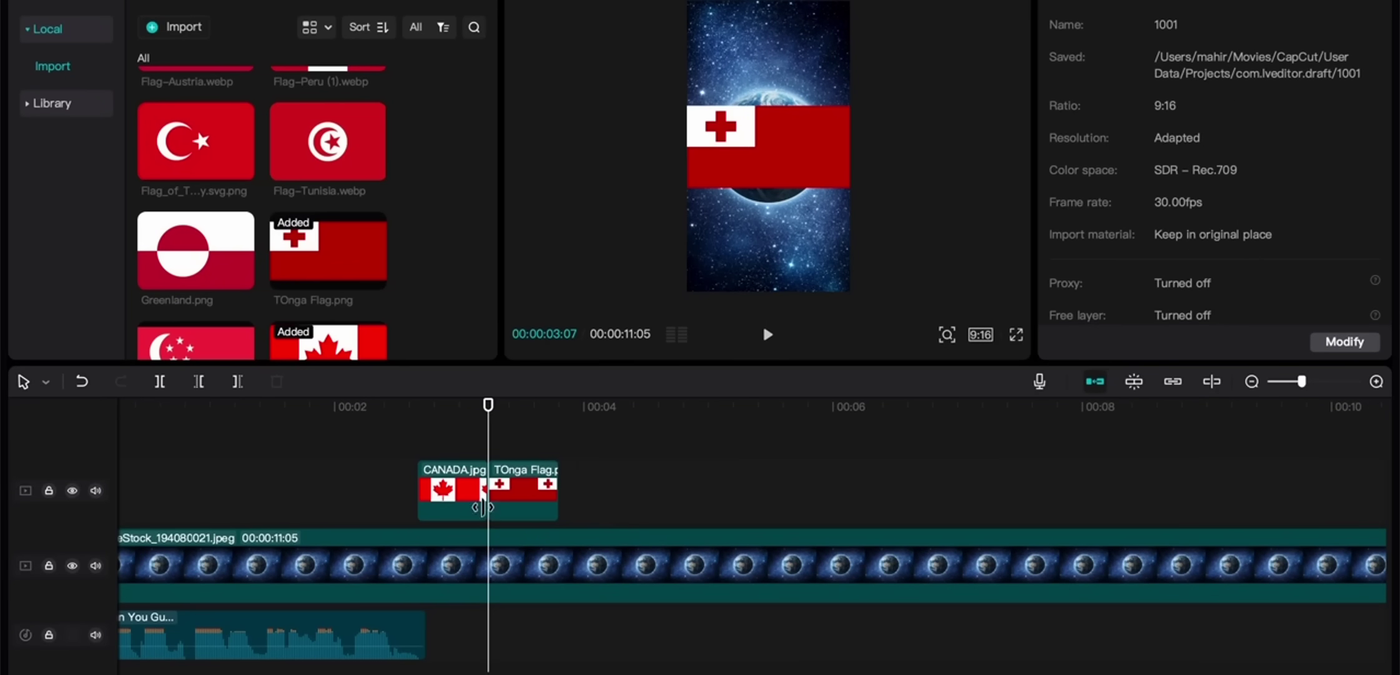
Step: Try the Zoom 2, Wiper and Swing entrance animations on the Canada flag clip
click(485, 466)
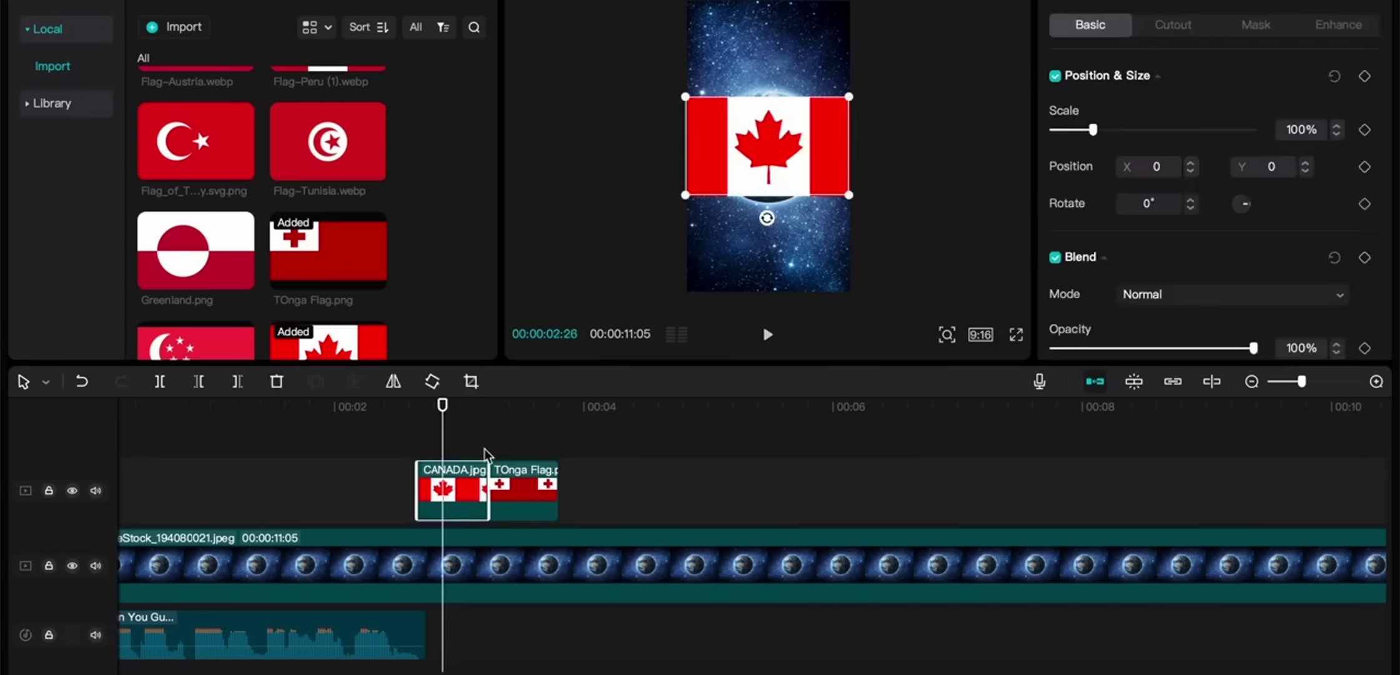
click(1147, 13)
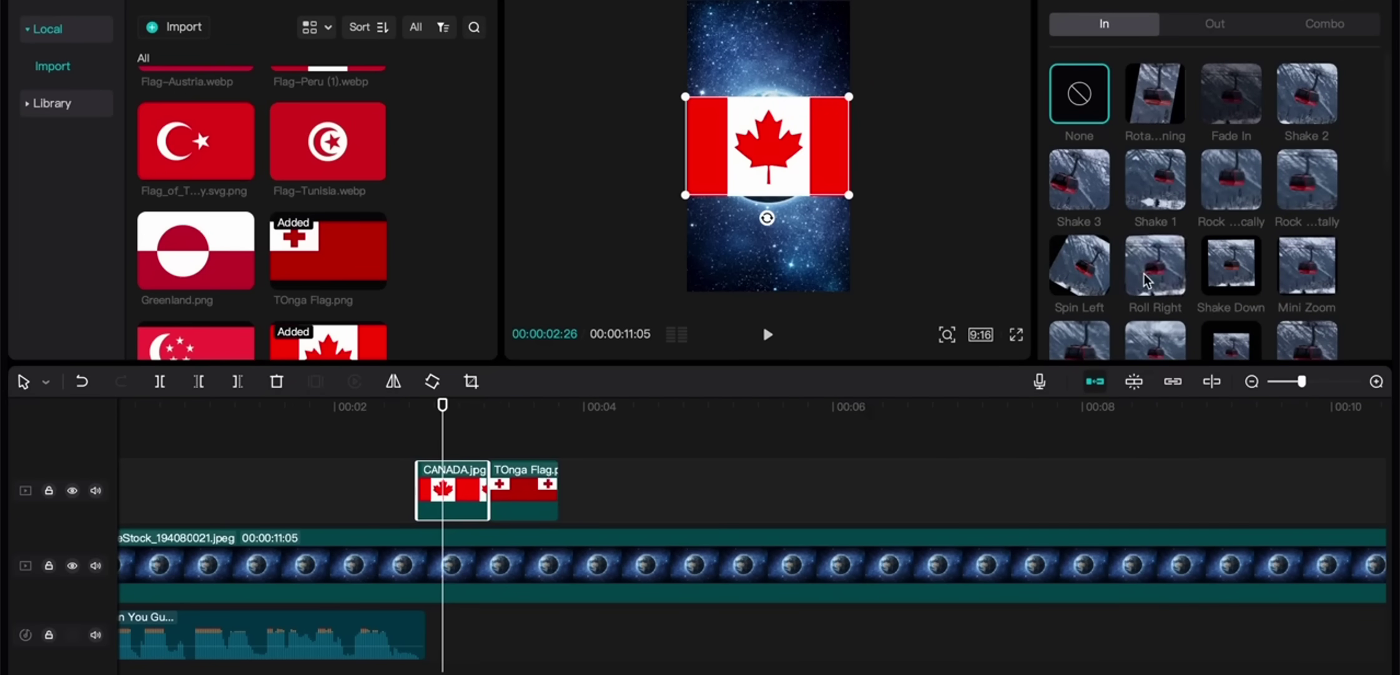
scroll(1147, 280, down, 2)
scroll(1146, 280, down, 2)
click(1159, 259)
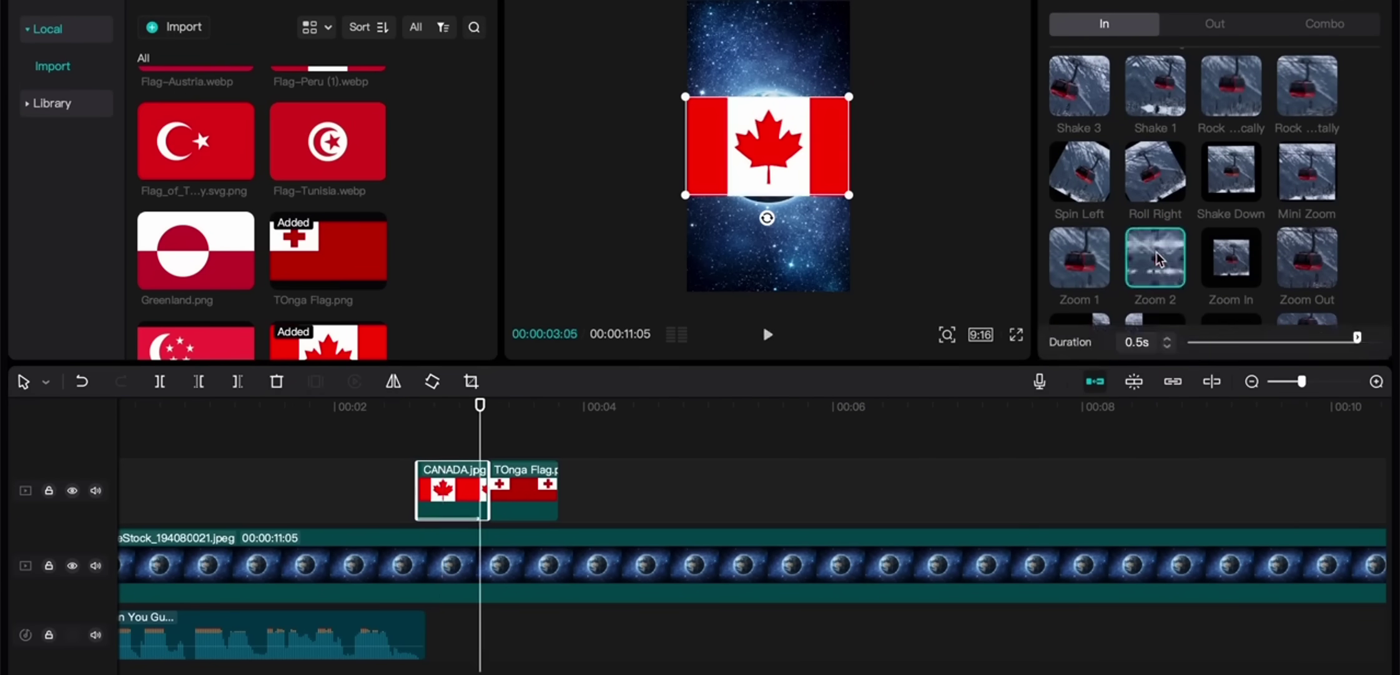
scroll(1158, 220, down, 5)
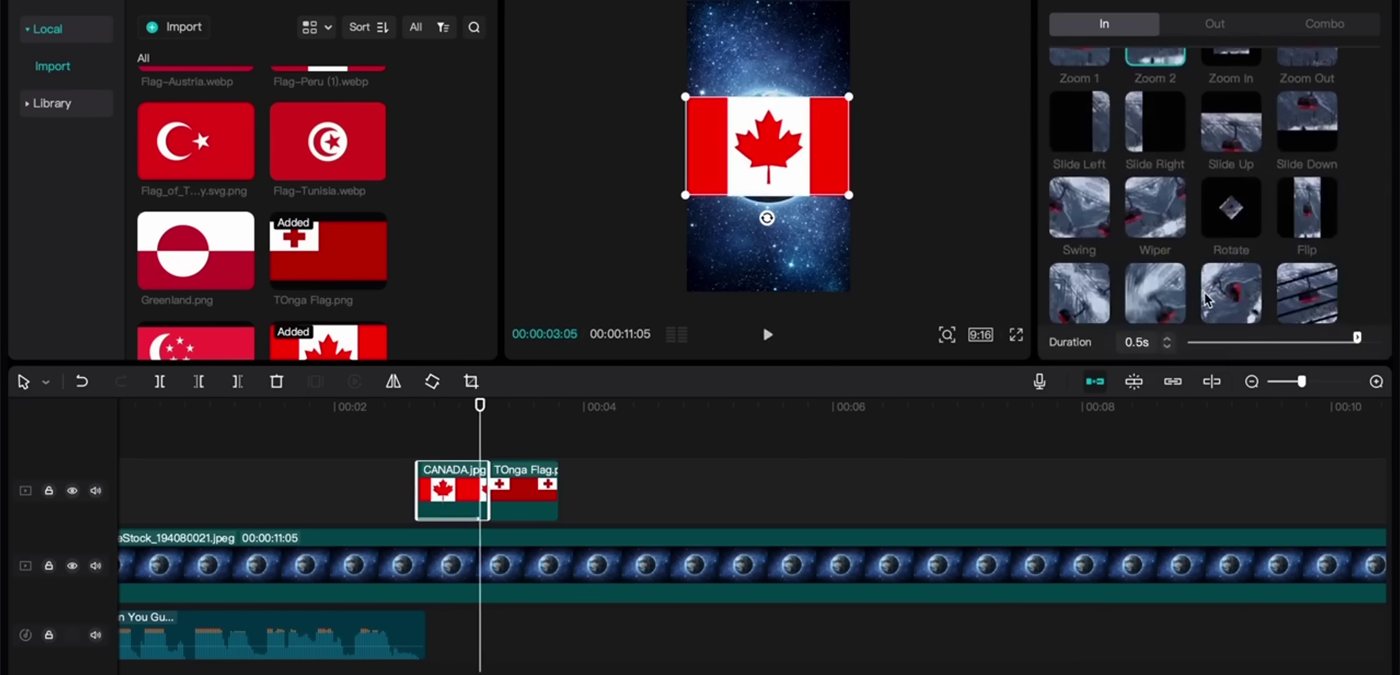
scroll(1158, 220, down, 6)
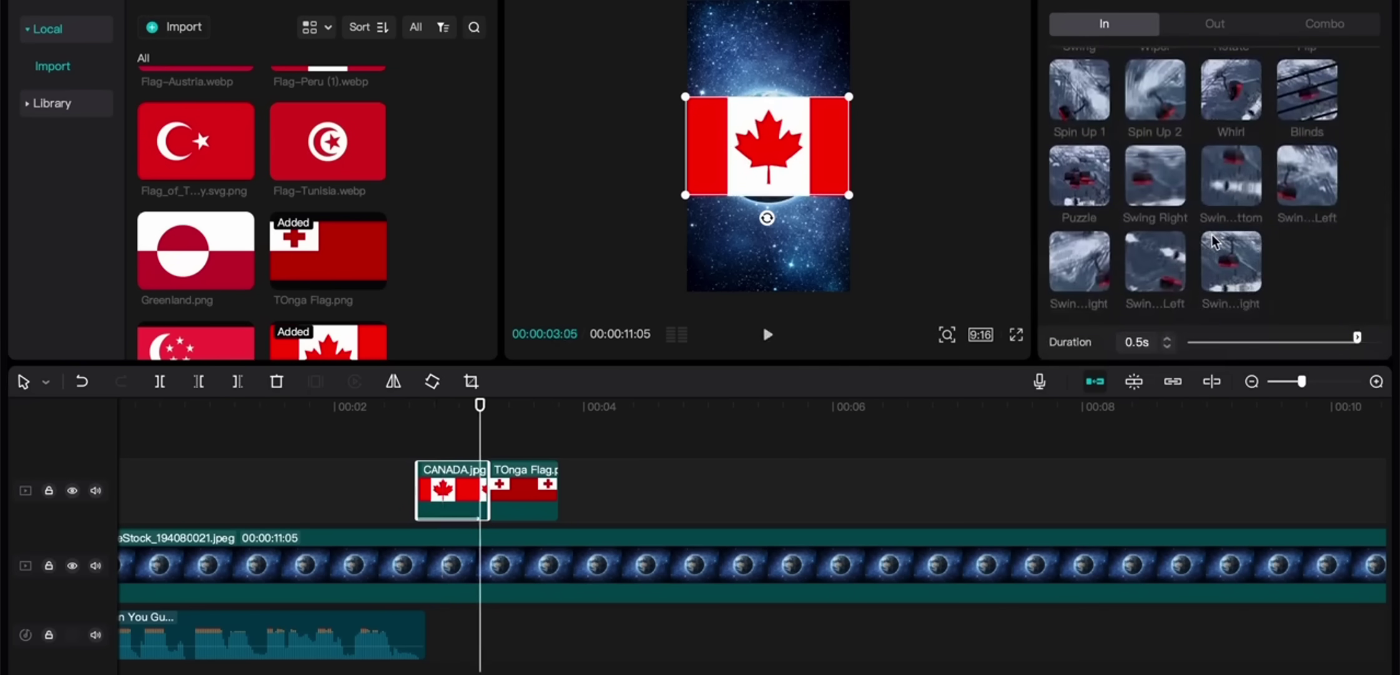
scroll(1214, 242, up, 6)
scroll(1213, 242, up, 5)
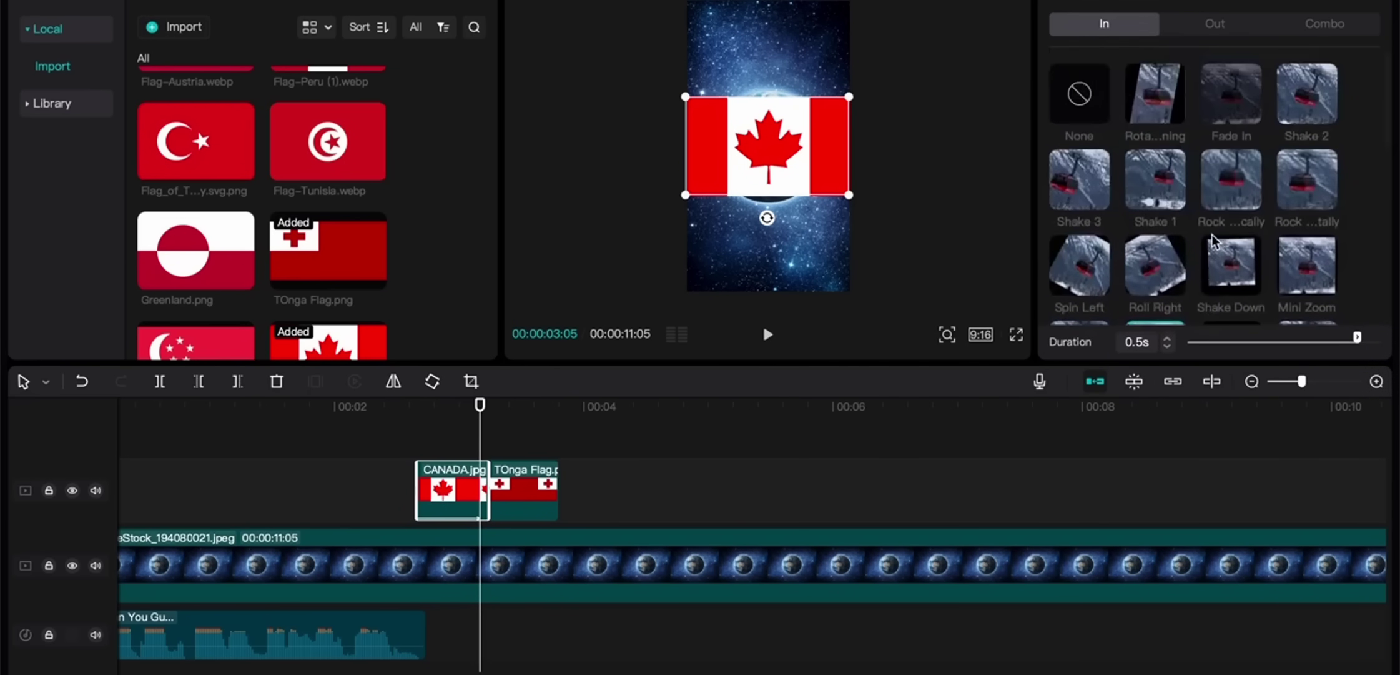
scroll(1230, 100, down, 6)
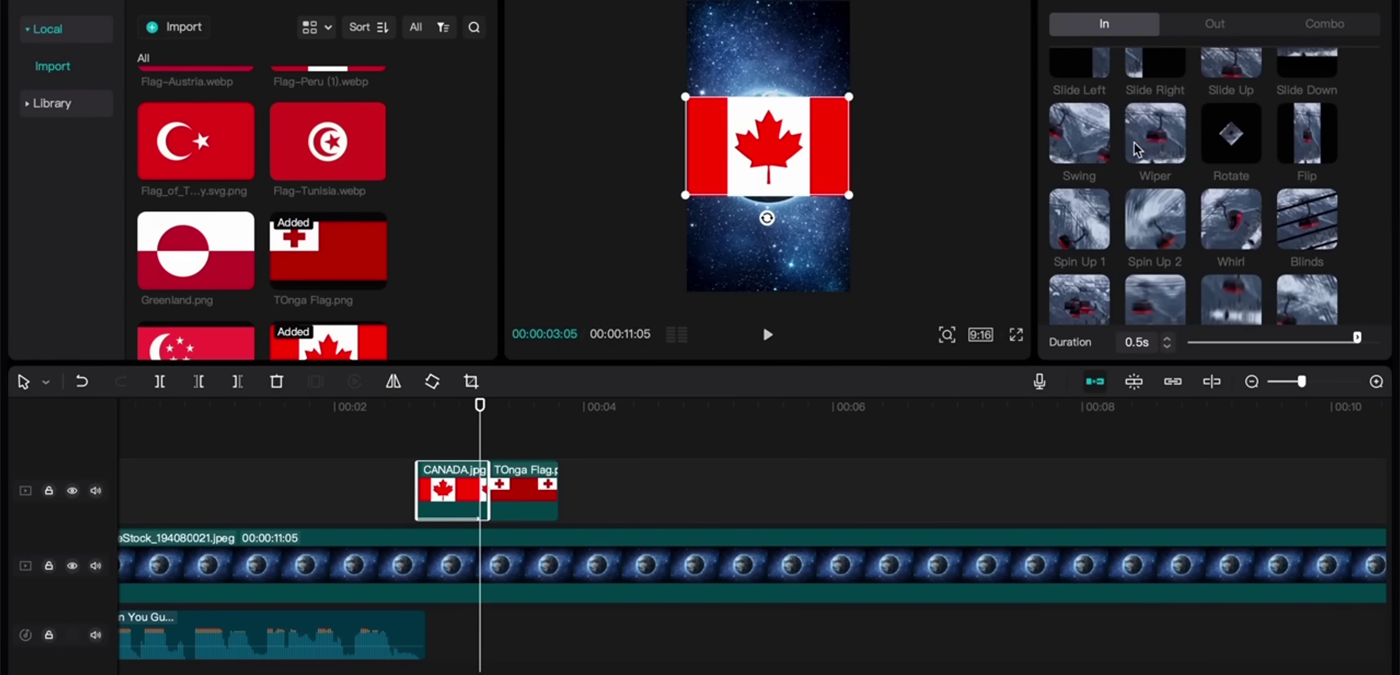
click(1152, 152)
click(1086, 132)
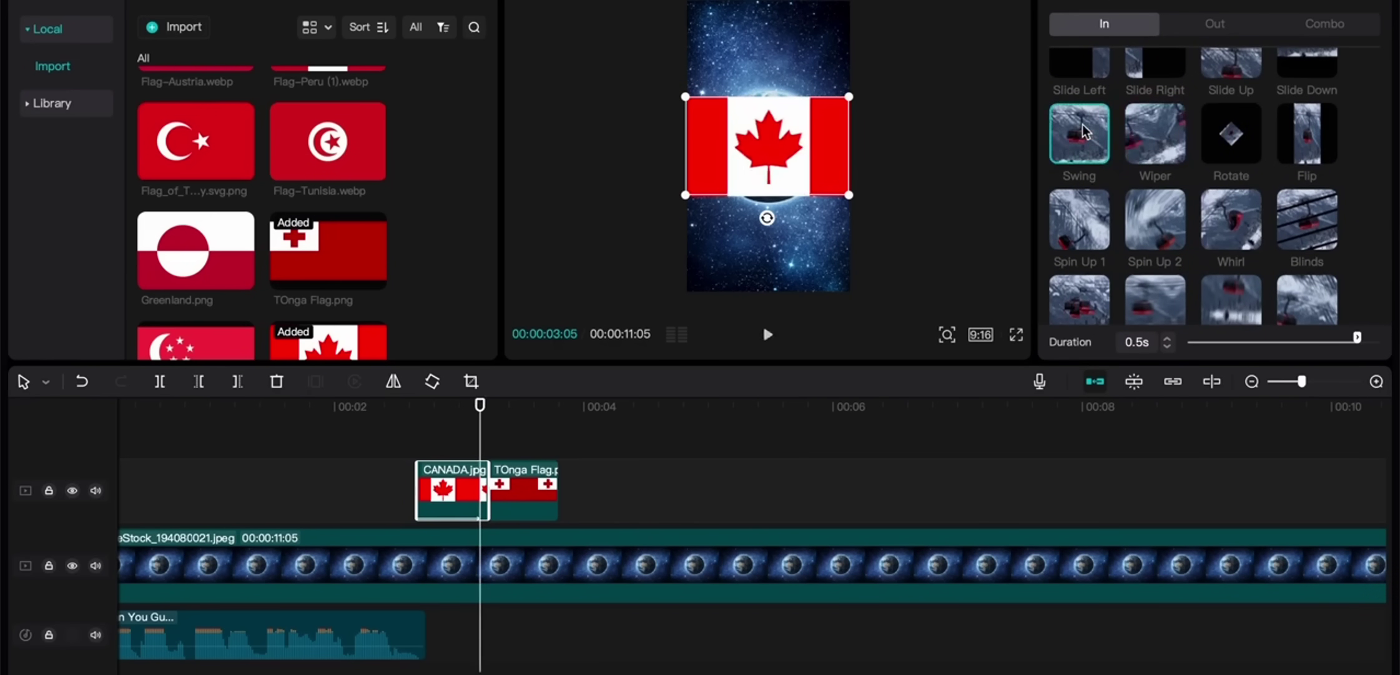
Step: Apply the Slide Right entrance animation to the Canada flag clip with a 0.3 s duration and play it back
scroll(1112, 132, up, 1)
click(1163, 134)
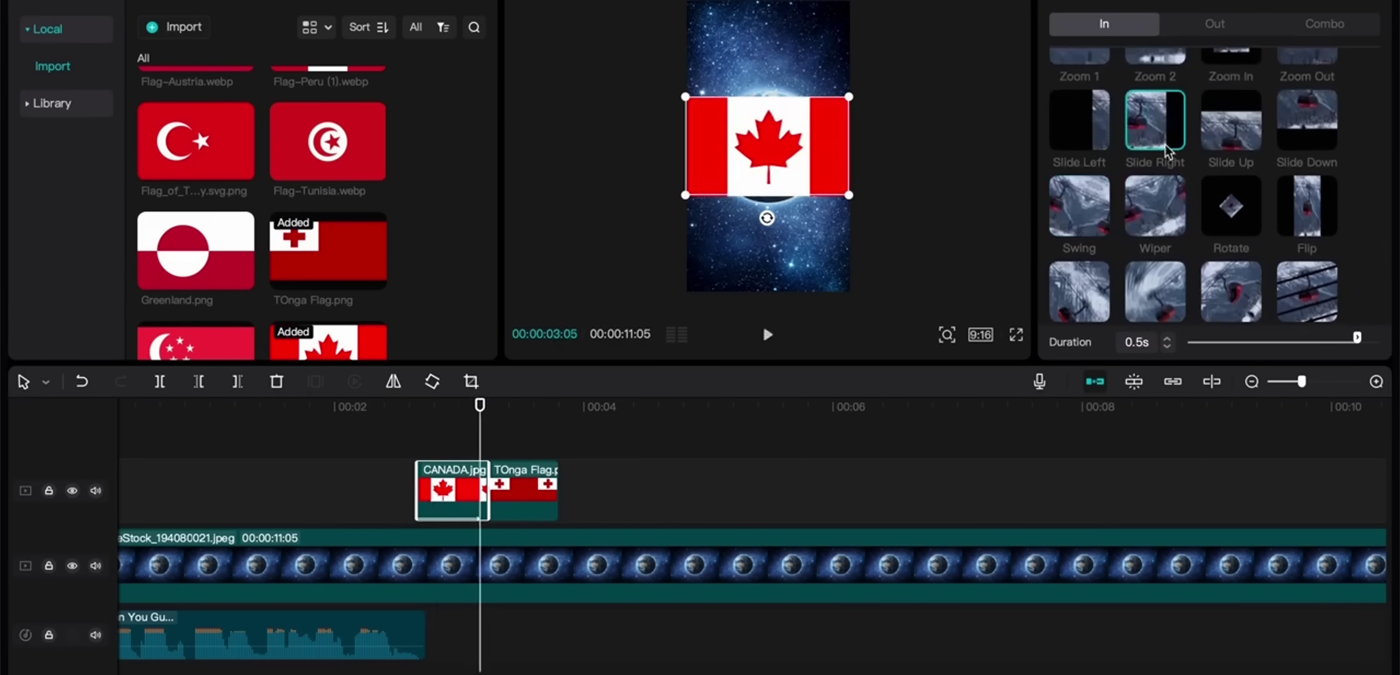
click(1227, 339)
click(1261, 340)
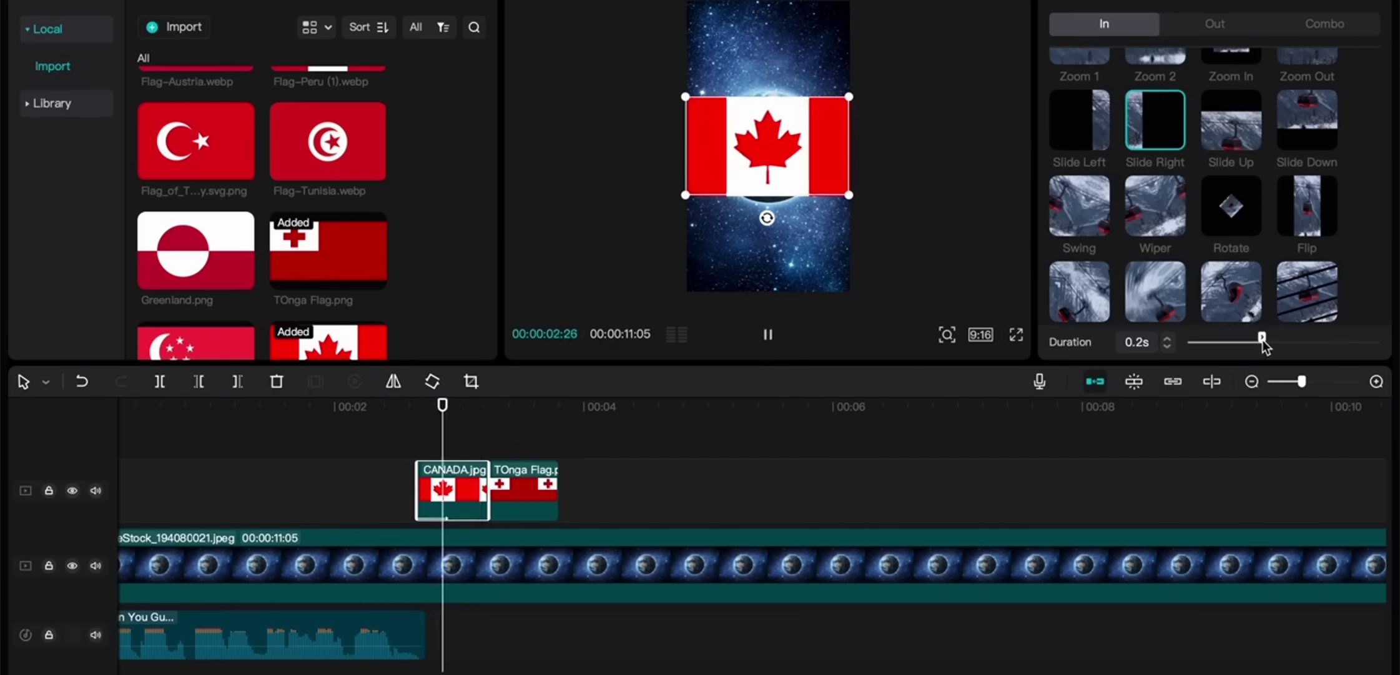
key(space)
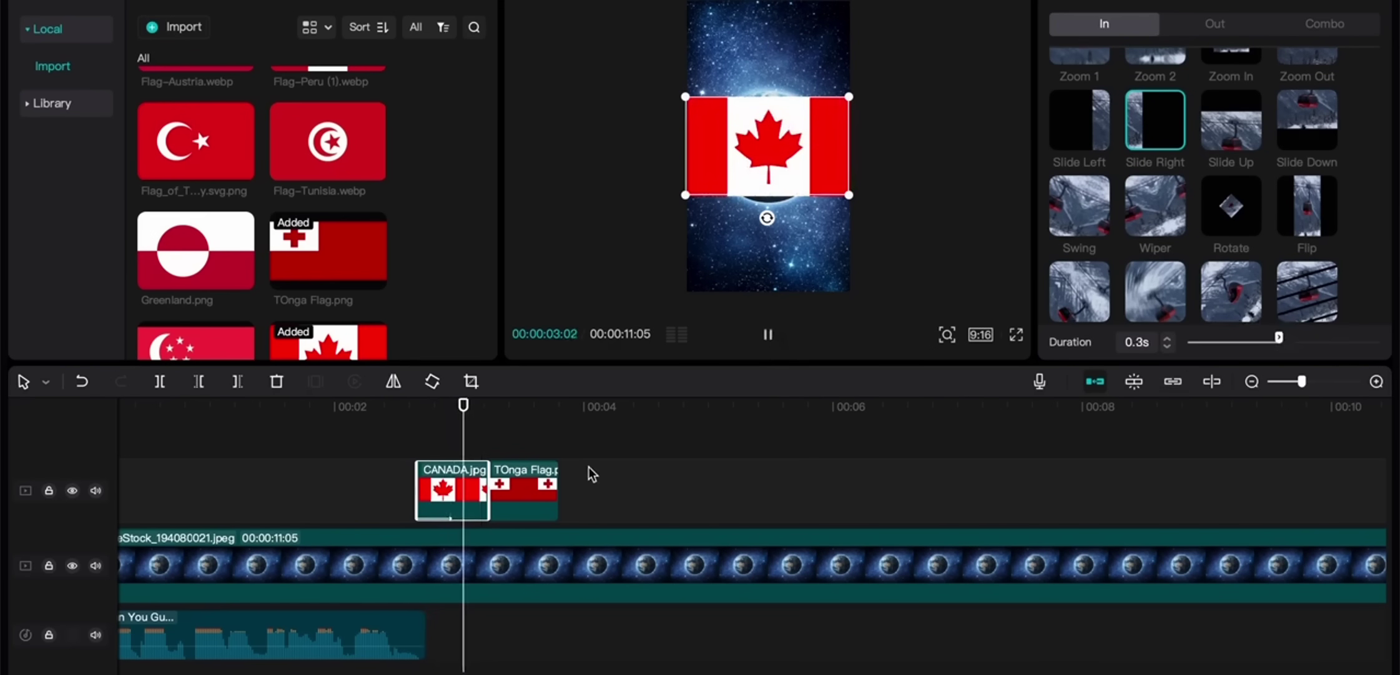
key(space)
click(447, 409)
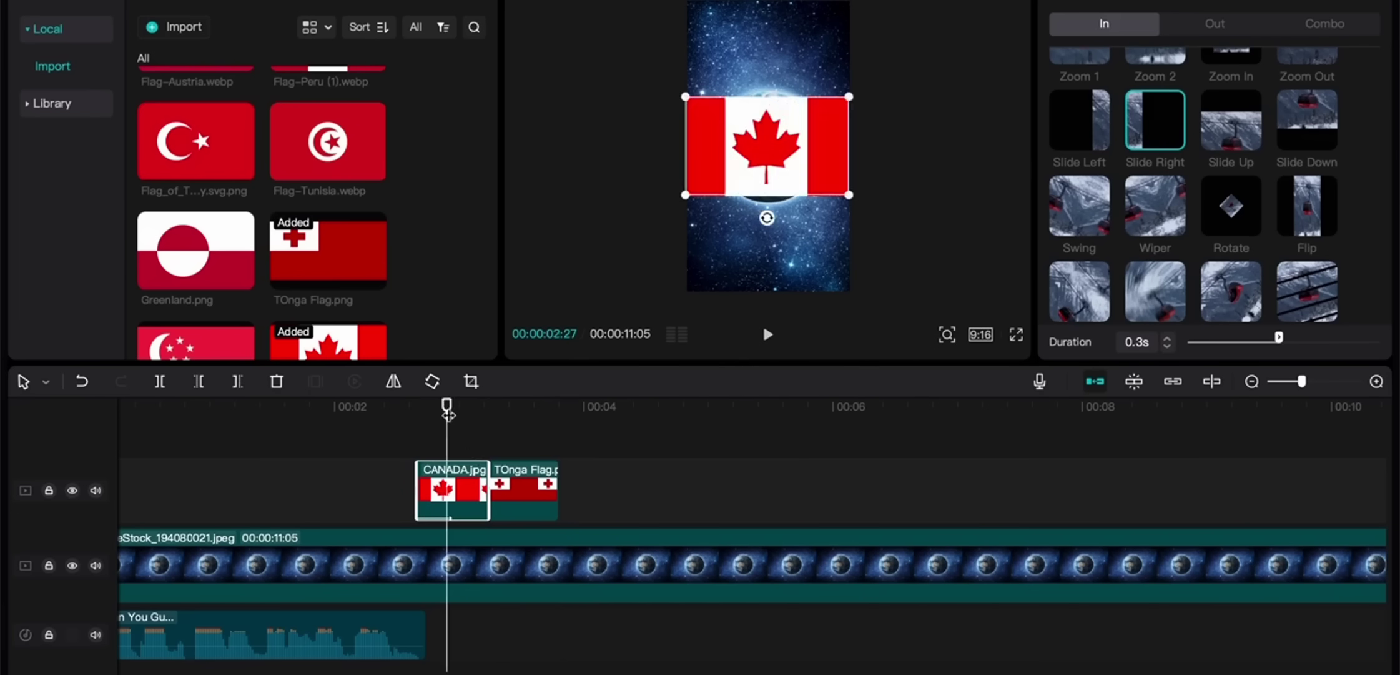
key(space)
Step: Paste another Canada flag clip after the Tonga clip at 00:00:03:24 and replace it with Singapore FLAG.jpeg, using the original video effect
drag(554, 407, 557, 408)
key(ctrl+v)
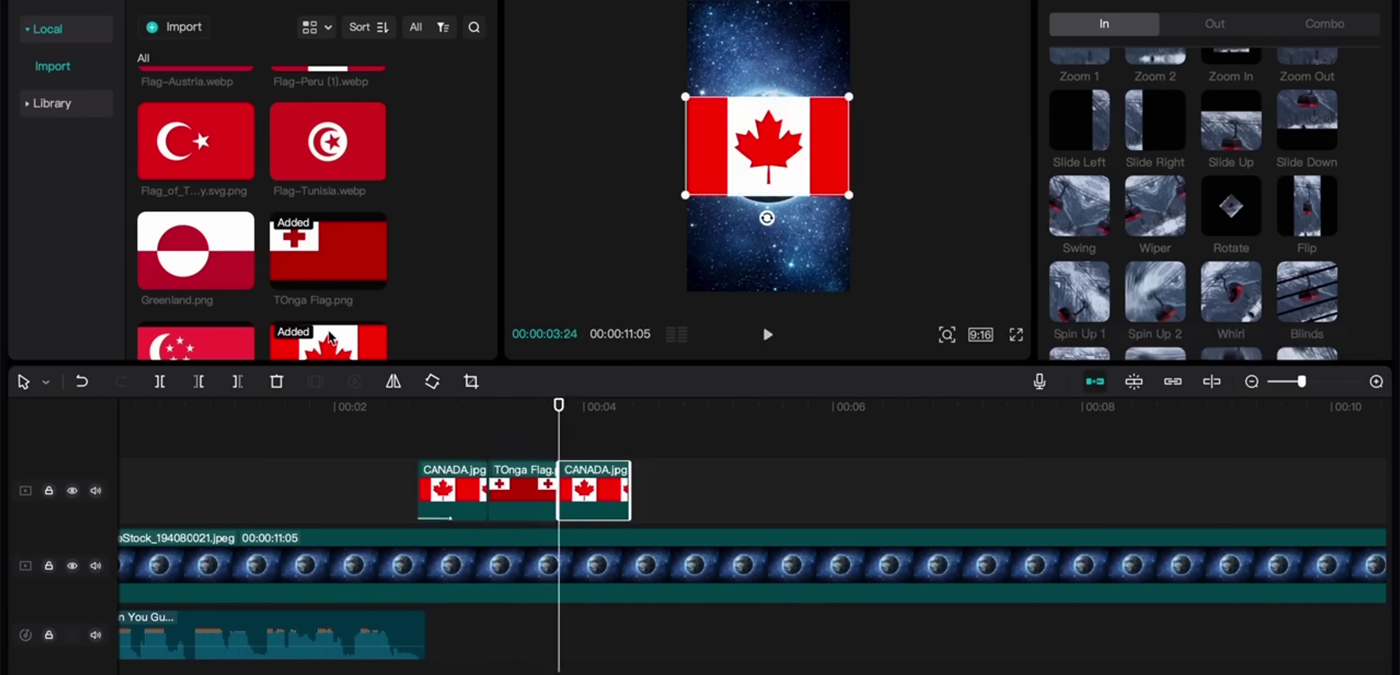
scroll(199, 263, down, 1)
scroll(198, 263, up, 5)
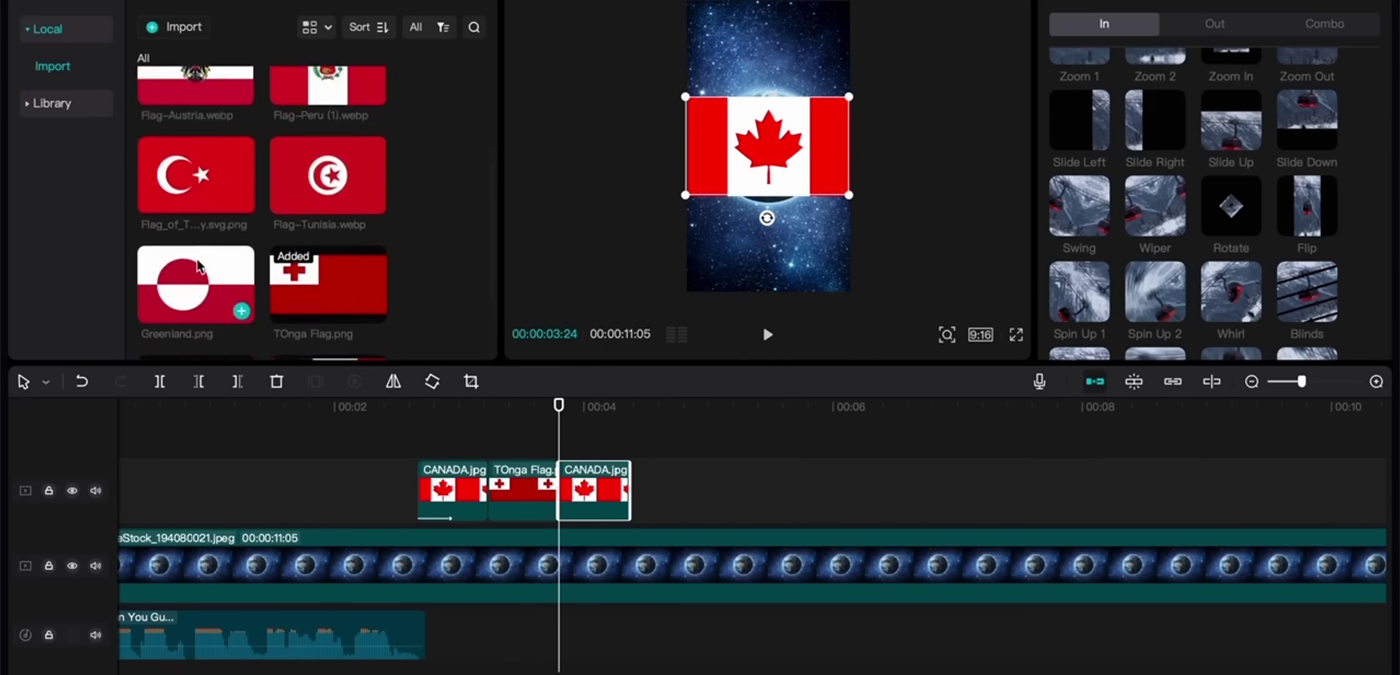
scroll(197, 260, down, 5)
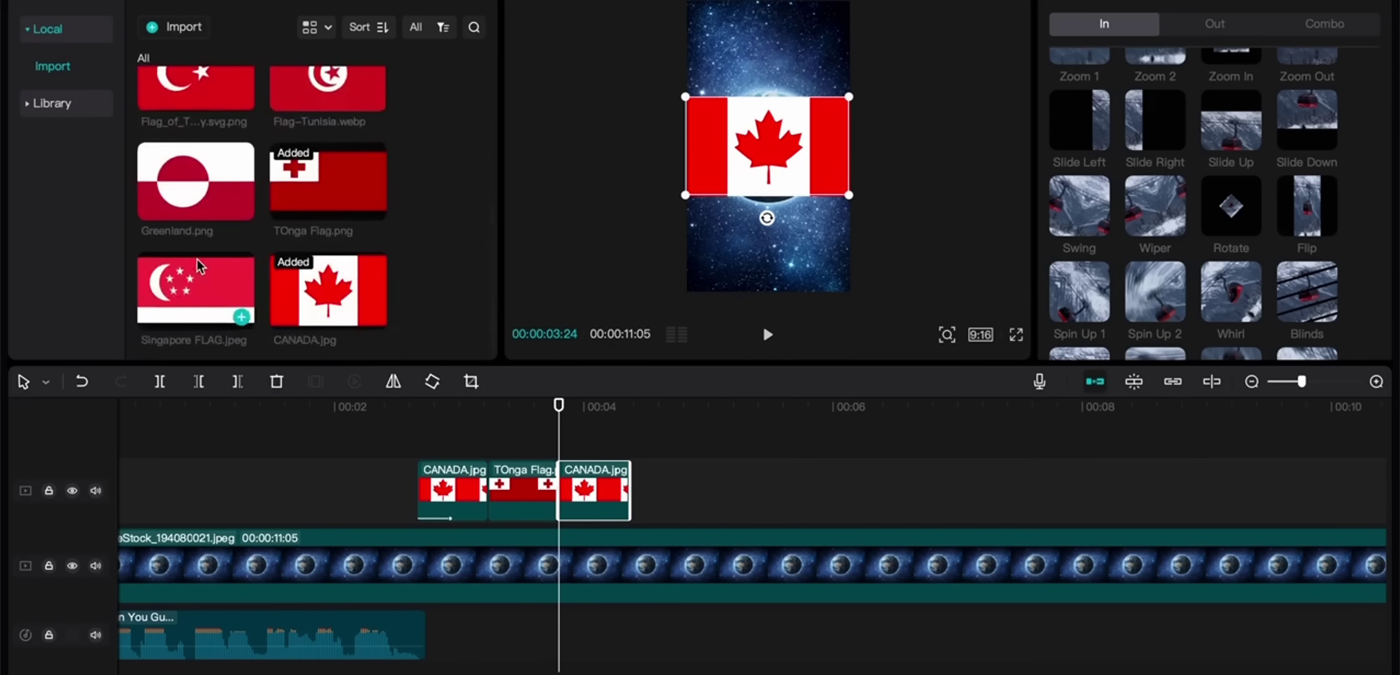
drag(195, 293, 625, 484)
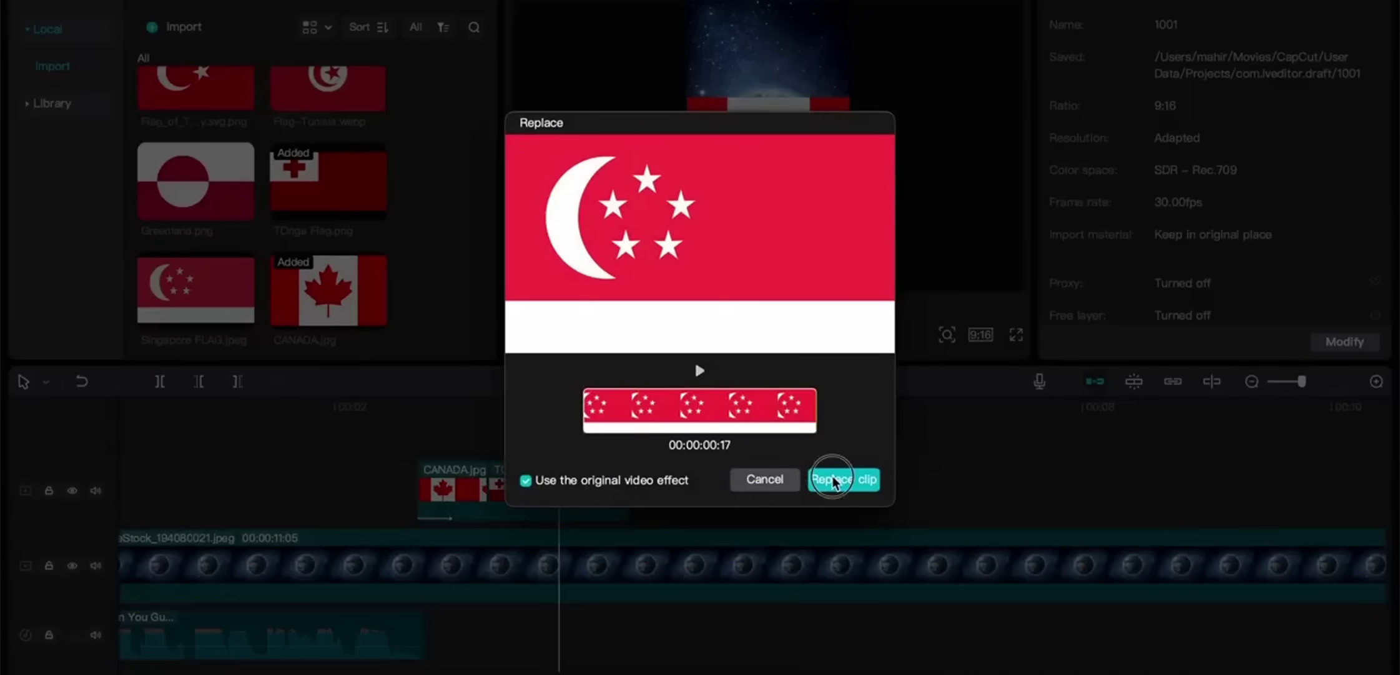
click(833, 479)
click(625, 411)
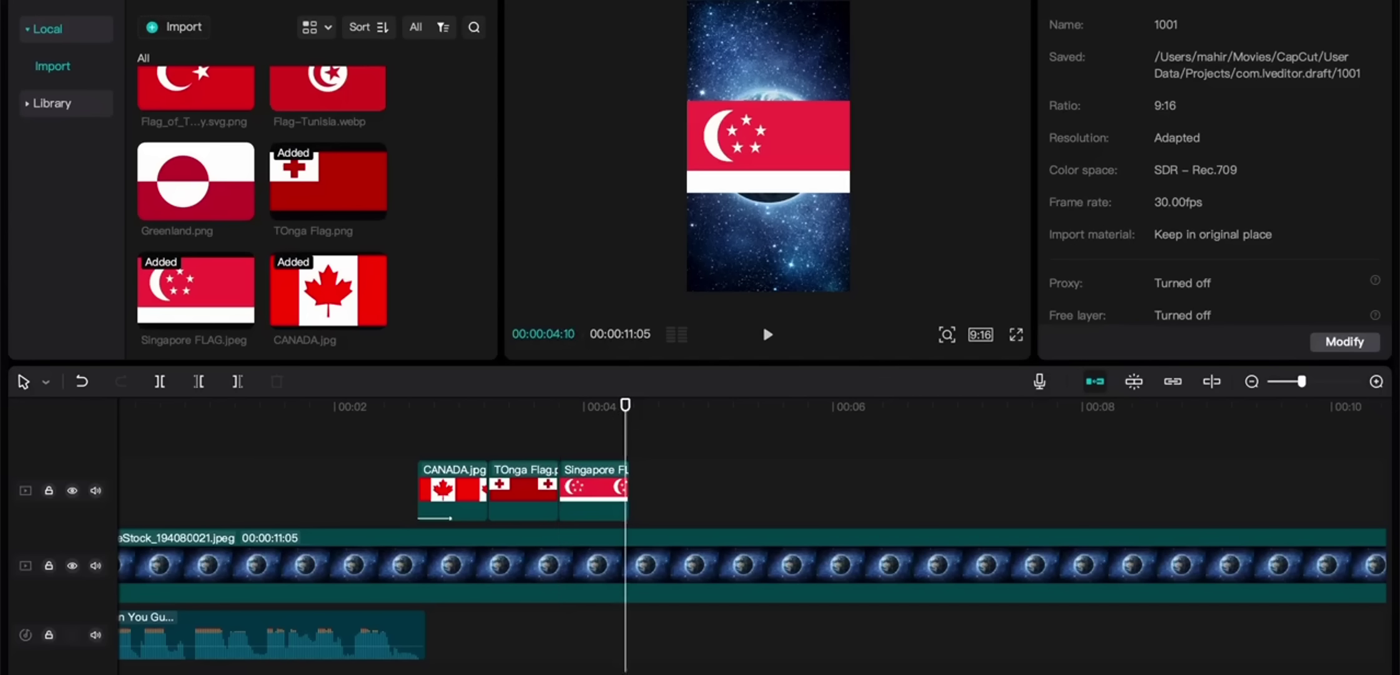
Step: Paste a Canada flag clip after the Singapore clip at 00:00:04:11 and replace it with Greenland.png, using the original video effect
drag(623, 416, 630, 416)
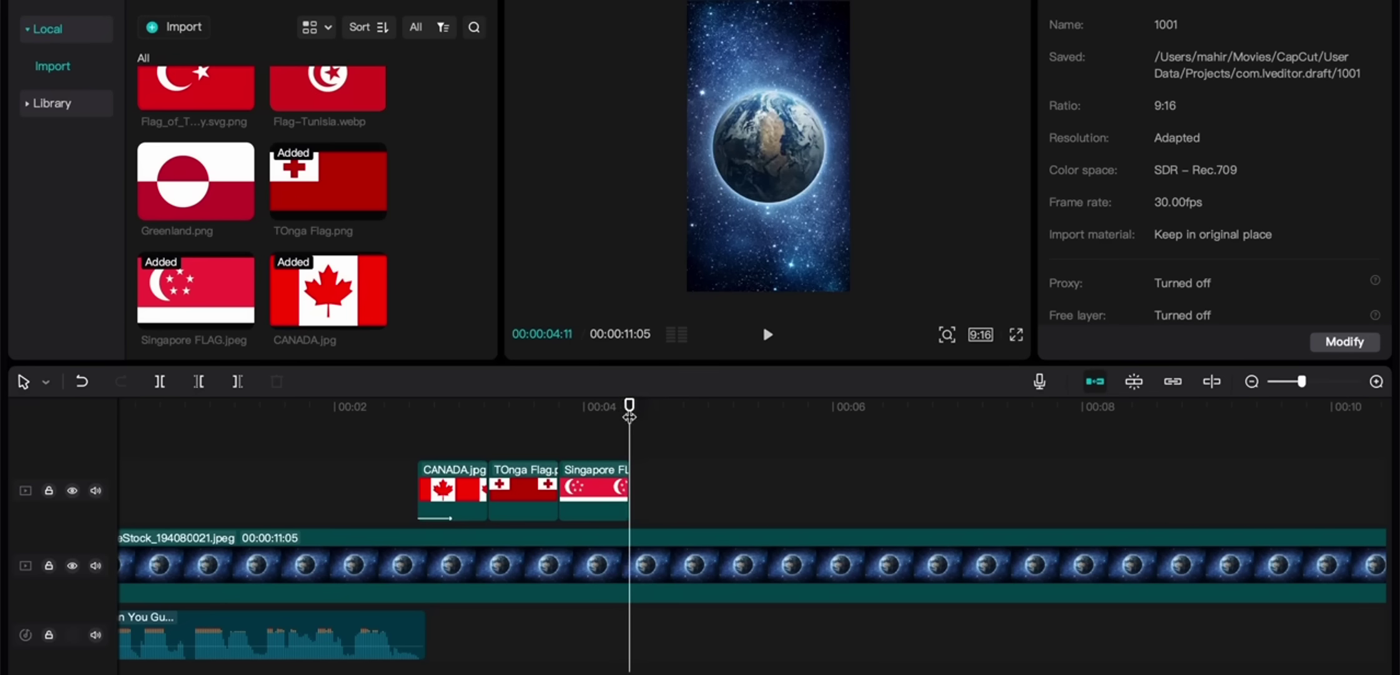
key(super+v)
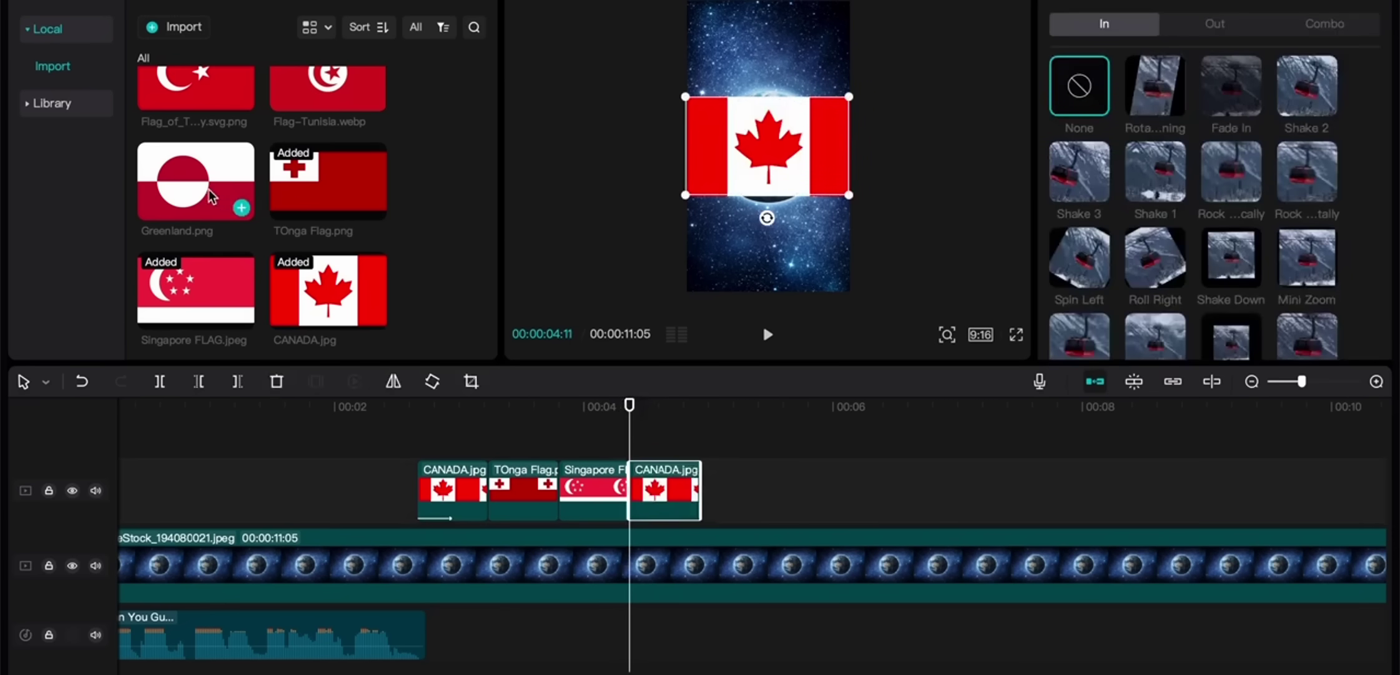
drag(211, 196, 712, 509)
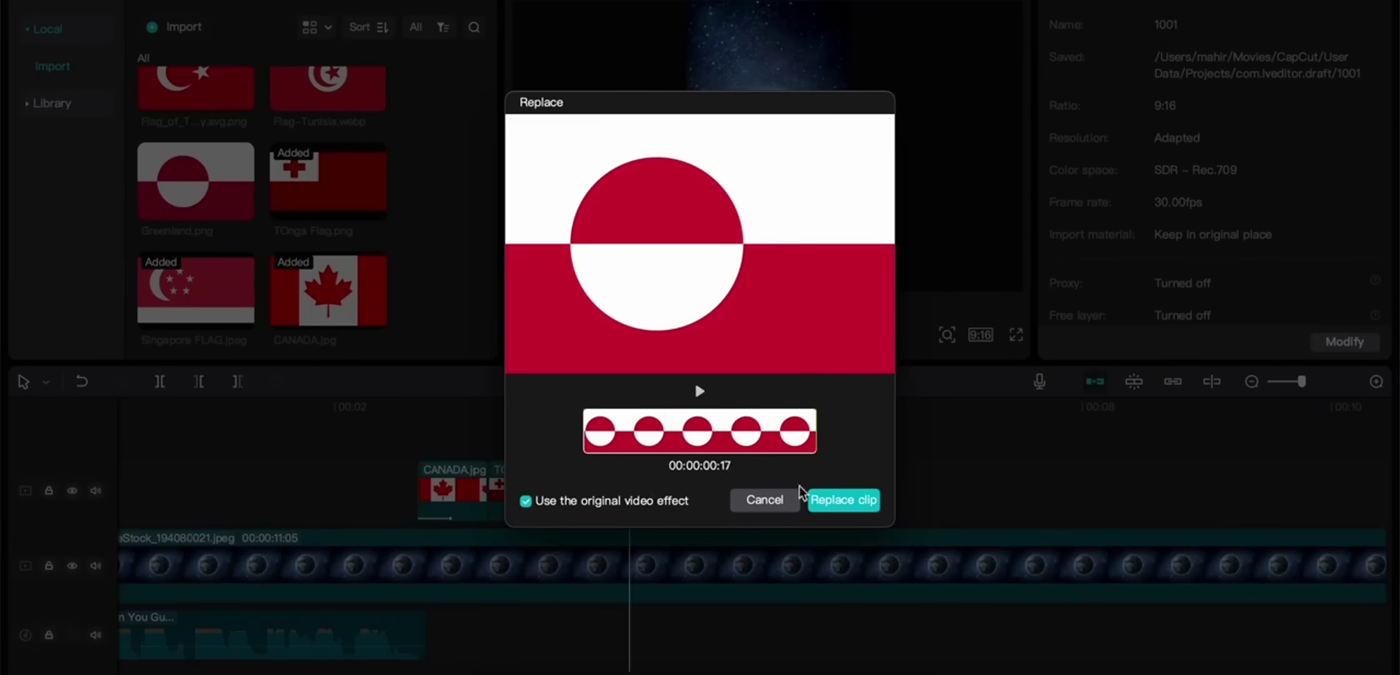
click(840, 500)
Step: Paste a Canada flag clip after the Greenland clip at 00:00:04:28 and replace it with Flag-Tunisia.webp, using the original video effect
drag(704, 406, 696, 409)
scroll(647, 419, up, 5)
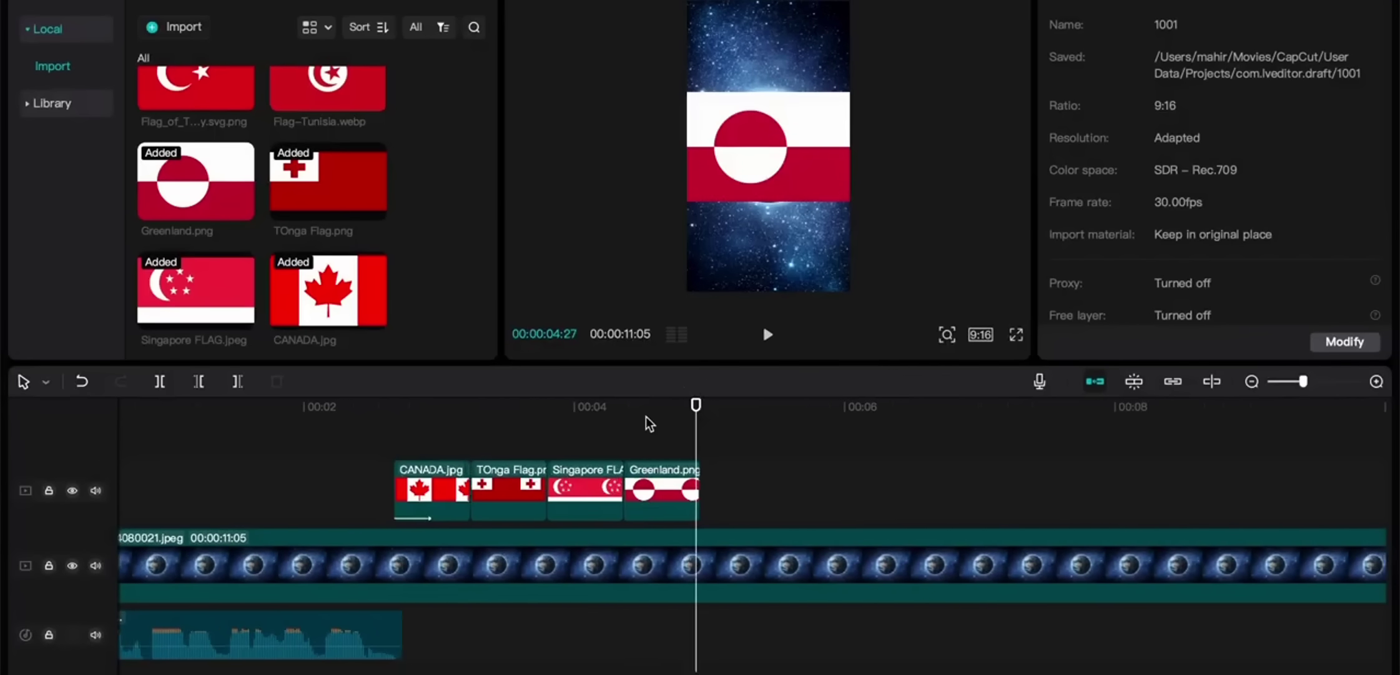
click(685, 418)
click(712, 422)
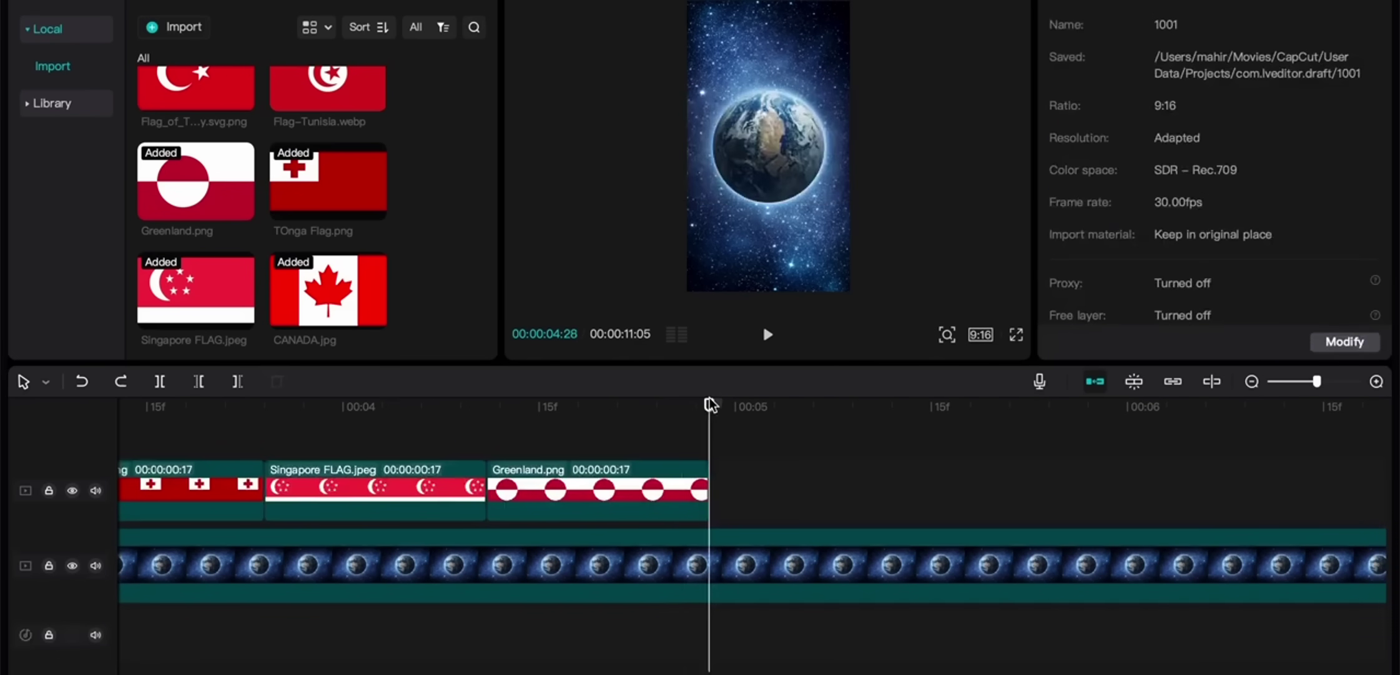
key(super+shift+z)
scroll(310, 286, up, 2)
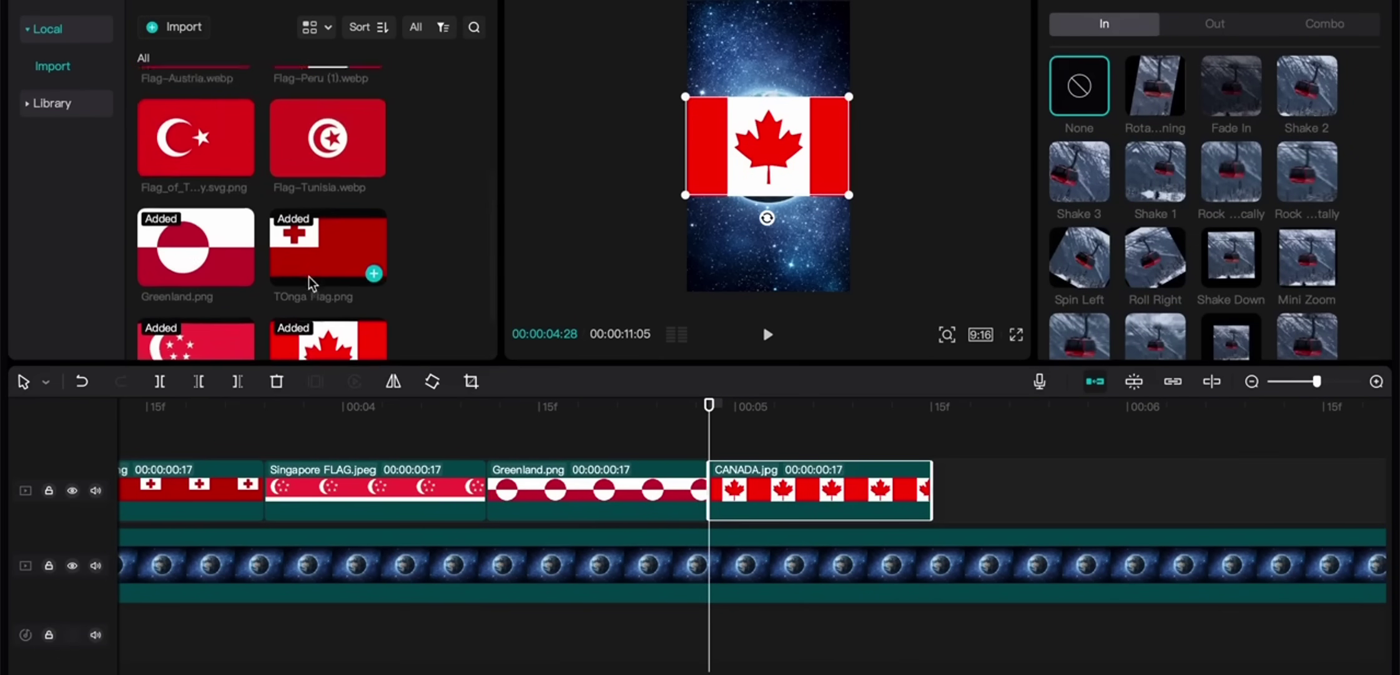
drag(350, 153, 780, 493)
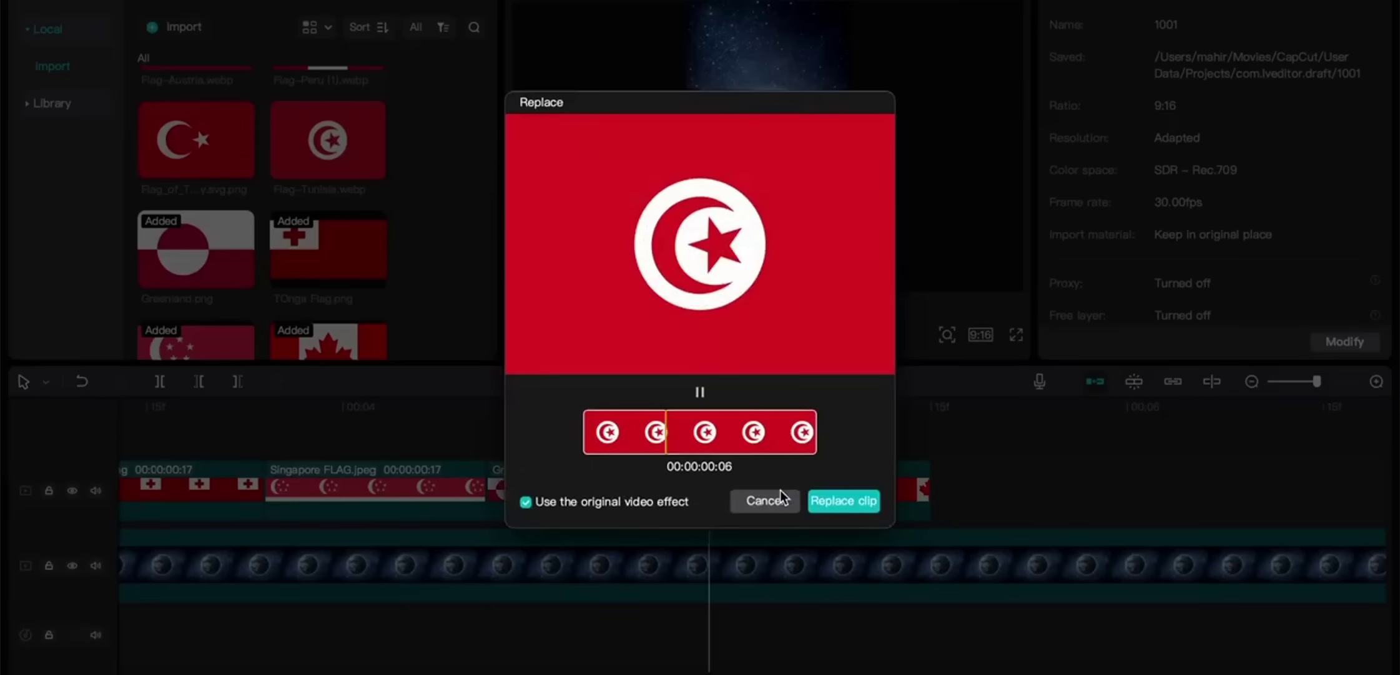
click(849, 502)
Step: Paste a Canada flag clip after the Tunisia clip at 00:00:05:15 and replace it with Flag_of_Turkey.svg.png, using the original video effect
click(931, 406)
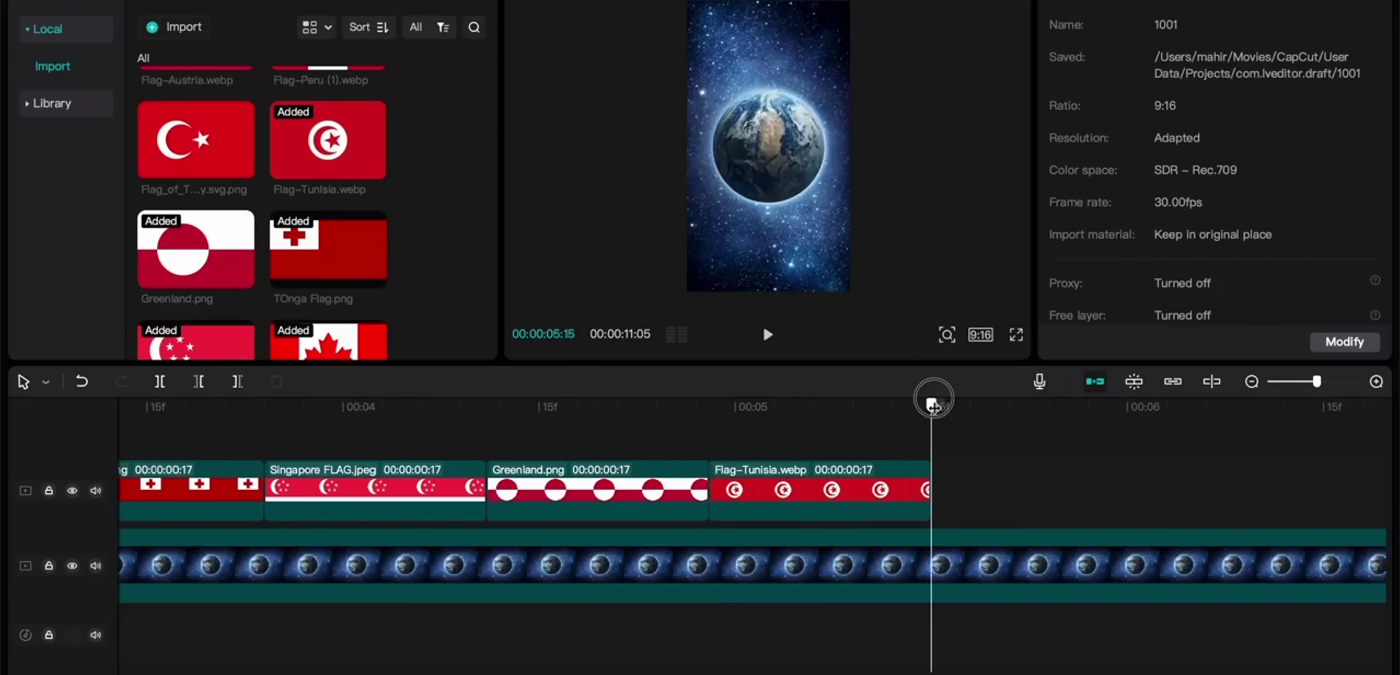
key(super+z)
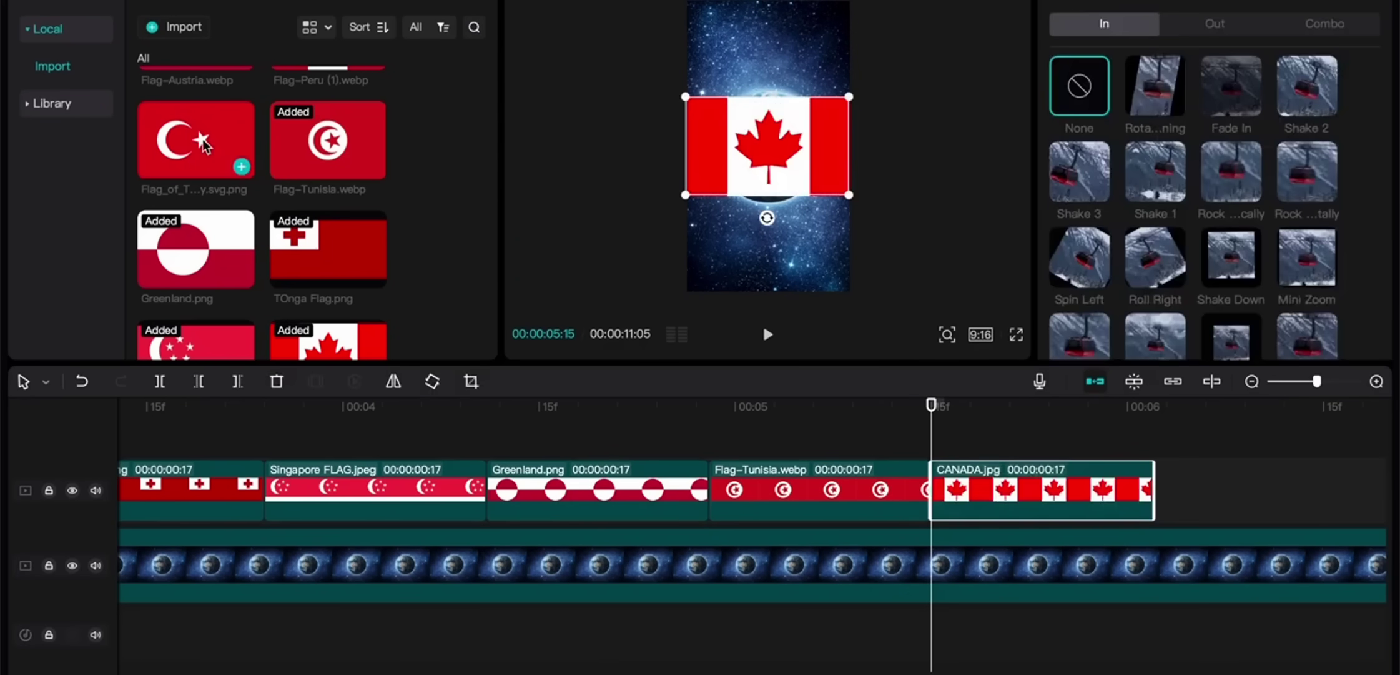
drag(214, 139, 985, 487)
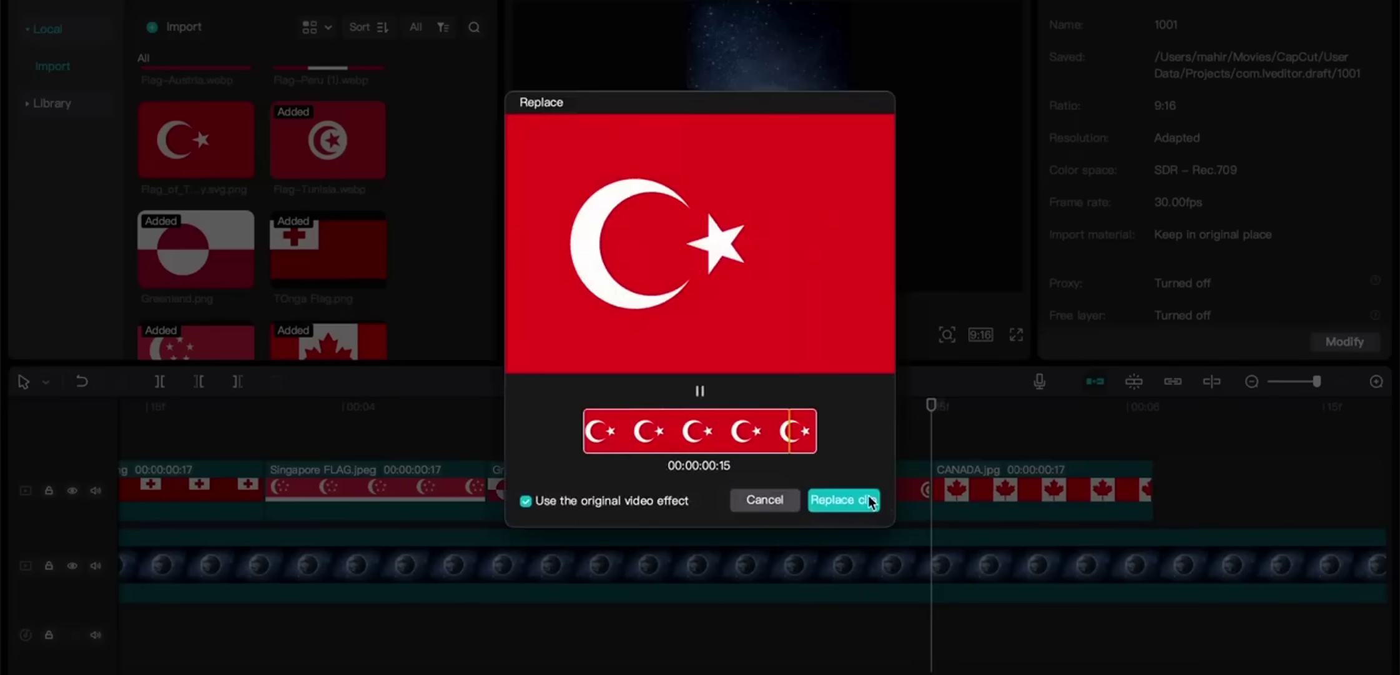
click(856, 500)
Step: Paste a Canada flag clip after the Turkey clip at 00:00:06:02 and replace it with Flag-Peru (1).webp
scroll(868, 509, right, 5)
scroll(865, 505, down, 1)
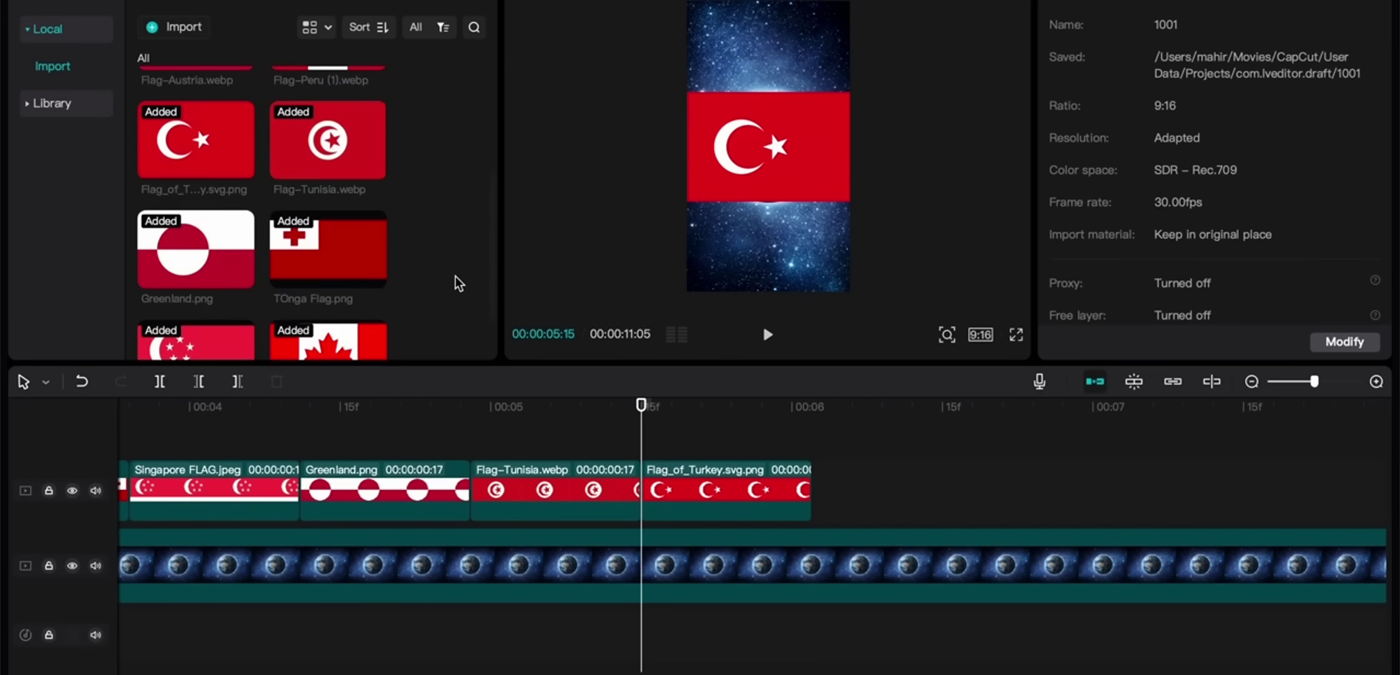
scroll(459, 283, up, 2)
click(812, 407)
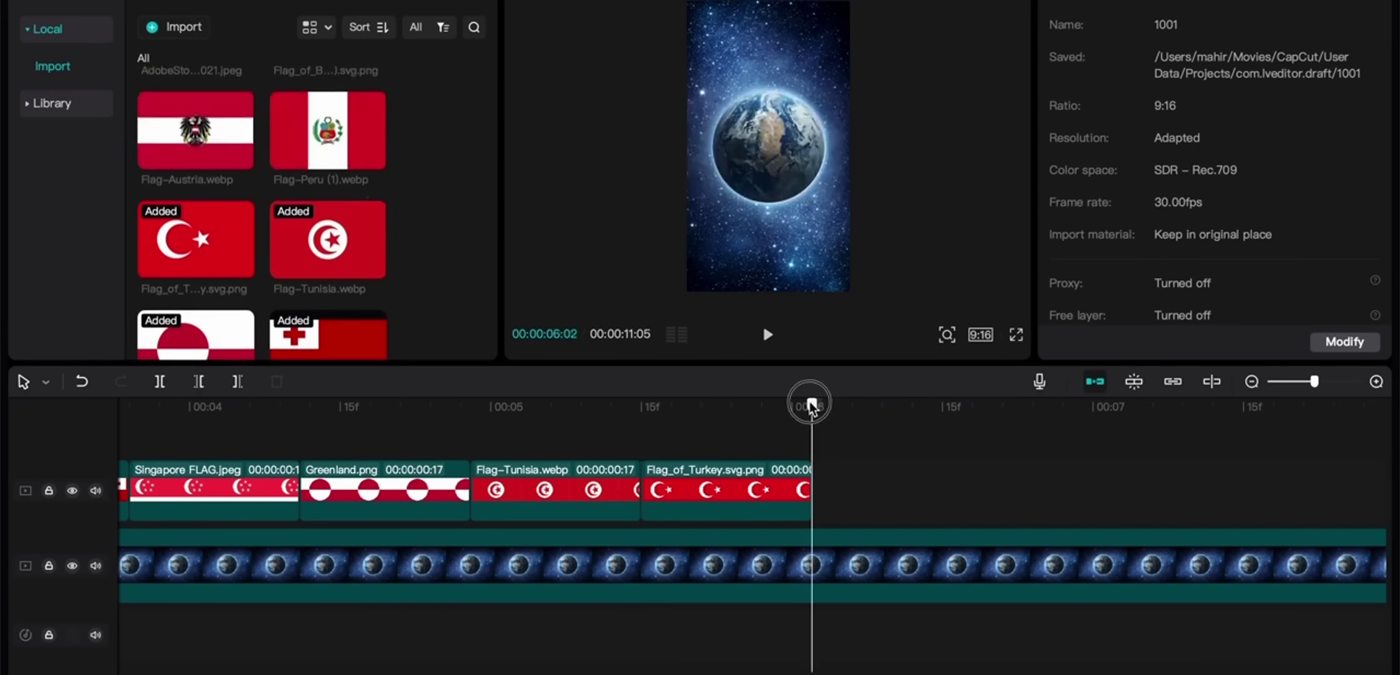
key(super+v)
drag(374, 157, 875, 488)
click(831, 501)
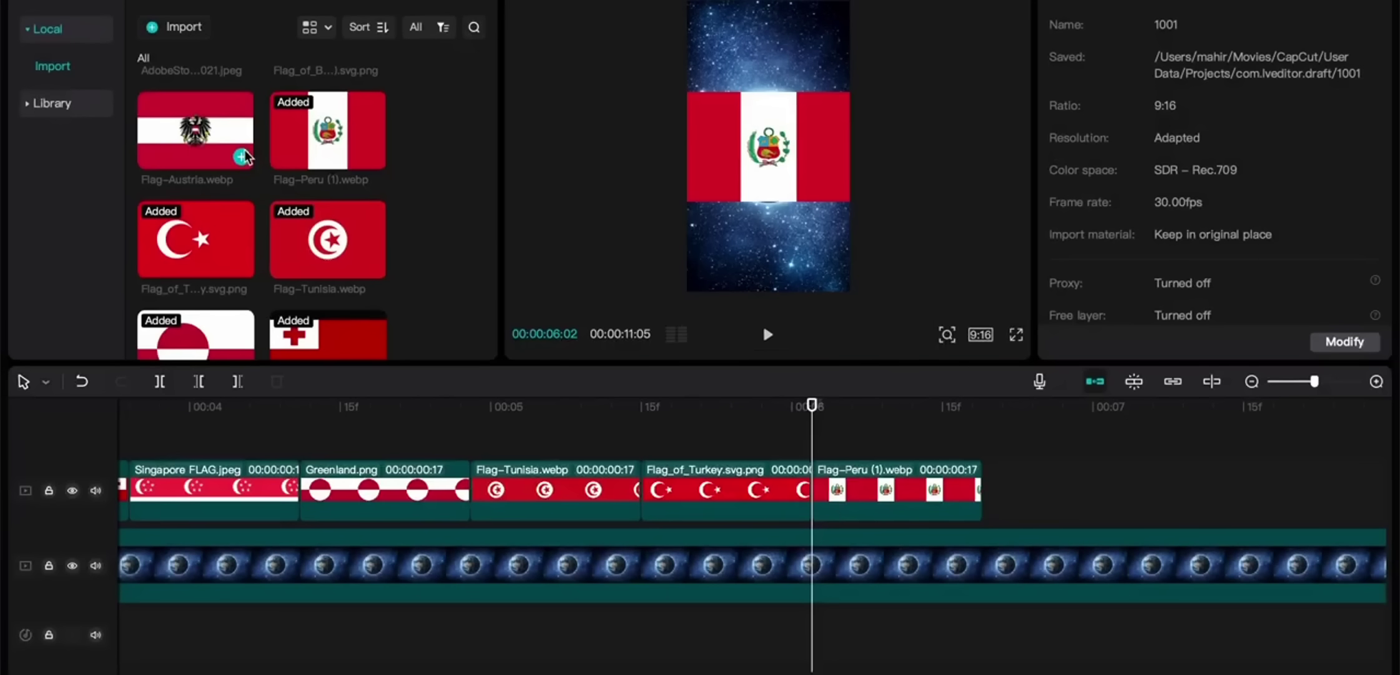
drag(194, 128, 986, 489)
scroll(888, 470, down, 2)
key(Delete)
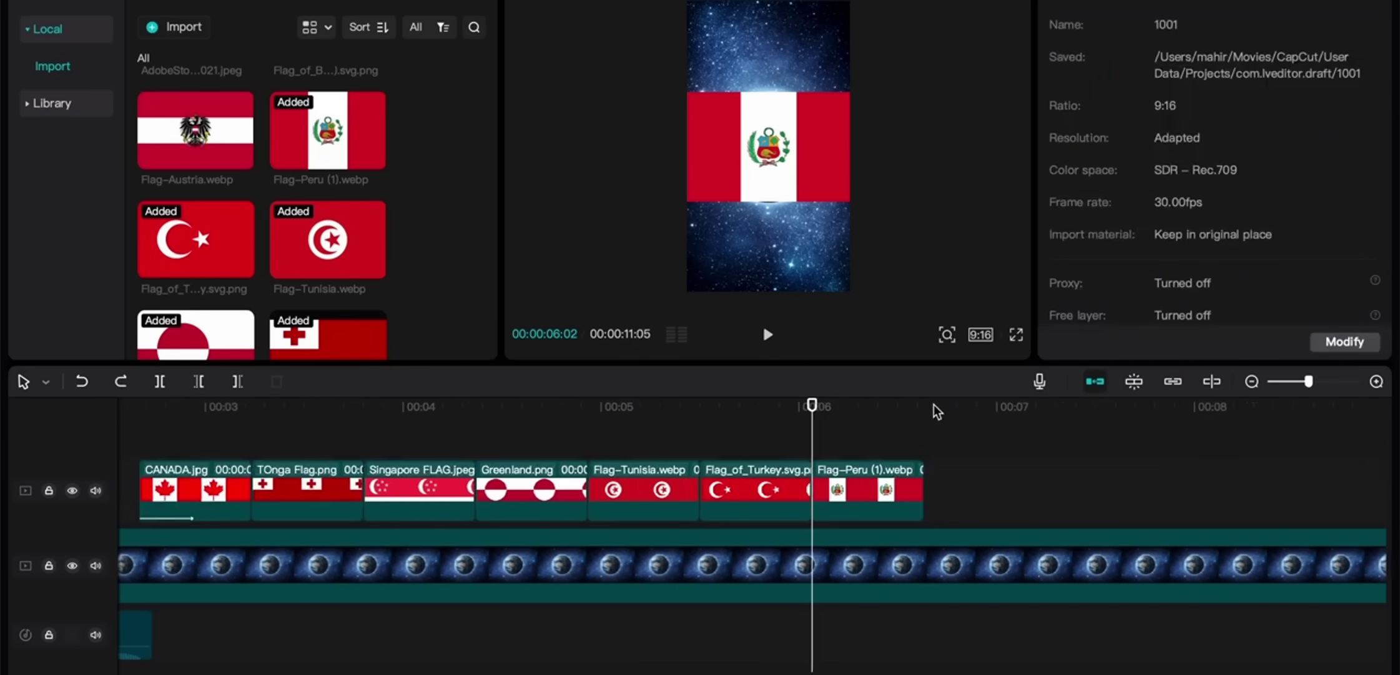
Step: Paste a Canada flag clip after the Peru clip at 00:00:06:19 and replace it with Flag-Austria.webp, using the original video effect
click(925, 406)
key(ctrl+v)
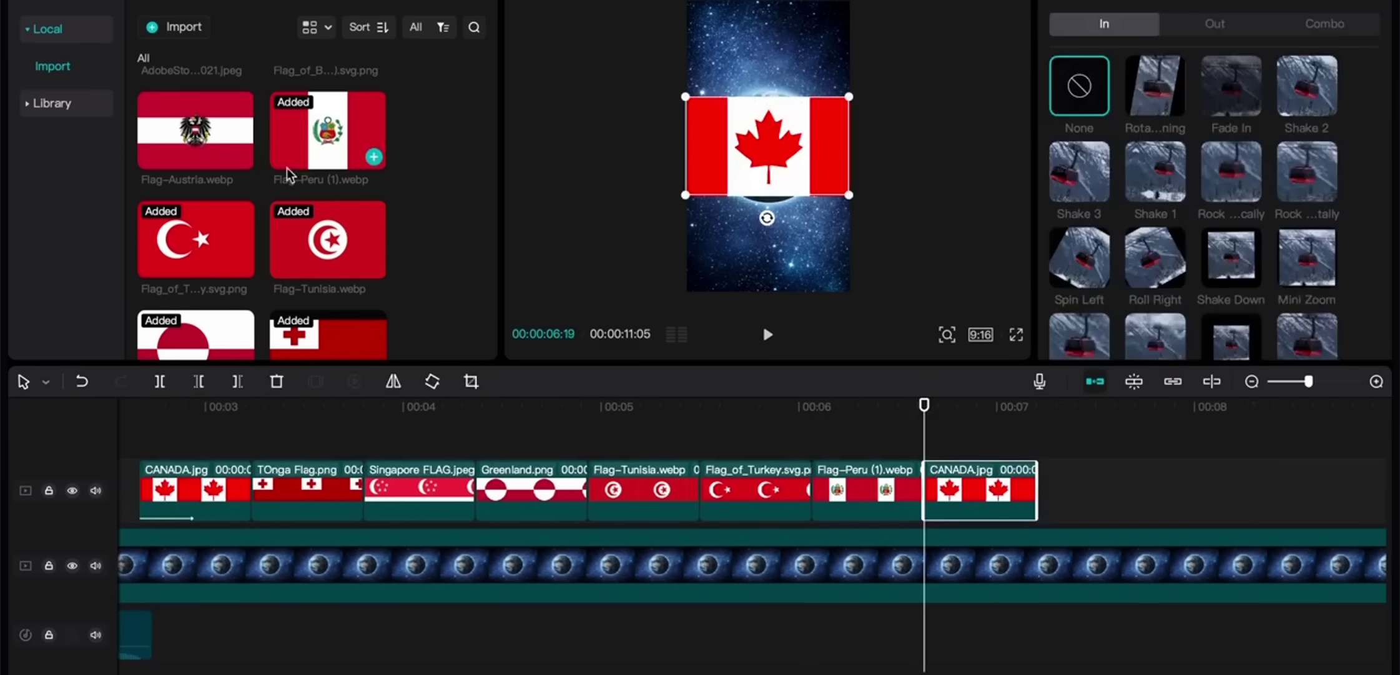
drag(240, 153, 990, 494)
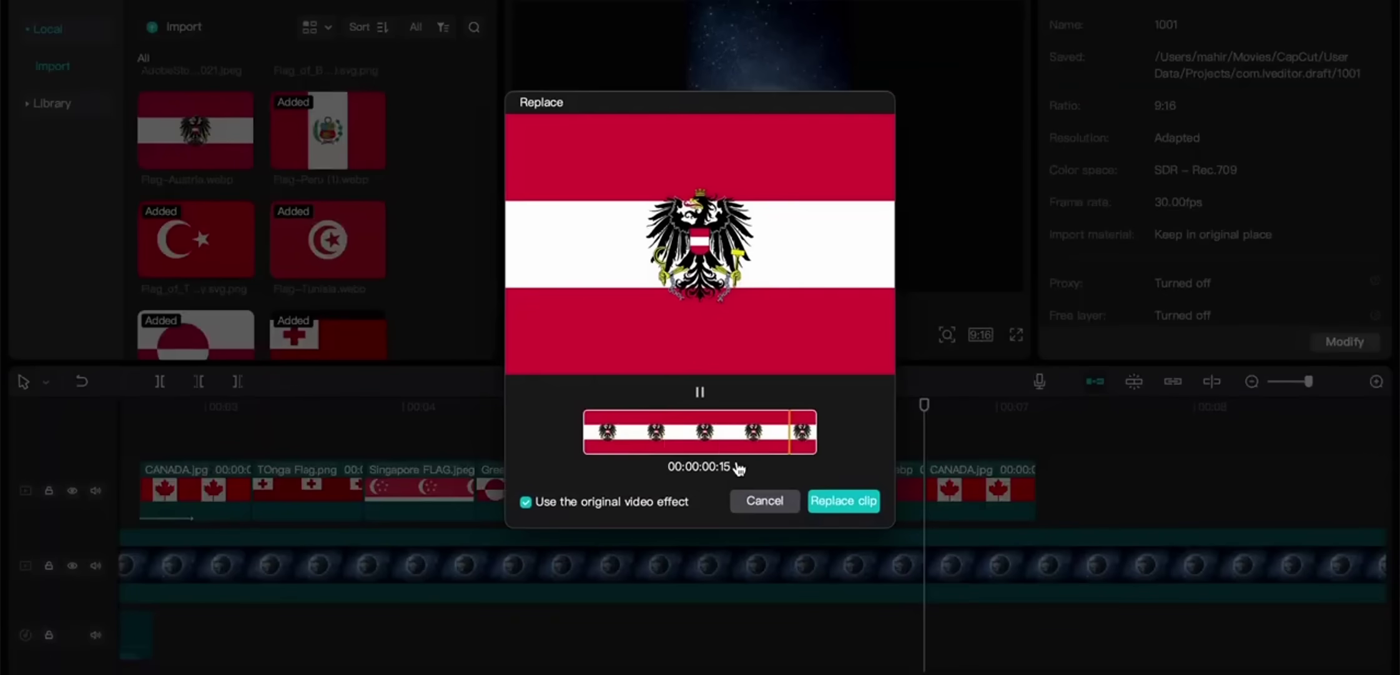
click(843, 500)
Step: Paste a Canada flag clip after the Austria clip at 00:00:07:06 and replace it with the Bahrain flag image, using the original video effect
scroll(451, 234, up, 2)
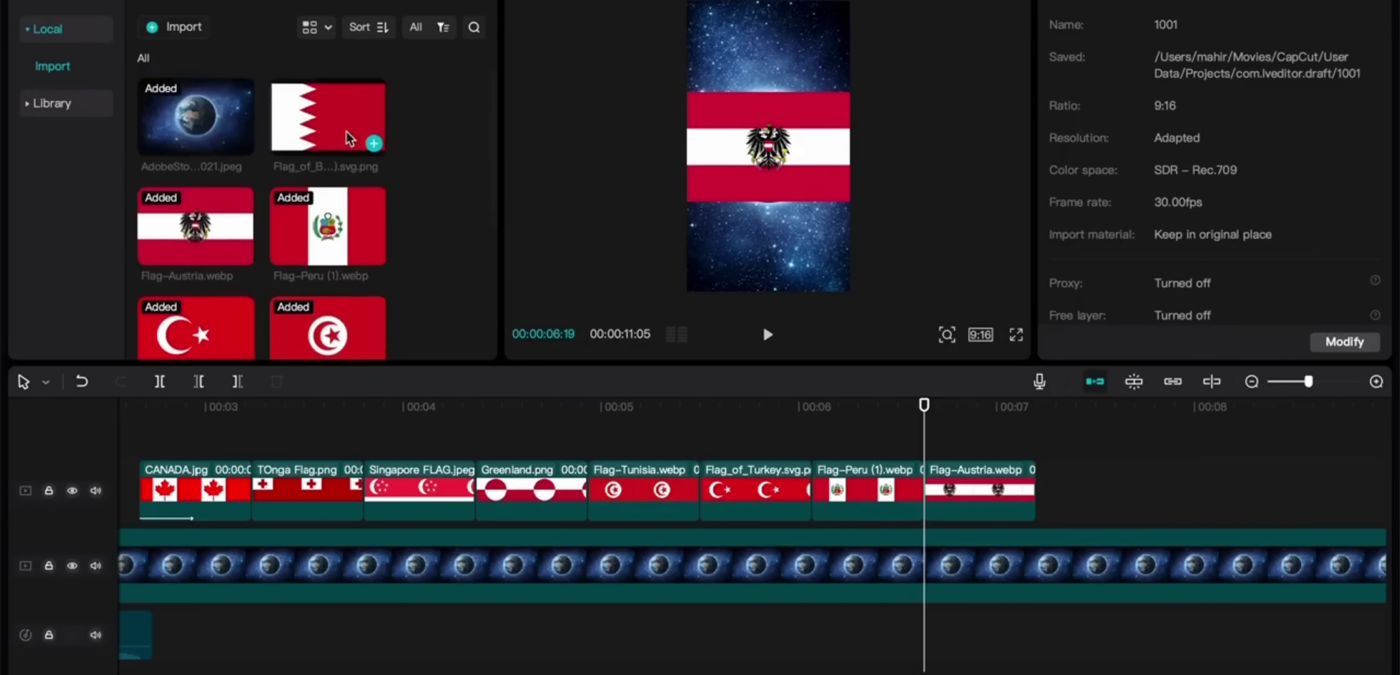
click(1037, 417)
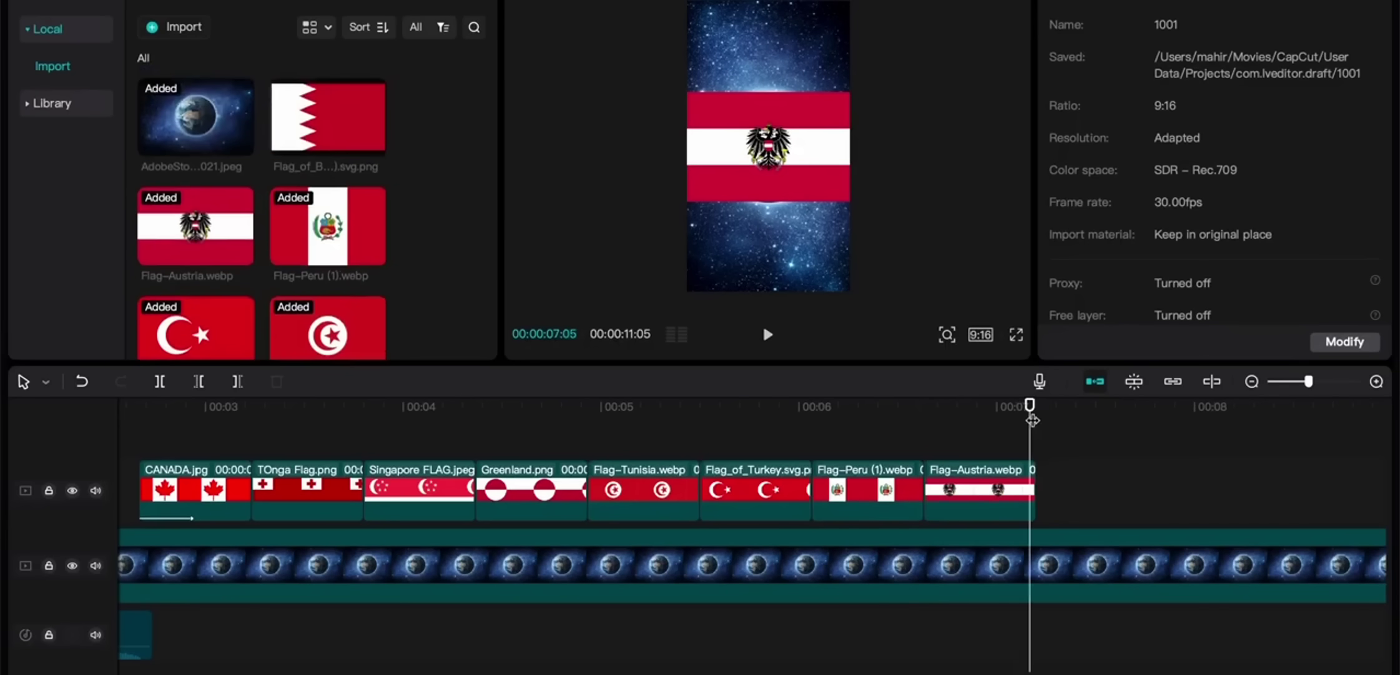
key(ctrl+v)
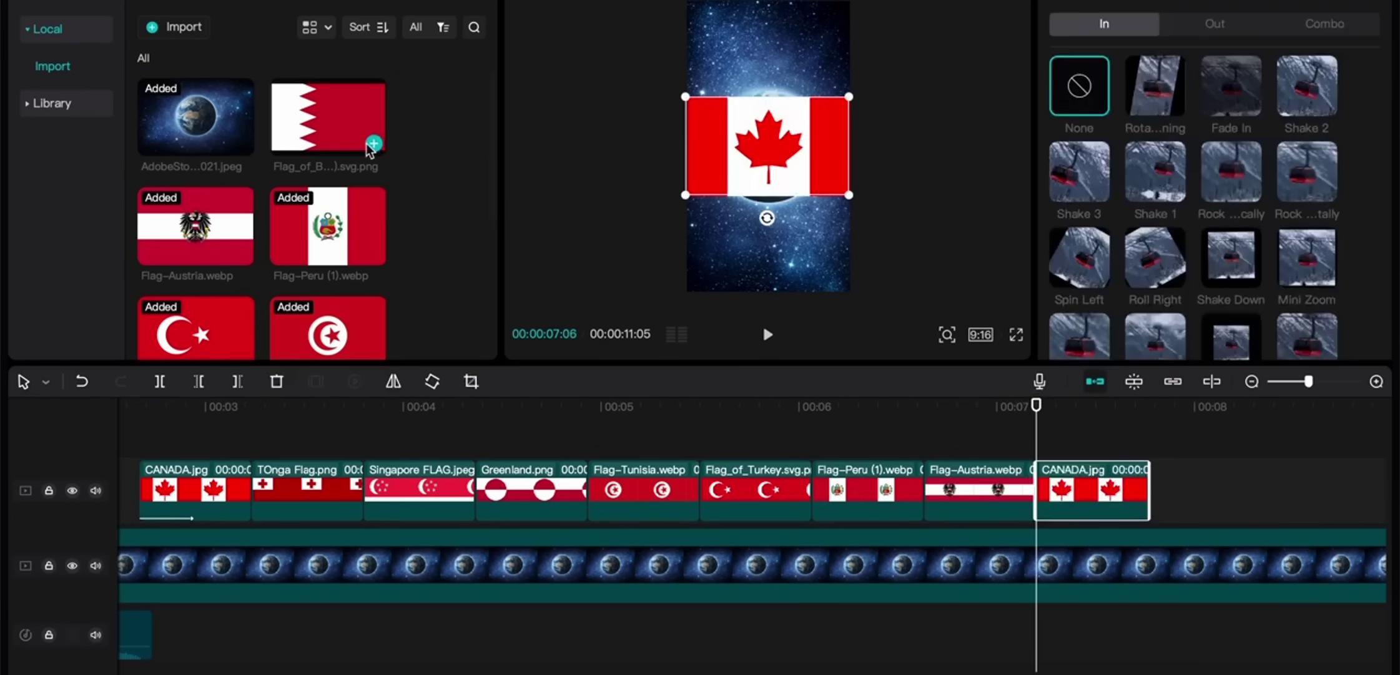
drag(370, 148, 1087, 481)
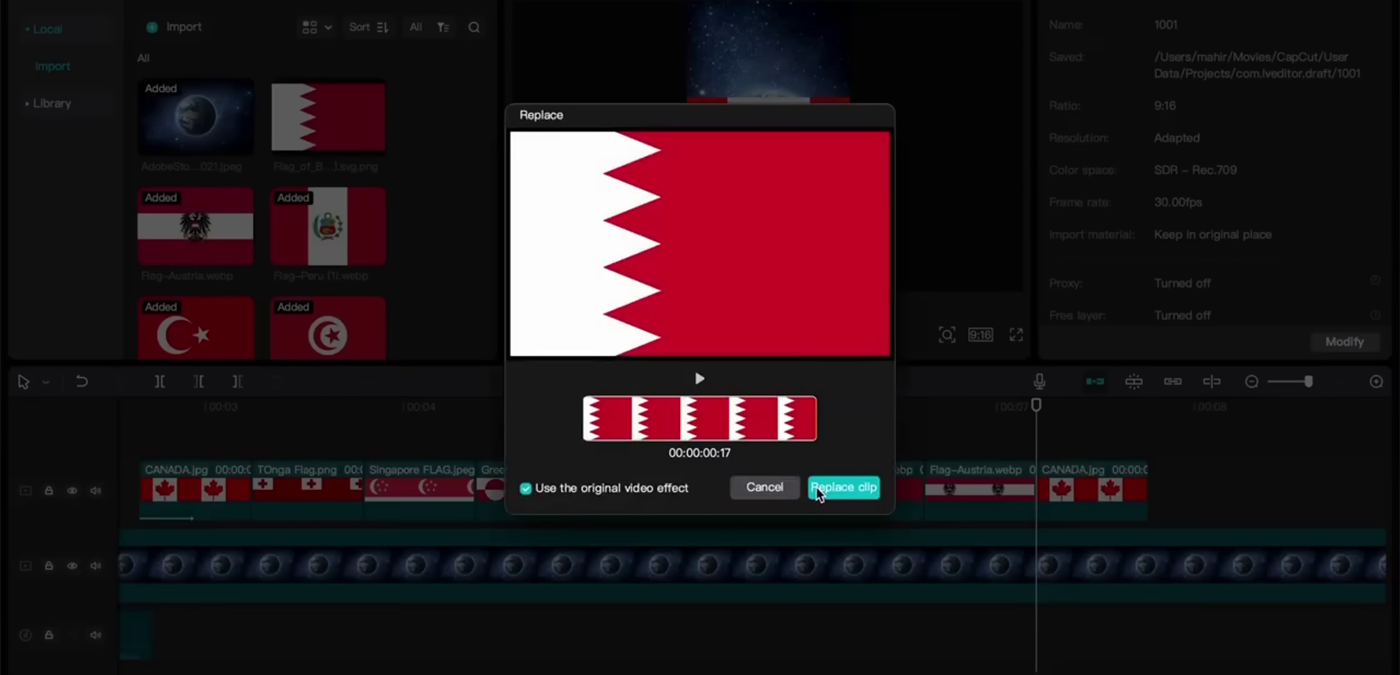
click(843, 486)
Step: Move the playhead to the end of the Bahrain clip at 00:00:07:23 and import Flag-Morocco.webp from the Downloads folder
scroll(481, 475, left, 10)
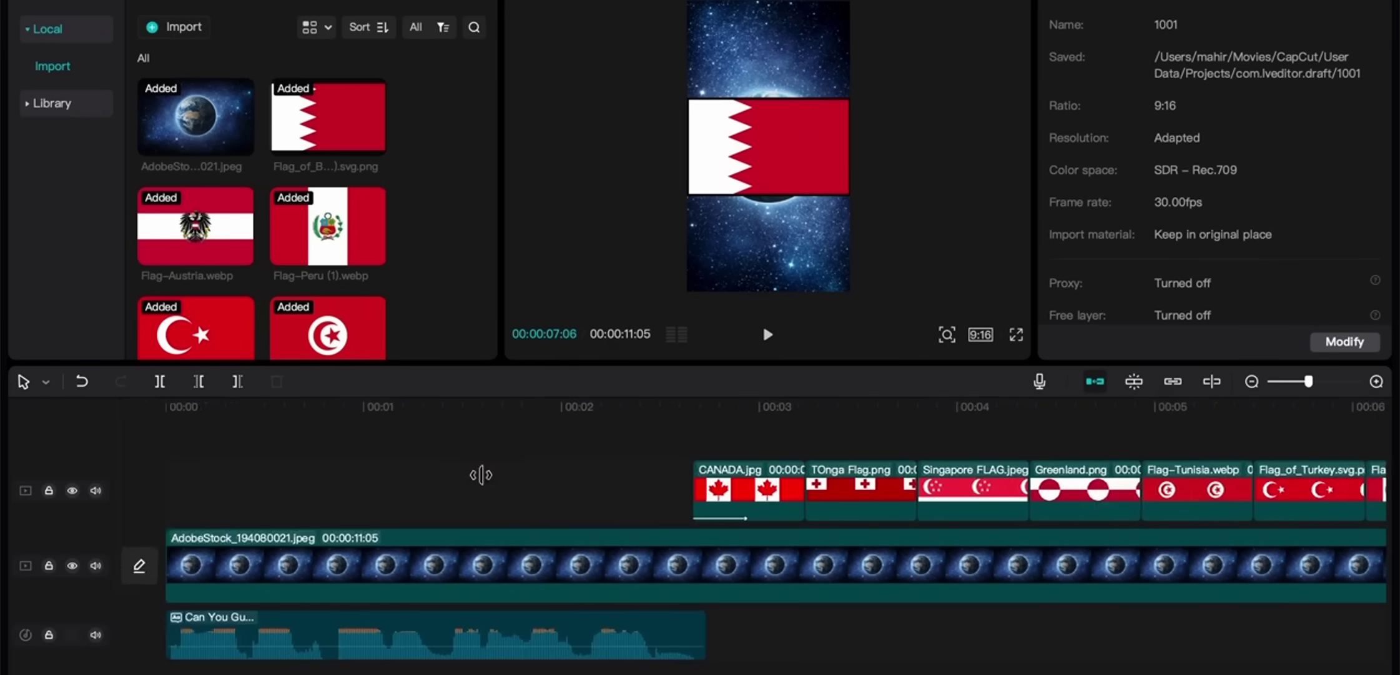
scroll(628, 490, down, 5)
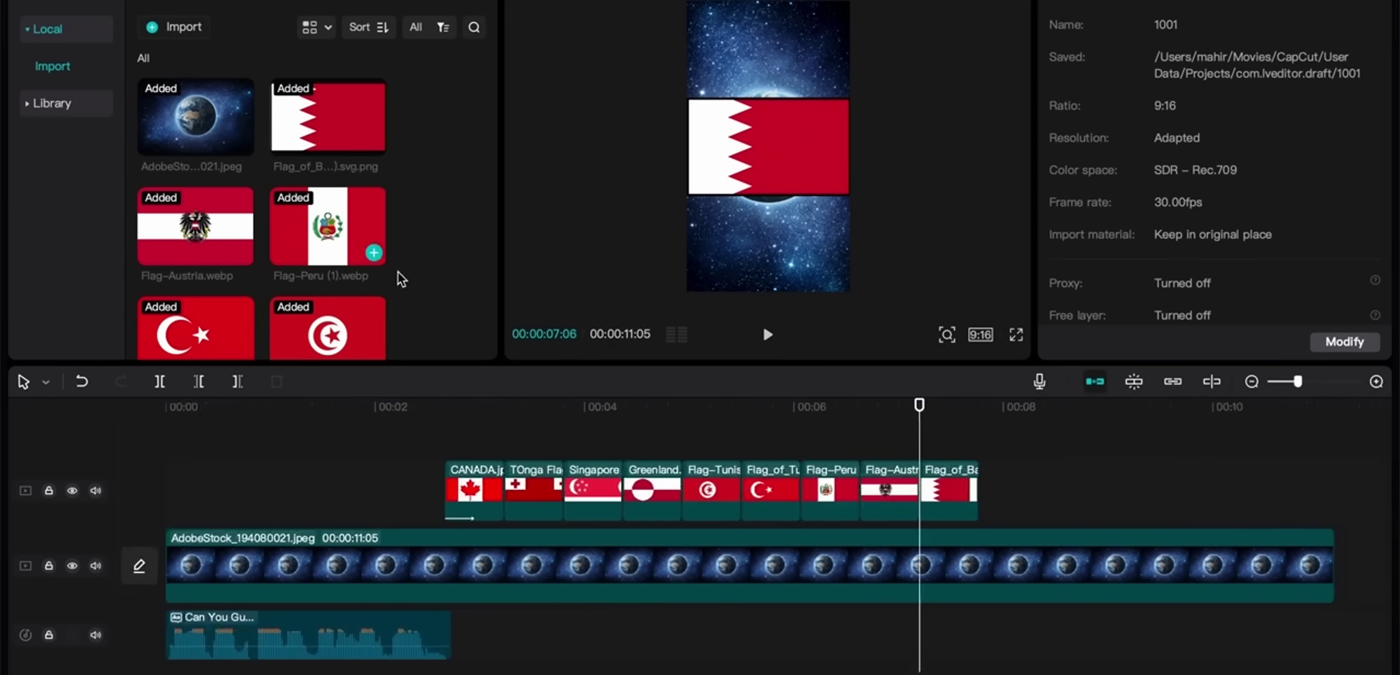
scroll(403, 275, down, 6)
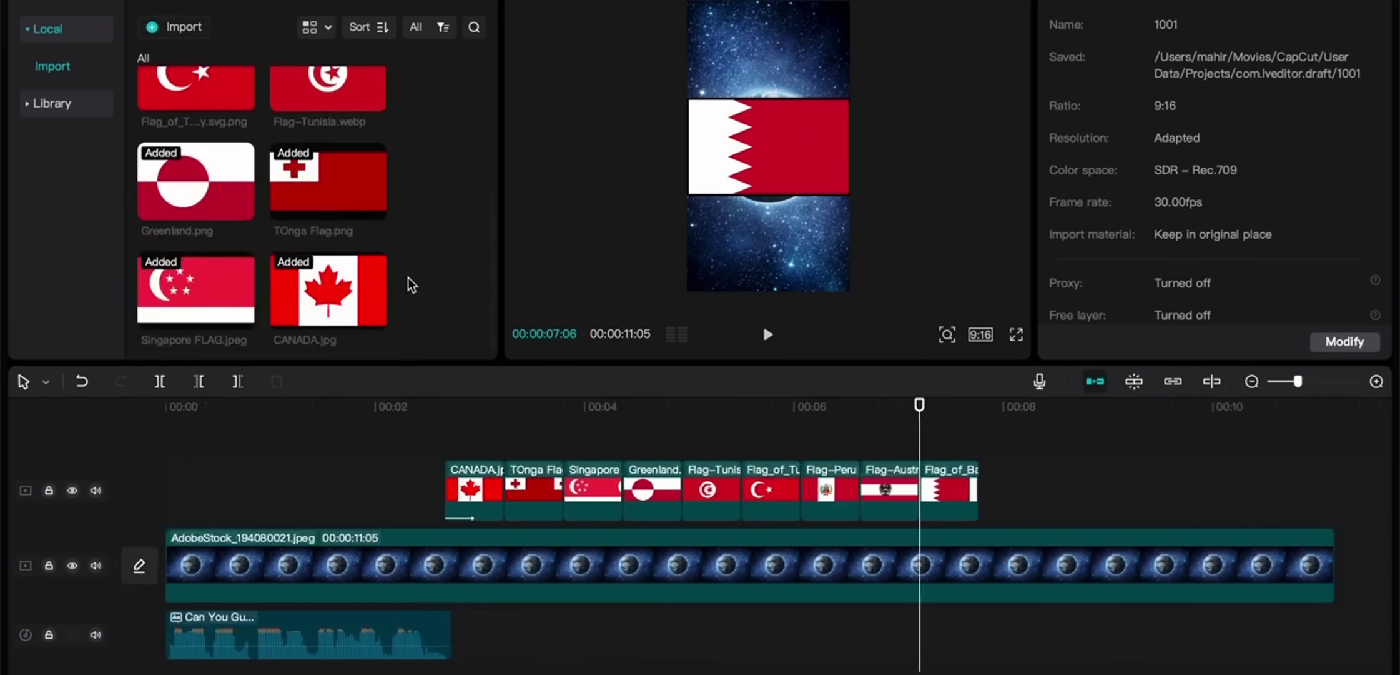
scroll(244, 204, up, 5)
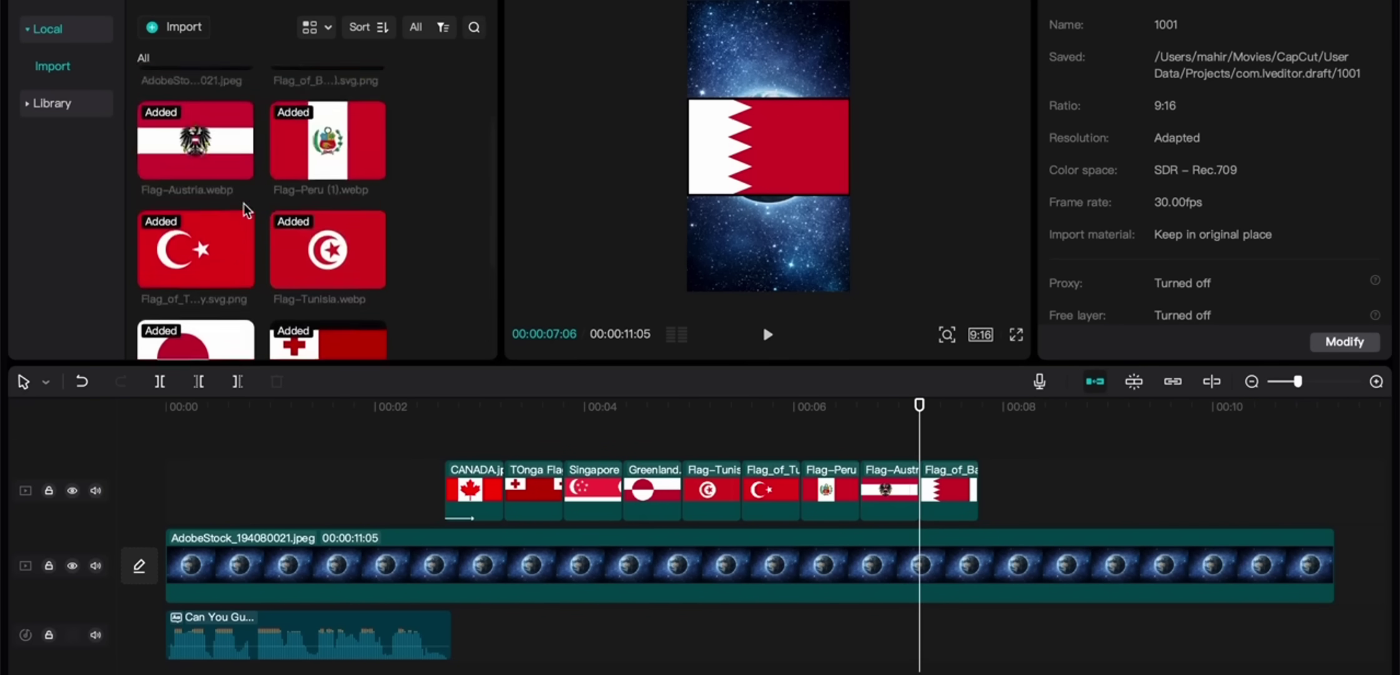
scroll(245, 204, down, 5)
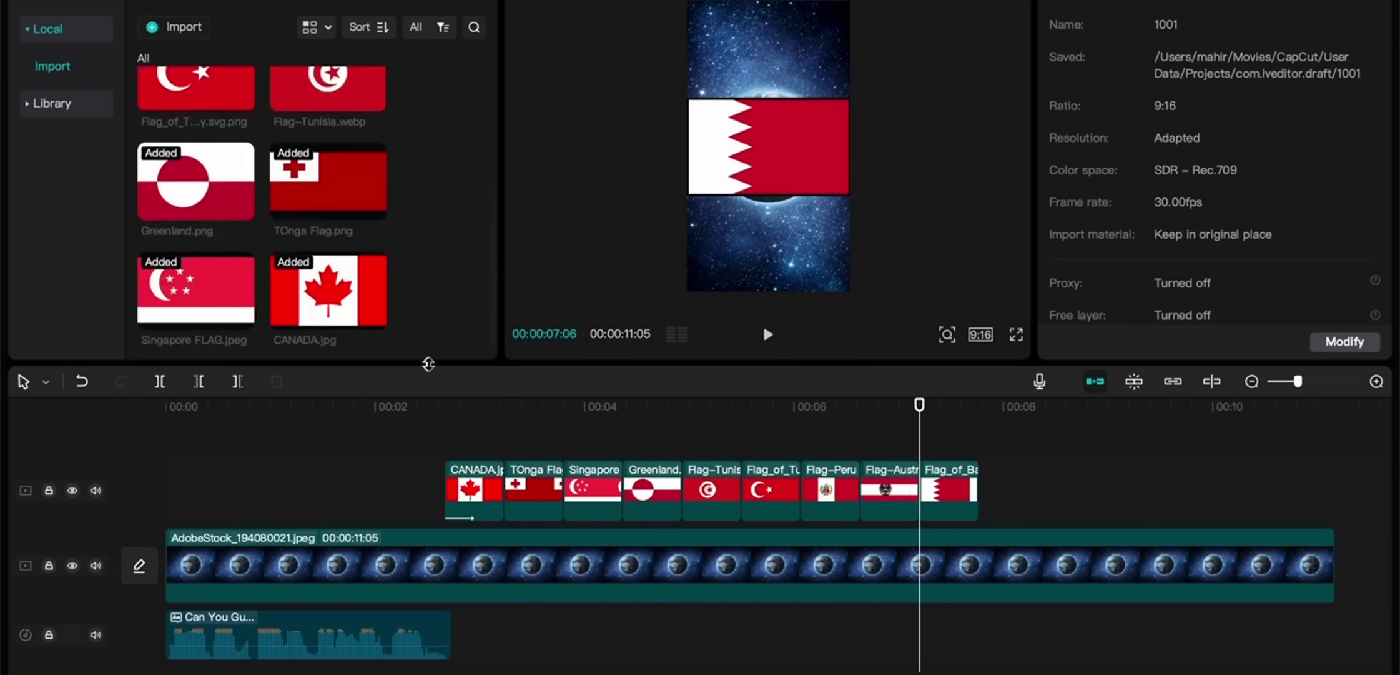
click(979, 410)
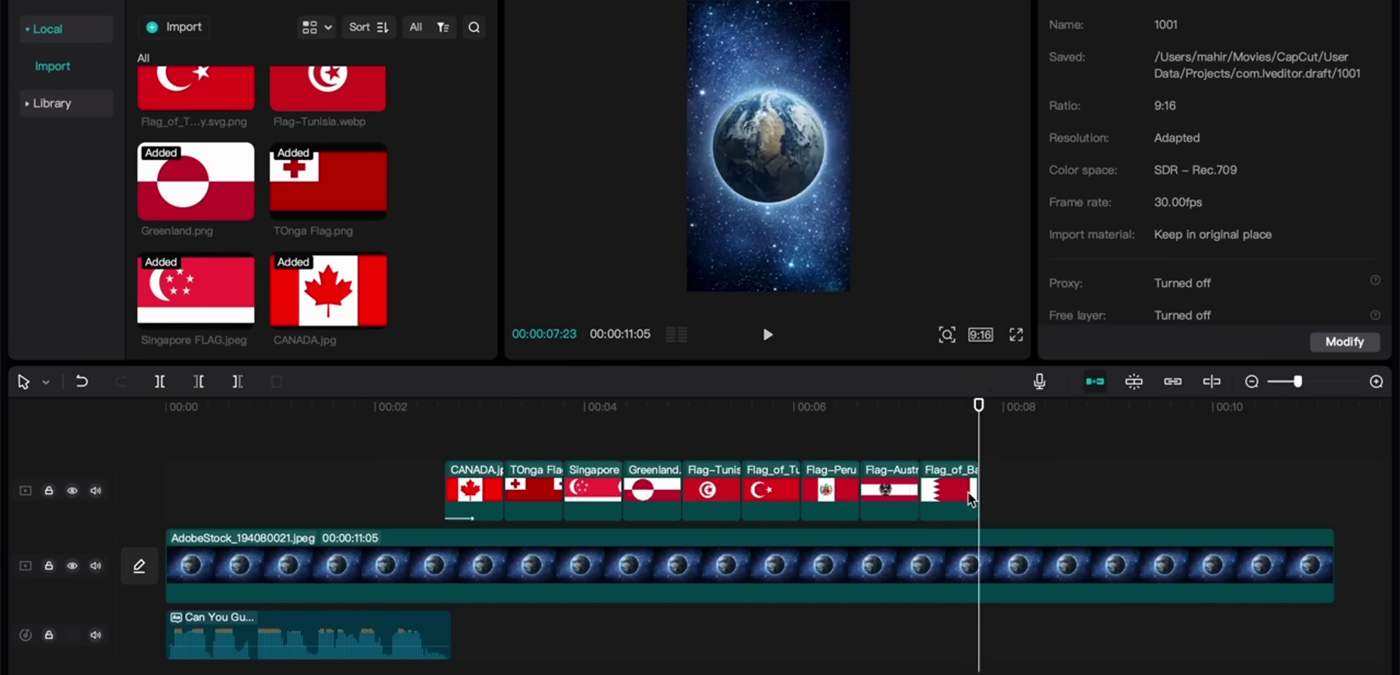
click(184, 26)
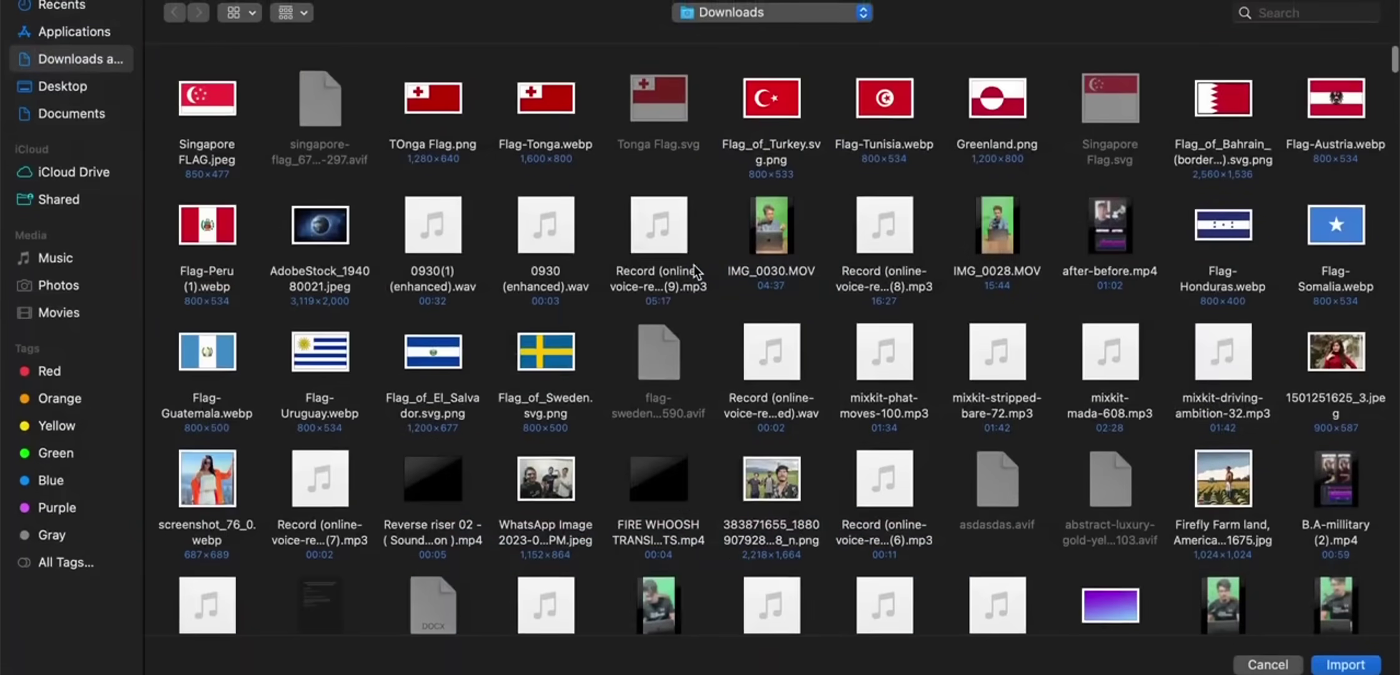
scroll(693, 265, down, 20)
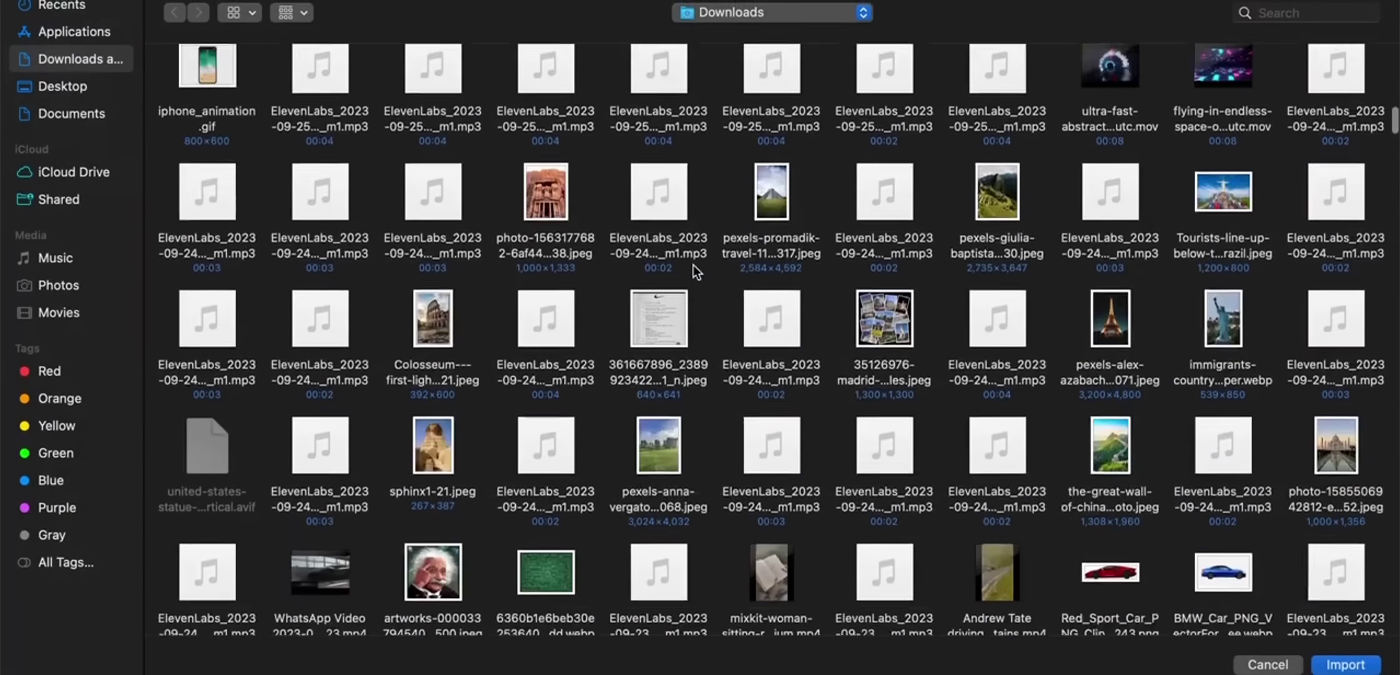
scroll(693, 265, down, 20)
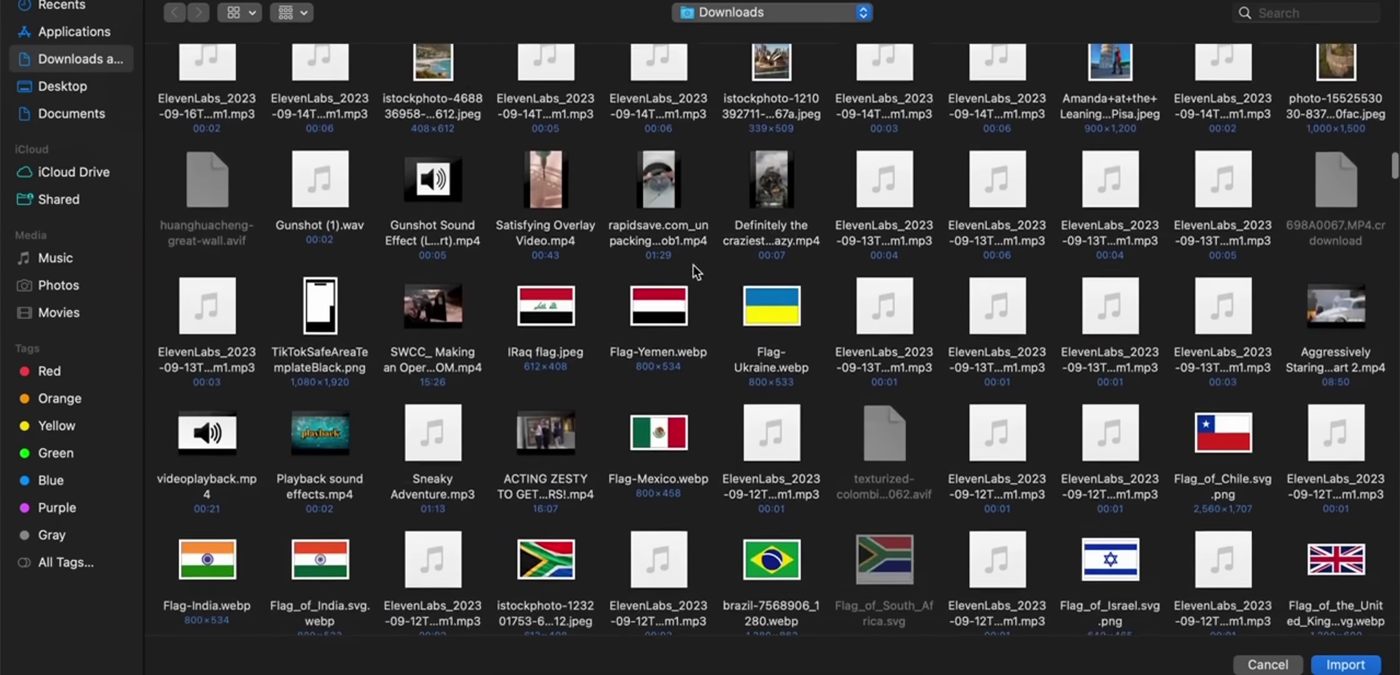
scroll(693, 264, down, 10)
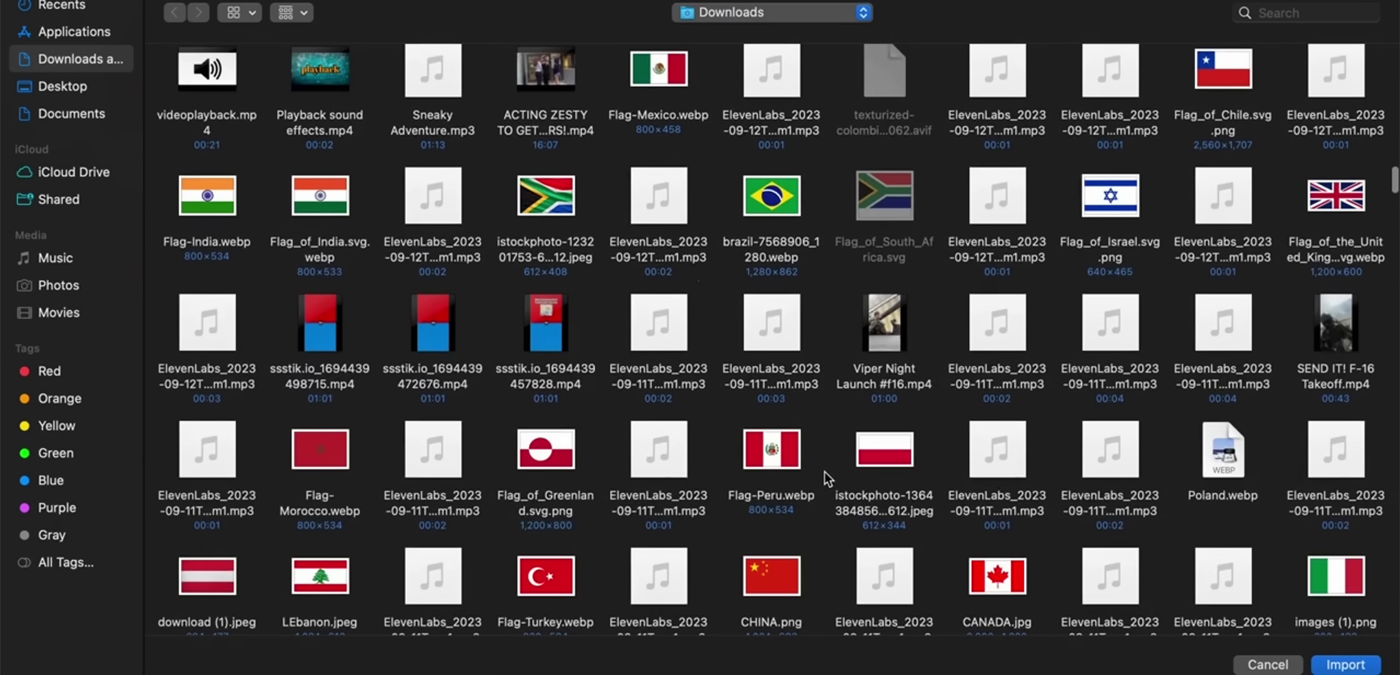
scroll(825, 470, down, 2)
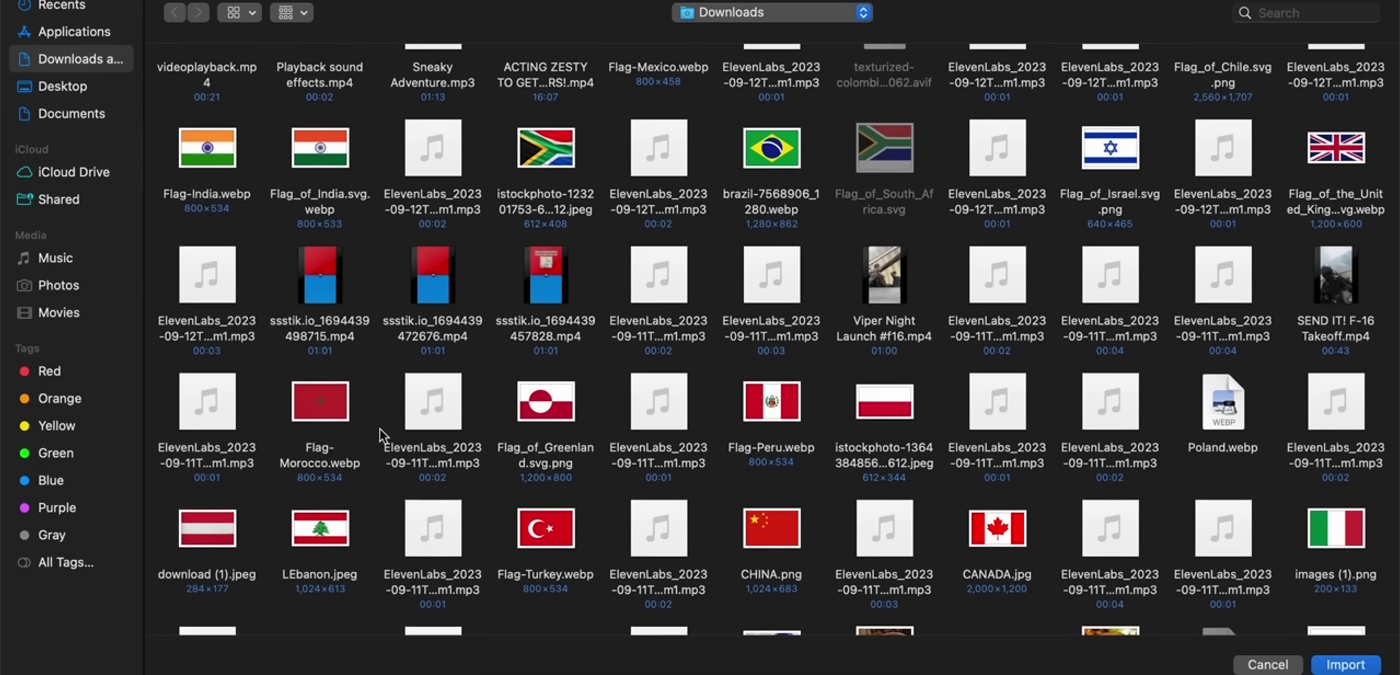
double_click(328, 406)
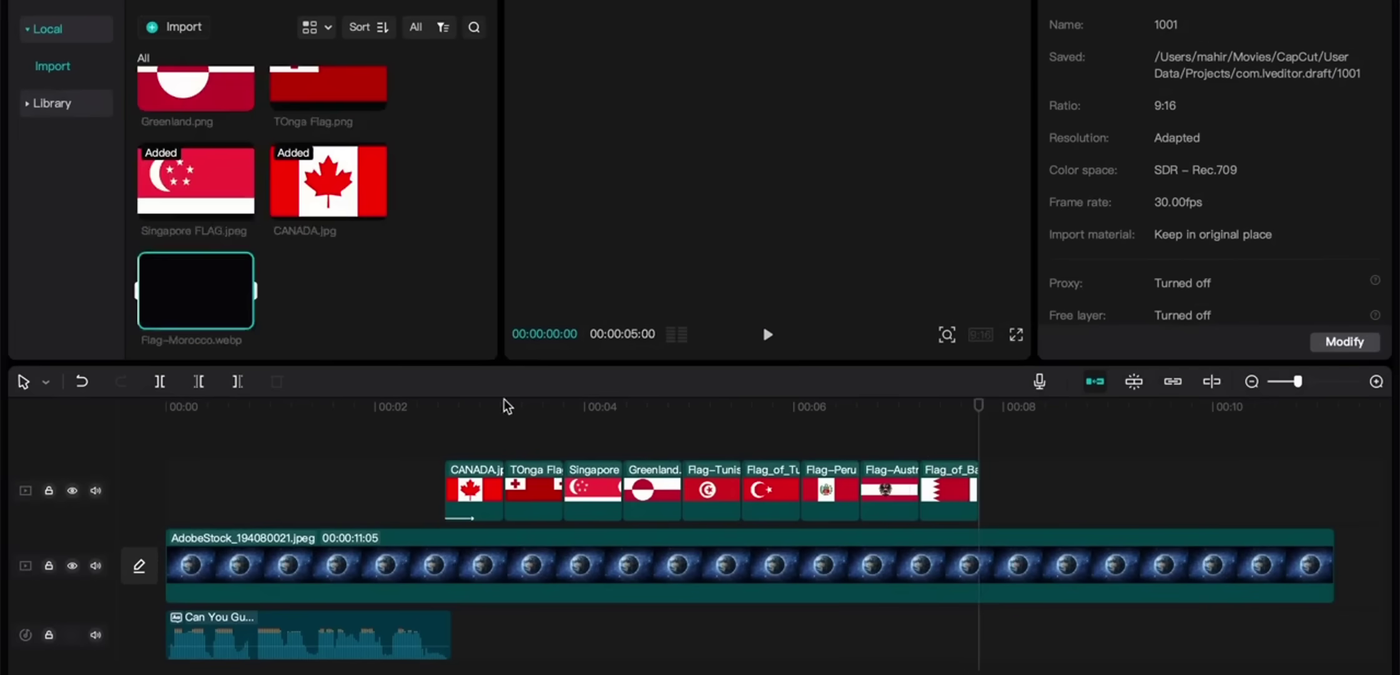
Step: Paste a Canada flag clip after the Bahrain clip at 00:00:07:23 and replace it with Flag-Morocco.webp, using the original video effect
drag(192, 301, 980, 498)
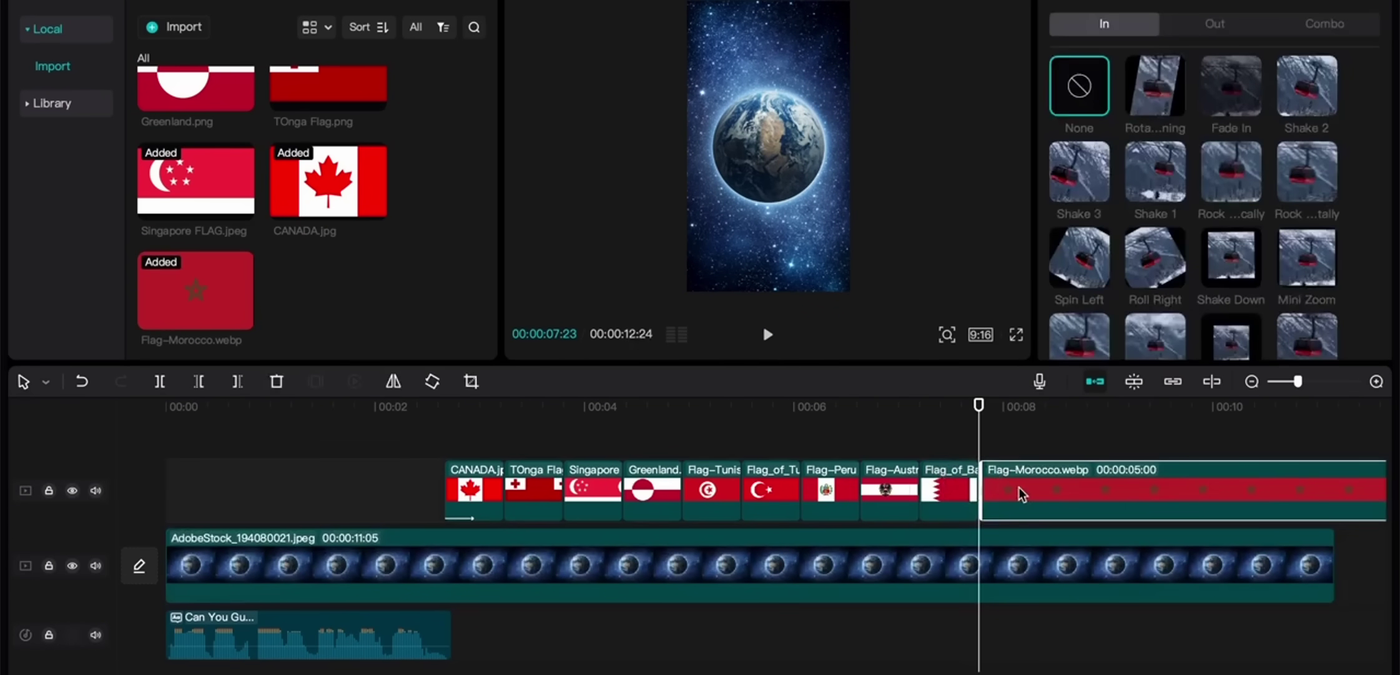
key(Delete)
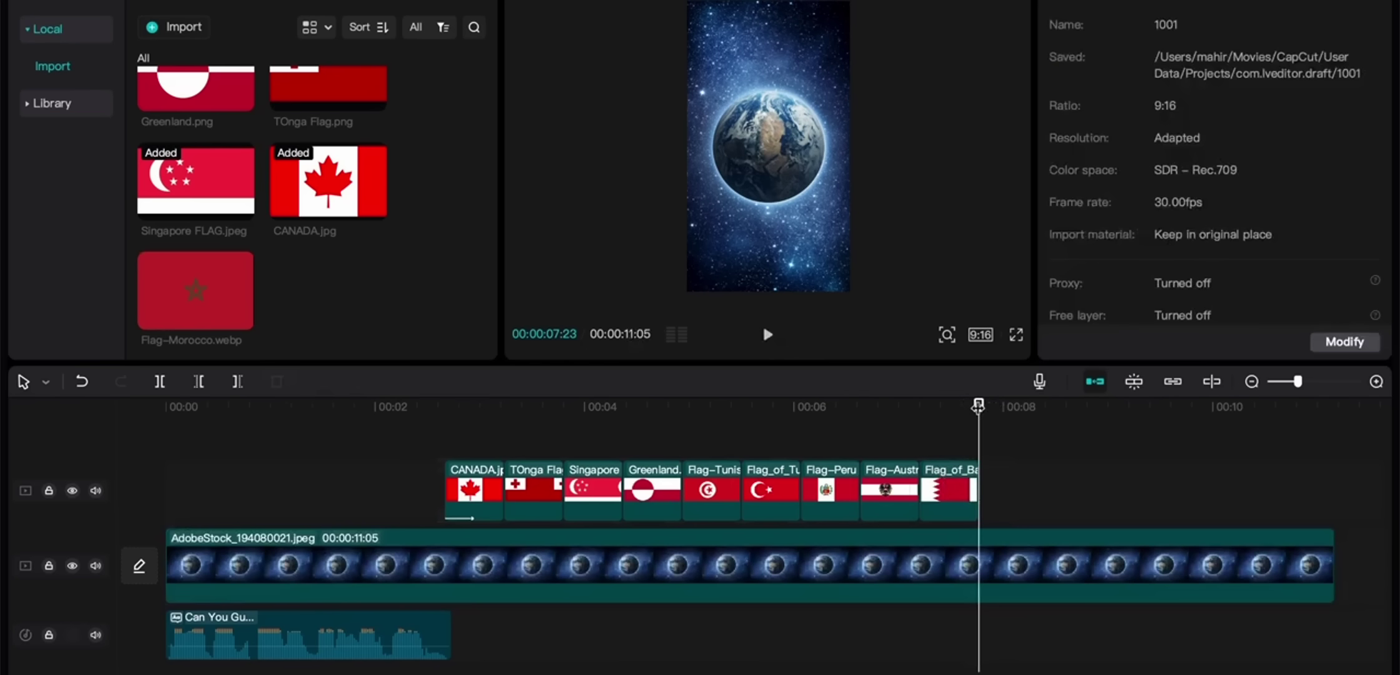
key(ctrl+v)
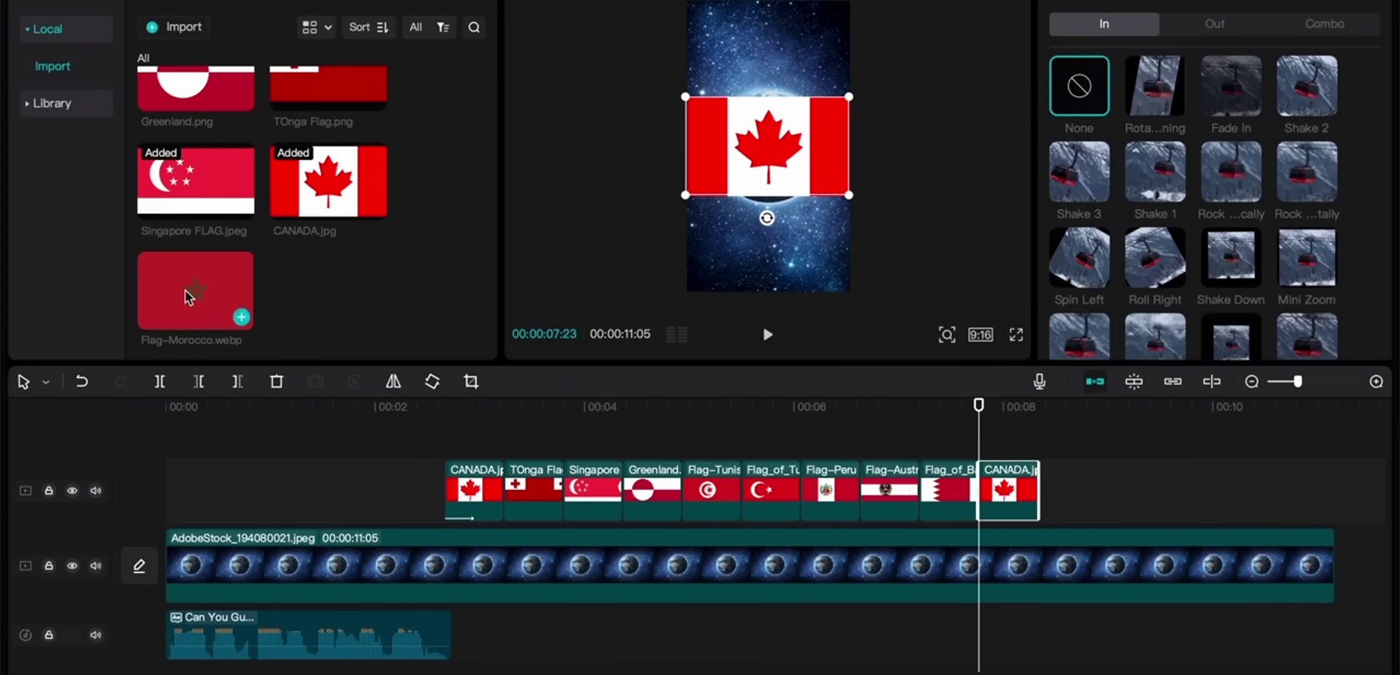
drag(185, 290, 1007, 487)
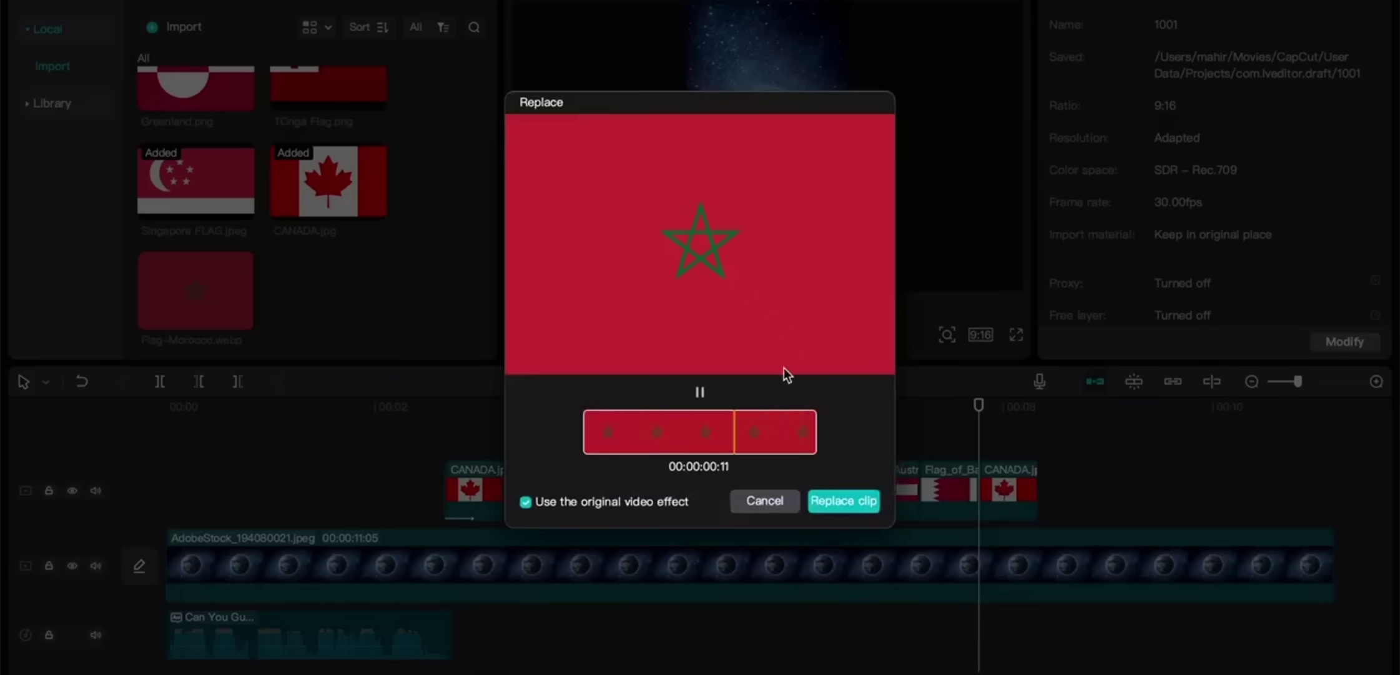
click(840, 498)
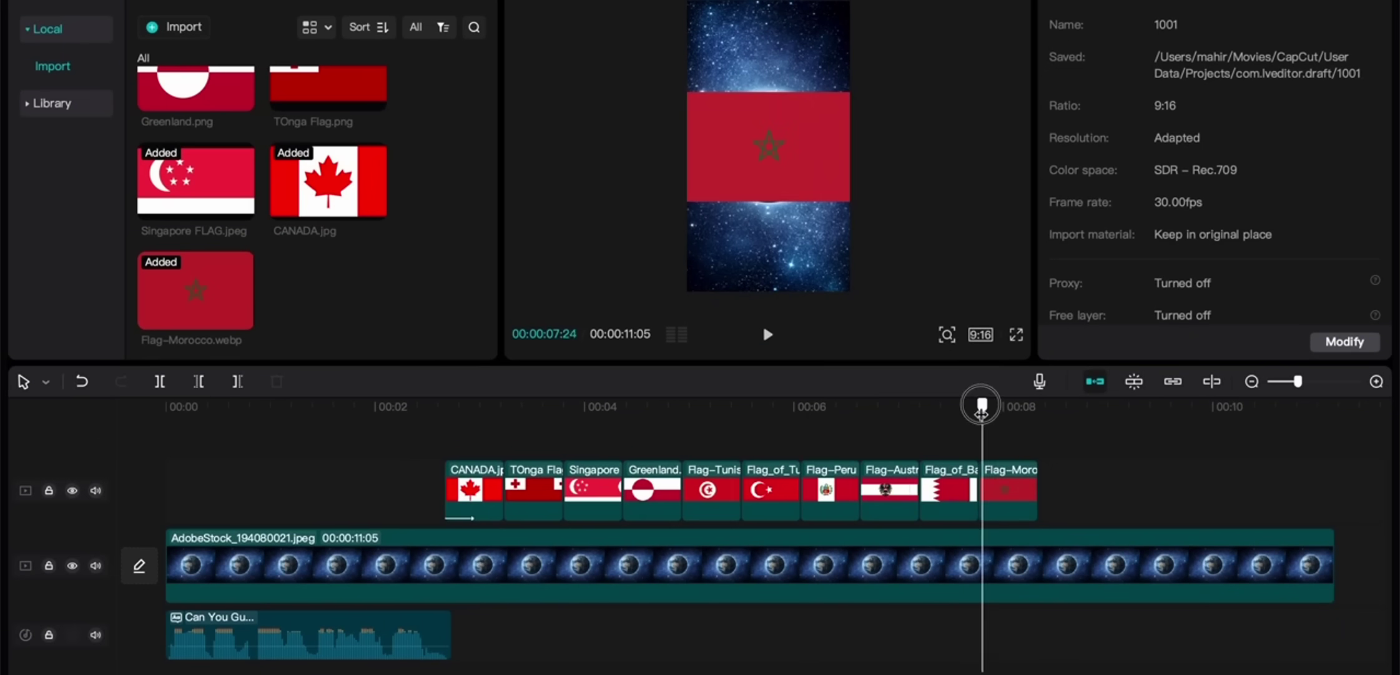
Step: Return the playhead to 00:00:00:00 and delete the existing "Can You Gu..." narration clip
drag(980, 405, 3, 429)
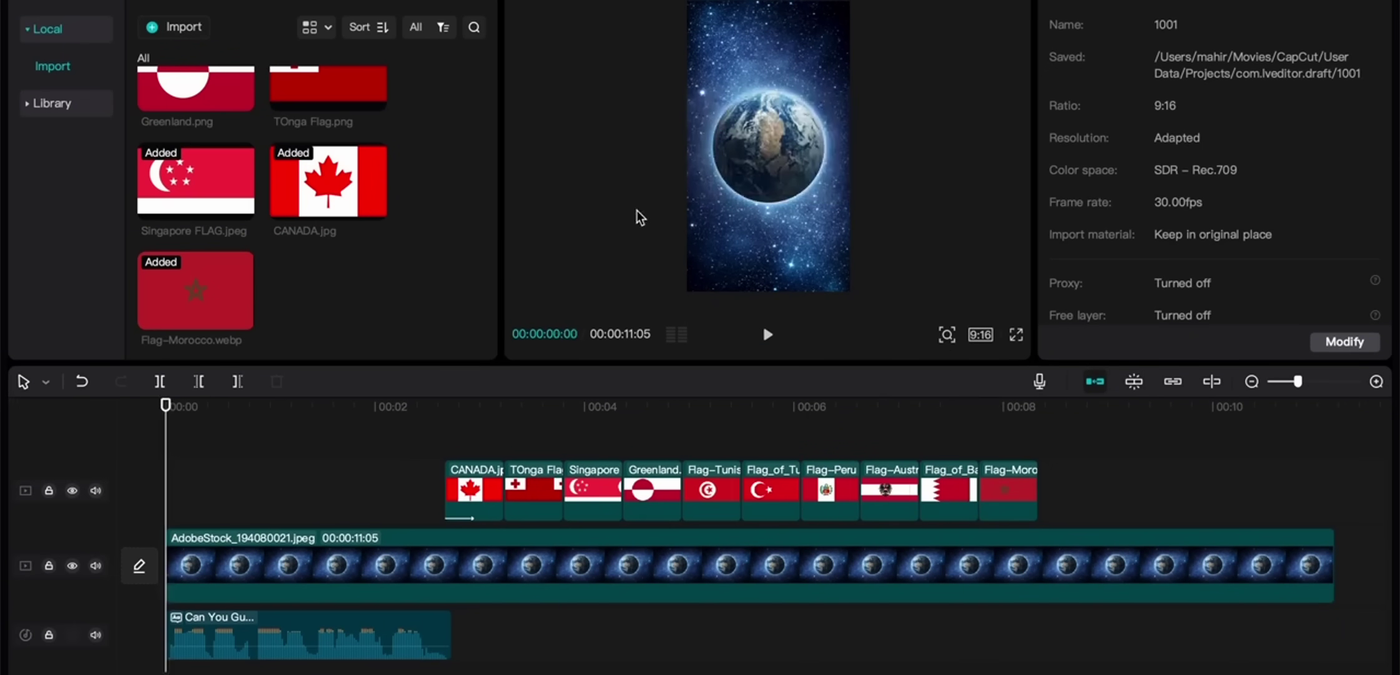
click(286, 617)
key(Delete)
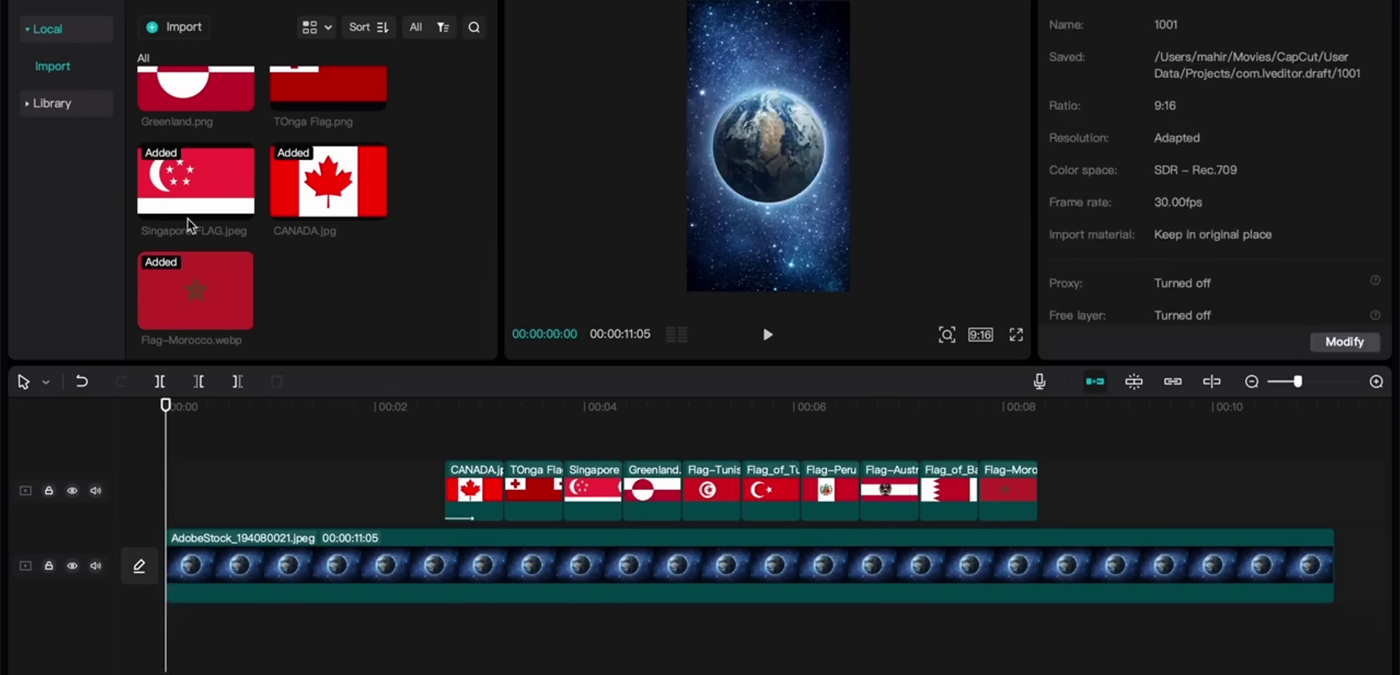
Step: Add a default text reading "CAN YOU NAME THESE 10 COUntries with RED FLAGS!?" and generate narration from it with the Jessie voice
click(206, 1)
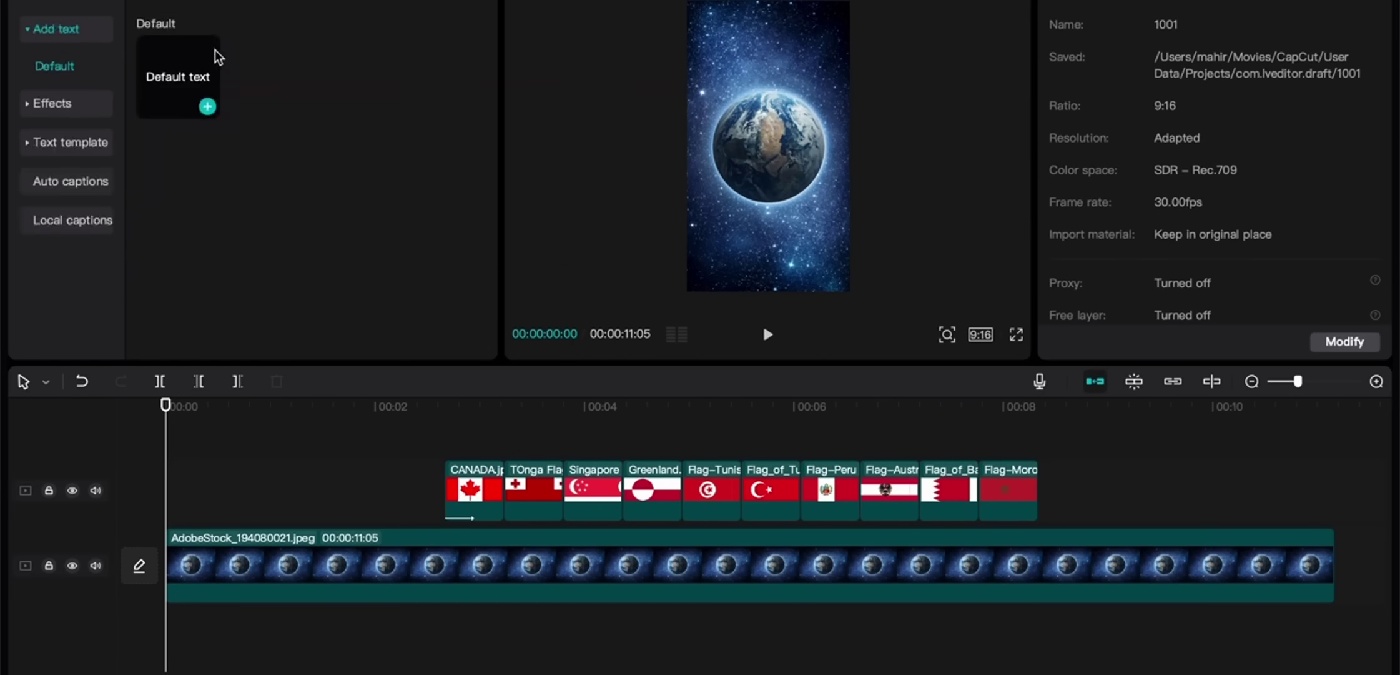
click(207, 106)
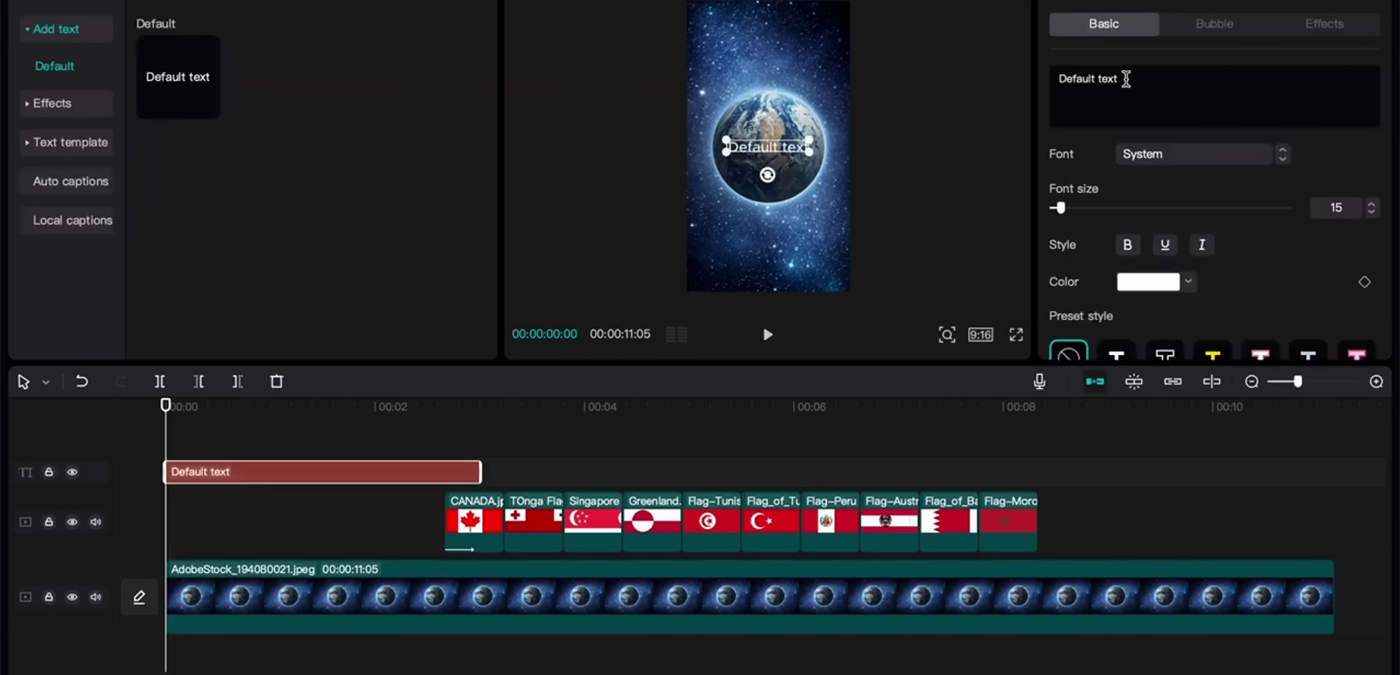
triple_click(1166, 98)
text(CA)
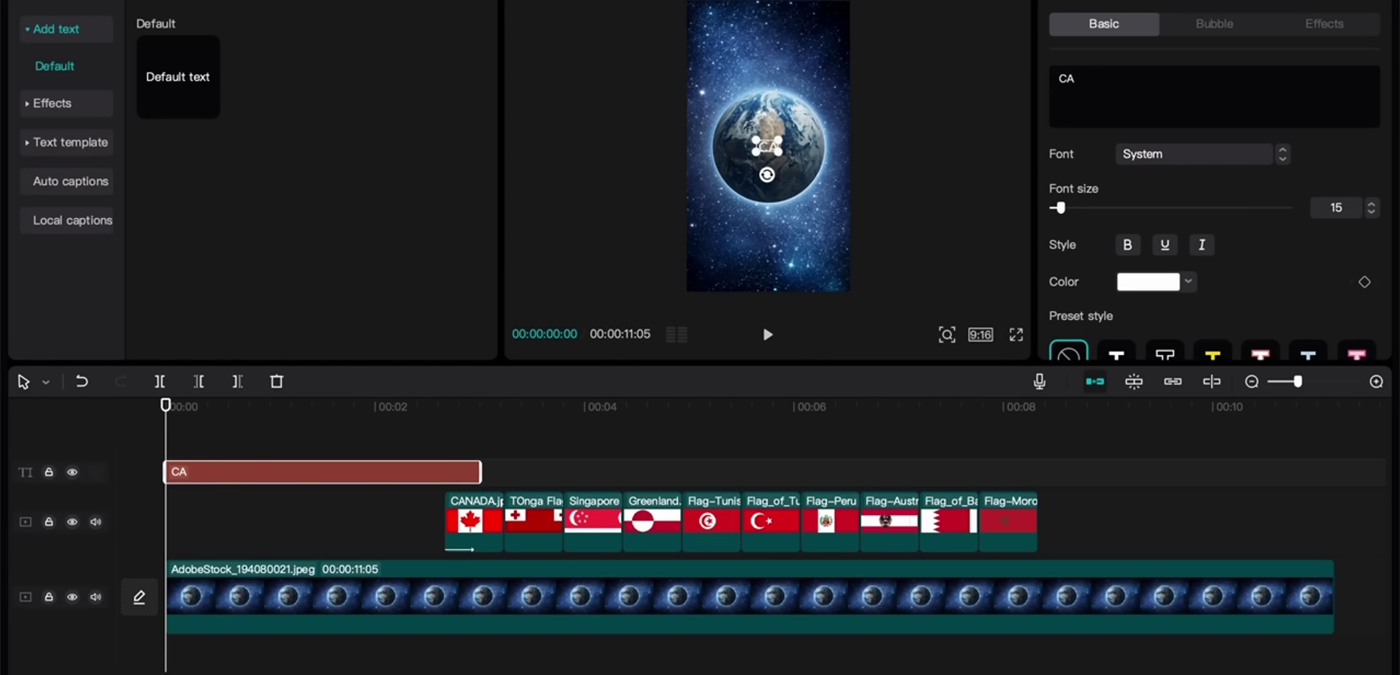
text(N YOU NAME THESE )
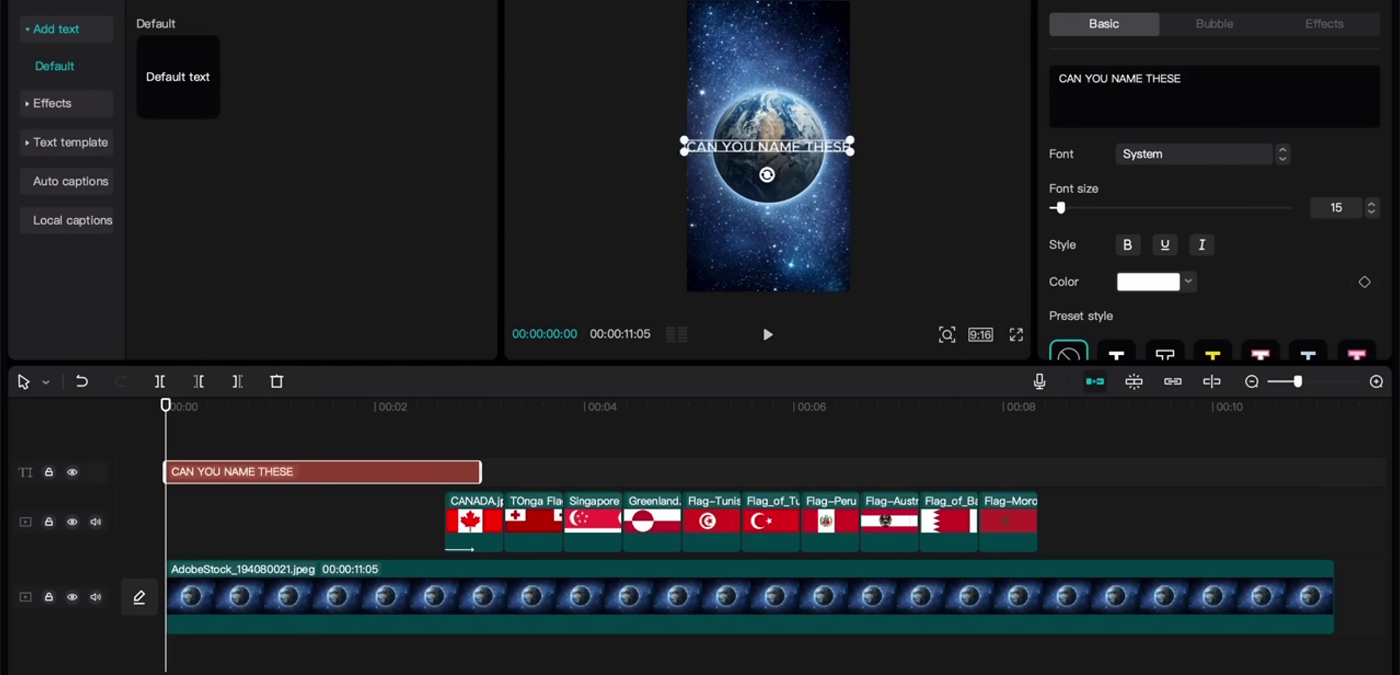
text(10 COU)
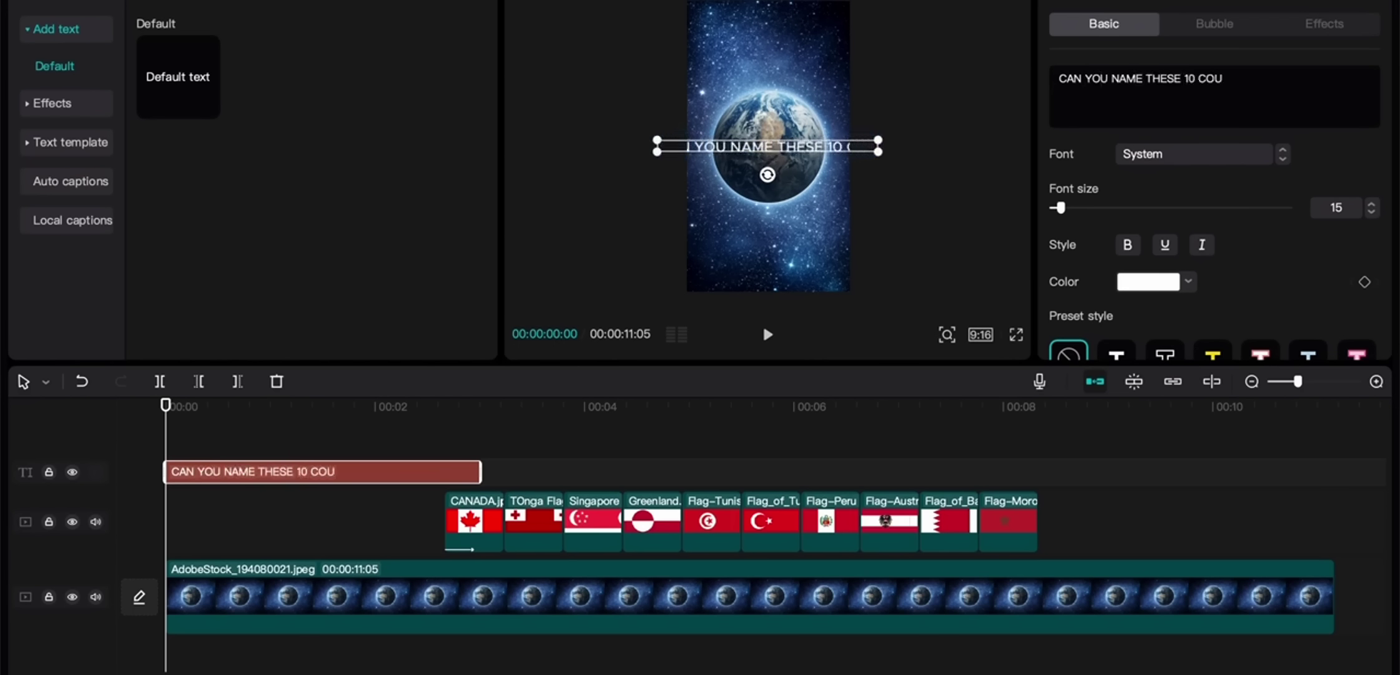
text(ntries with RE)
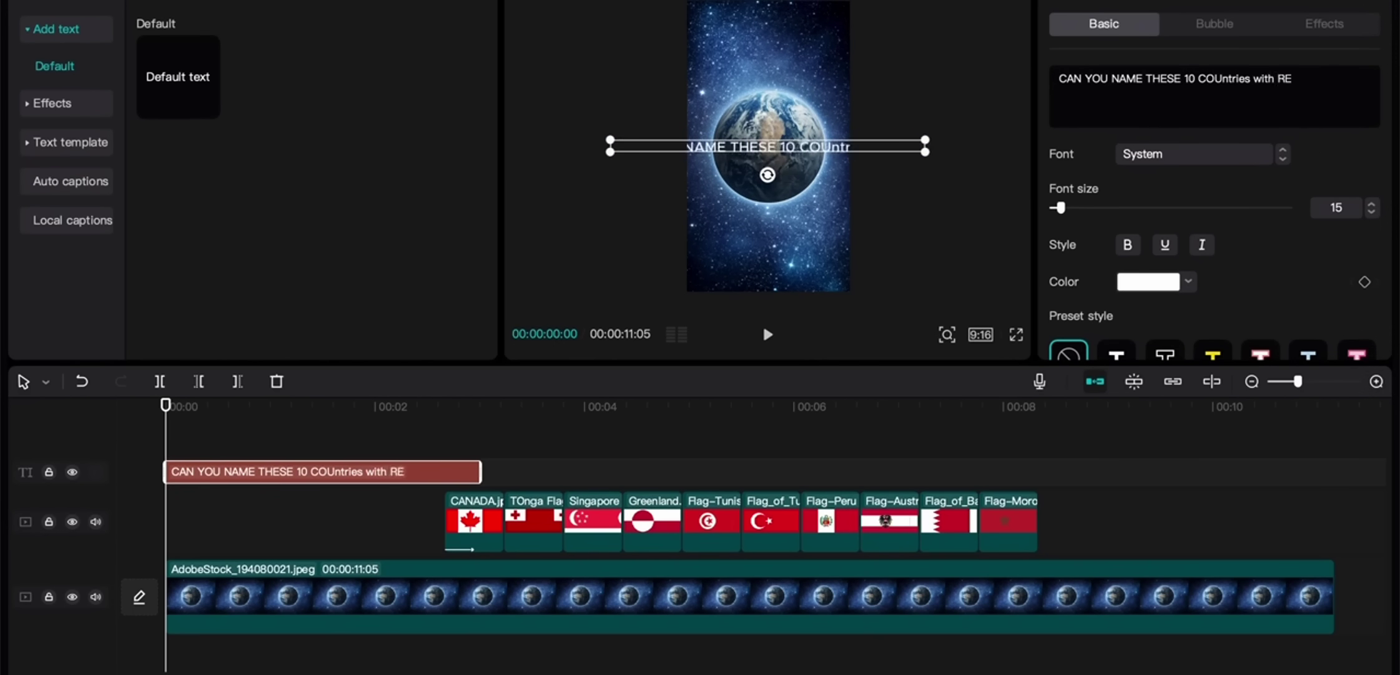
text(D FLAGS!)
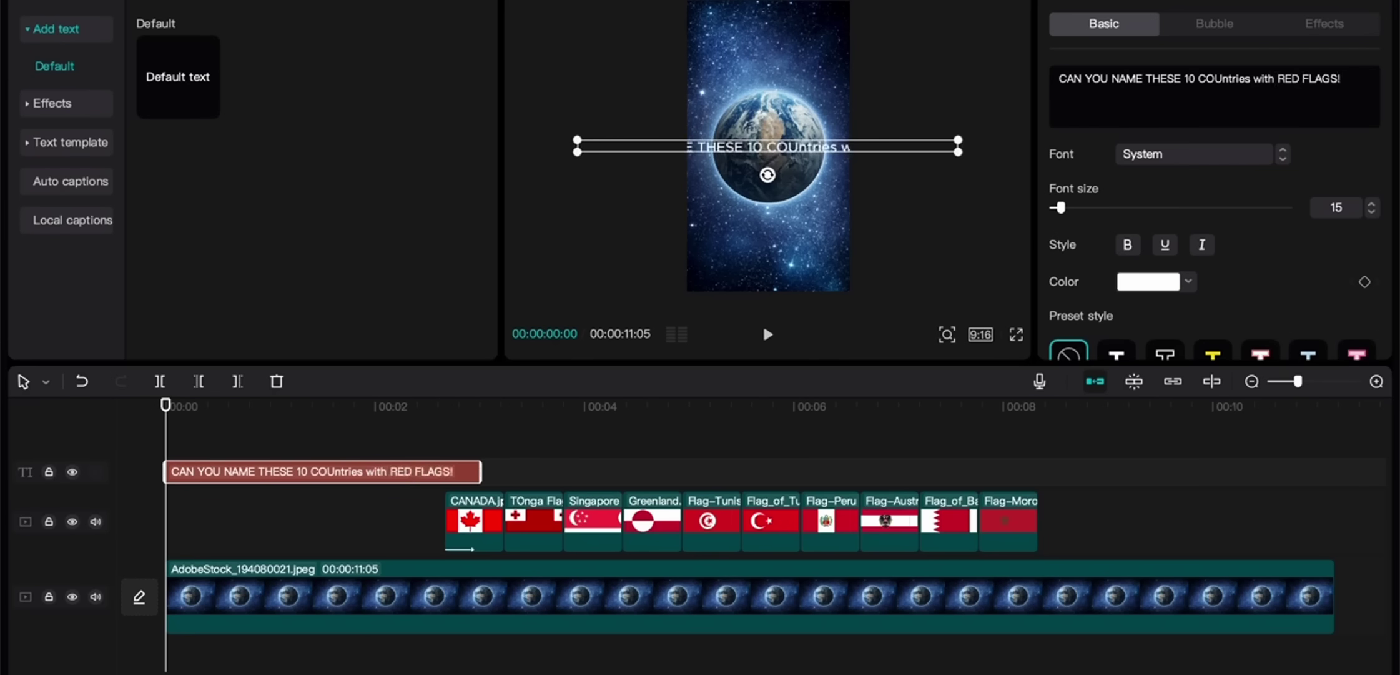
text(?)
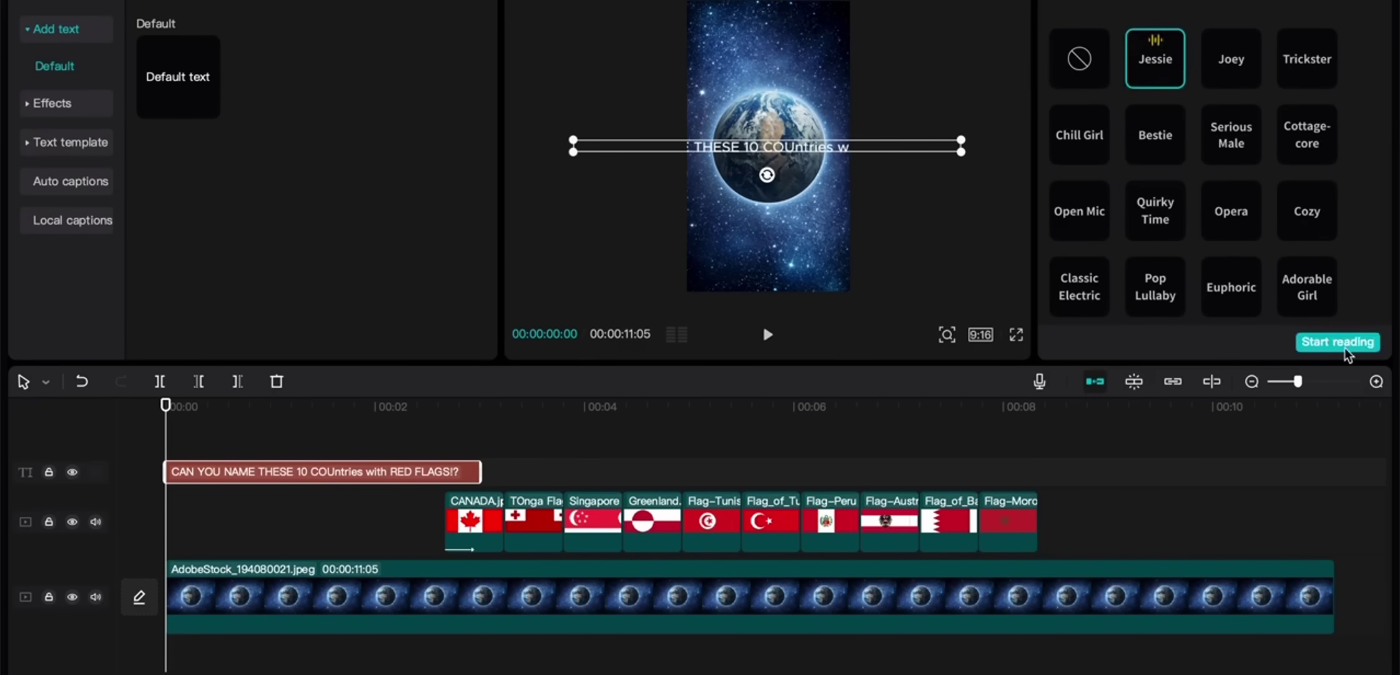
click(1345, 347)
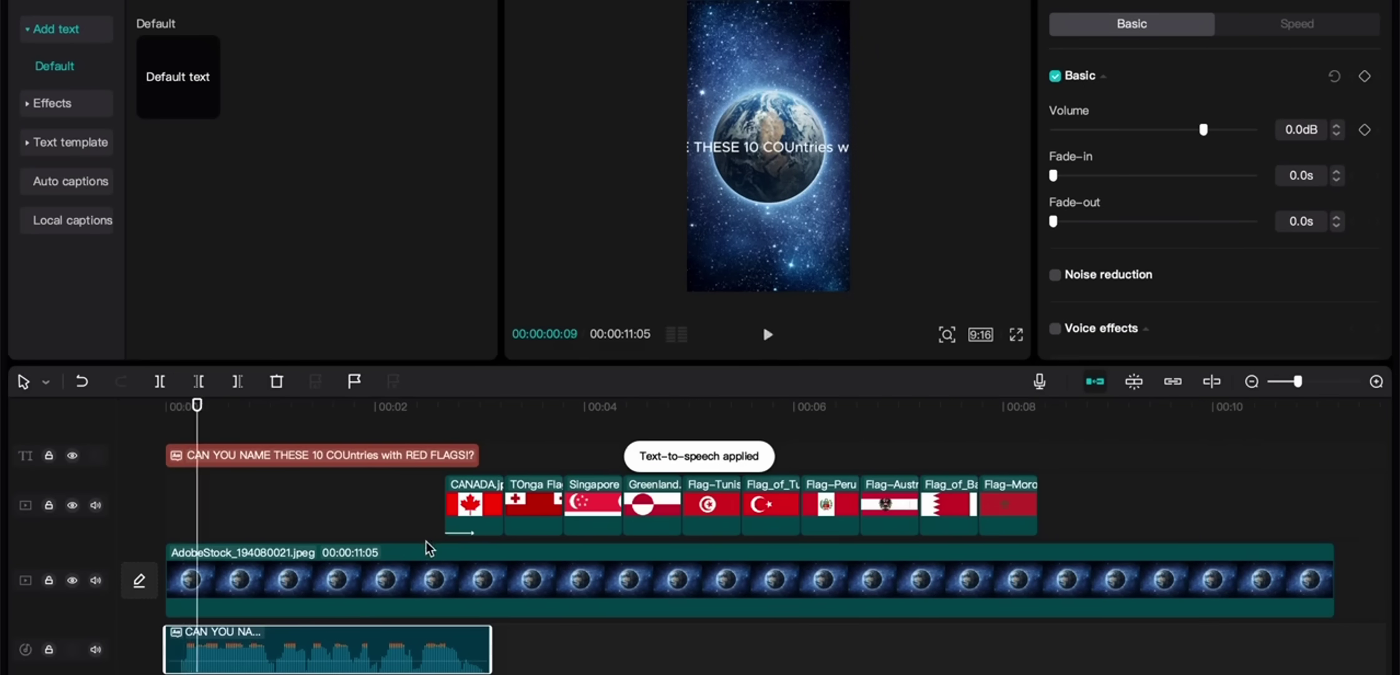
Step: Trim the silence from the beginning of the narration clip and align the clip with the start of the timeline
ctrl+scroll(425, 540, up, 5)
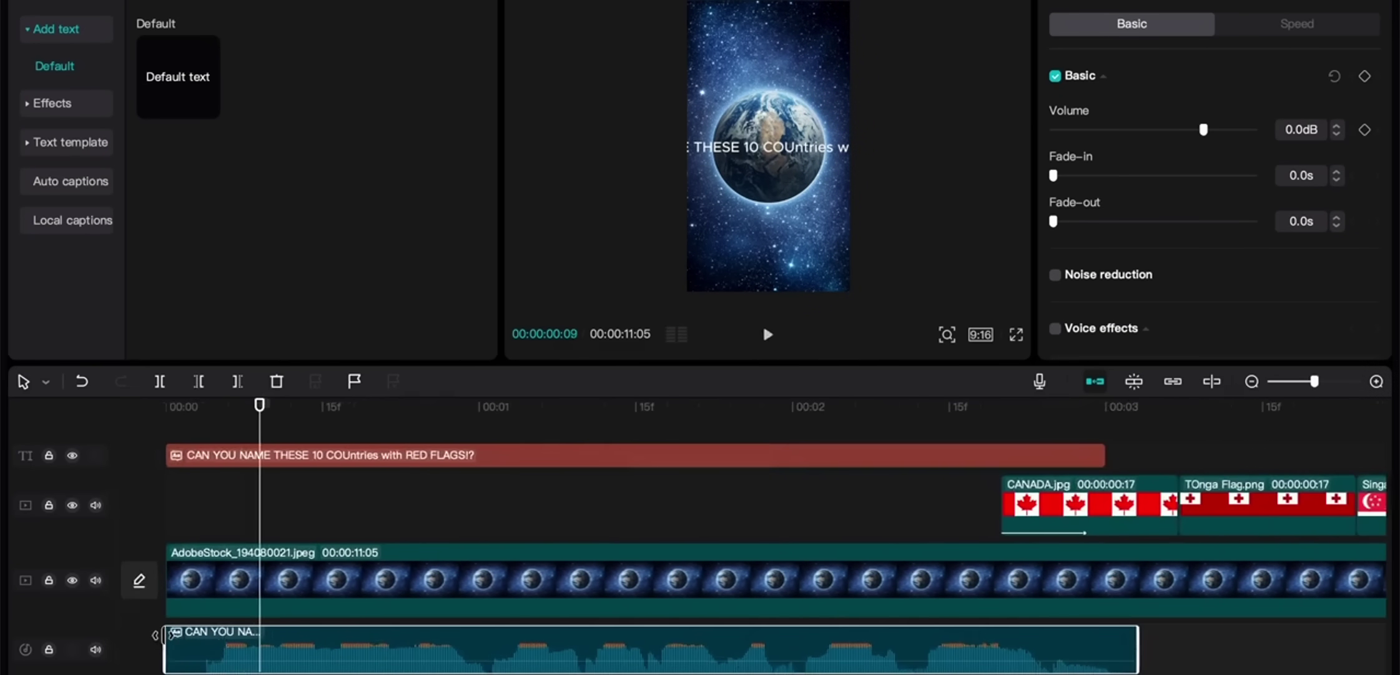
drag(195, 632, 237, 634)
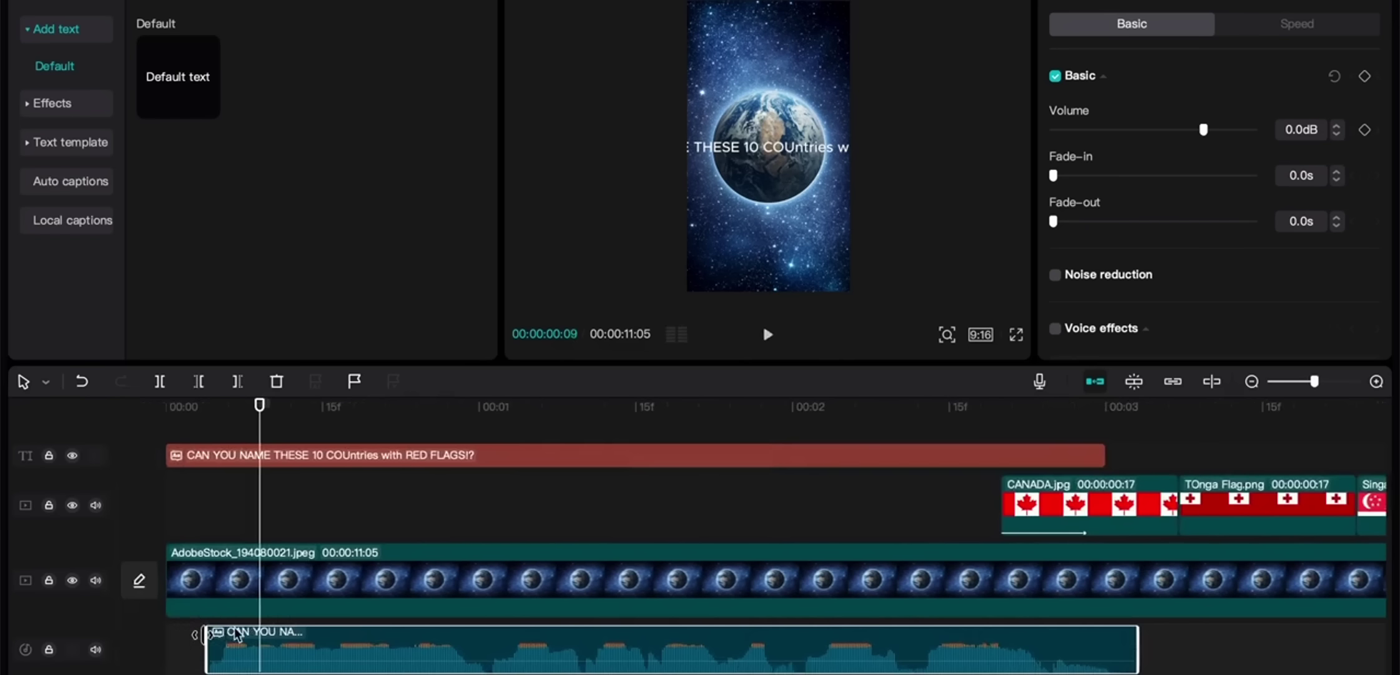
key(ctrl+z)
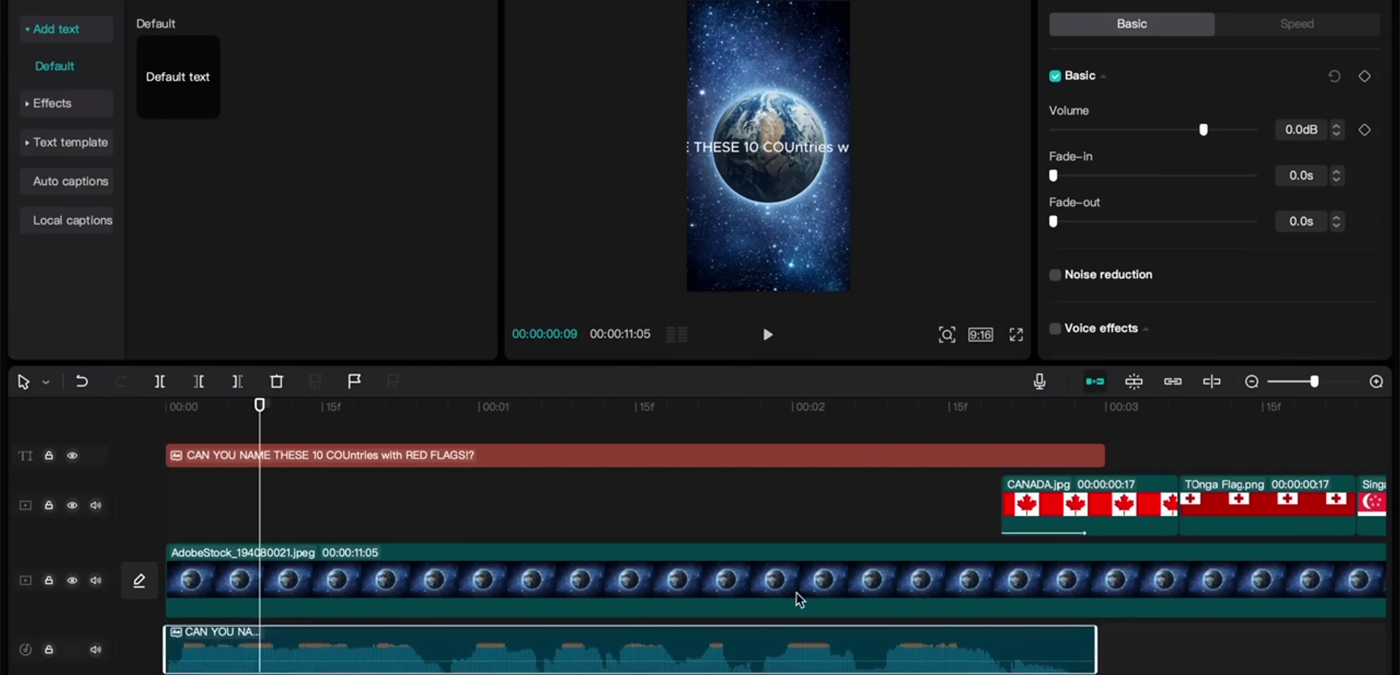
Step: Move all ten flag clips together so they start at the end of the text clip, and delete the text clip
ctrl+scroll(856, 505, down, 5)
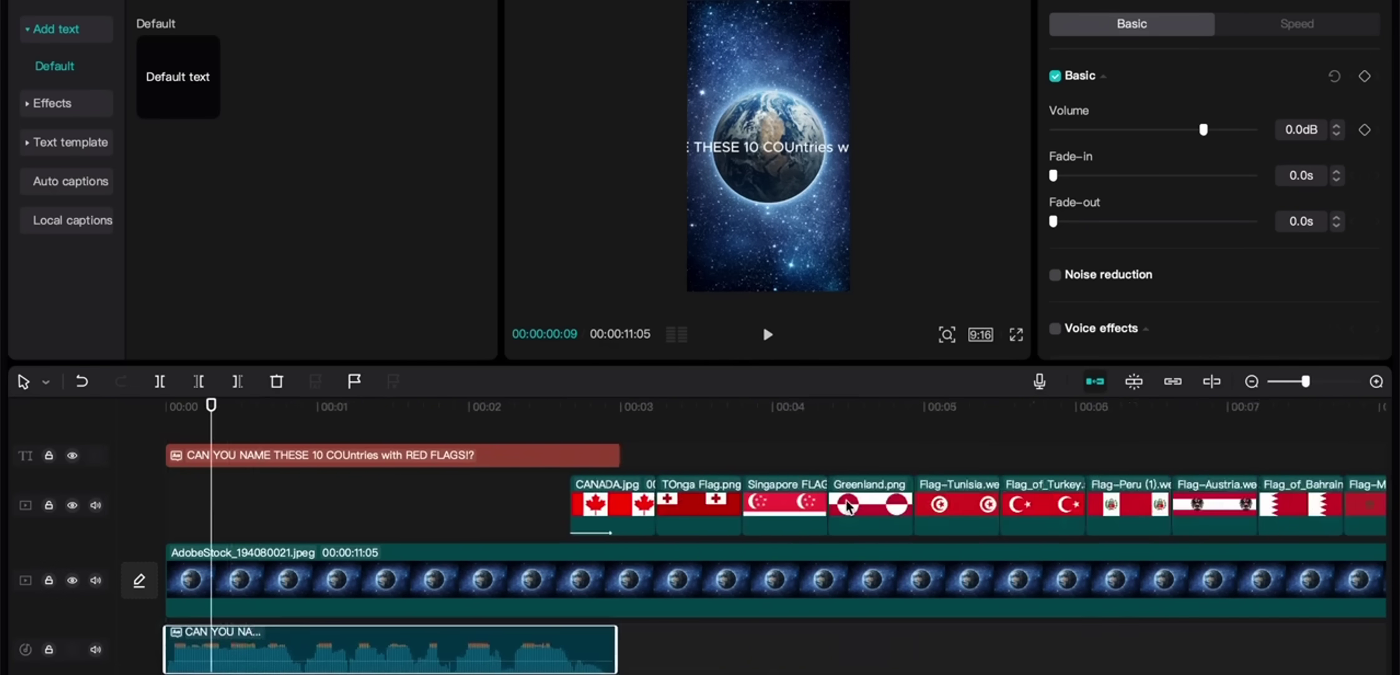
ctrl+scroll(847, 500, down, 1)
drag(406, 499, 1016, 509)
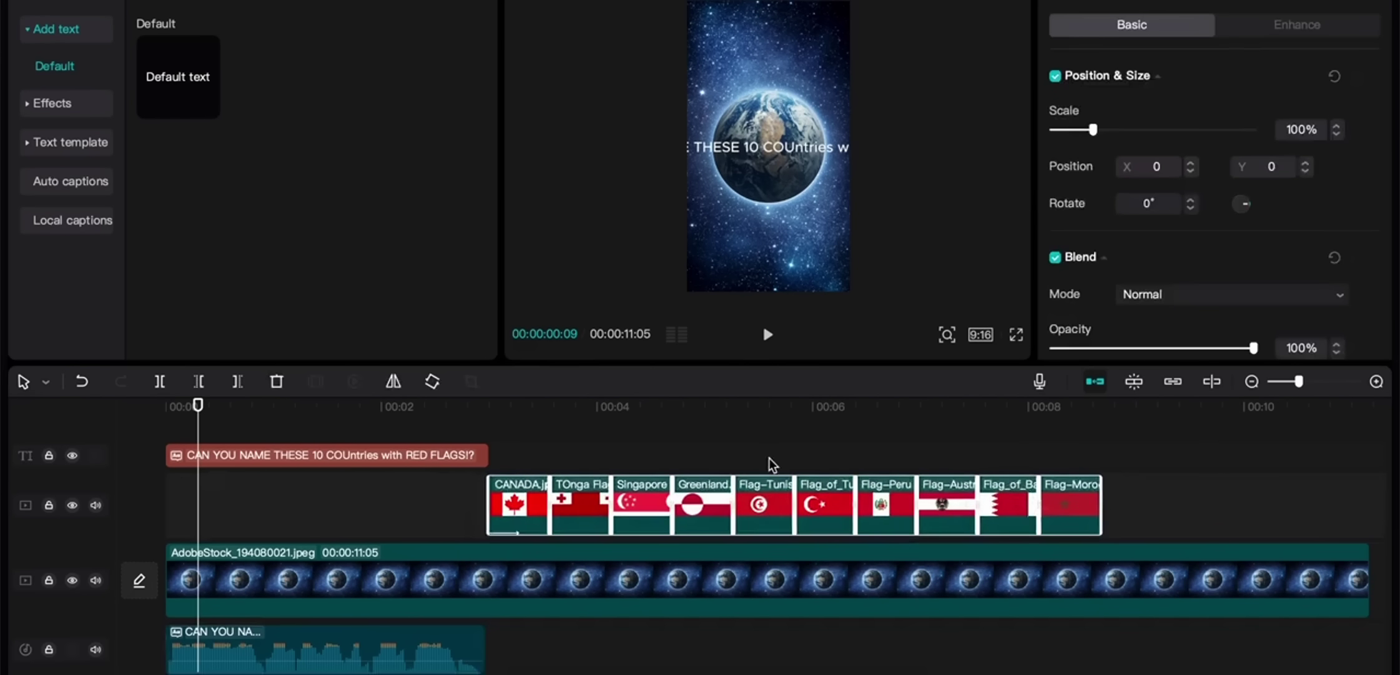
click(476, 452)
key(Delete)
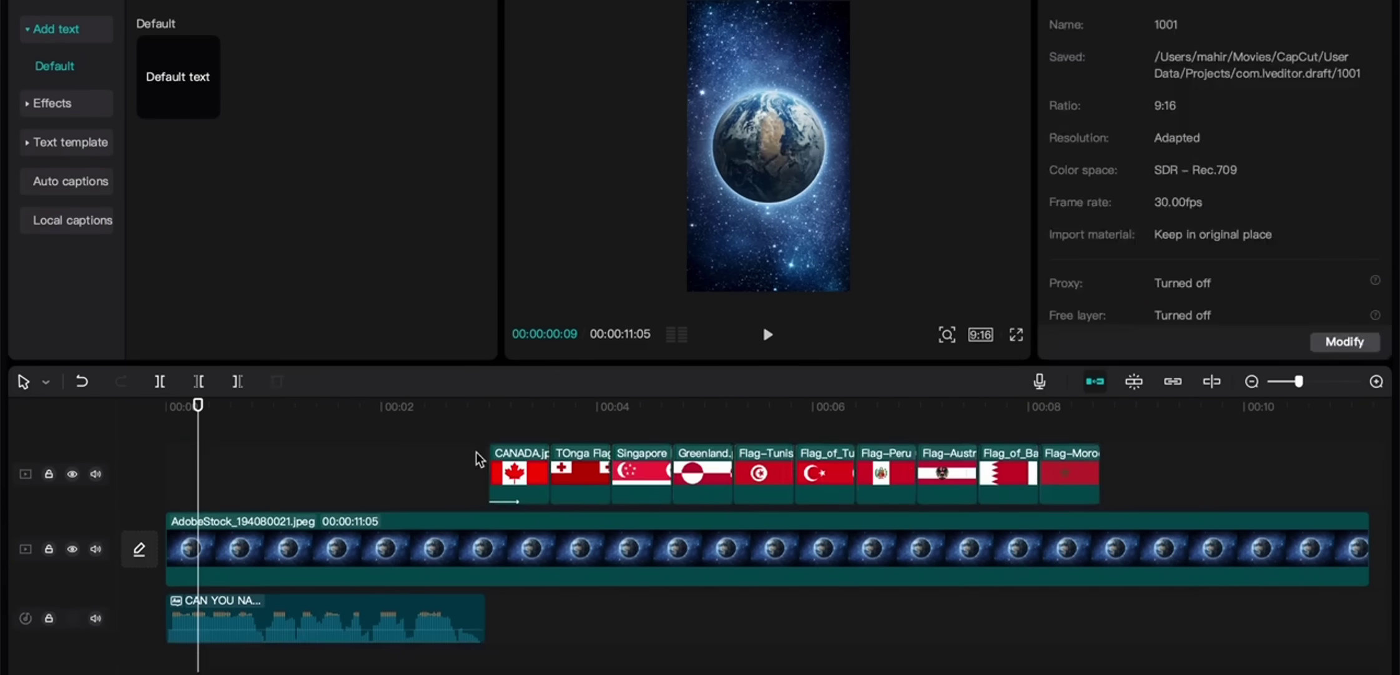
Step: Trim the Earth background clip to end with the Morocco clip at 00:00:08:20
scroll(478, 459, down, 2)
drag(992, 535, 812, 534)
click(820, 505)
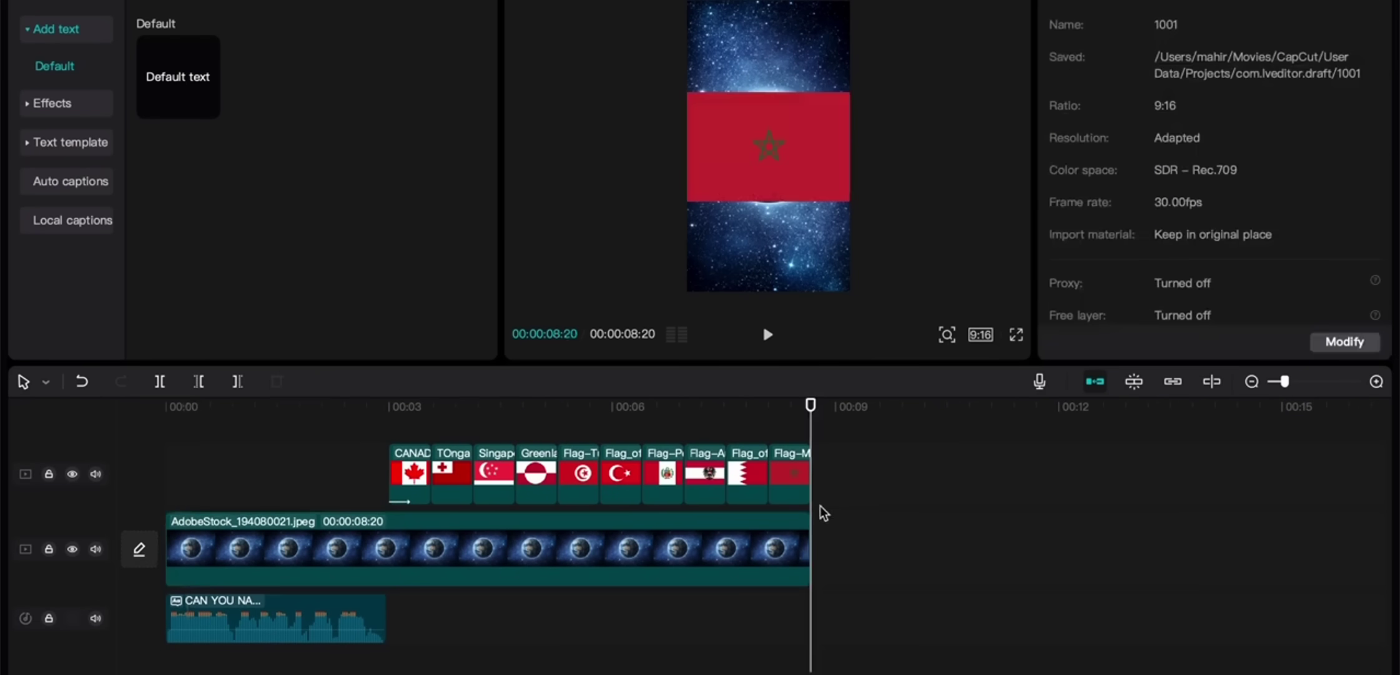
Step: Play back the video to check the narration and how the flag clips follow it
click(362, 409)
key(space)
key(space)
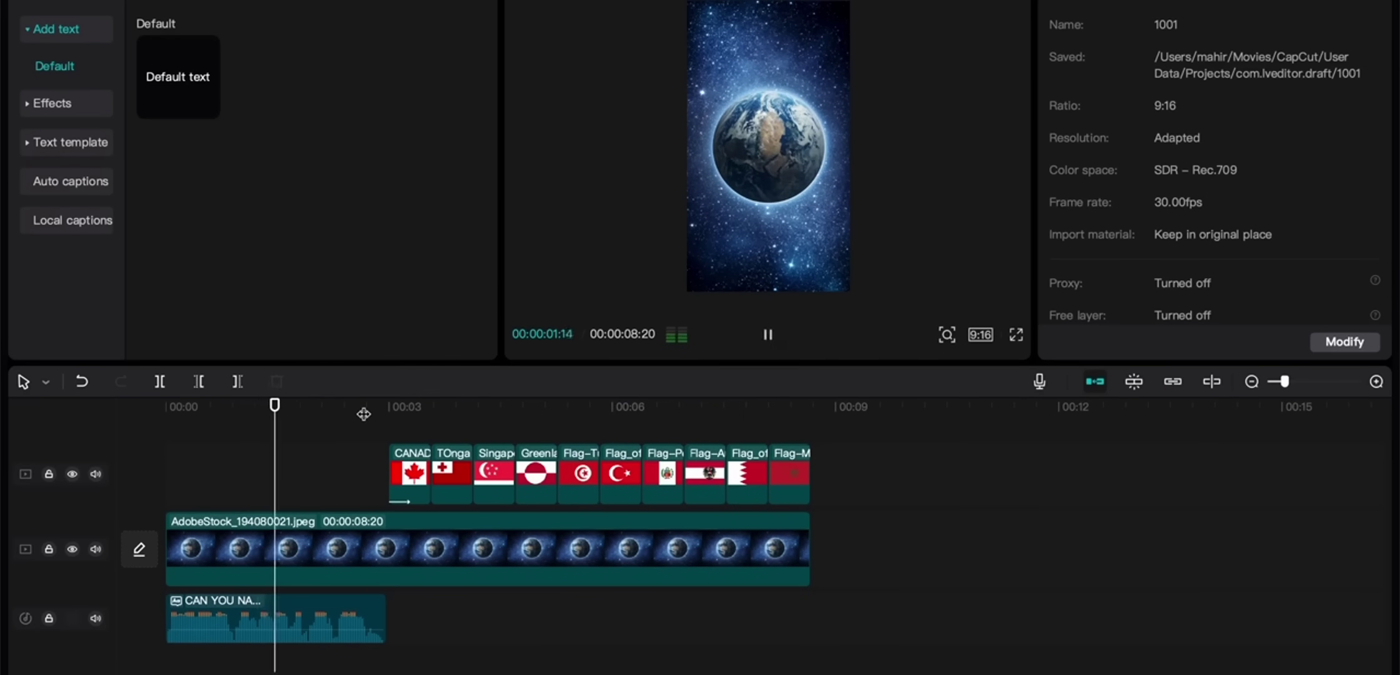
key(space)
key(space)
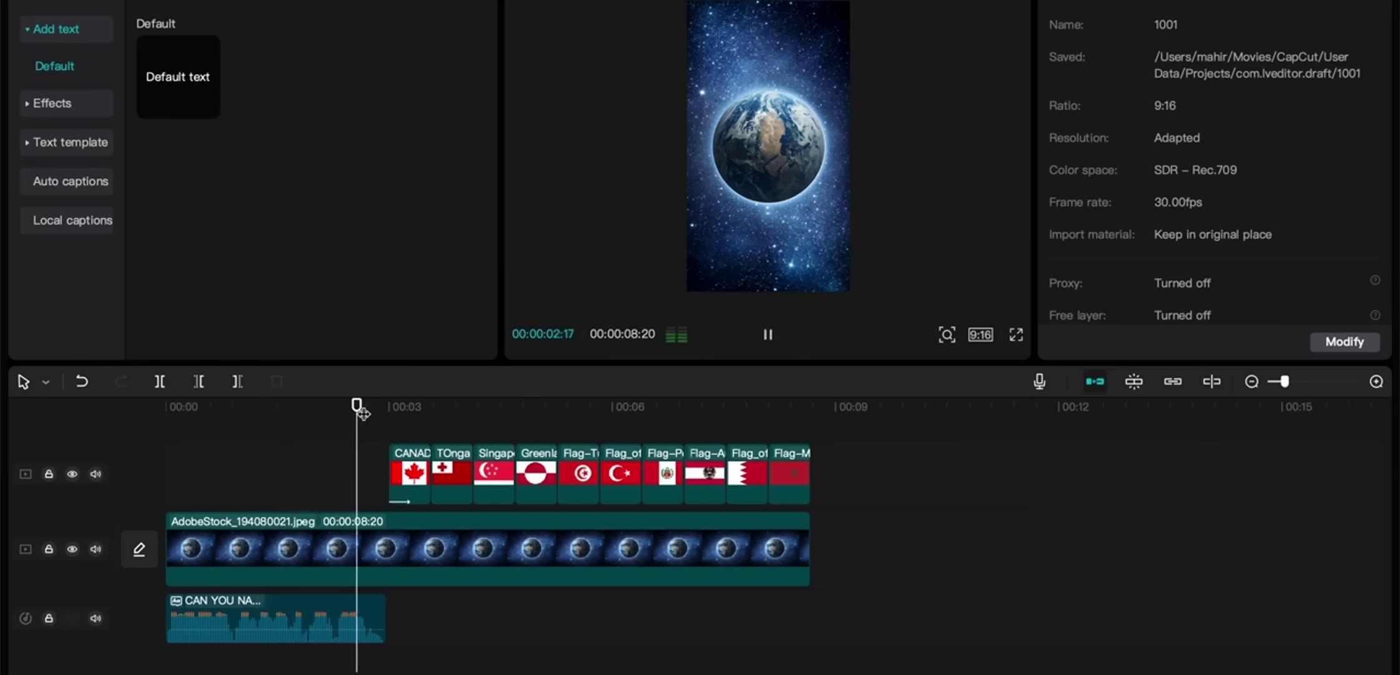
key(space)
key(space)
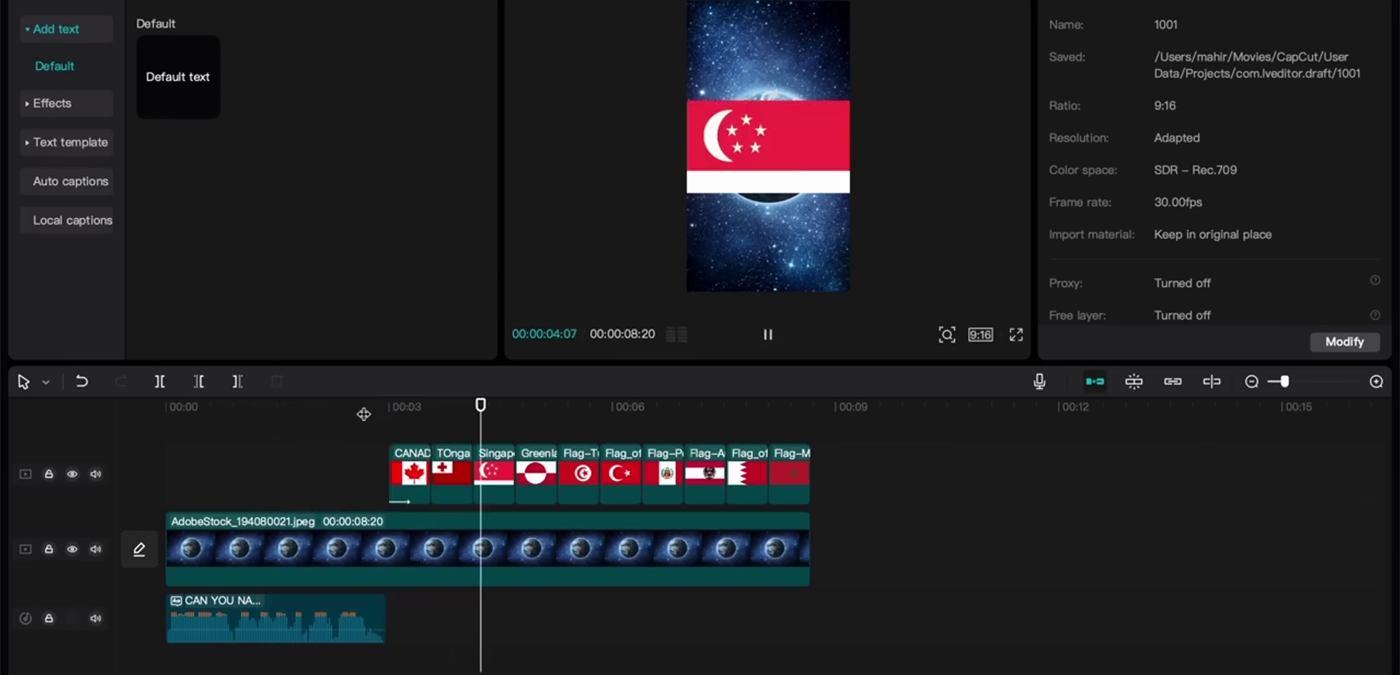
key(space)
key(space)
key(space)
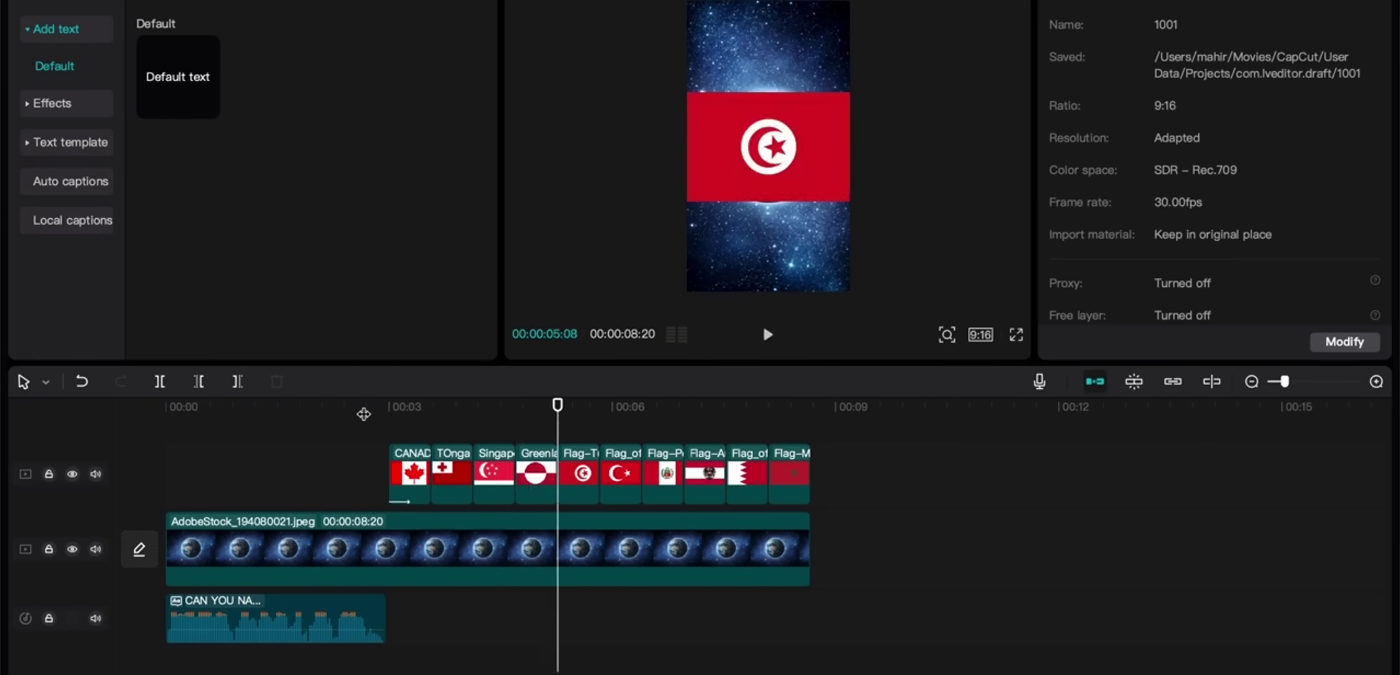
Step: Apply the Shake 3 entrance animation to the Tonga clip and the Rock Vertically entrance animation to the Singapore clip
click(445, 464)
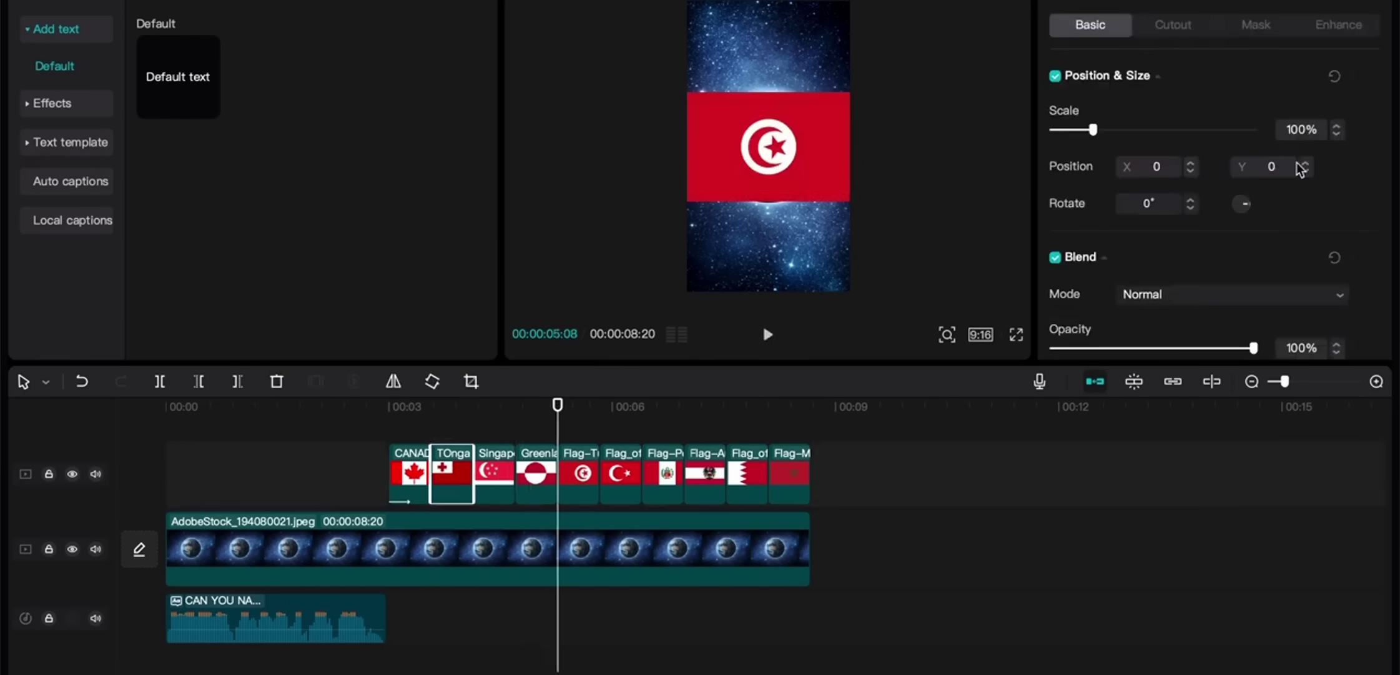
click(1137, 3)
scroll(1136, 235, down, 1)
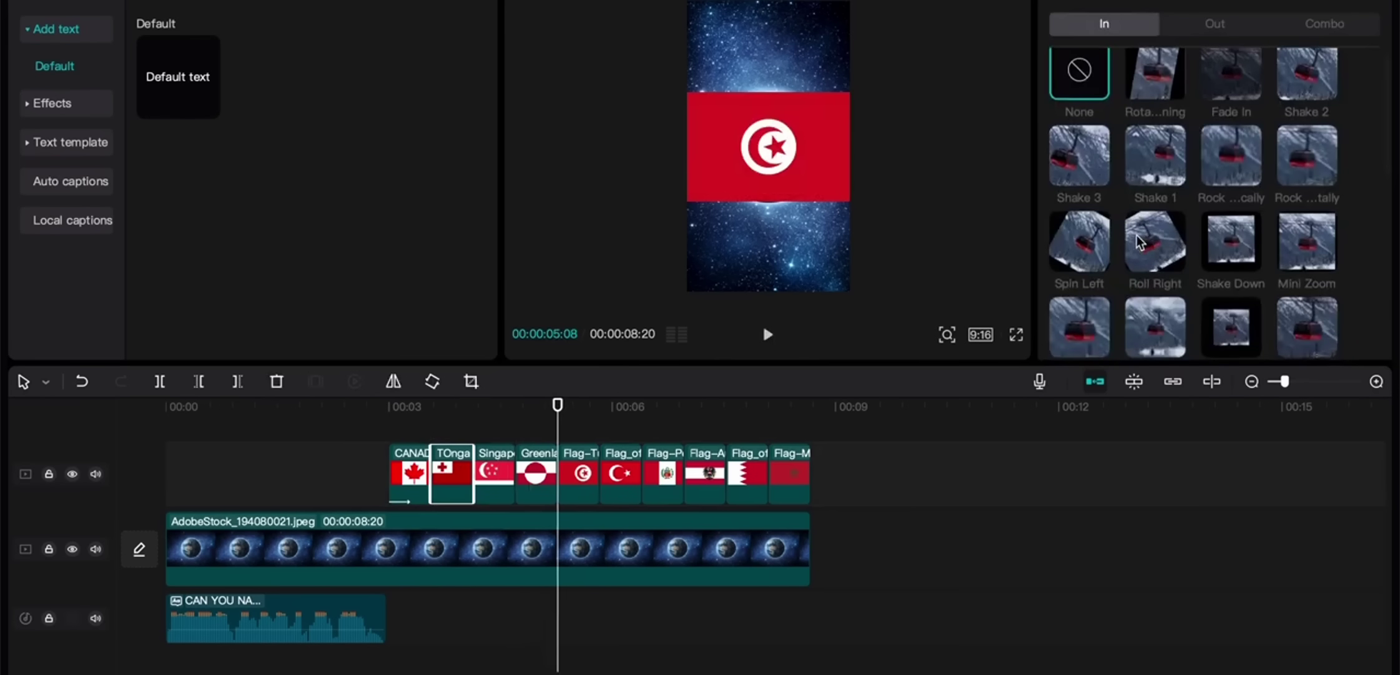
click(1085, 176)
click(500, 481)
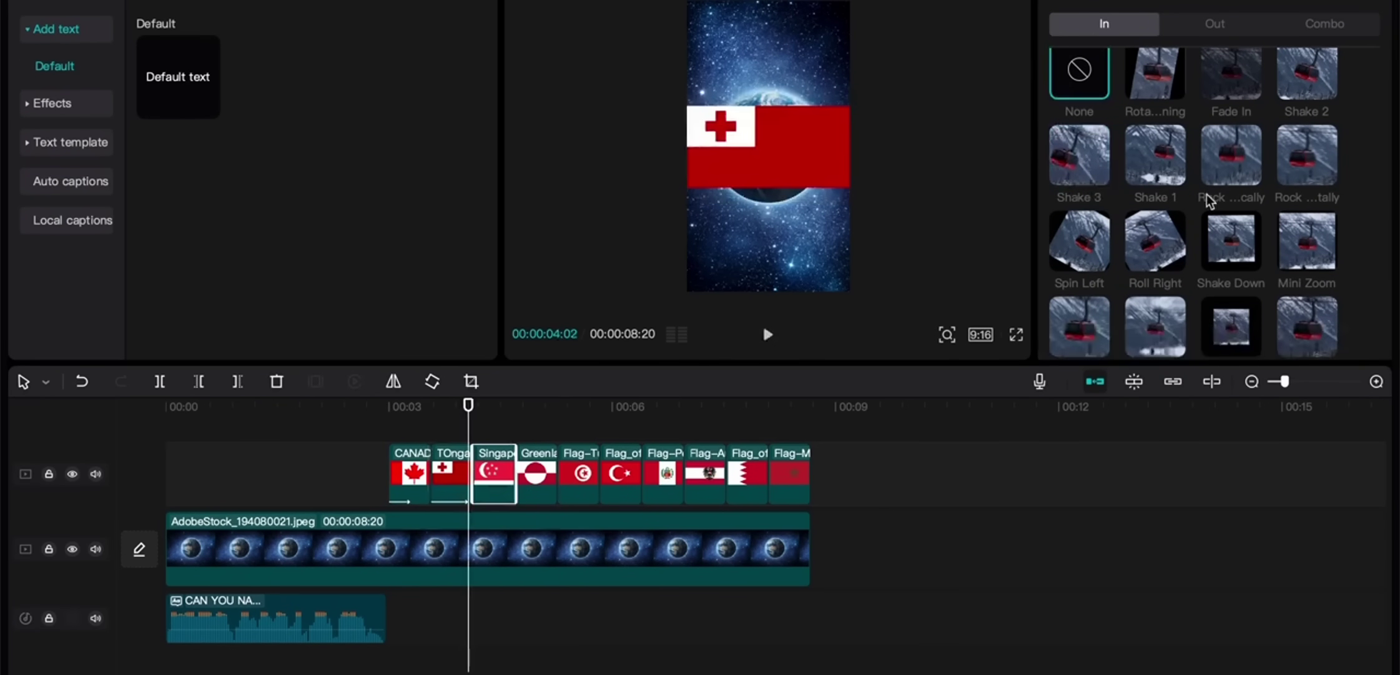
click(1232, 163)
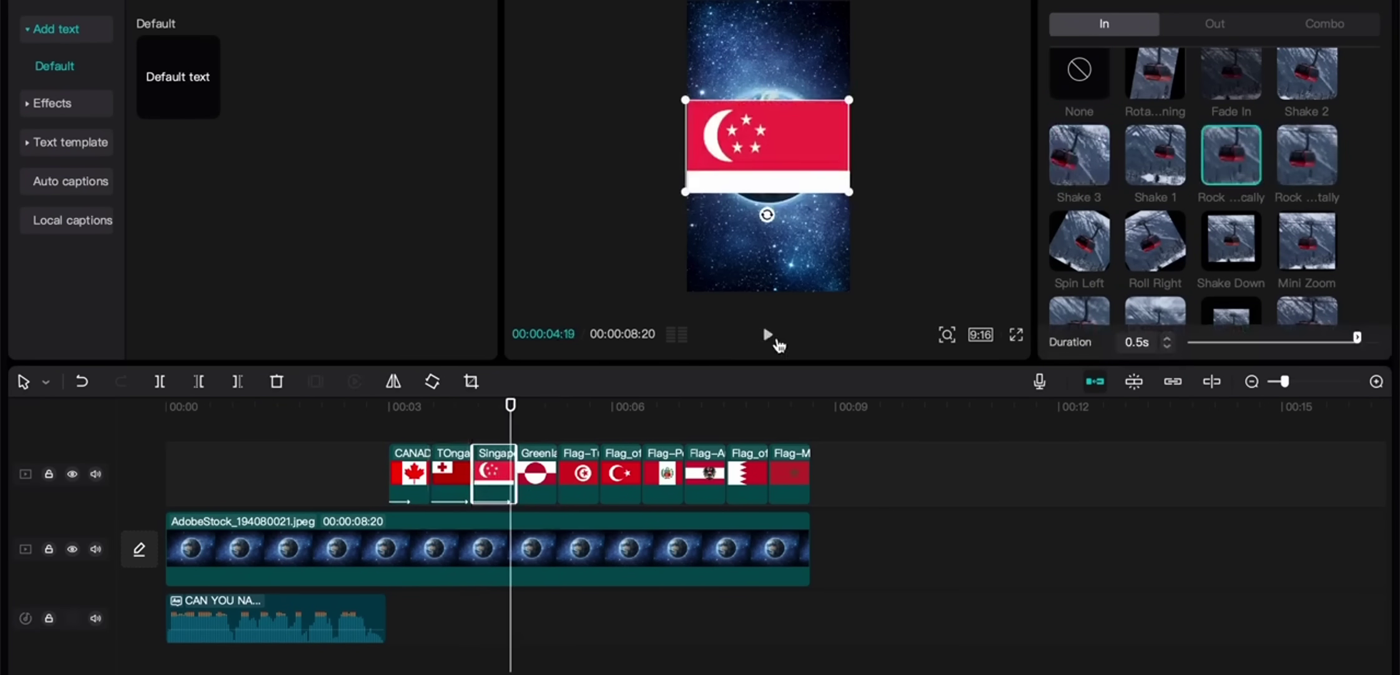
Step: Apply the Swing entrance animation to the Greenland clip and the Swing Bottom entrance animation to the Tunisia clip
click(553, 481)
scroll(1153, 240, down, 4)
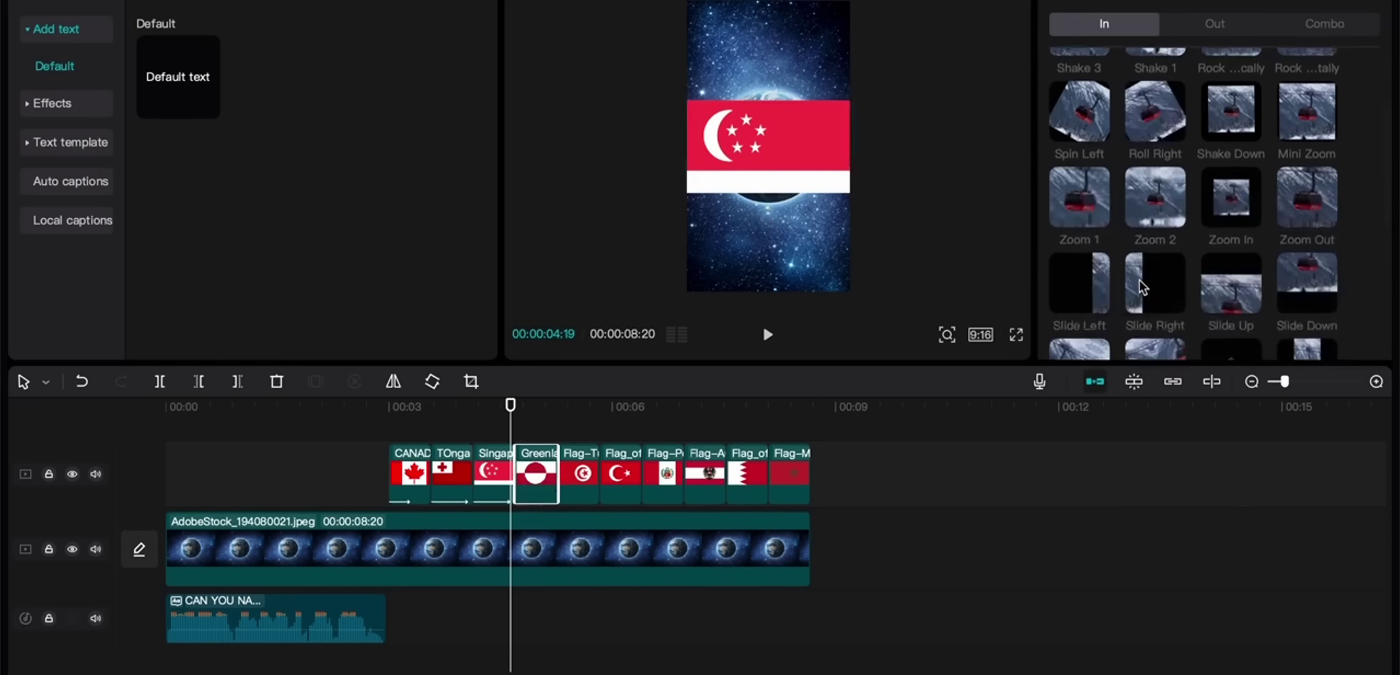
click(1090, 211)
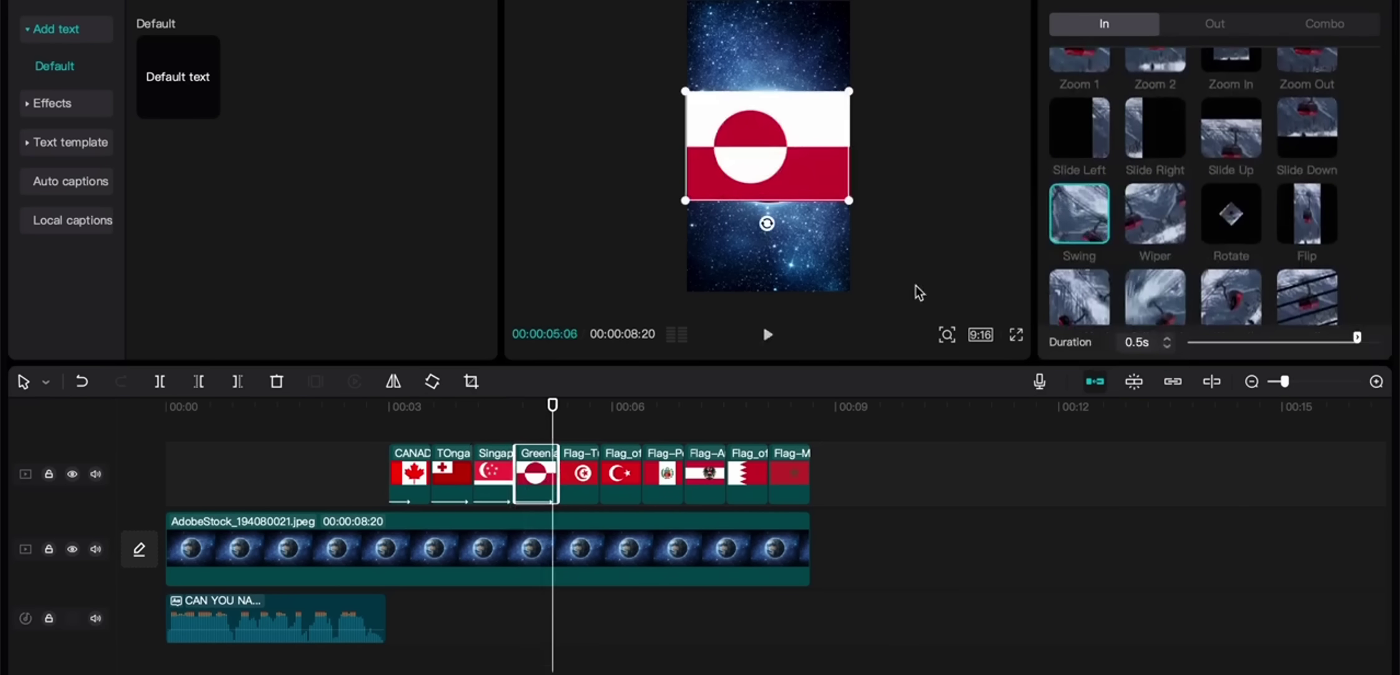
click(584, 480)
scroll(1294, 279, down, 3)
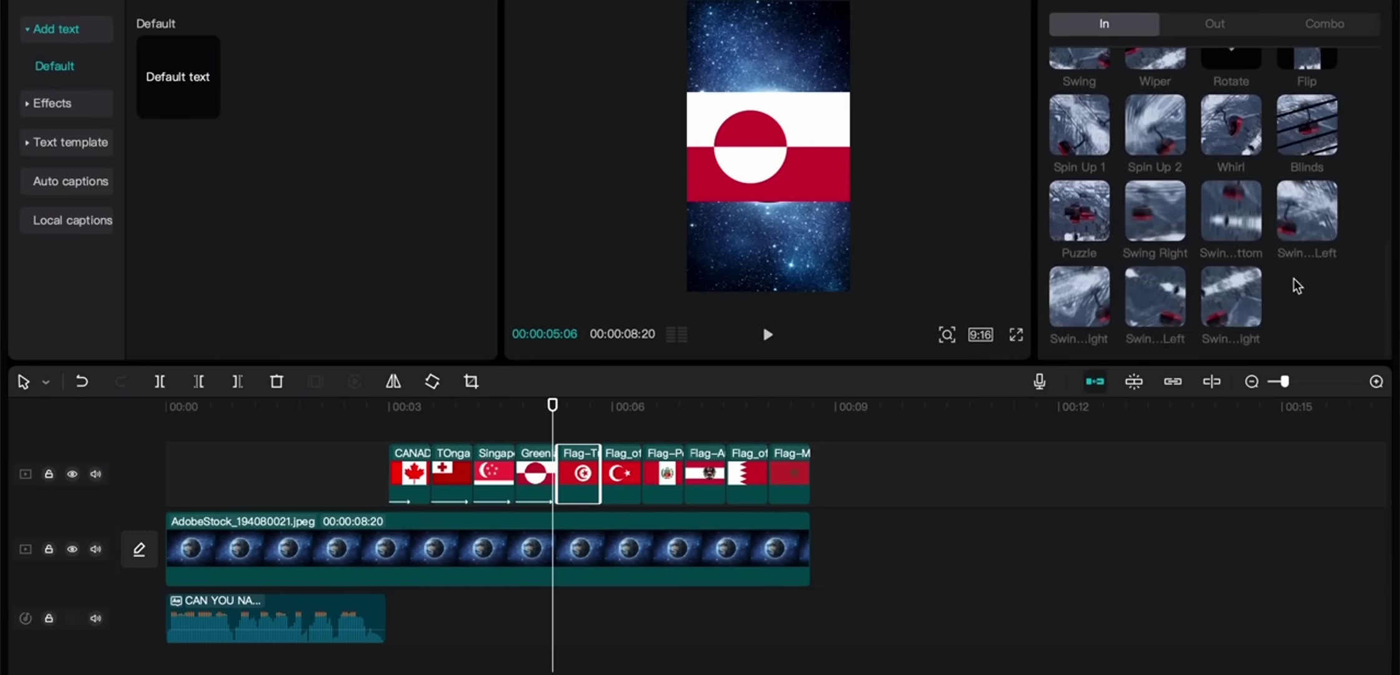
click(1251, 223)
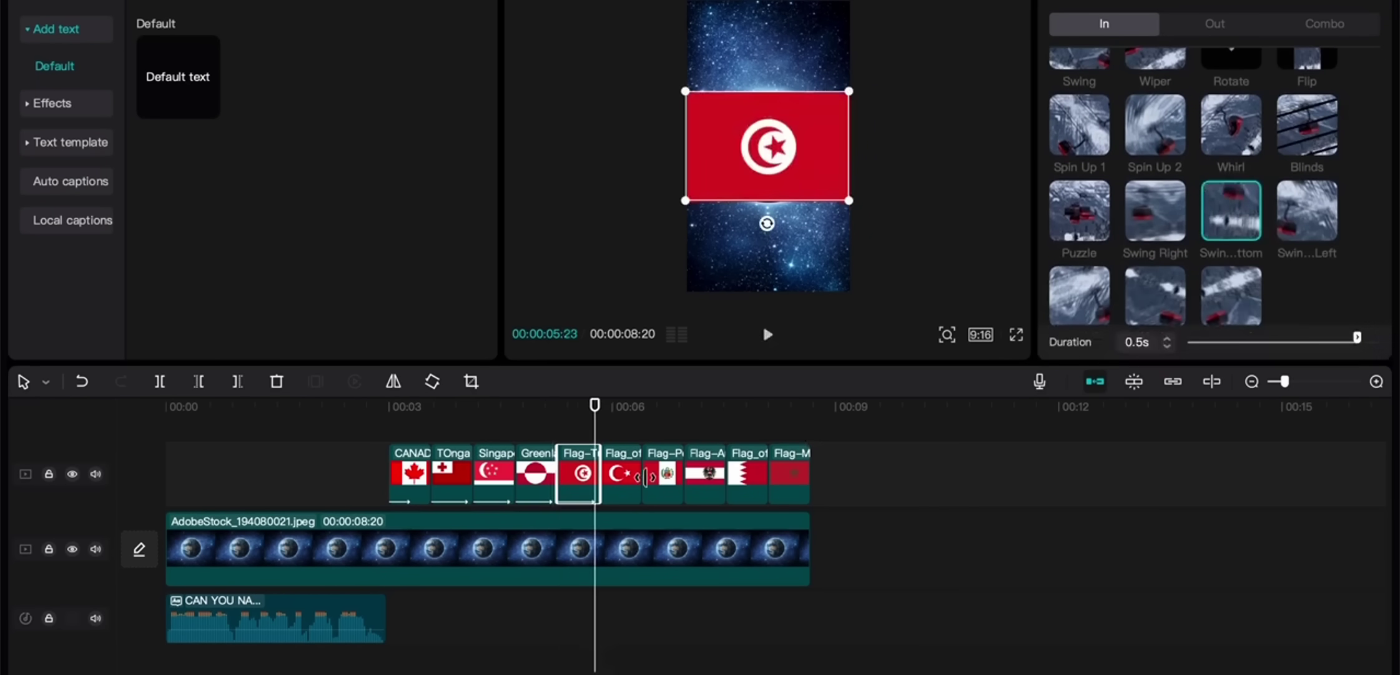
Step: Apply the Swing-type entrance animation listed directly below Puzzle to the Turkey flag clip
click(628, 482)
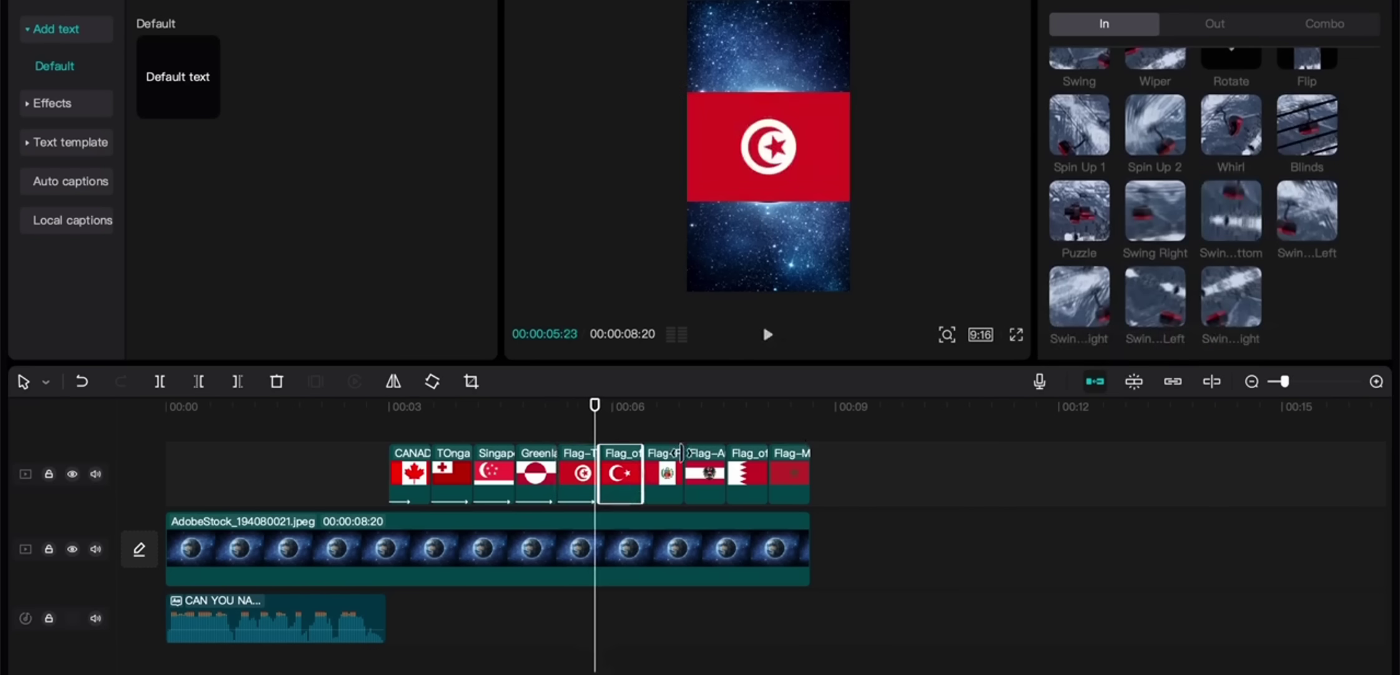
click(1086, 293)
Step: Try the Puzzle, Spin Up 2, Spin Up 1 and Whirl entrance animations on the Peru clip, shortening the duration to 0.1 s
click(661, 482)
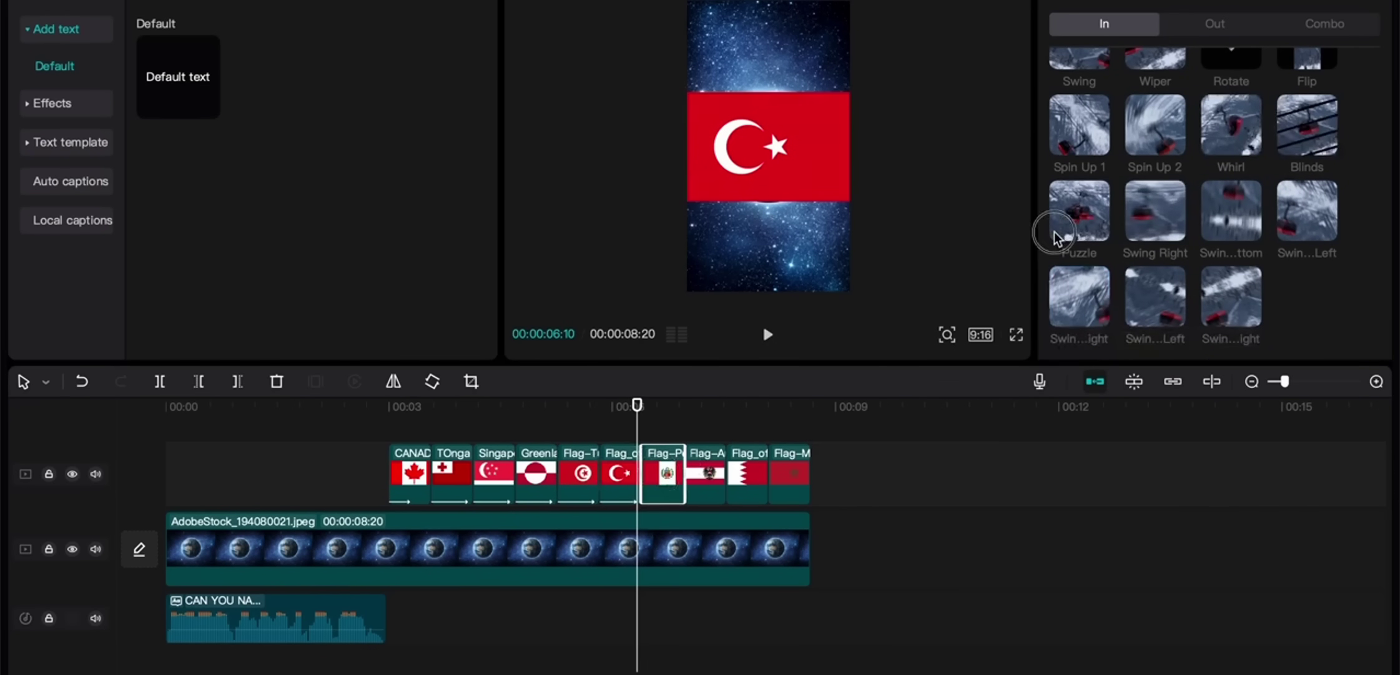
click(1070, 215)
click(1166, 131)
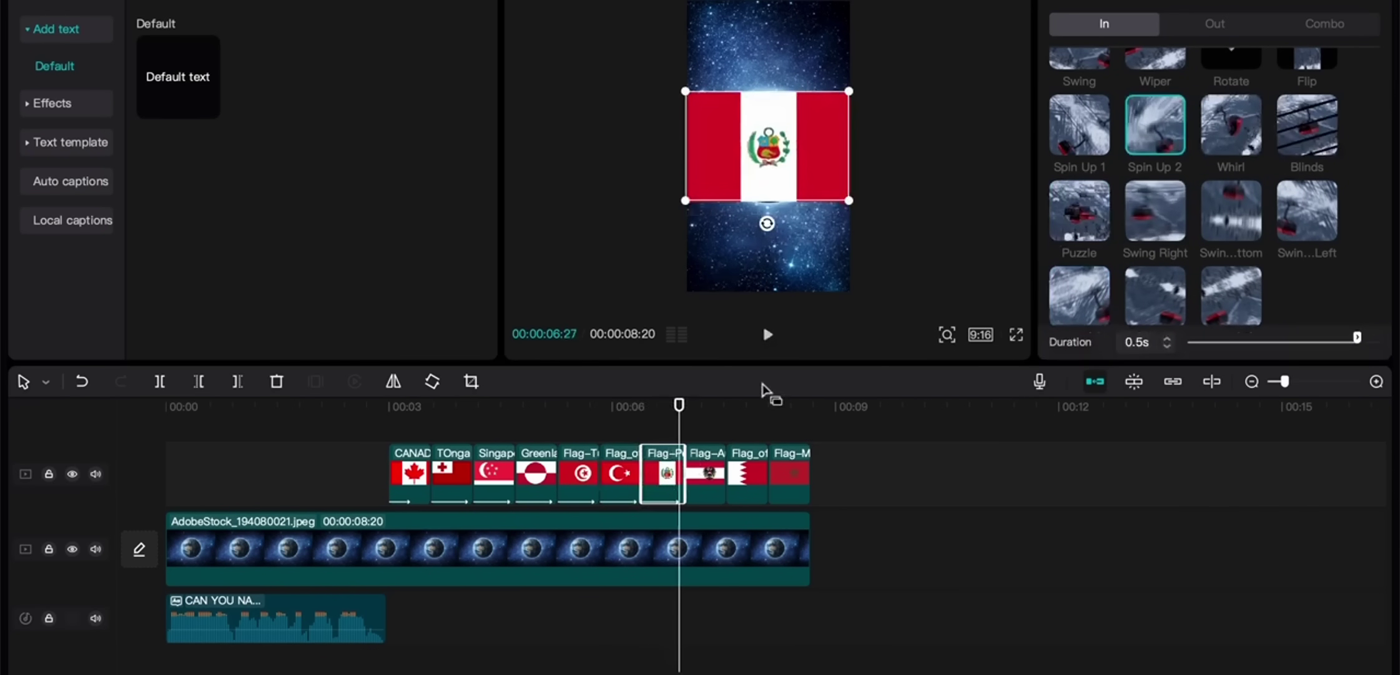
click(1080, 125)
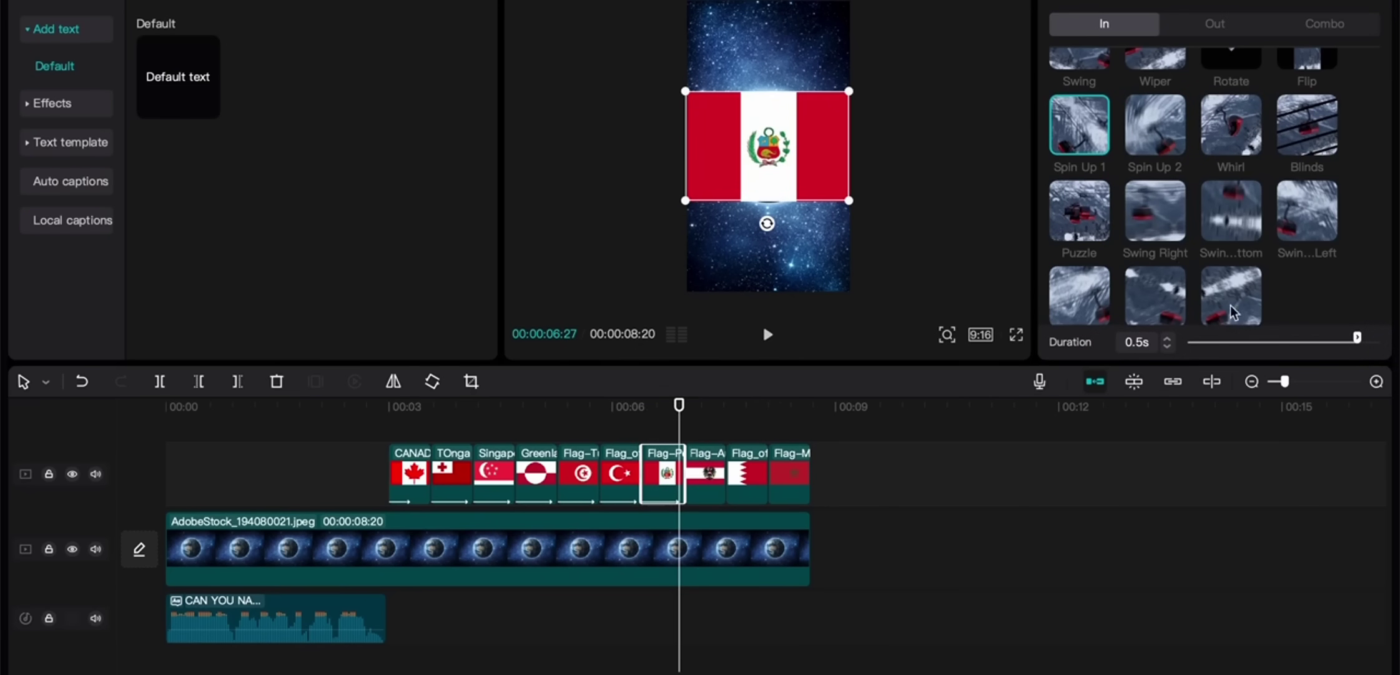
click(1241, 342)
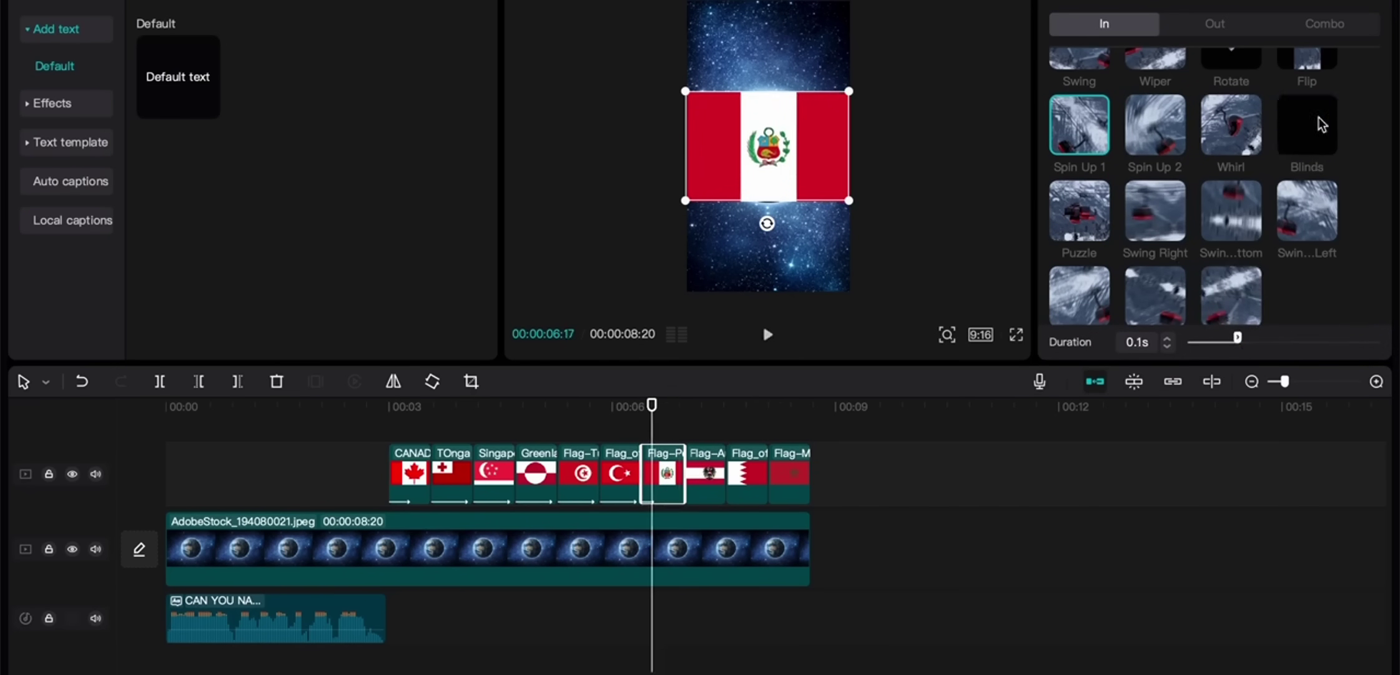
click(1256, 128)
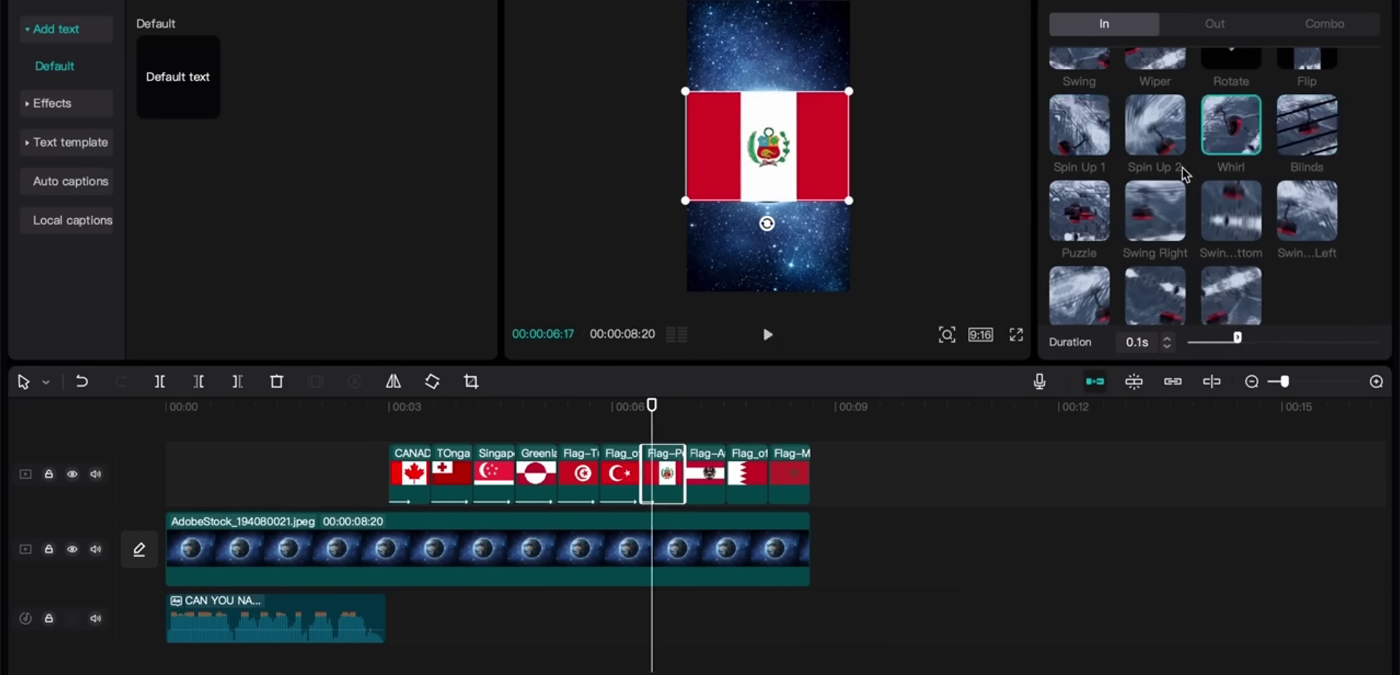
Step: Try Flip, Wiper and Swing on the Peru clip, set the animation duration to 0.3 s, and apply the Slide Up entrance animation
scroll(1200, 178, up, 3)
click(1304, 153)
click(1156, 175)
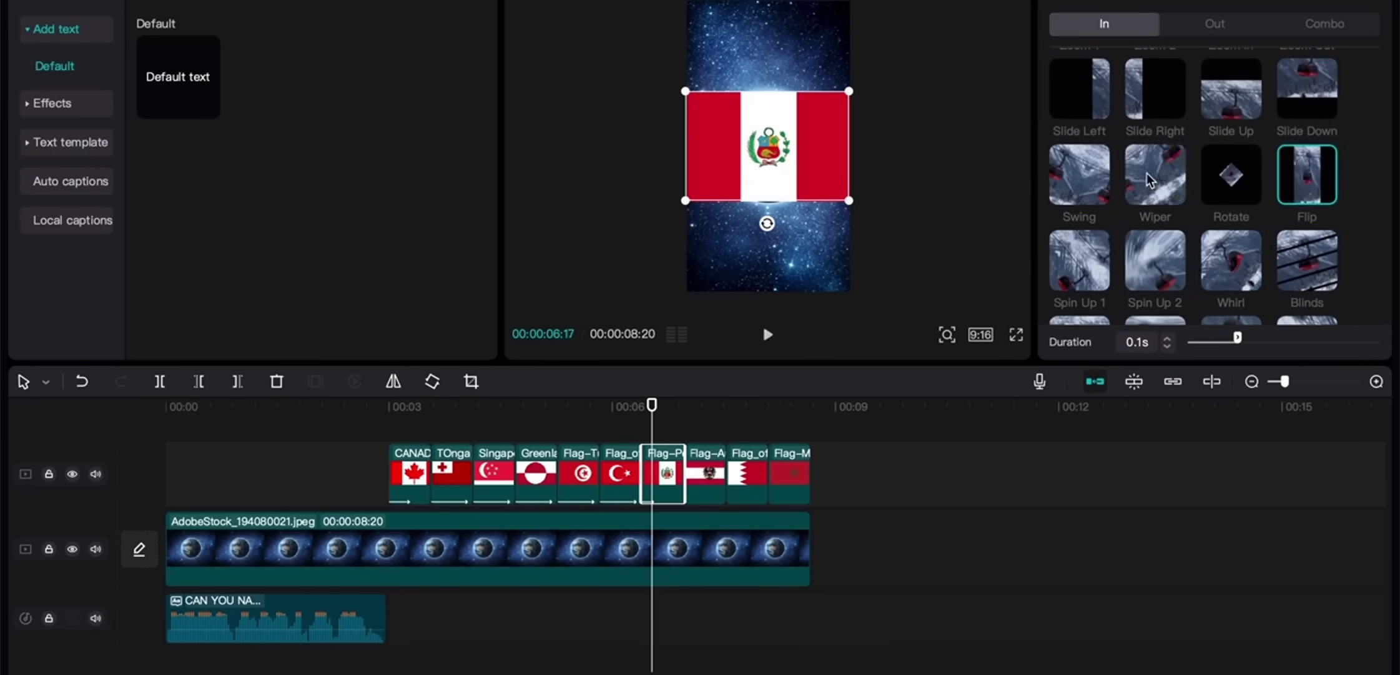
click(1276, 341)
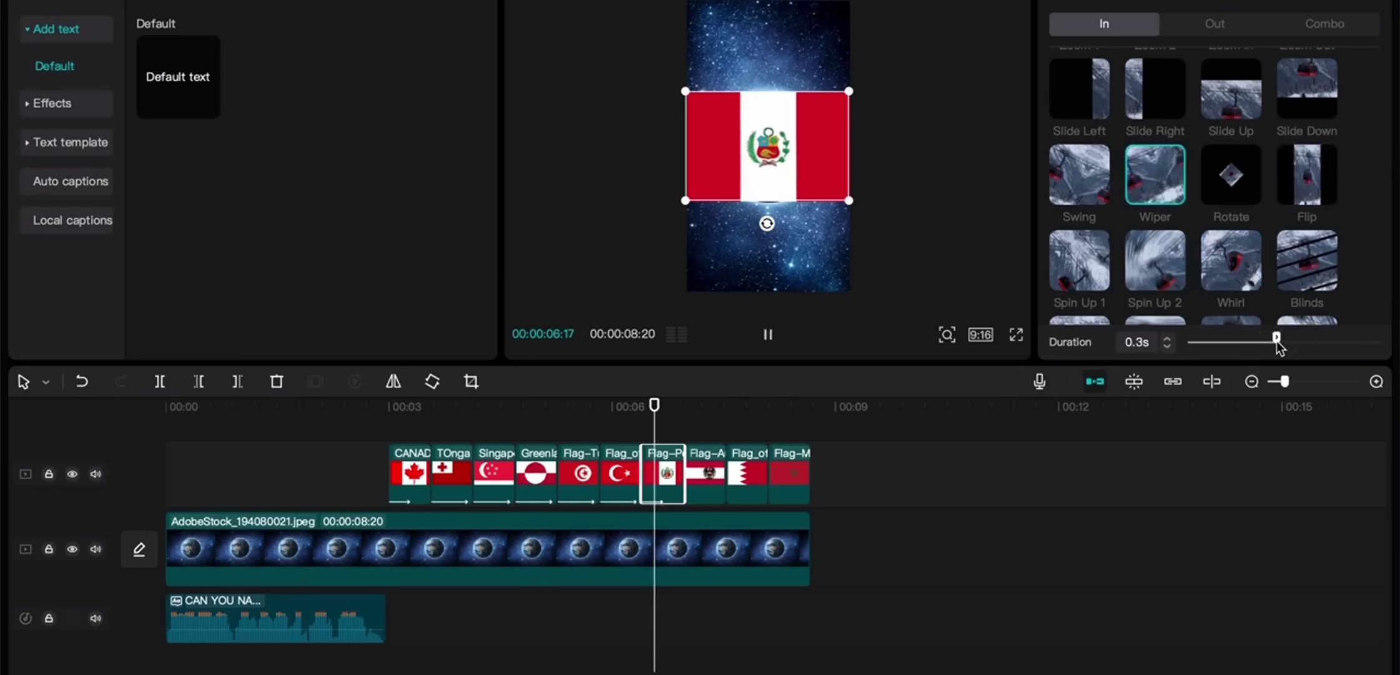
click(1073, 177)
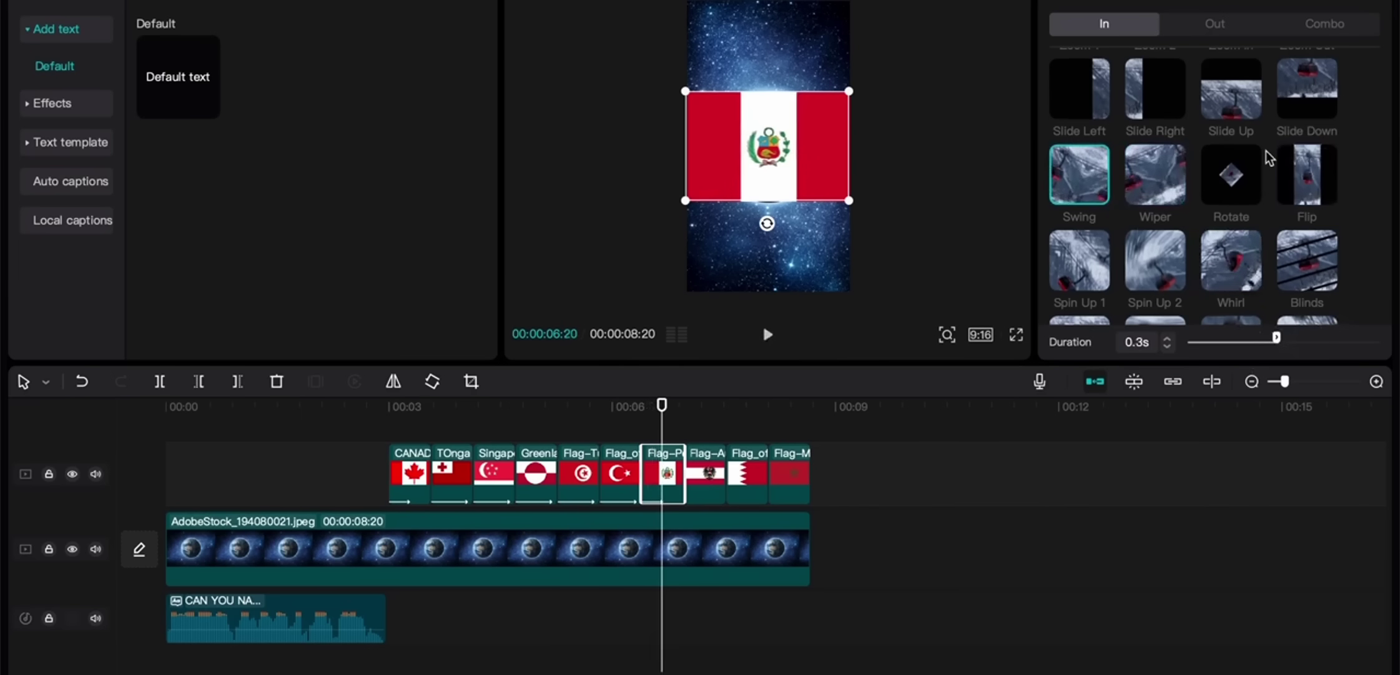
scroll(1156, 163, up, 1)
click(1225, 130)
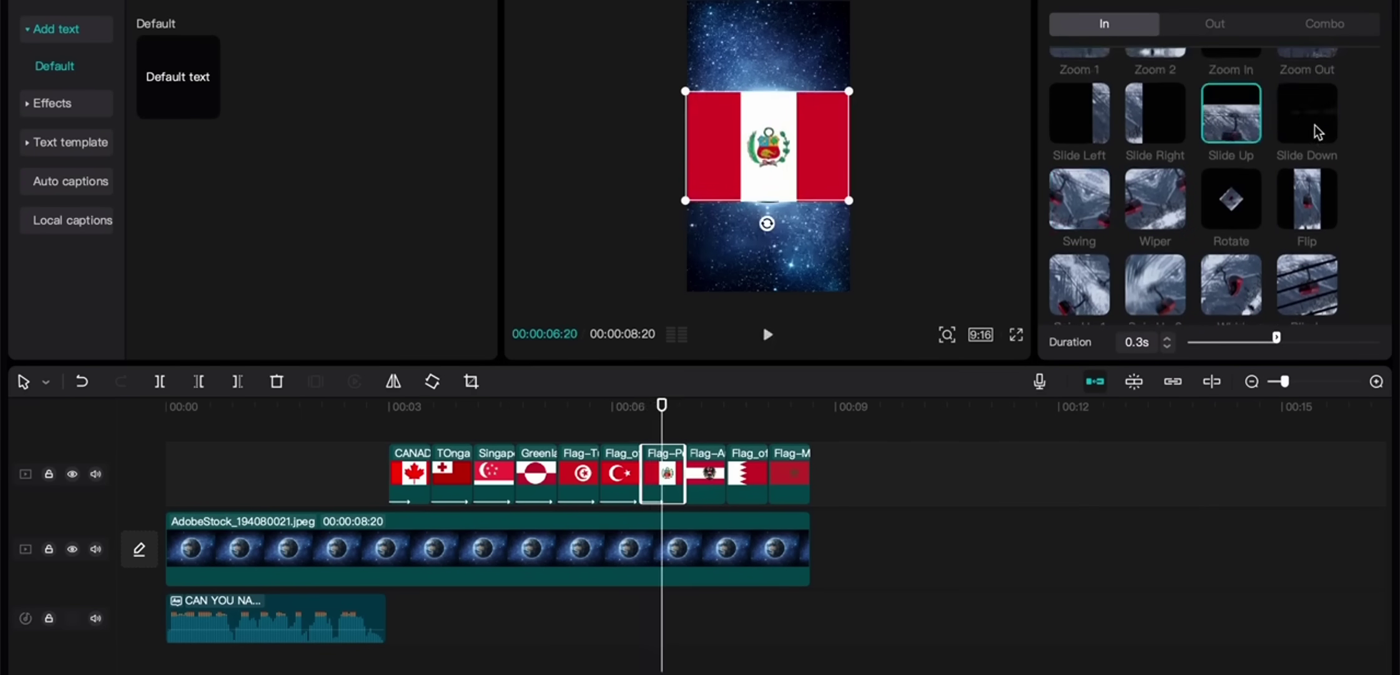
Step: Apply a shortened Slide Down entrance animation to the Austrian flag clip and the Zoom 2 entrance animation to the Bahrain flag clip
click(698, 475)
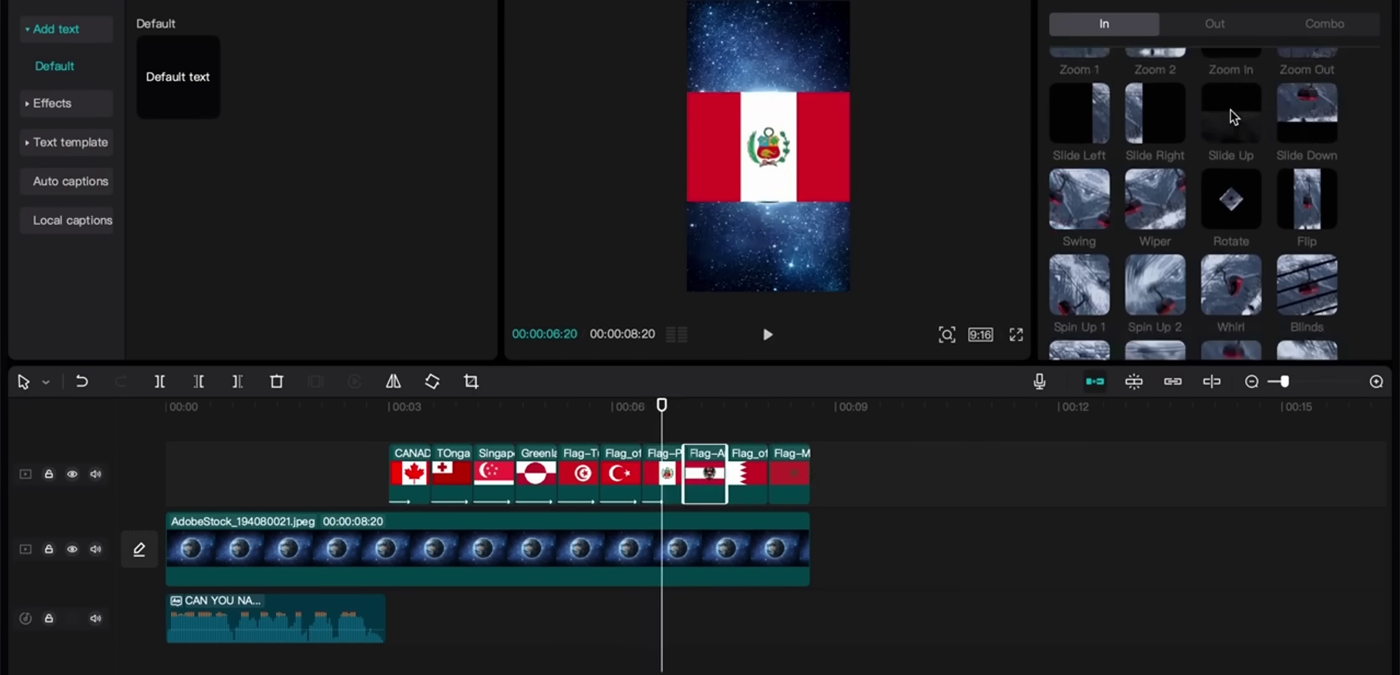
click(1296, 99)
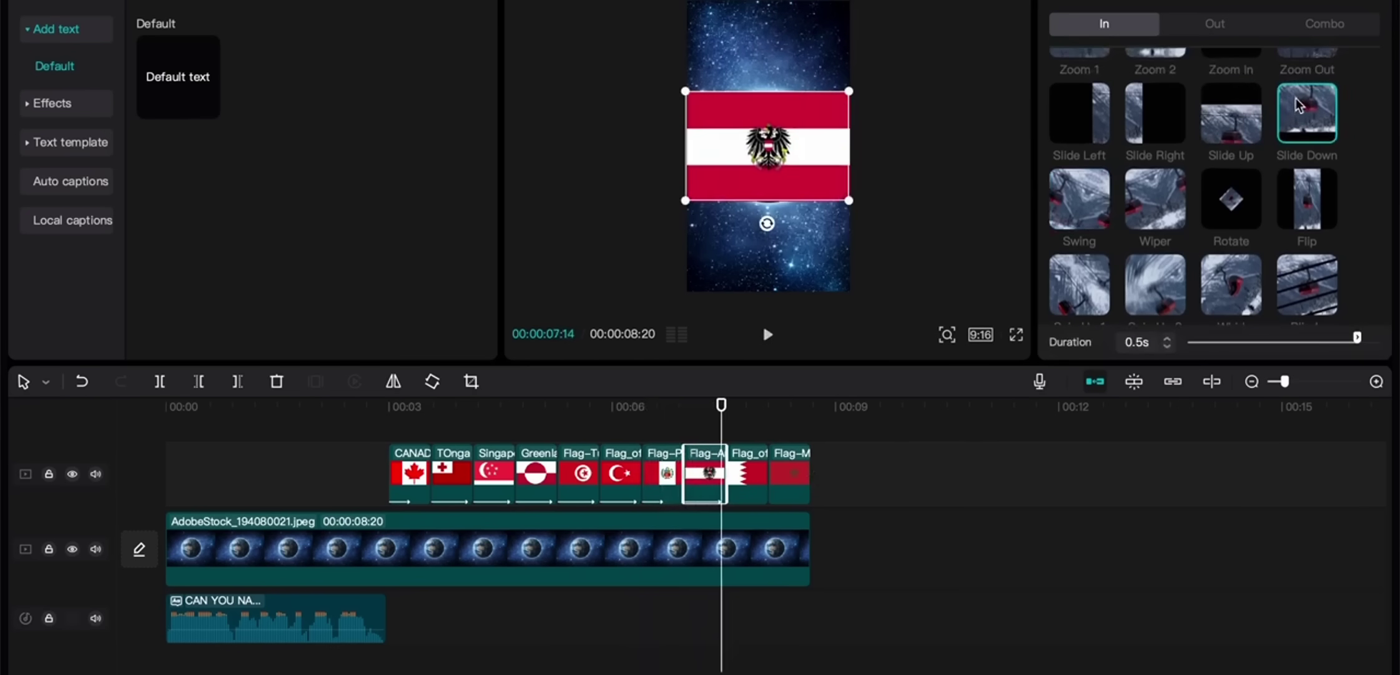
click(1299, 343)
click(749, 477)
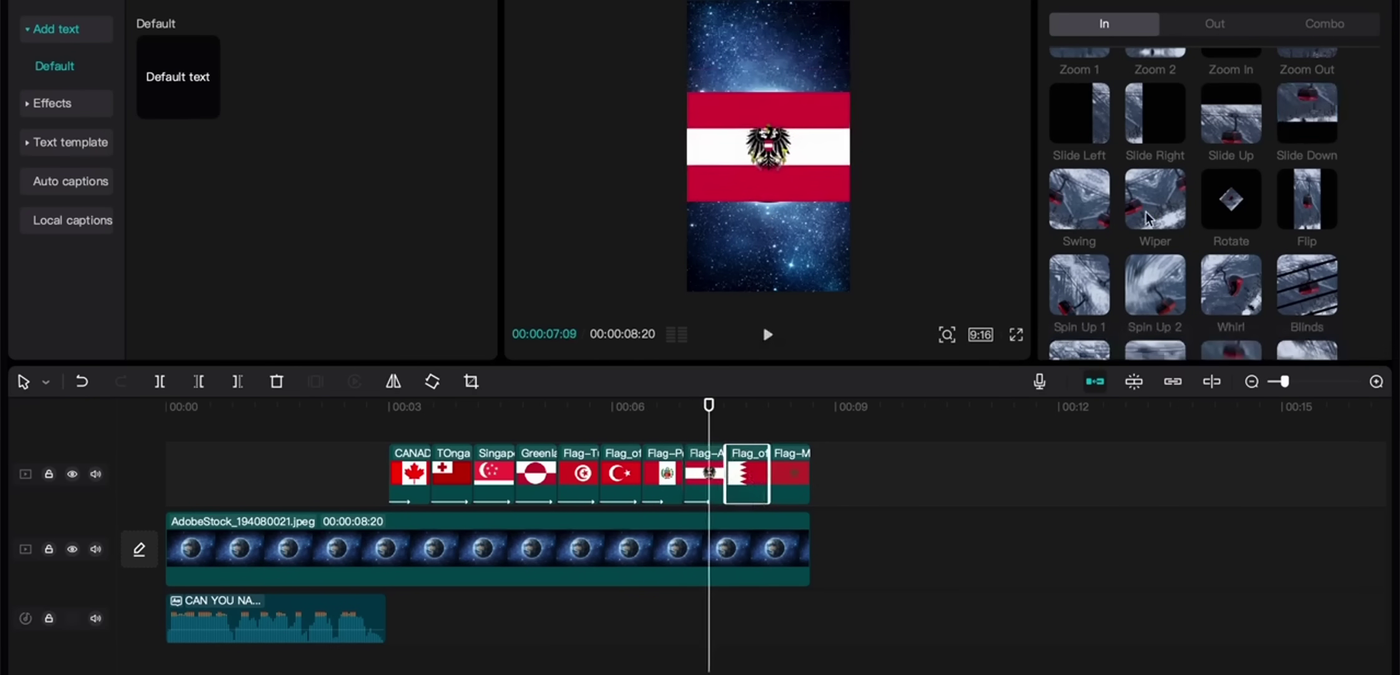
scroll(1151, 206, up, 1)
click(1159, 93)
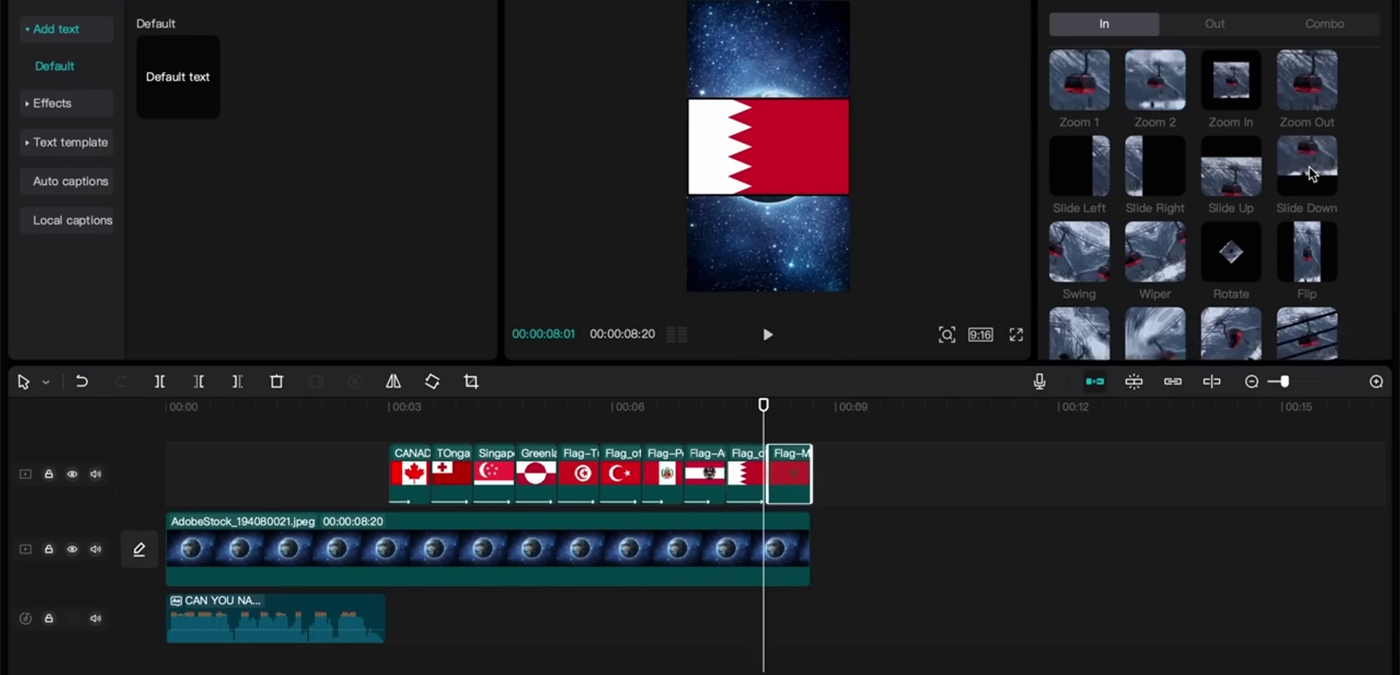
Step: Give the Moroccan flag clip a Slide Right entrance animation lasting 0.3 s and play back the flag sequence
click(1231, 183)
click(1143, 253)
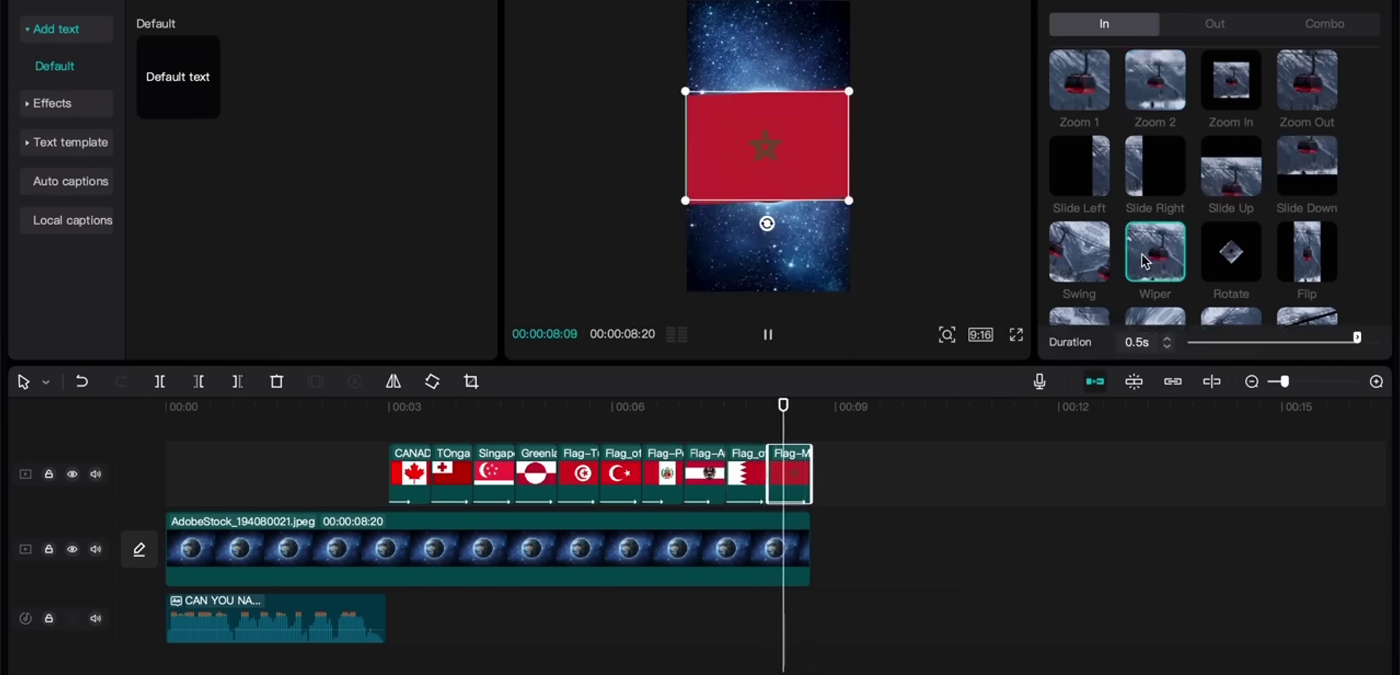
scroll(1142, 254, up, 1)
click(1142, 254)
drag(1356, 337, 1265, 341)
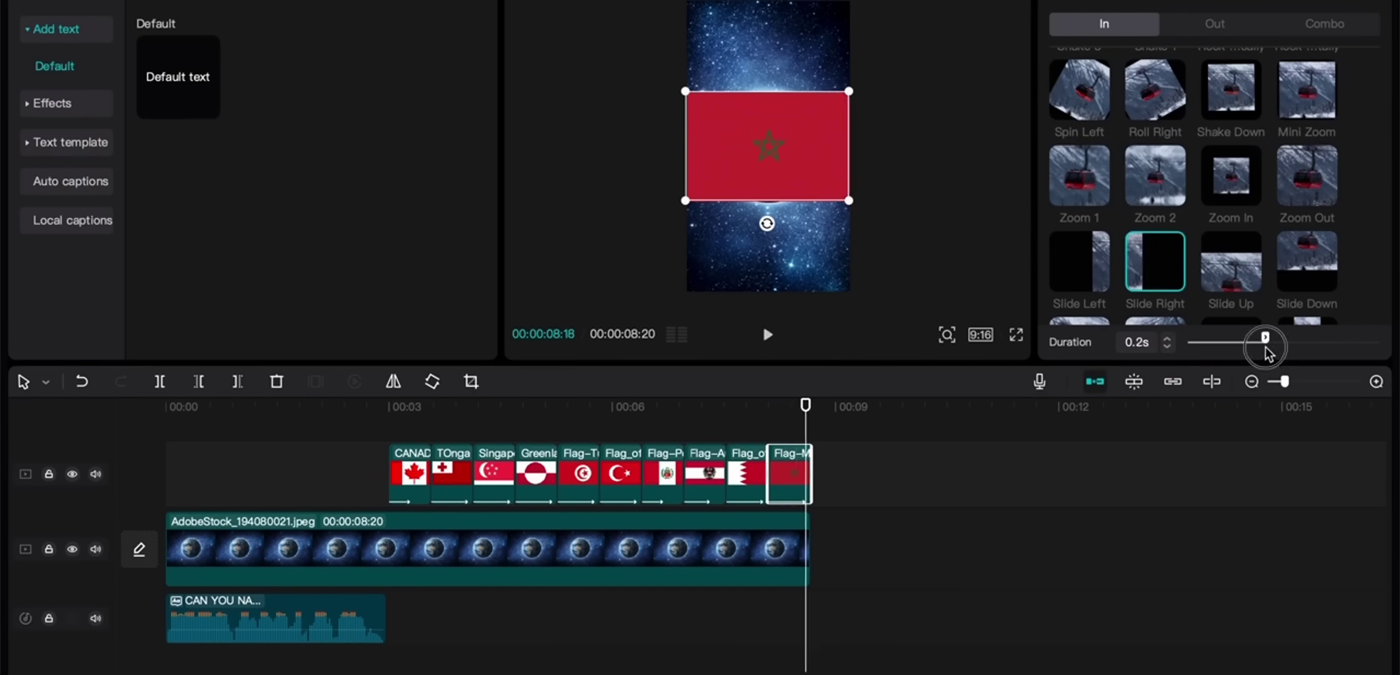
click(1297, 338)
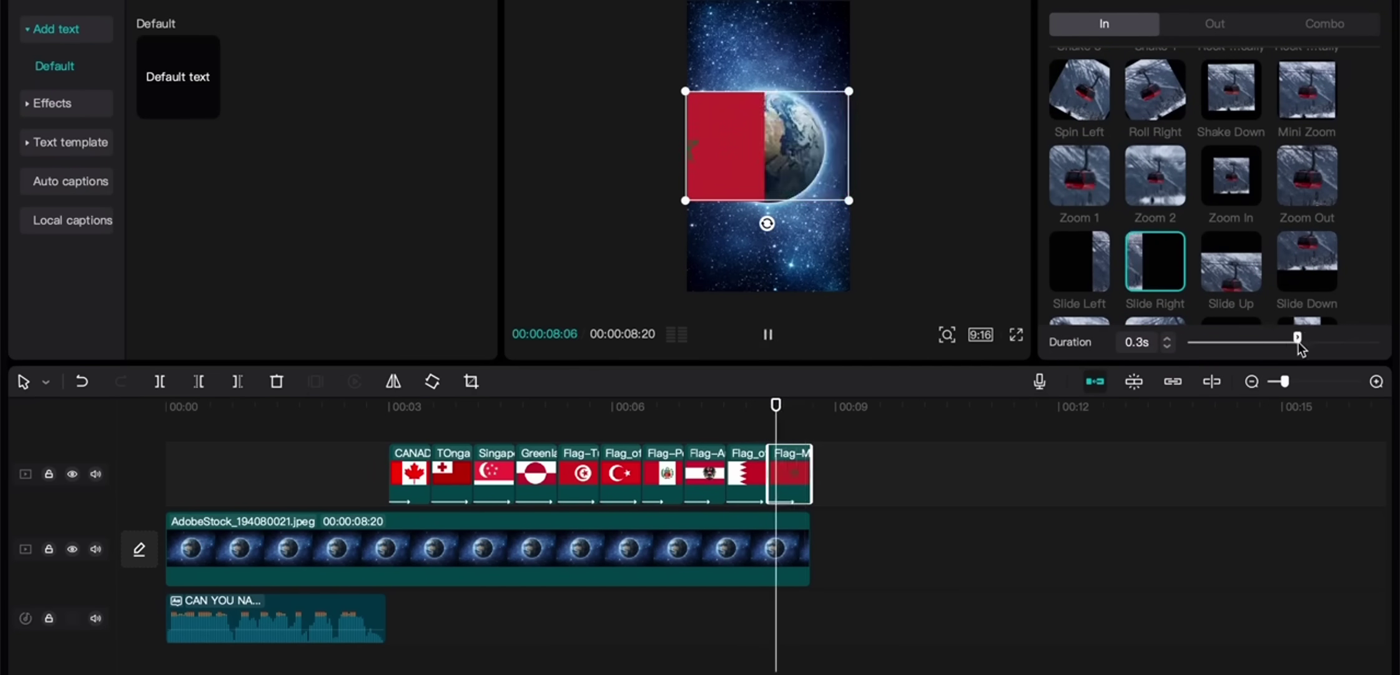
click(341, 414)
key(space)
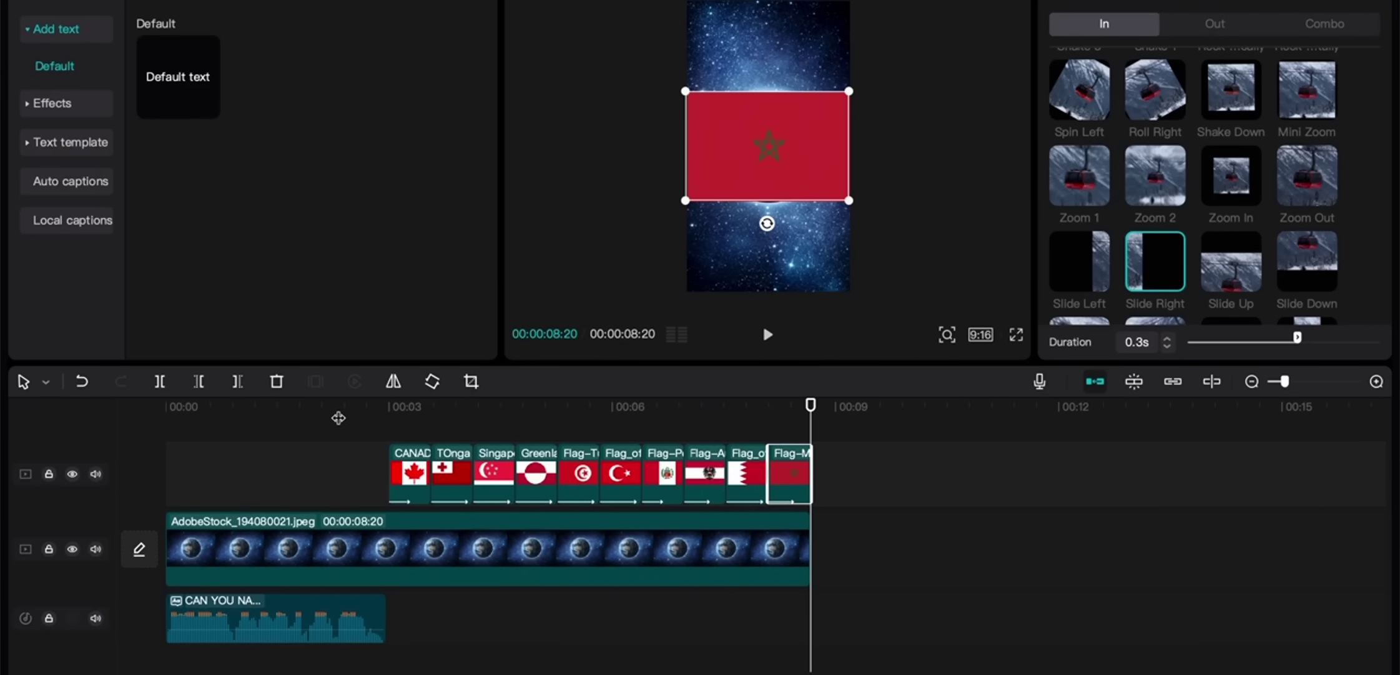
Step: Set the entrance animation duration to 0.2 s on the Tonga flag clip and 0.1 s on the Singapore flag clip
click(449, 484)
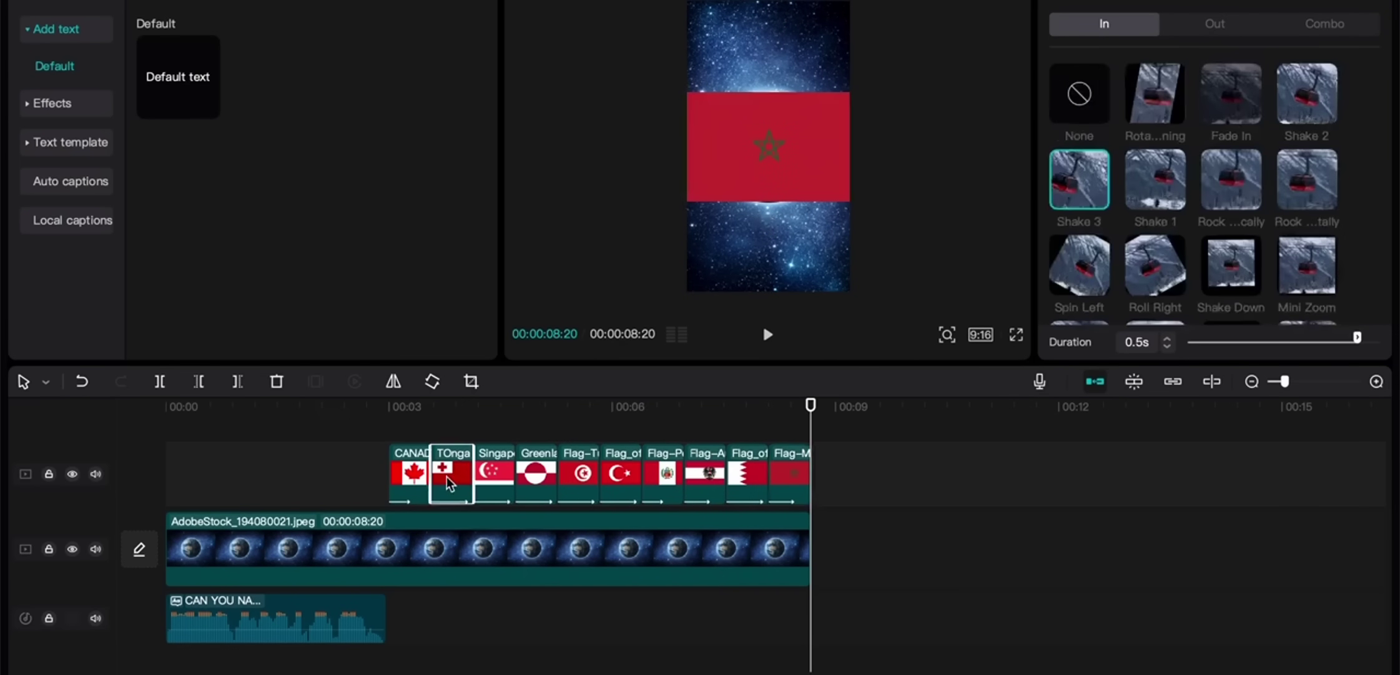
click(1251, 342)
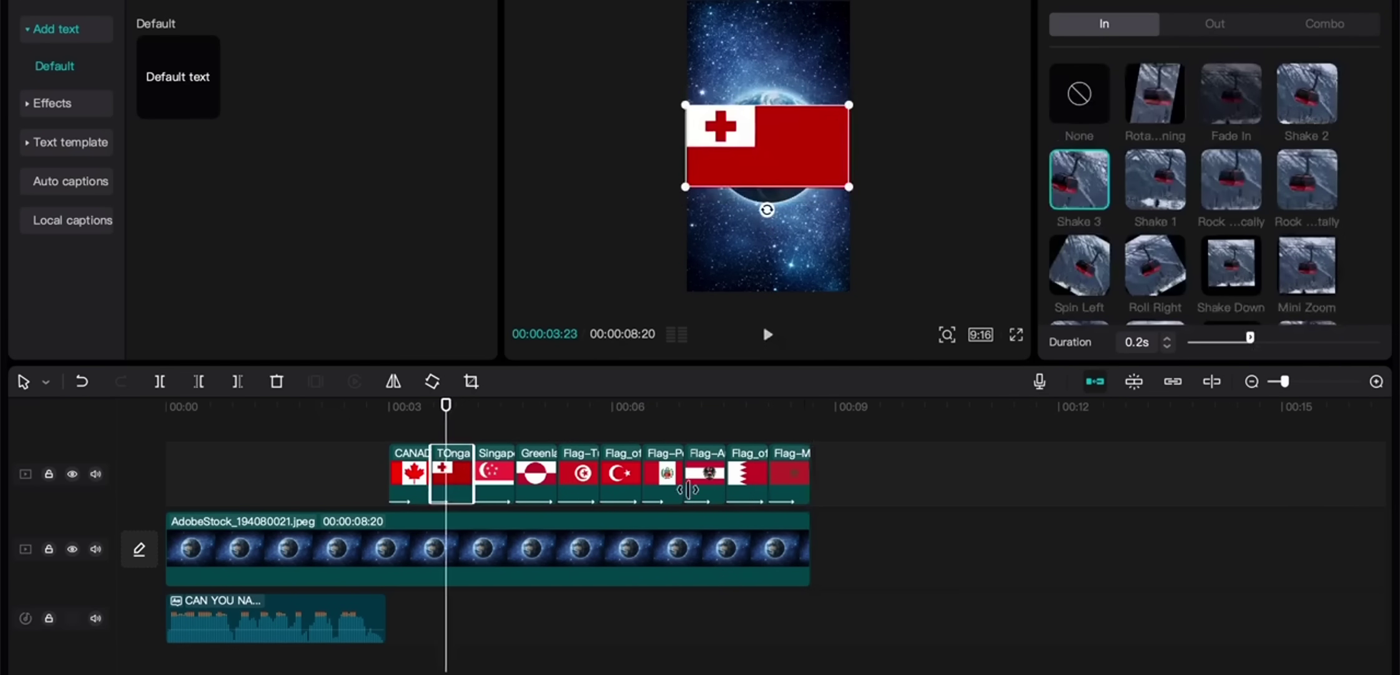
click(502, 472)
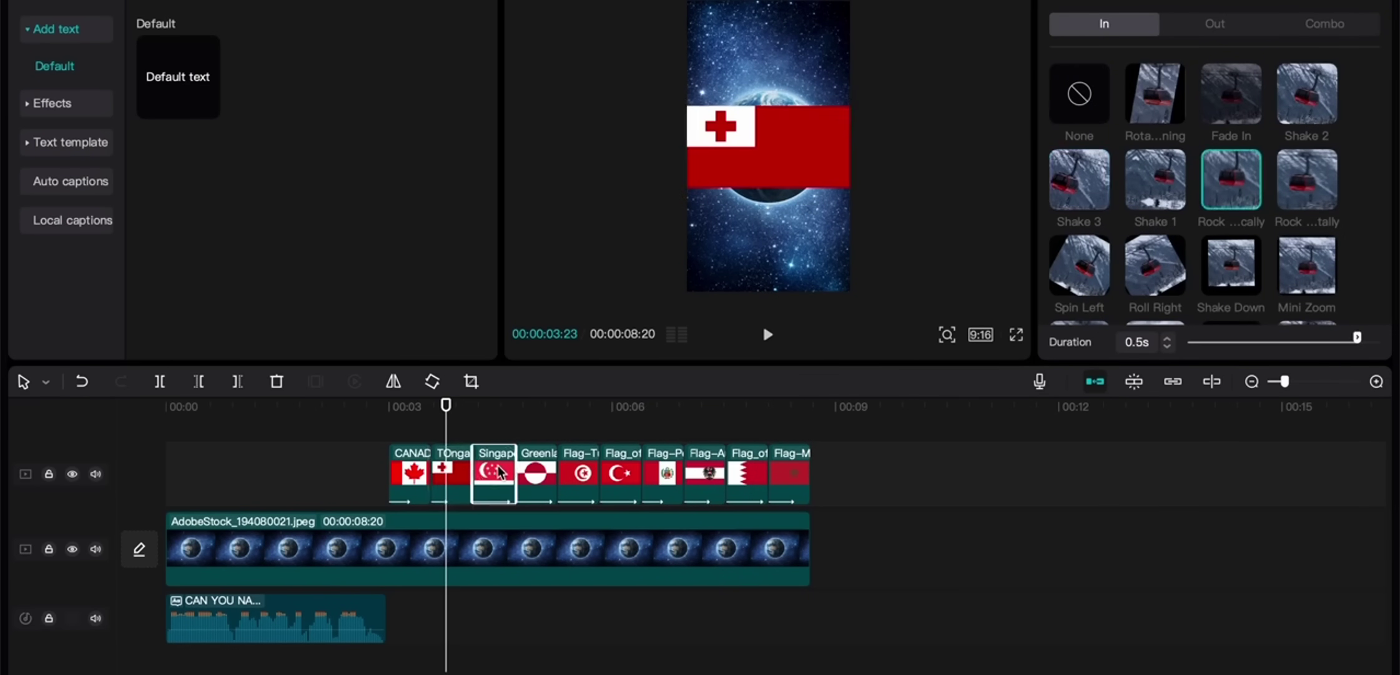
click(1231, 343)
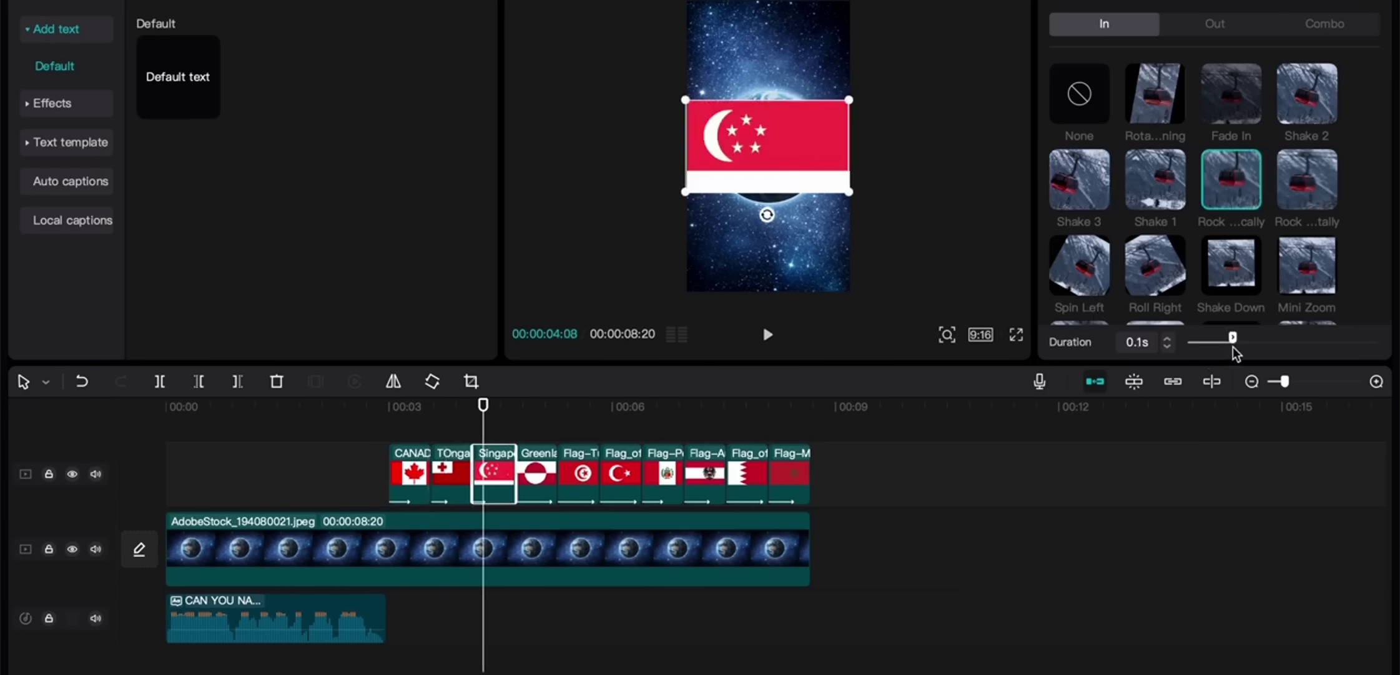
Step: Shorten the Greenland flag clip's entrance animation and set the Tunisian flag clip's entrance duration to 0.2 s
click(537, 469)
drag(1219, 337, 1247, 341)
click(579, 478)
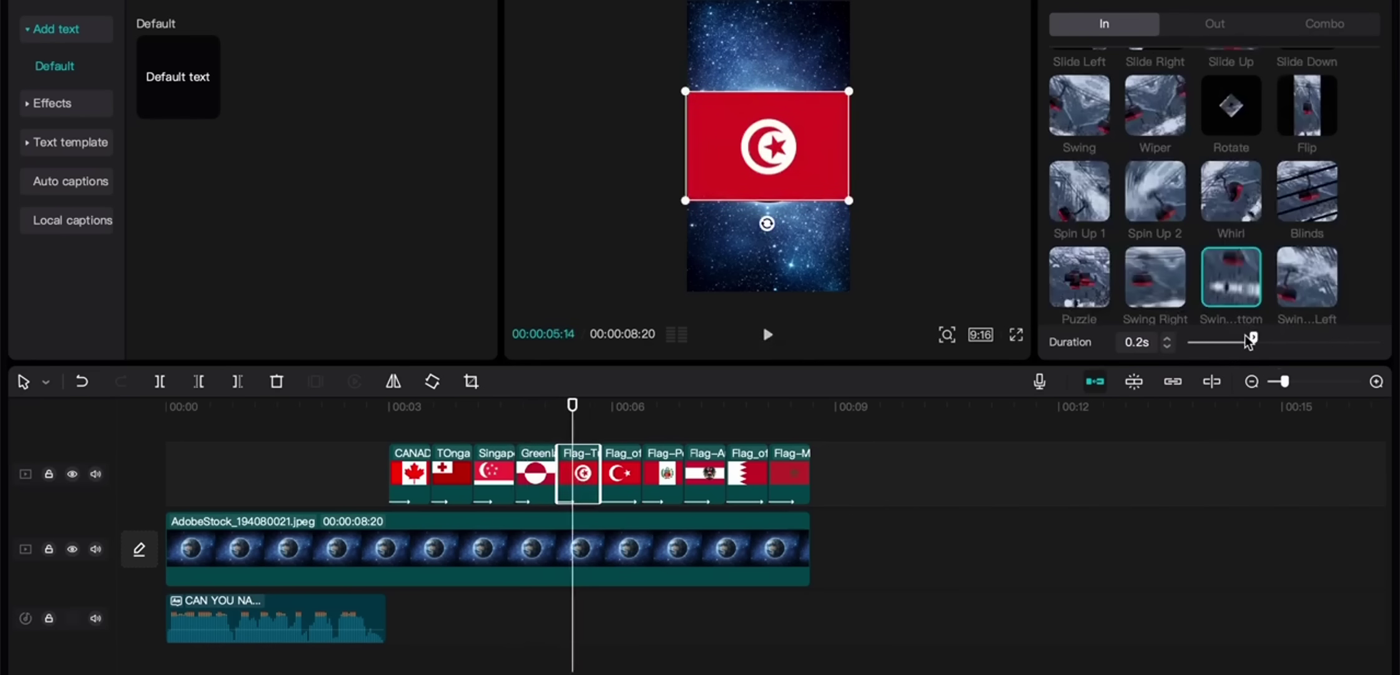
Step: Shorten the Turkish flag clip's entrance animation and set the Peruvian flag clip's entrance duration to 0.2 s
click(621, 474)
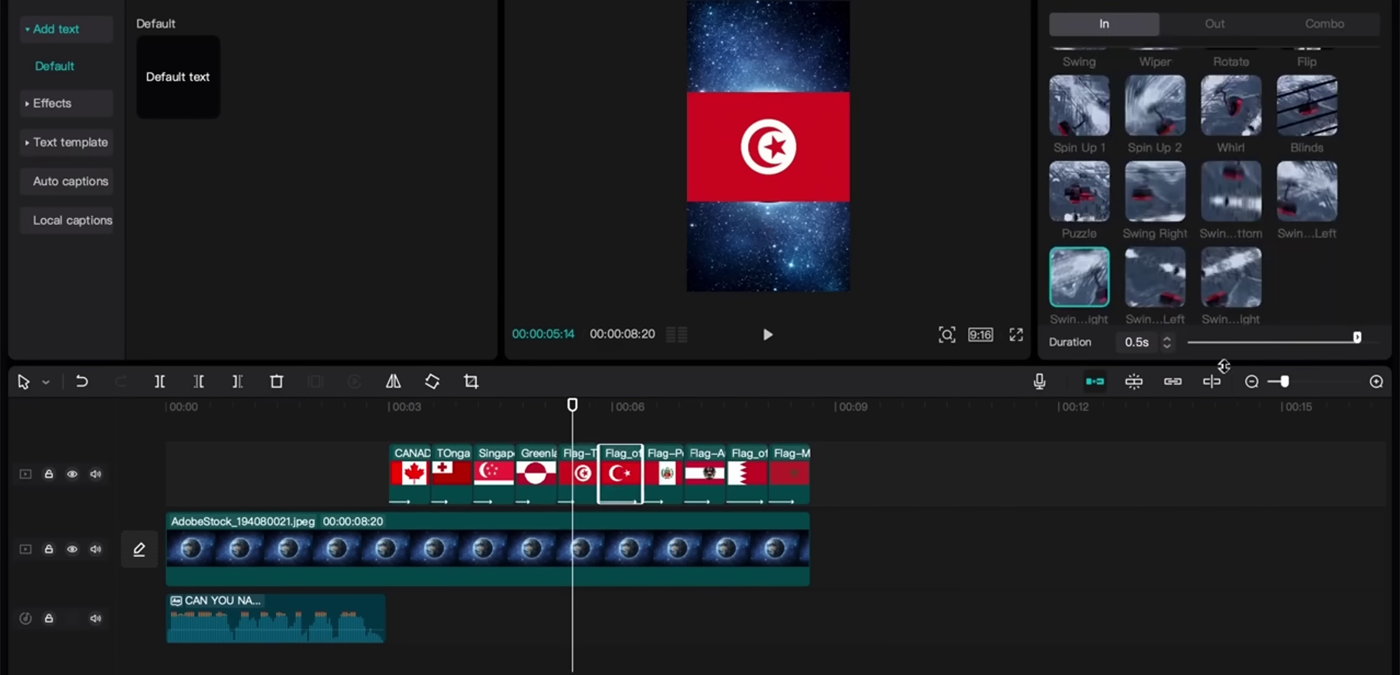
click(1247, 342)
click(663, 484)
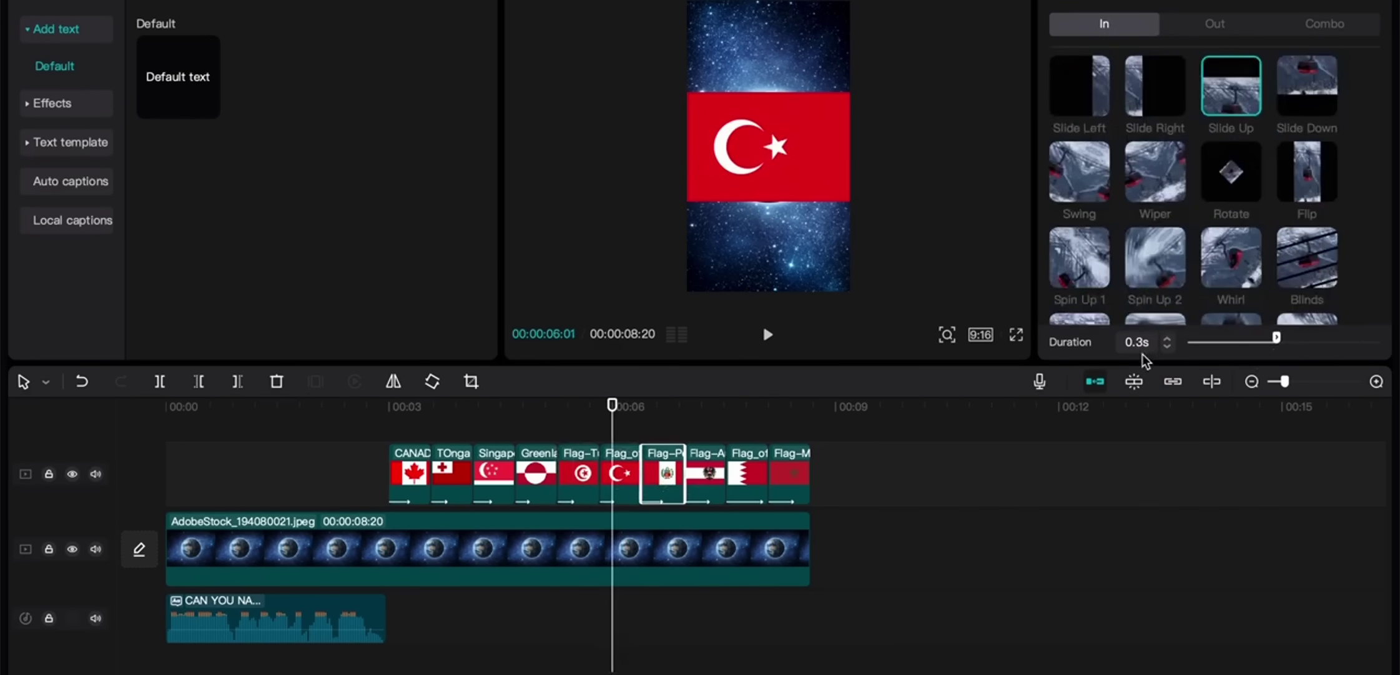
click(1240, 342)
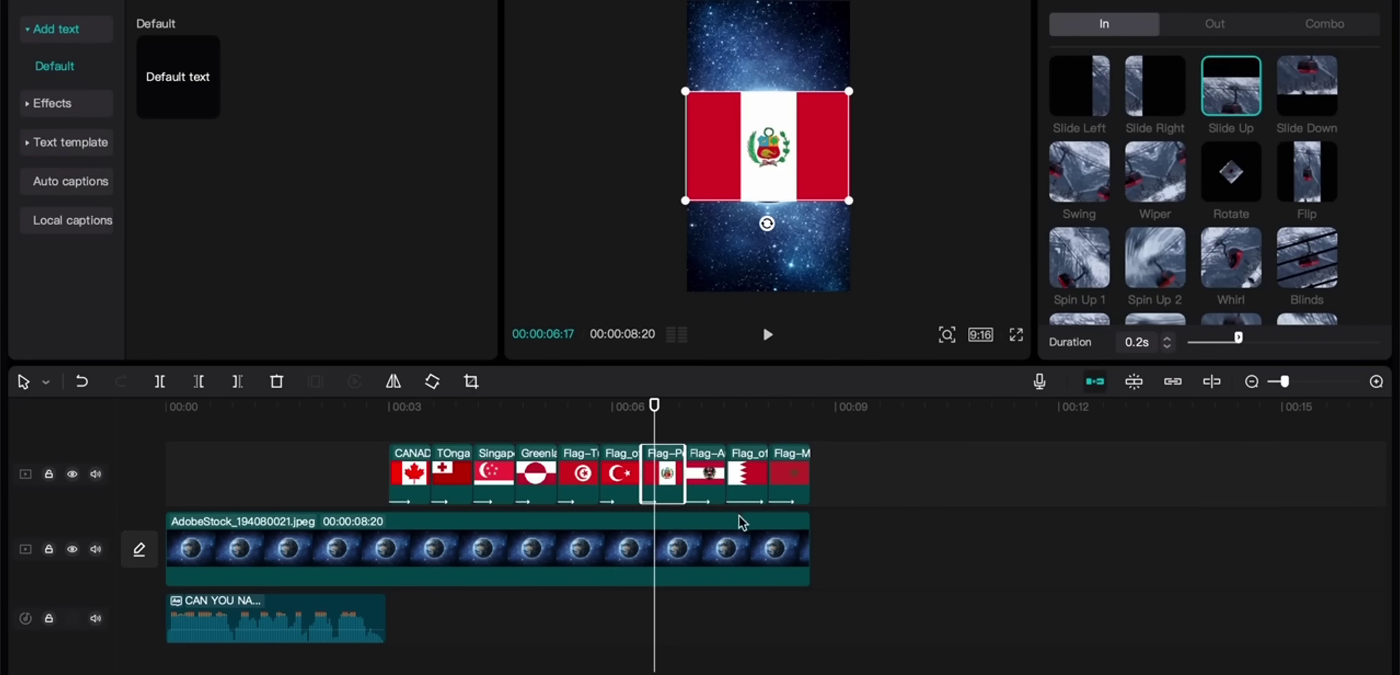
Step: Set the entrance animation duration to 0.2 s on the Austrian flag clip and 0.1 s on the Bahrain flag clip
click(712, 489)
click(1239, 341)
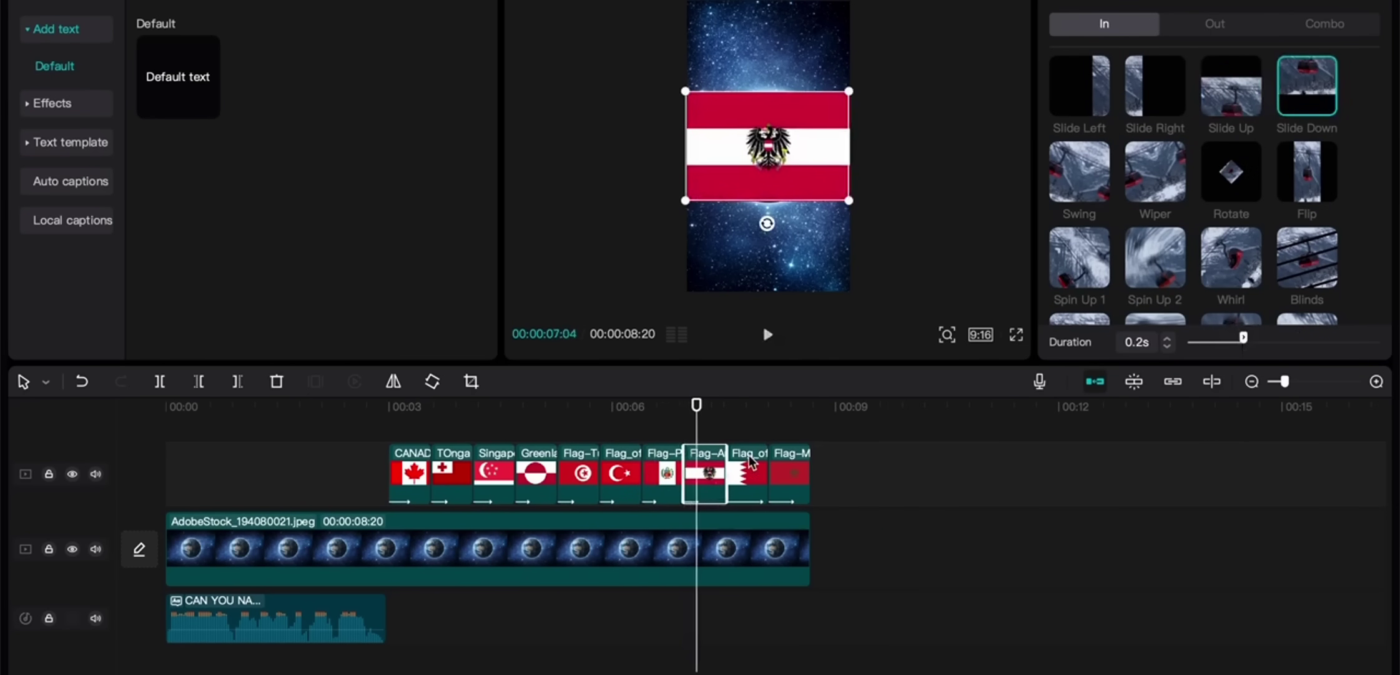
click(752, 462)
click(1239, 337)
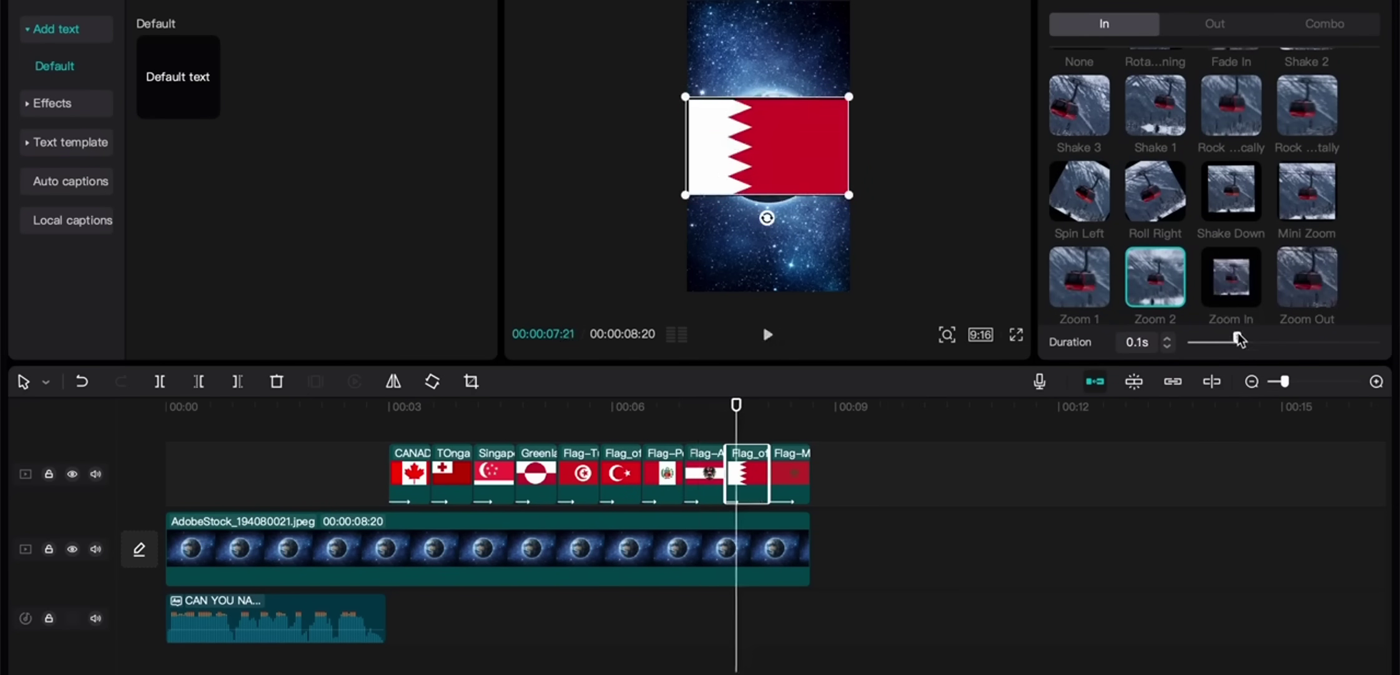
Step: Set the duration of the Moroccan flag clip's Slide Right entrance animation to 0.2 s
click(792, 482)
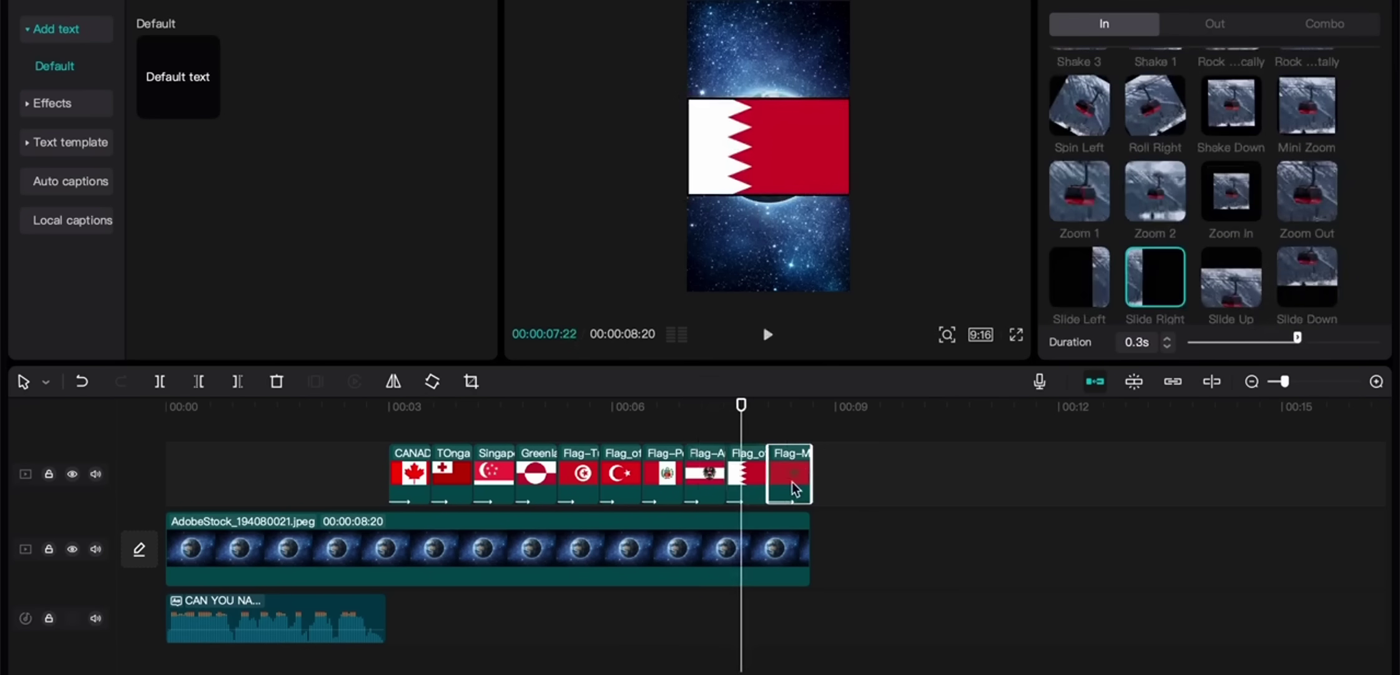
click(793, 406)
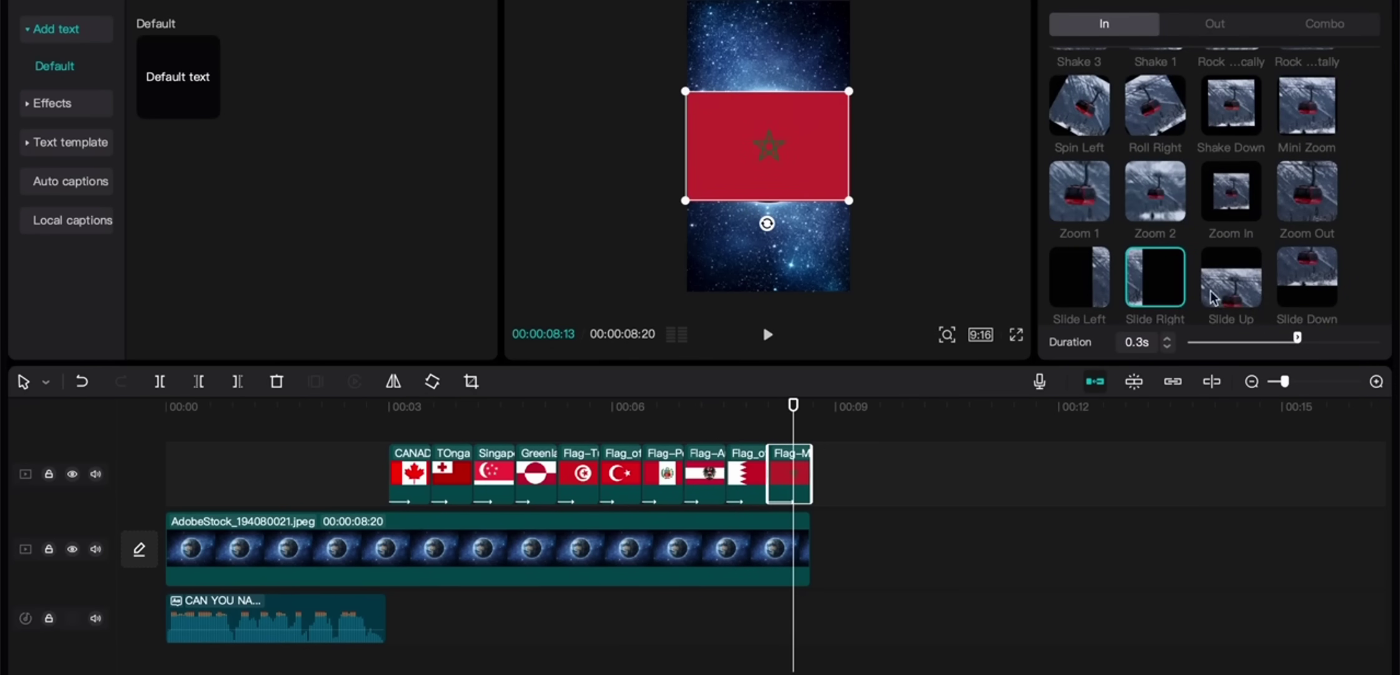
drag(1297, 337, 1263, 341)
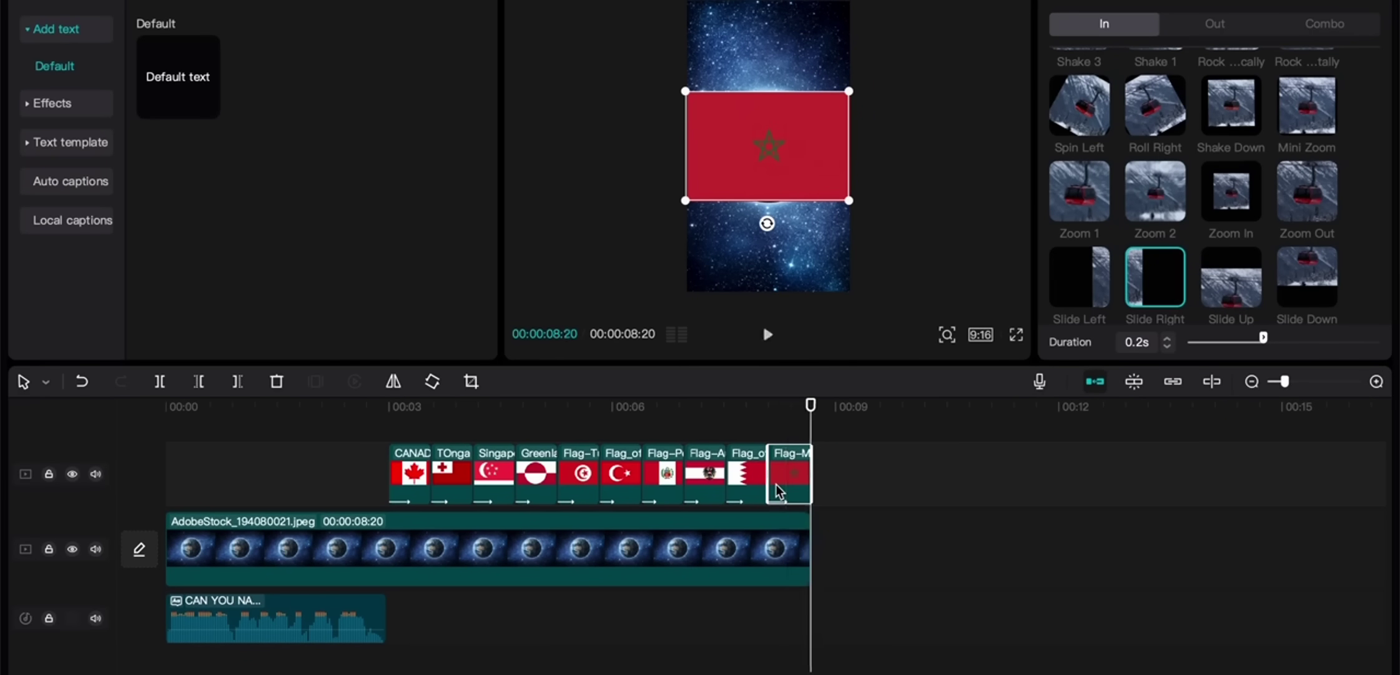
Step: Play back the video from the start to check the timing of the flag animations
key(space)
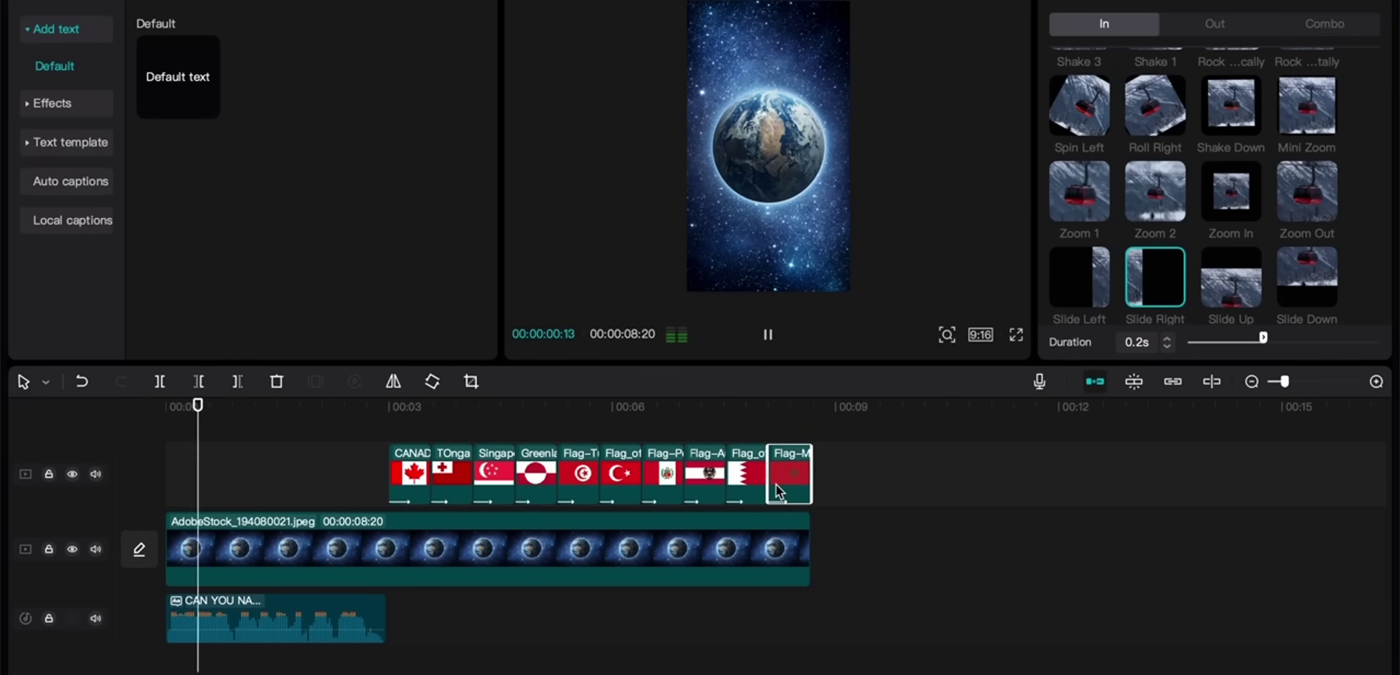
key(space)
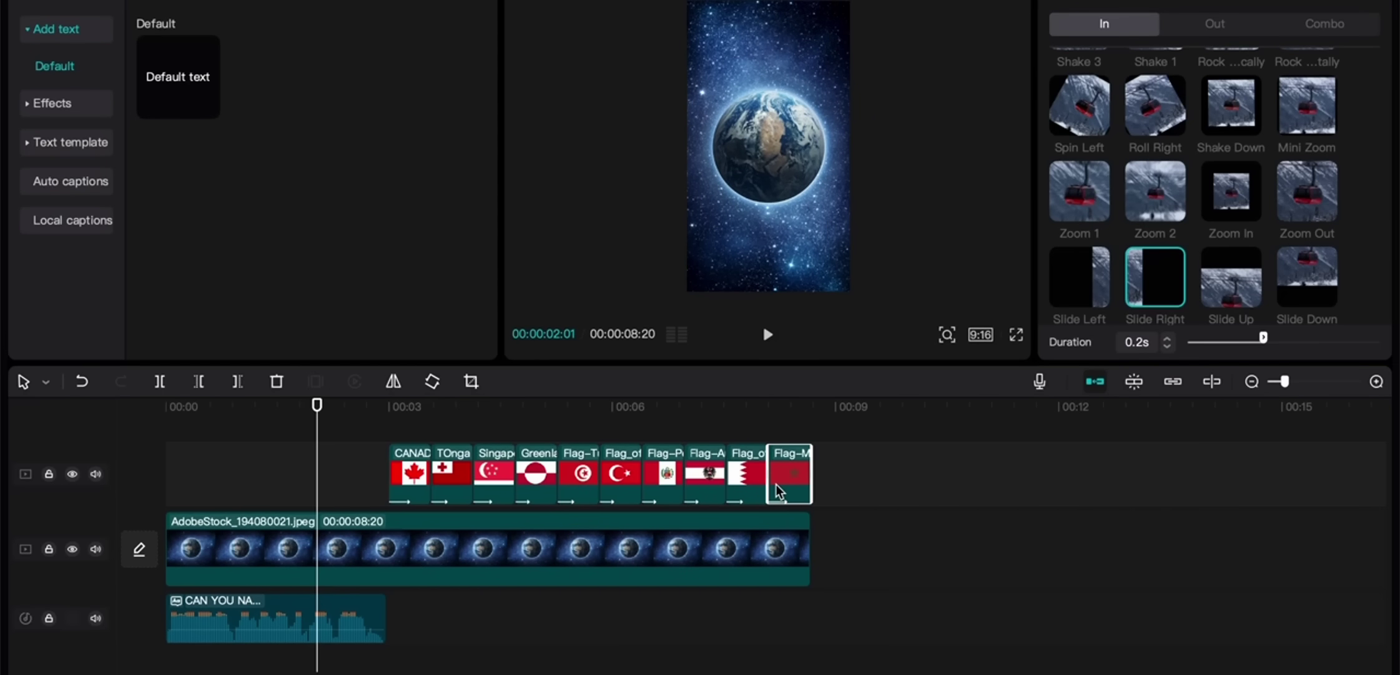
key(space)
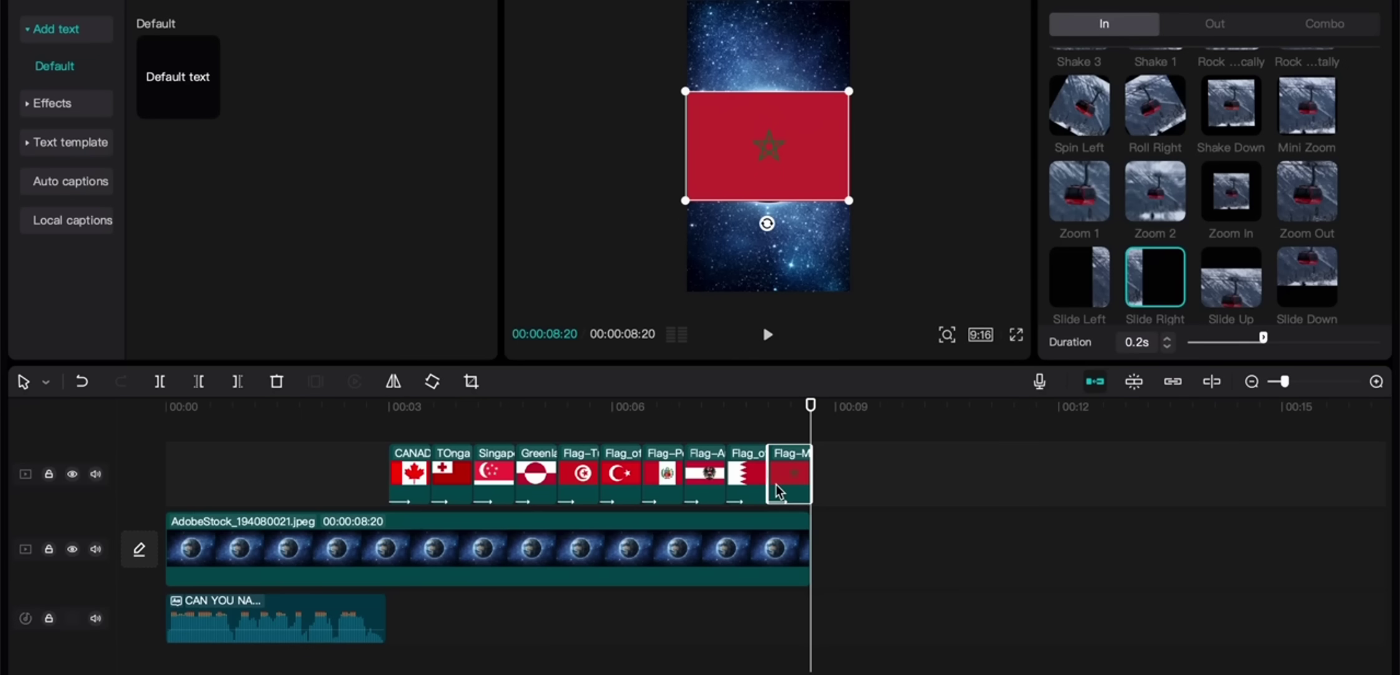
key(space)
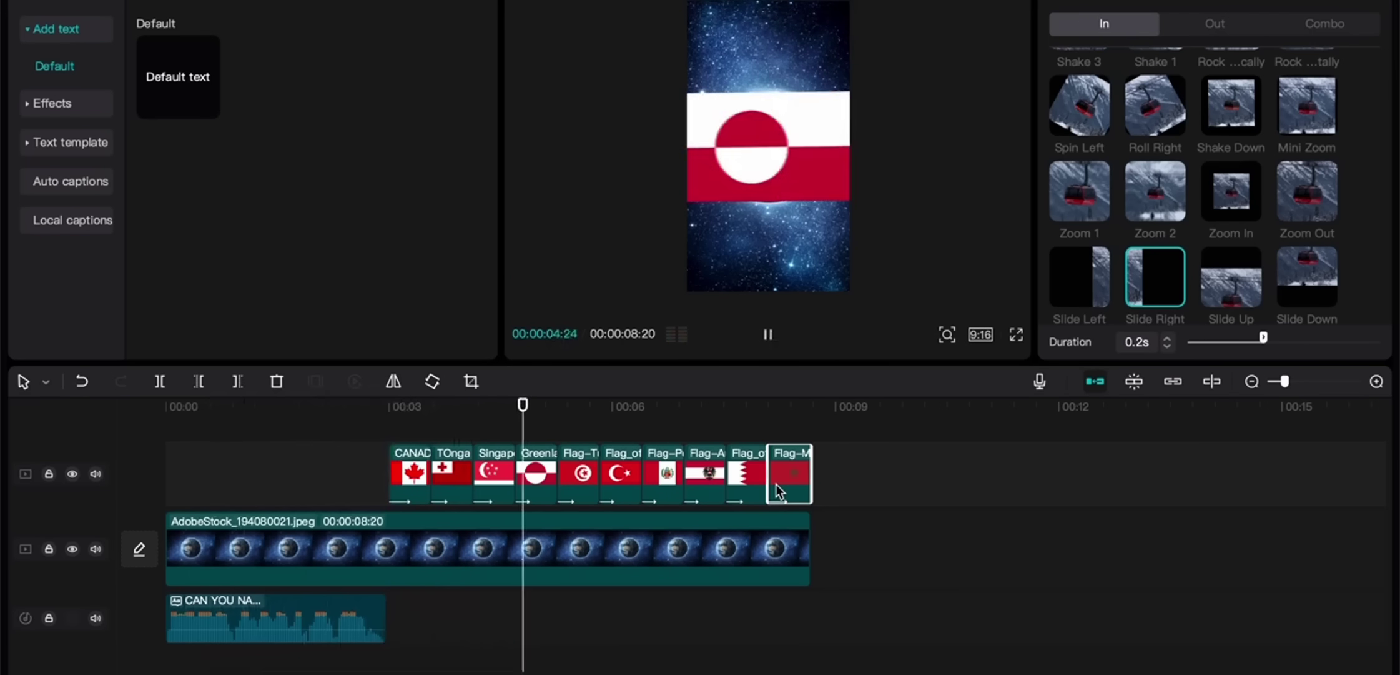
key(space)
Step: Delete the voice-over audio clip beneath the background image on the timeline
click(352, 599)
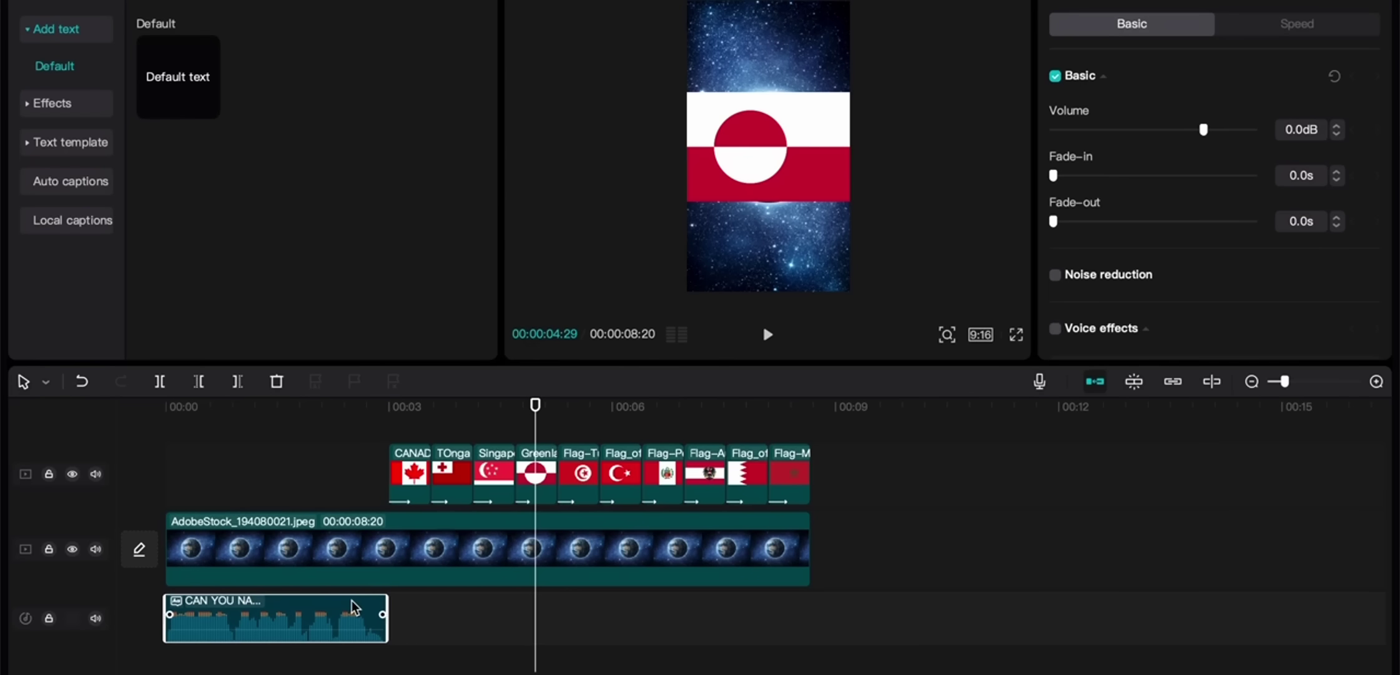
key(Delete)
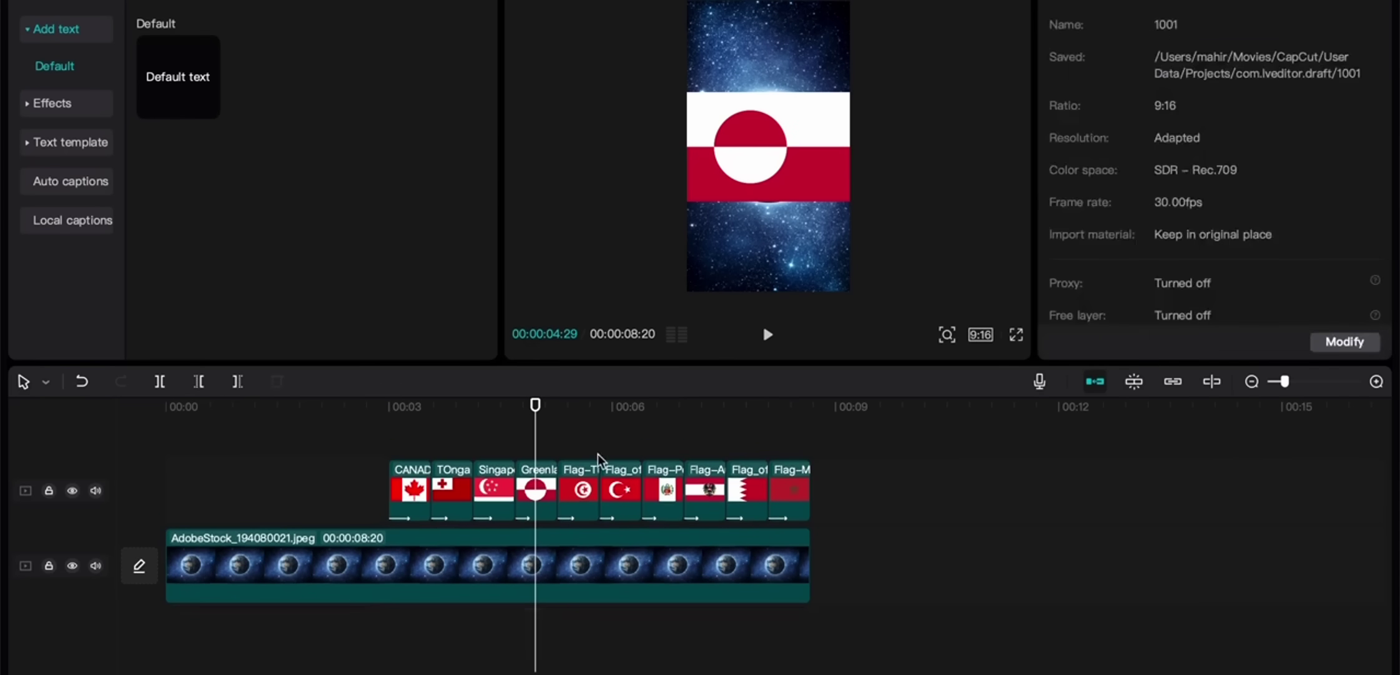
Step: Add a default text clip at the start of the timeline reading "AINT NO WAY SOMEONE CAN NAME ALL THESE"
drag(533, 446, 3, 415)
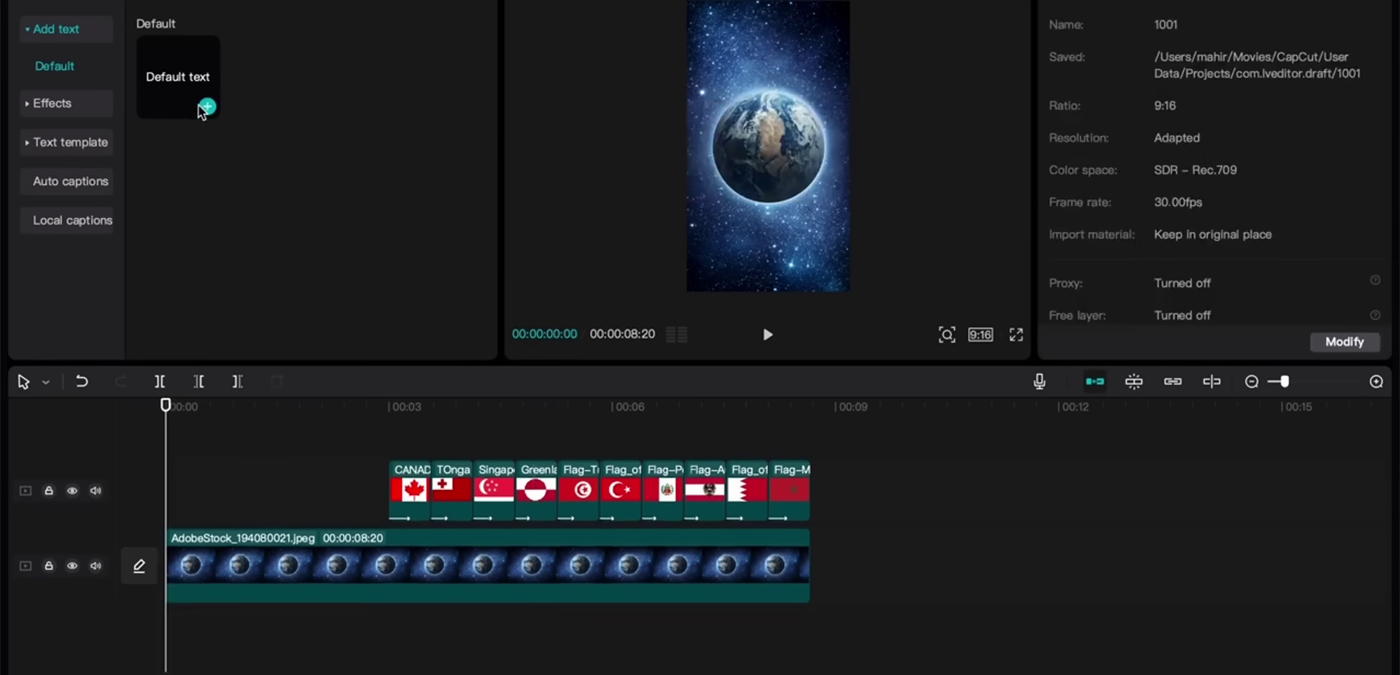
click(206, 107)
triple_click(1124, 86)
text(AI)
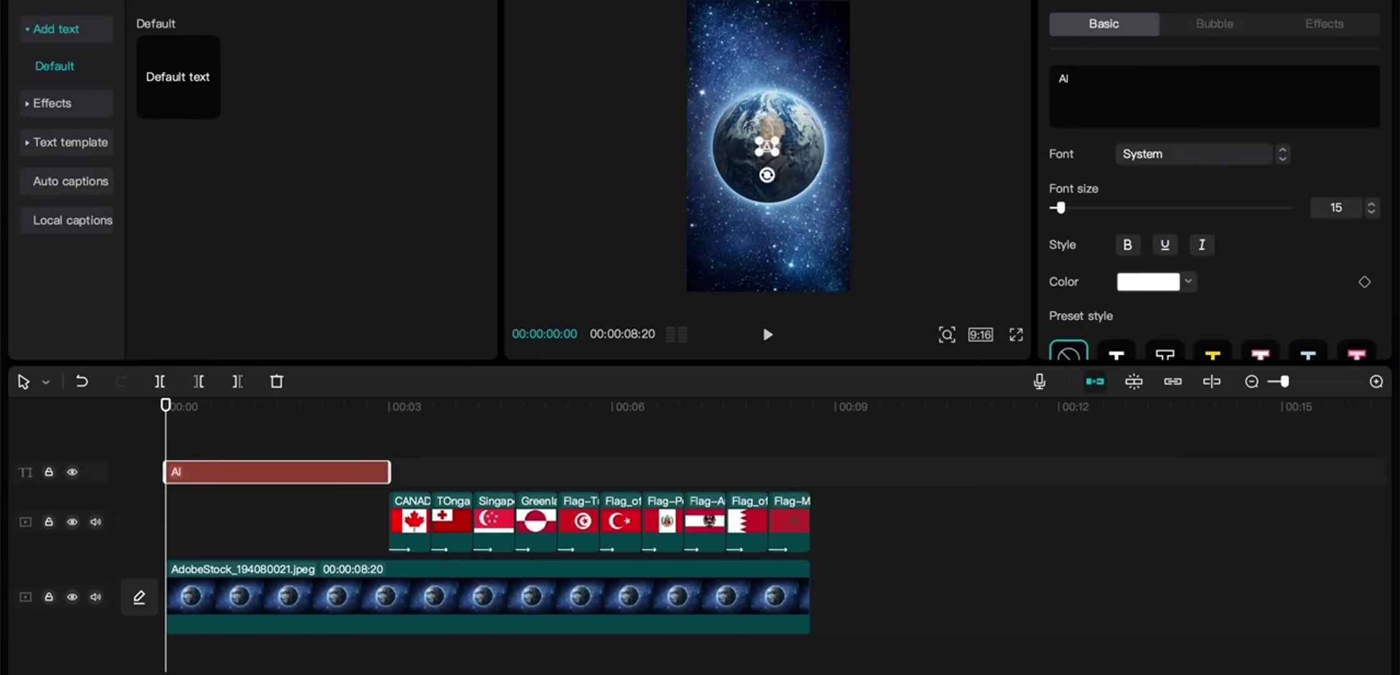
text(NT NO WA)
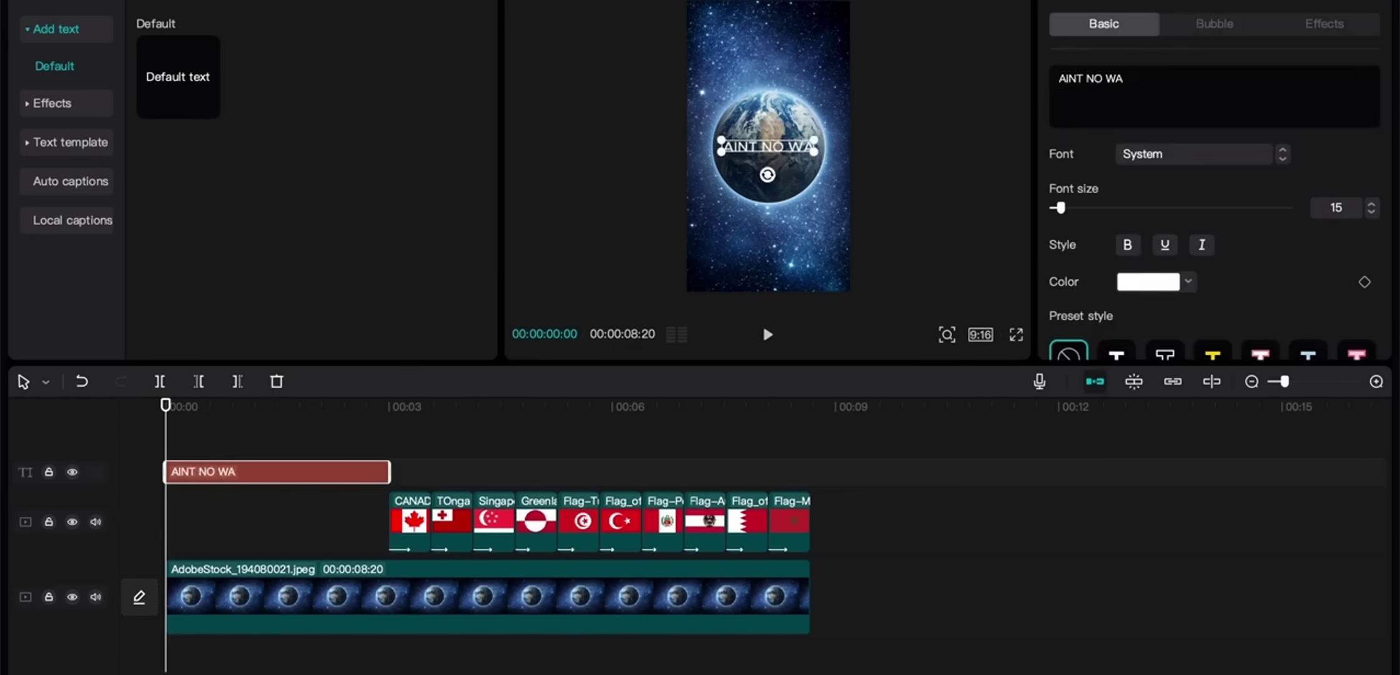
text(Y SOMEONE CAN)
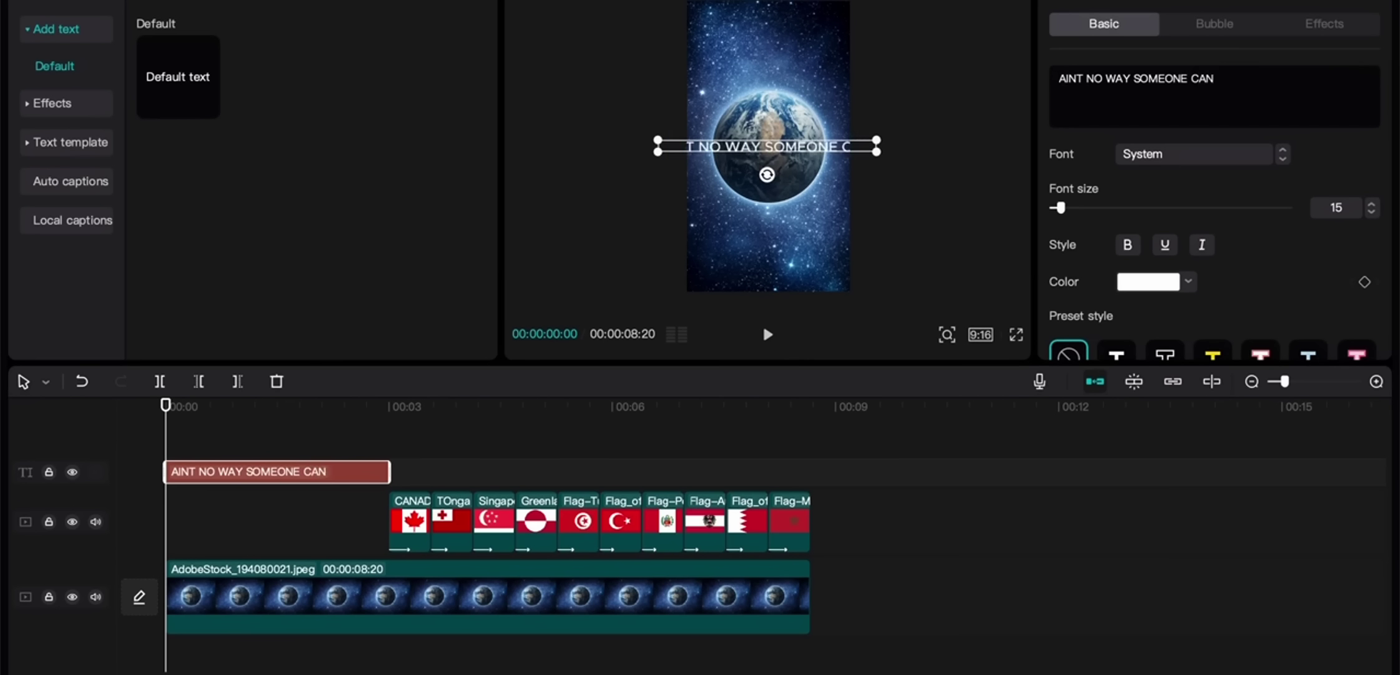
text( NAME ALL THESE)
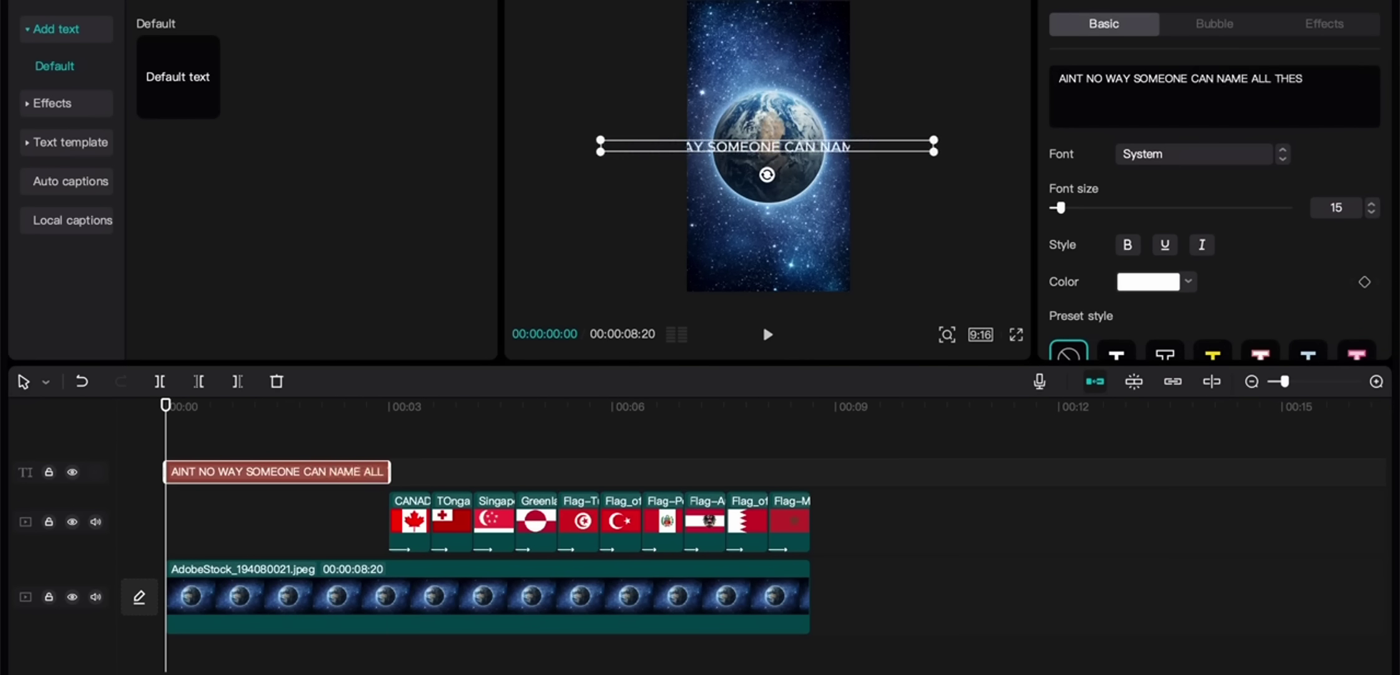
Step: Reword the opening text clip to read "AINT NO WAY SOMEONE CAN NAME THESE 10 RED FLAGS!"
key(BackSpace)
key(BackSpace)
key(BackSpace)
key(BackSpace)
key(BackSpace)
key(BackSpace)
key(BackSpace)
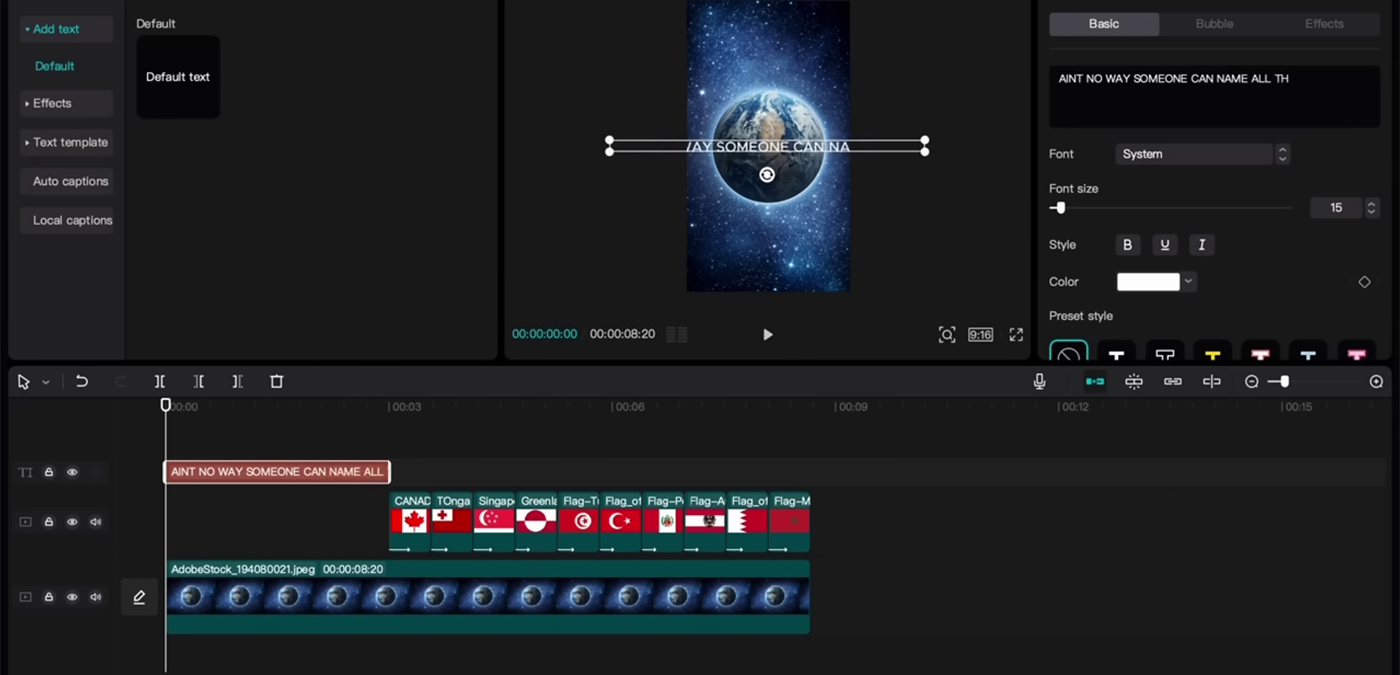
key(BackSpace)
key(BackSpace)
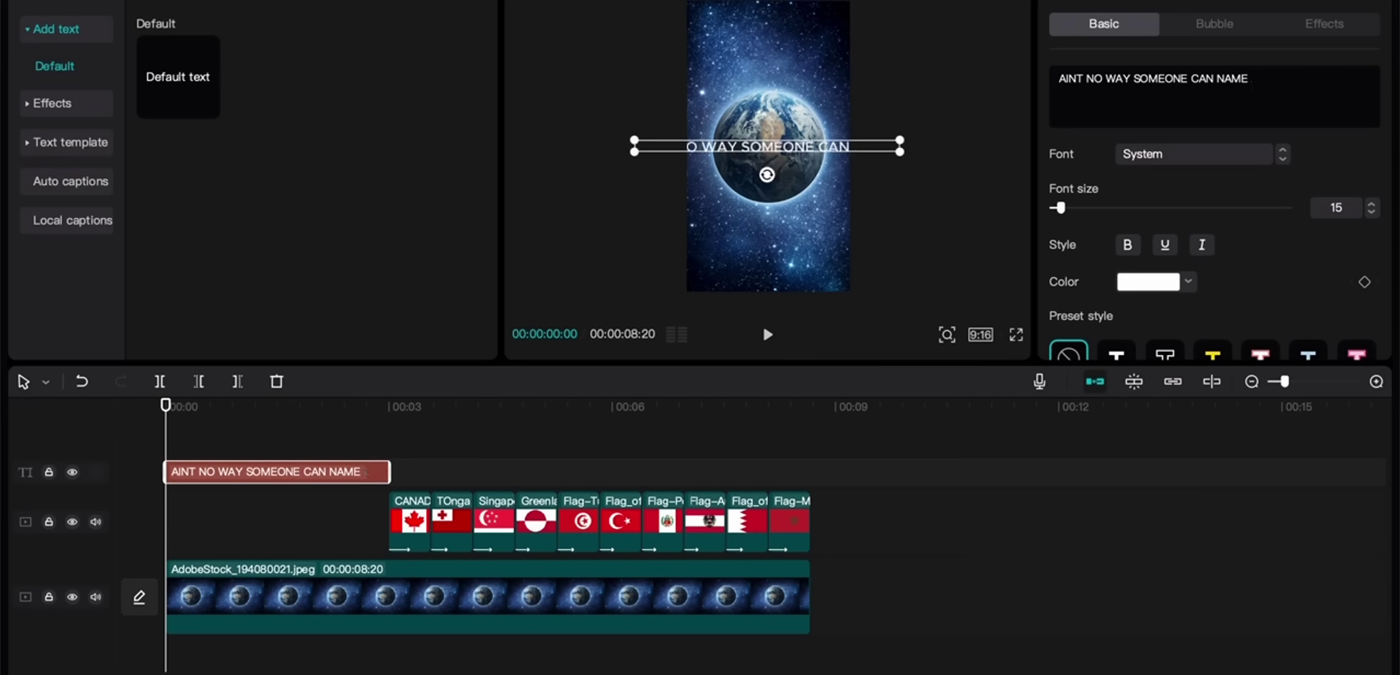
text(THESE 1)
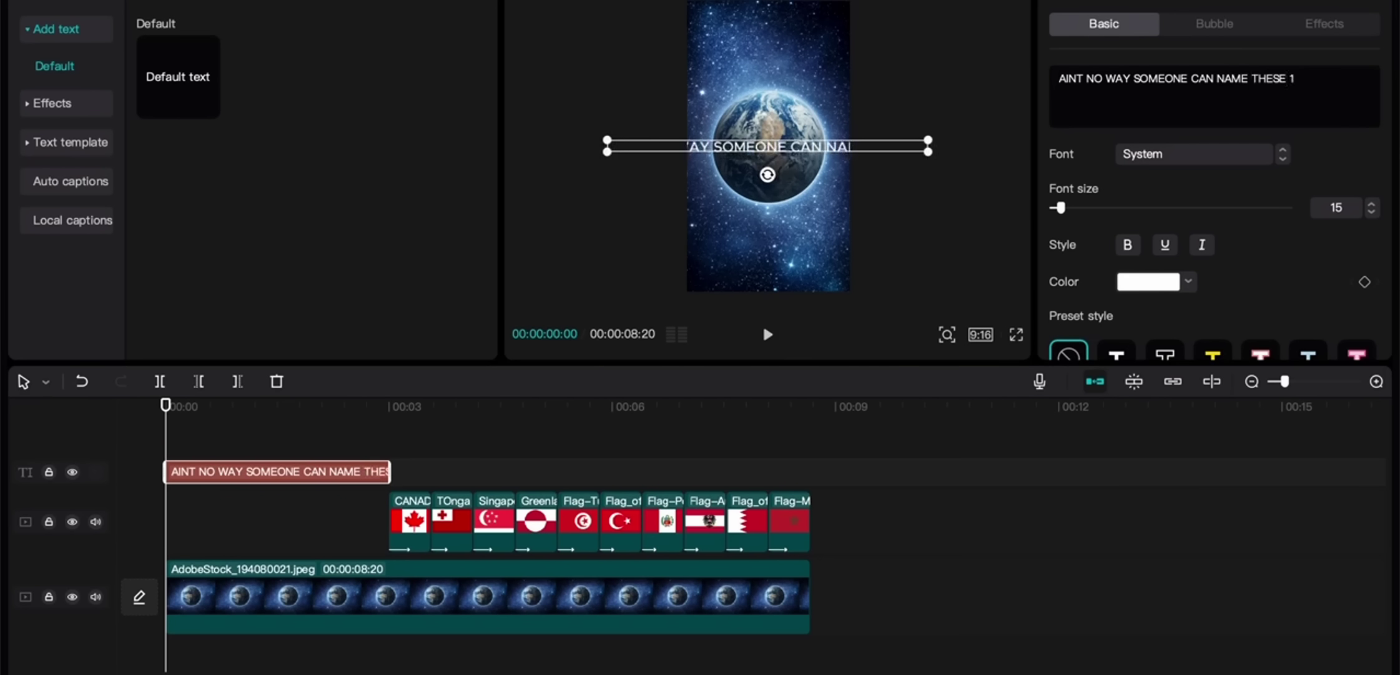
text(0 RED FLAG)
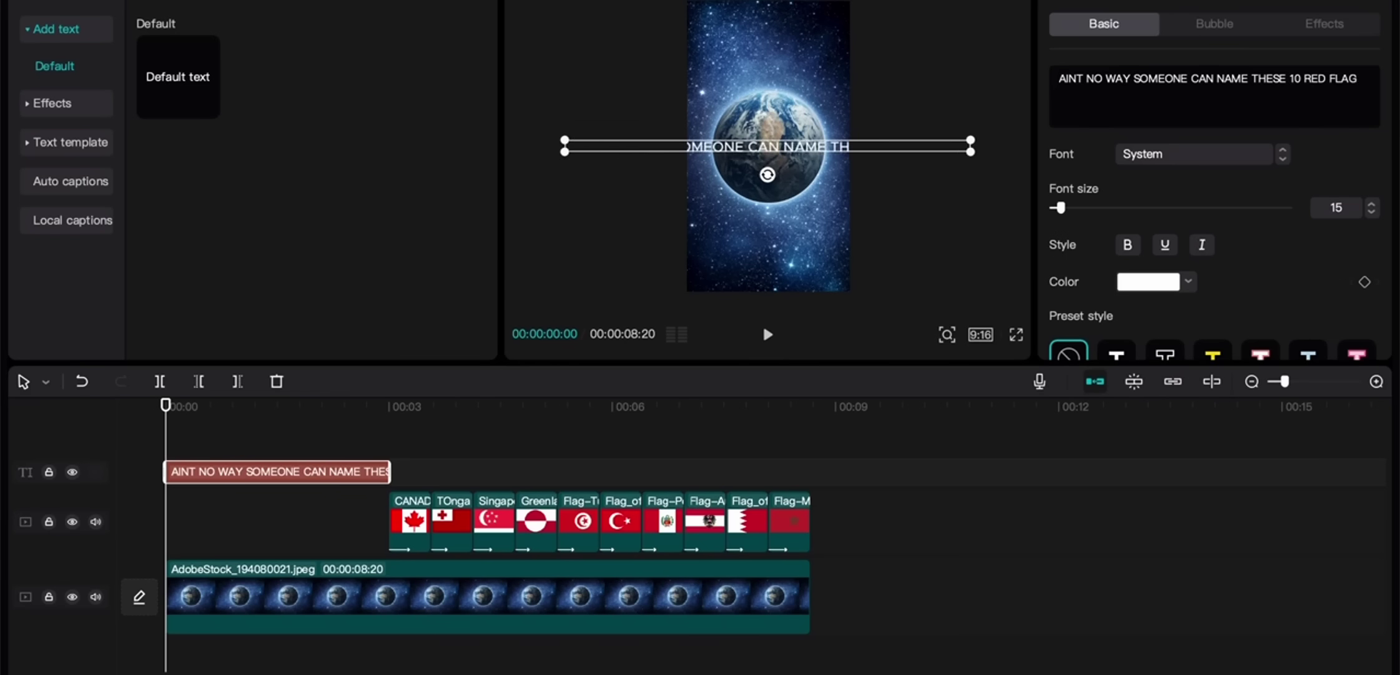
text(S!)
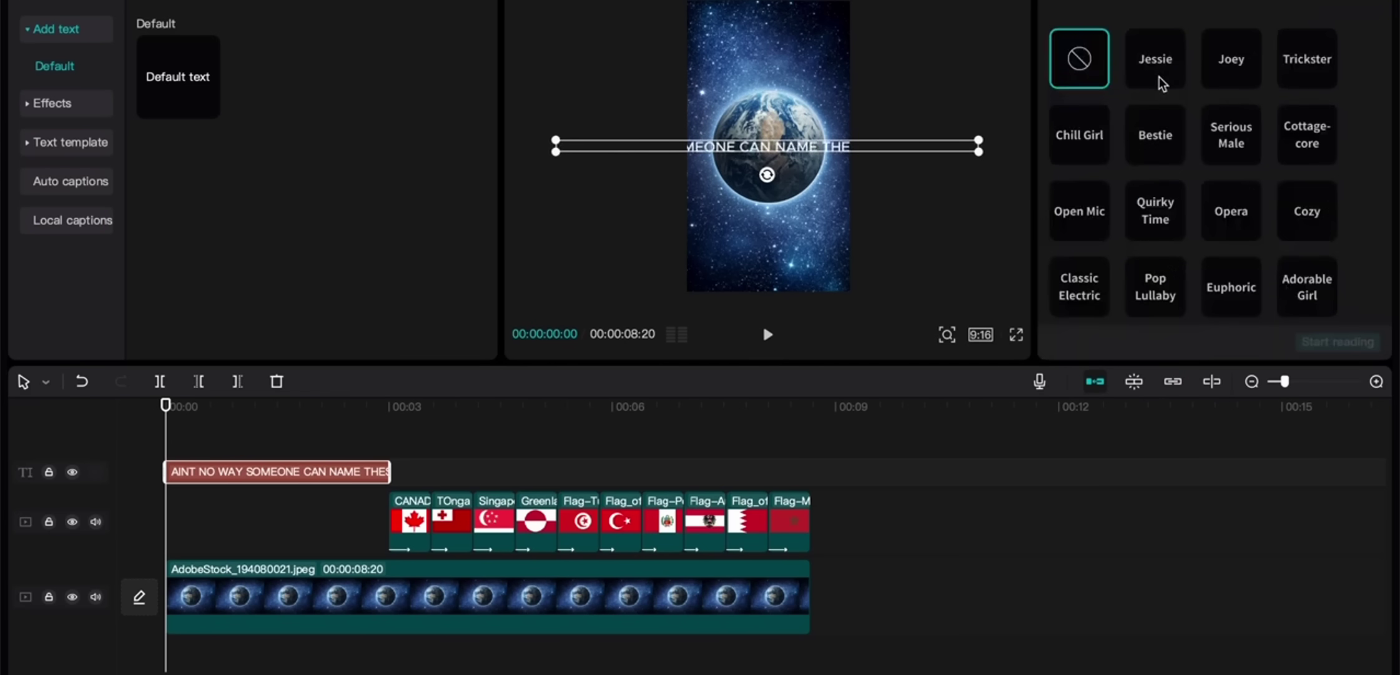
Step: Generate a text-to-speech voice-over of the opening line with the Jessie voice and open the system's sound output choices
click(1160, 77)
click(1345, 344)
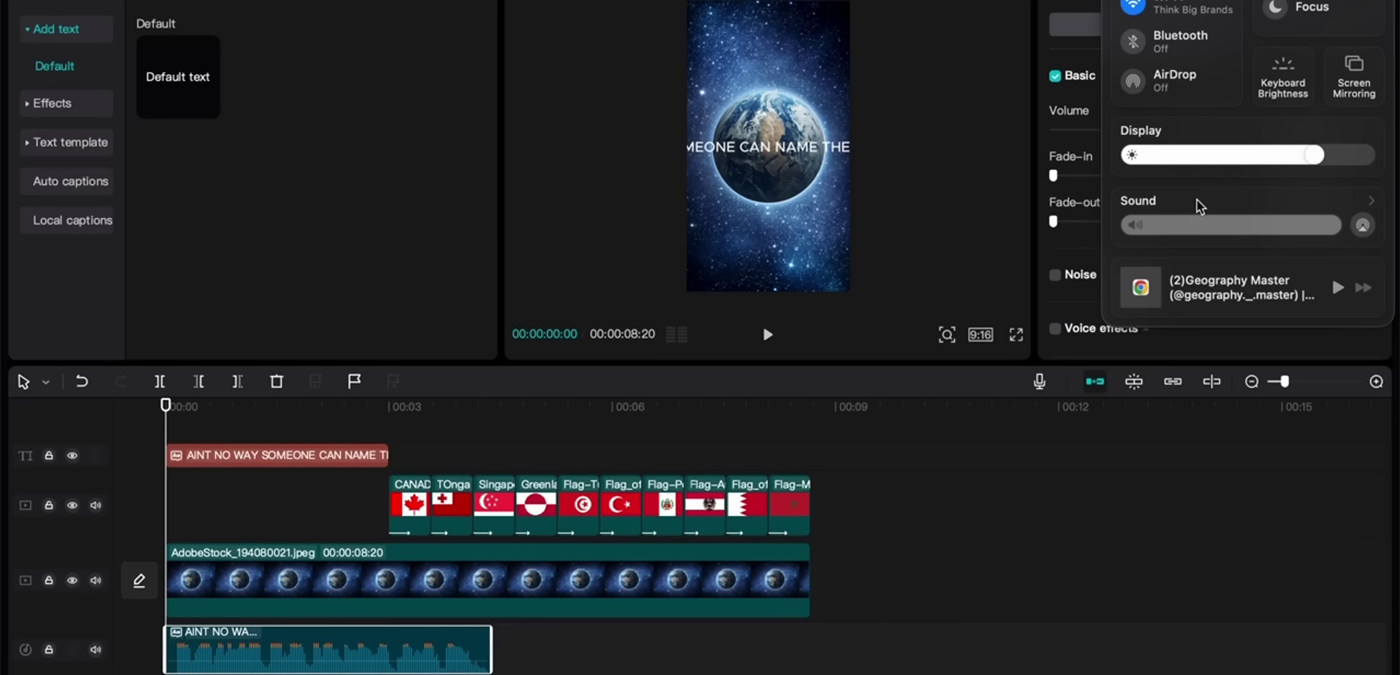
click(1197, 200)
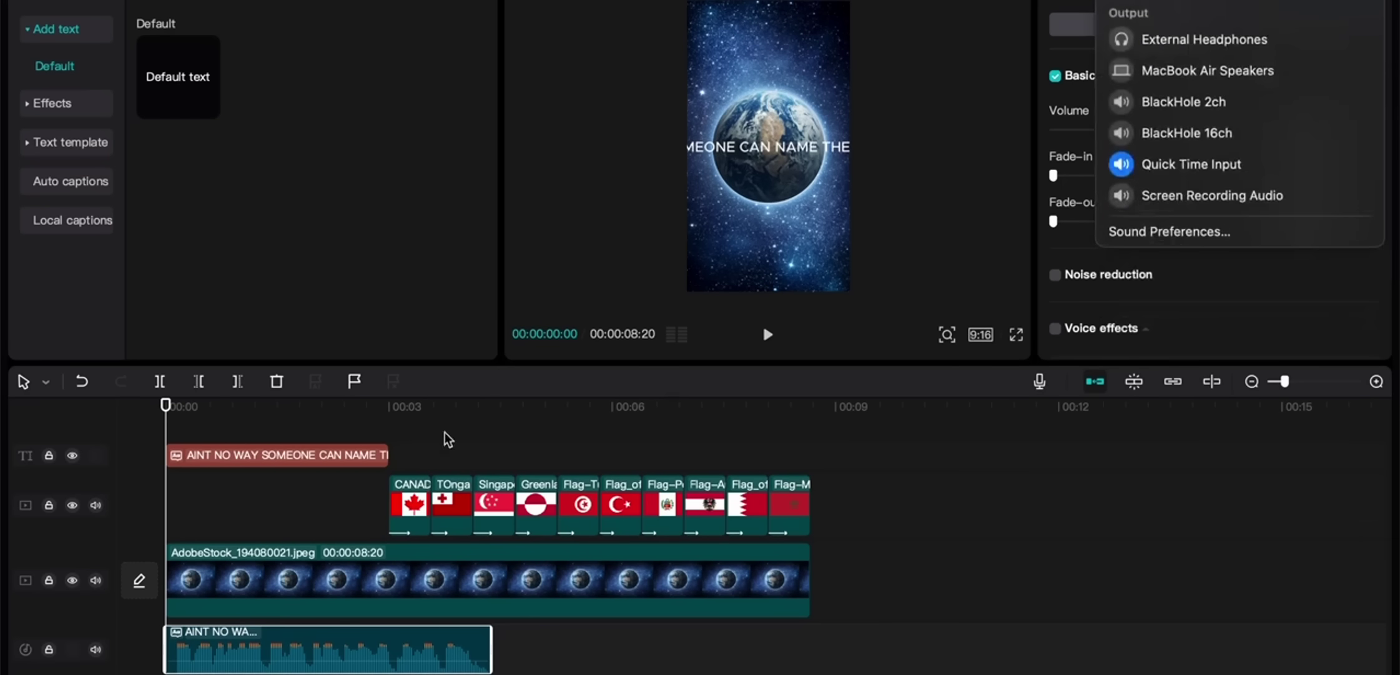
Step: Trim the silent beginning of the voice-over clip and move the clip back to the start of the timeline
click(381, 454)
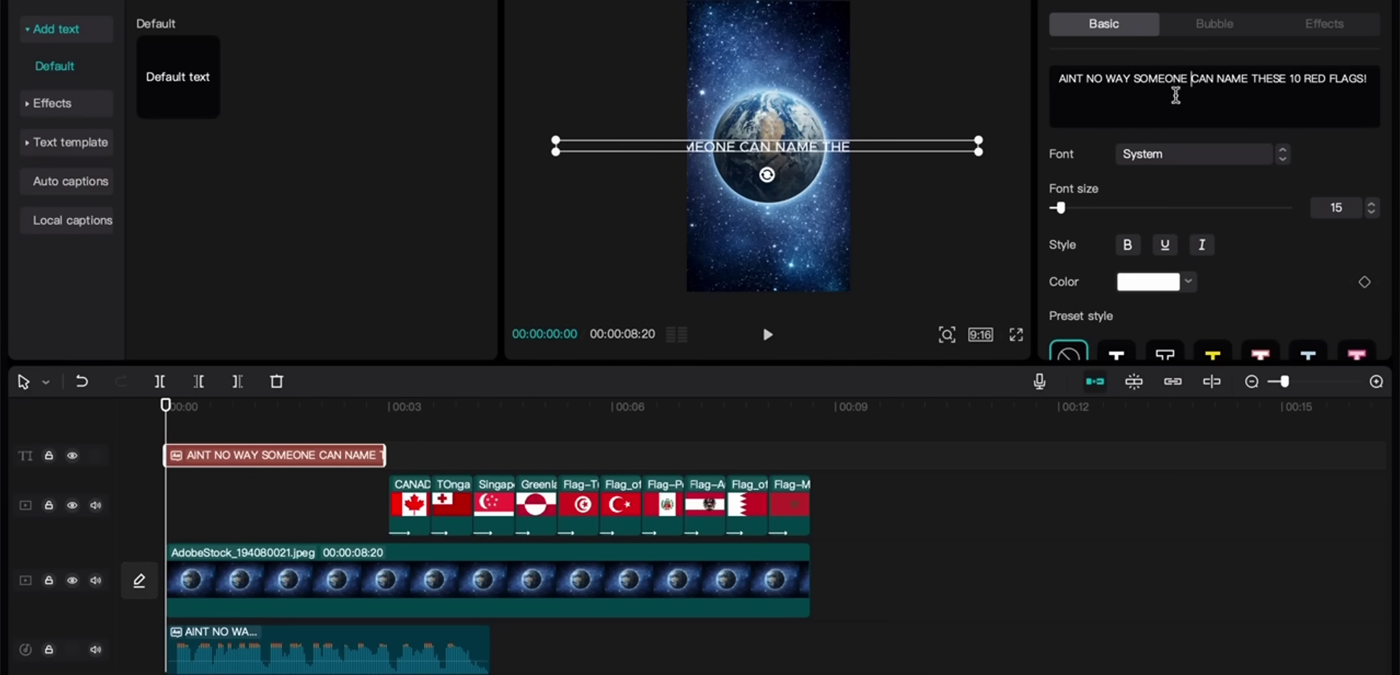
scroll(339, 473, up, 3)
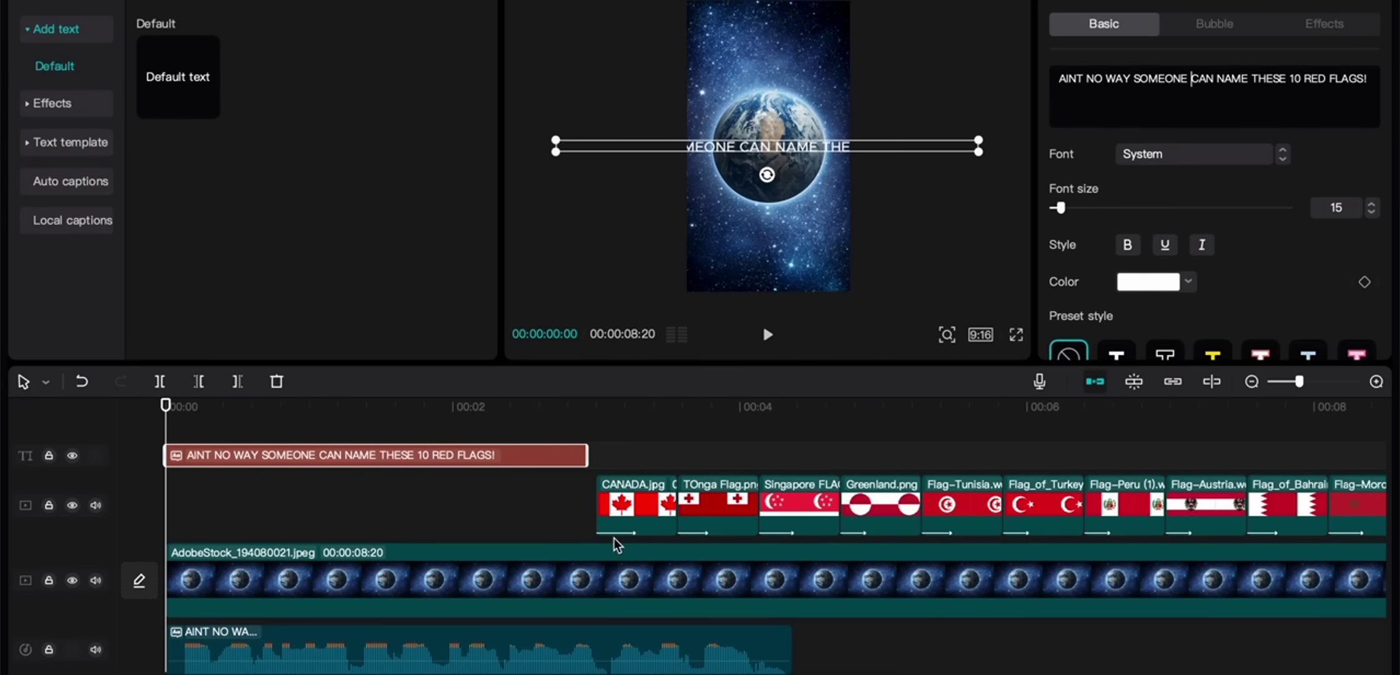
scroll(614, 538, down, 1)
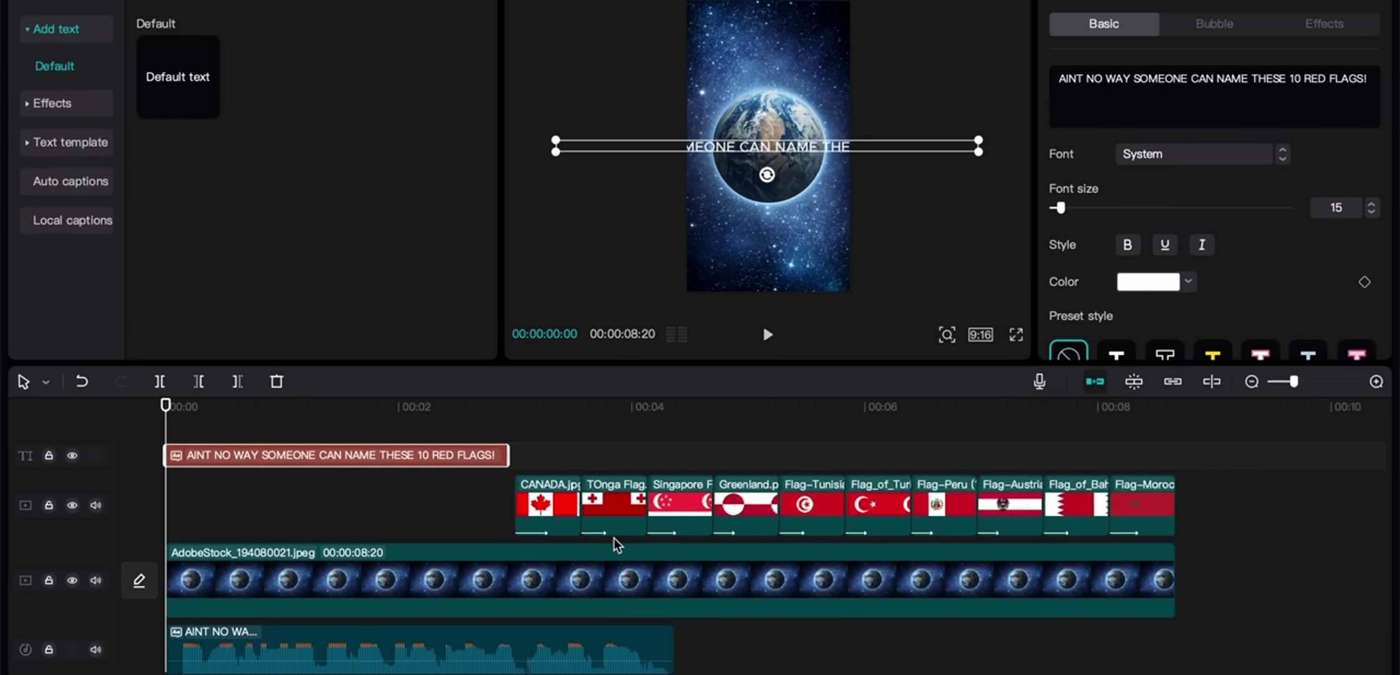
click(174, 635)
click(180, 636)
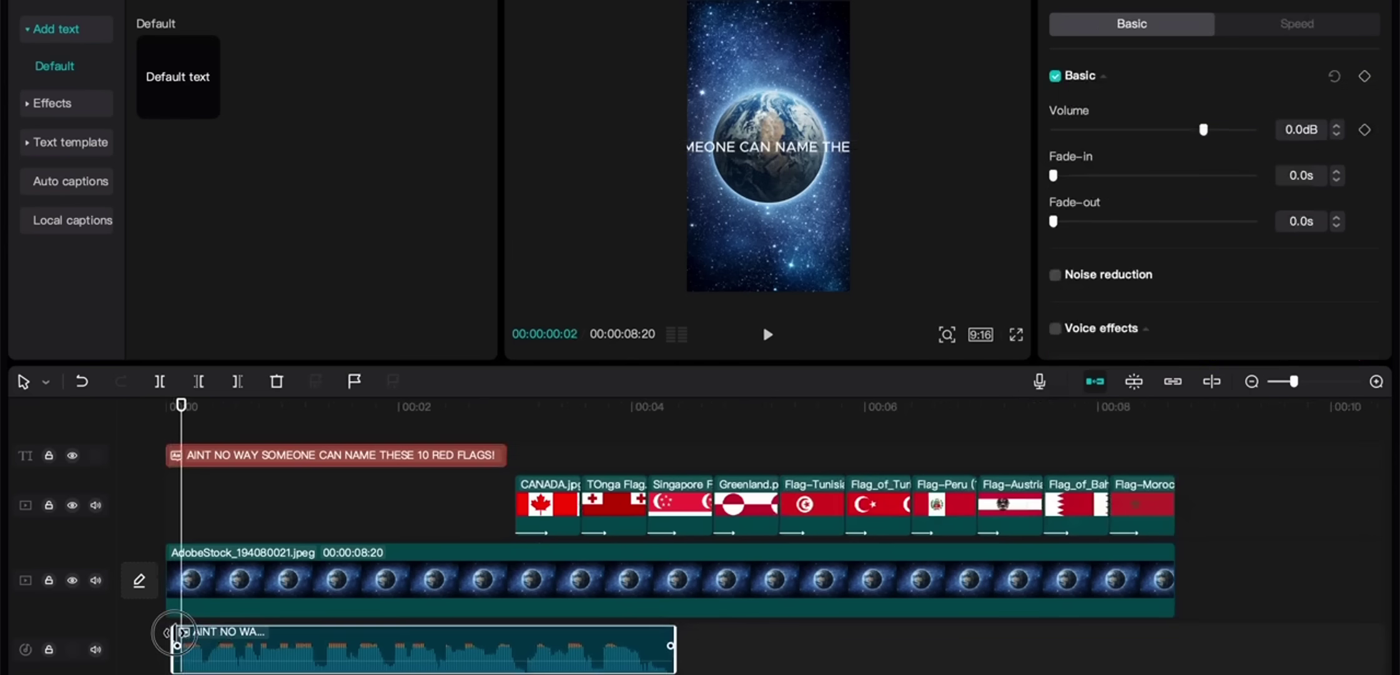
drag(180, 636, 94, 647)
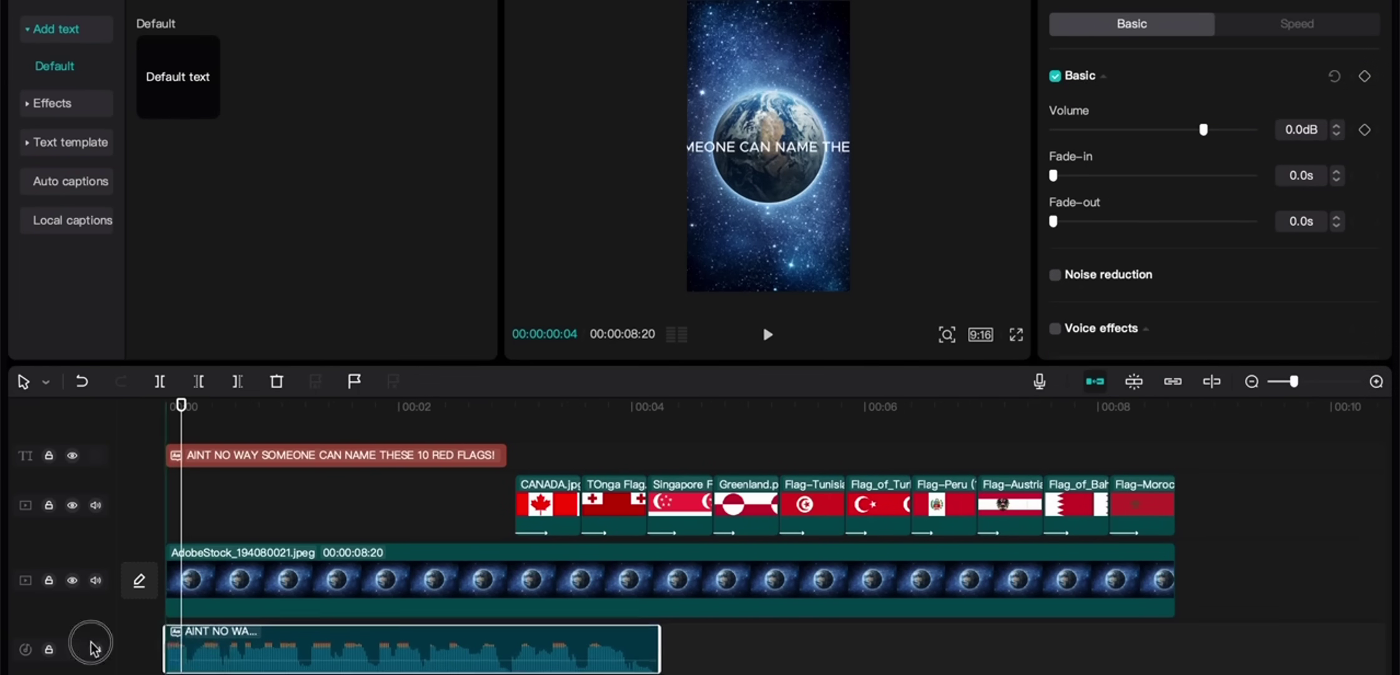
Step: Shift all ten flag clips to just after 4 s and extend the background image to the end of the last flag
drag(481, 507, 1274, 500)
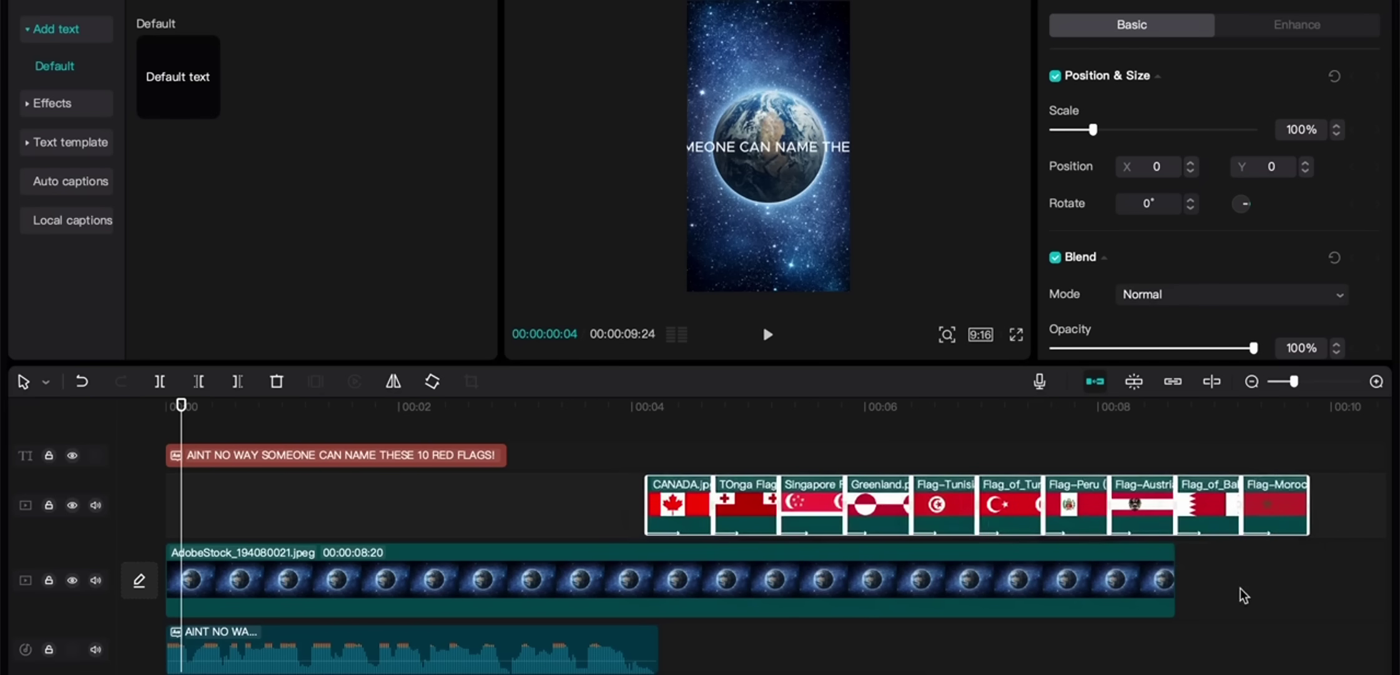
drag(1103, 580, 1225, 577)
Step: Delete the opening text clip from the timeline and return the playhead to the start
click(314, 459)
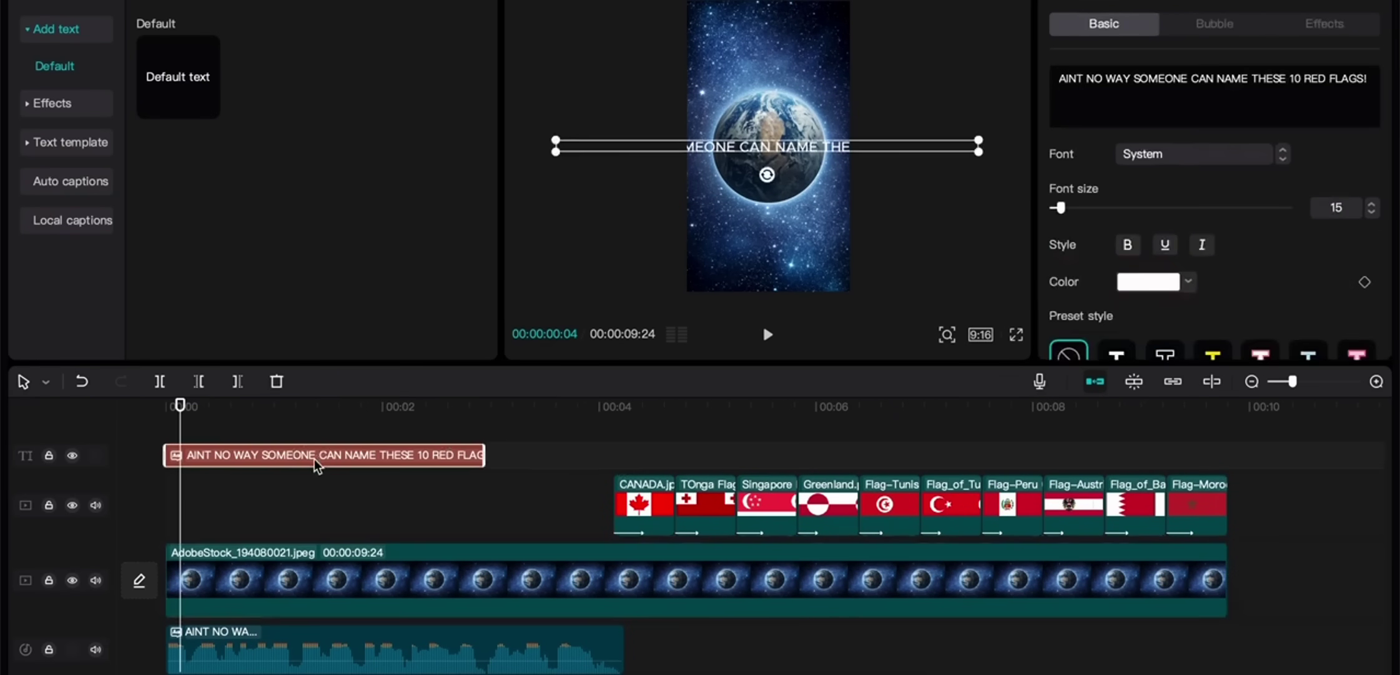
key(Delete)
click(163, 445)
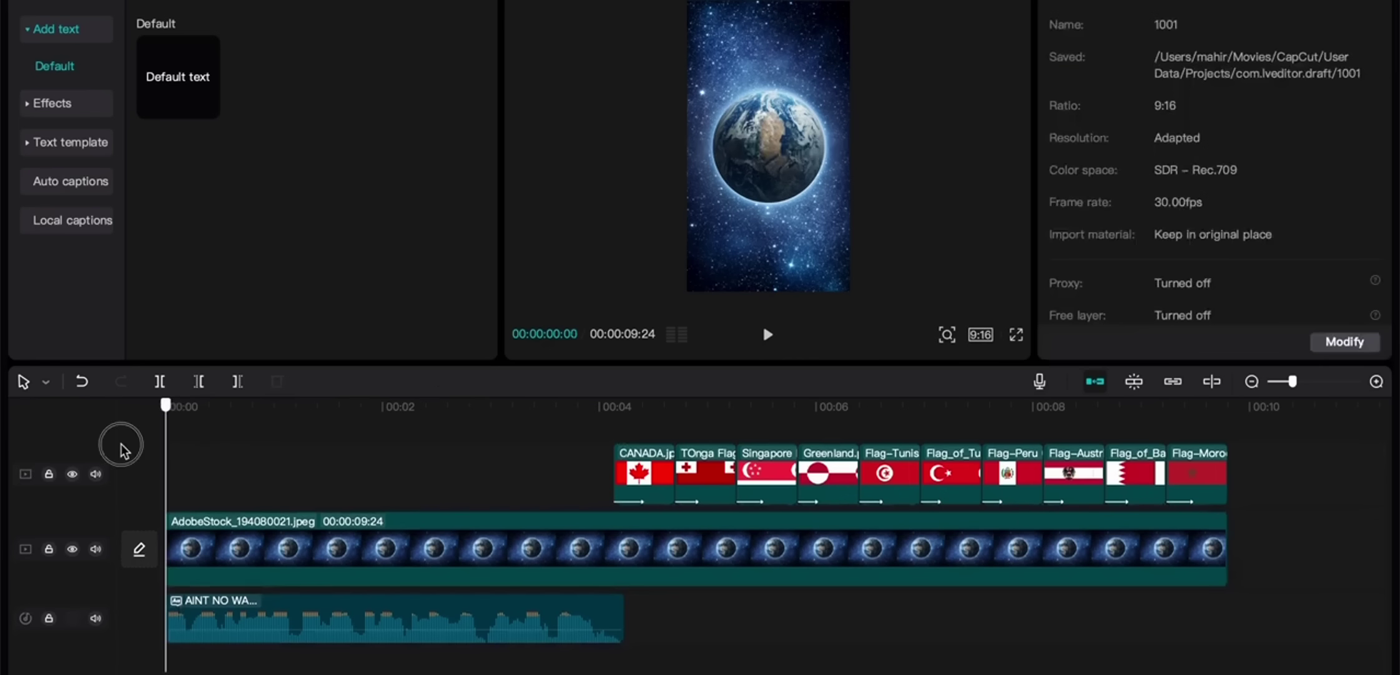
Step: Play back the video to check the voice-over against the flag clips, then return the playhead to the start
key(space)
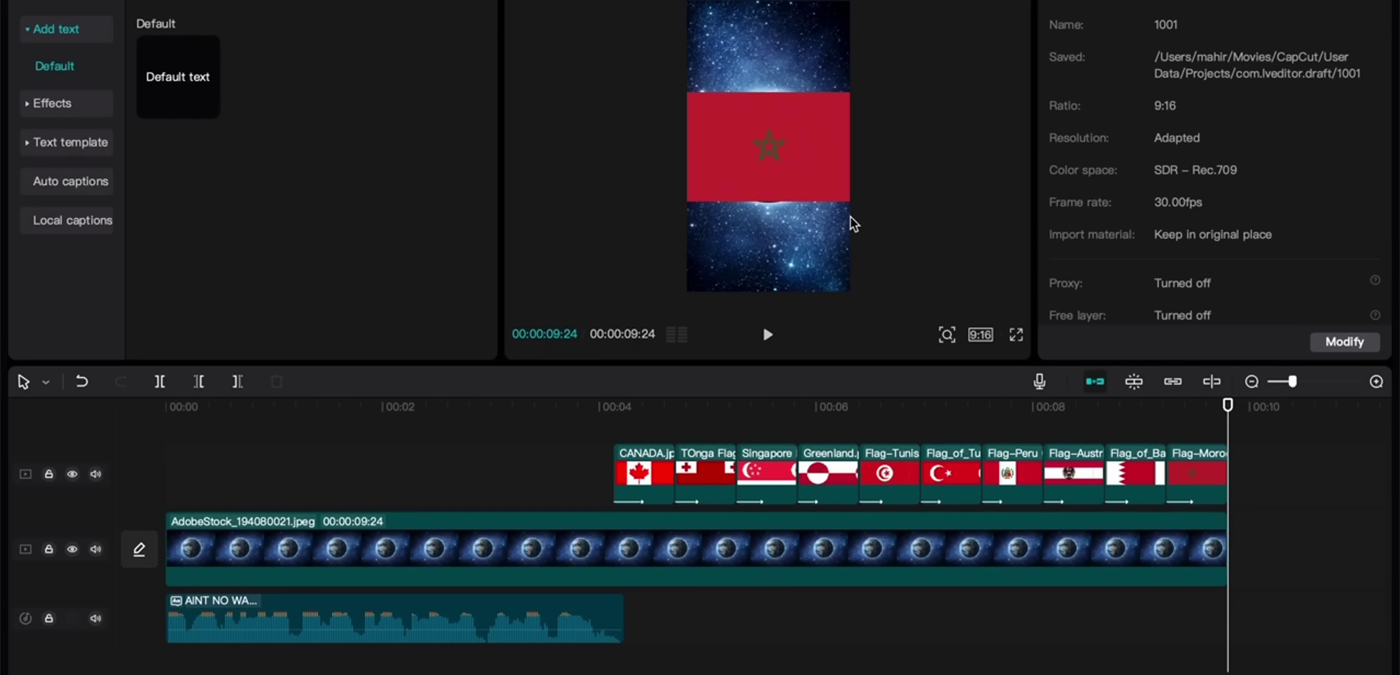
key(space)
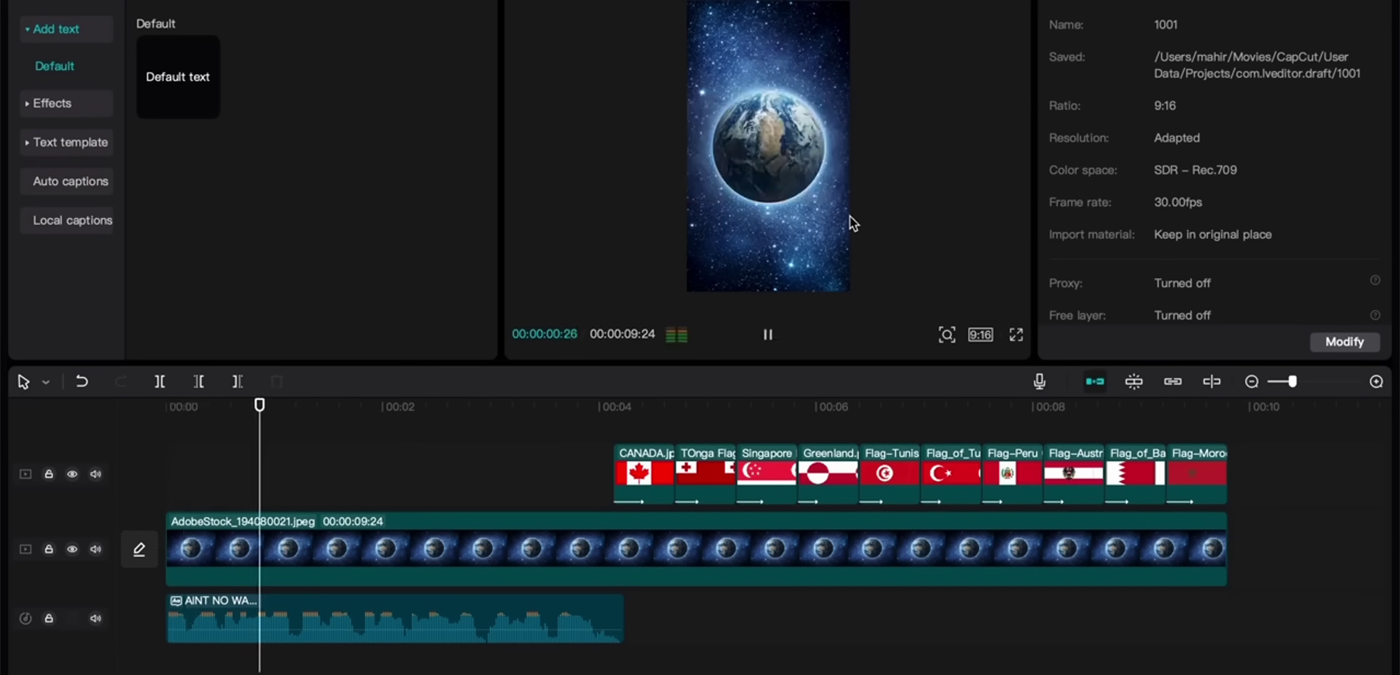
key(space)
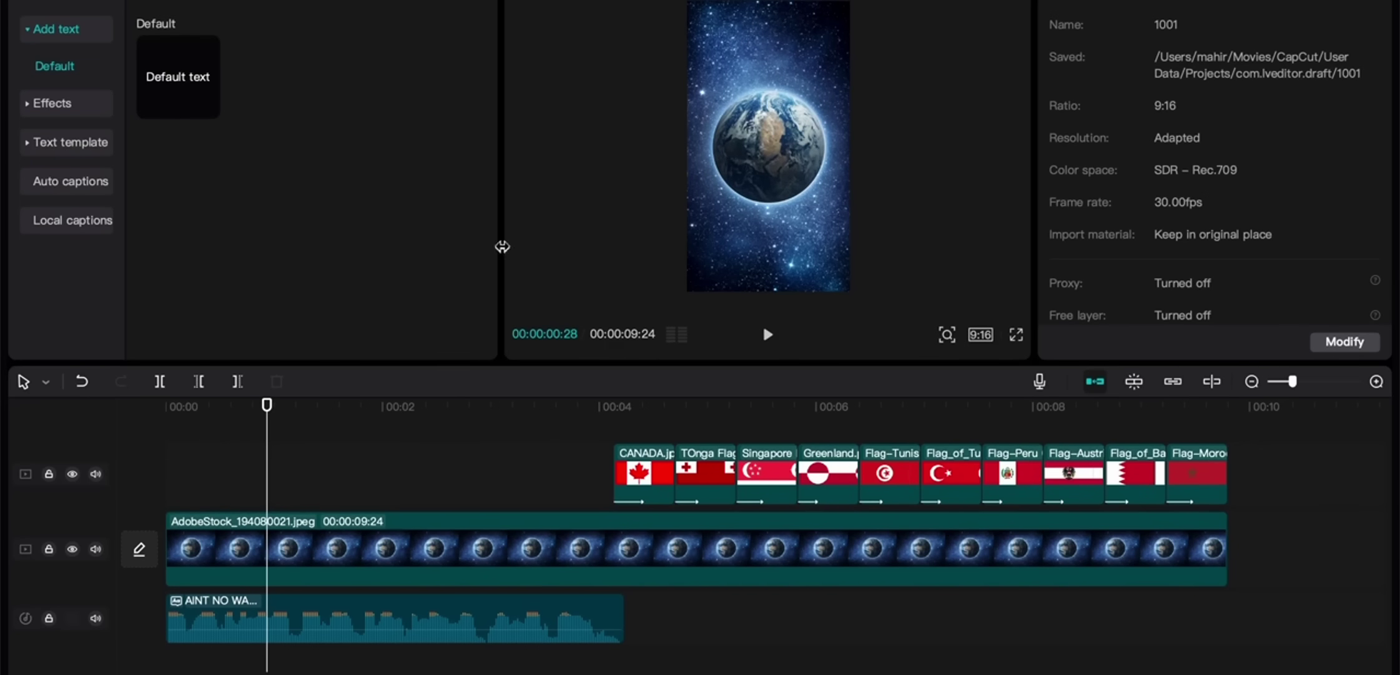
drag(269, 457, 4, 448)
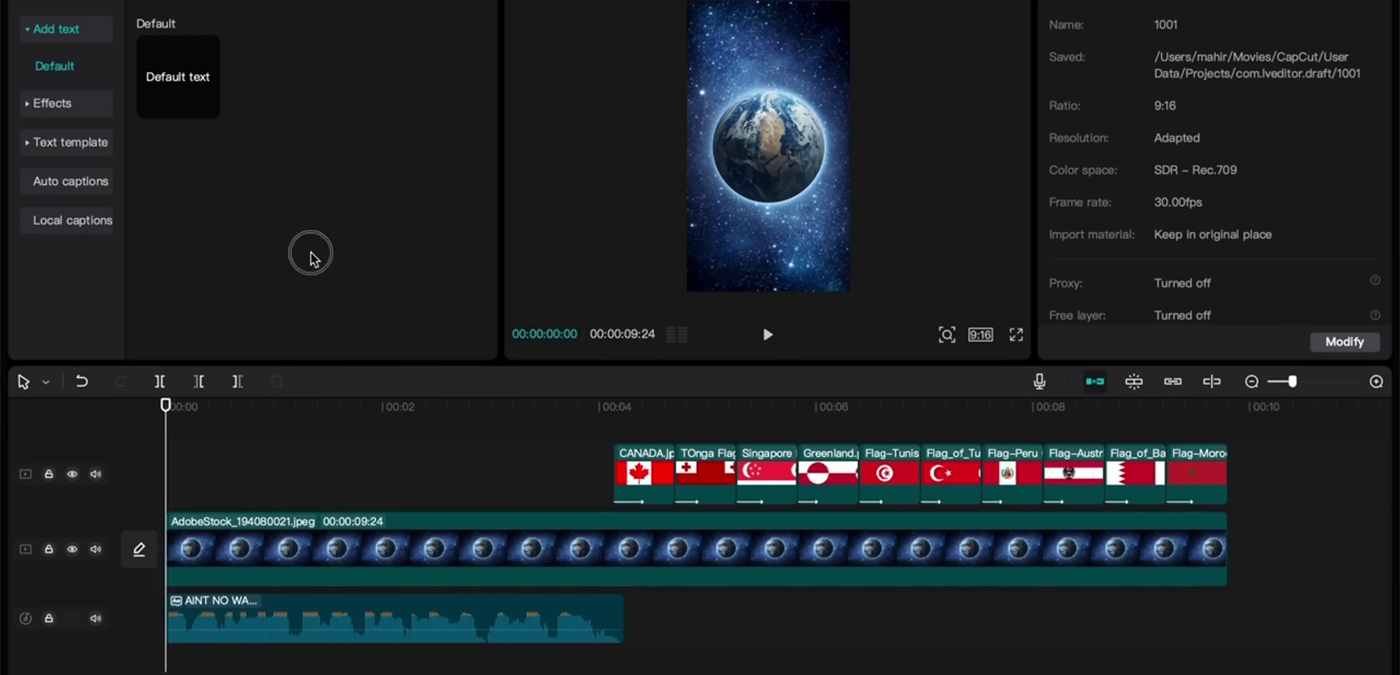
Step: Add the trending "5 BEST BUILDS" text template at the start of the timeline
click(46, 148)
scroll(281, 226, down, 2)
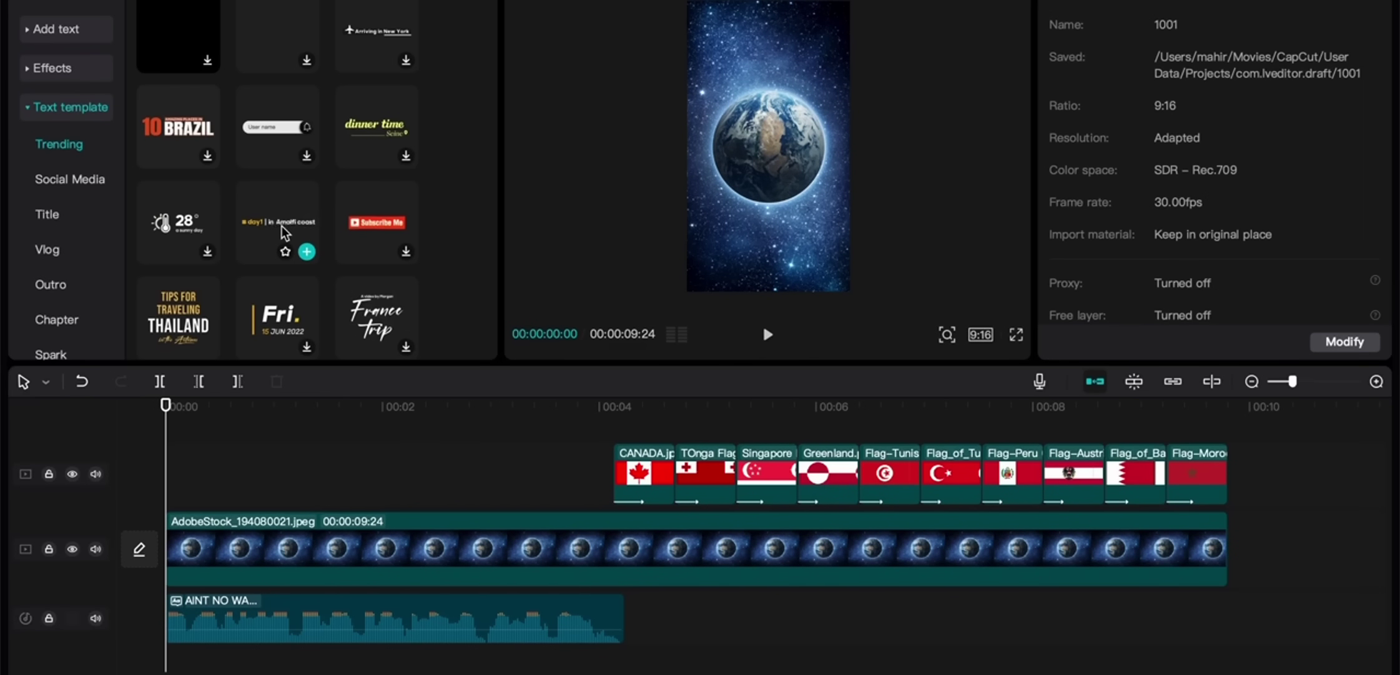
scroll(281, 226, down, 5)
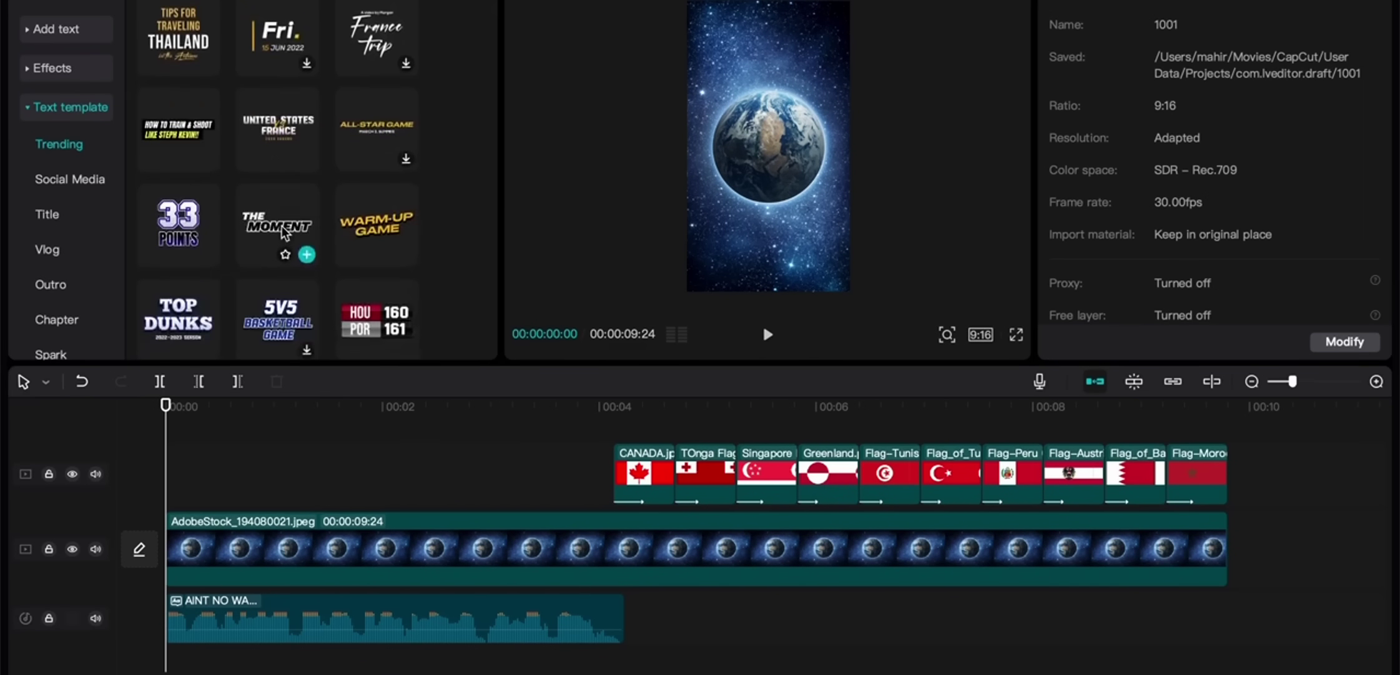
scroll(283, 229, down, 5)
scroll(281, 225, down, 4)
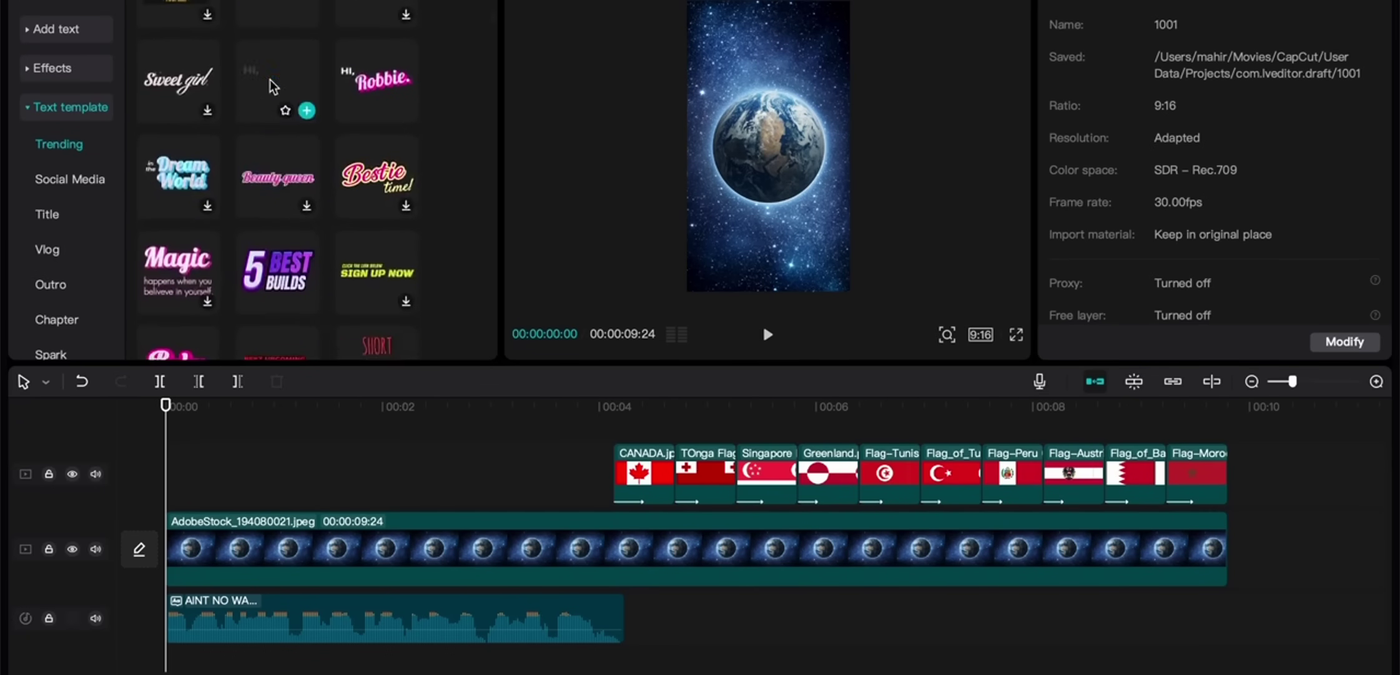
scroll(301, 192, down, 3)
scroll(301, 192, down, 2)
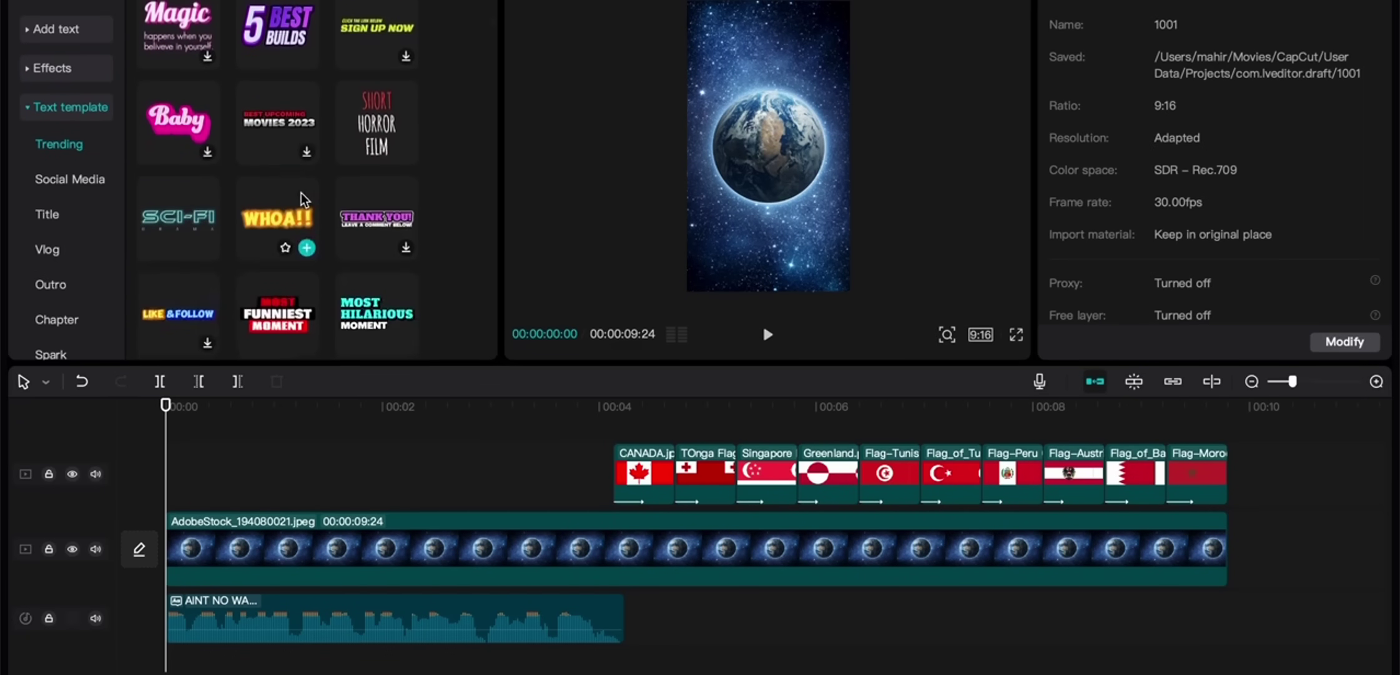
scroll(290, 100, up, 1)
click(307, 110)
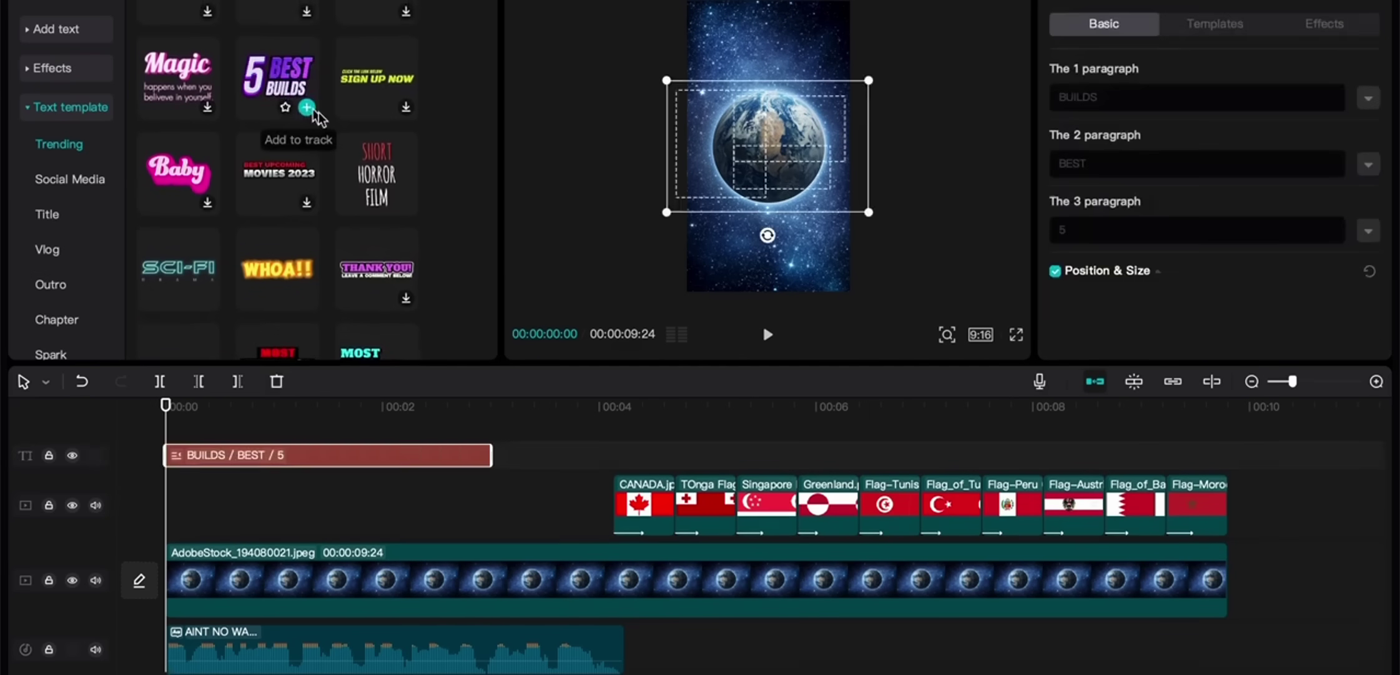
Step: Preview the title template's animation and place it horizontally centred, slightly below the middle of the frame
drag(811, 147, 814, 176)
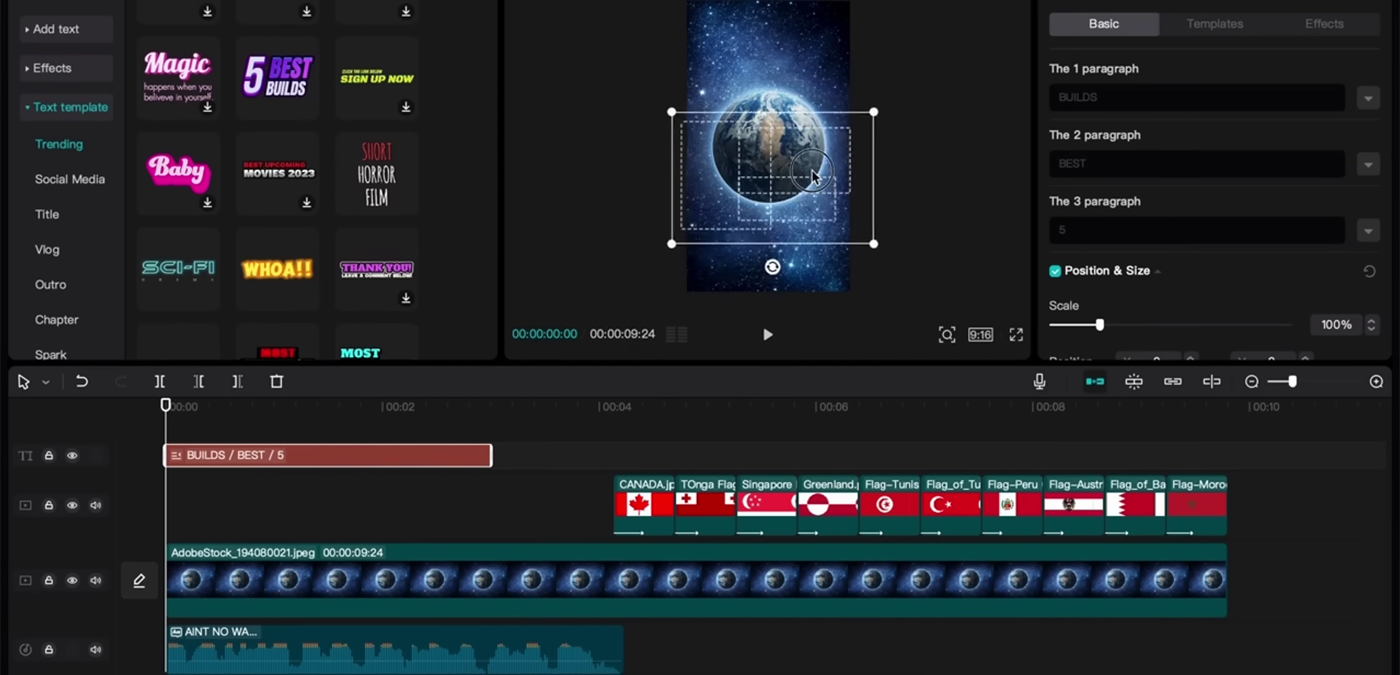
key(space)
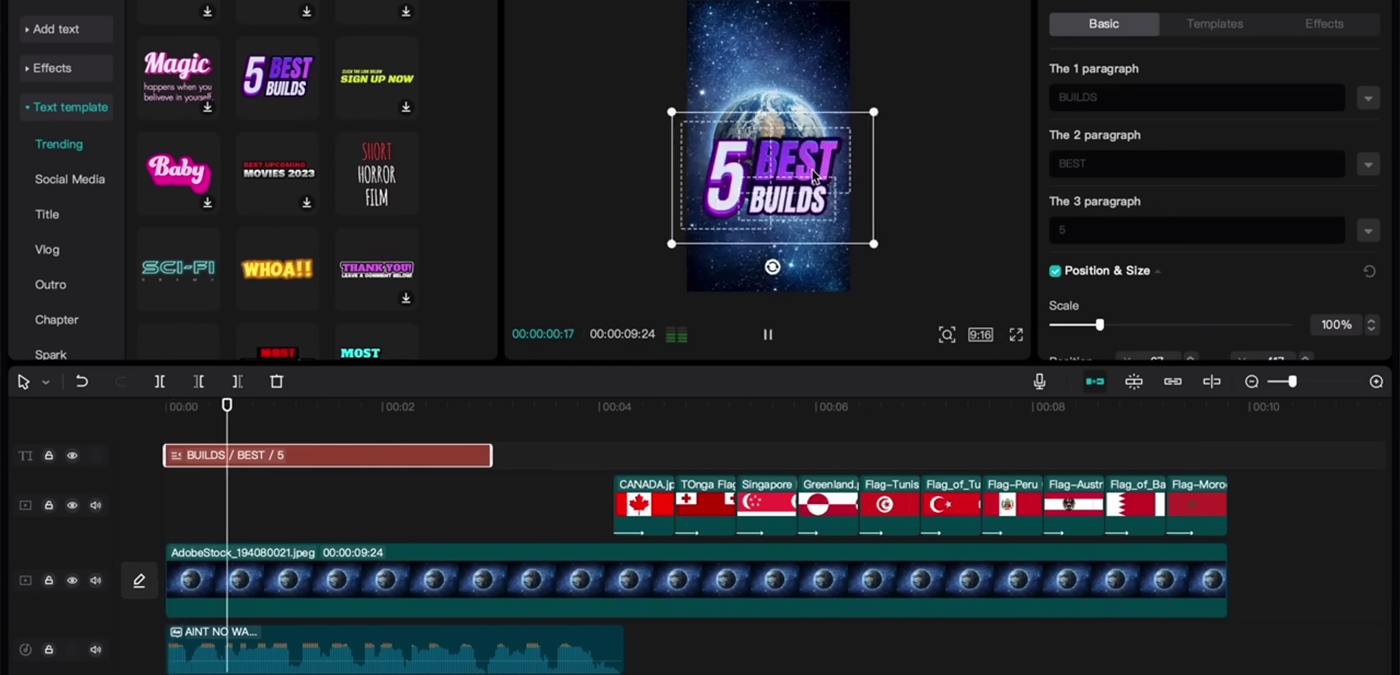
key(space)
drag(812, 170, 814, 157)
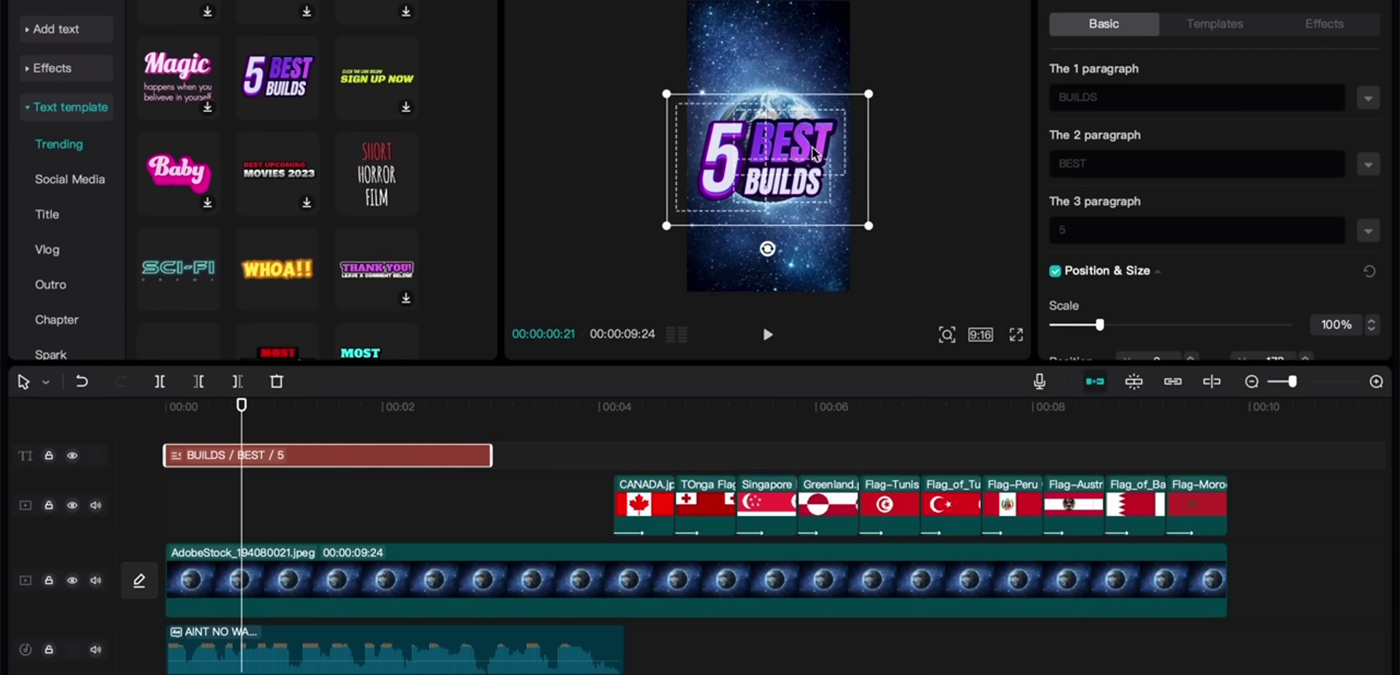
Step: Change the title template's wording to "10", "RED" and "FLAGS" in place of "5", "BEST" and "BUILDS"
click(968, 232)
key(BackSpace)
text(10)
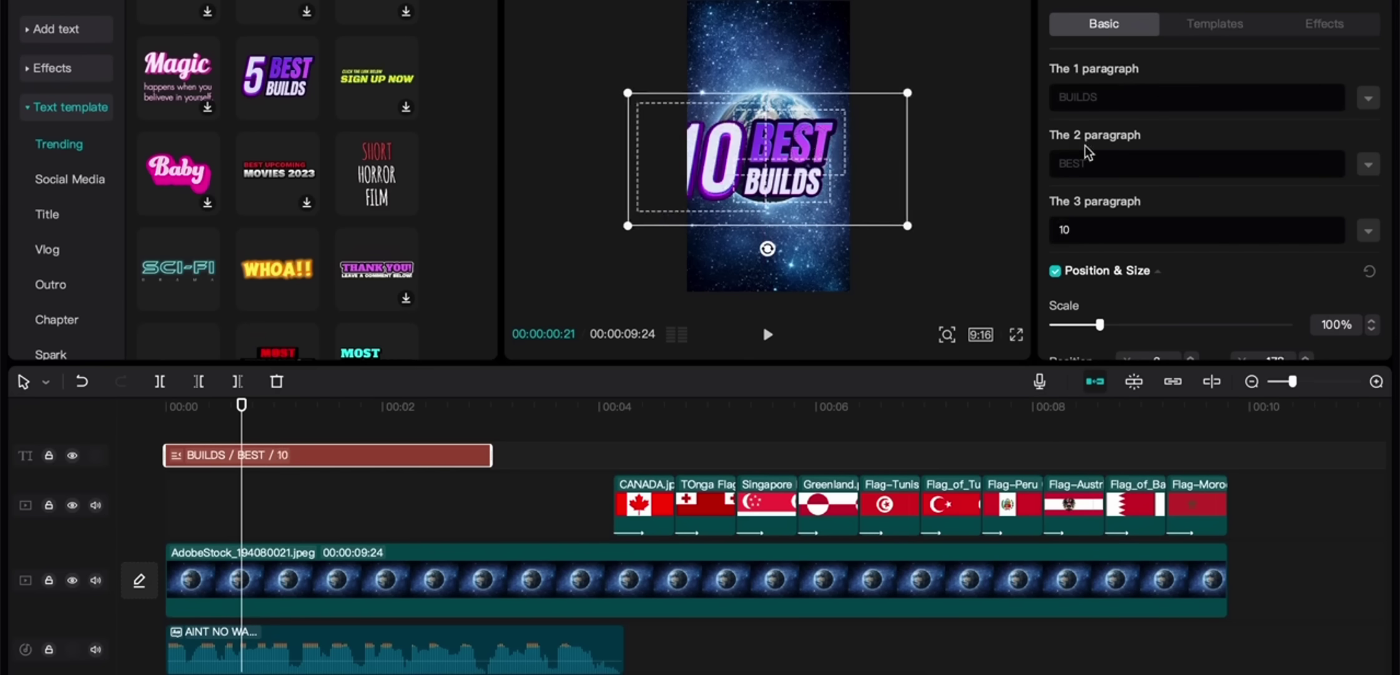
double_click(1062, 163)
text(RED)
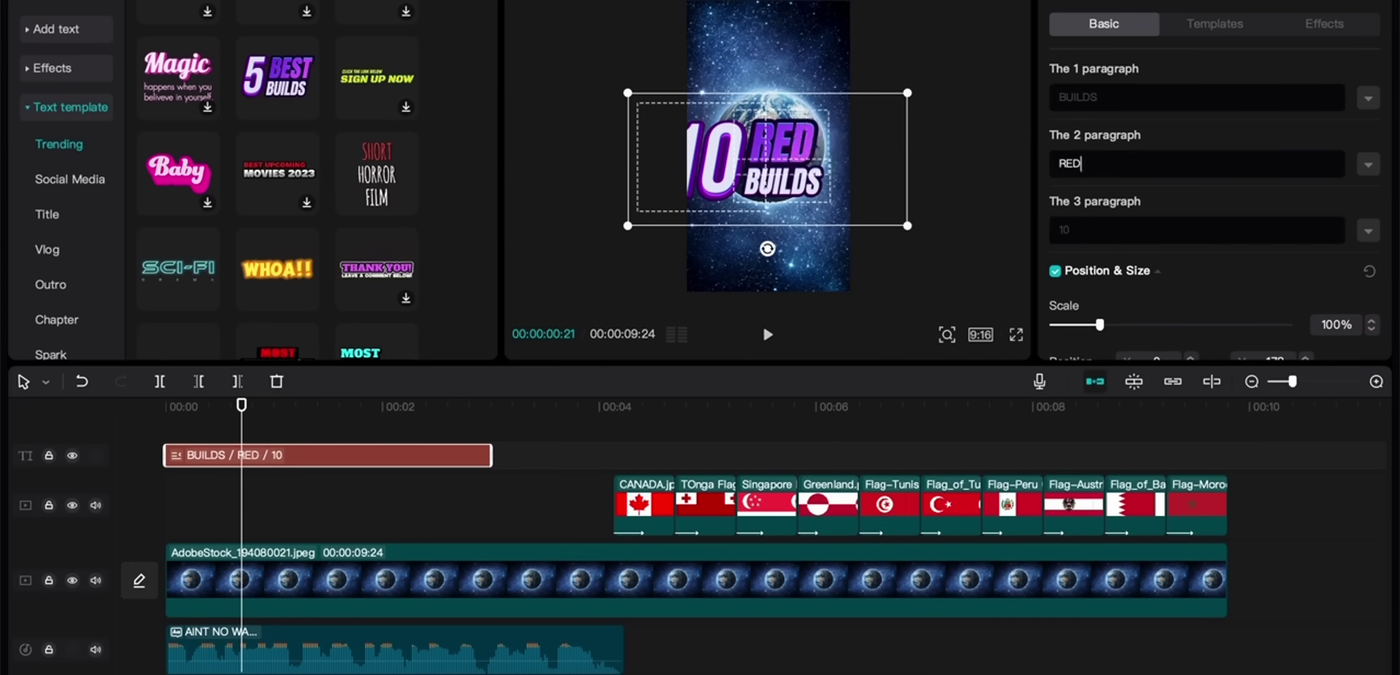
double_click(1100, 97)
text(FLAGS)
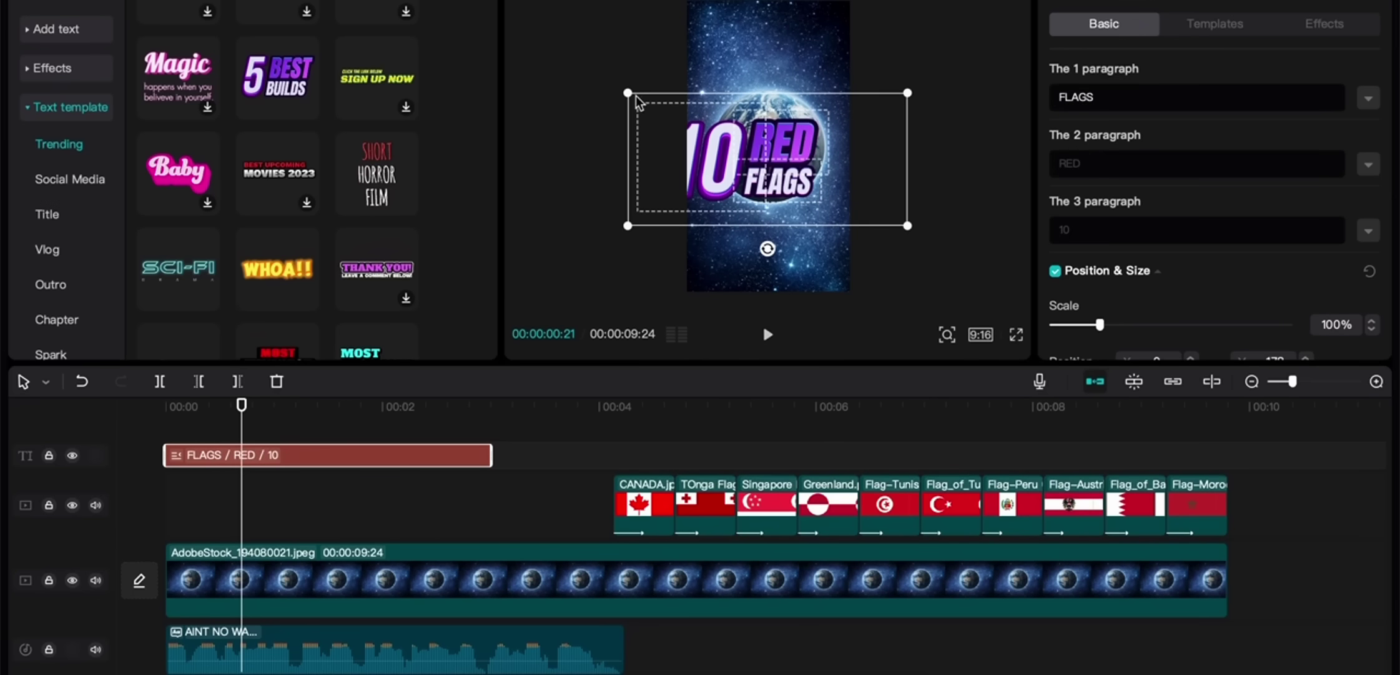
Step: Scale down the "10 RED FLAGS" title to fit the frame width and position it over the Earth
drag(632, 94, 653, 104)
click(762, 132)
drag(762, 133, 789, 138)
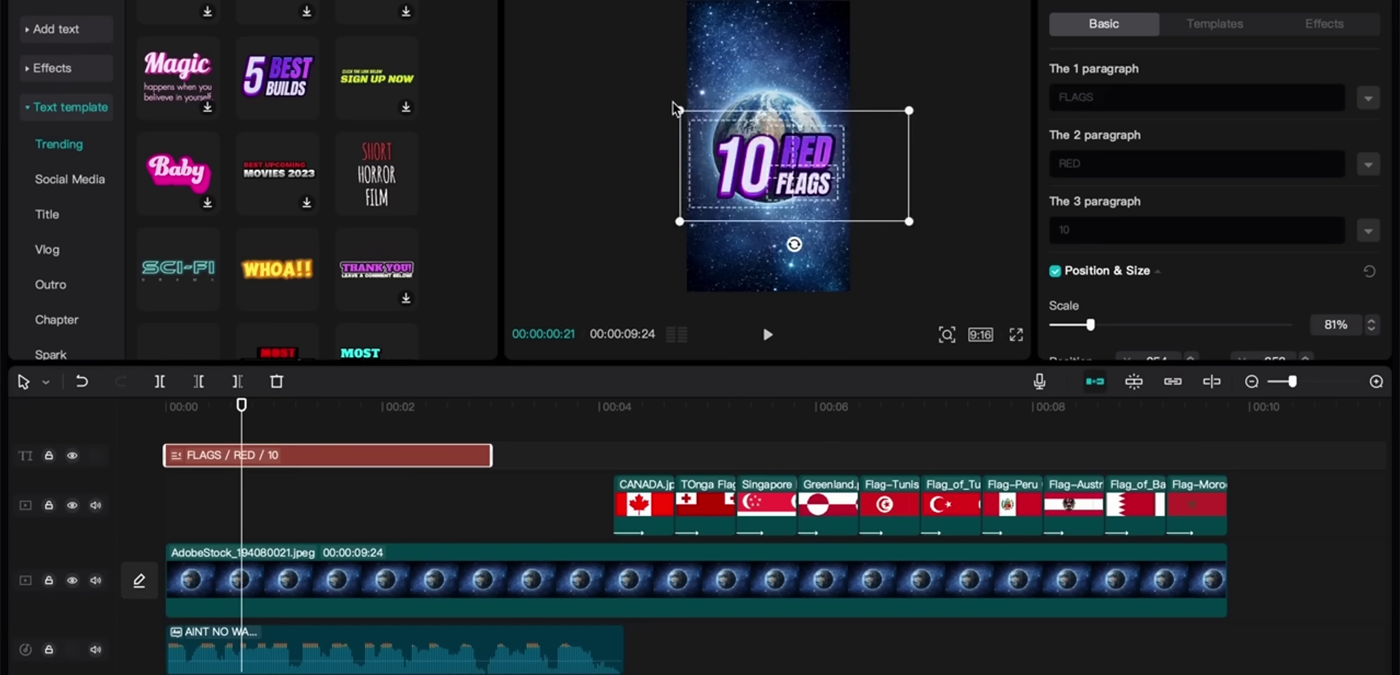
drag(680, 110, 656, 103)
drag(780, 153, 773, 151)
click(1004, 95)
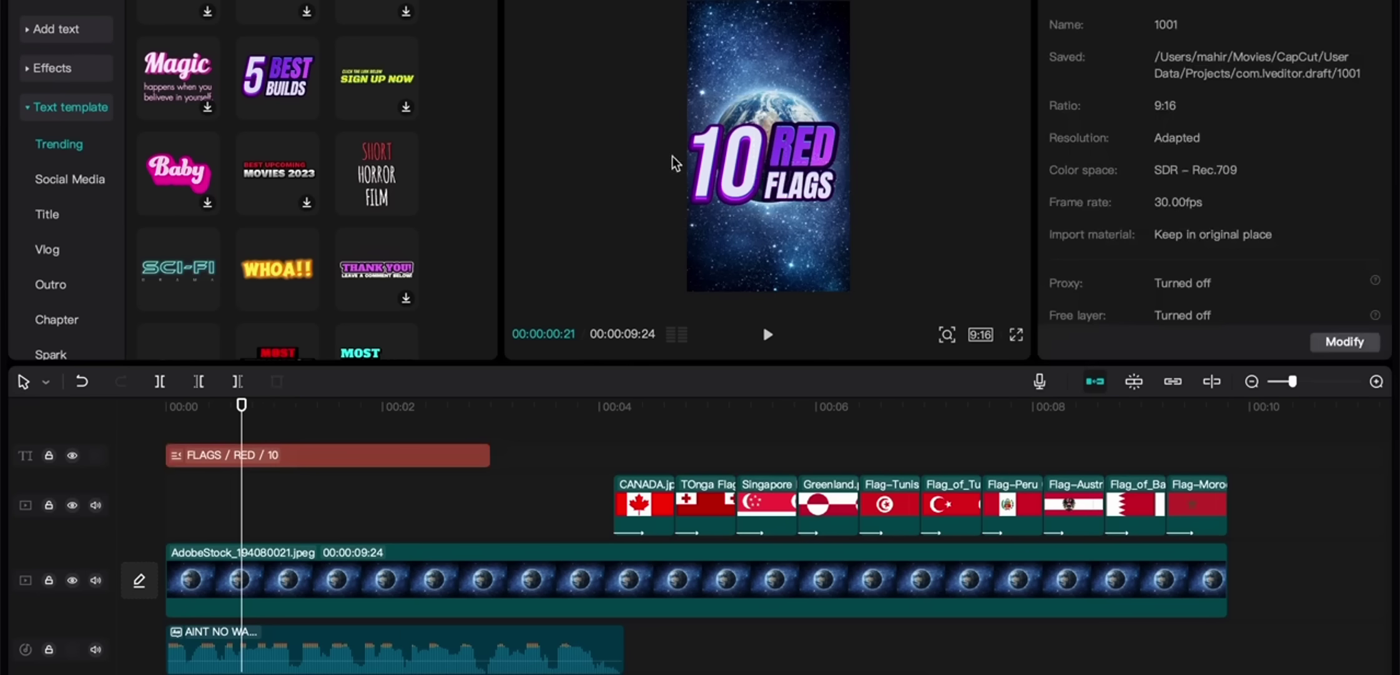
Step: Add the trending "LIKE & FOLLOW" text template on a track above the title, starting at 00:00:00:21
scroll(236, 279, down, 3)
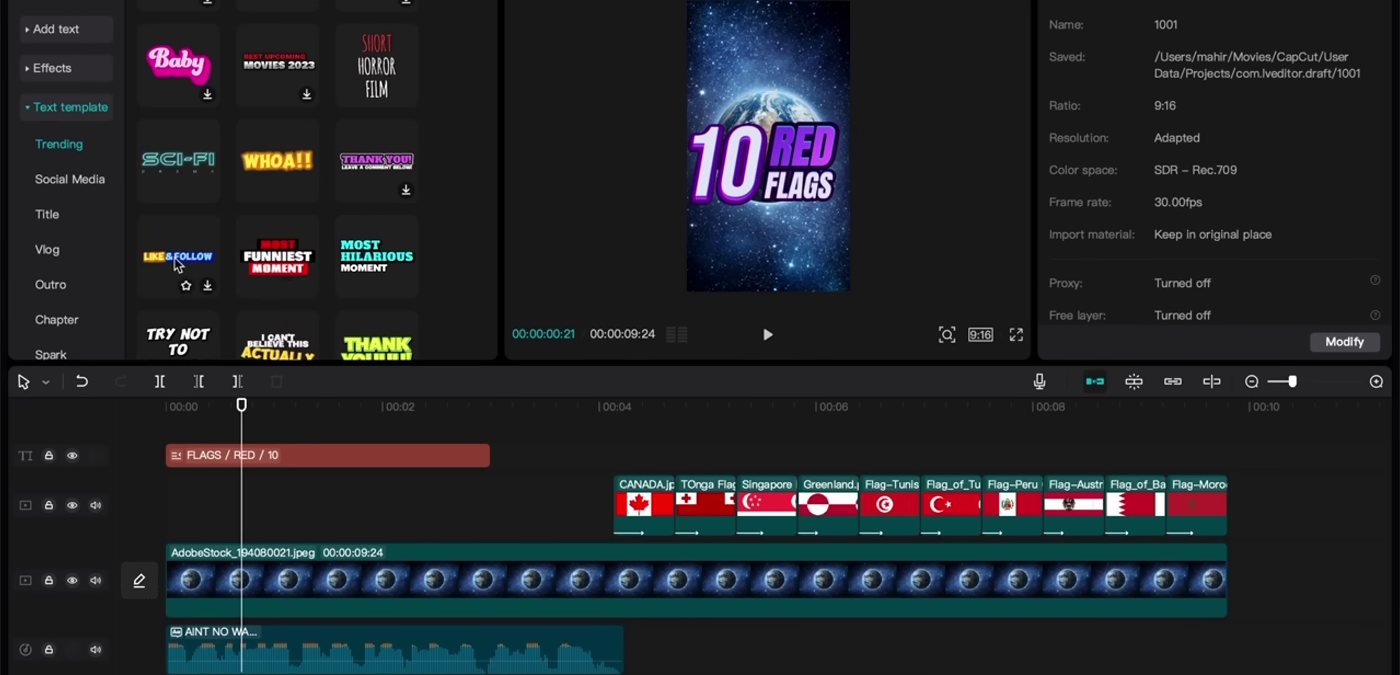
click(207, 287)
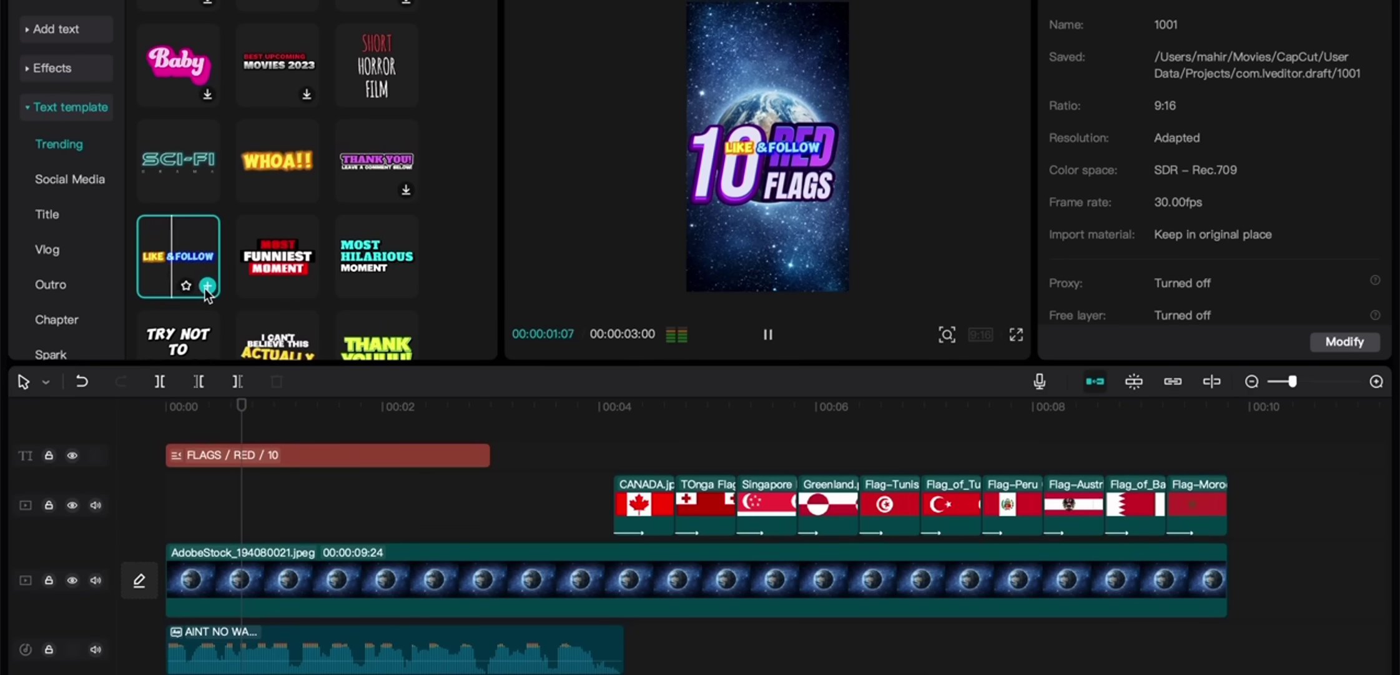
click(208, 286)
click(210, 288)
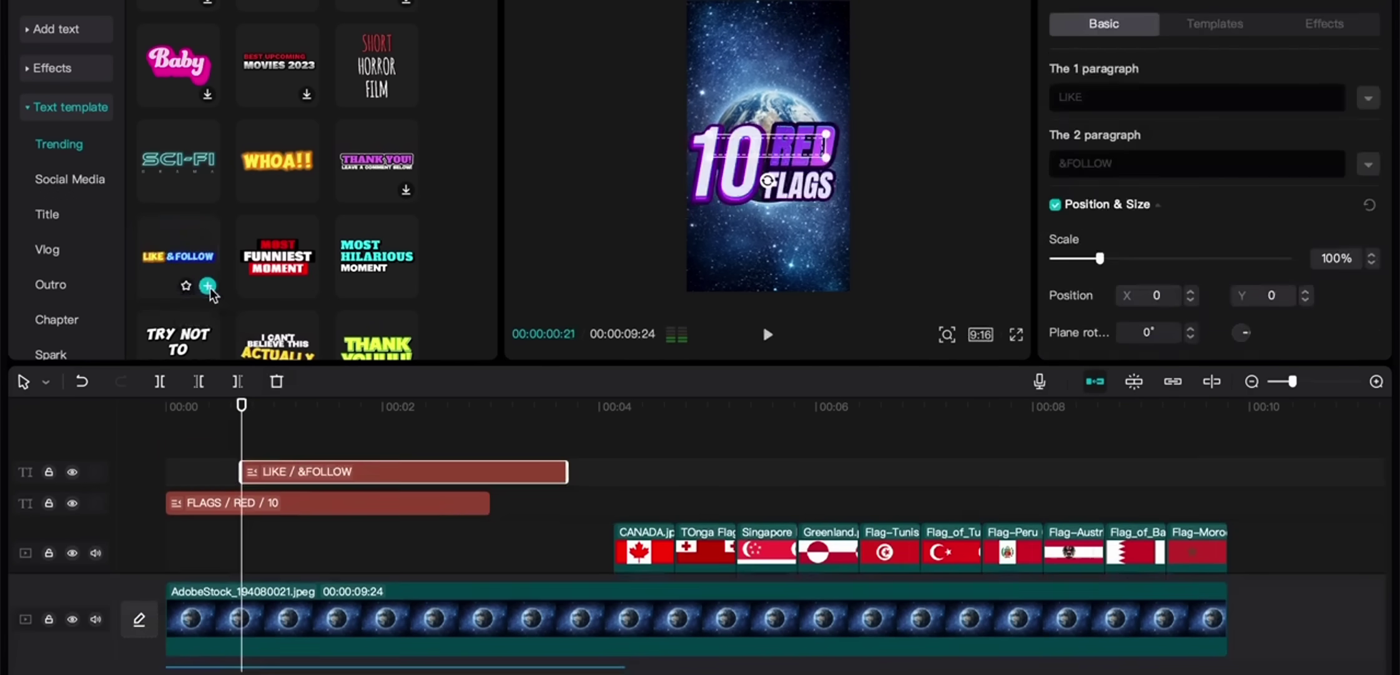
Step: Move the "LIKE & FOLLOW" template to the start of the timeline and change its wording to "NAME" and "THESE"
drag(341, 470, 264, 469)
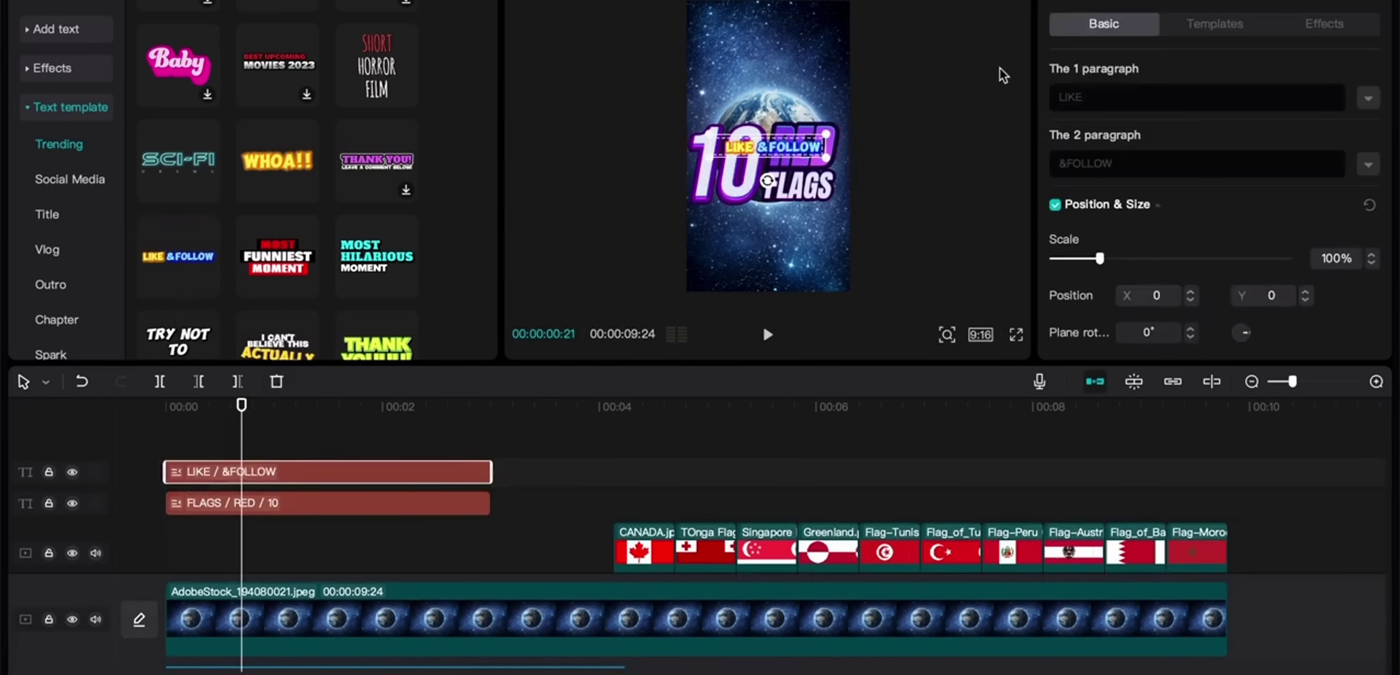
click(1104, 91)
text(NAME)
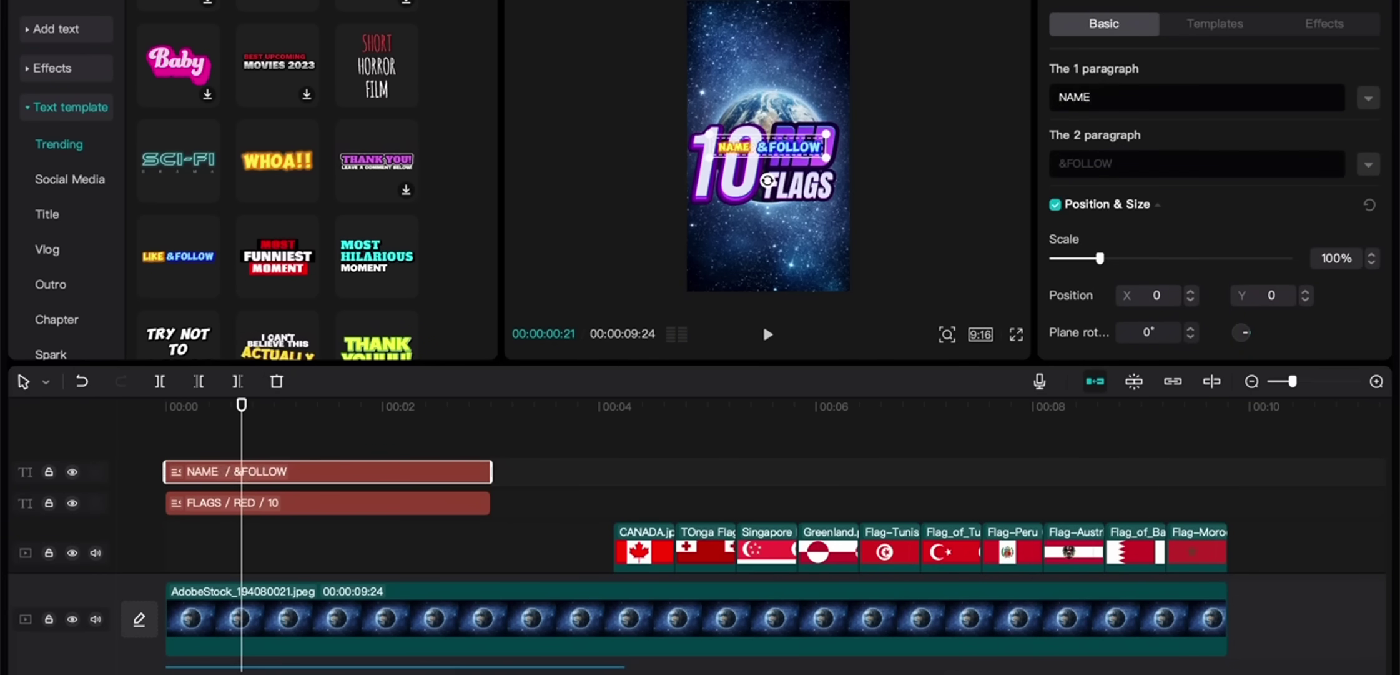
click(1061, 163)
text(a)
key(ctrl+a)
text(THESE)
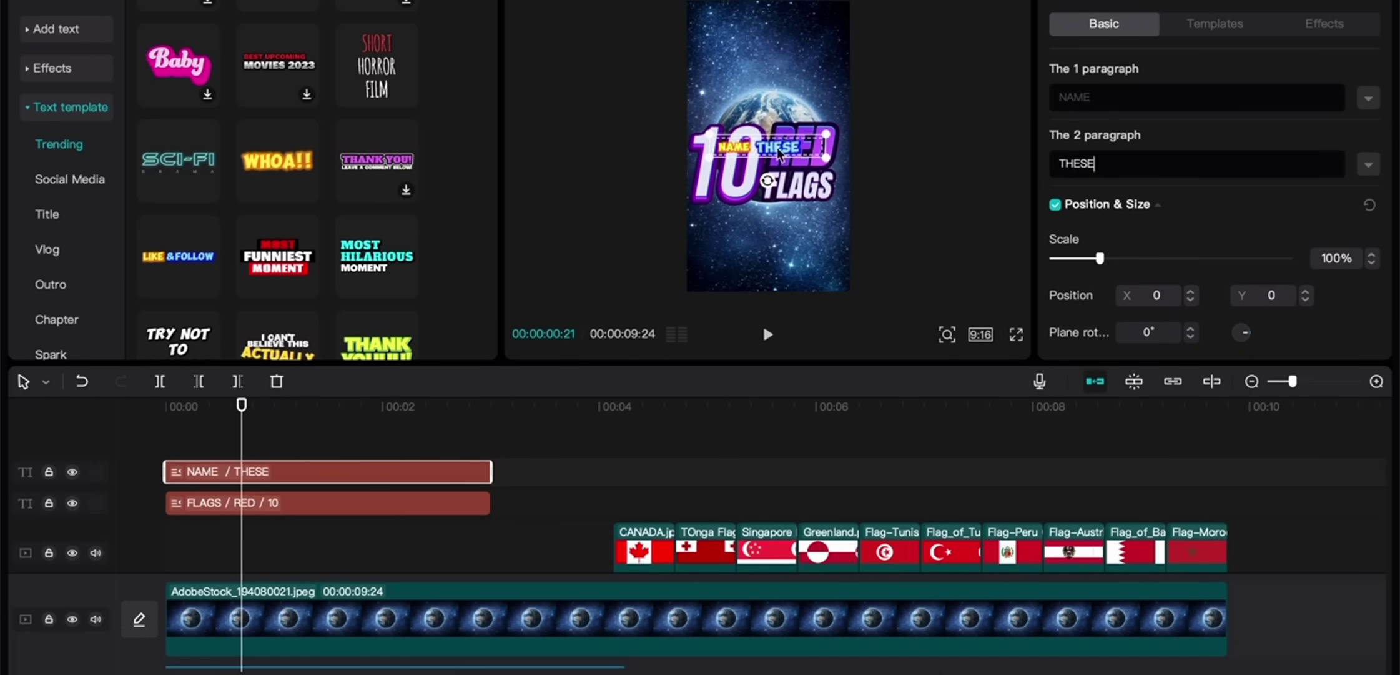
Step: Enlarge the yellow-and-blue "NAME THESE" template to about the frame width and position it directly above the "10 RED FLAGS" title
drag(781, 153, 844, 56)
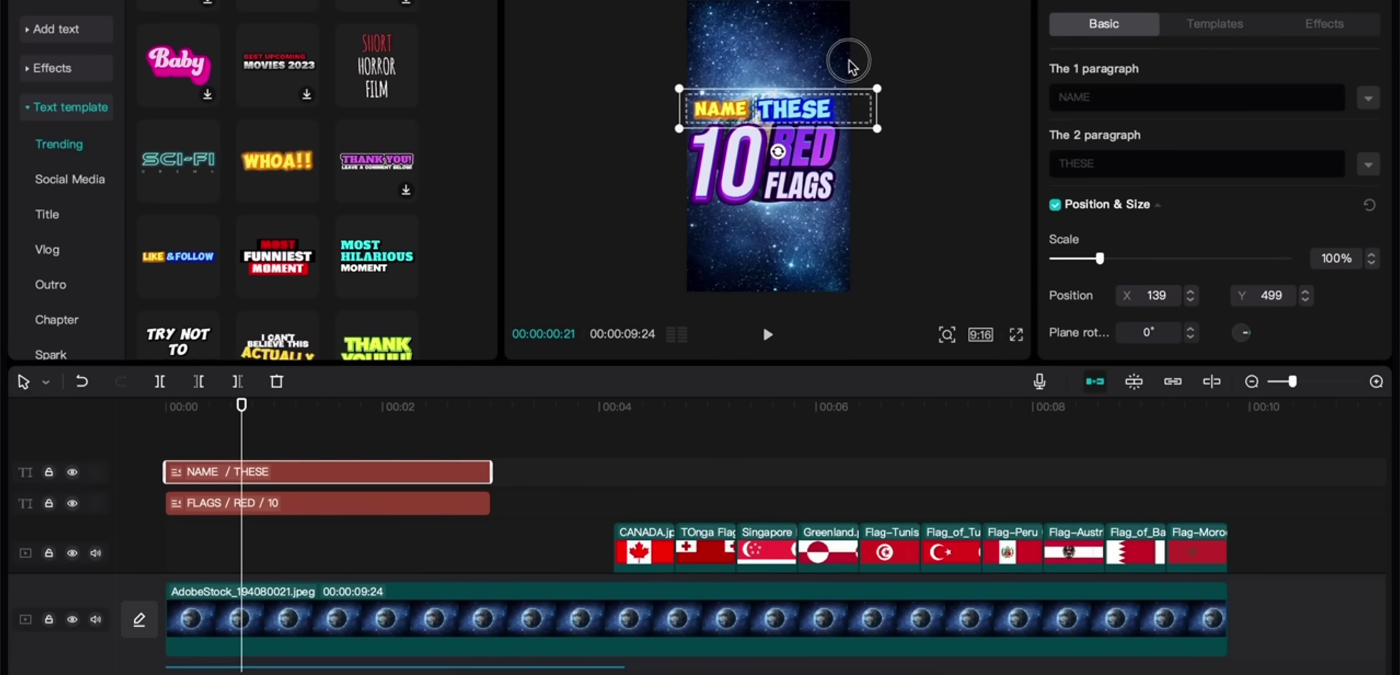
click(925, 153)
click(1010, 134)
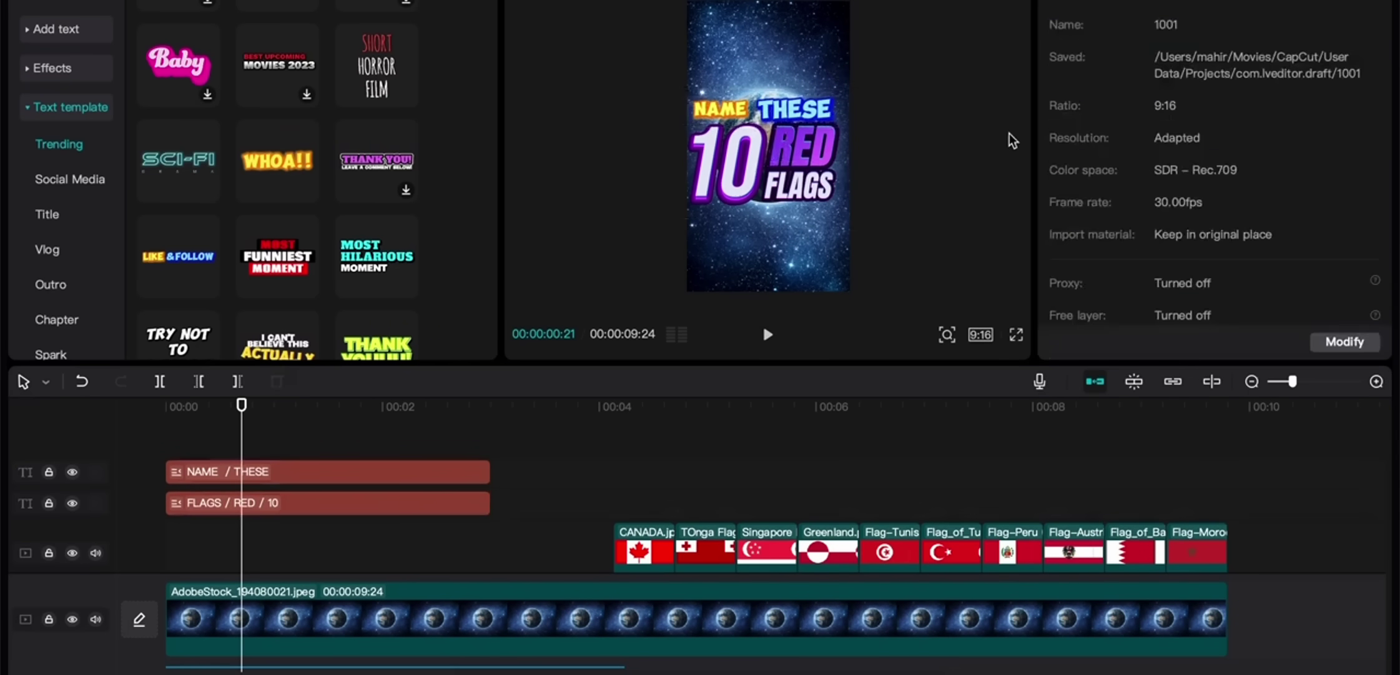
click(793, 108)
click(936, 29)
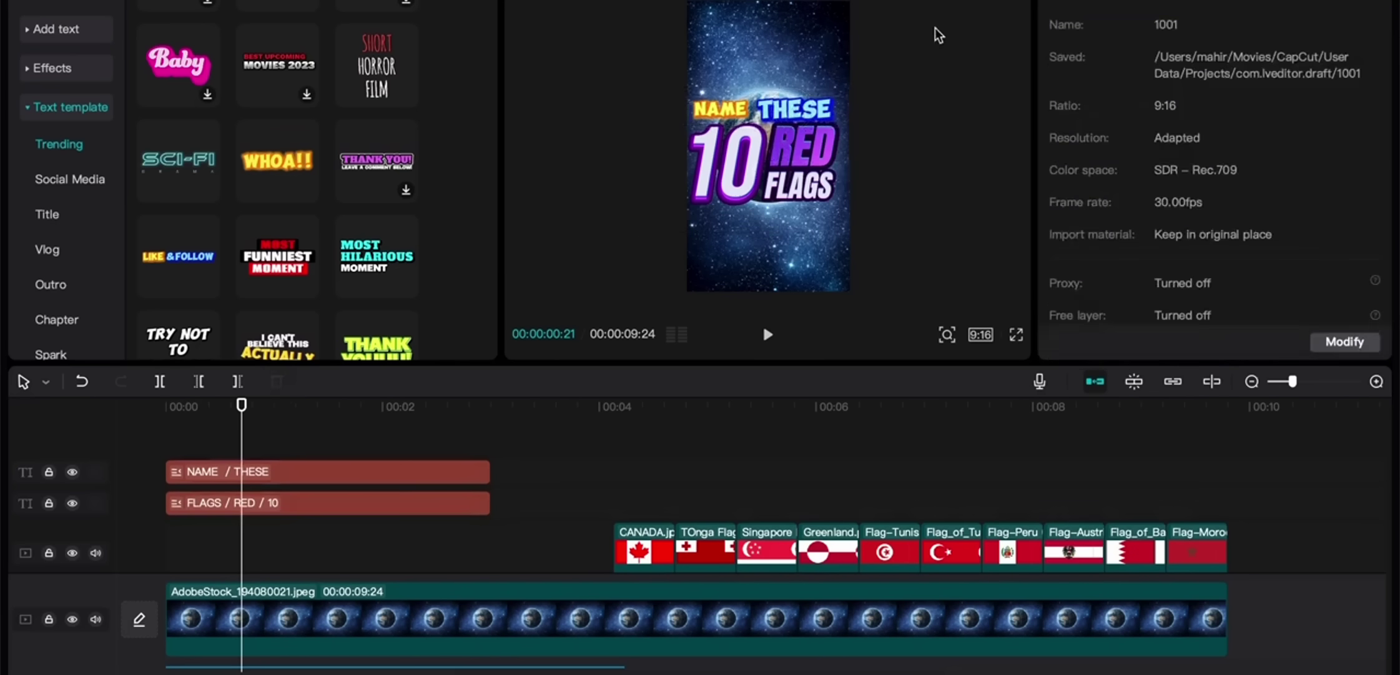
Step: Delete the yellow-and-blue "NAME THESE" template from the timeline
click(776, 103)
click(223, 477)
key(Delete)
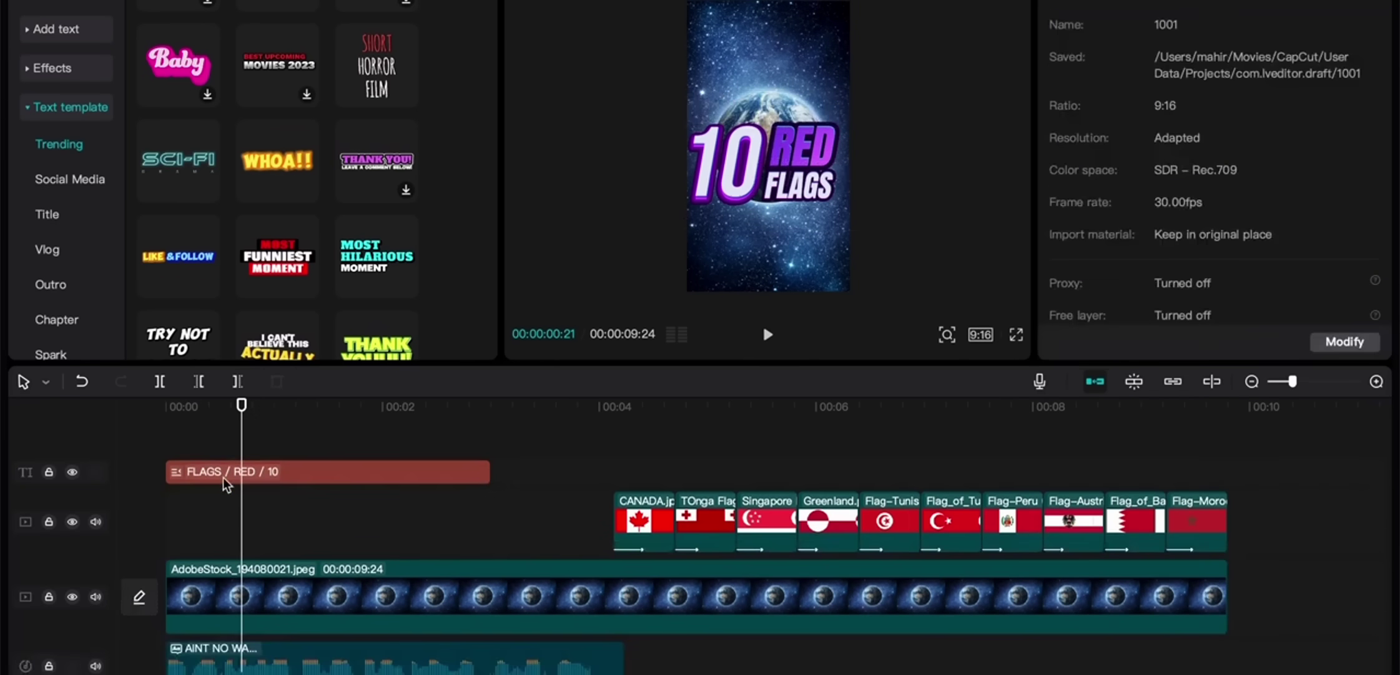
Step: Look through the trending text templates for a replacement style and preview the "COMING SOON!" template
scroll(258, 236, down, 2)
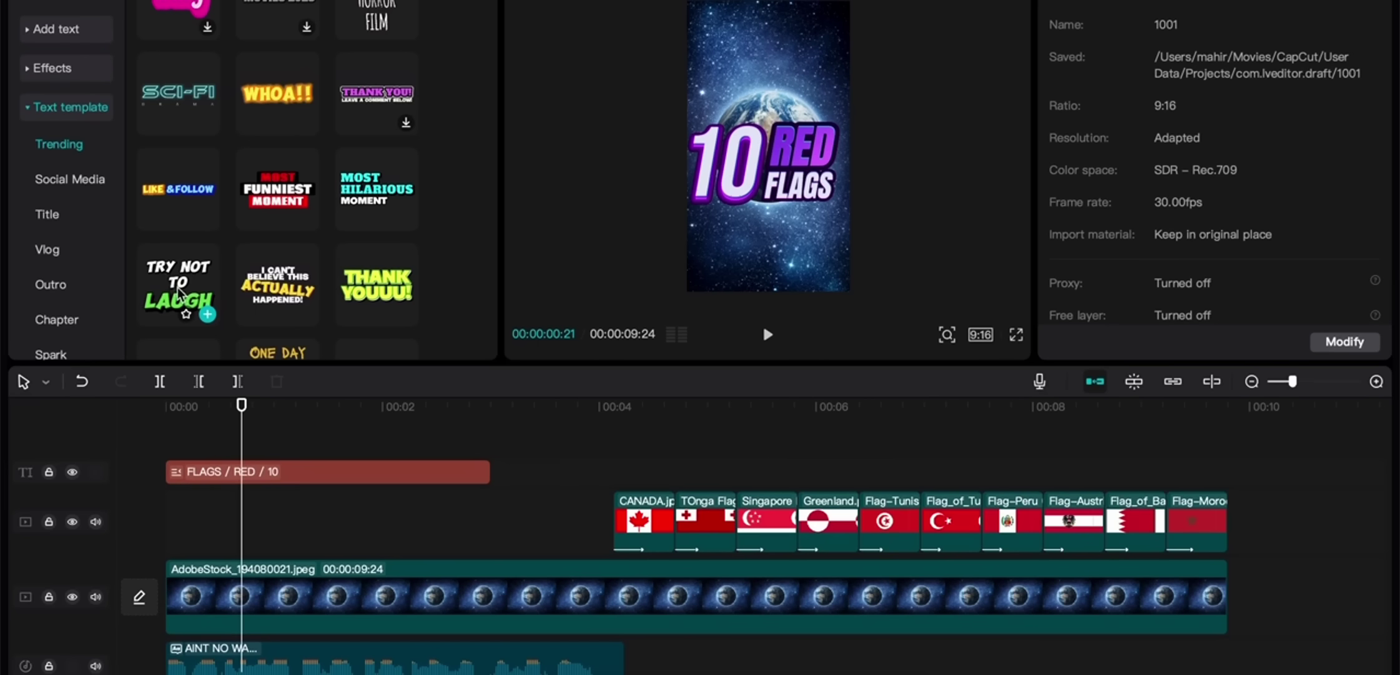
scroll(178, 288, down, 1)
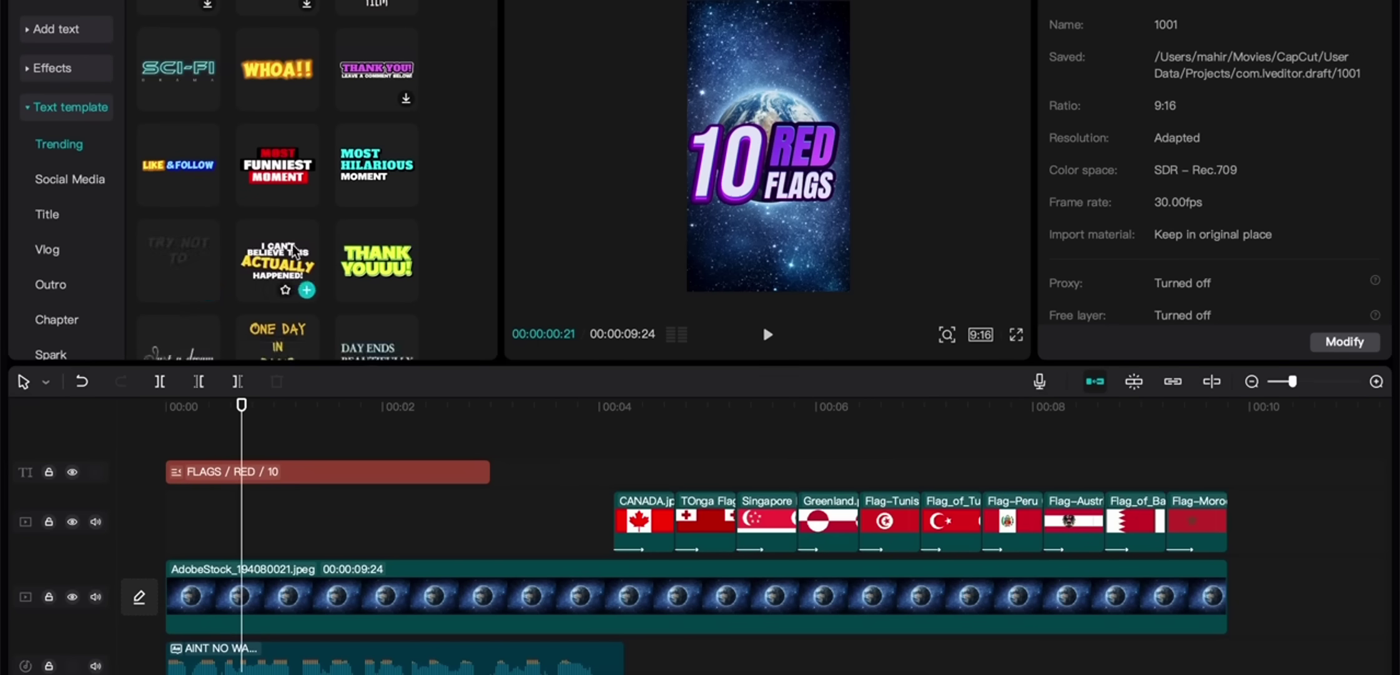
mouse_move(394, 274)
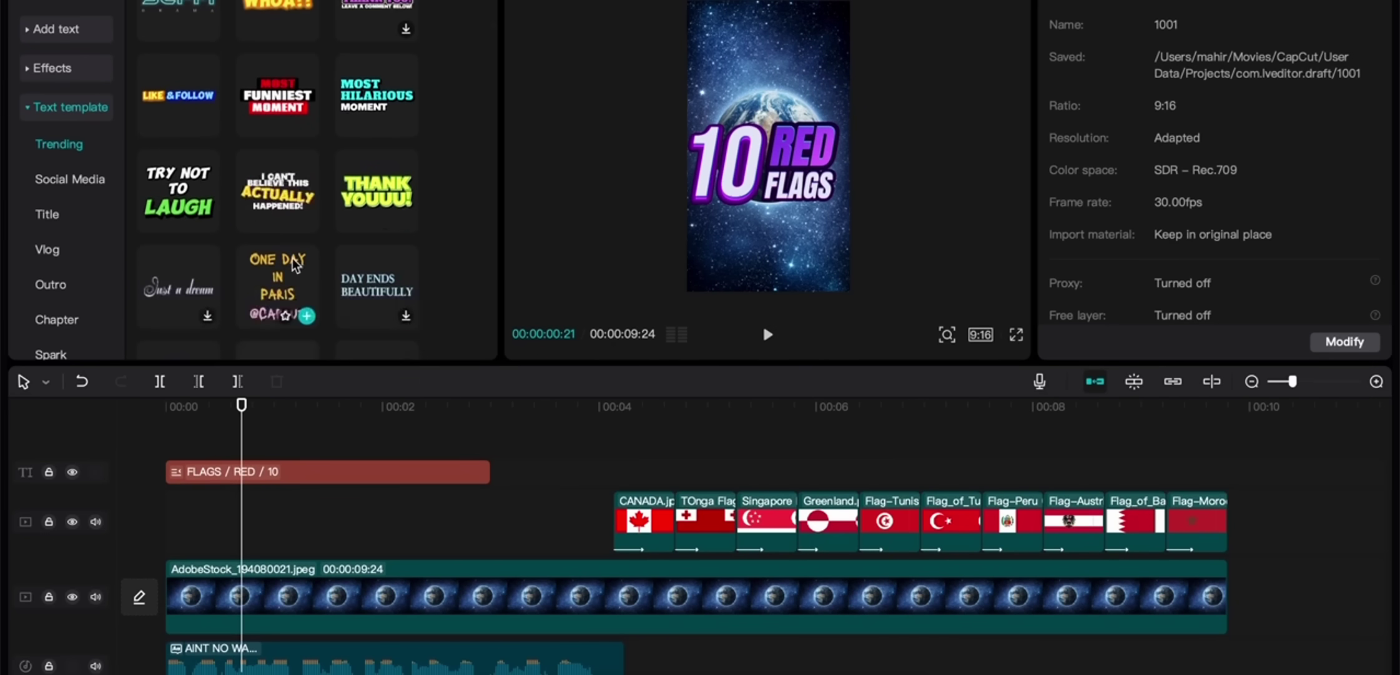
scroll(295, 265, down, 5)
scroll(293, 265, down, 4)
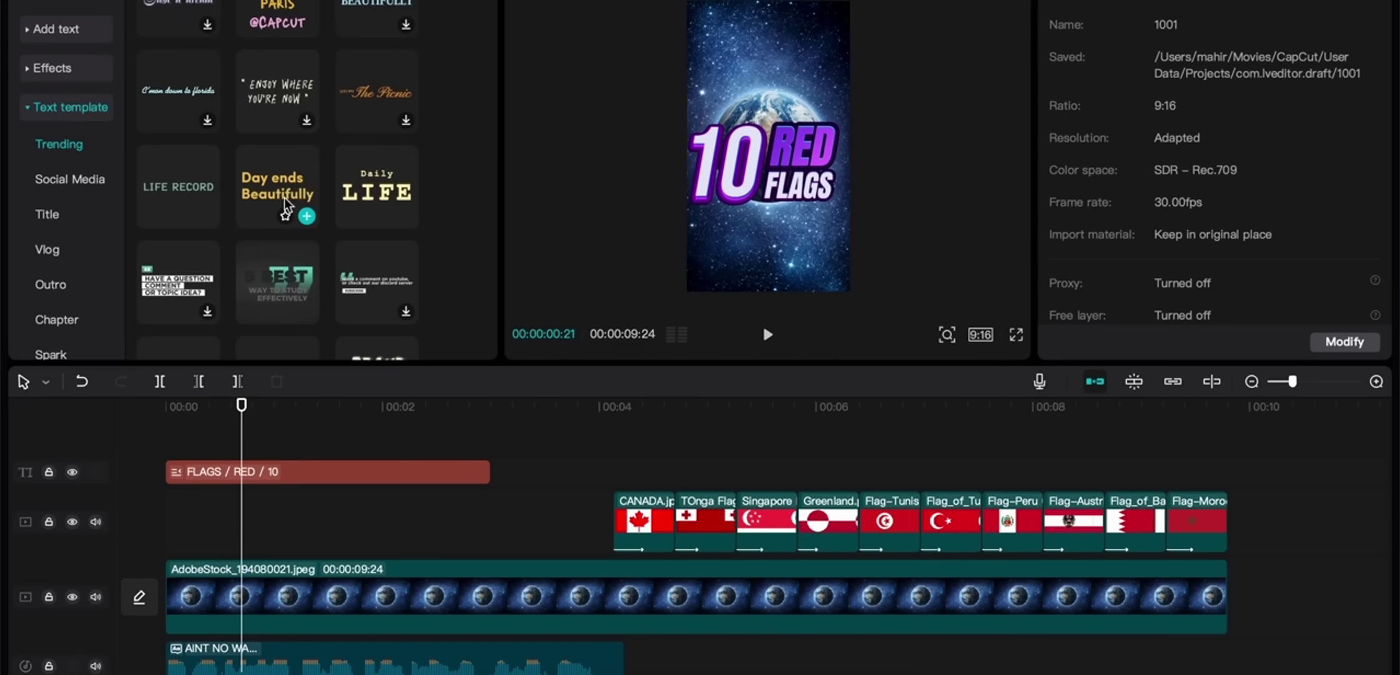
scroll(284, 197, down, 3)
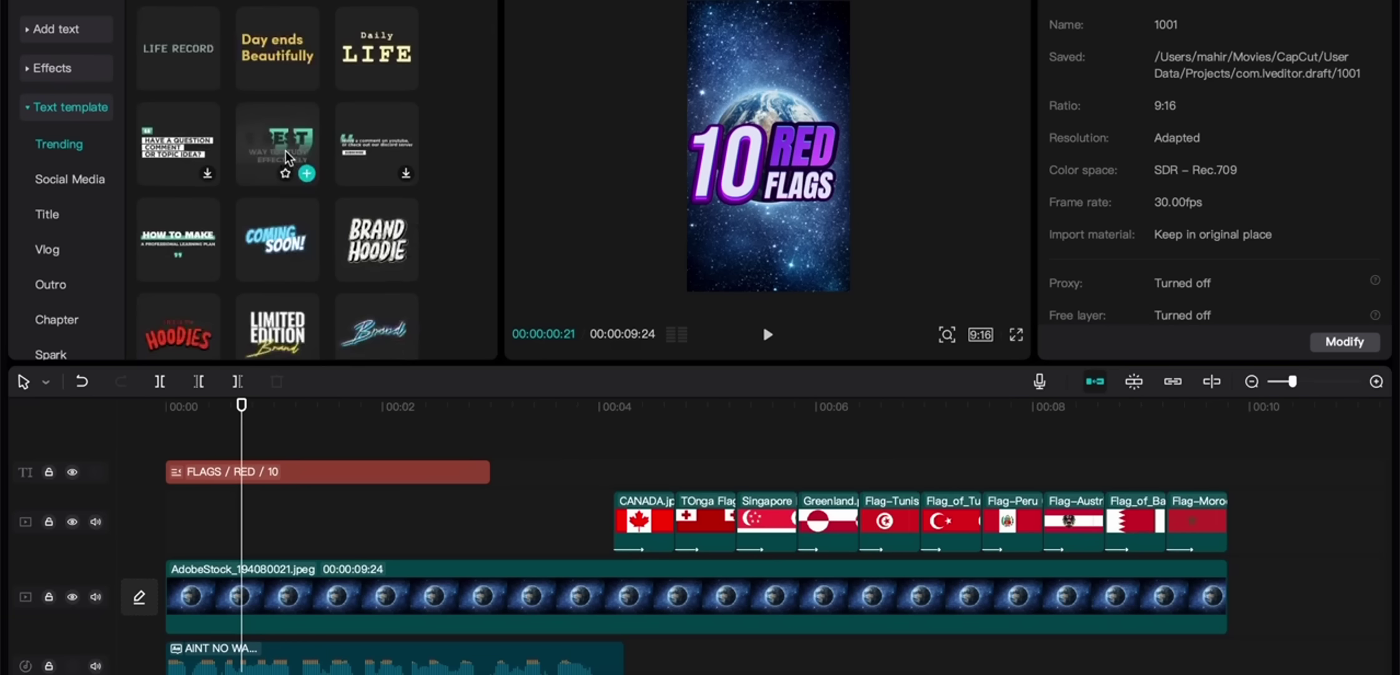
scroll(285, 152, down, 2)
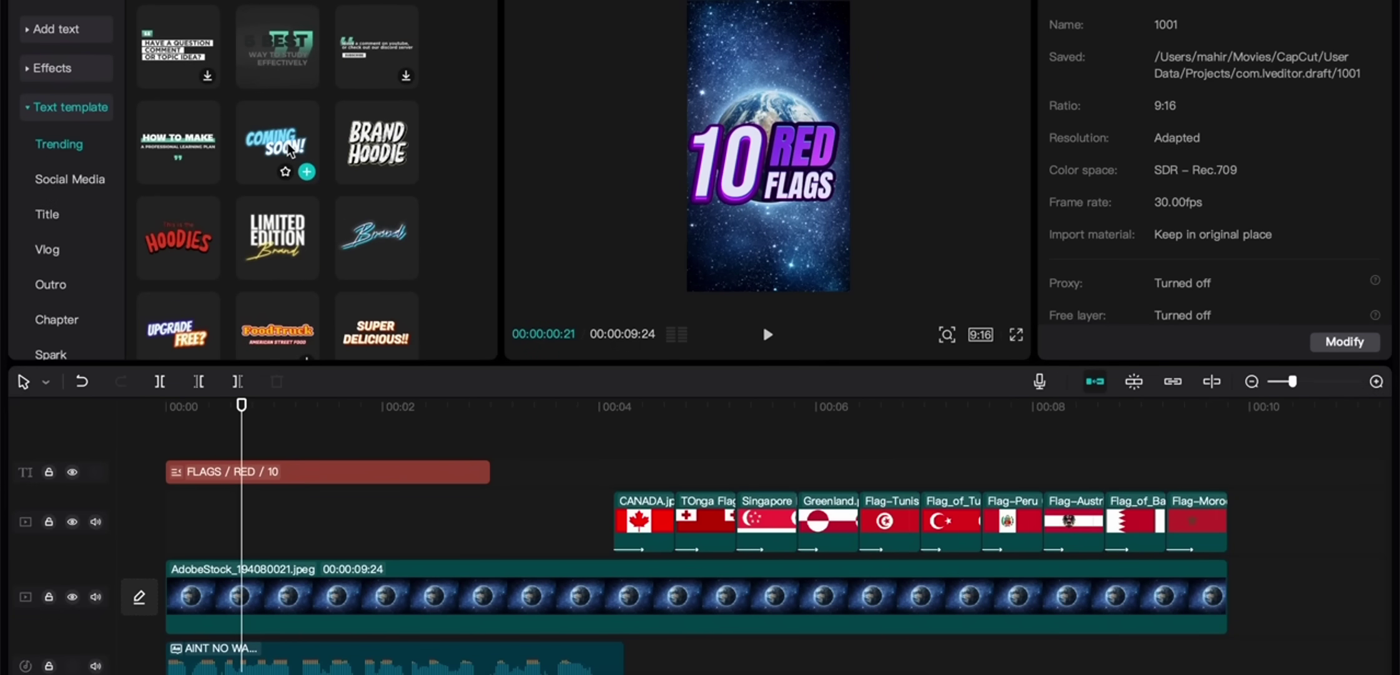
click(314, 179)
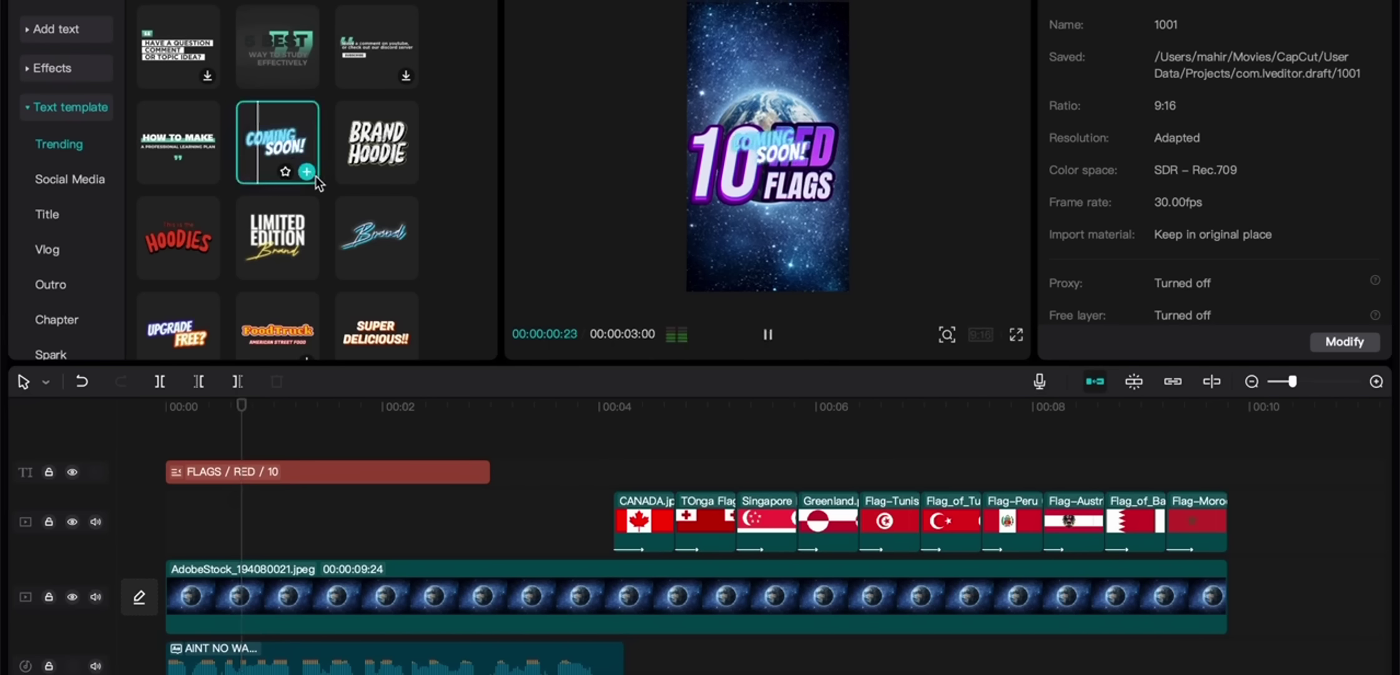
scroll(277, 253, down, 2)
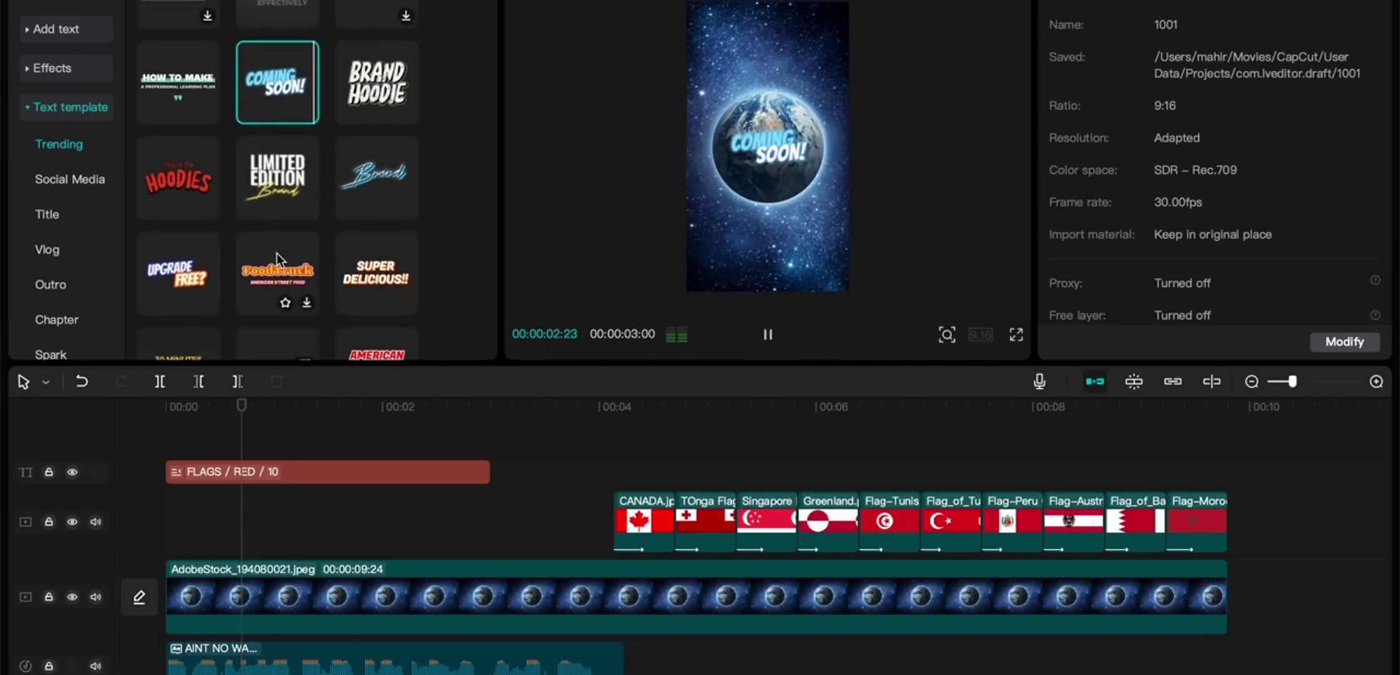
scroll(276, 253, down, 3)
scroll(277, 253, down, 2)
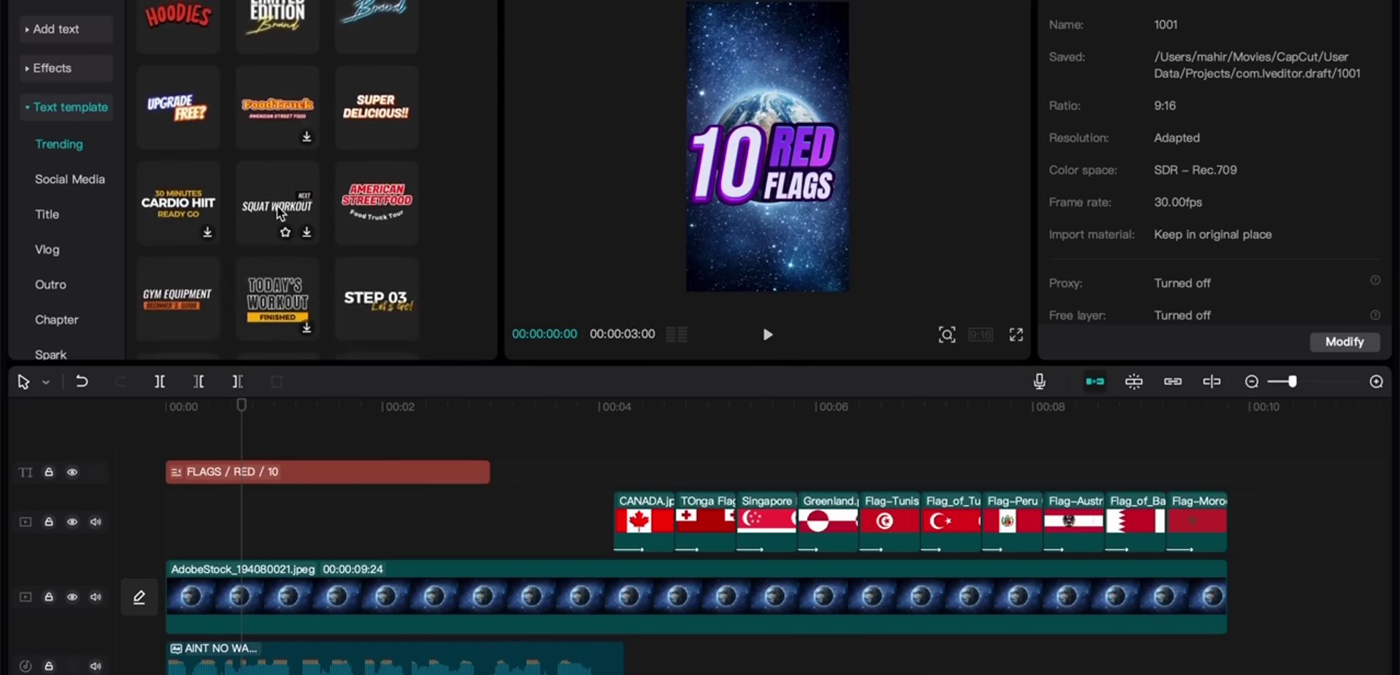
scroll(280, 214, down, 1)
scroll(281, 213, down, 2)
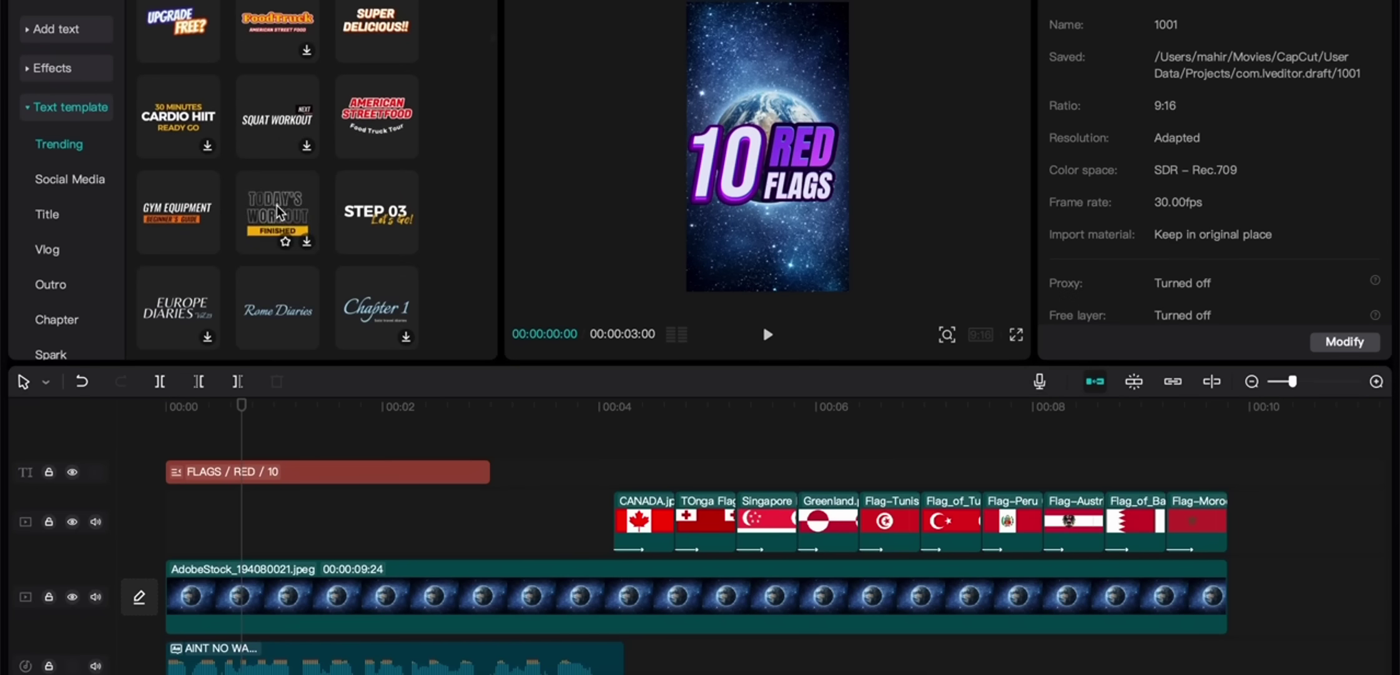
scroll(276, 206, down, 3)
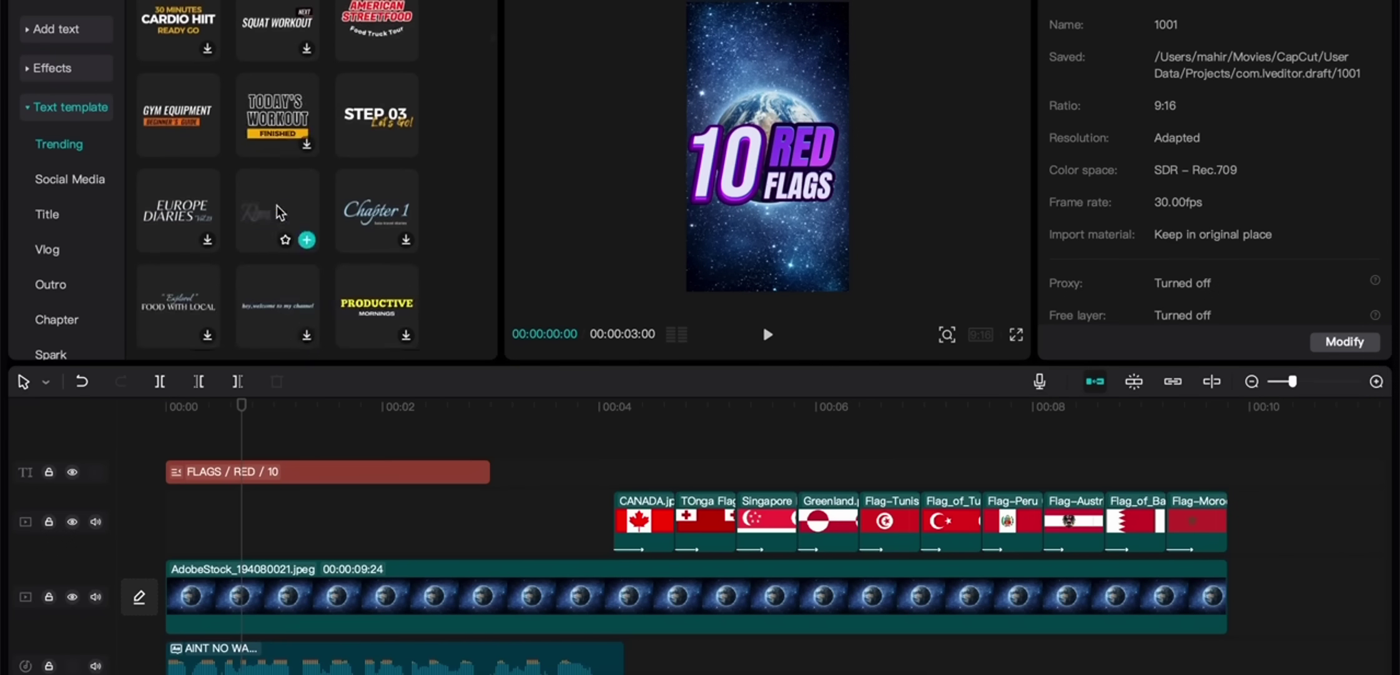
scroll(279, 212, down, 4)
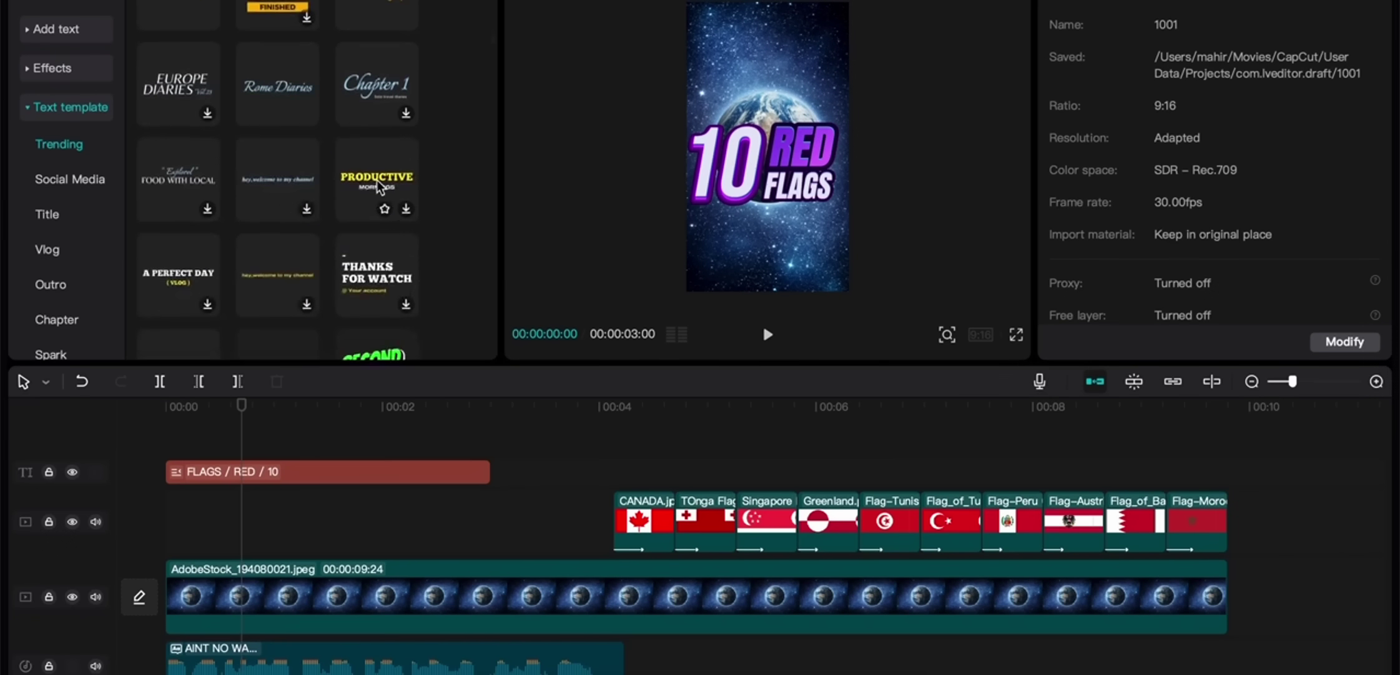
scroll(378, 185, down, 1)
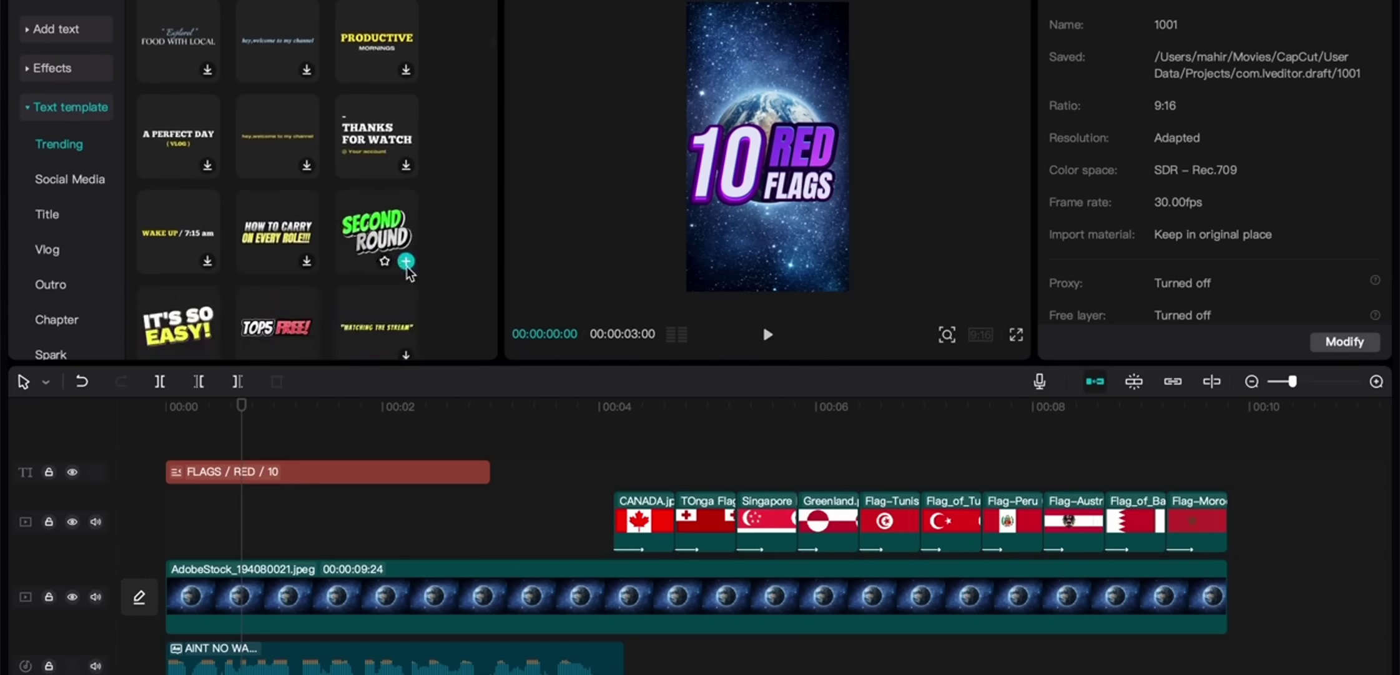
Step: Add the trending "SECOND ROUND" text template above the "10 RED FLAGS" title and change its wording to "NAME" and "THESE"
click(406, 260)
drag(767, 150, 767, 88)
click(1143, 94)
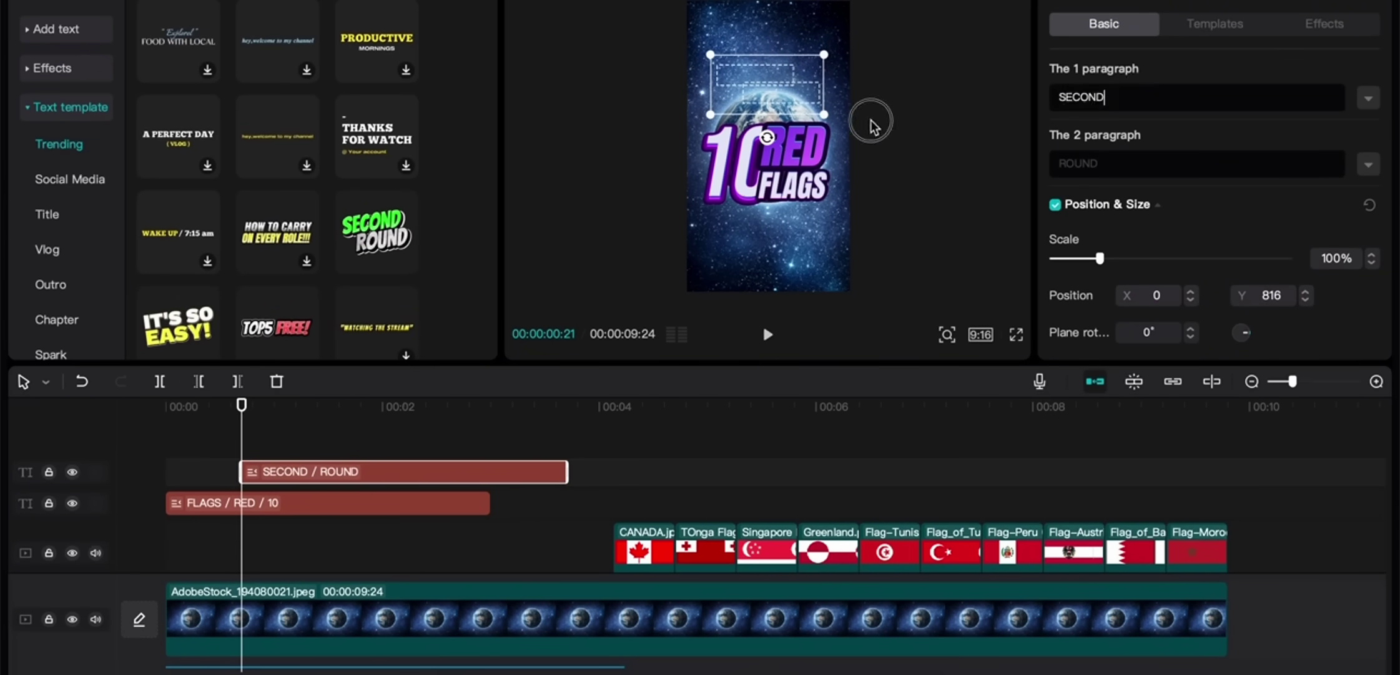
key(ctrl+a)
text(NAME)
key(Tab)
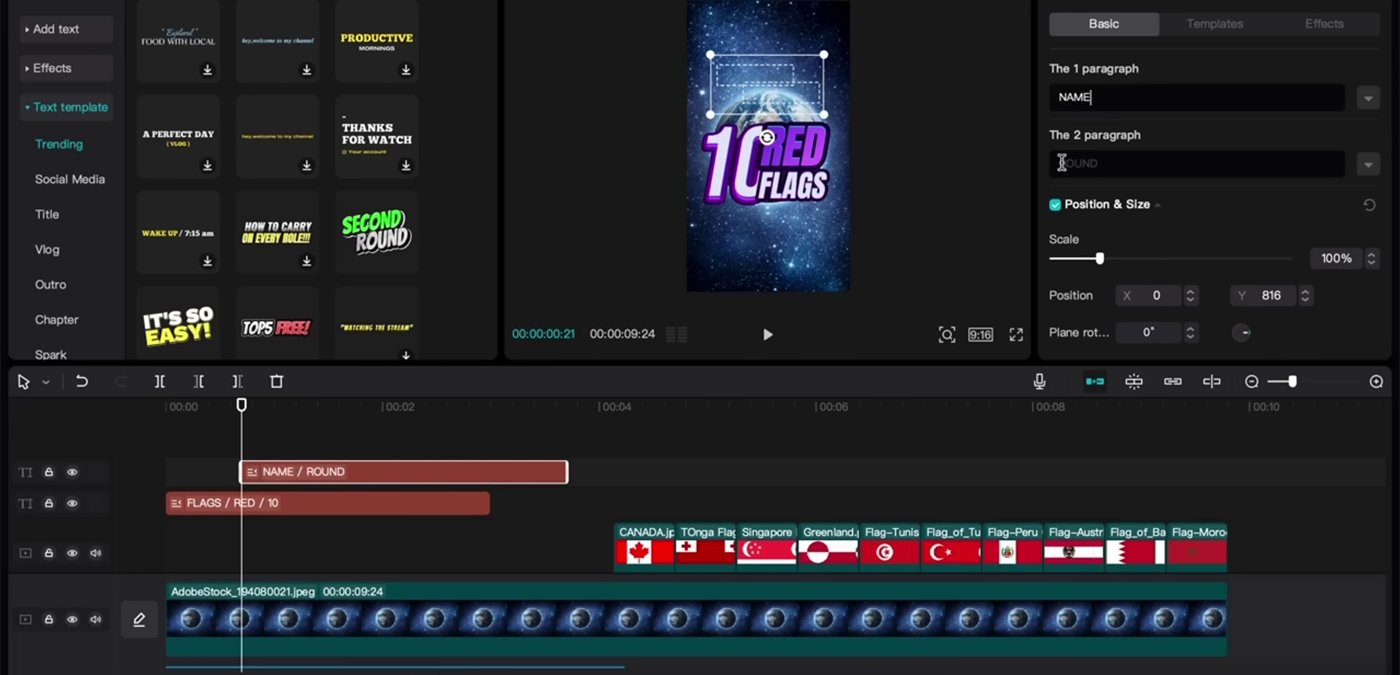
key(ctrl+a)
text(THESE)
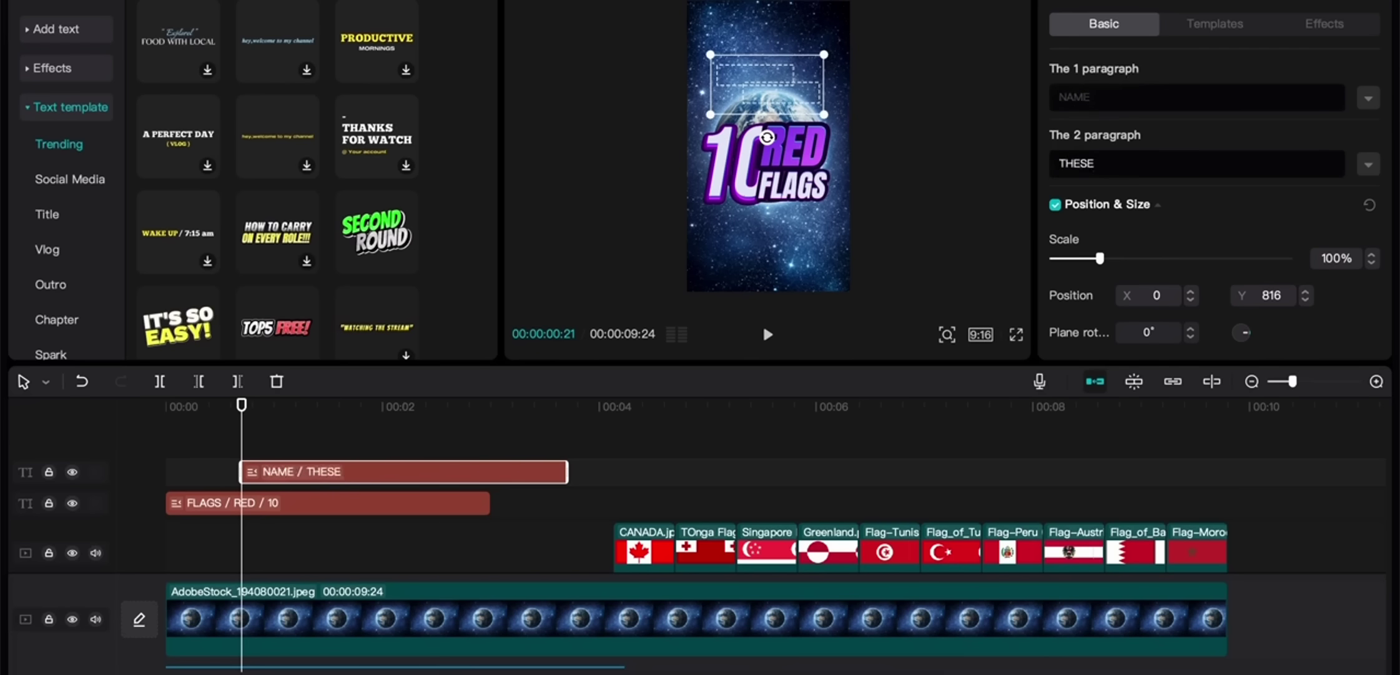
Step: Move the "NAME THESE" template to the start of the timeline and preview its animation
click(962, 222)
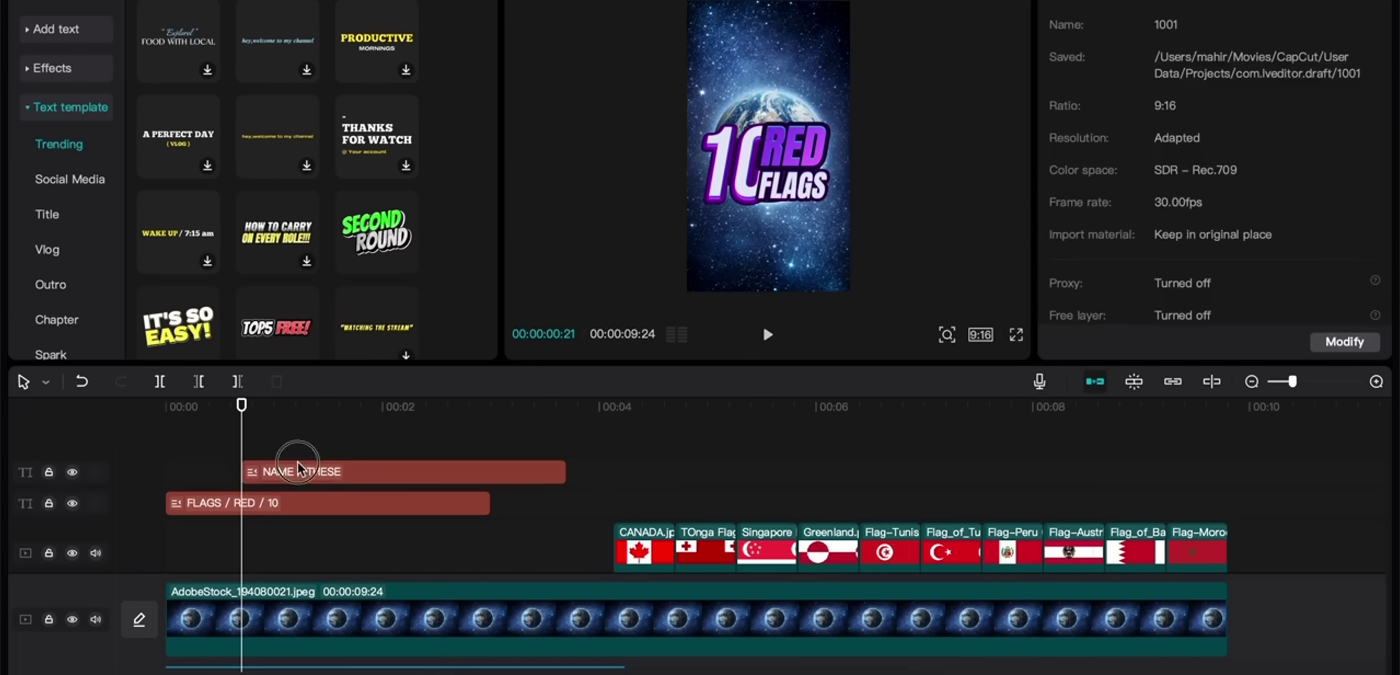
drag(299, 467, 24, 431)
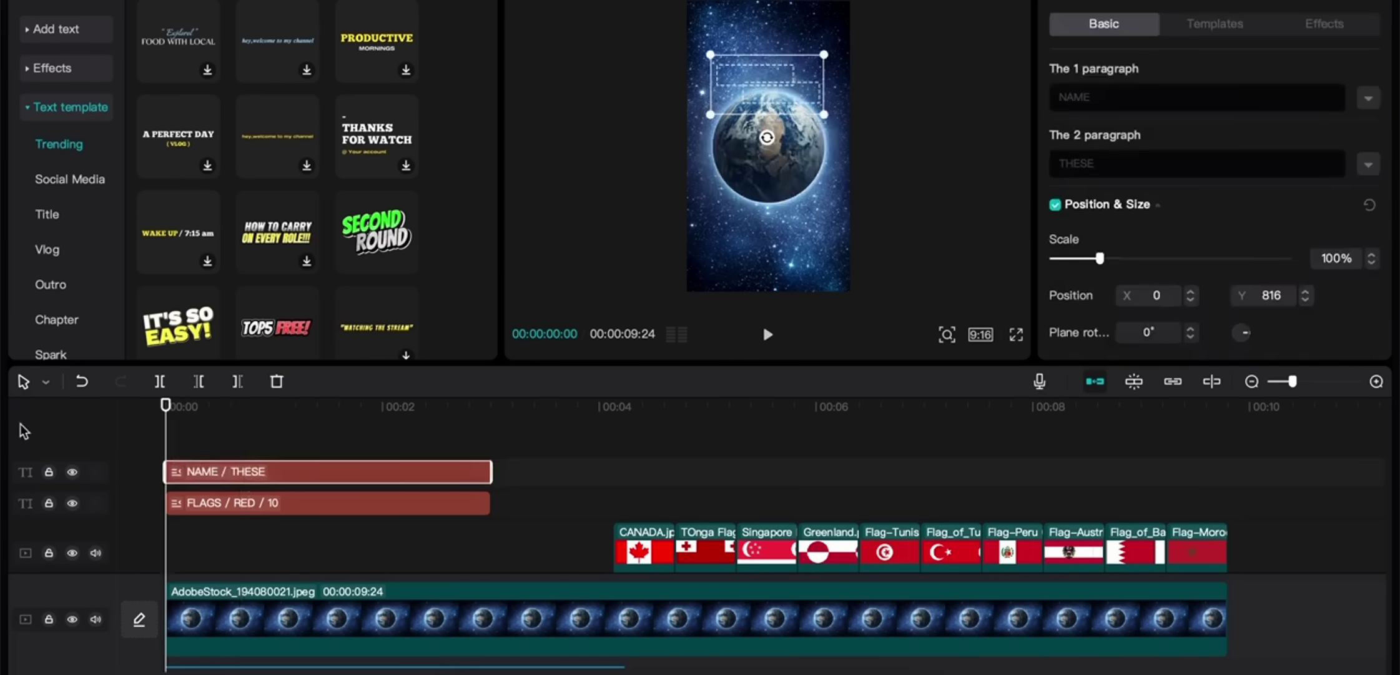
key(space)
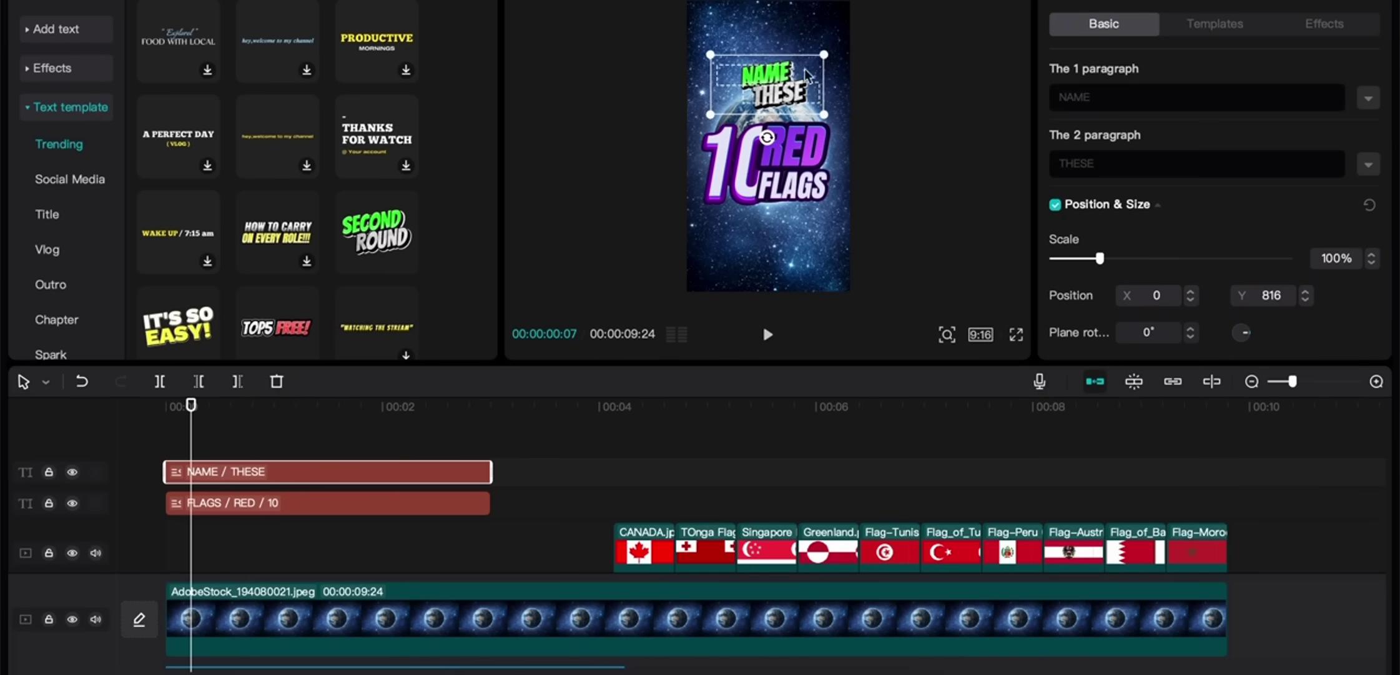
Step: Enlarge the "NAME THESE" template to 167% and position it directly above the "10 RED FLAGS" title, moving that title slightly lower
drag(824, 55, 855, 41)
click(763, 189)
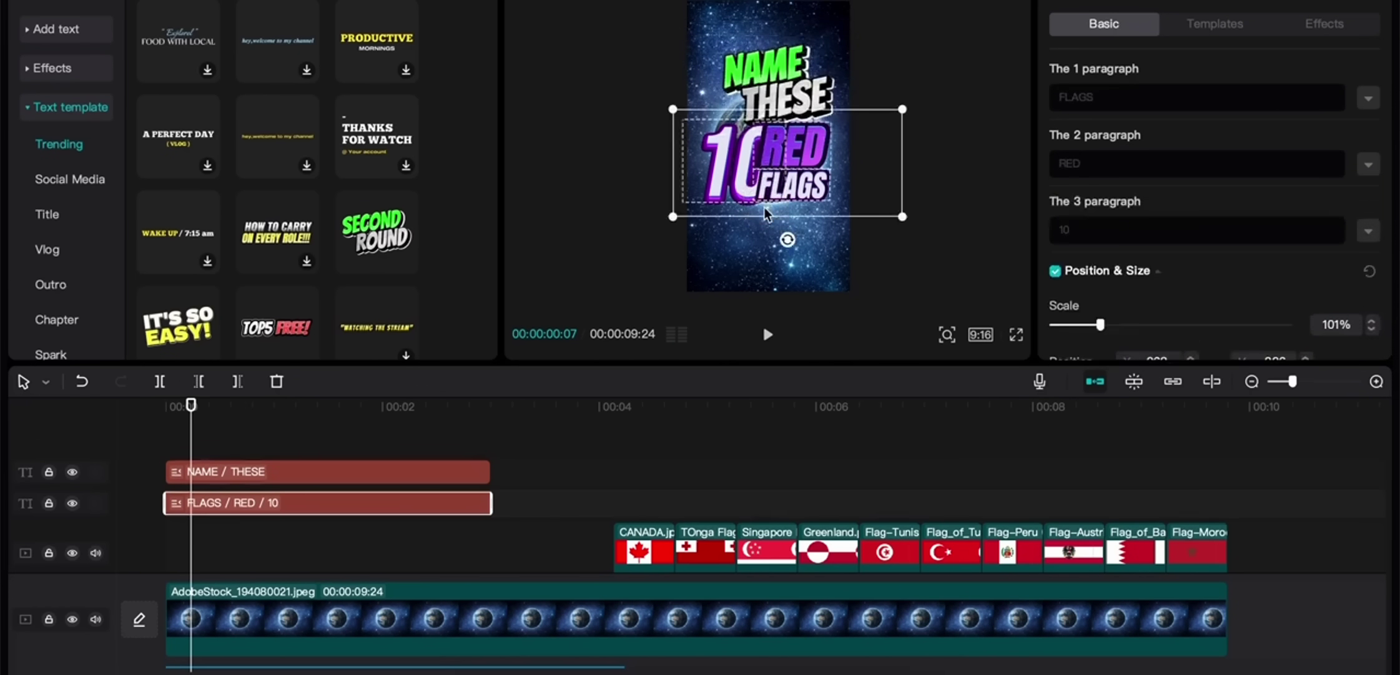
drag(781, 175, 781, 149)
drag(790, 96, 775, 113)
click(903, 125)
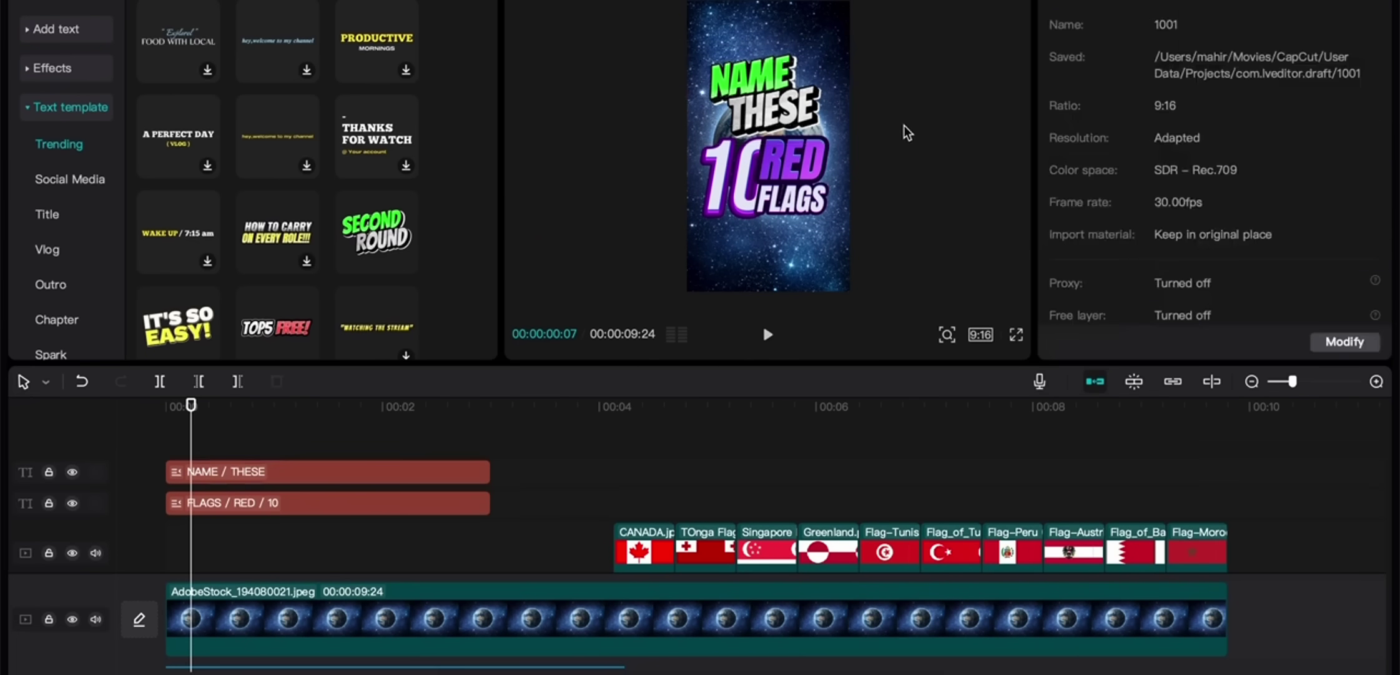
Step: Play through the opening and extend both title templates to end just before the Canada flag clip
key(space)
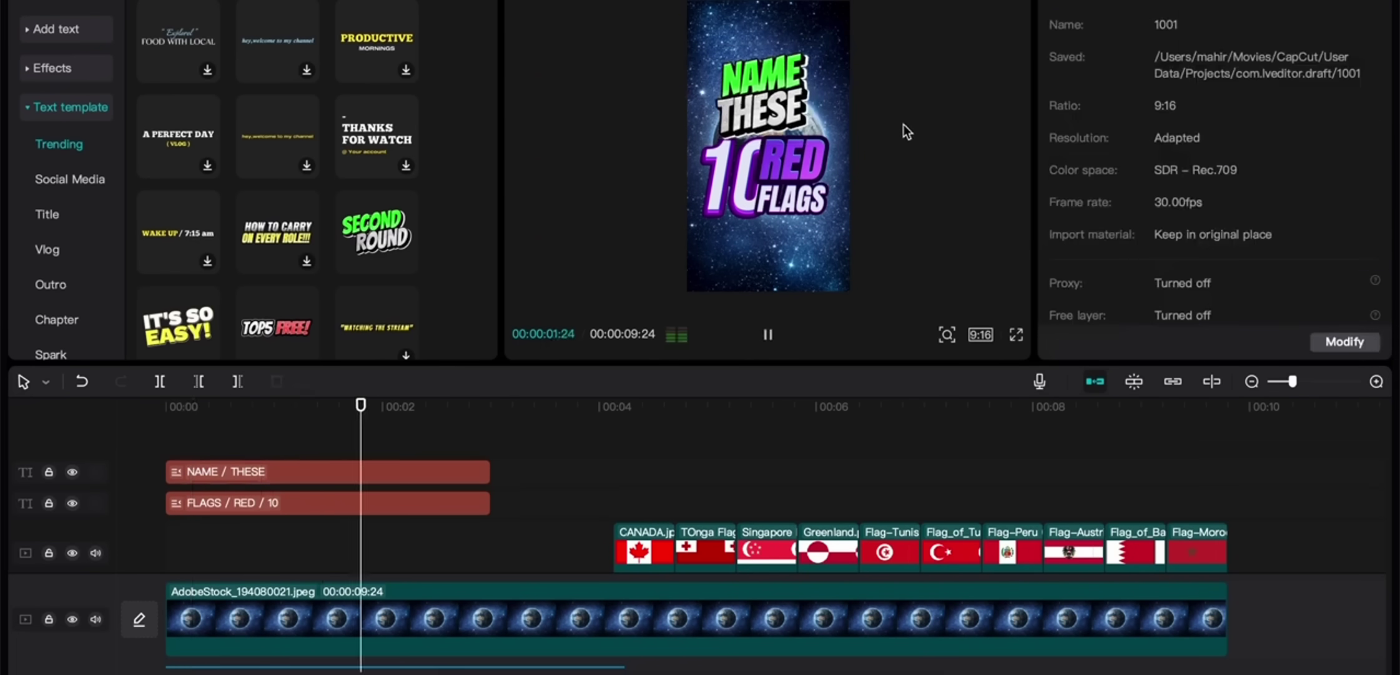
scroll(574, 416, down, 3)
scroll(573, 416, down, 1)
key(space)
scroll(573, 415, up, 3)
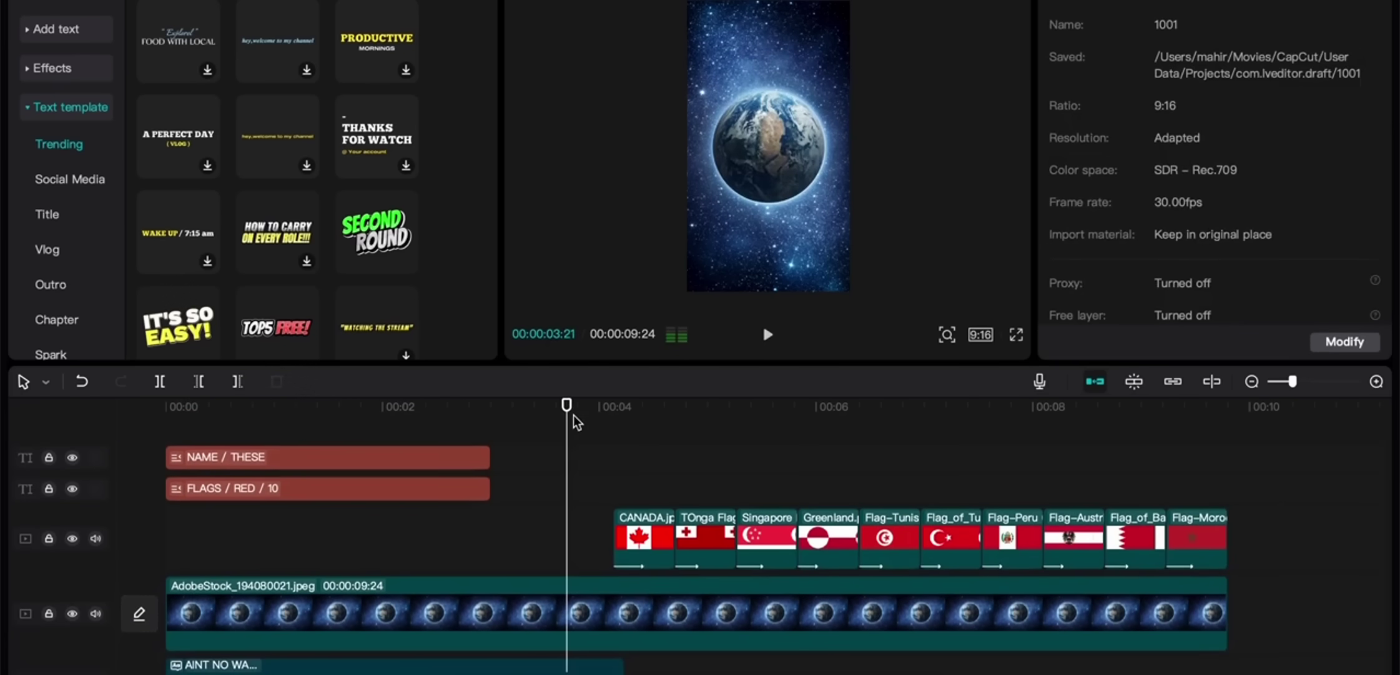
drag(489, 459, 609, 458)
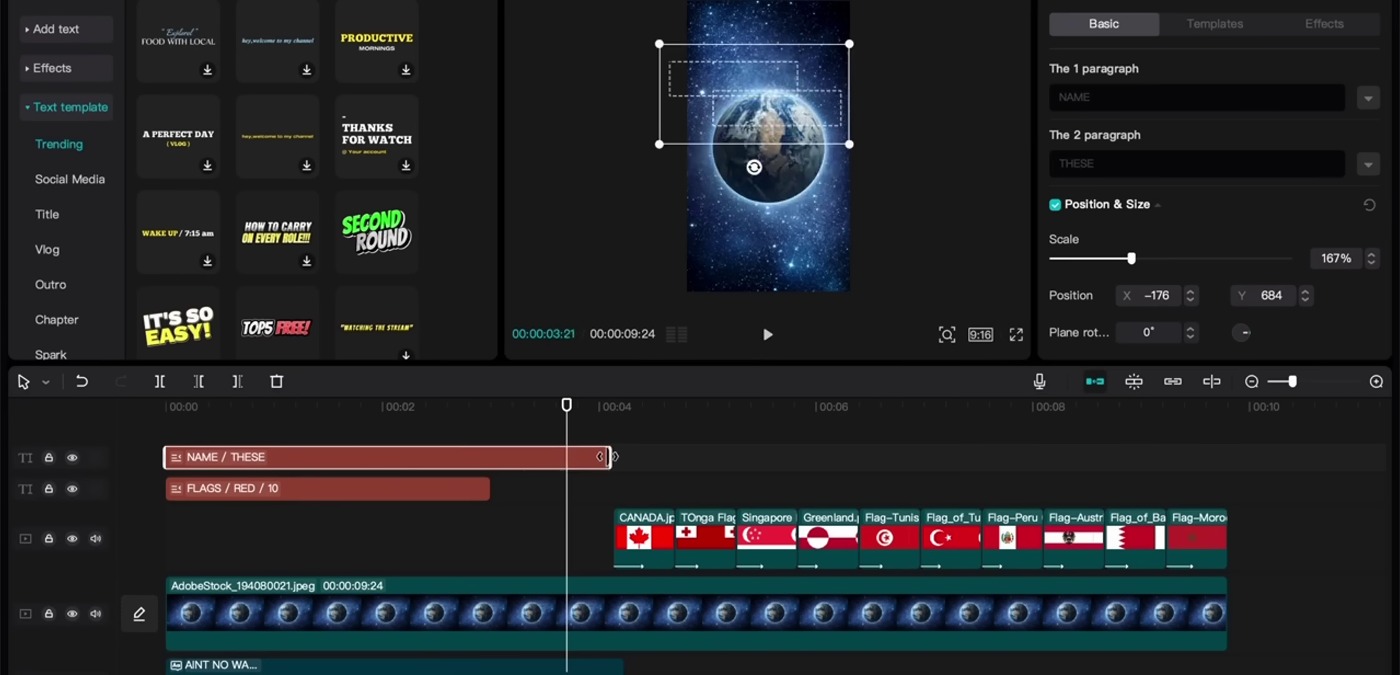
drag(490, 487, 603, 479)
Step: Play the transition into the flag clips and replay the opening from the start to check the extended title templates
key(space)
key(space)
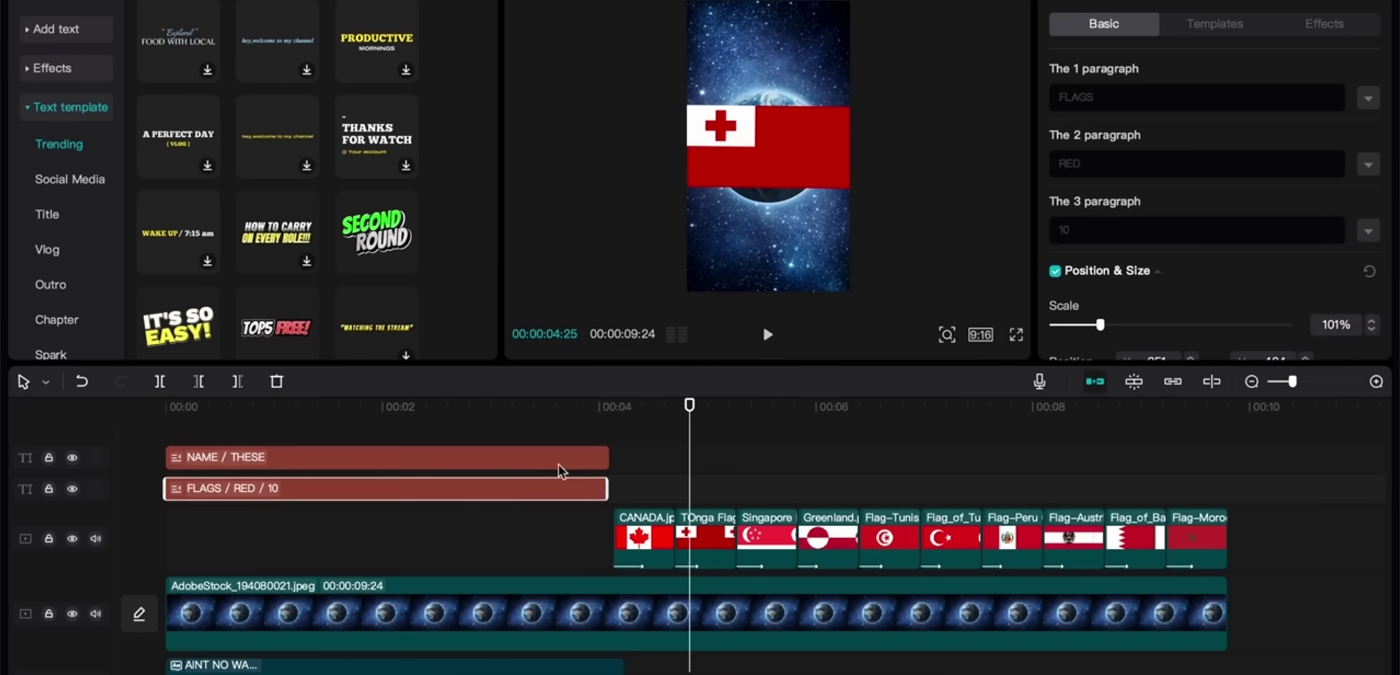
drag(353, 406, 3, 370)
key(space)
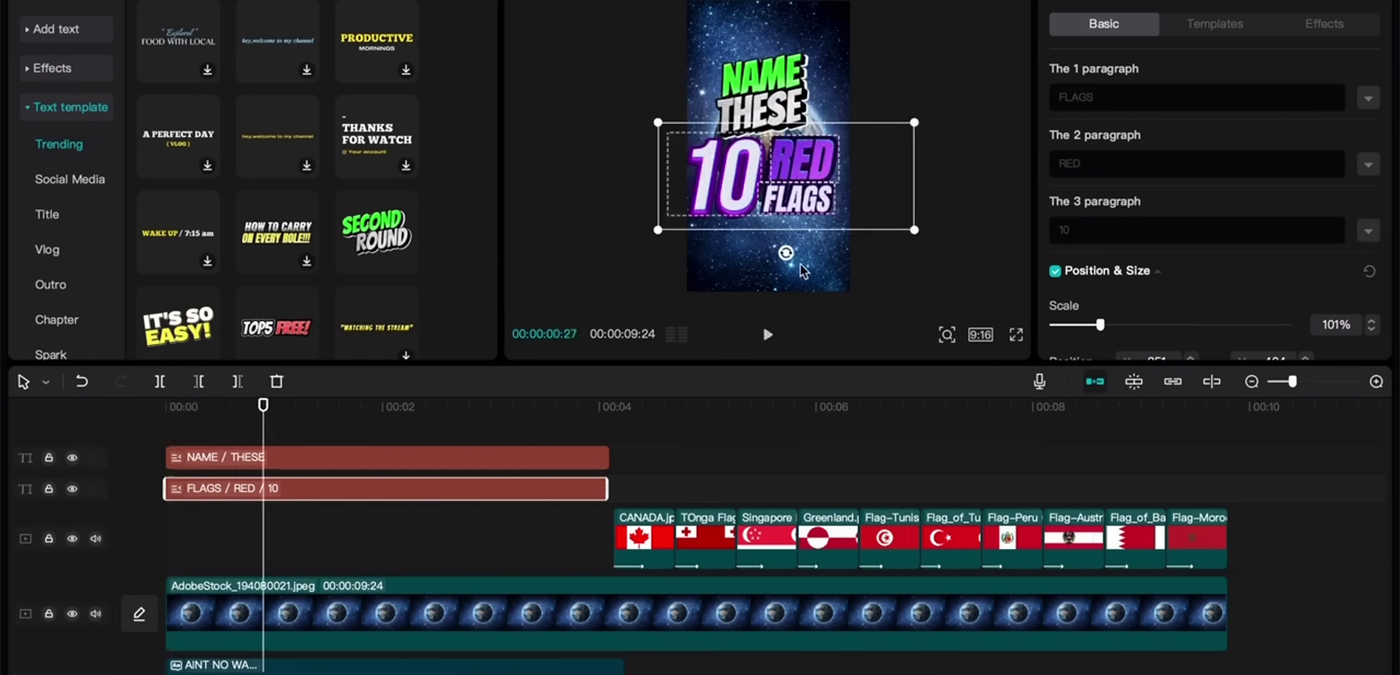
click(971, 177)
drag(263, 431, 43, 424)
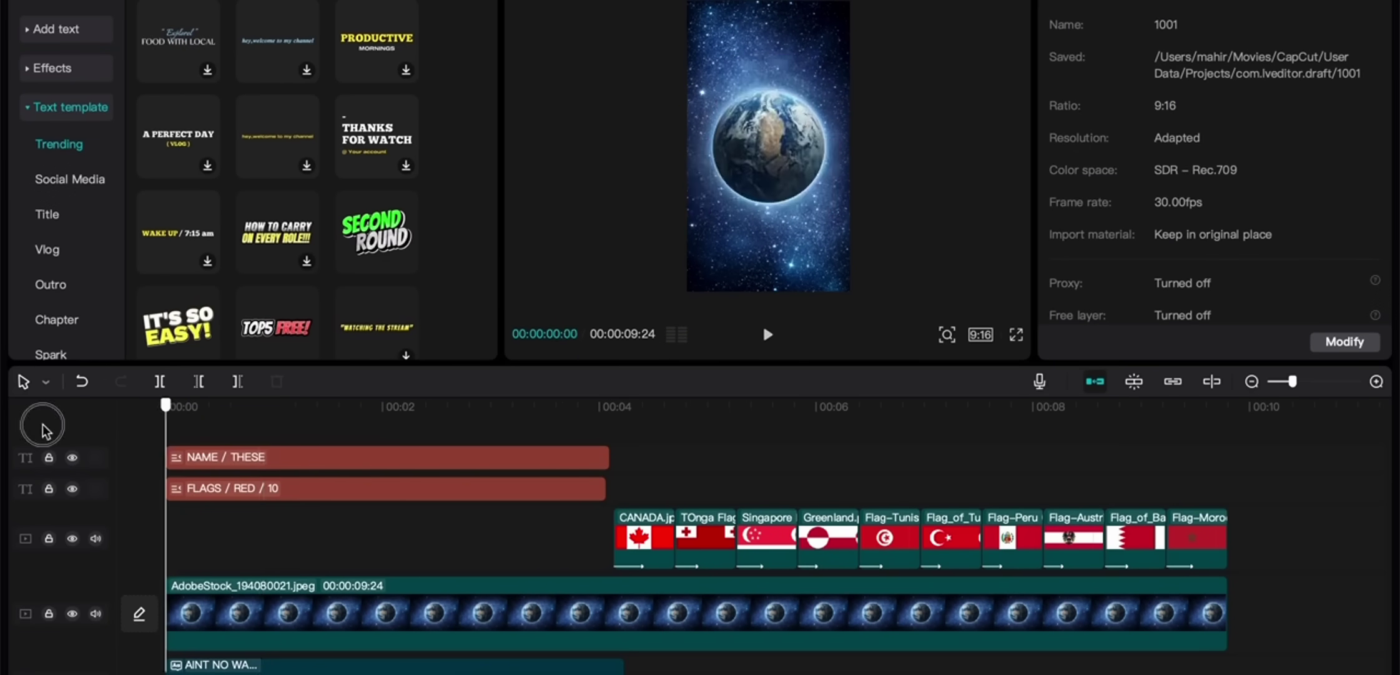
key(space)
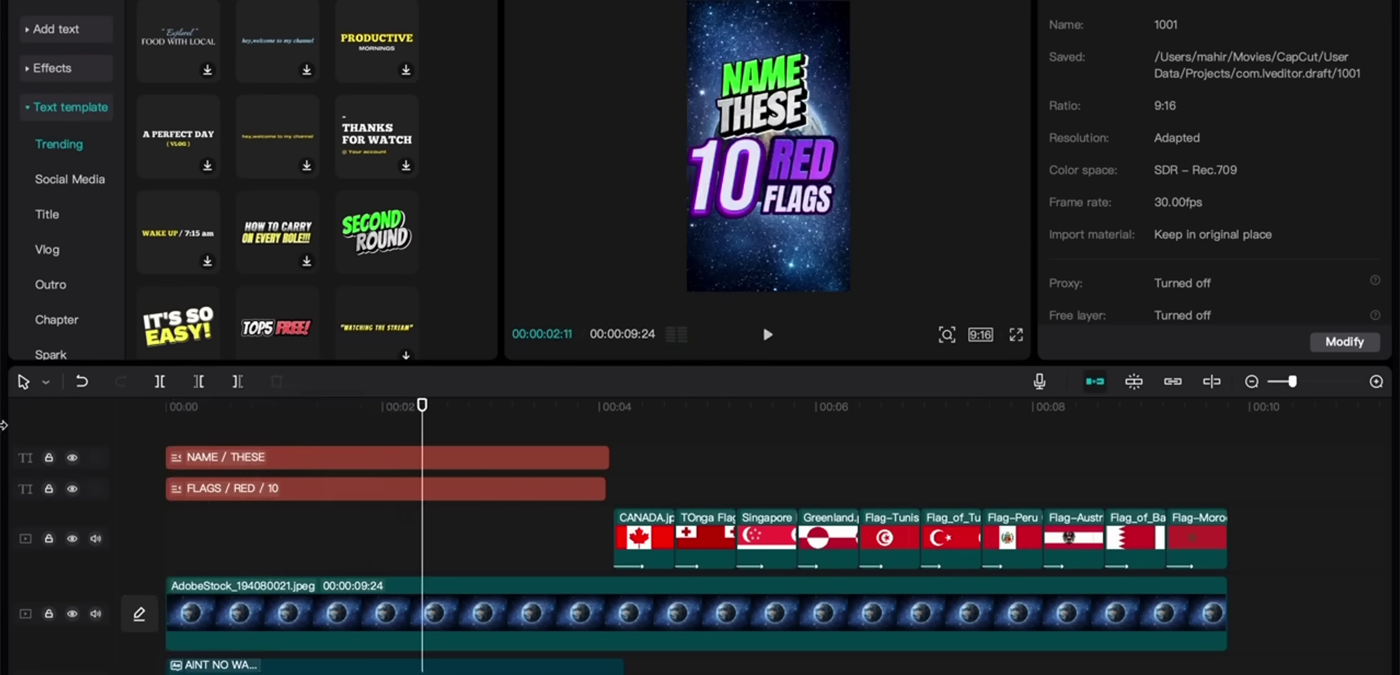
Step: Try adding a red stroke with a thickness of 62 to the word "RED" in the "10 RED FLAGS" title
click(246, 487)
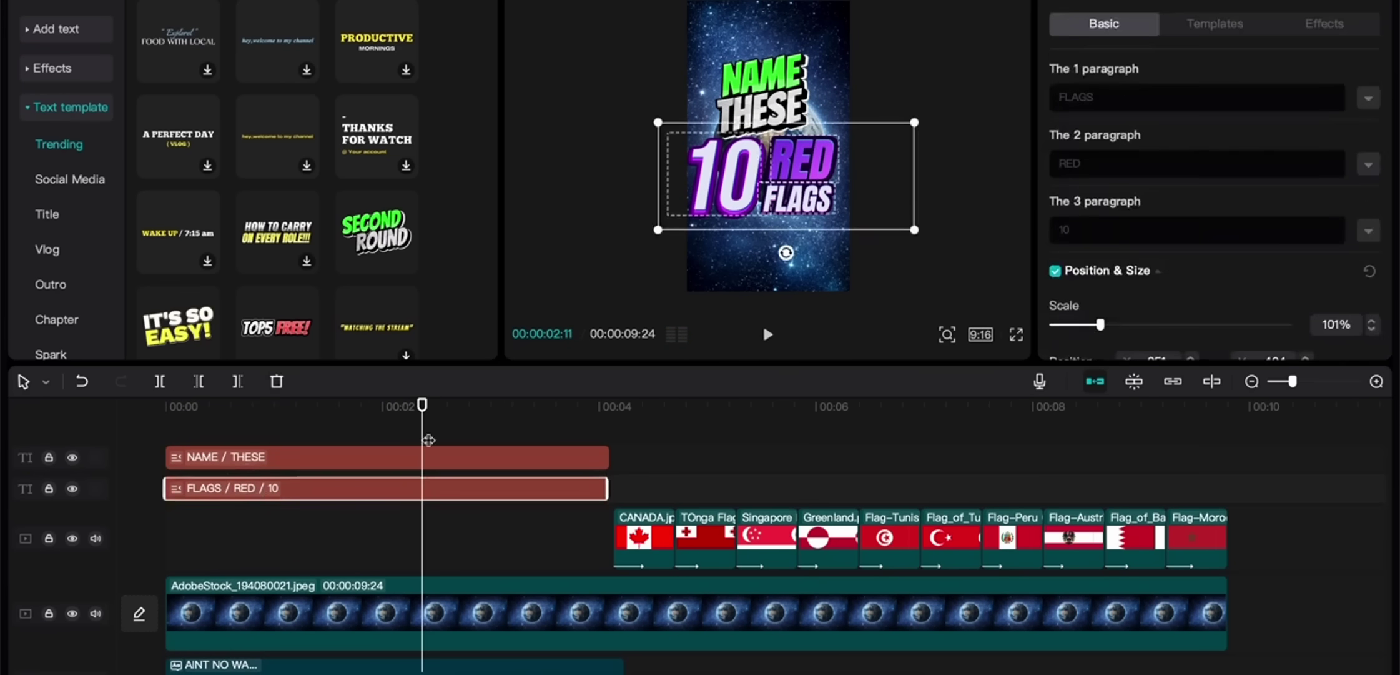
click(1367, 165)
scroll(1263, 249, down, 10)
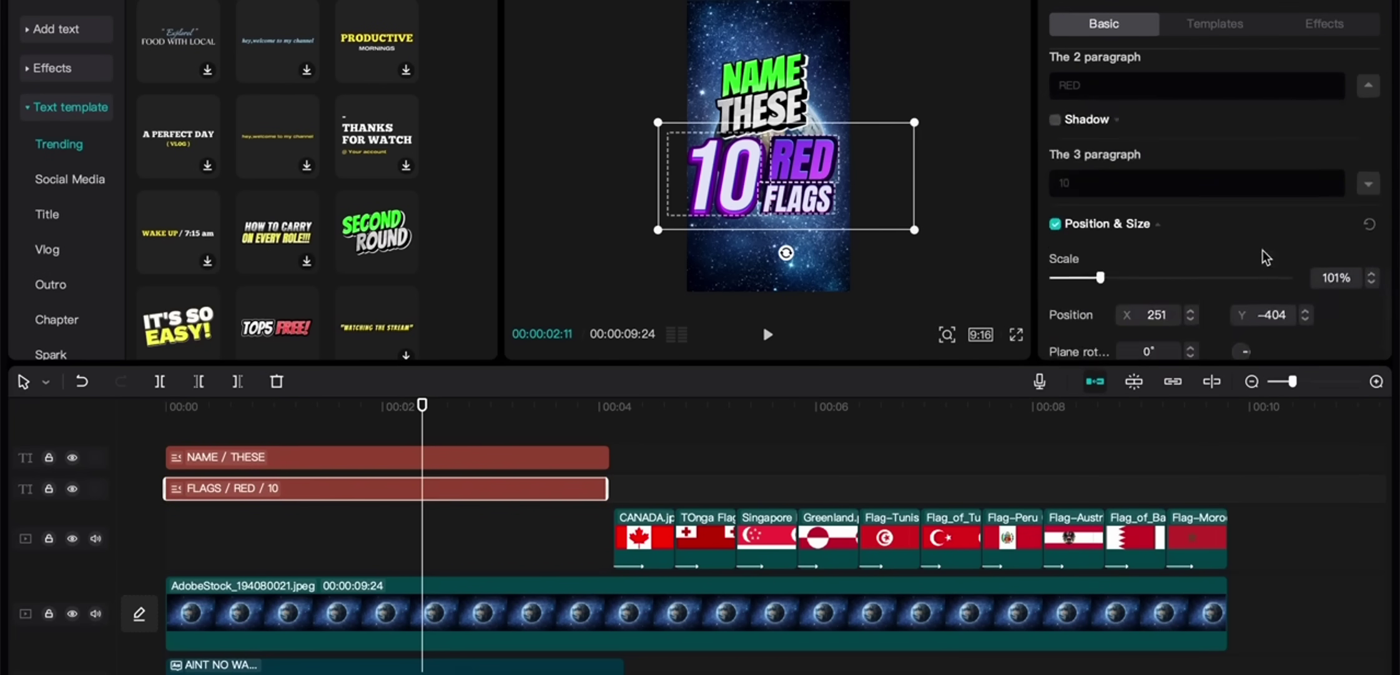
scroll(1262, 249, up, 6)
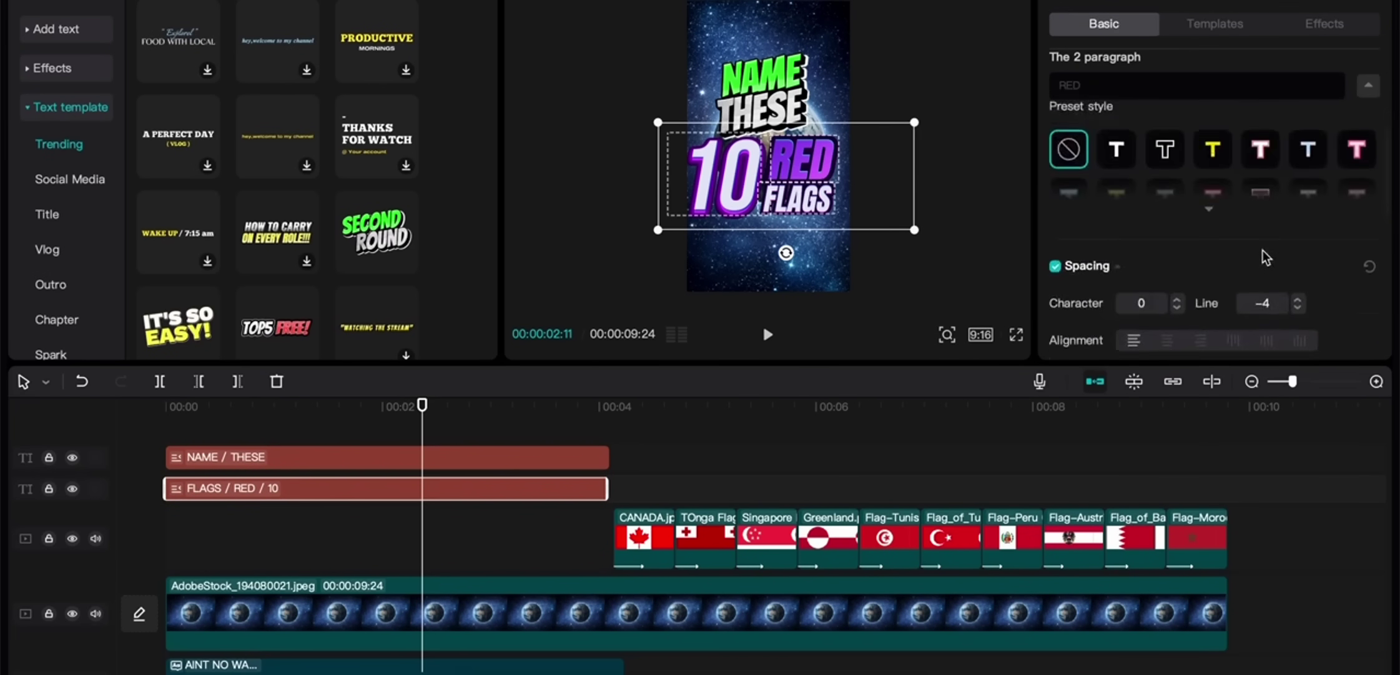
scroll(1263, 249, up, 3)
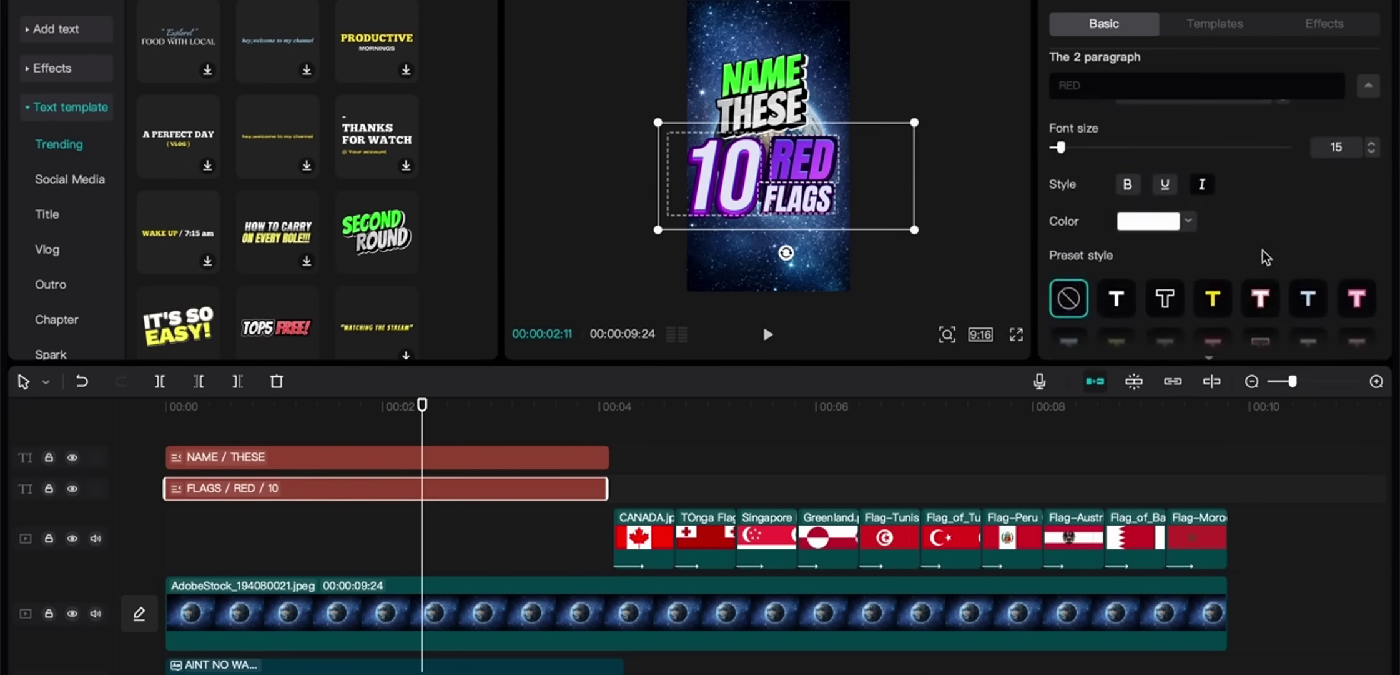
scroll(1261, 252, down, 5)
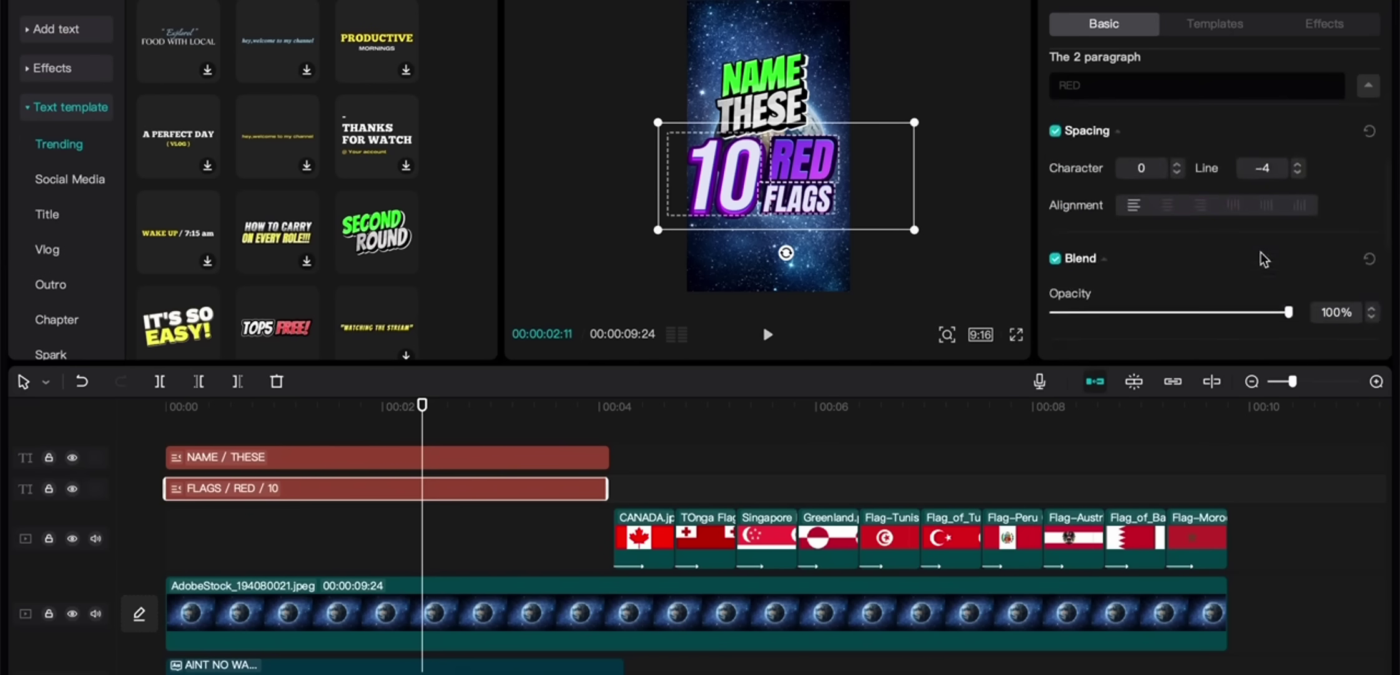
scroll(1261, 253, down, 4)
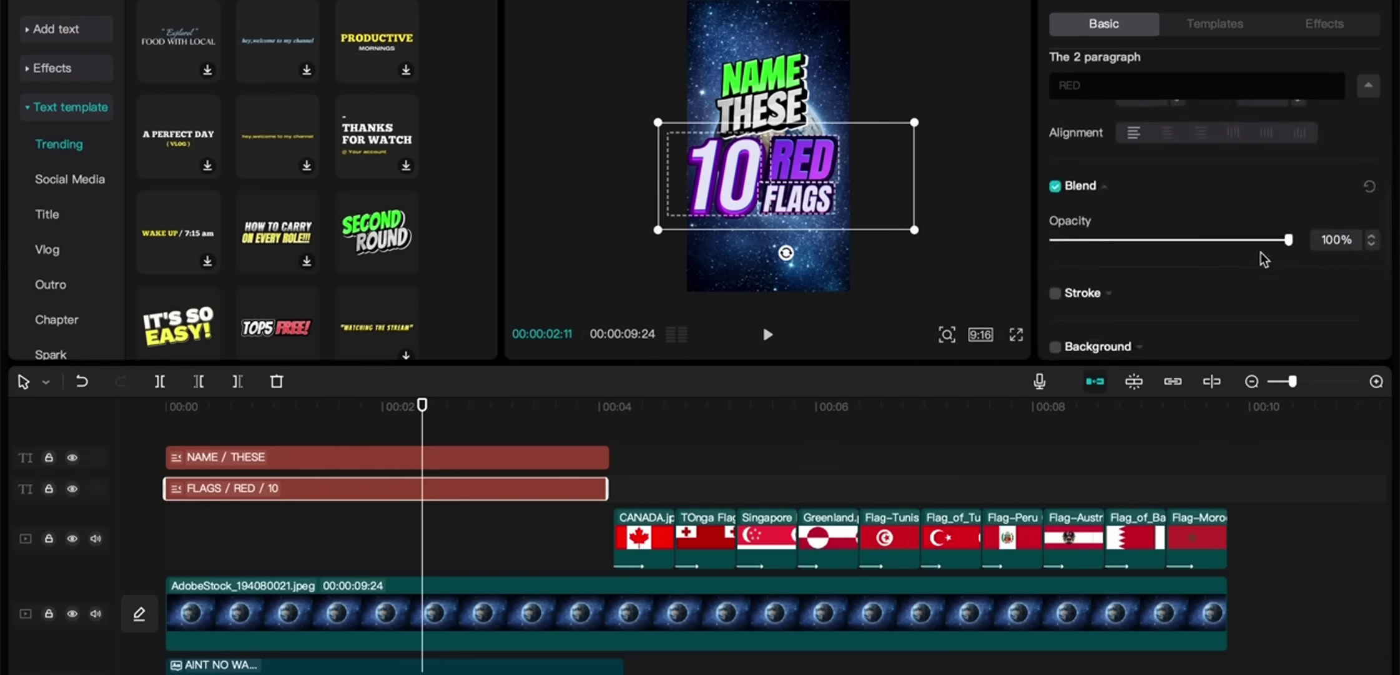
click(1056, 214)
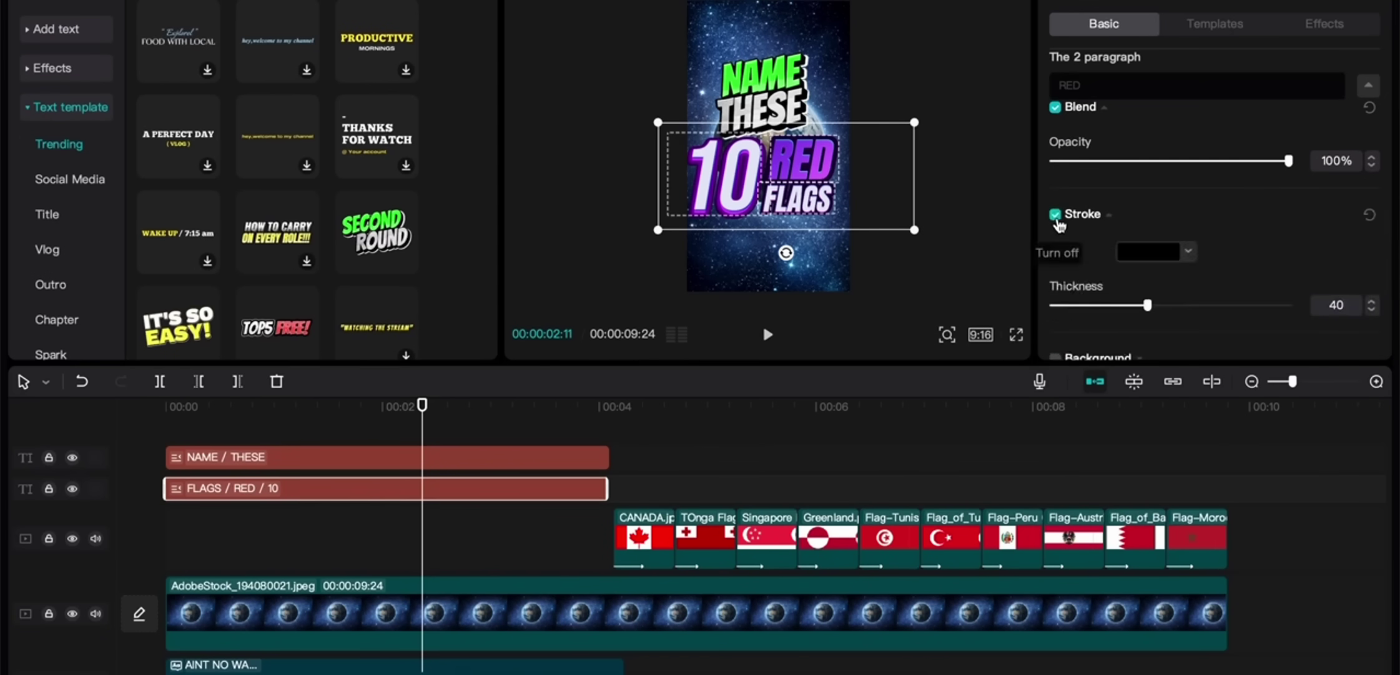
mouse_move(1147, 306)
mouse_down()
mouse_move(1244, 305)
mouse_move(1156, 305)
mouse_move(1197, 312)
mouse_up()
click(1173, 250)
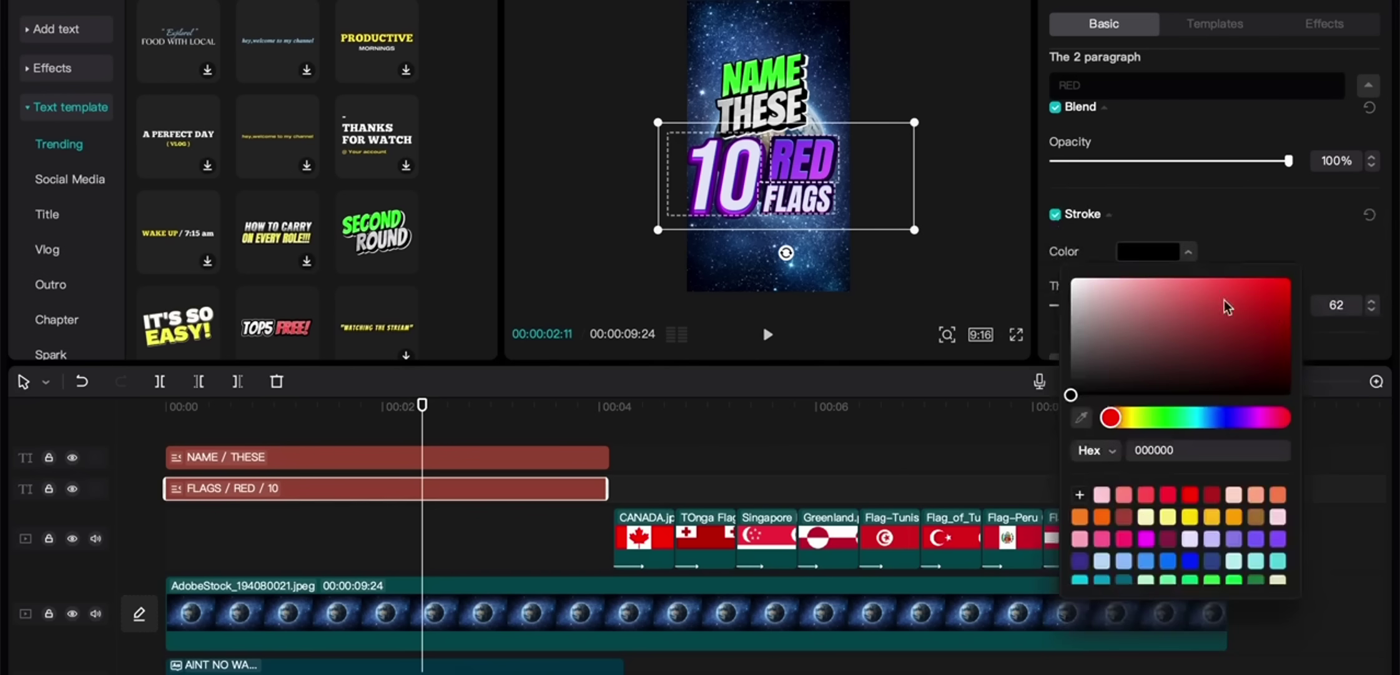
click(1281, 301)
click(1305, 224)
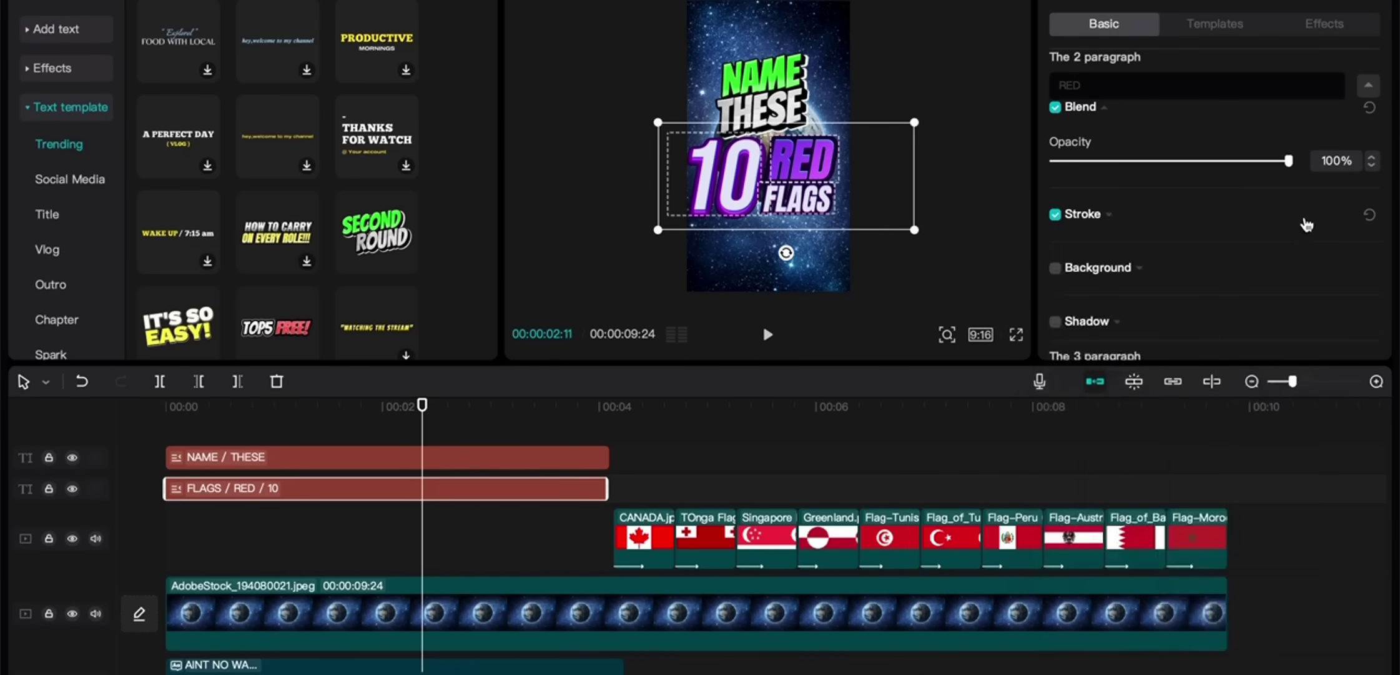
Step: Try the Feature font on the word "RED" and undo the font change
scroll(1193, 243, up, 5)
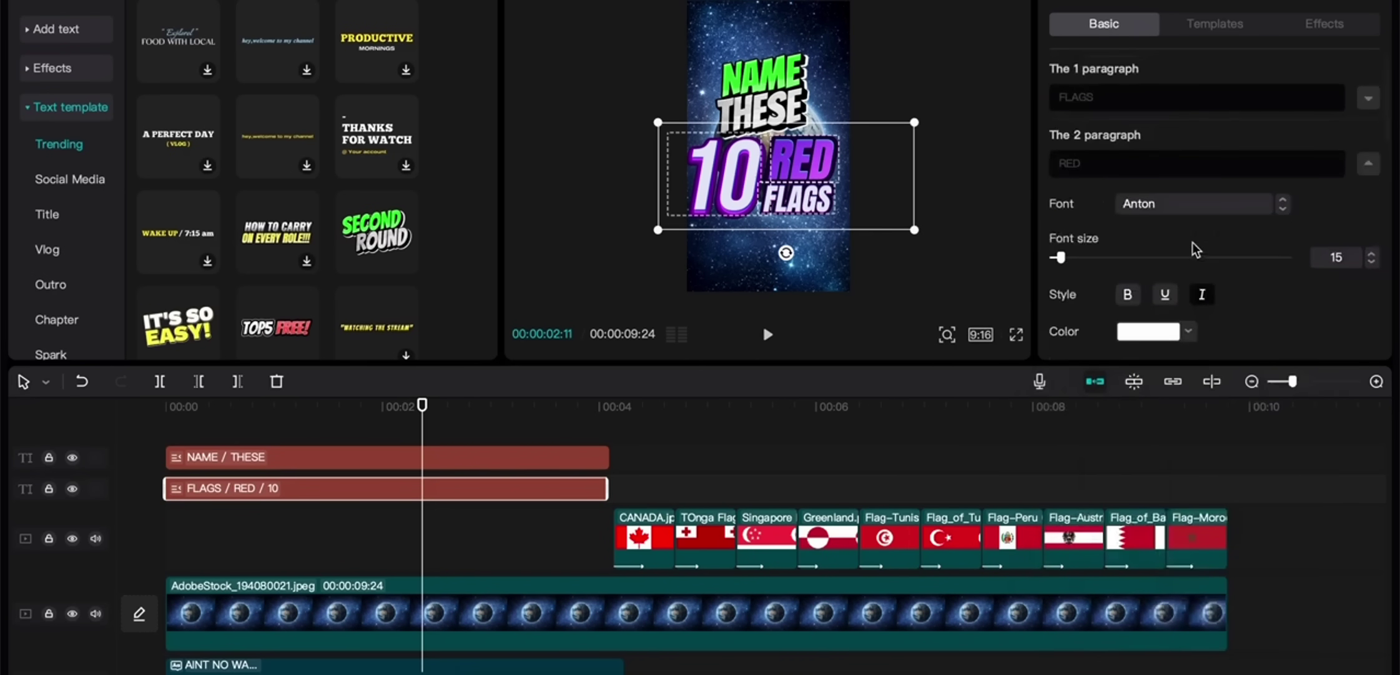
click(1178, 207)
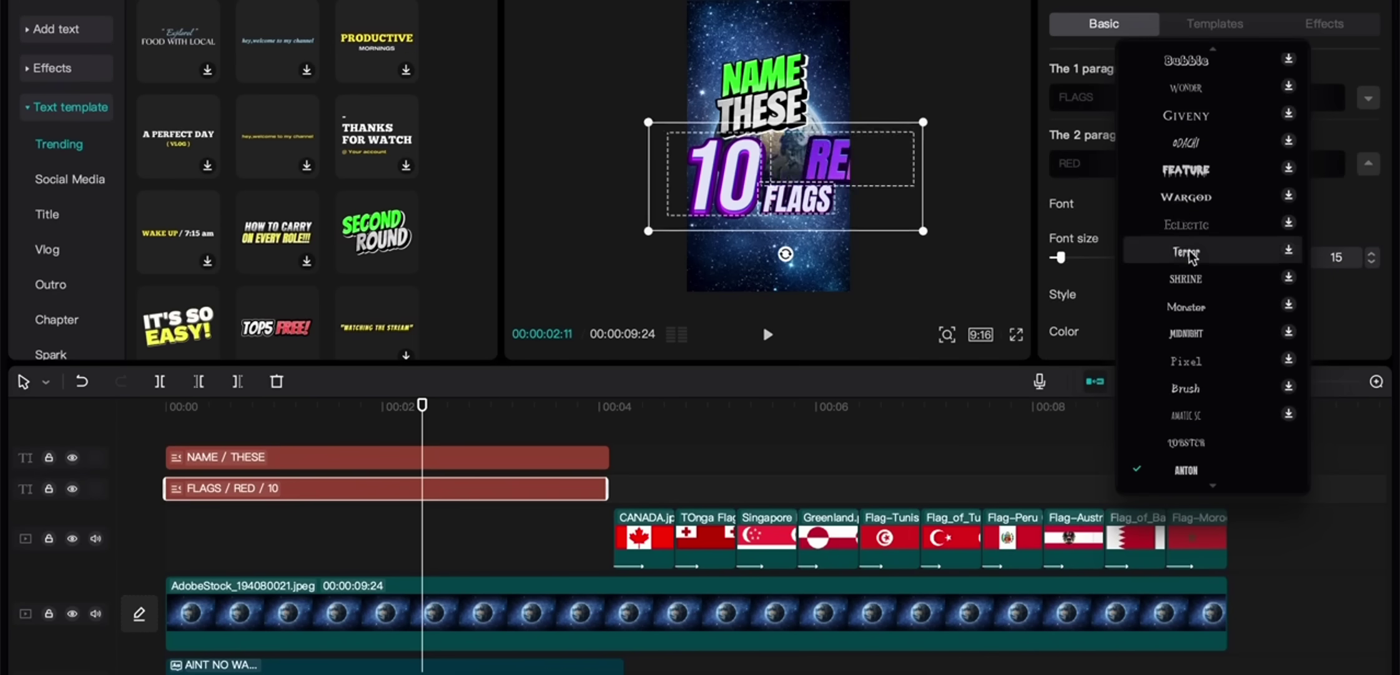
click(1187, 170)
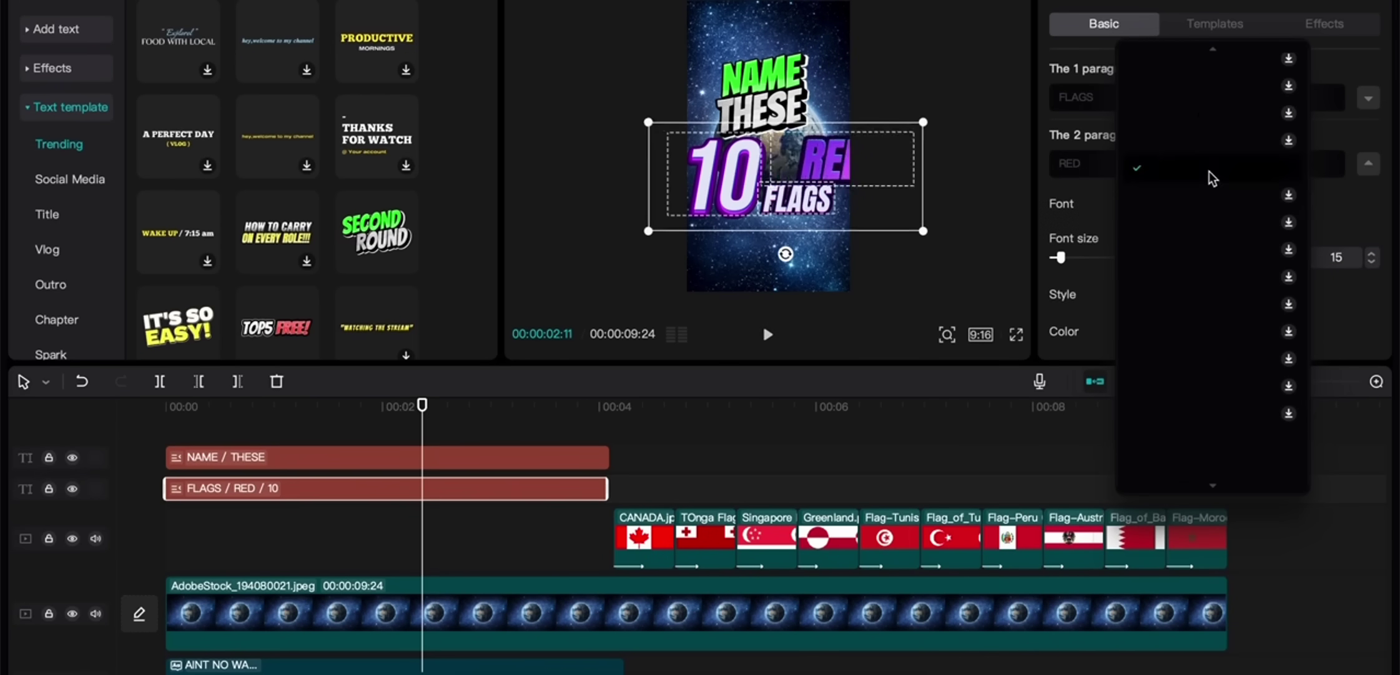
click(1367, 229)
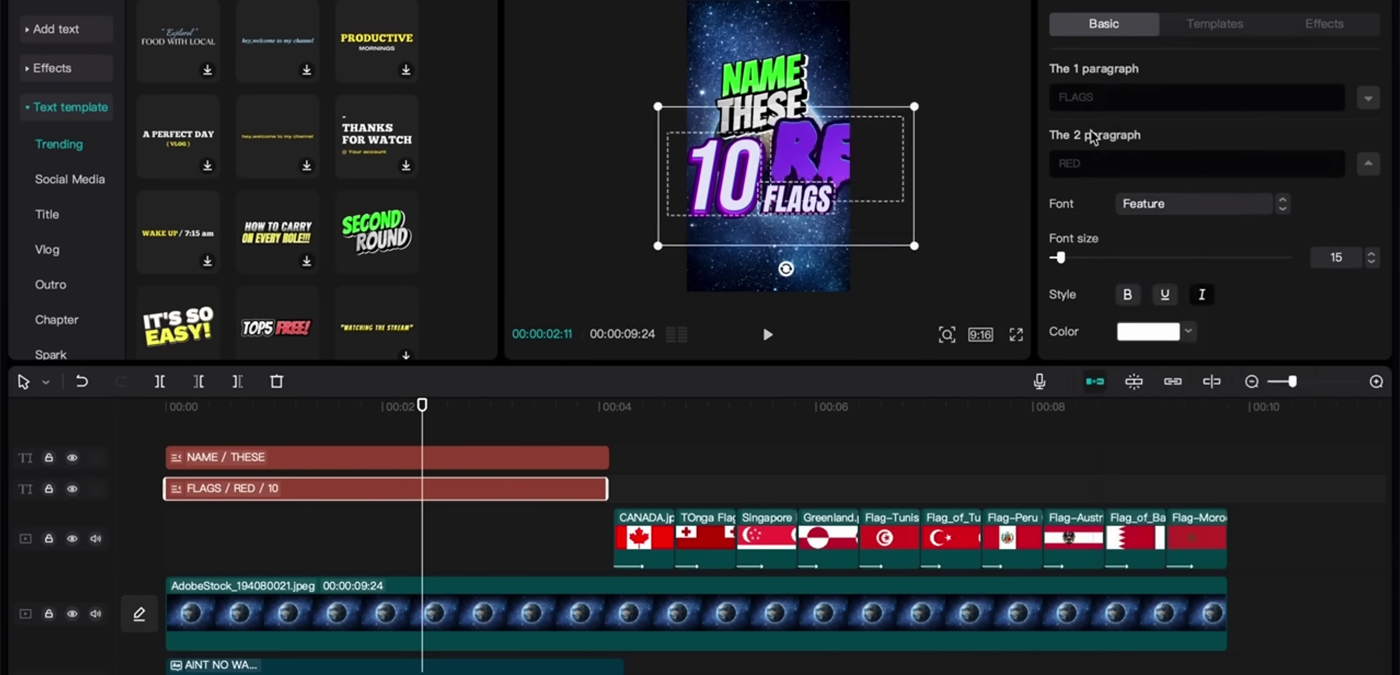
key(ctrl+z)
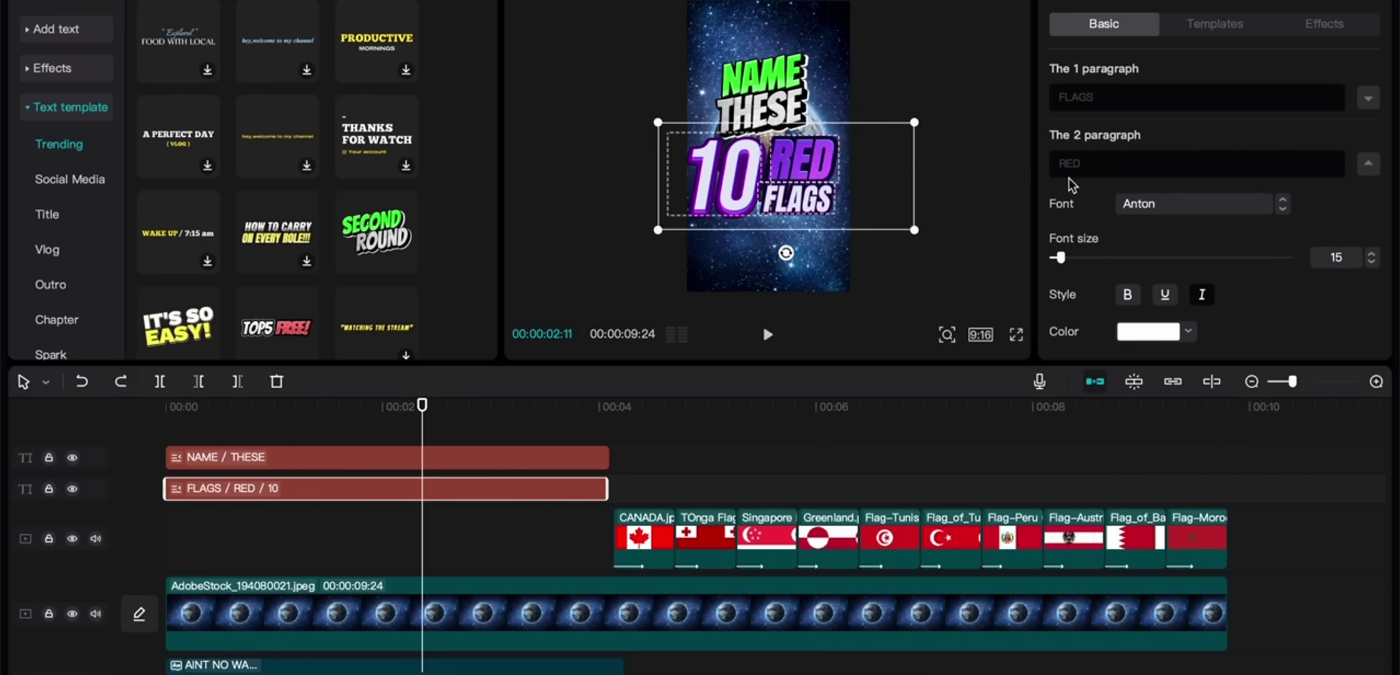
Step: Try the dark red text color A62424 on the word "RED"
click(1153, 333)
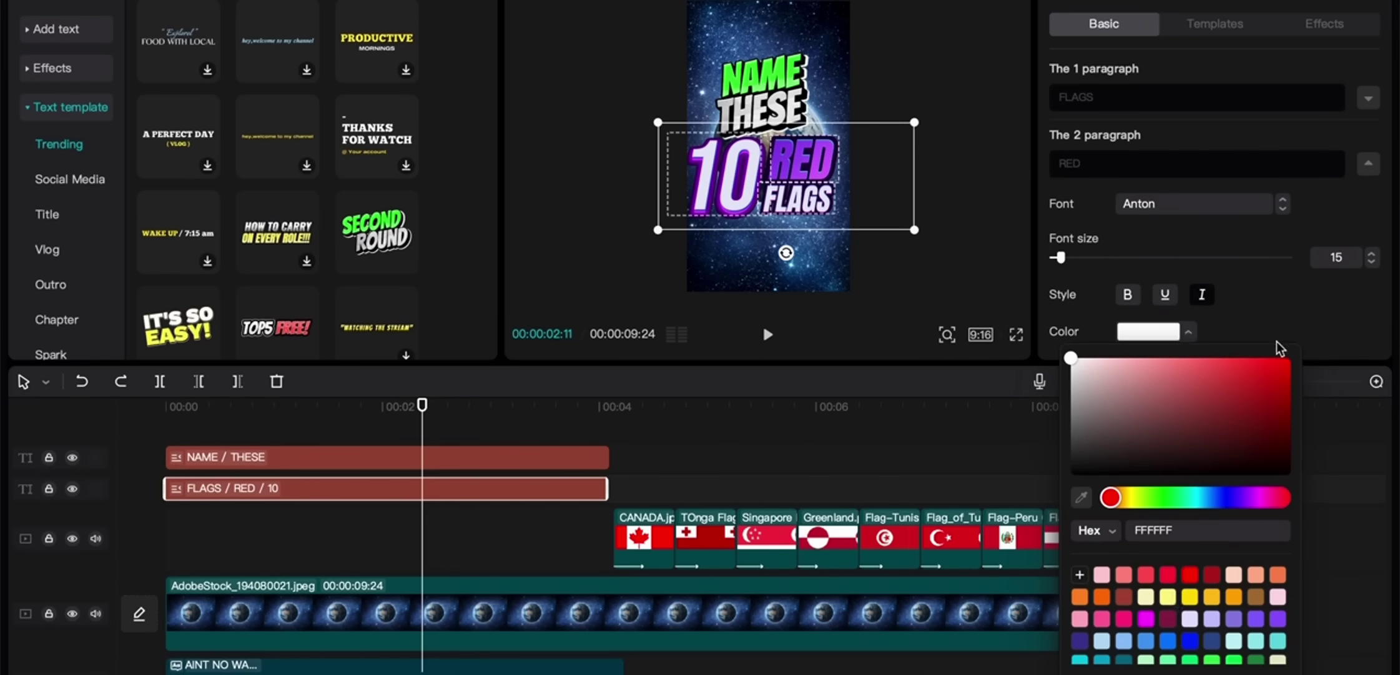
mouse_move(1283, 368)
mouse_down()
mouse_move(1299, 353)
mouse_move(1243, 401)
mouse_up()
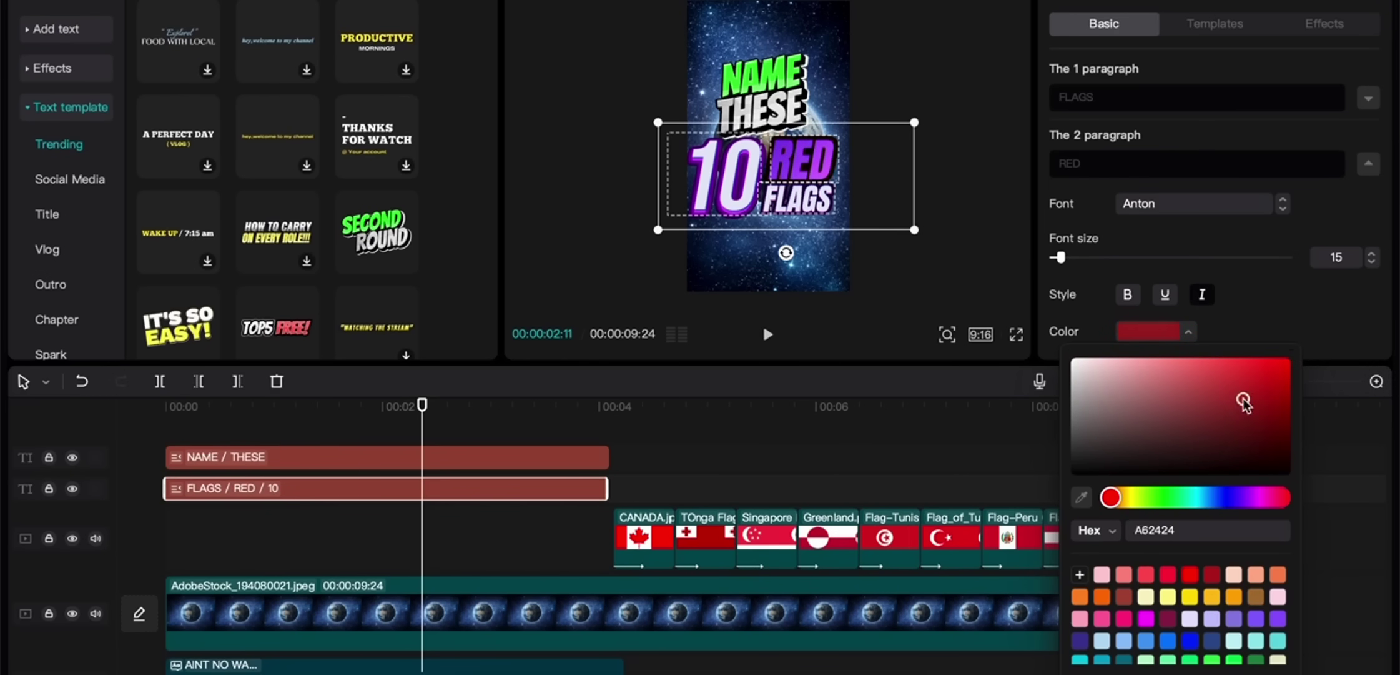
click(1324, 270)
Step: Apply the preset style with white letters and a crimson outline to the word "RED"
scroll(1322, 292, down, 5)
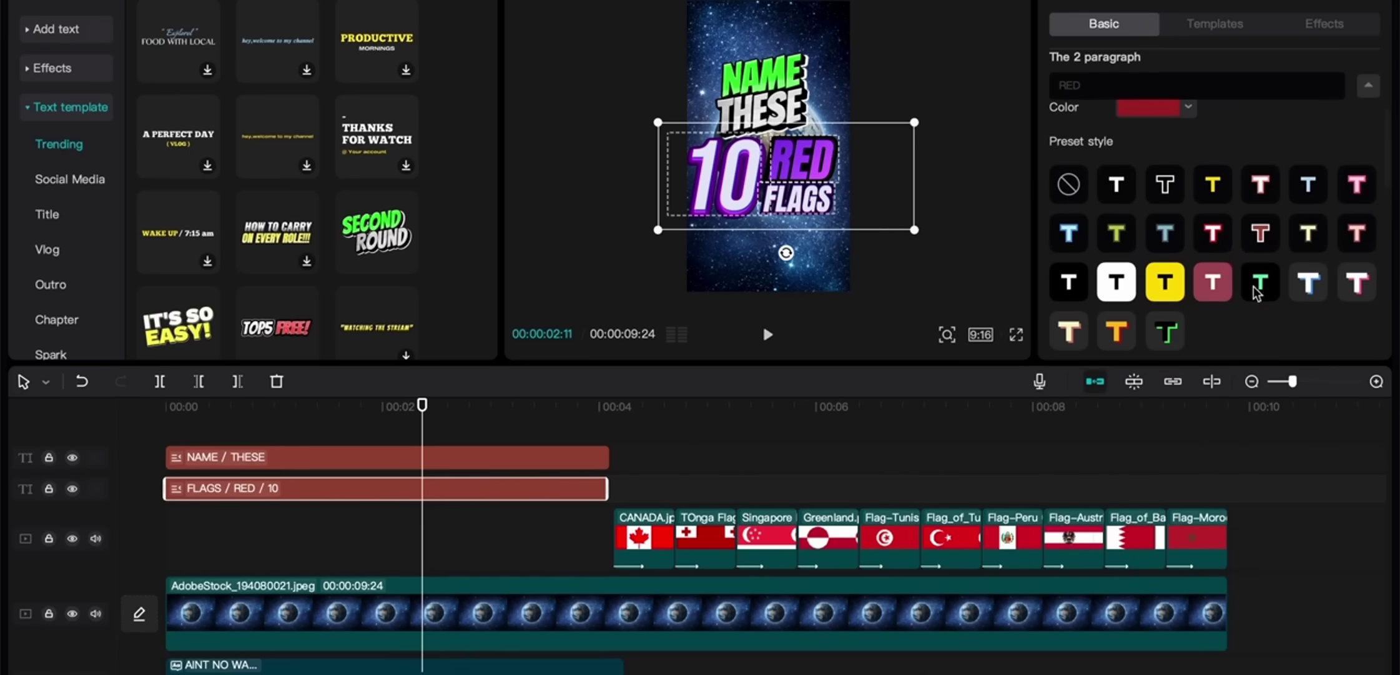
scroll(1274, 316, down, 1)
click(1210, 206)
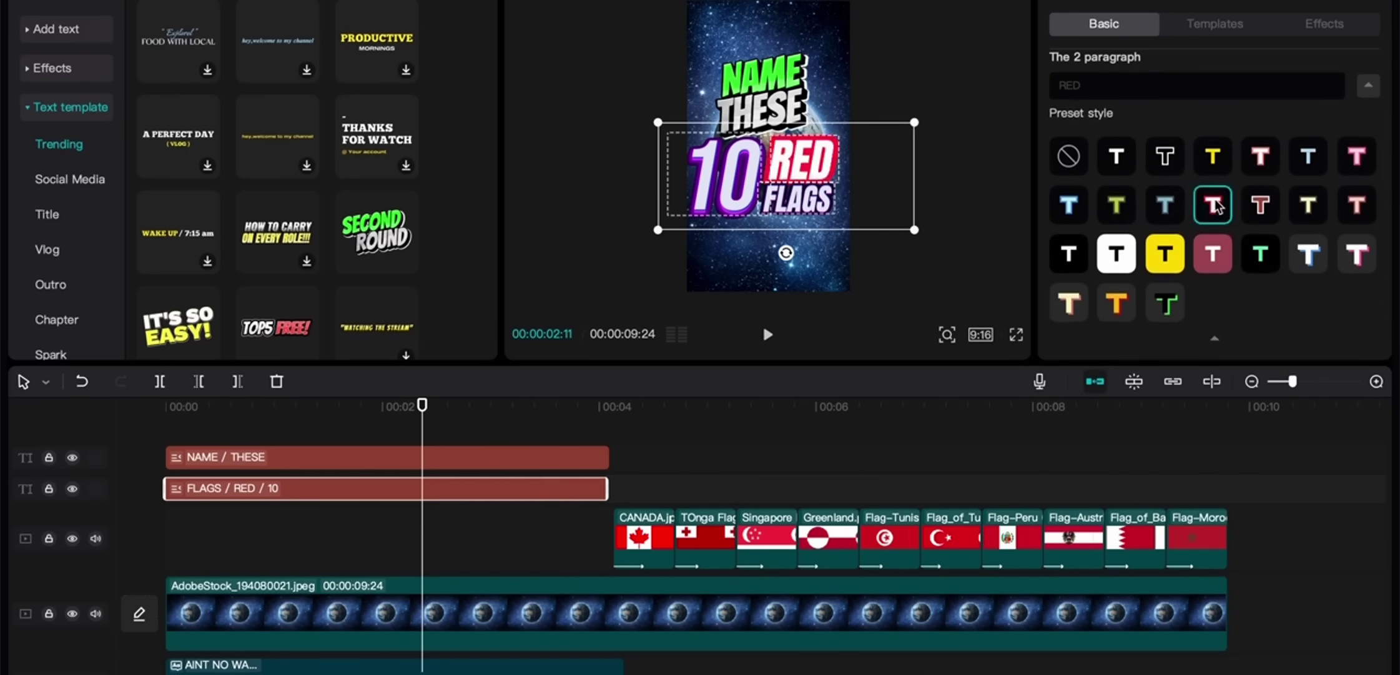
scroll(1144, 262, down, 3)
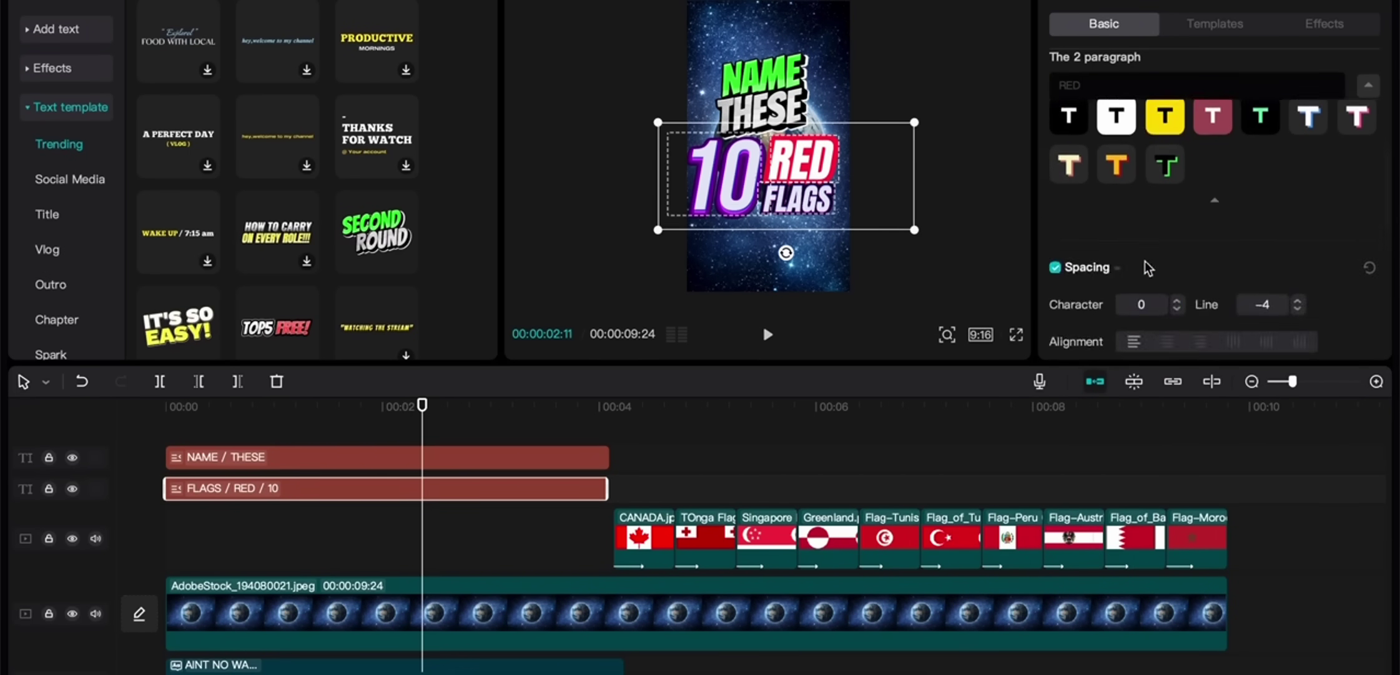
click(1144, 260)
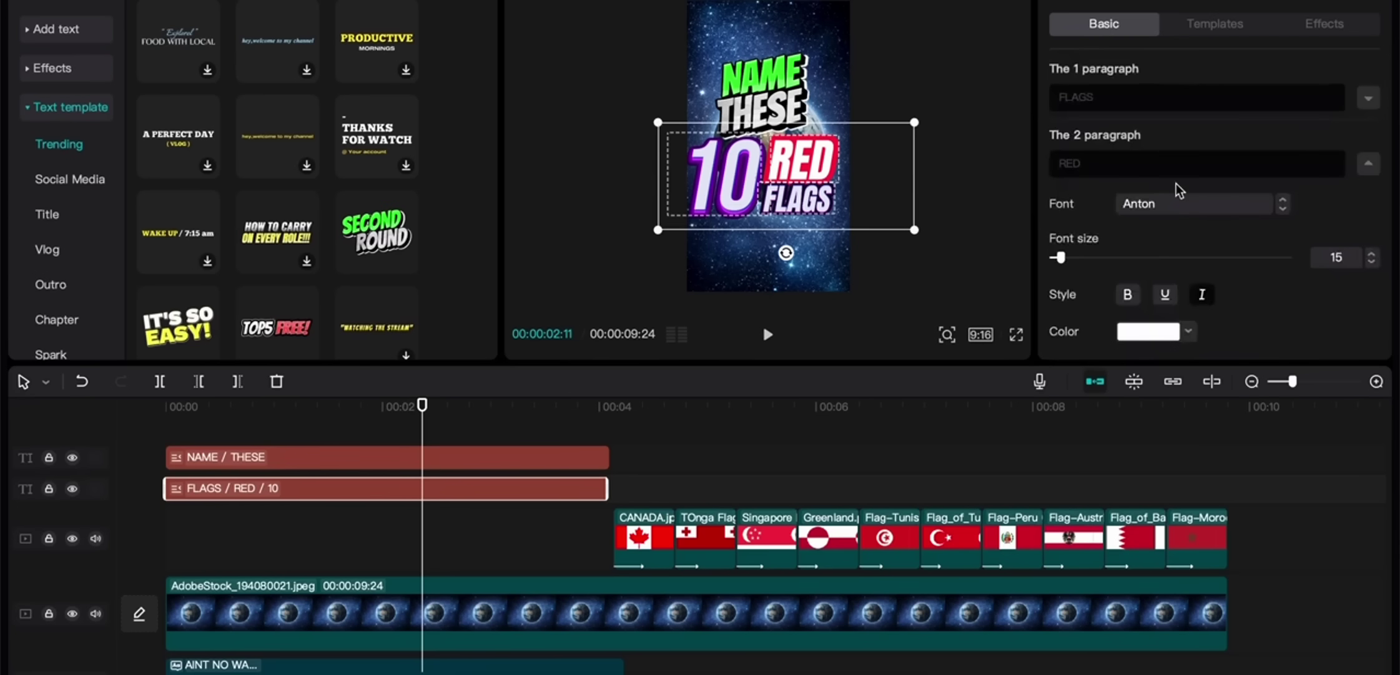
Step: Try the white preset style with the crimson outline on the number "10", undo it and deselect the title
scroll(1176, 183, down, 5)
scroll(1177, 189, down, 5)
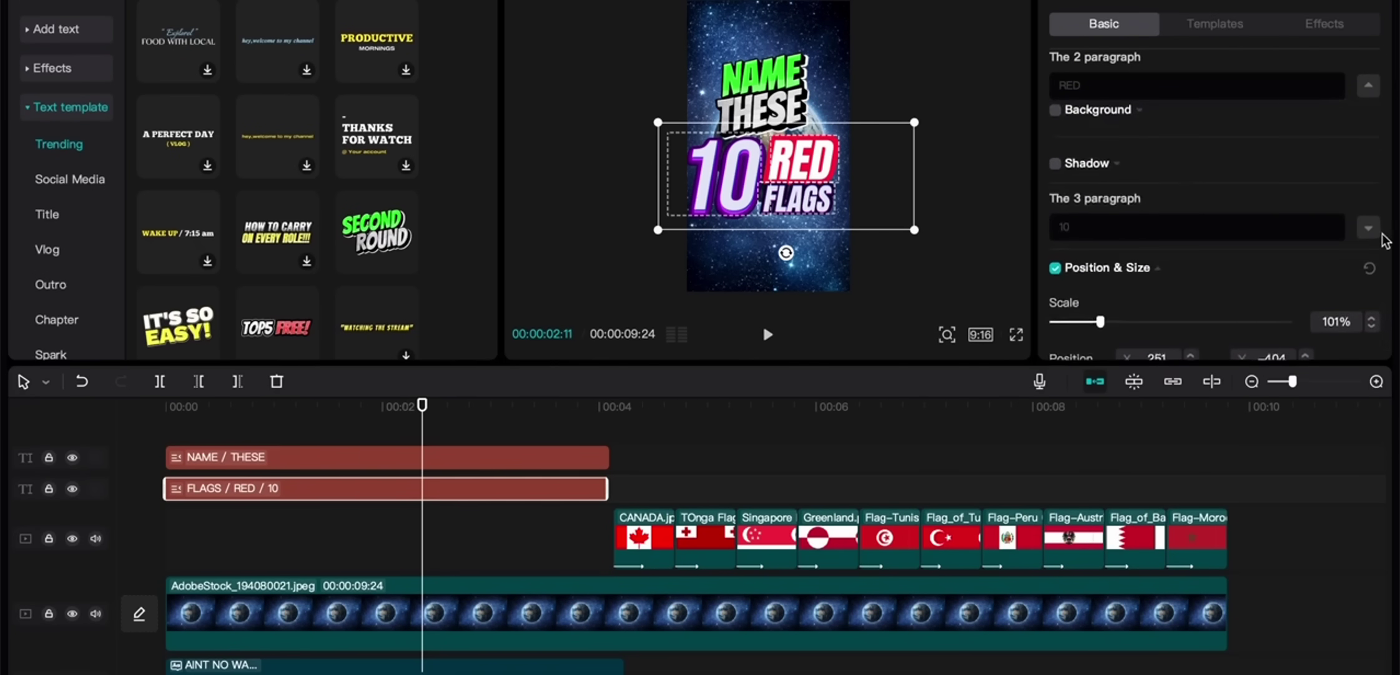
click(1369, 230)
scroll(1240, 279, down, 3)
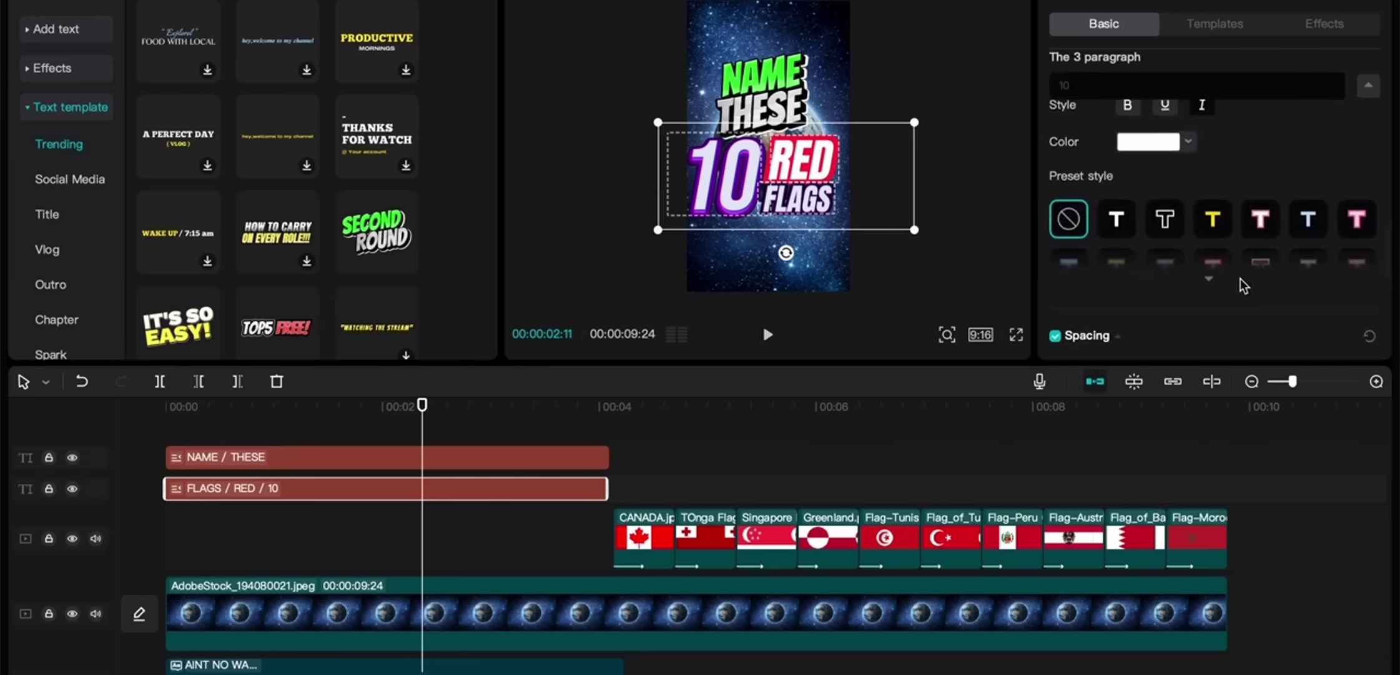
click(1213, 268)
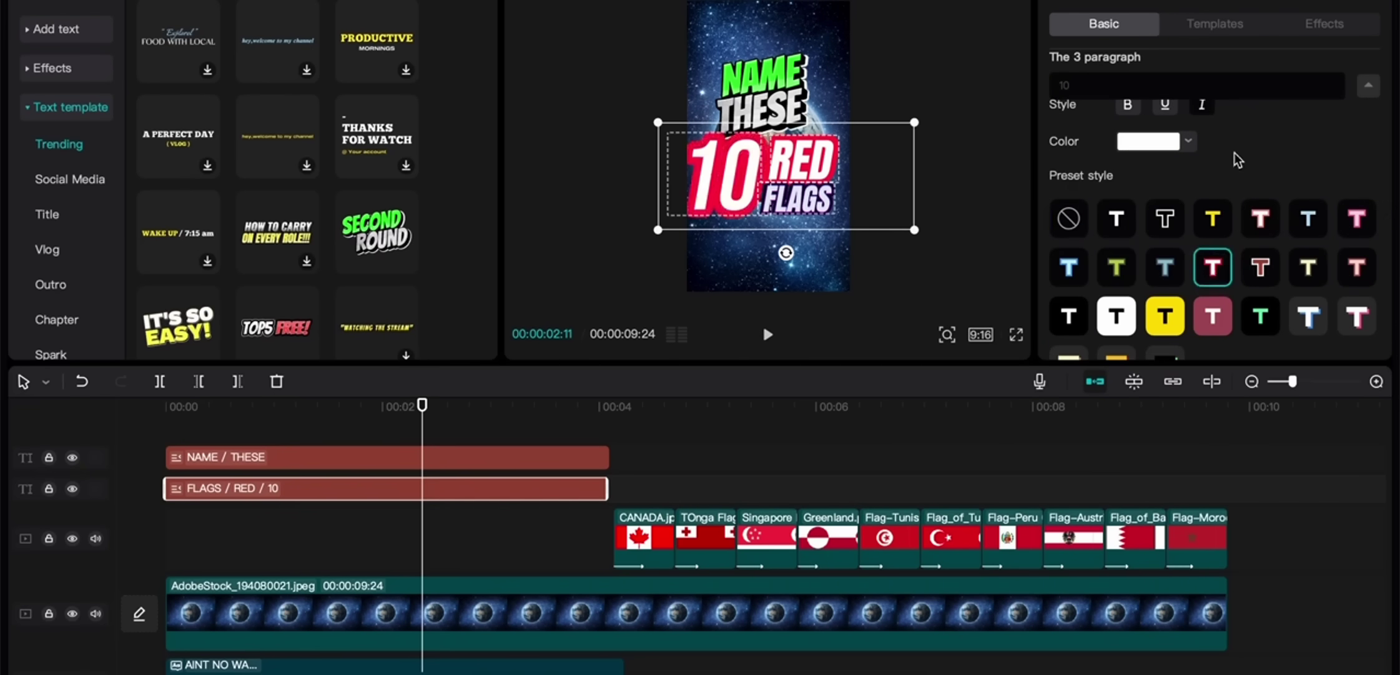
key(ctrl+z)
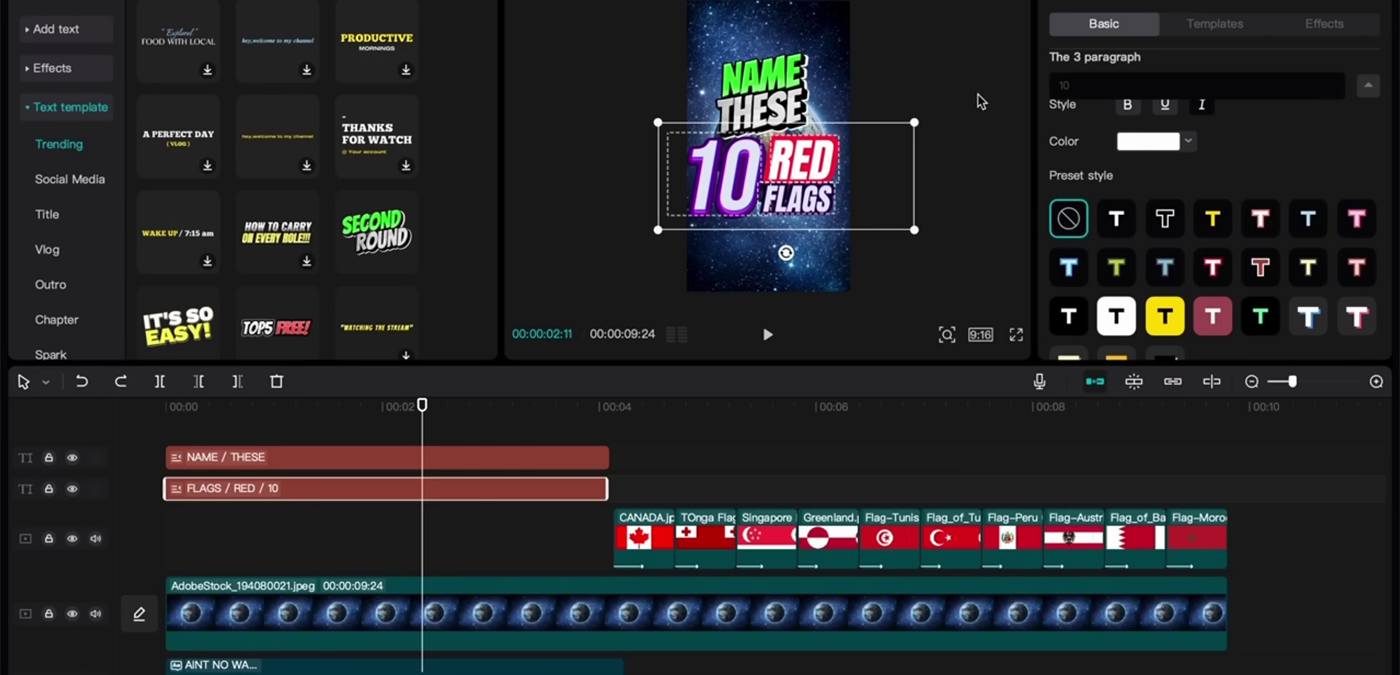
click(961, 112)
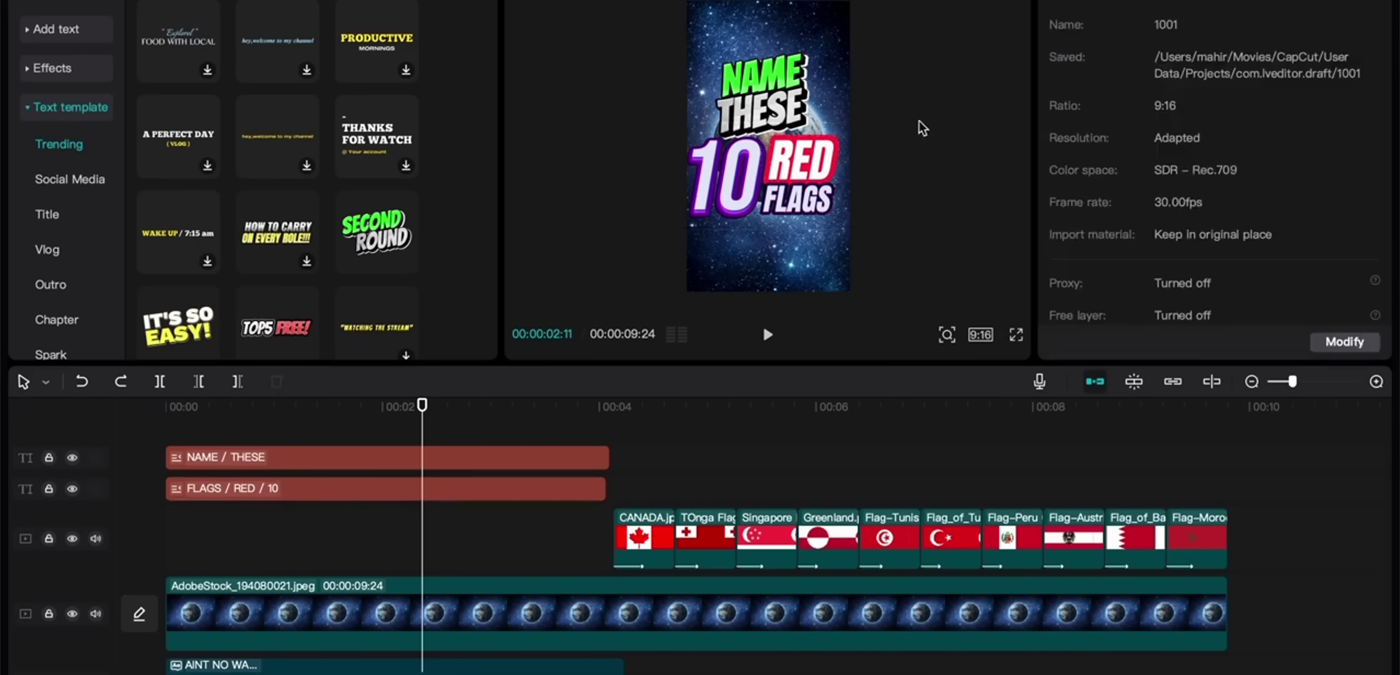
Step: Nudge the "10 RED FLAGS" title slightly in the preview and play the whole video from the start
click(777, 166)
drag(777, 166, 780, 169)
click(940, 131)
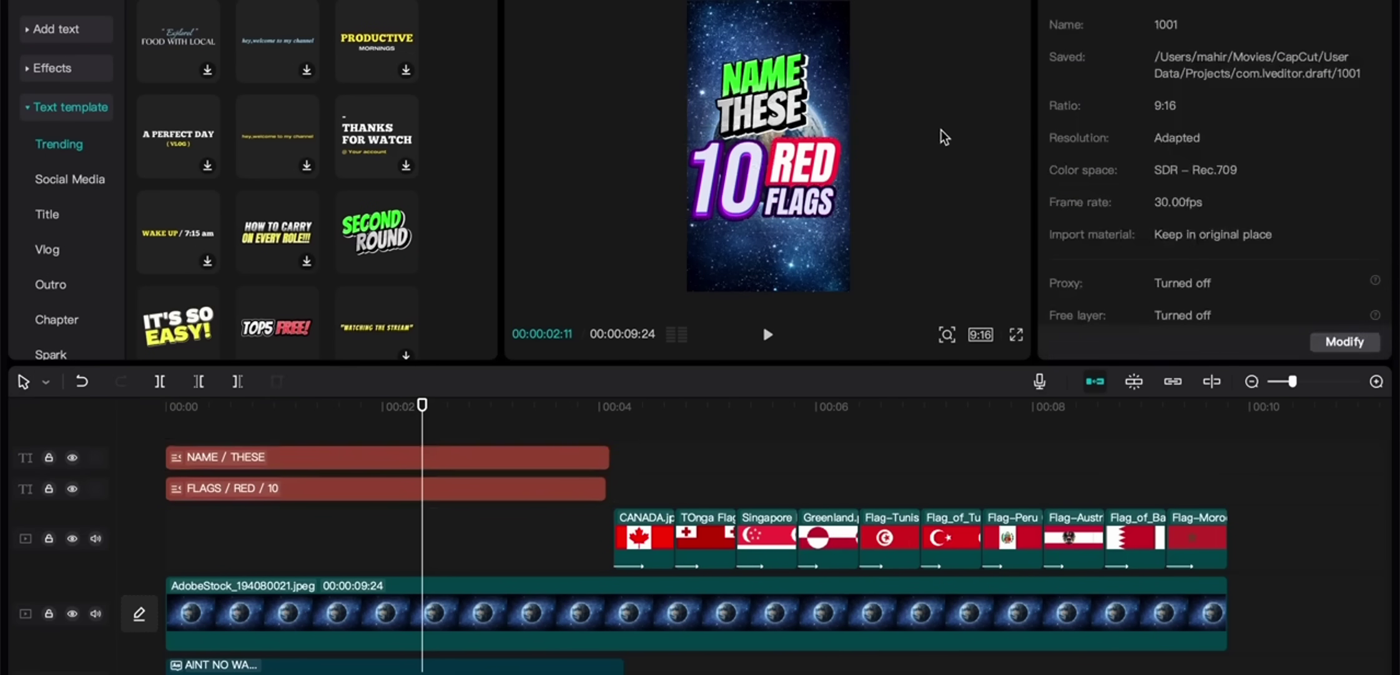
drag(434, 405, 3, 469)
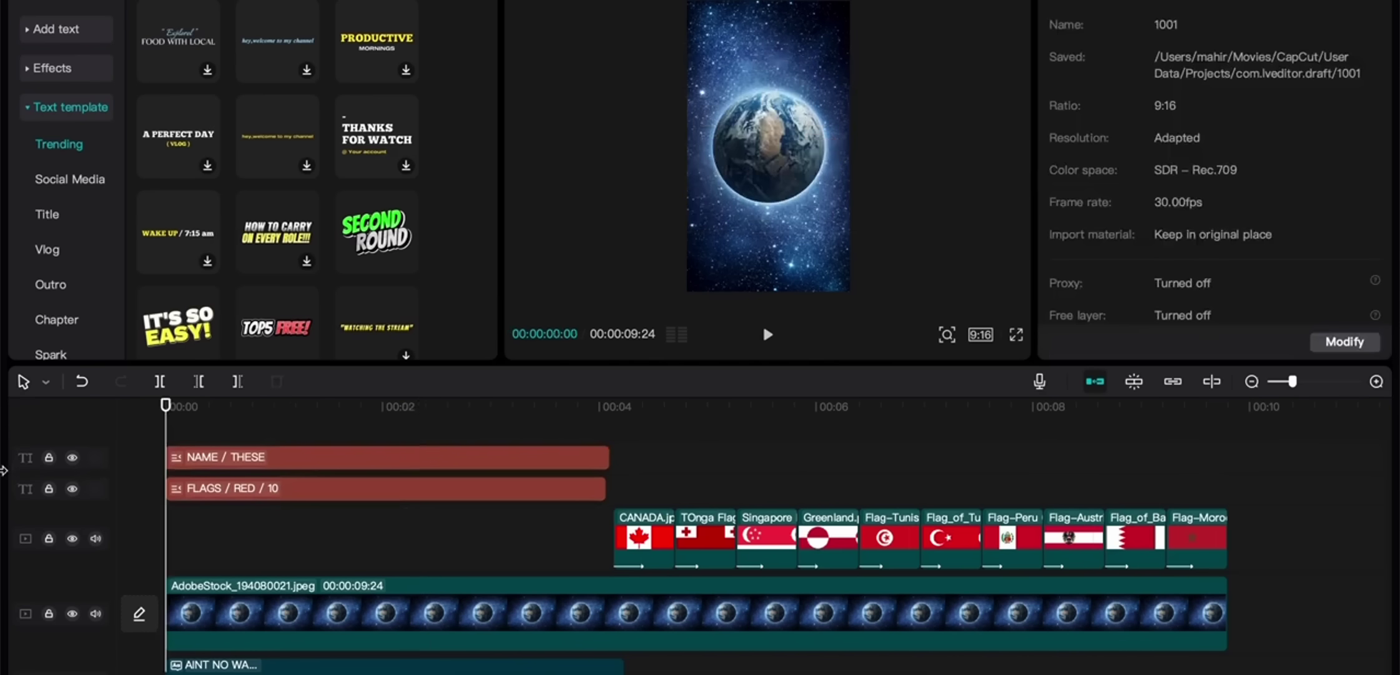
key(space)
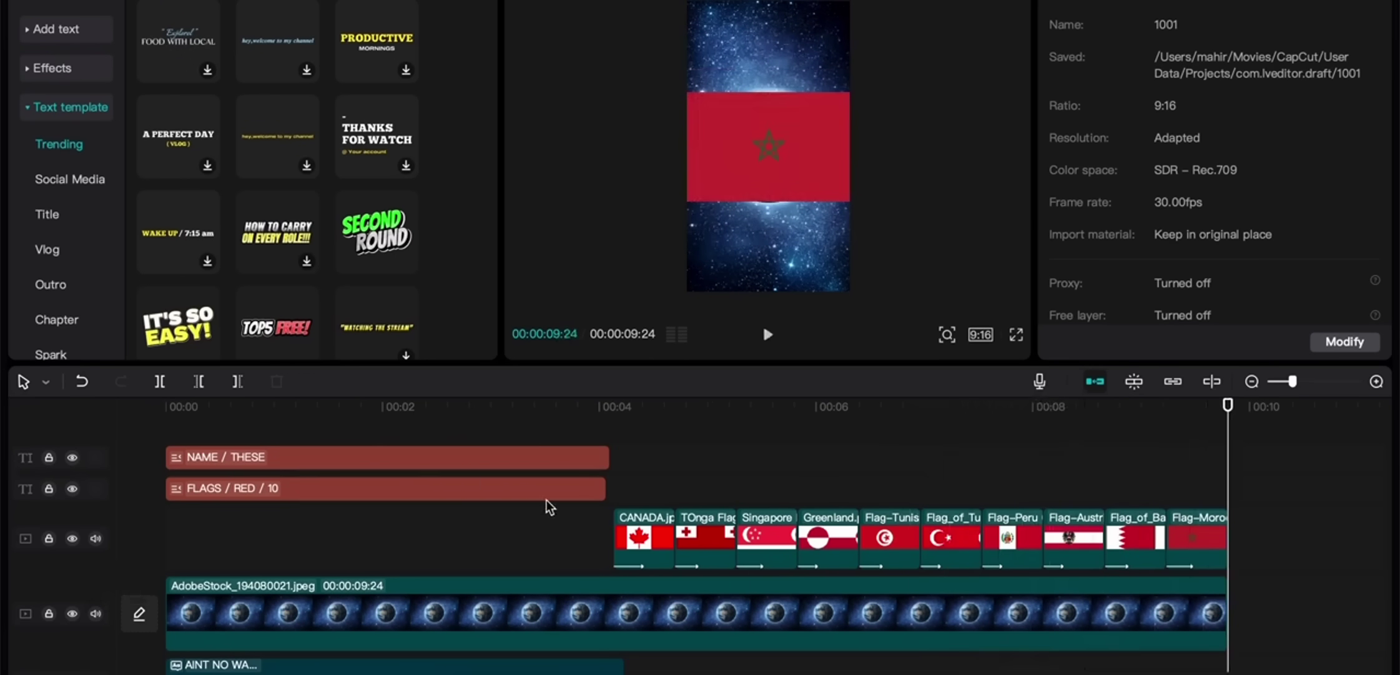
Step: Extend the "10 RED FLAGS" template to end level with the "NAME THESE" template and play the transition into the flag clips
drag(602, 489, 610, 489)
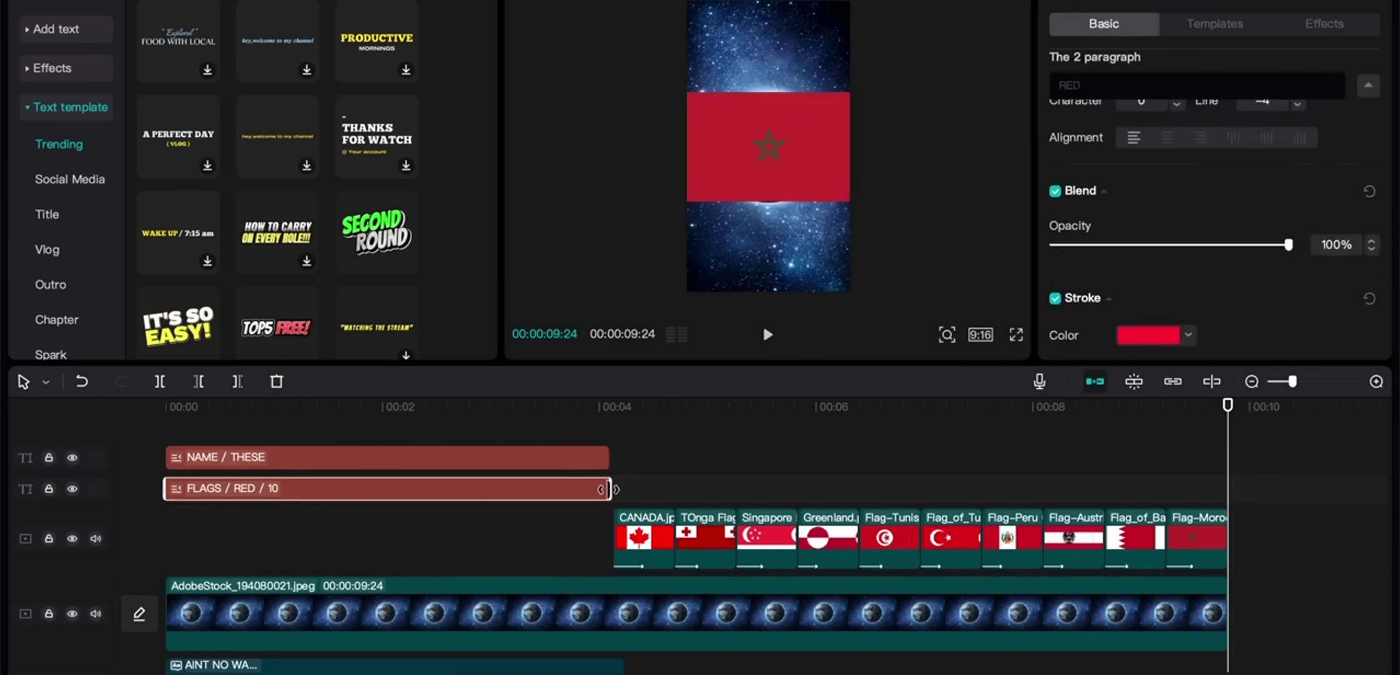
click(597, 415)
key(space)
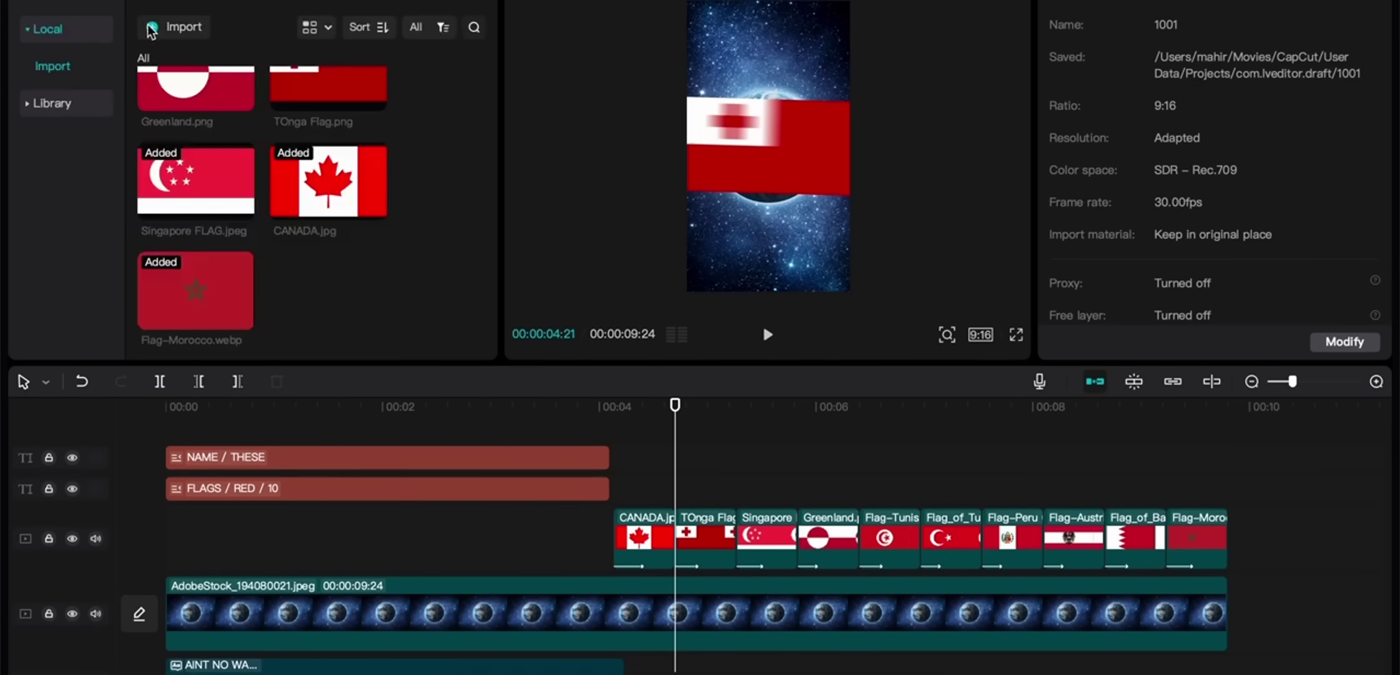
Step: Search this Mac for "Timer" and import the green-screen video TIMER.mp4 into the project media
click(151, 29)
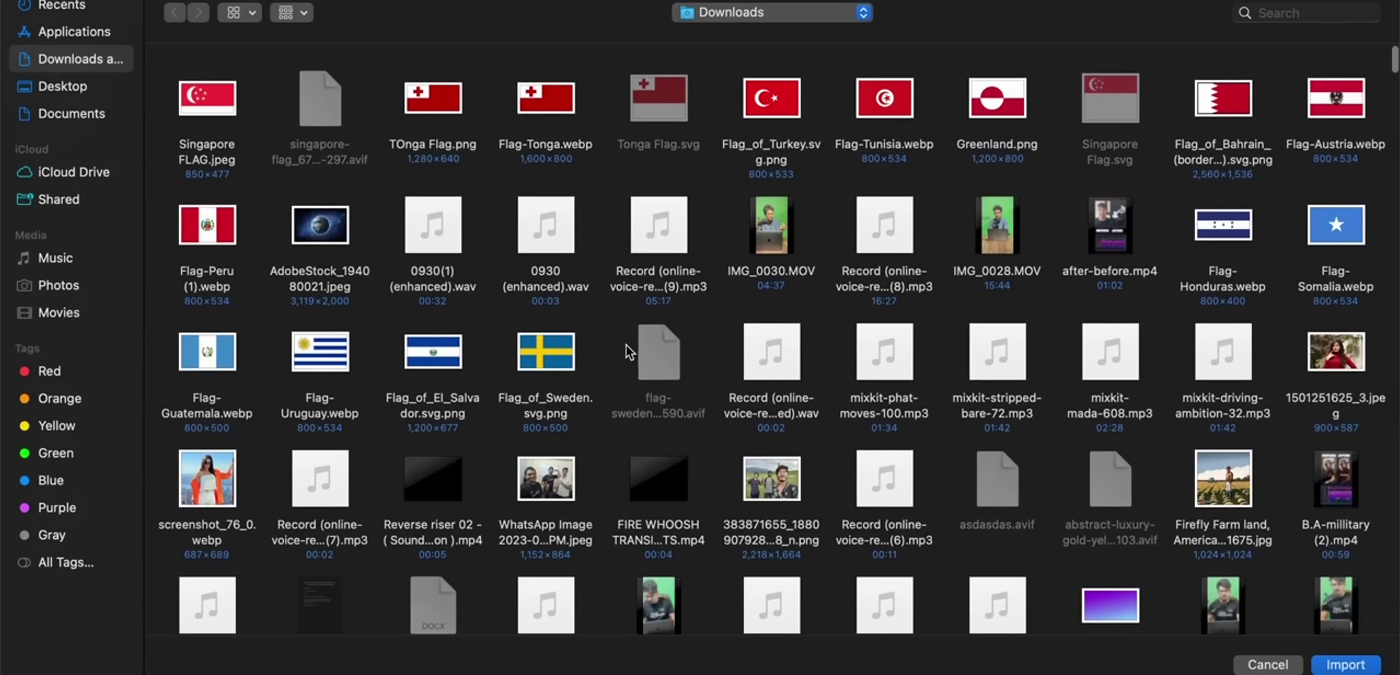
click(1292, 10)
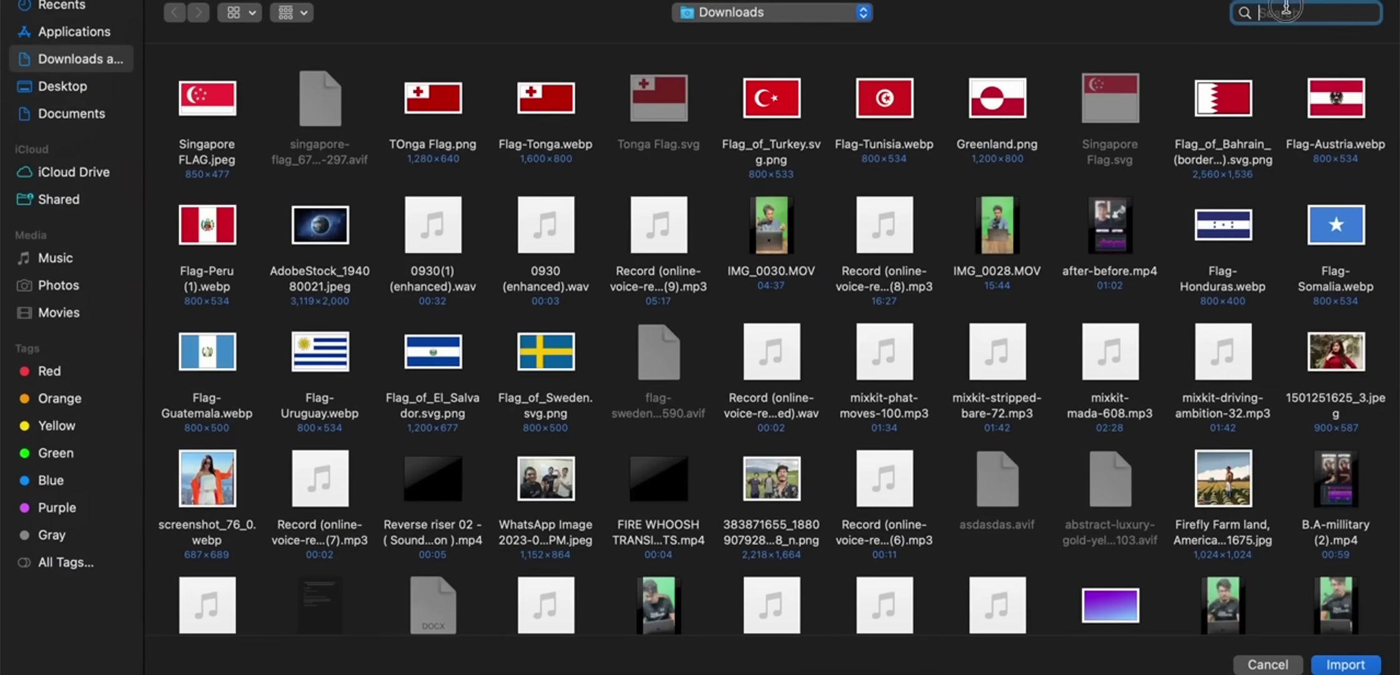
text(Time)
key(Return)
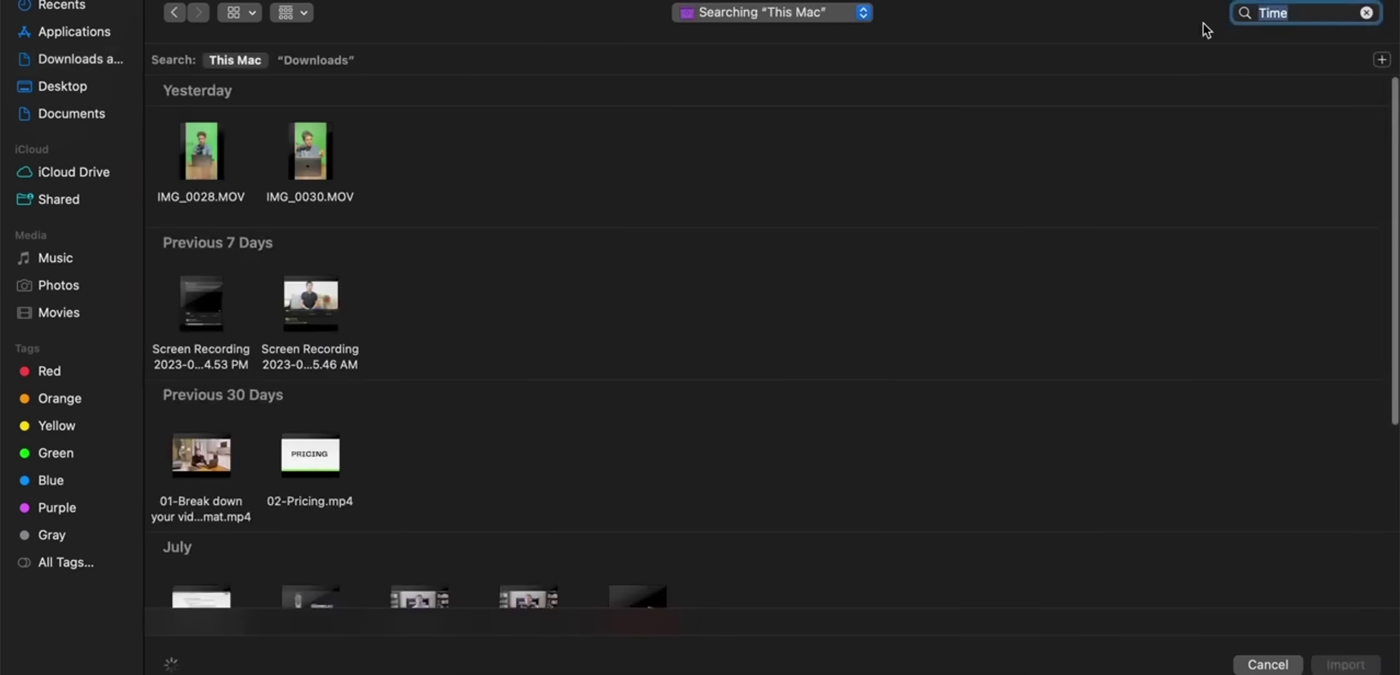
text(Timer)
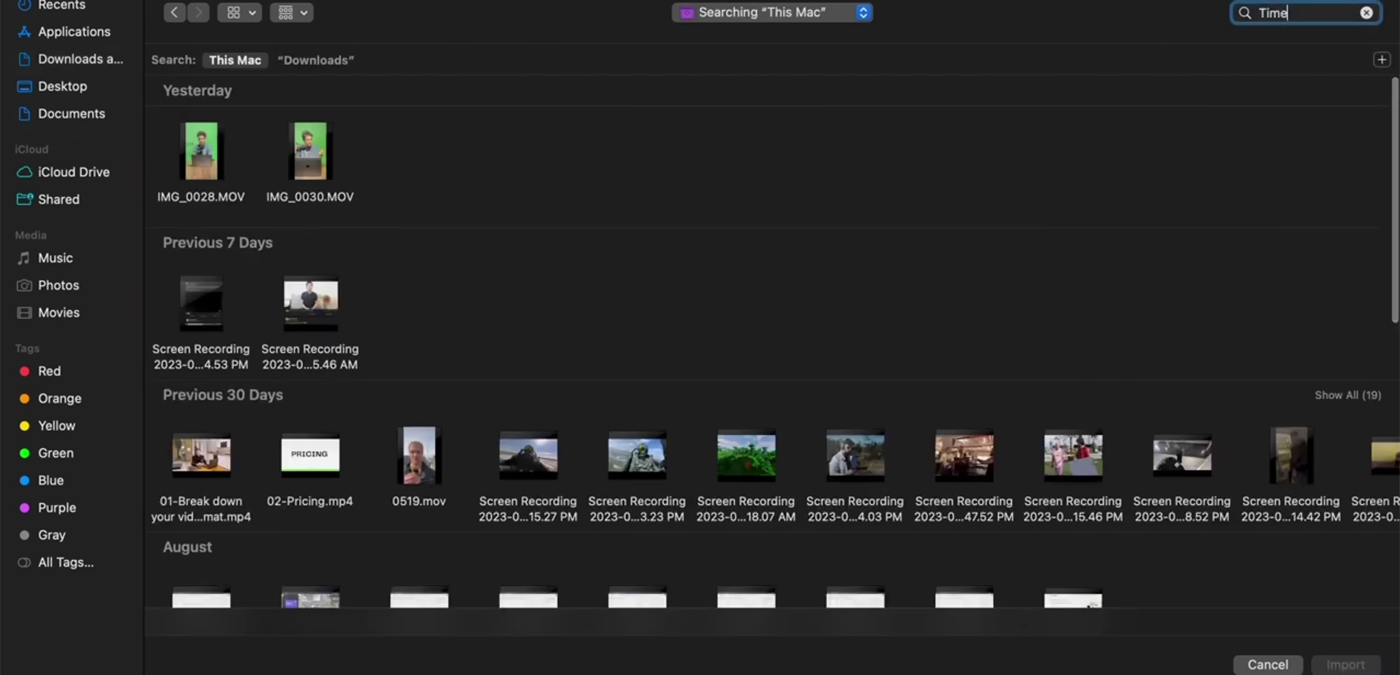
key(Return)
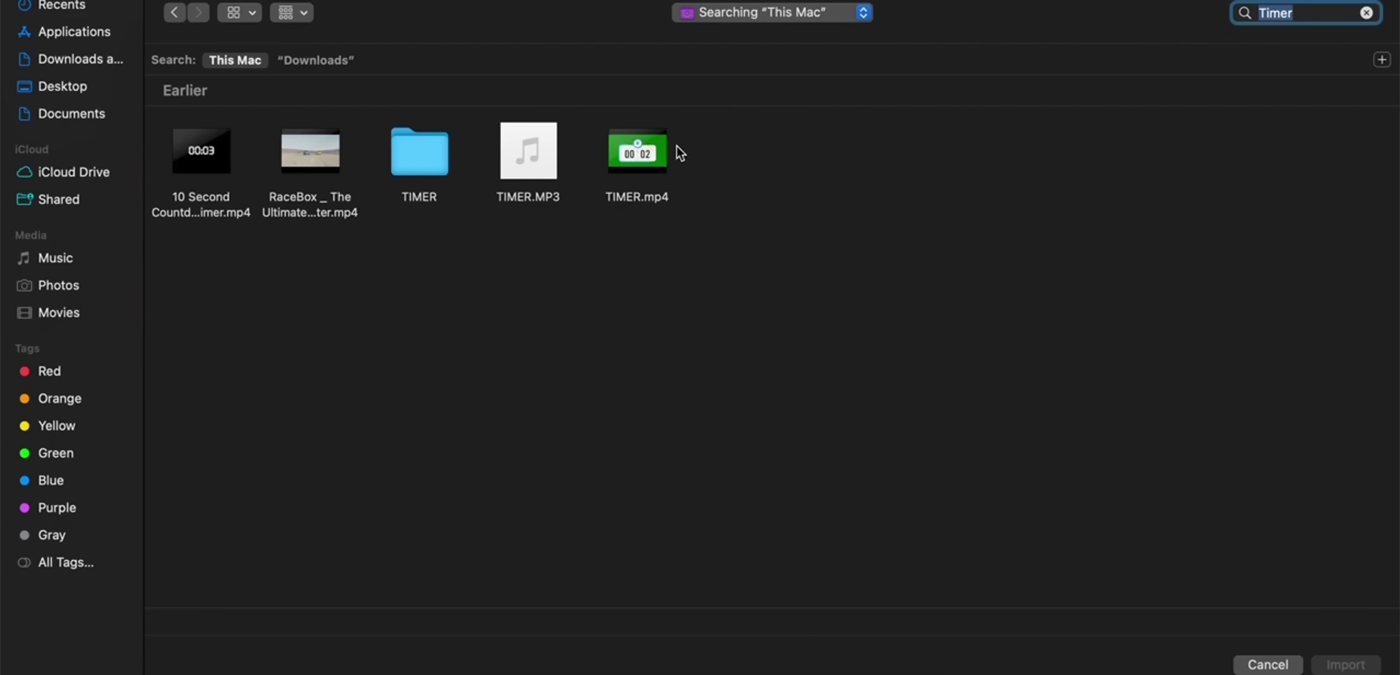
click(657, 147)
double_click(657, 150)
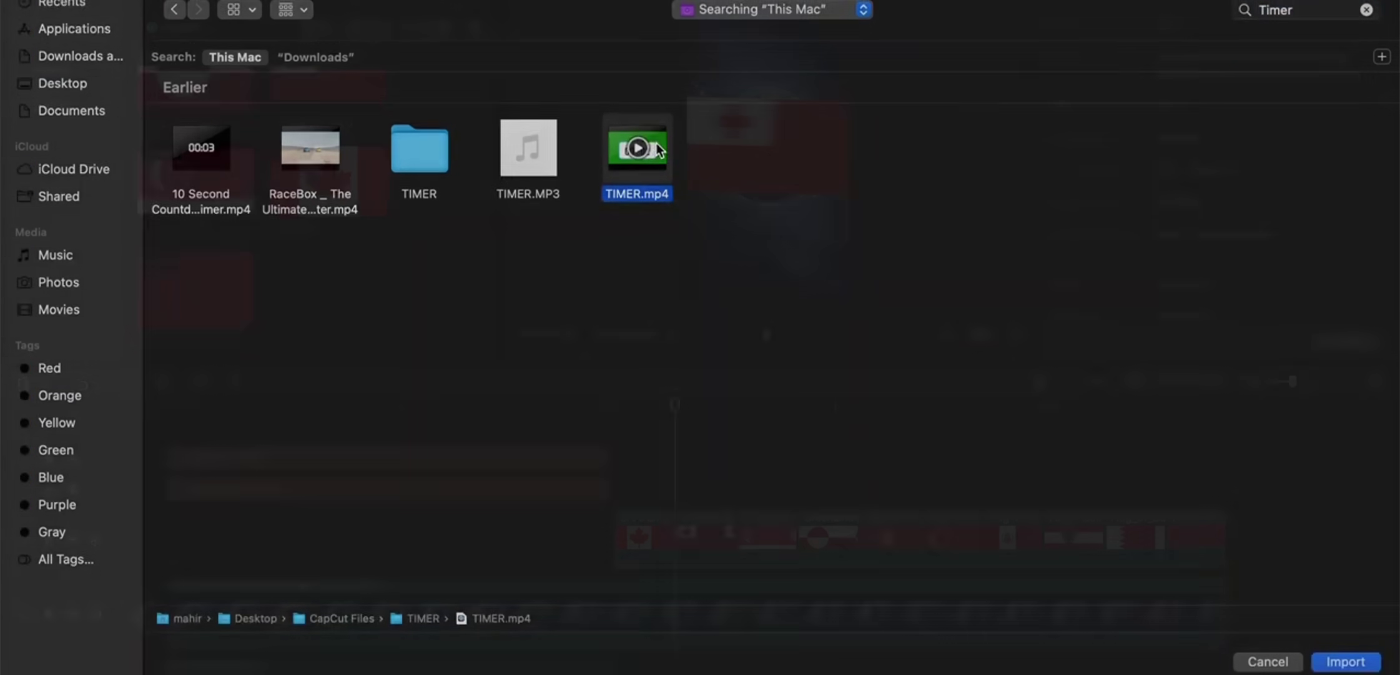
Step: Place TIMER.mp4 on its own track above the flag clips, starting at the first flag, and trim it to 00:00:05:18
drag(327, 286, 613, 468)
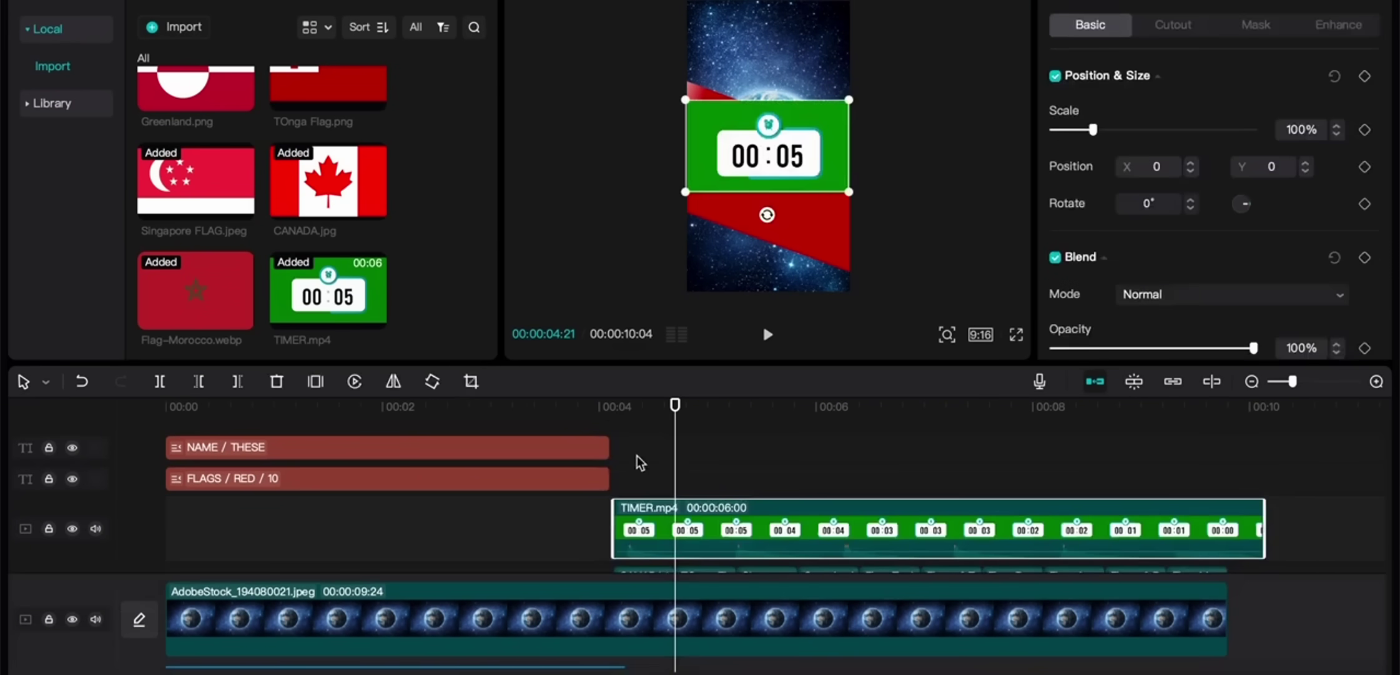
drag(615, 520, 672, 528)
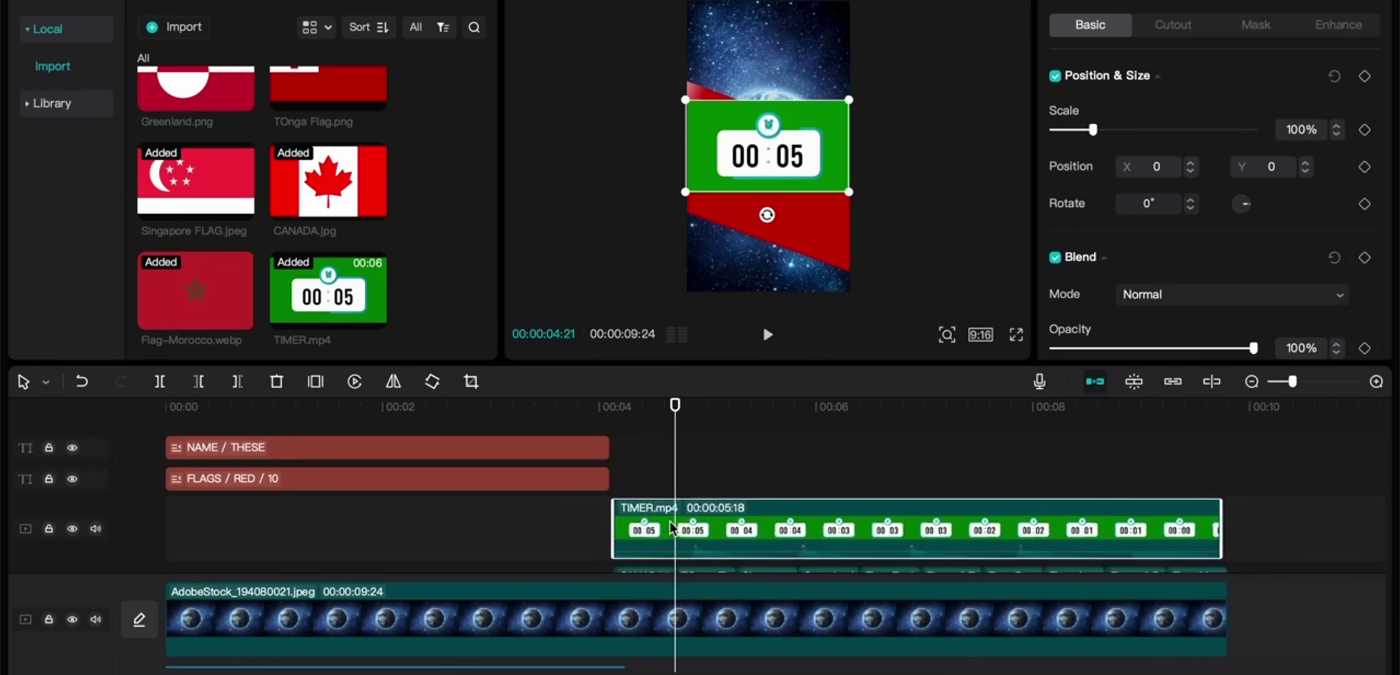
Step: Key out the green background of the timer clip with Chroma key at strength 100
click(1168, 27)
click(1055, 78)
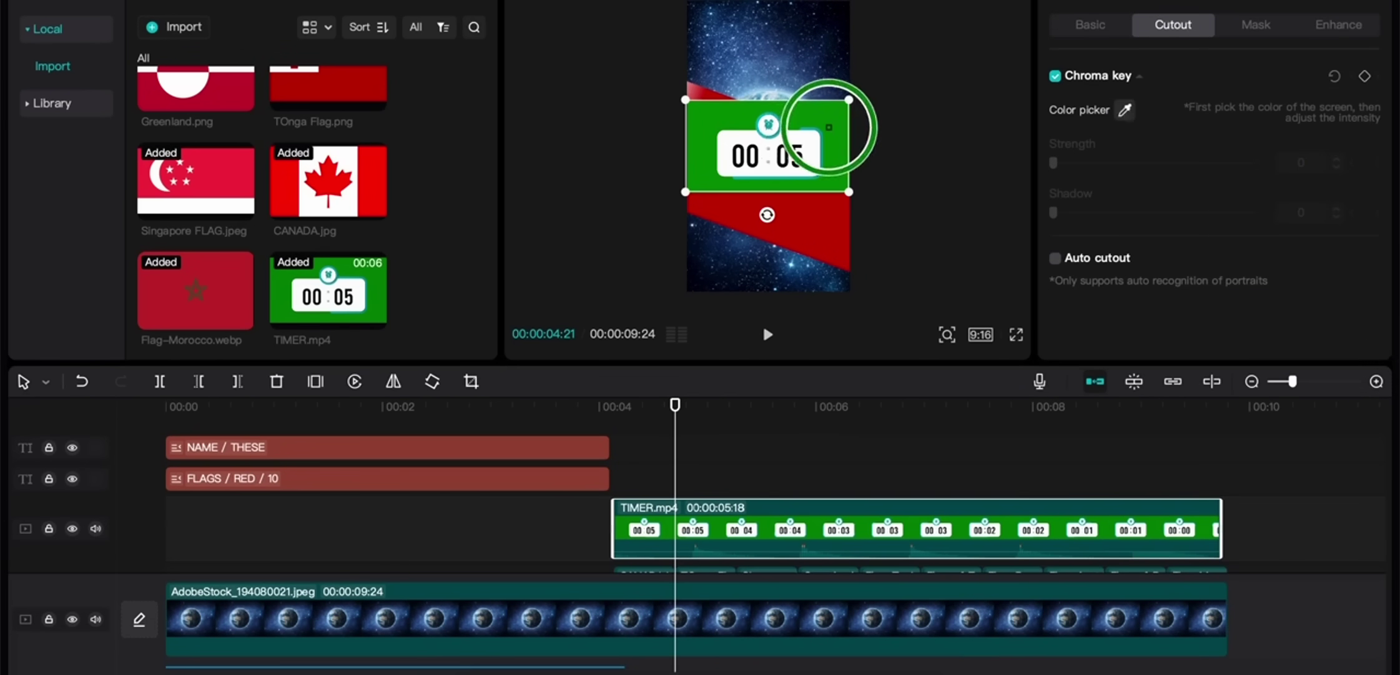
click(829, 126)
drag(1071, 164, 1397, 124)
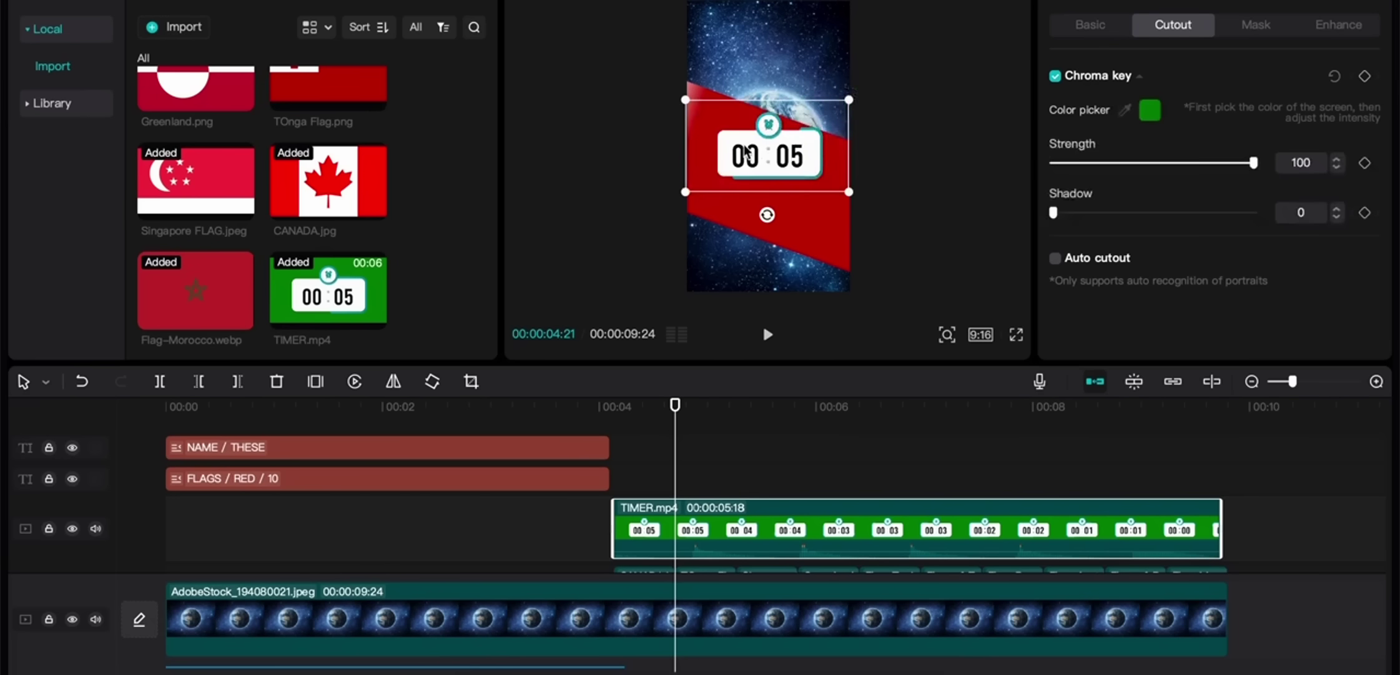
Step: Shrink the timer, move it above the flags in the preview and play the video through to the end
drag(685, 100, 770, 57)
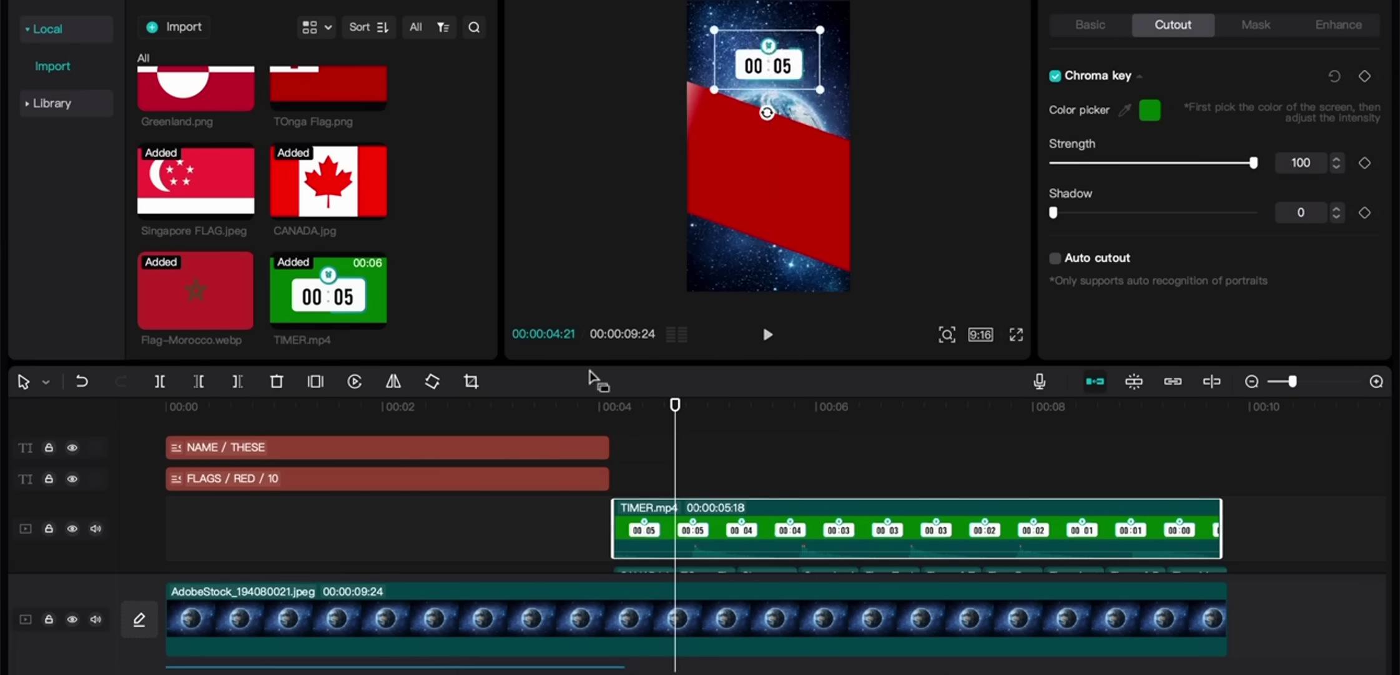
click(590, 423)
key(space)
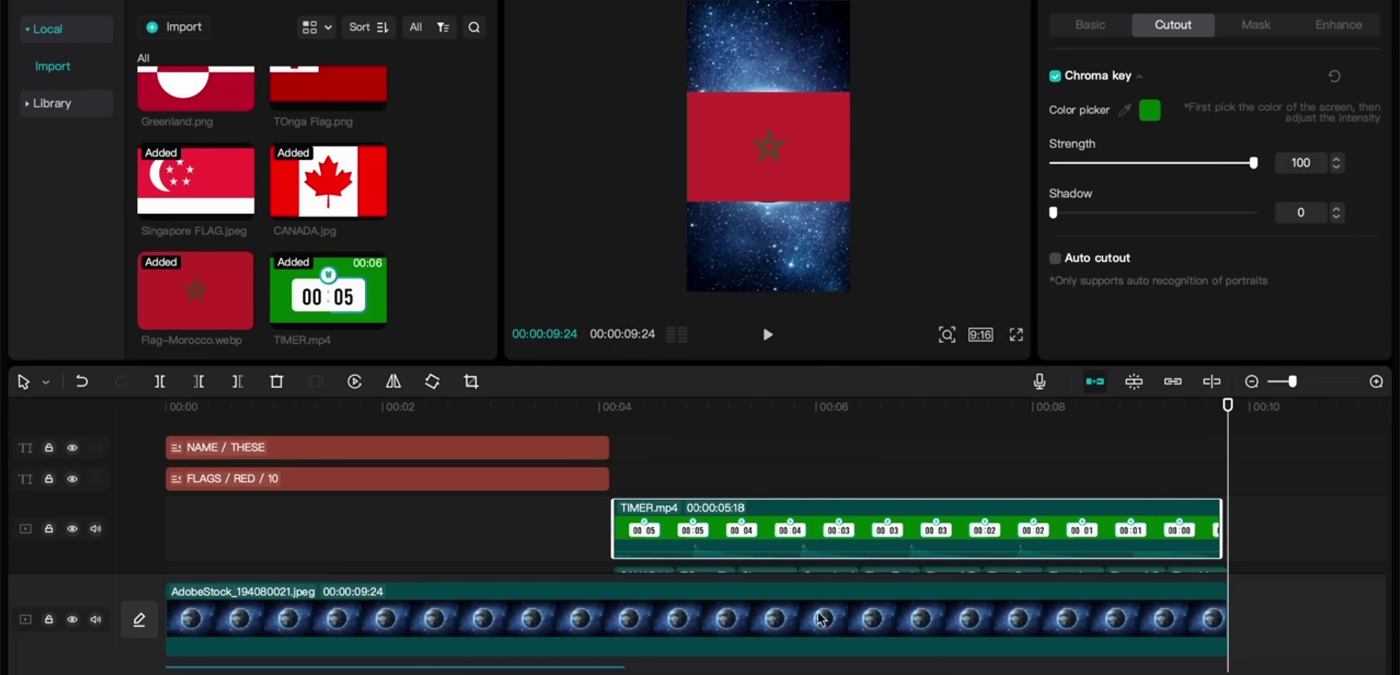
Step: Extend the space background clip past the last flag so the video lasts 00:00:10:13
scroll(935, 600, right, 5)
scroll(935, 599, down, 2)
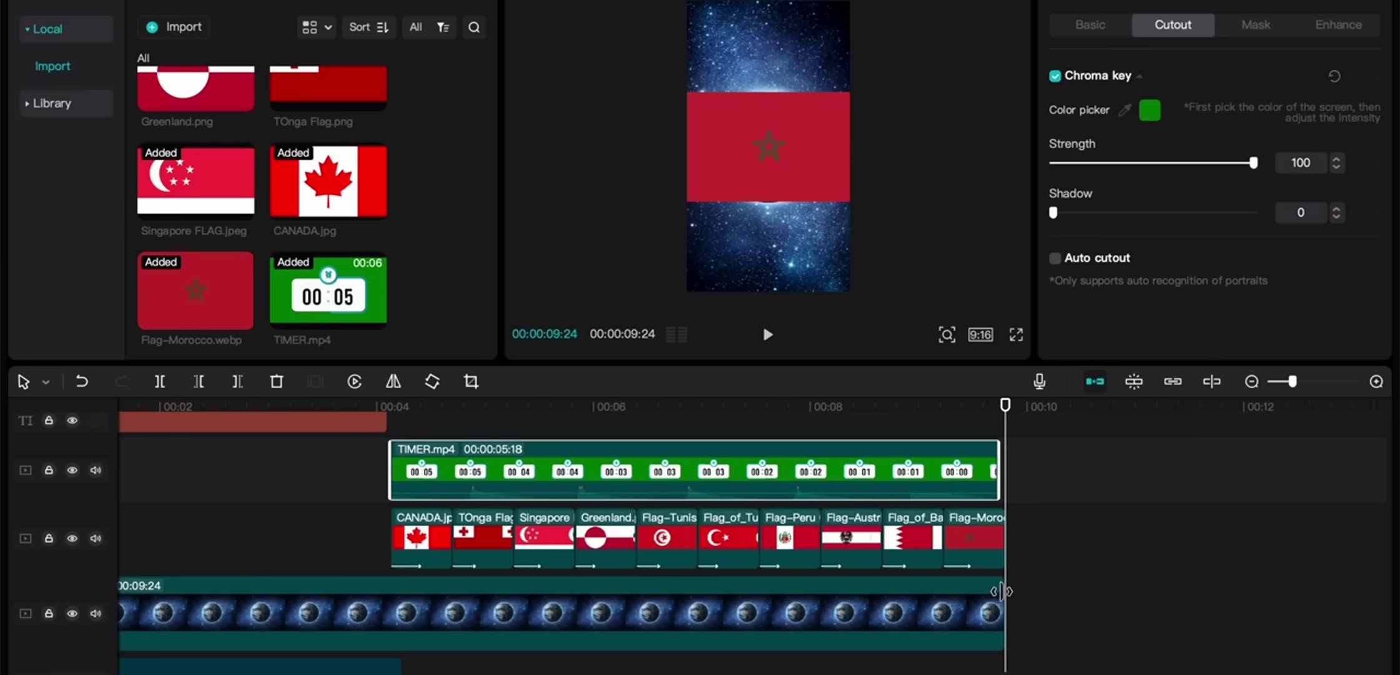
drag(1003, 592, 1070, 589)
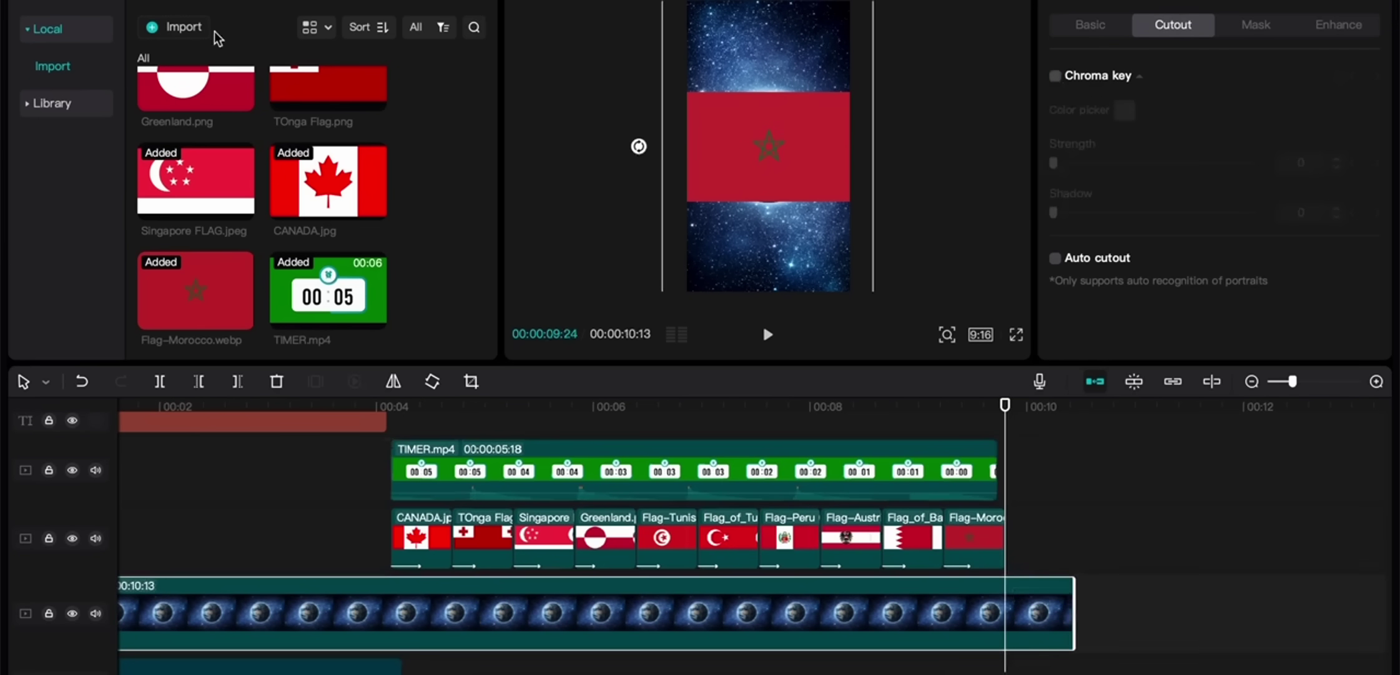
Step: Add the "HOW TO CARRY ON EVERY ROLE!!!" text template after the last flag and shorten it to end about level with the background
click(197, 20)
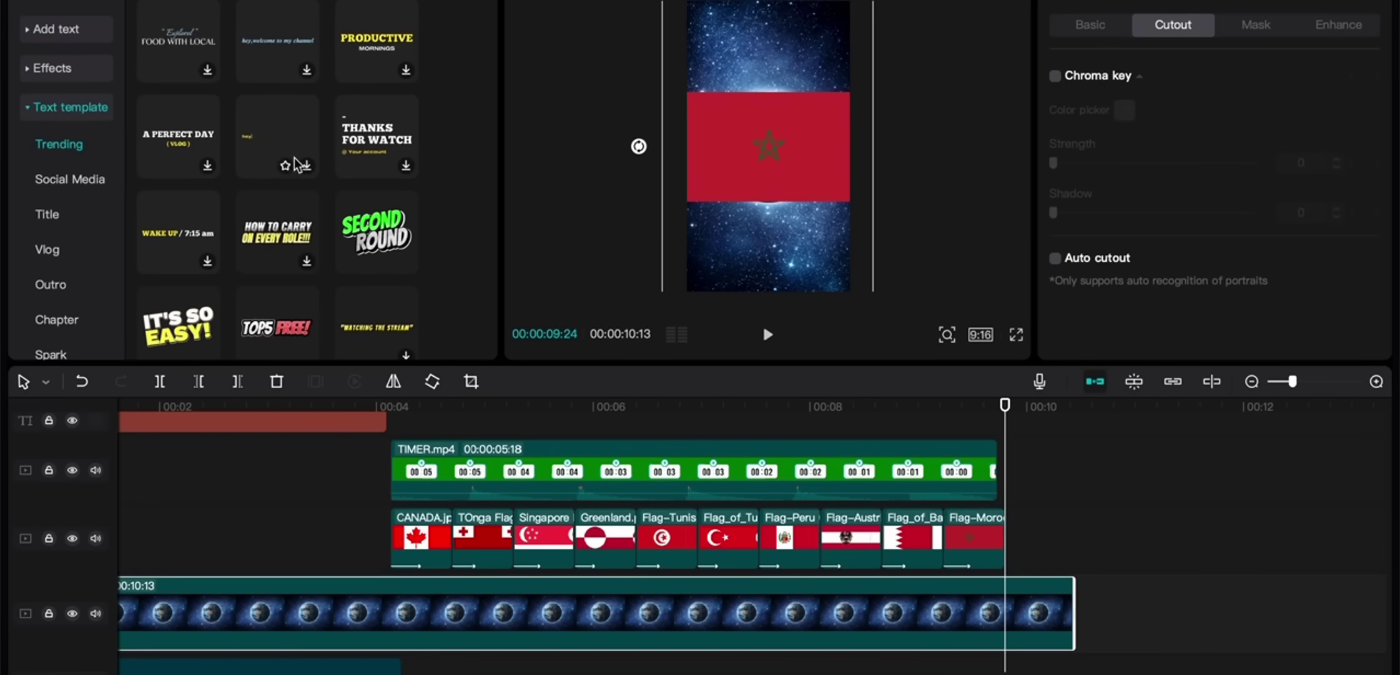
click(284, 244)
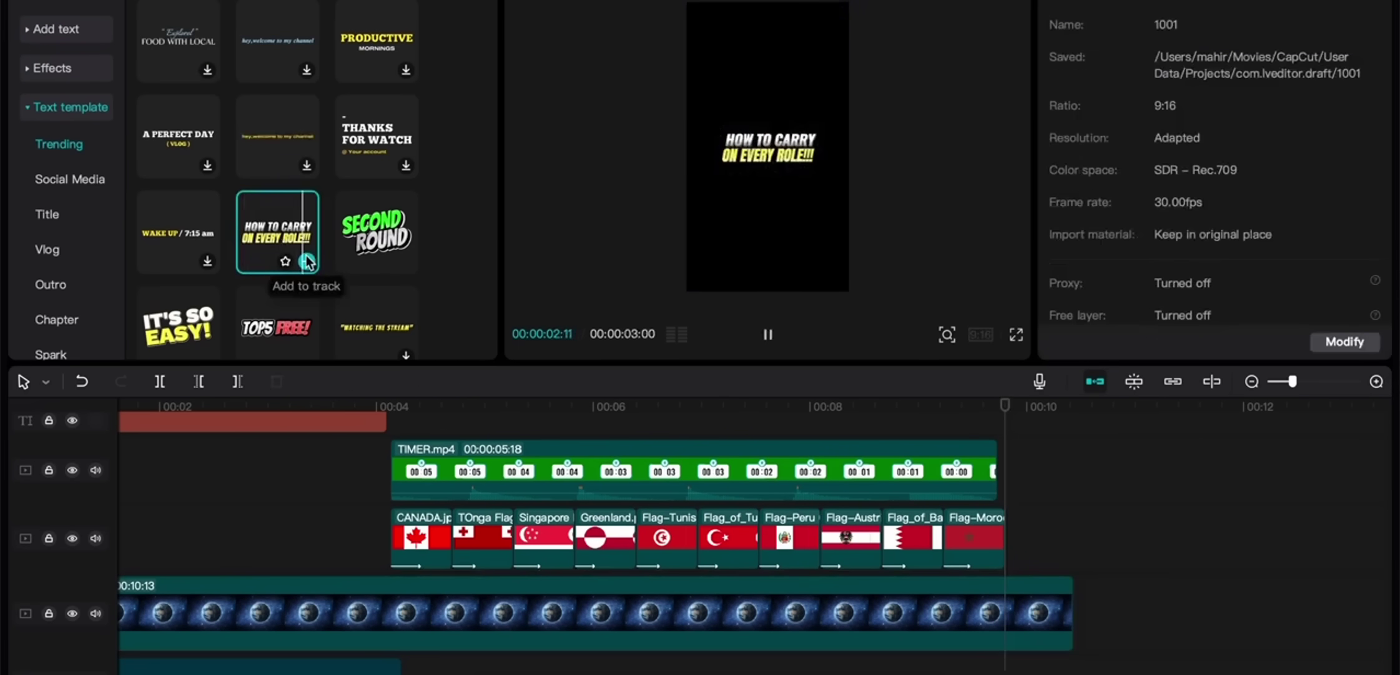
click(306, 262)
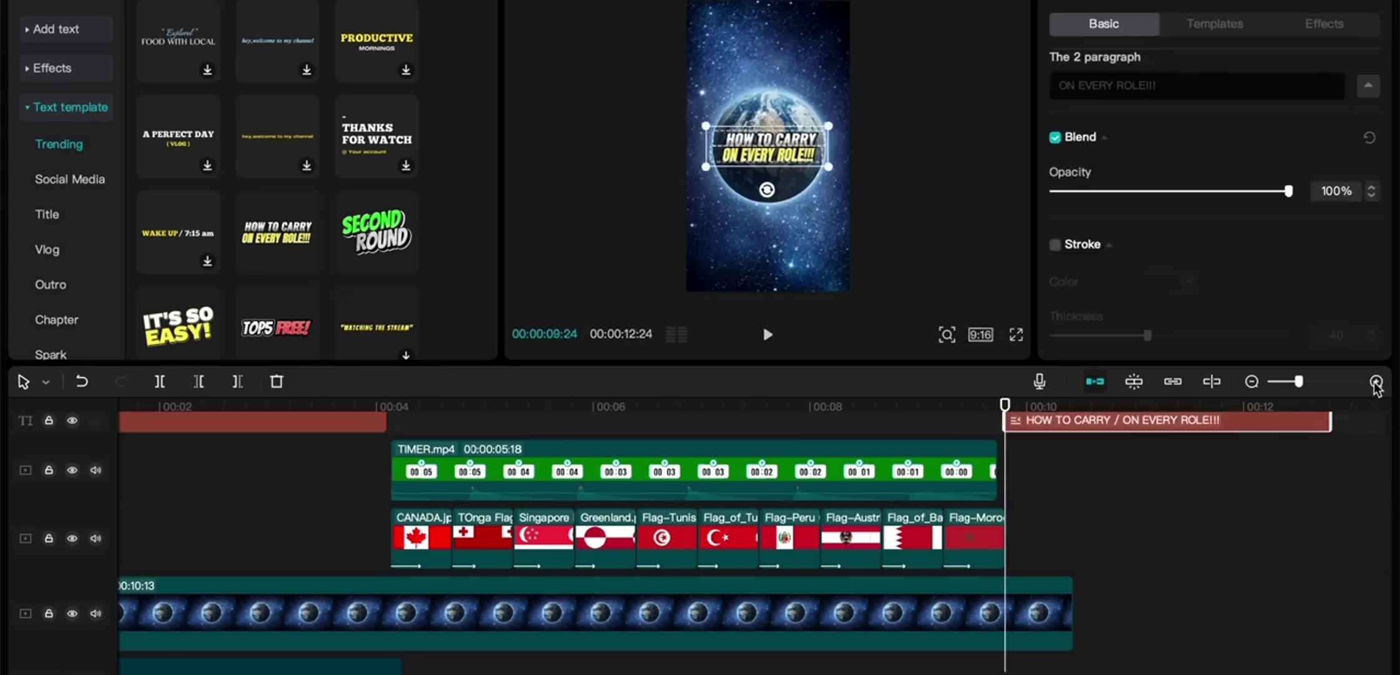
drag(1314, 419, 1072, 437)
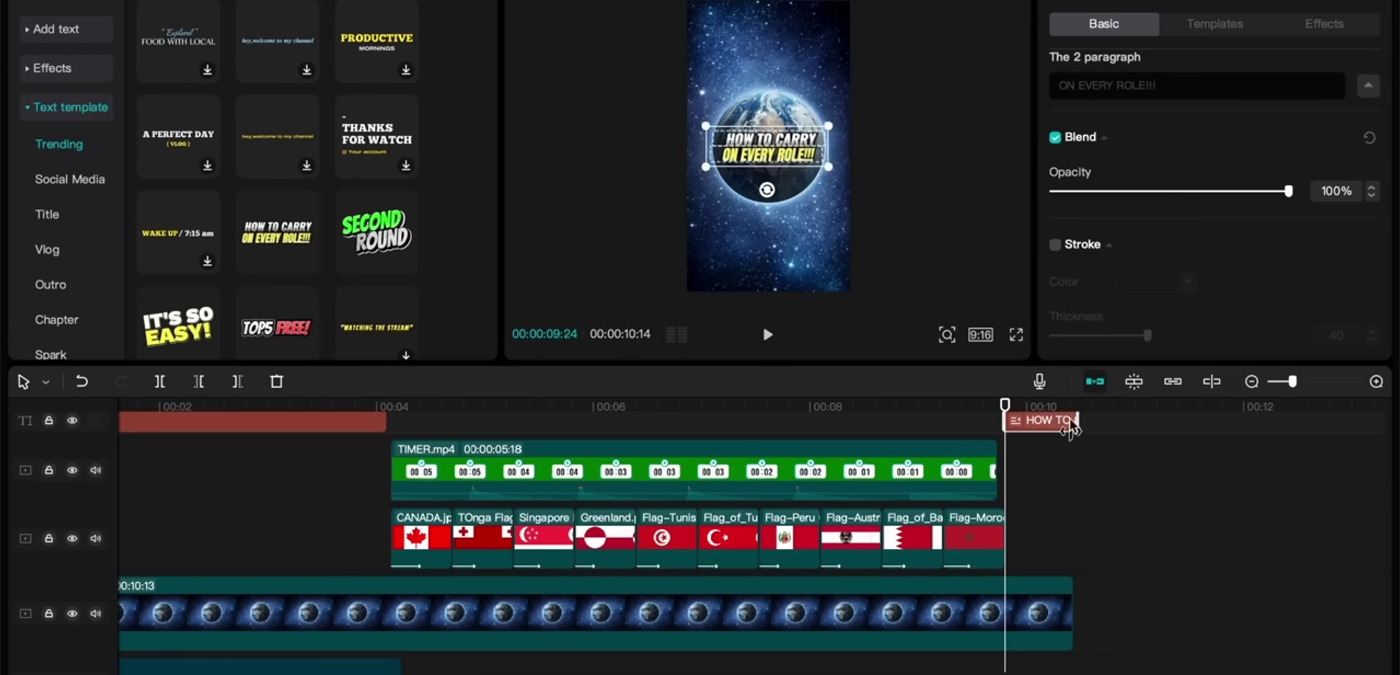
Step: Replace the first line of the closing text template with "CHECK THE COMMENTS"
click(1188, 83)
scroll(1152, 121, up, 3)
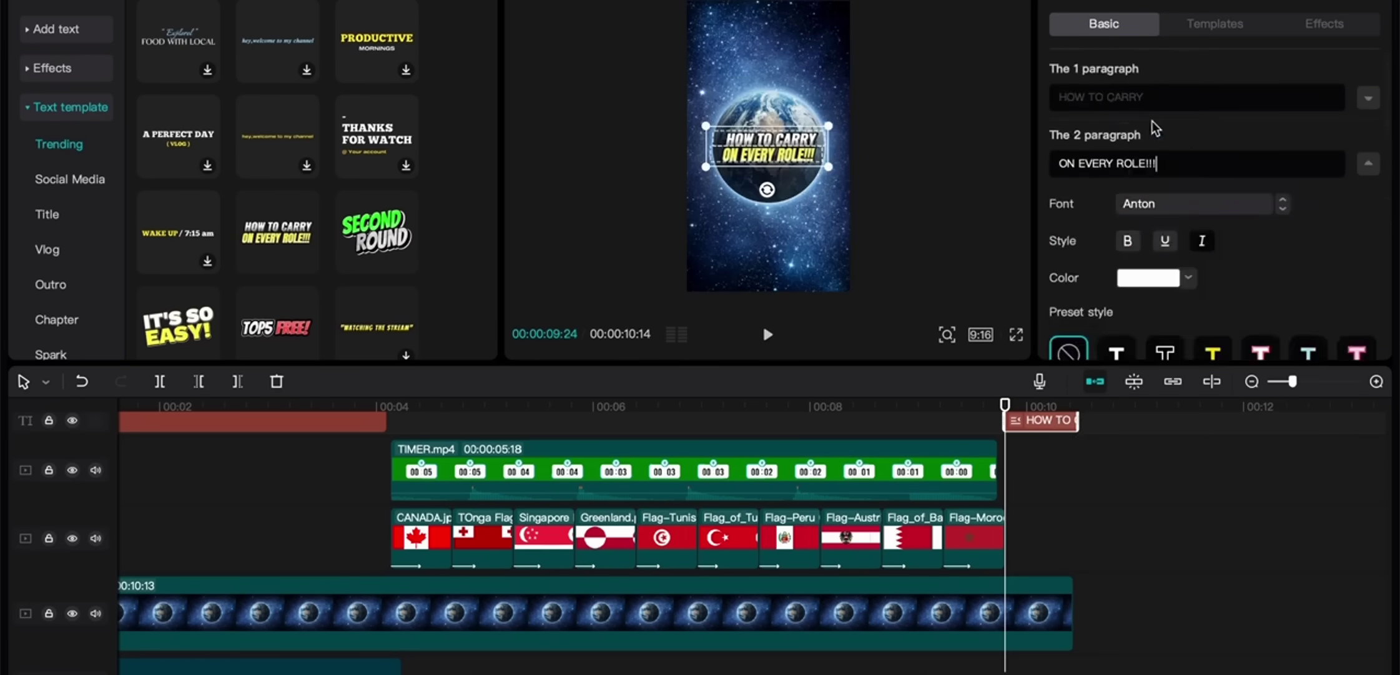
triple_click(1175, 91)
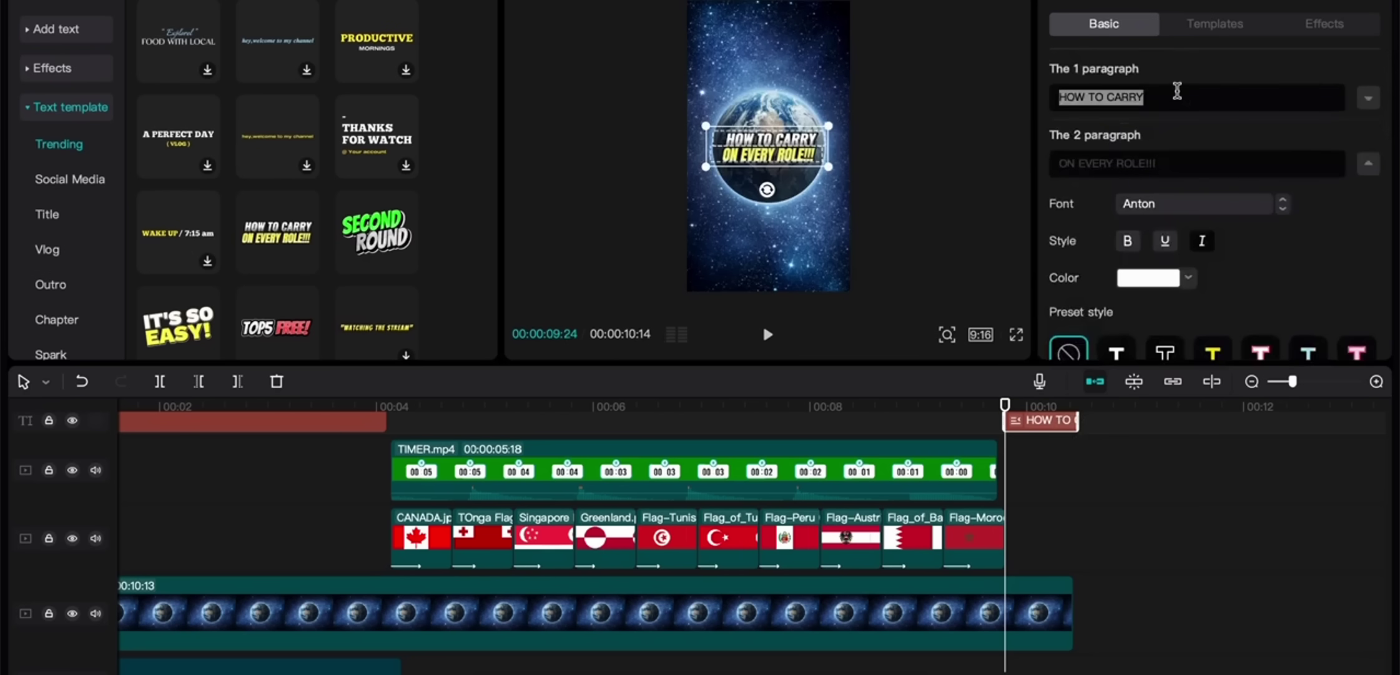
text(CHECK THE CO)
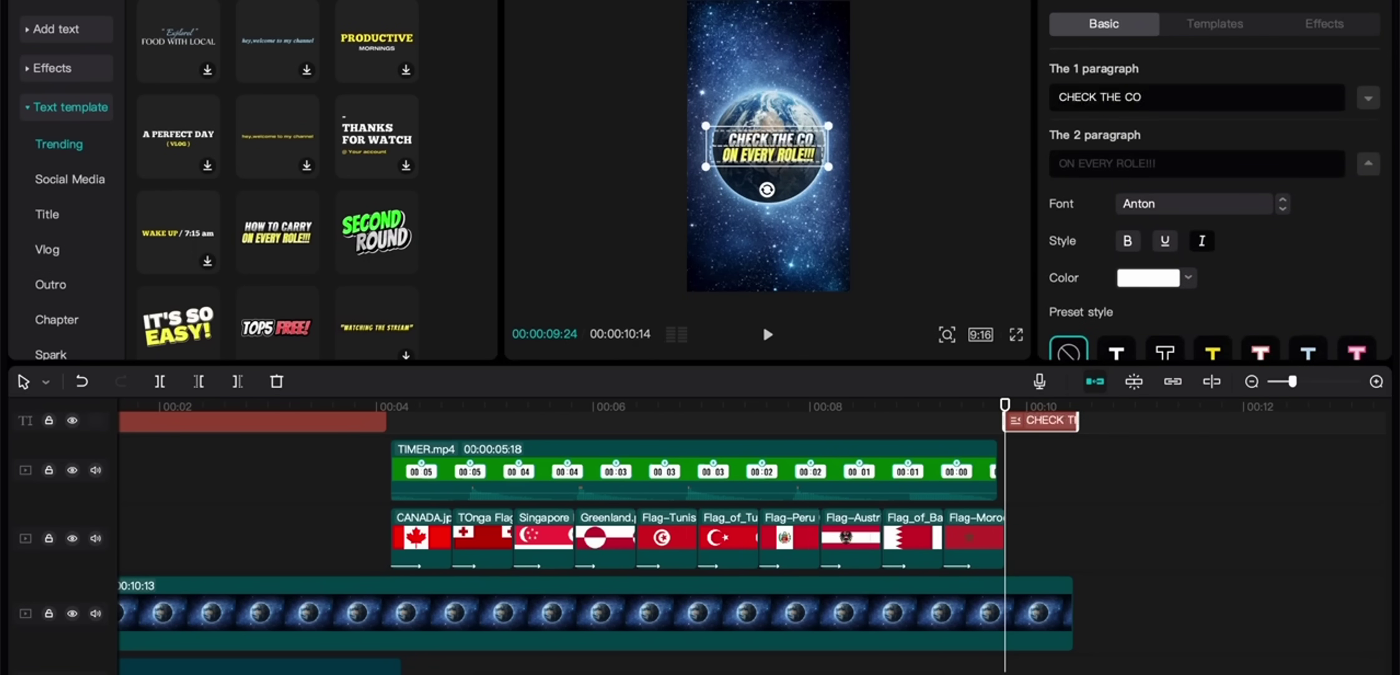
text(MMENTS)
Step: Replace the second line of the closing text template with "FOR THE RIGHT ANSWERS"
scroll(1191, 223, down, 3)
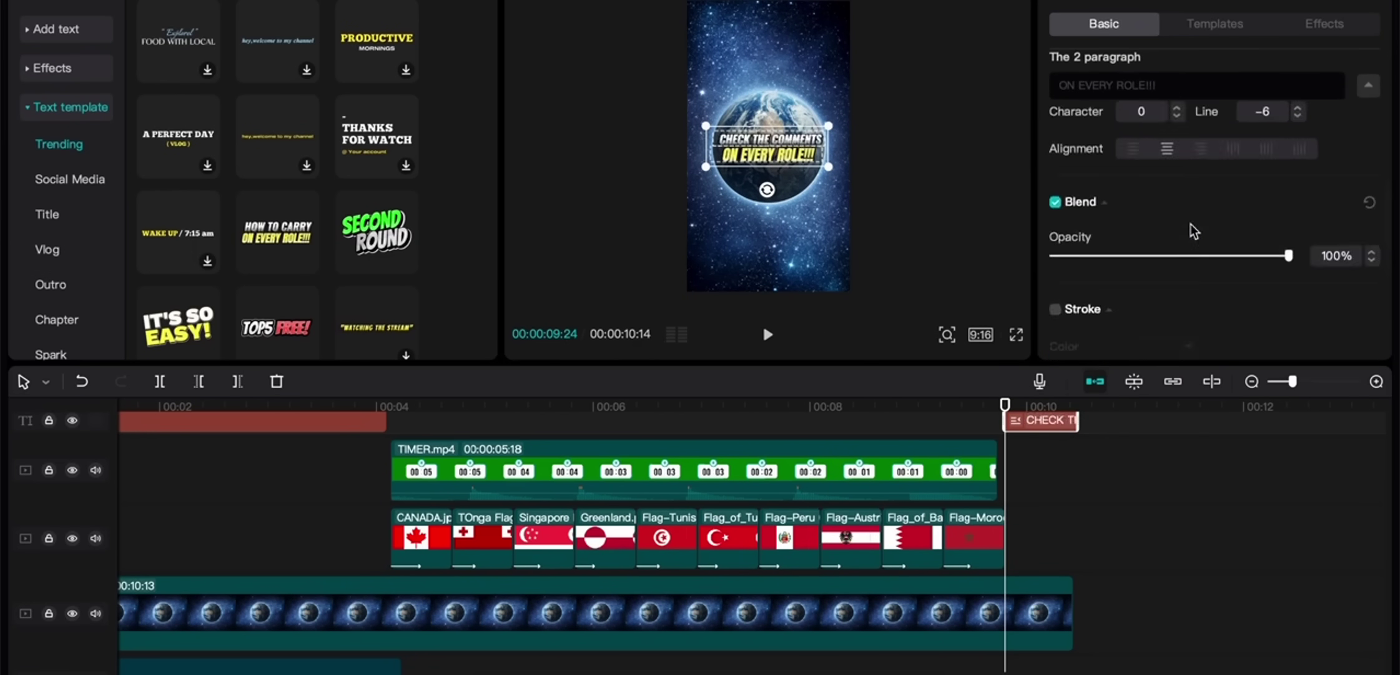
scroll(1190, 223, down, 5)
scroll(1162, 269, up, 2)
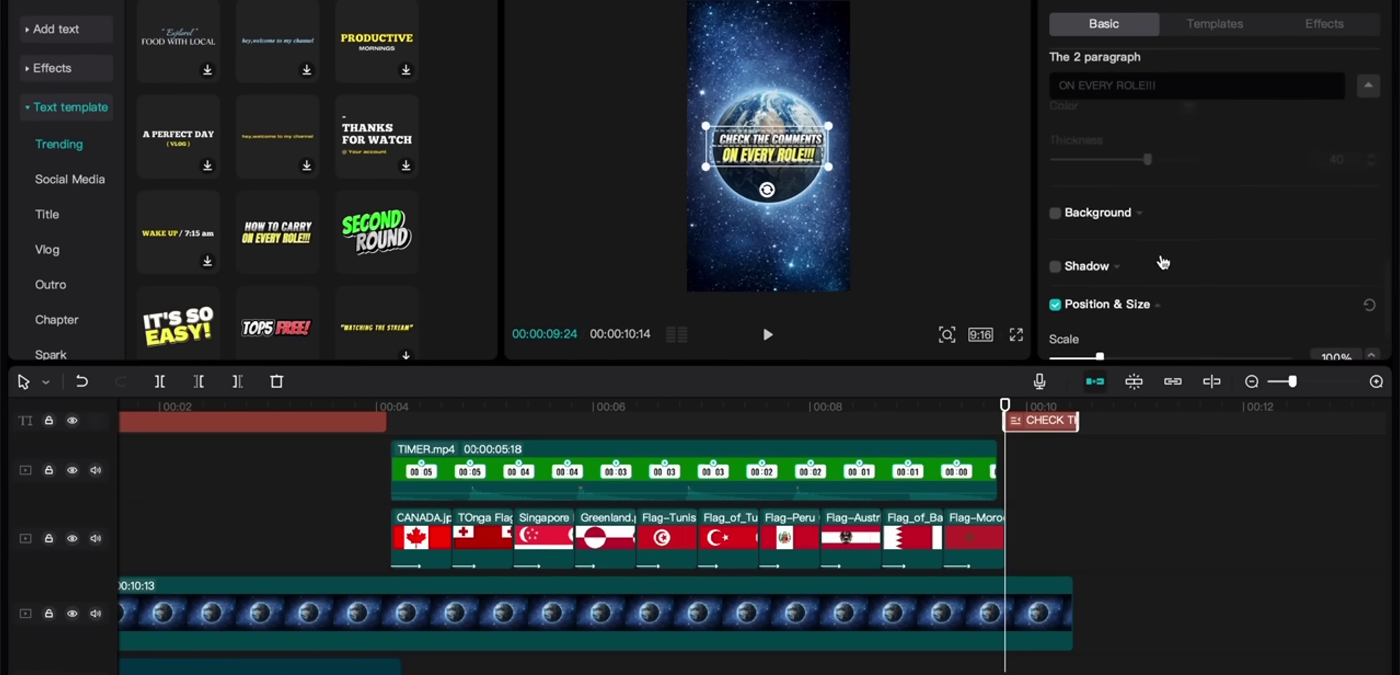
scroll(1163, 263, up, 6)
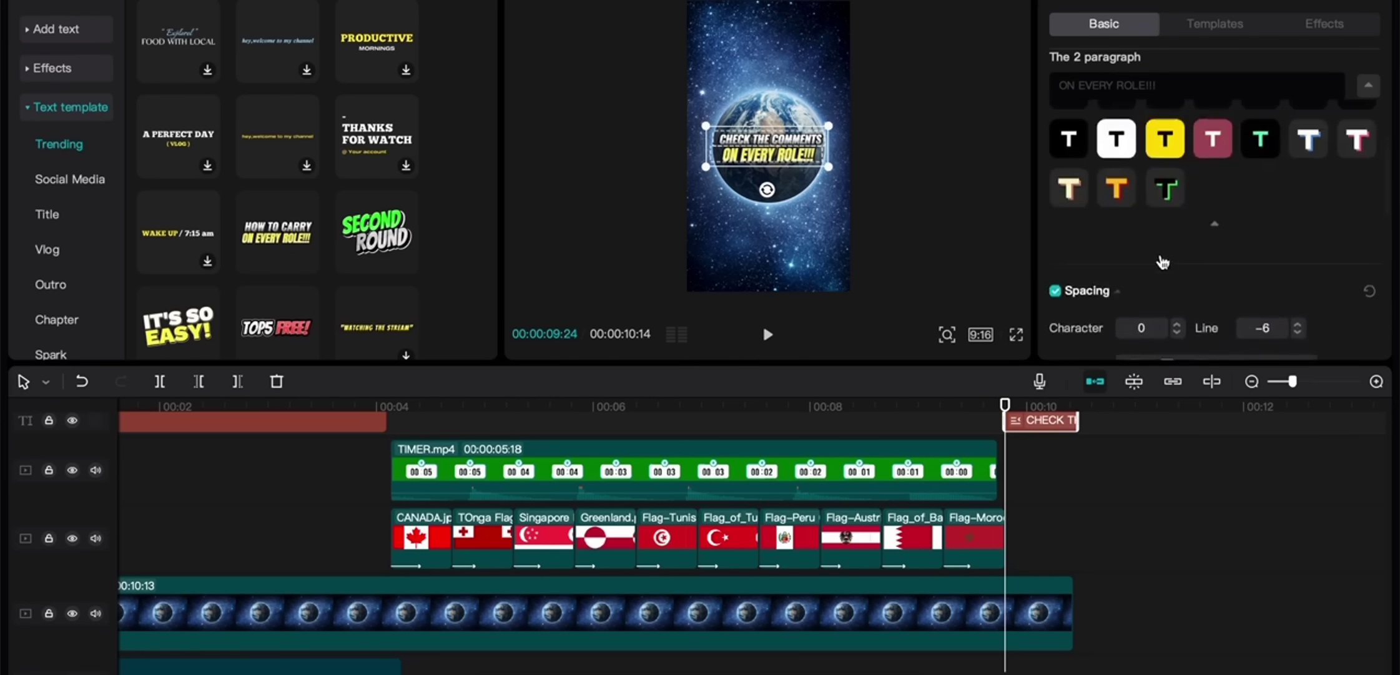
scroll(1163, 262, up, 2)
click(1367, 161)
click(1237, 162)
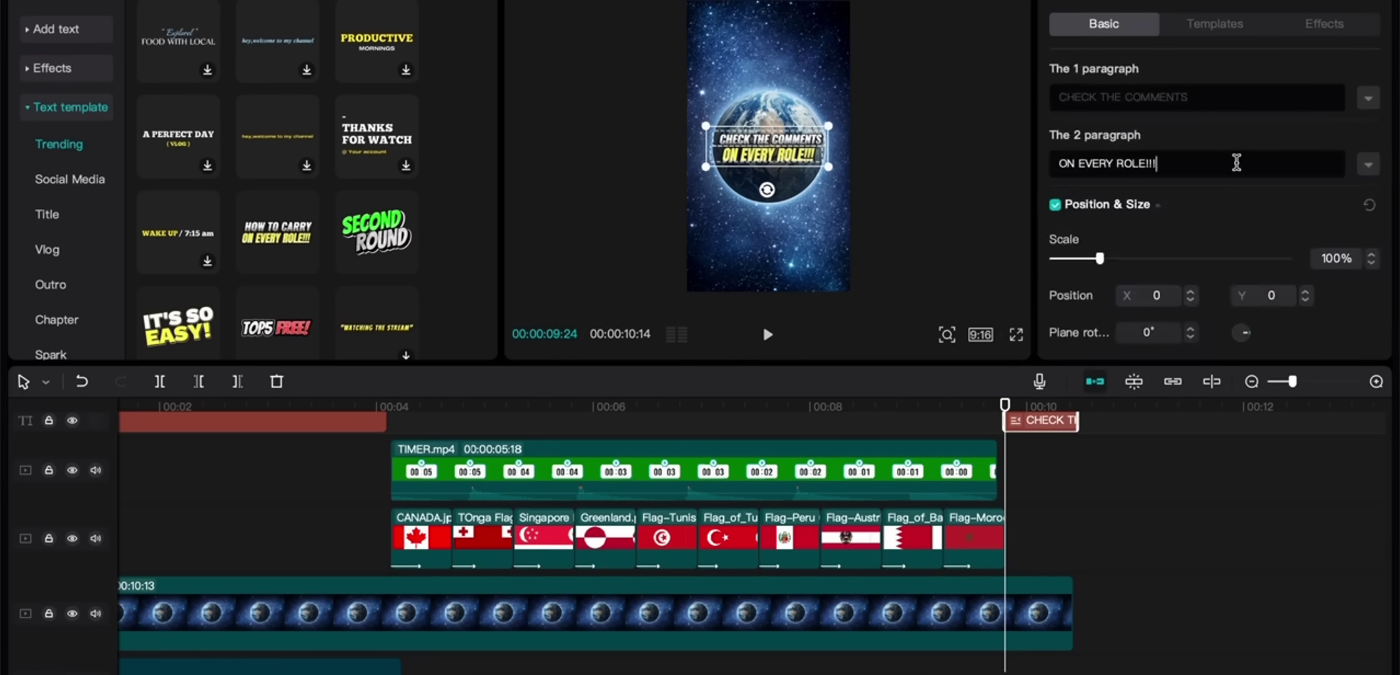
key(ctrl+a)
text(FOR )
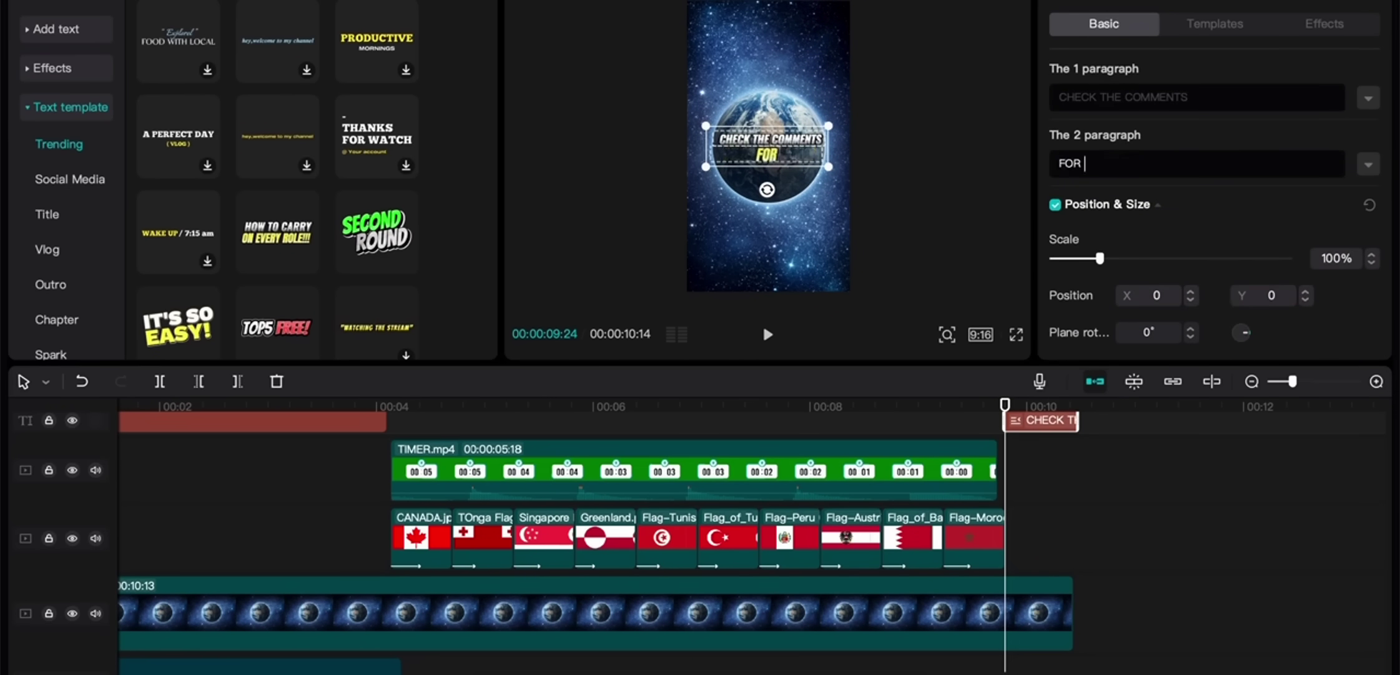
text(THE)
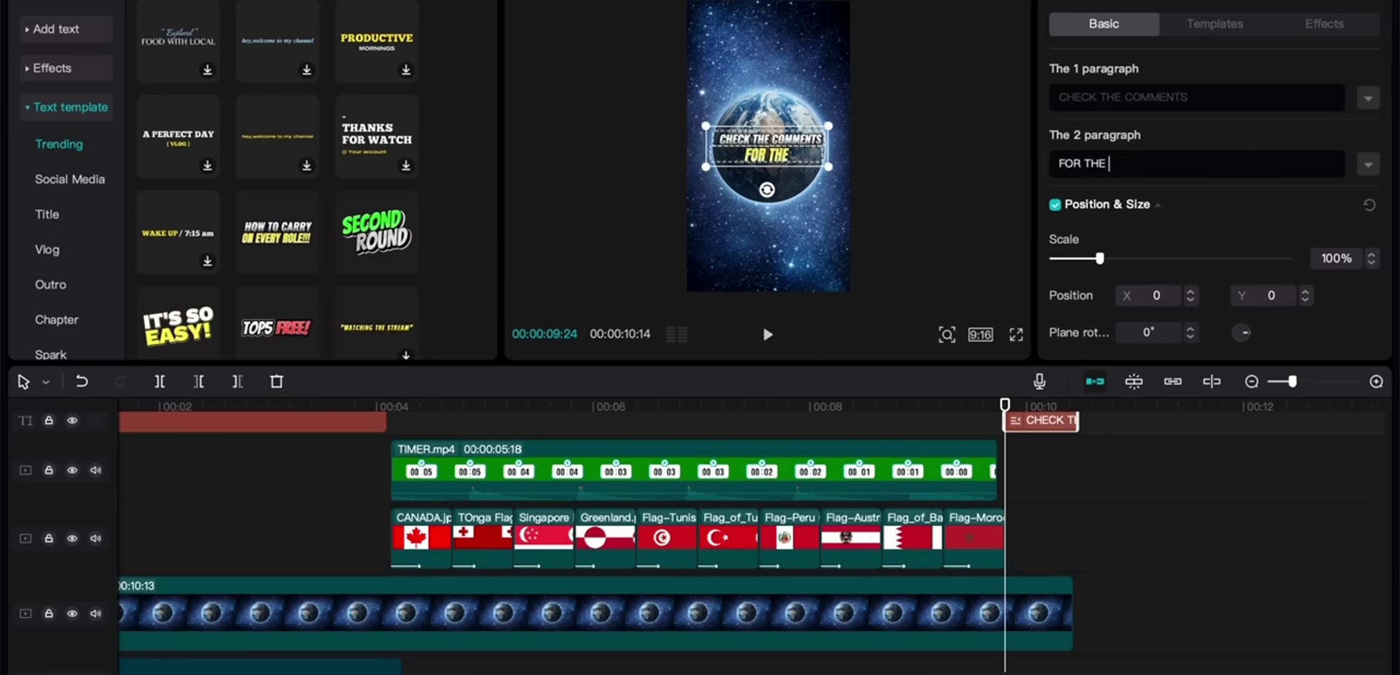
text( RIGHT AN)
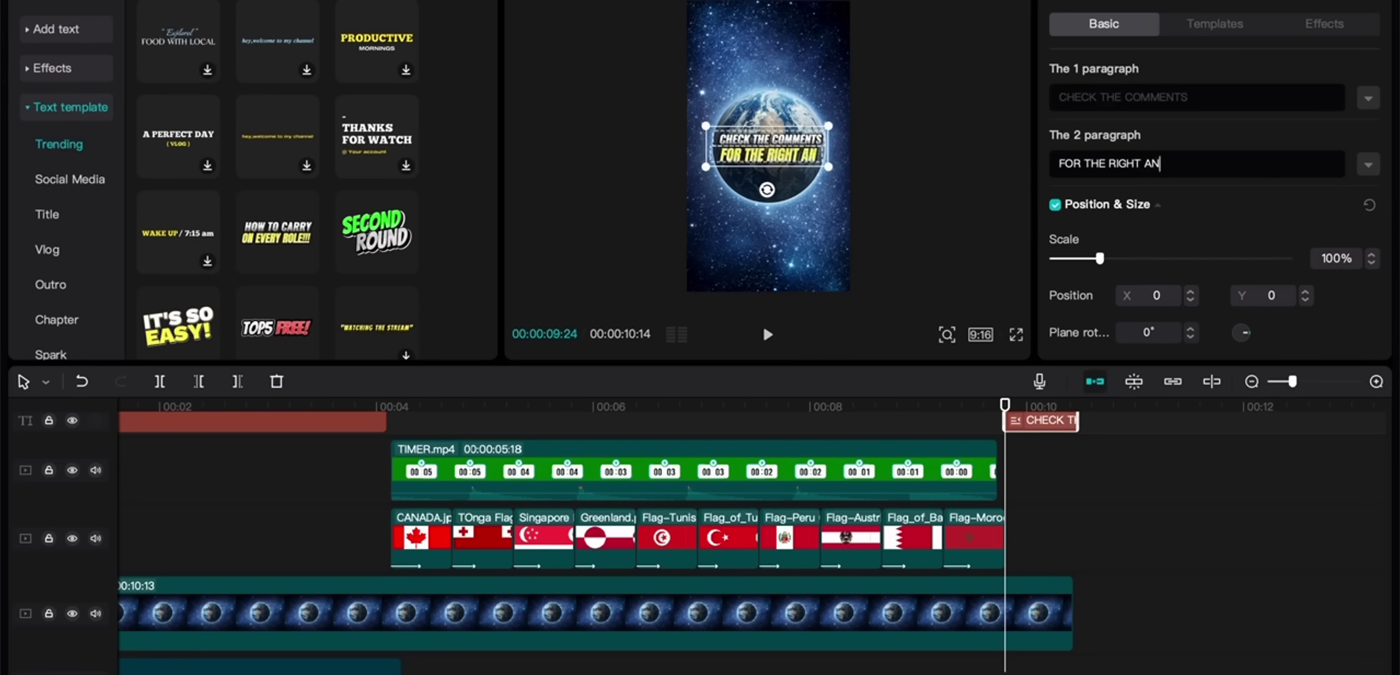
text(SWERS)
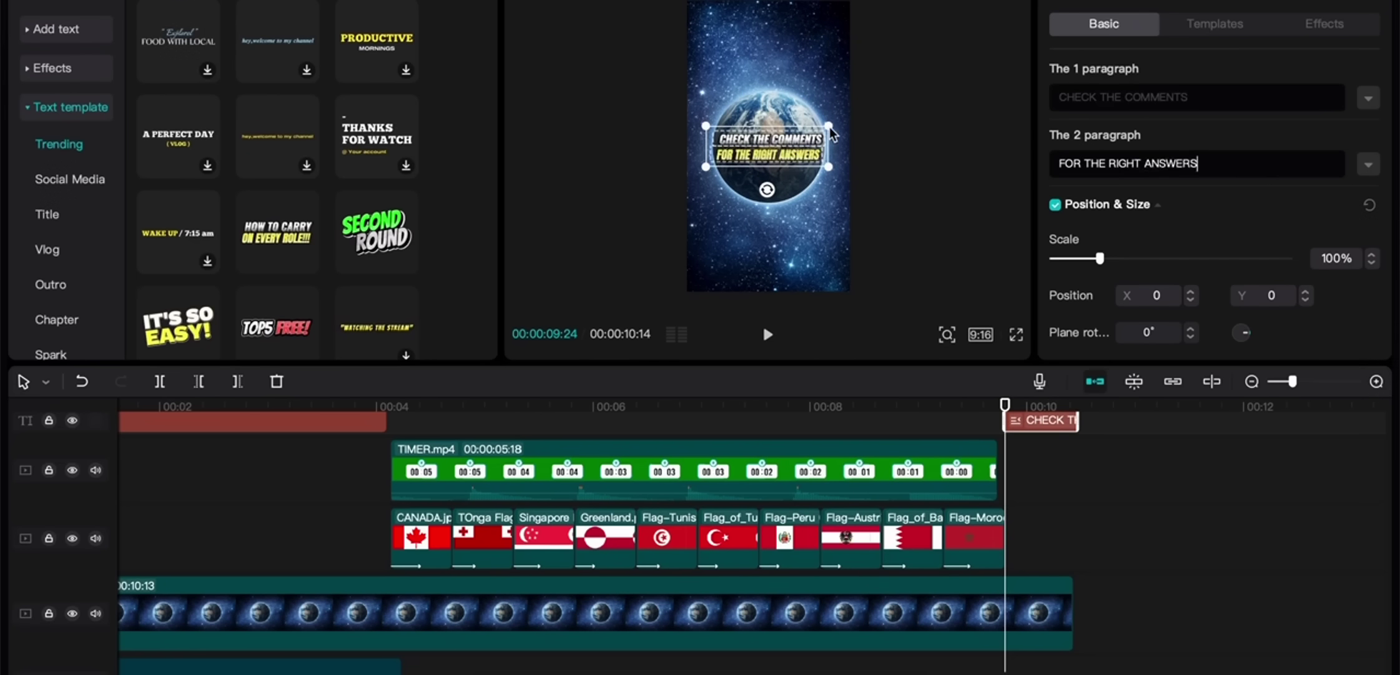
Step: Scale the closing title to 133% and give "FOR THE RIGHT ANSWERS" the preset style with black letters on yellow
click(848, 114)
drag(848, 114, 842, 119)
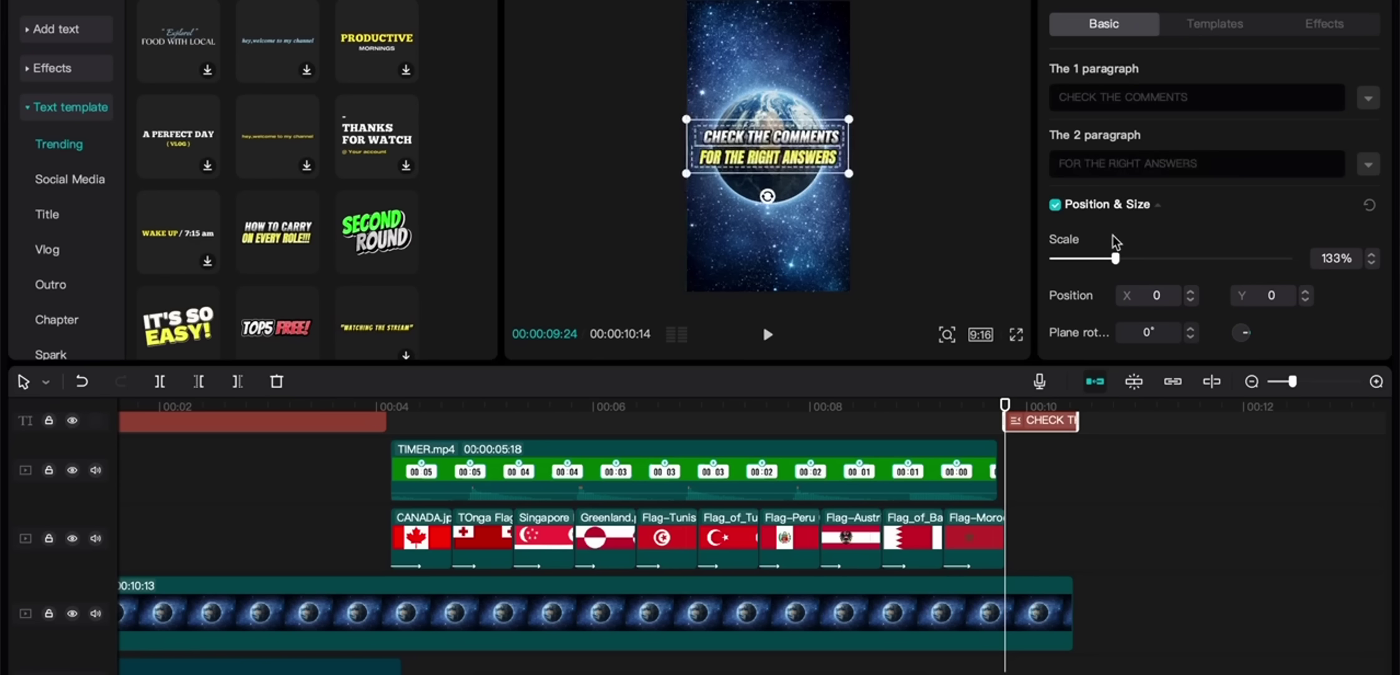
click(1367, 164)
scroll(1286, 305, down, 5)
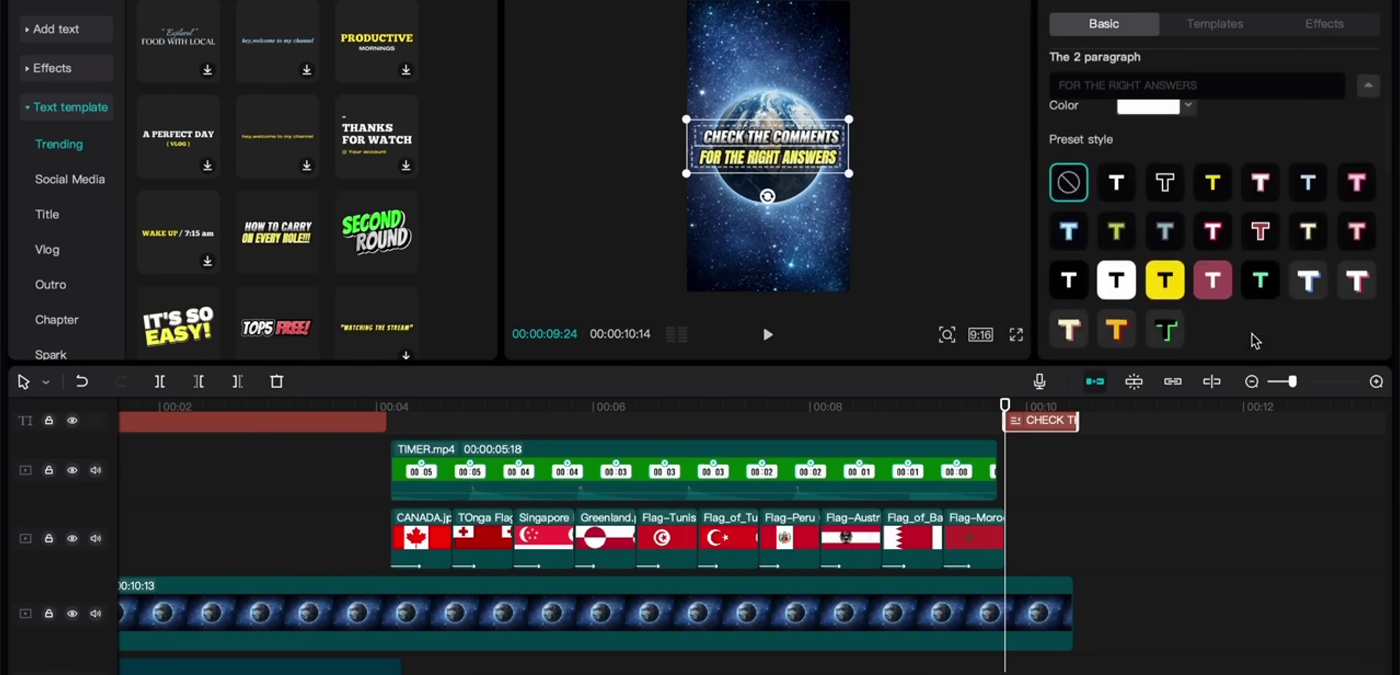
click(1166, 281)
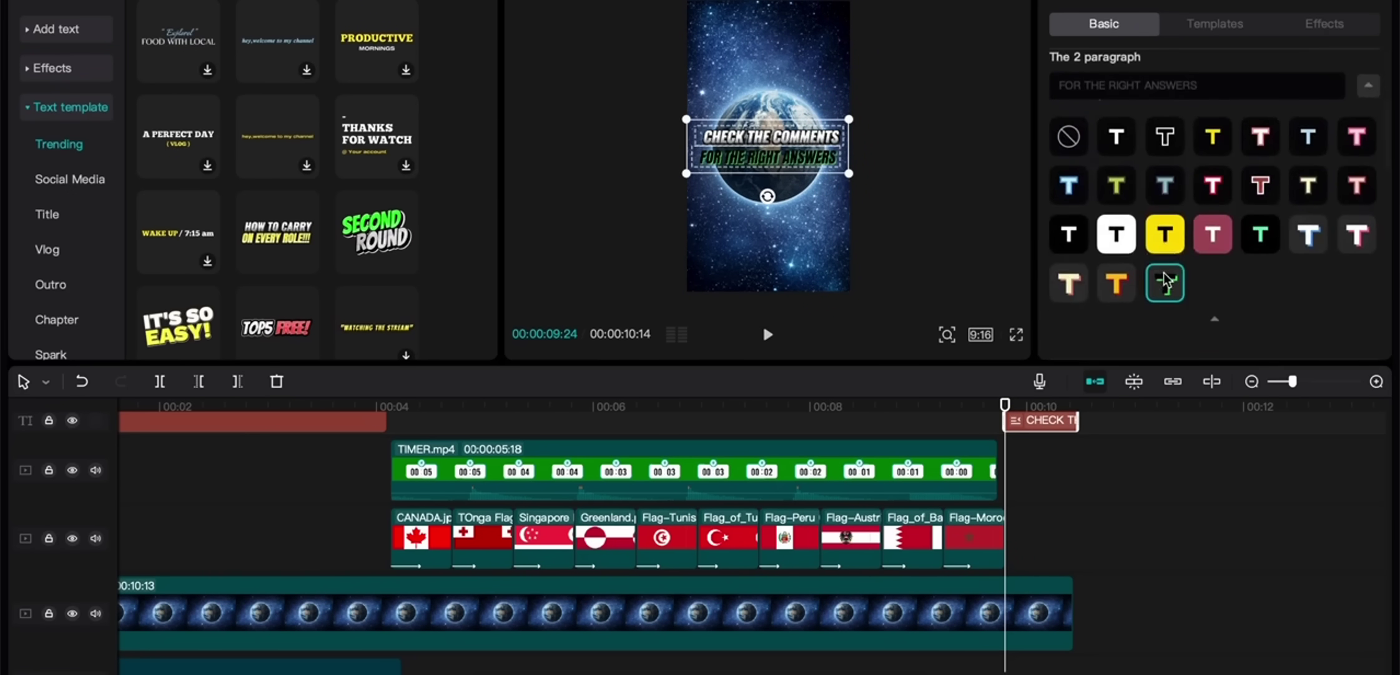
click(1174, 234)
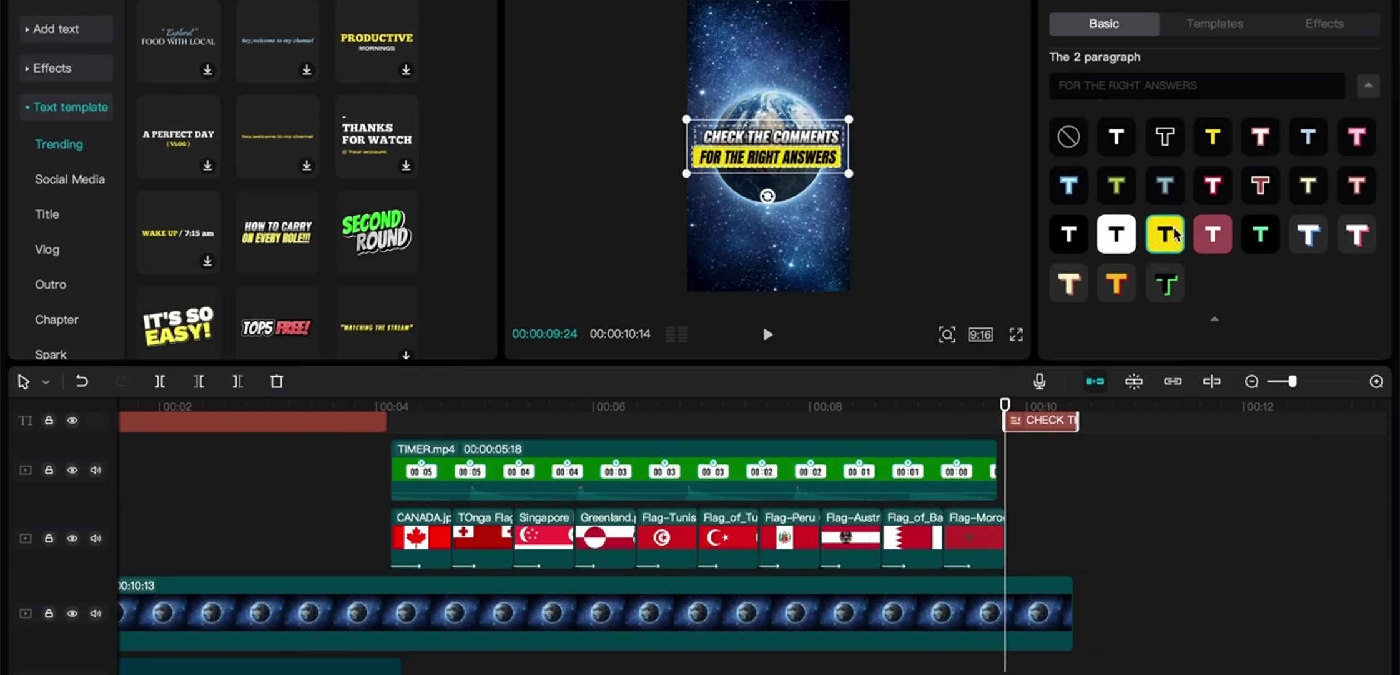
Step: Give the "CHECK THE COMMENTS" line of the closing title the preset style with black letters on white, and play the ending
scroll(1178, 217, up, 5)
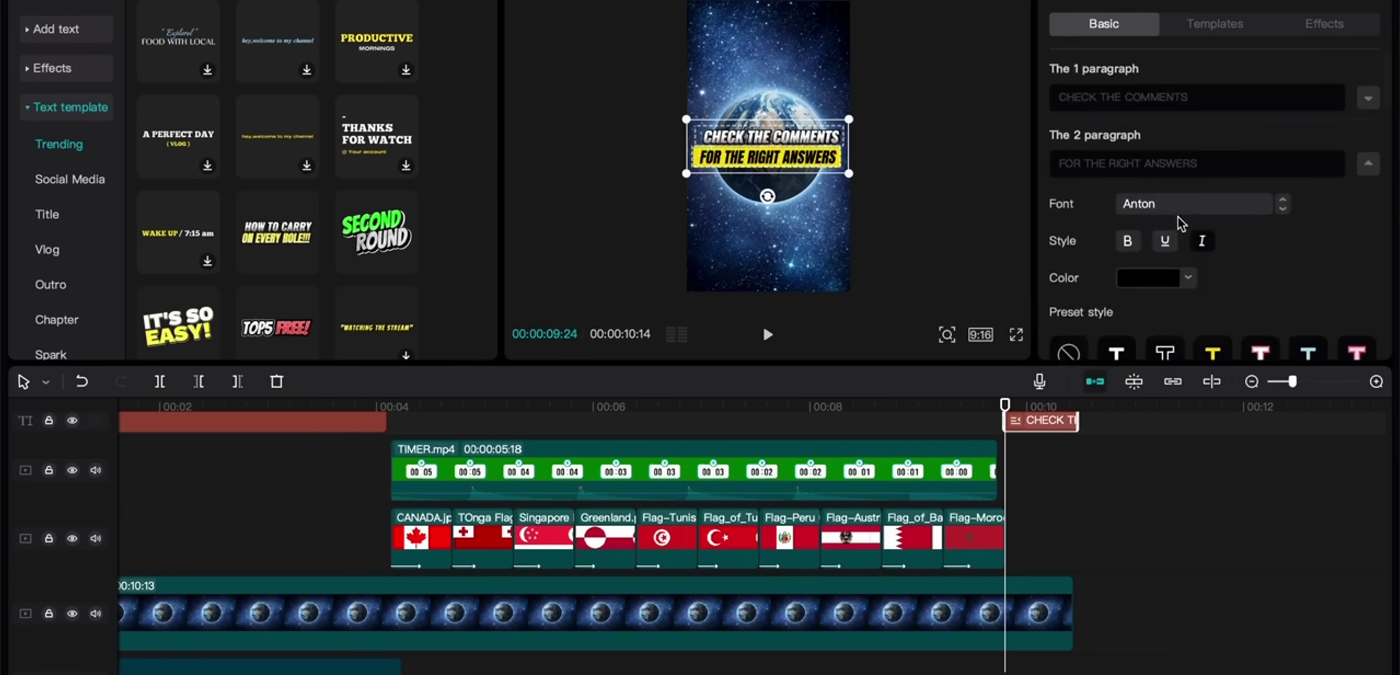
click(1366, 87)
scroll(1221, 228, down, 2)
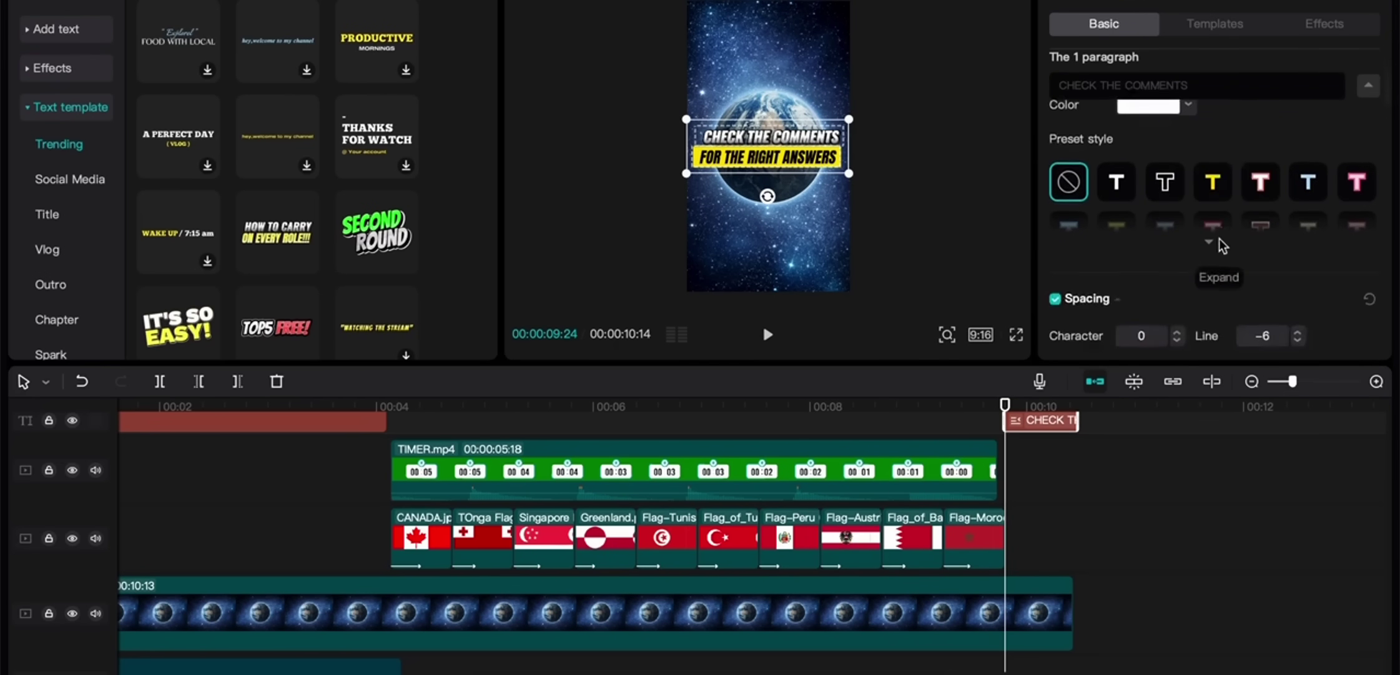
click(1218, 241)
click(1209, 280)
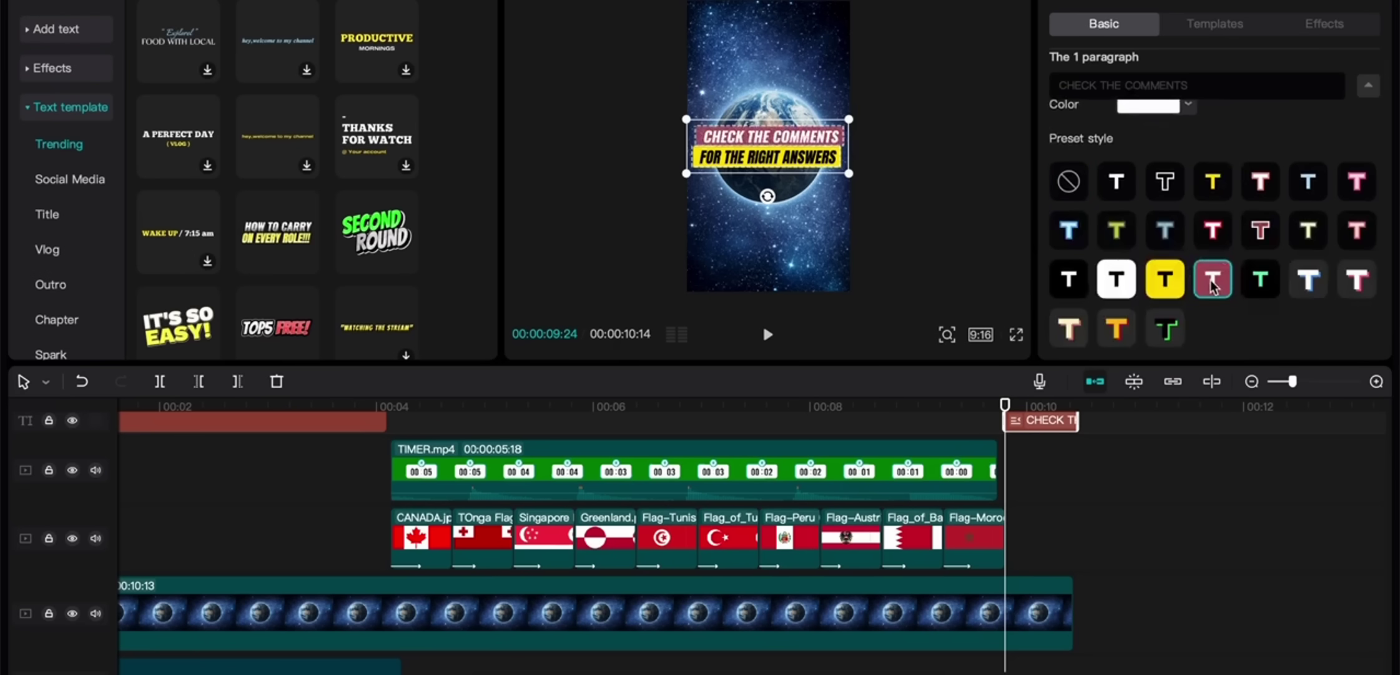
click(1118, 284)
click(929, 189)
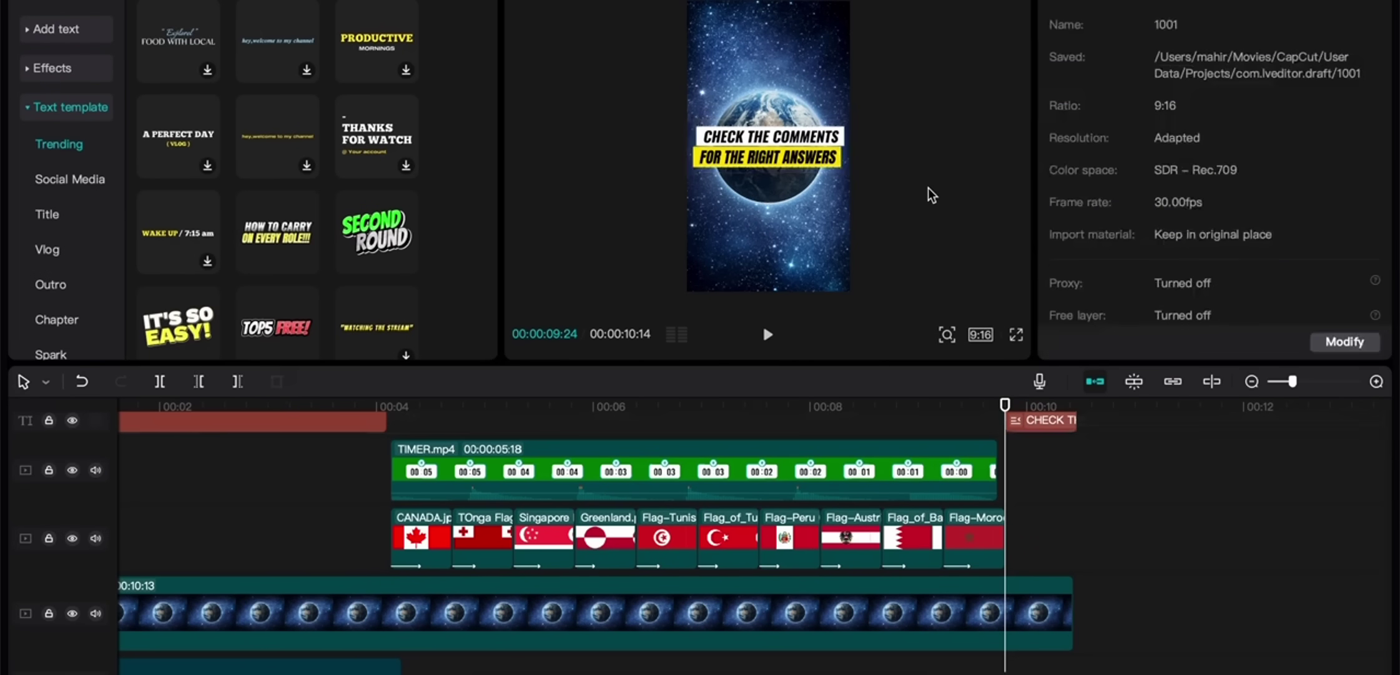
key(space)
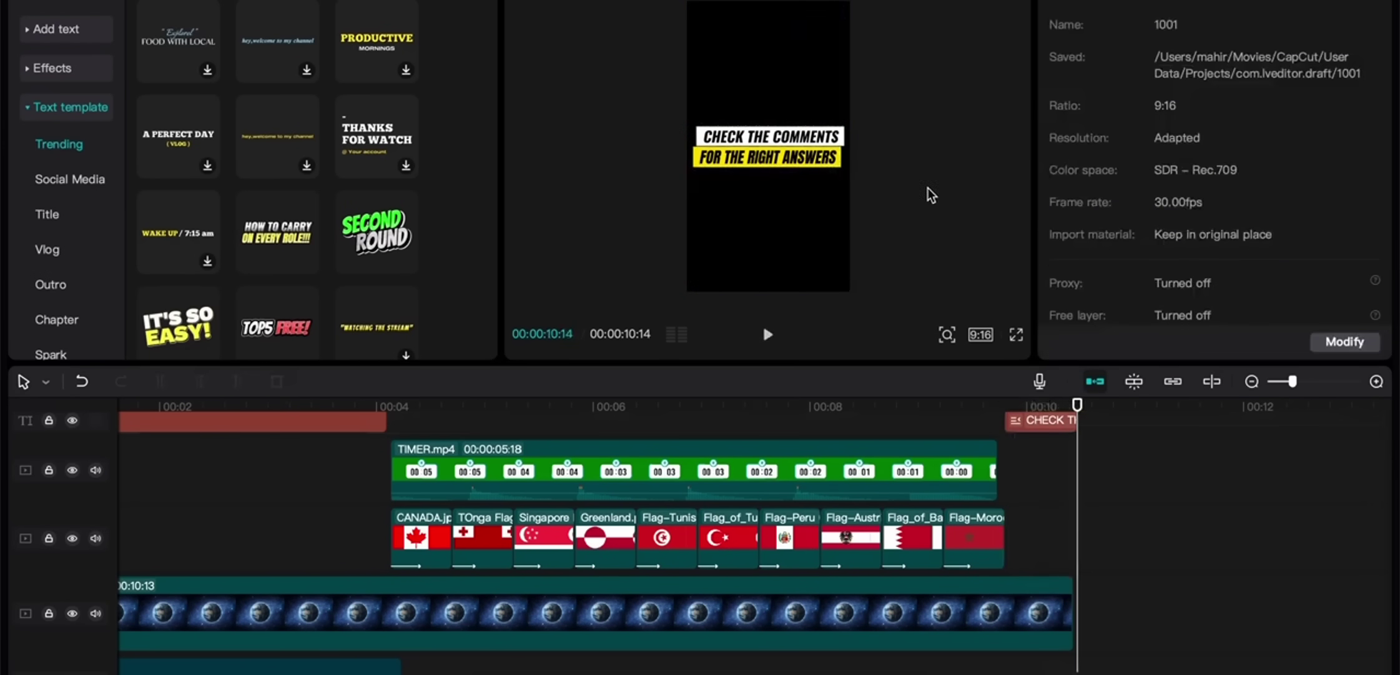
Step: Trim the end of the closing title so it finishes exactly level with the background clip
scroll(1053, 461, up, 1)
click(1052, 459)
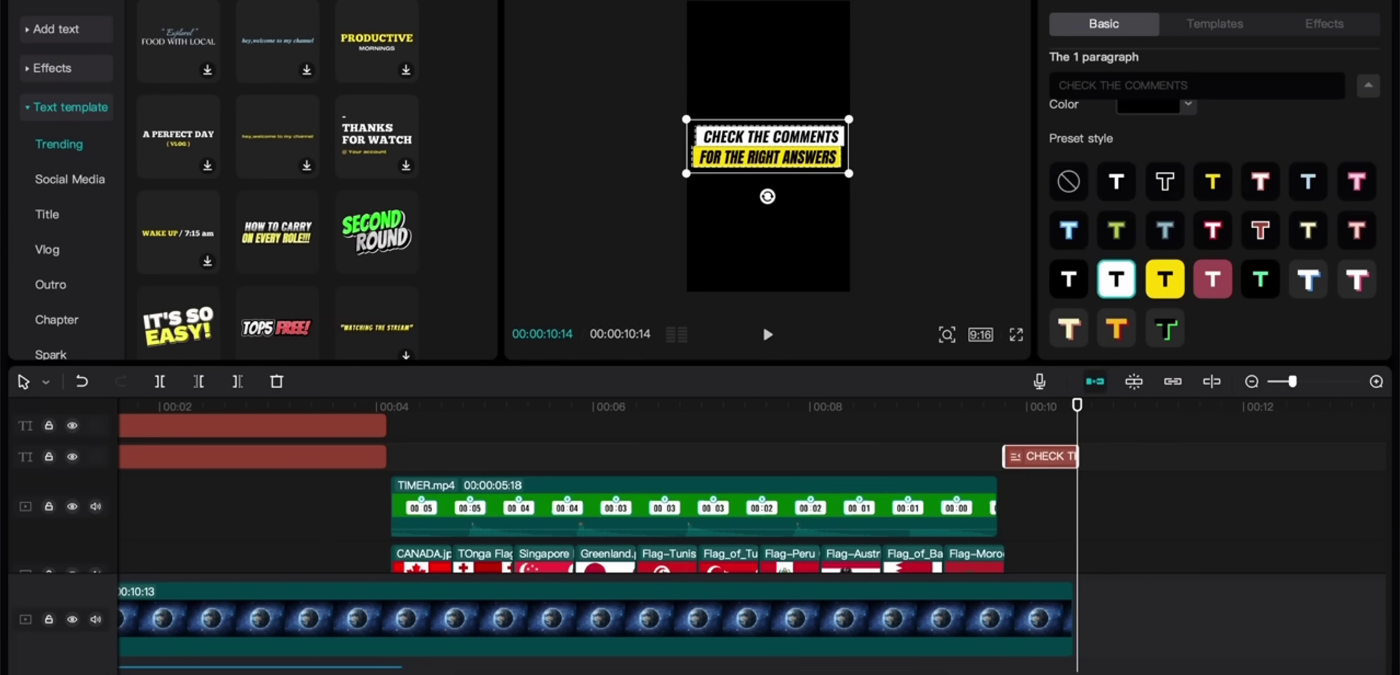
click(1118, 3)
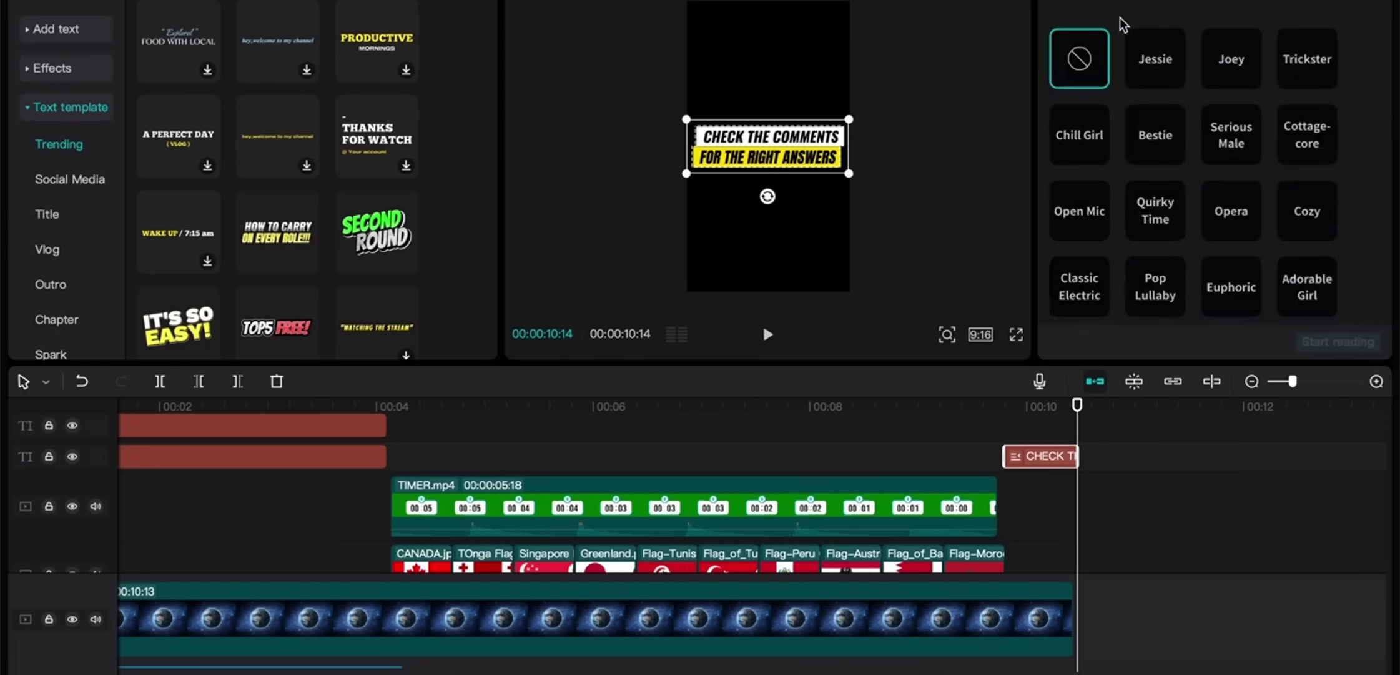
key(space)
scroll(1037, 587, up, 5)
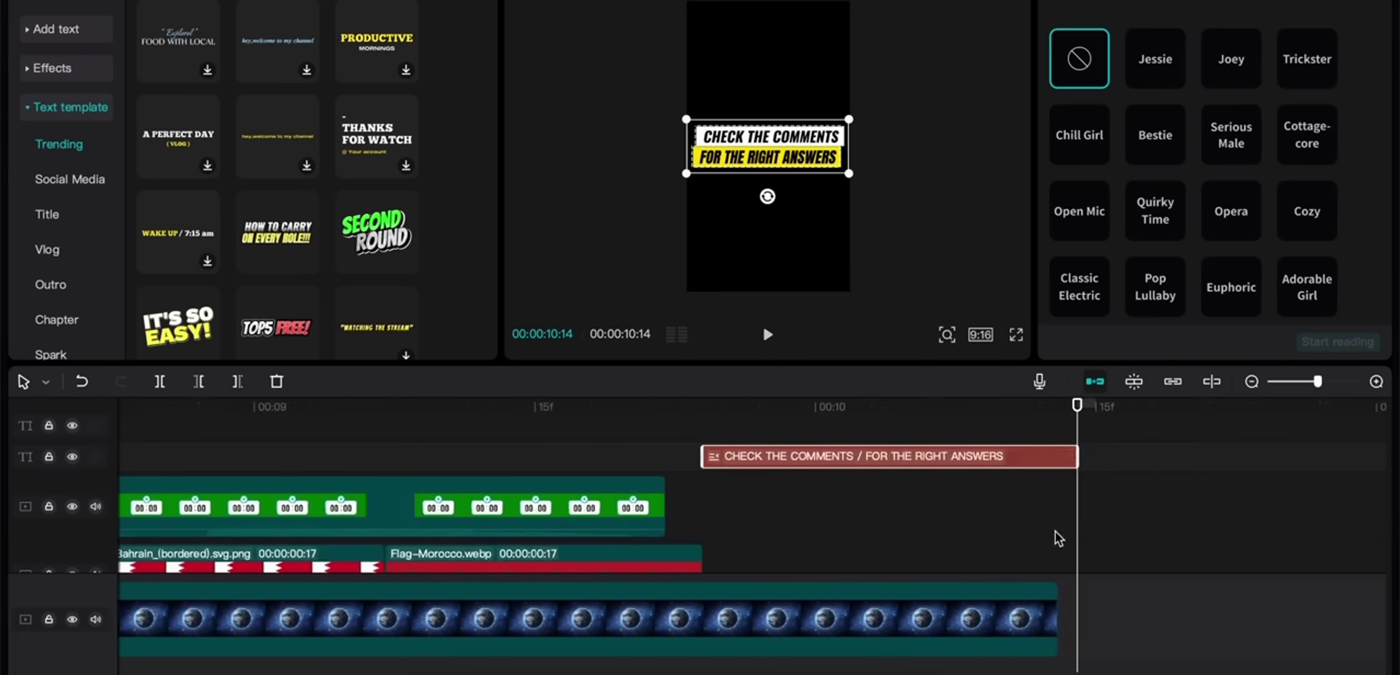
scroll(1058, 534, up, 2)
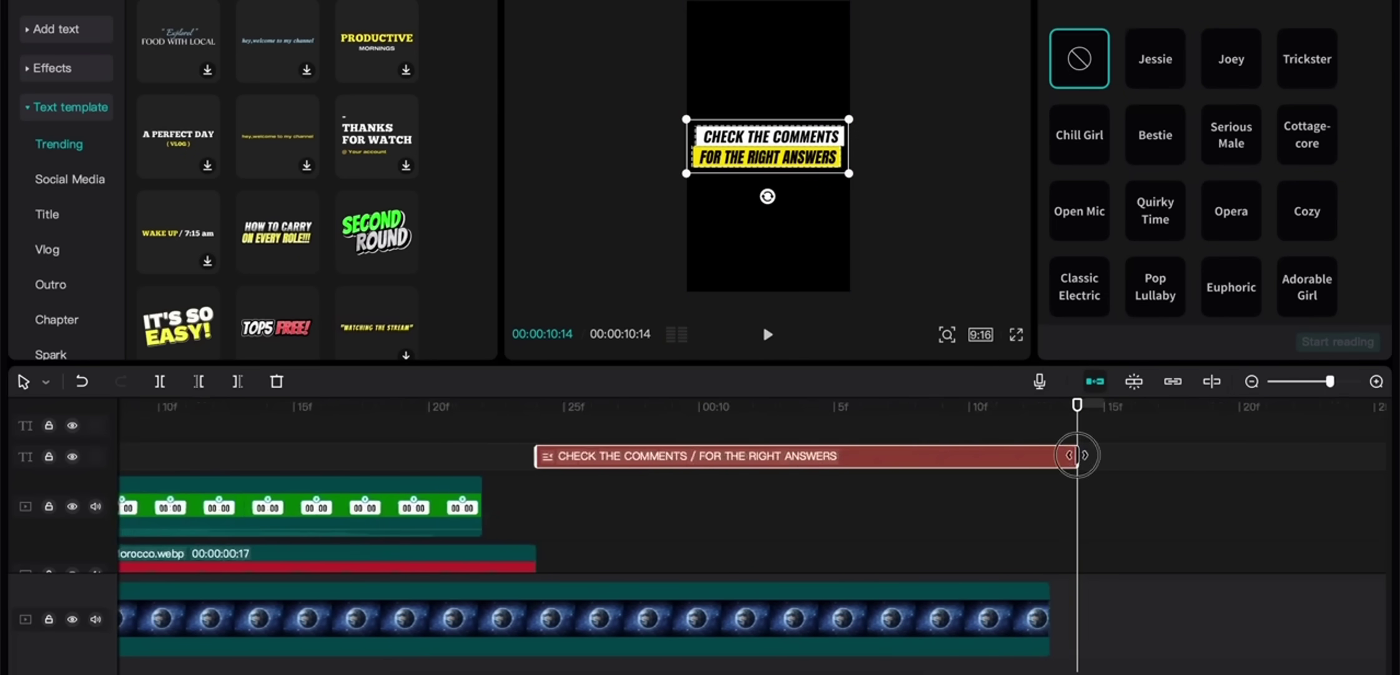
drag(1076, 455, 1037, 465)
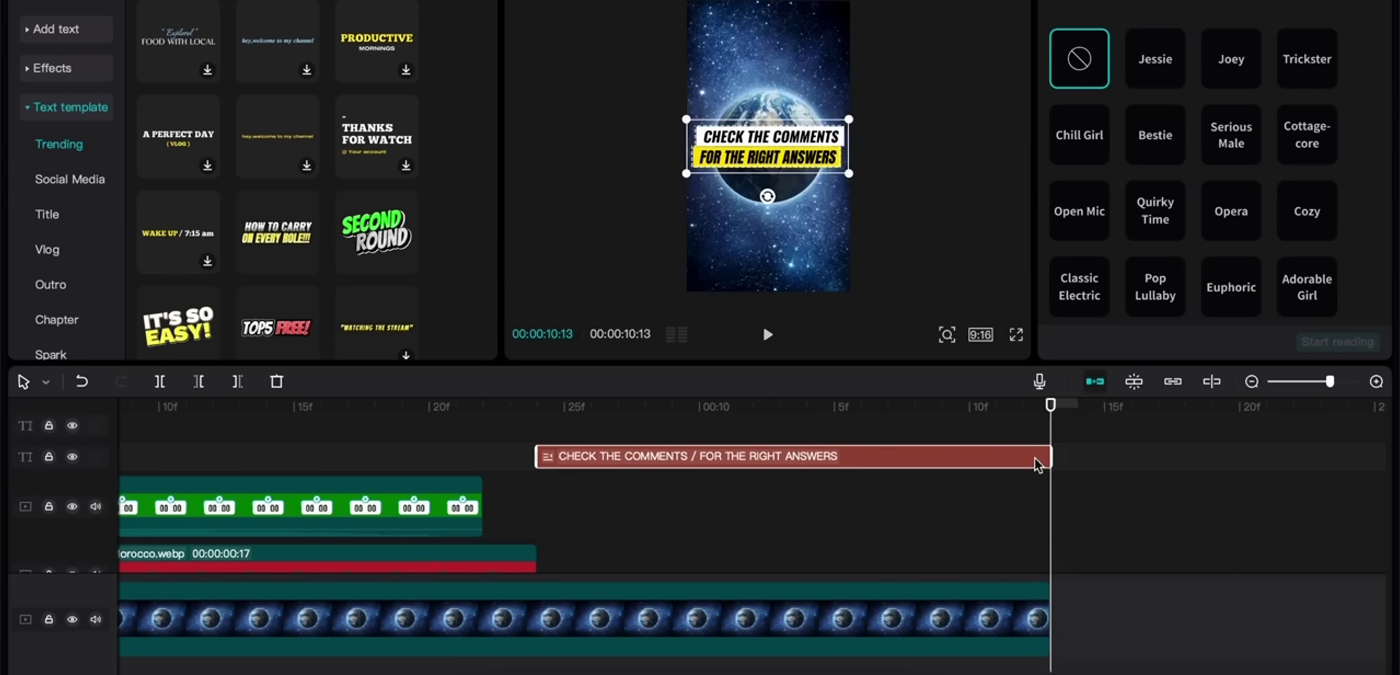
key(super+space)
click(1090, 577)
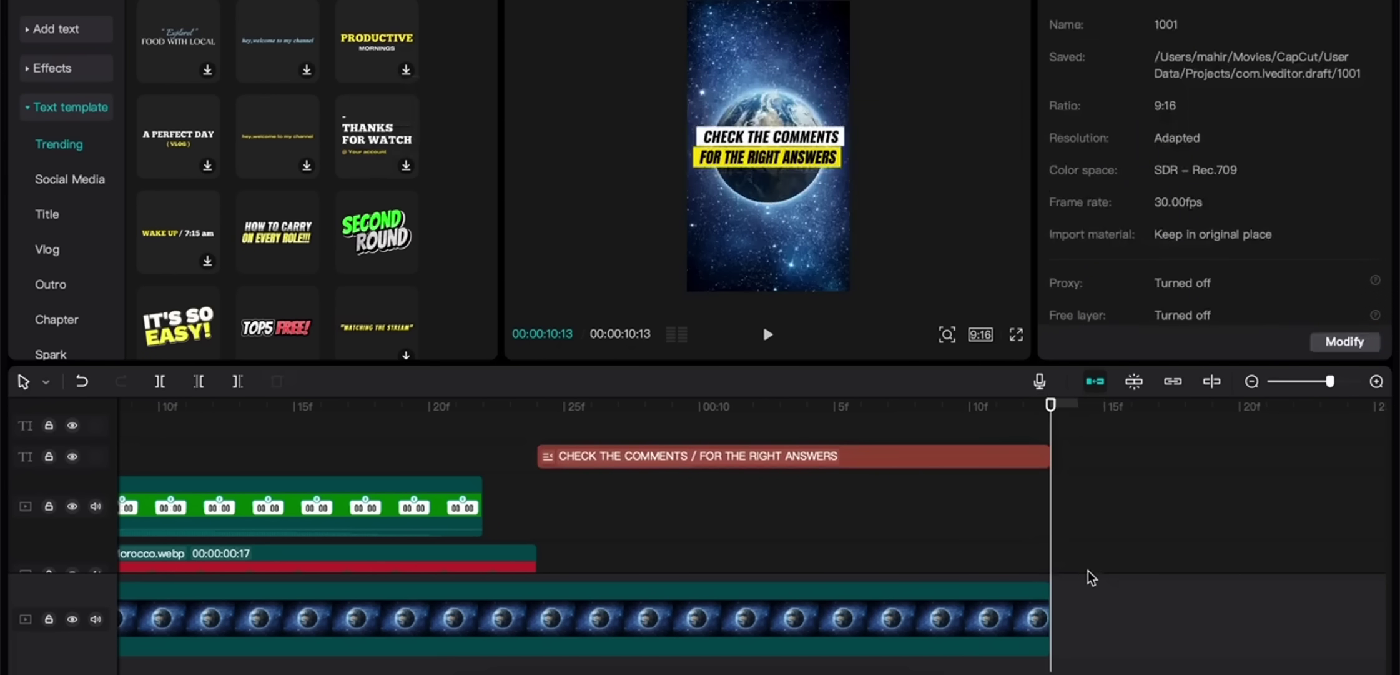
Step: Play the video's opening to review the title over the background
key(space)
scroll(793, 439, down, 3)
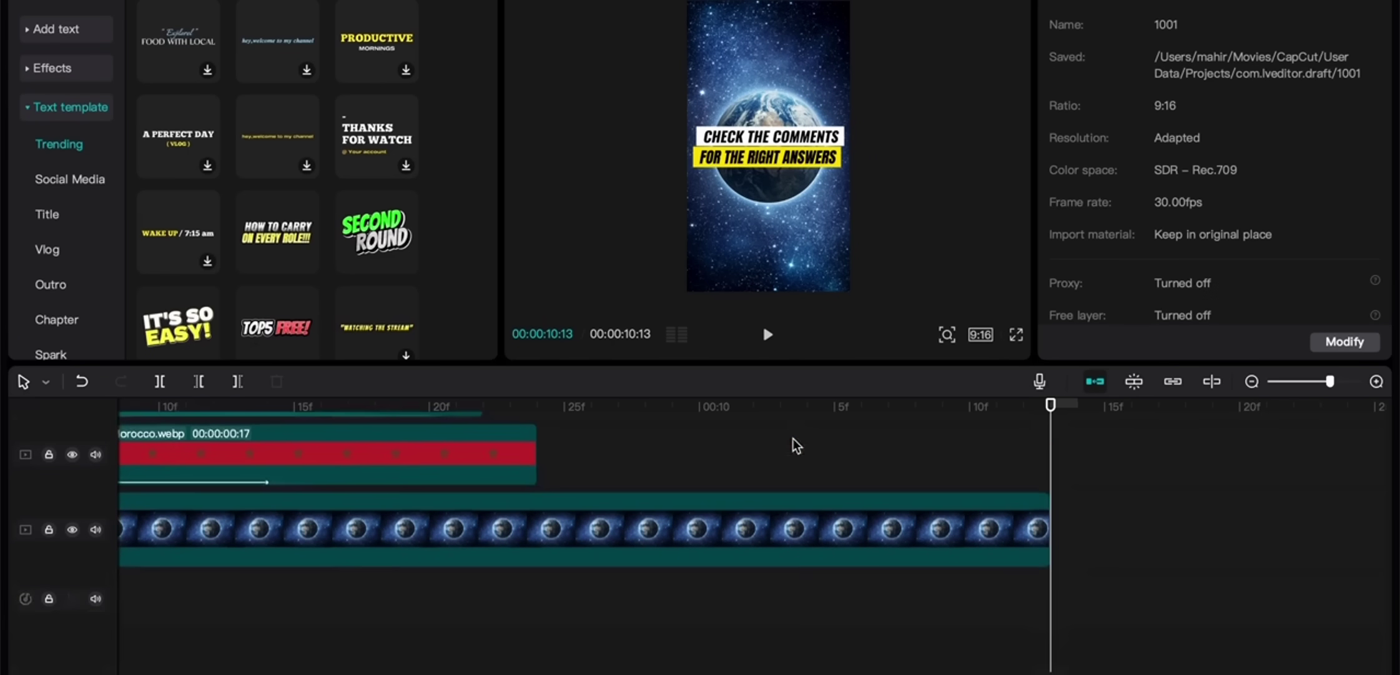
key(space)
key(space)
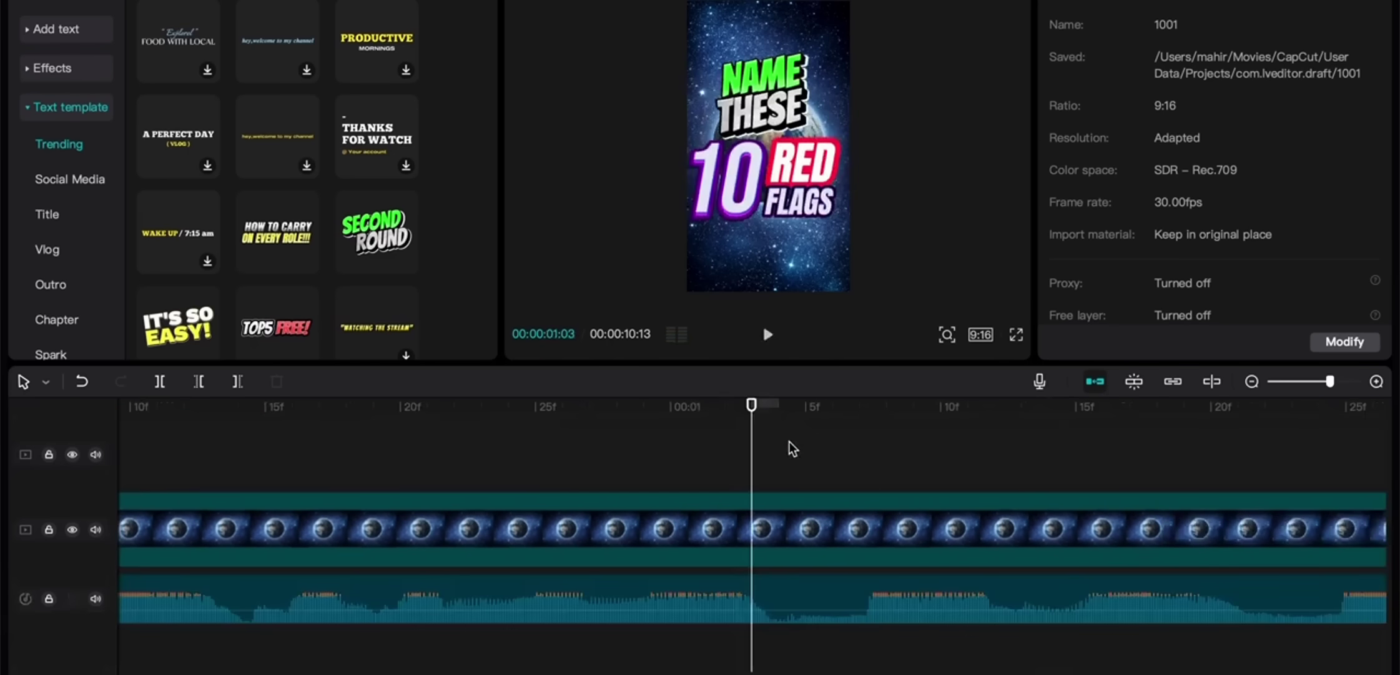
Step: Delete the "NAME / THESE" title from the opening, leaving the "10 RED FLAGS" title in place
scroll(567, 505, left, 5)
scroll(566, 505, down, 3)
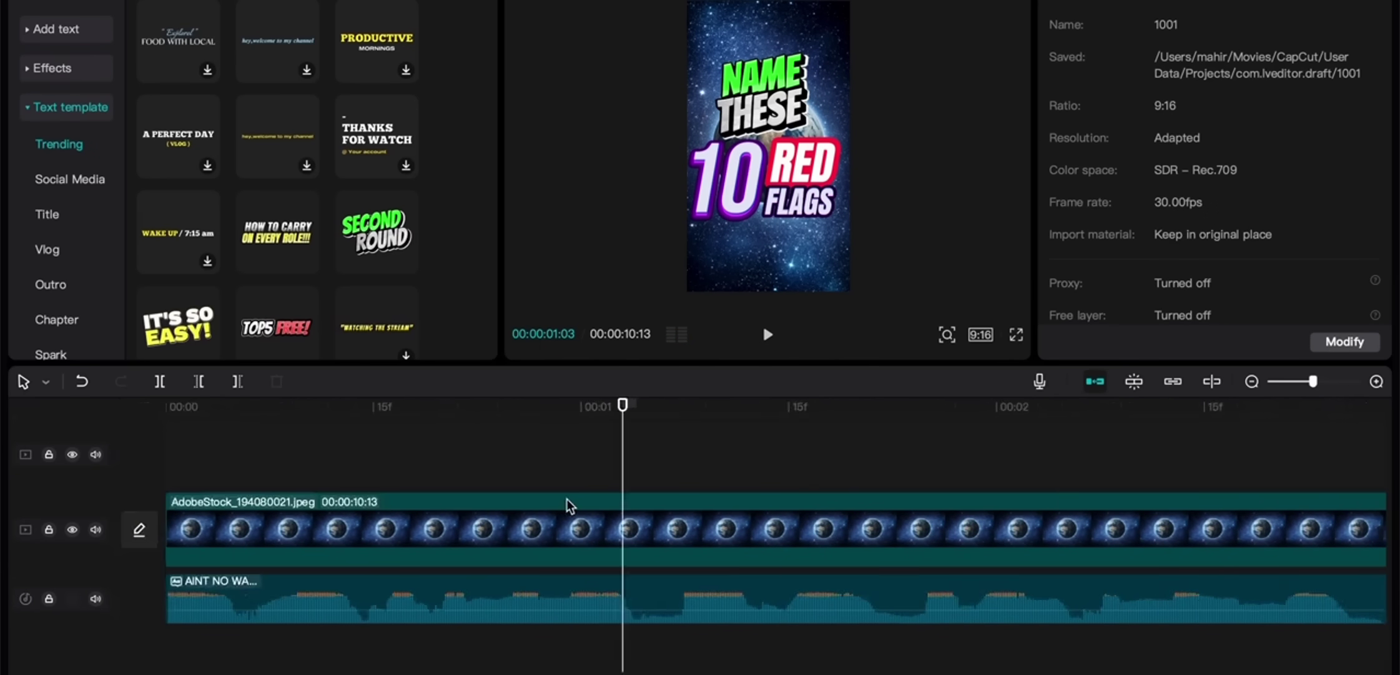
scroll(566, 505, up, 3)
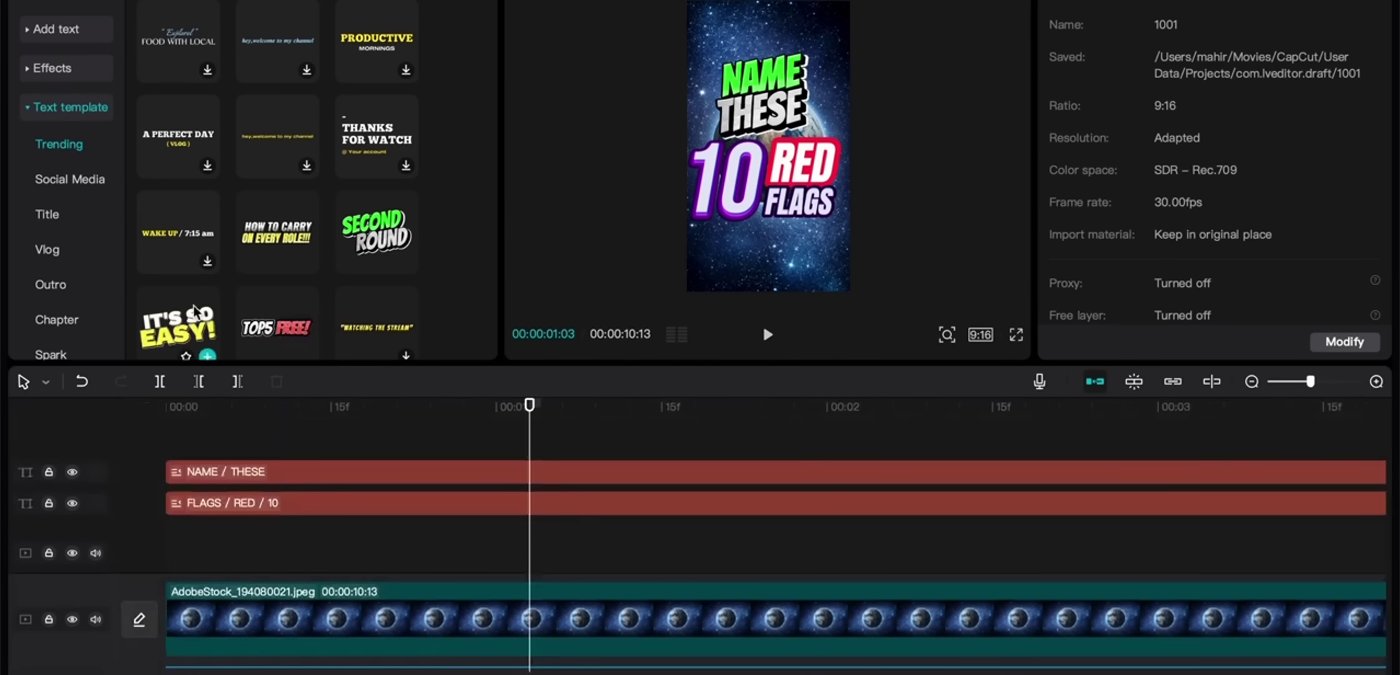
scroll(187, 312, down, 2)
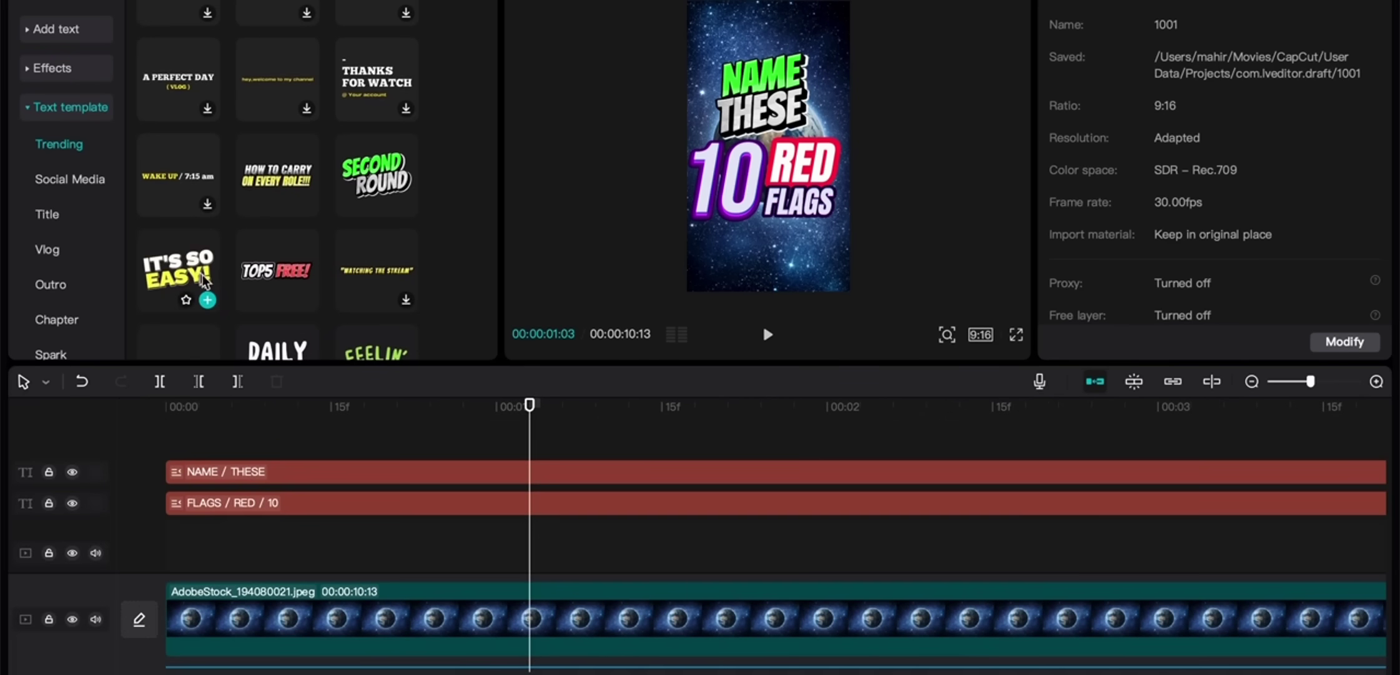
drag(529, 406, 4, 377)
click(265, 406)
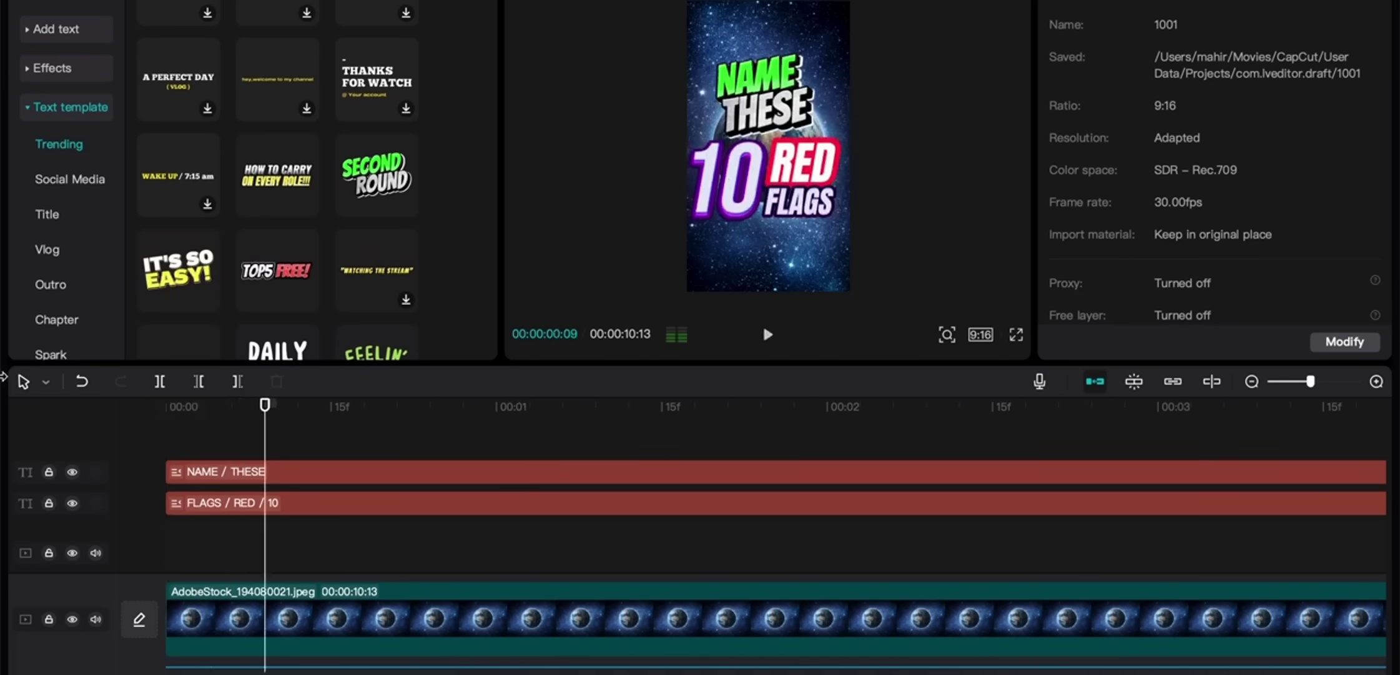
click(196, 471)
key(Delete)
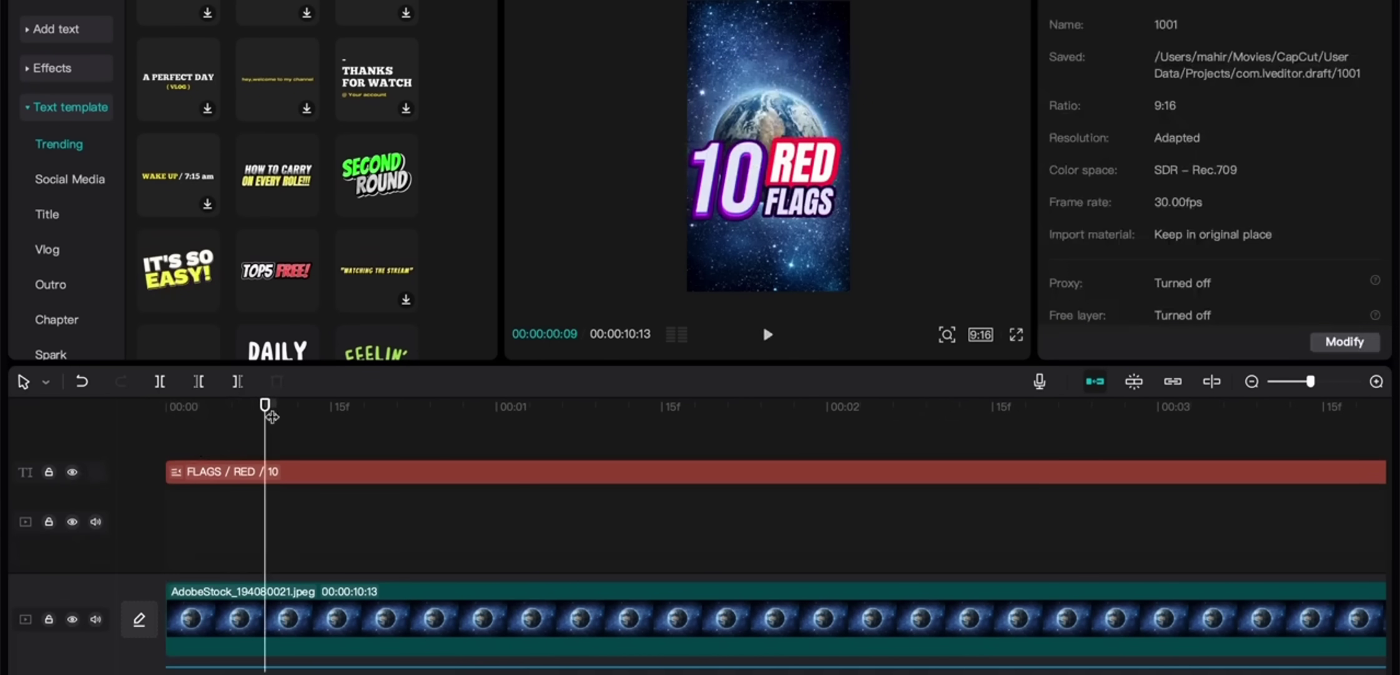
Step: Add the "IT'S SO EASY!" text template at the video's start, extend it to match the "10 RED FLAGS" title, and place it above
drag(265, 426, 7, 415)
scroll(297, 509, down, 5)
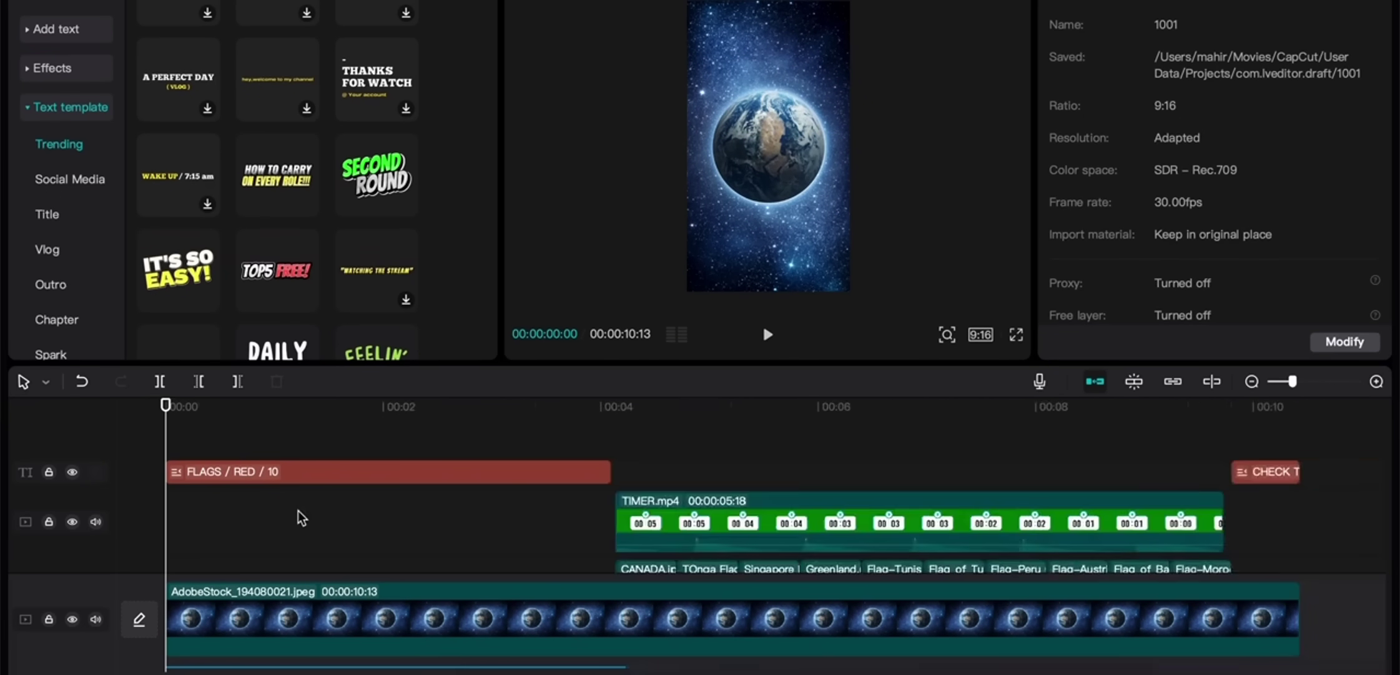
click(211, 302)
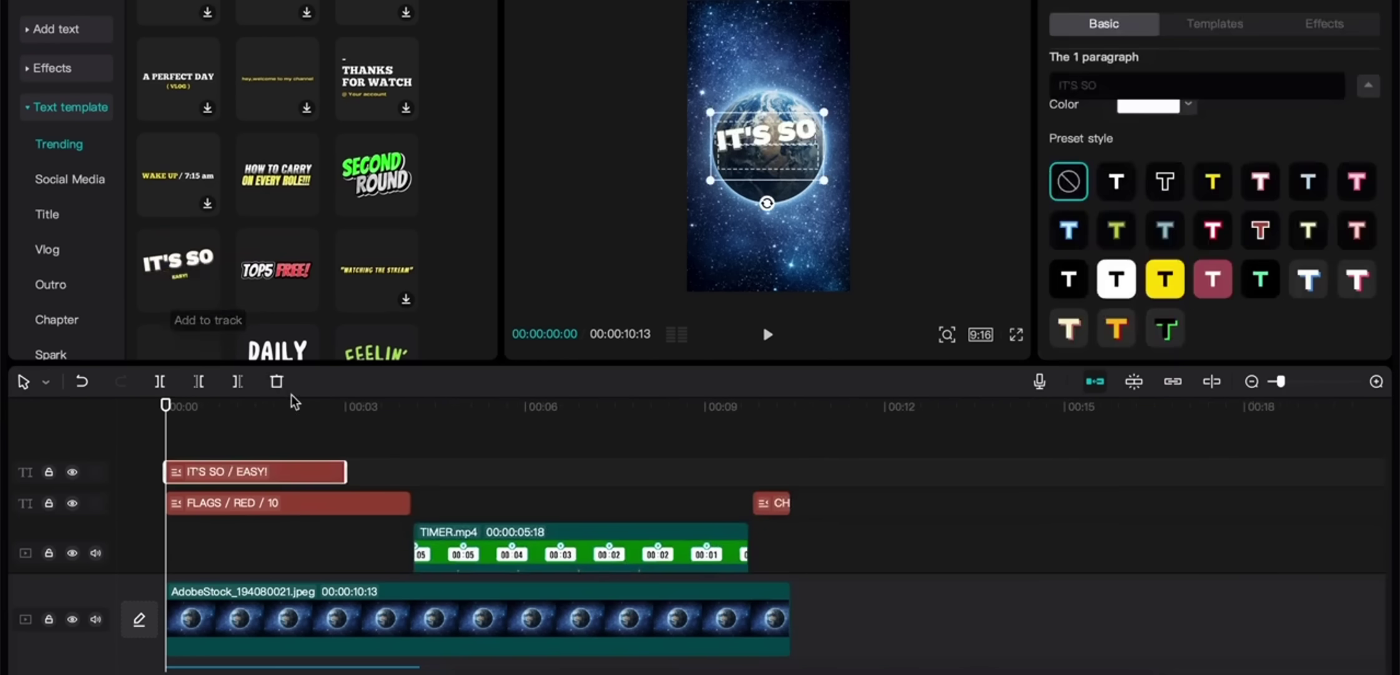
drag(342, 472, 406, 467)
drag(763, 179, 761, 123)
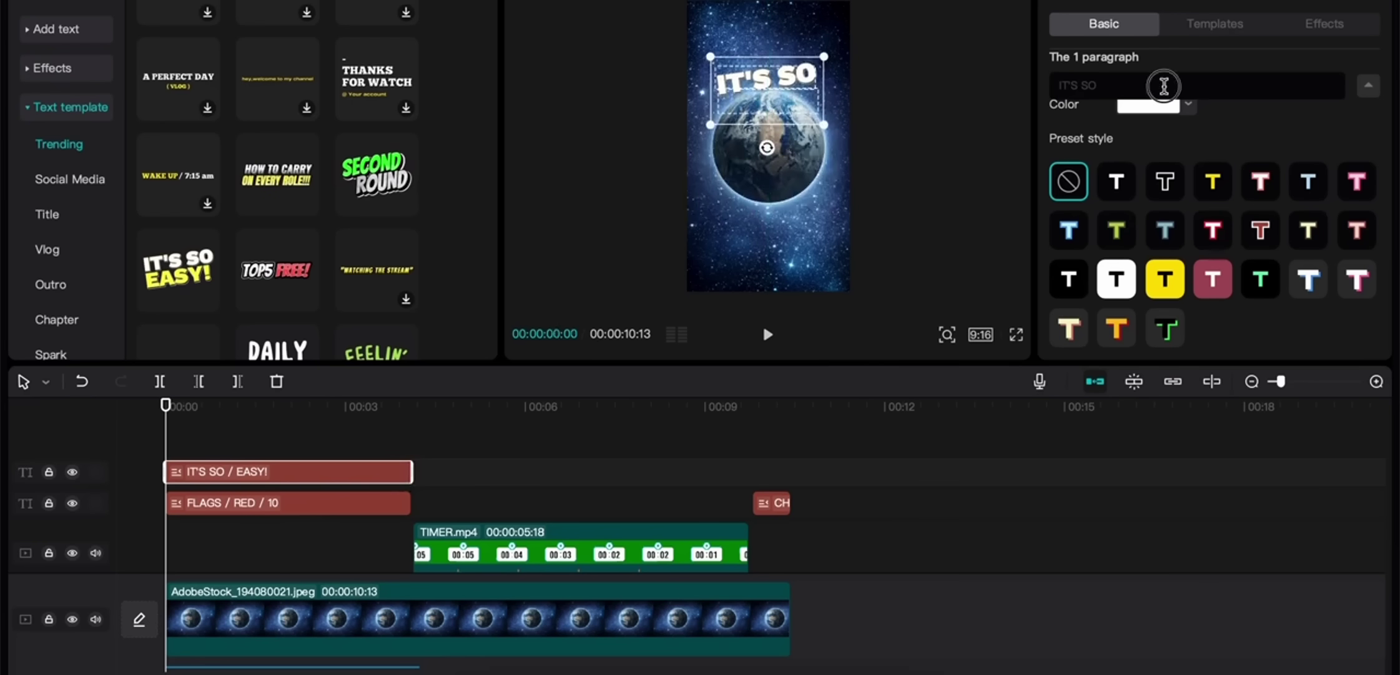
Step: Replace the first line of the new opening template with "CAN YOU"
key(ctrl+a)
text(C)
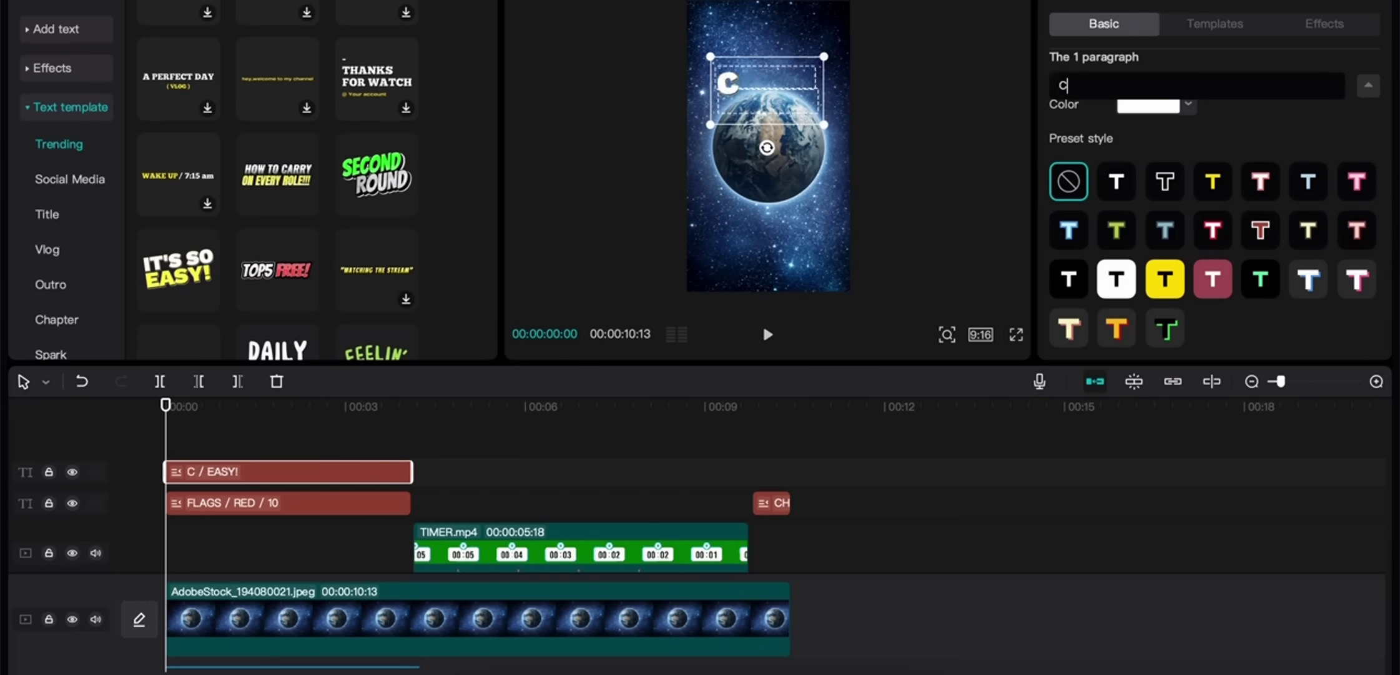
text(AN YOU)
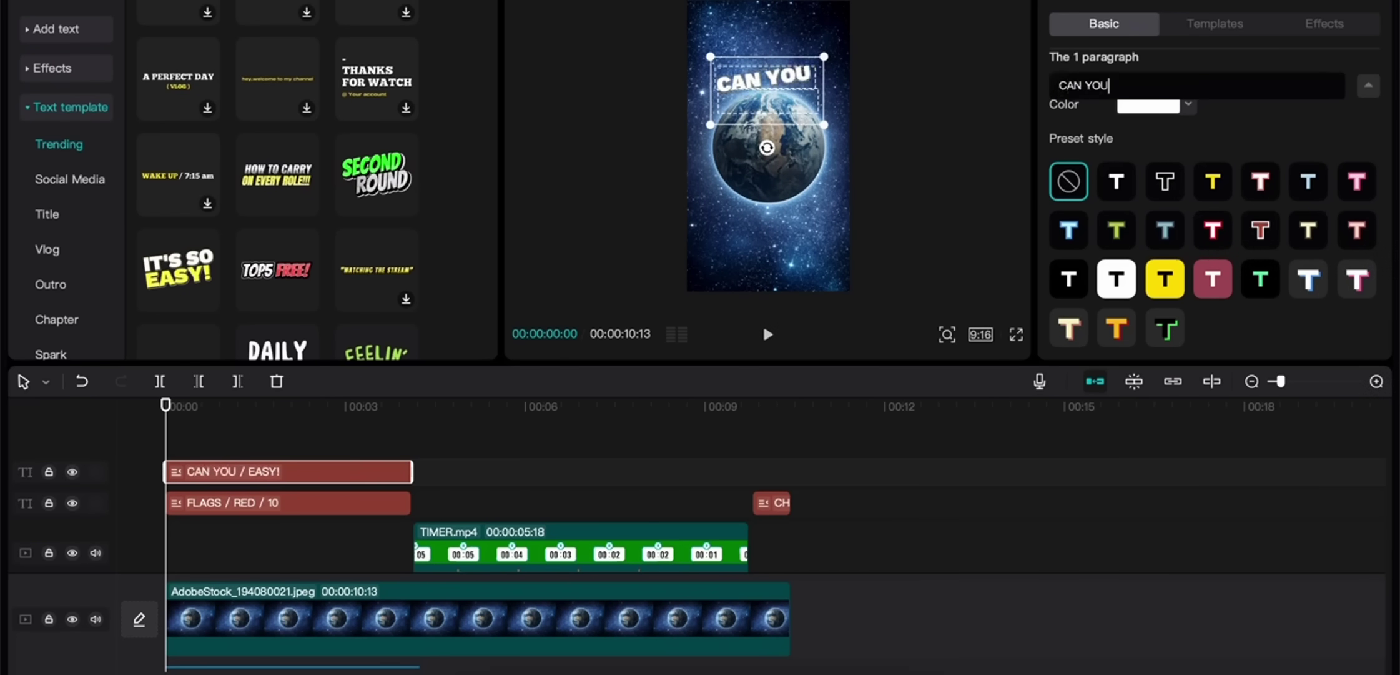
Step: Replace the template's second line, "EASY!", with "NAME THESE" and play the opening briefly
scroll(1108, 249, down, 5)
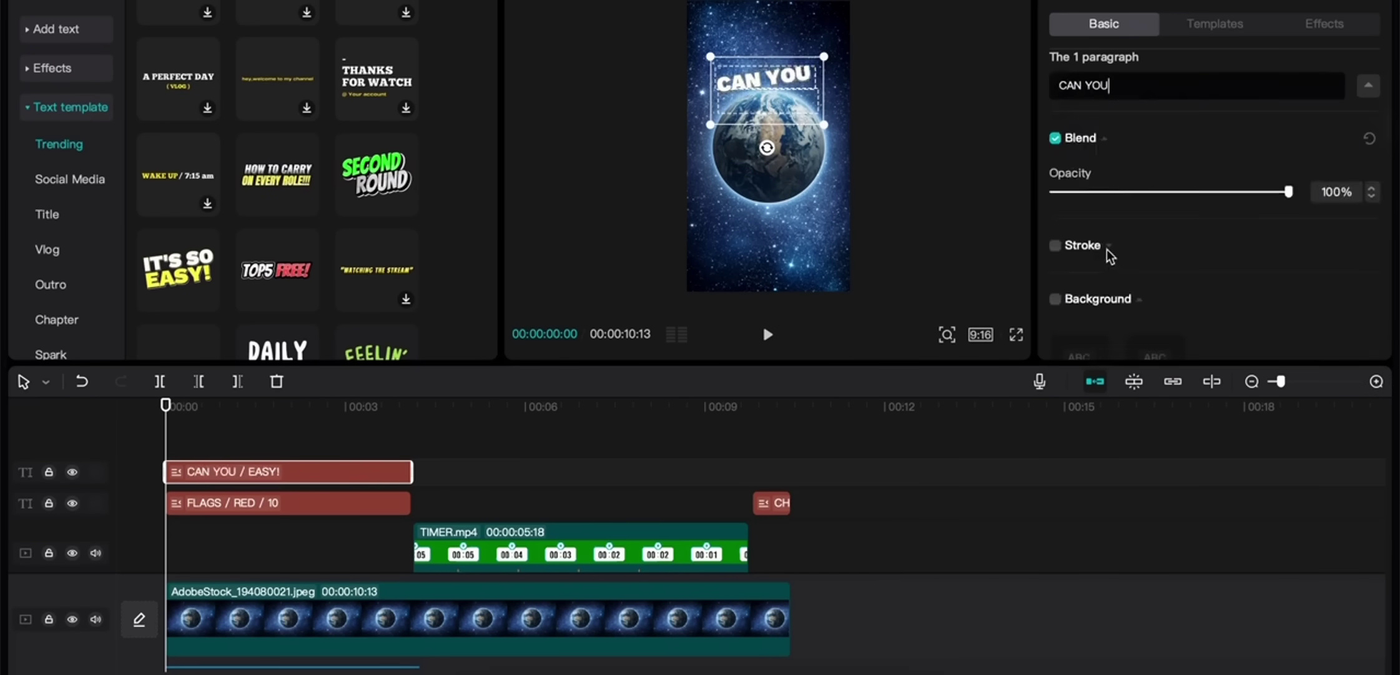
scroll(1108, 249, up, 2)
scroll(1108, 249, up, 4)
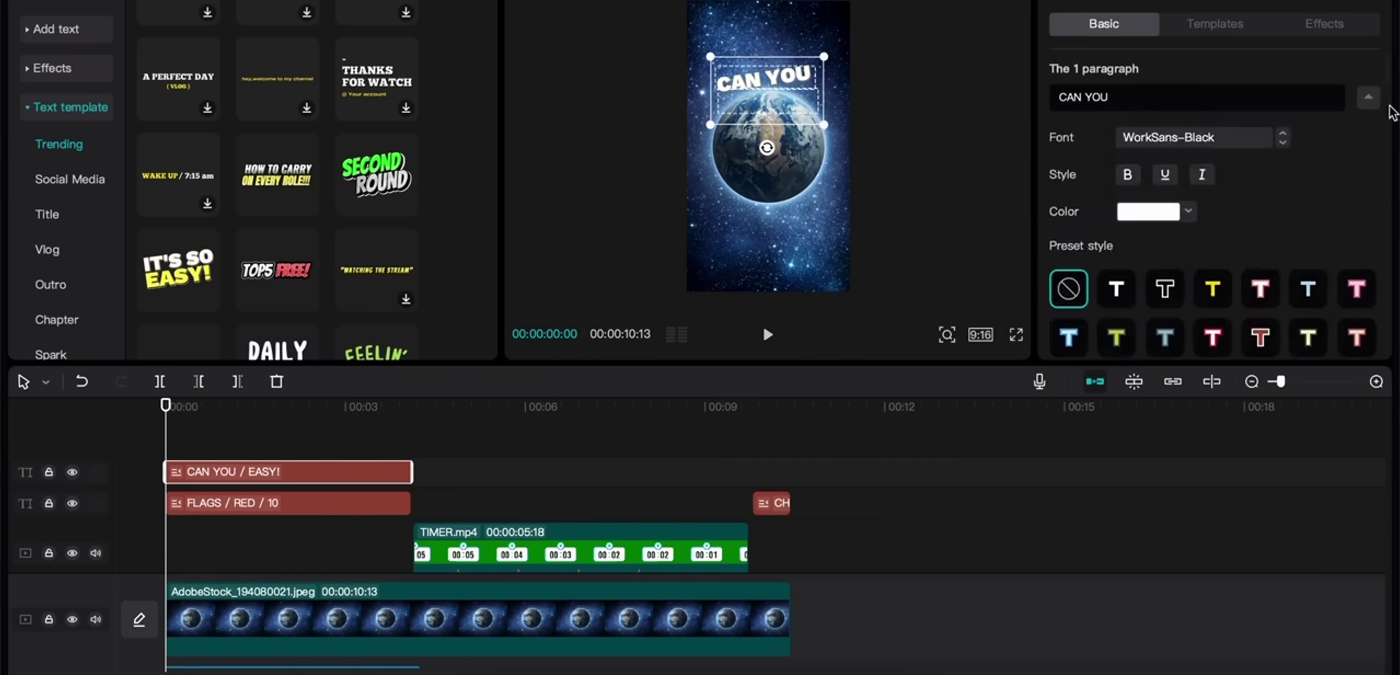
click(1368, 99)
double_click(1144, 161)
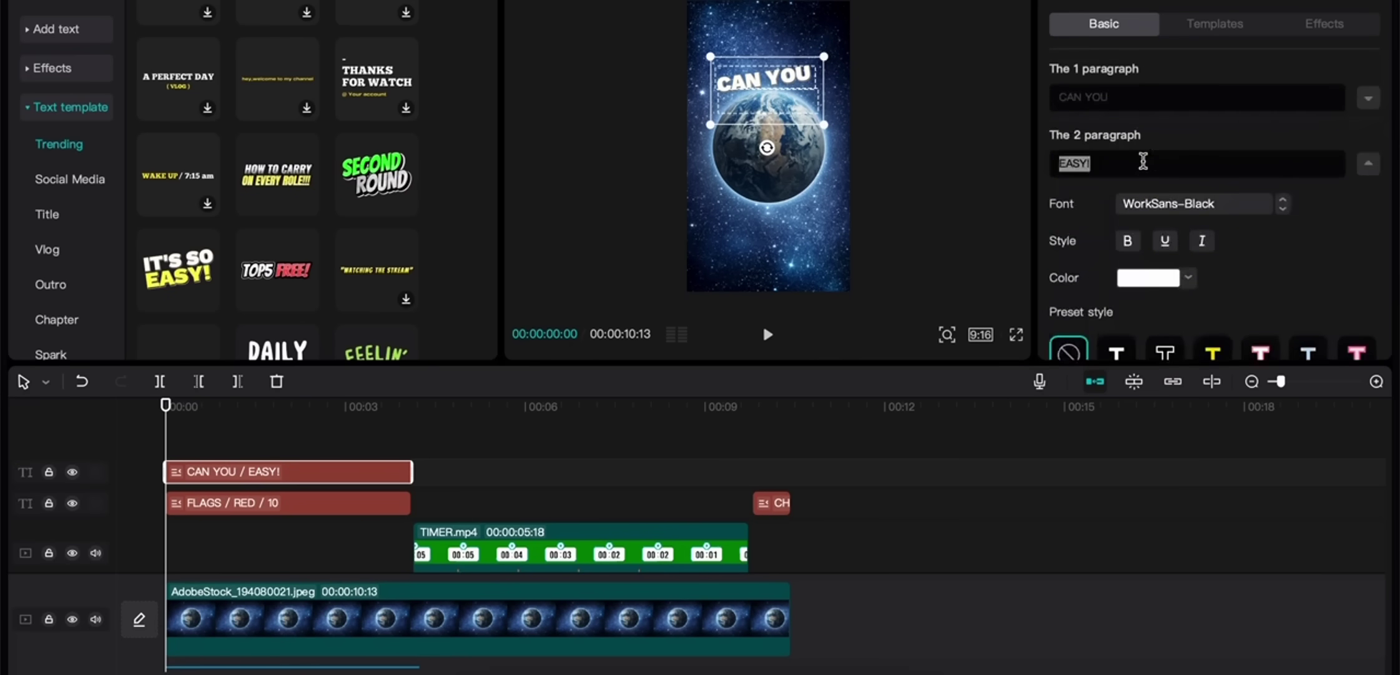
text(NAME THESE)
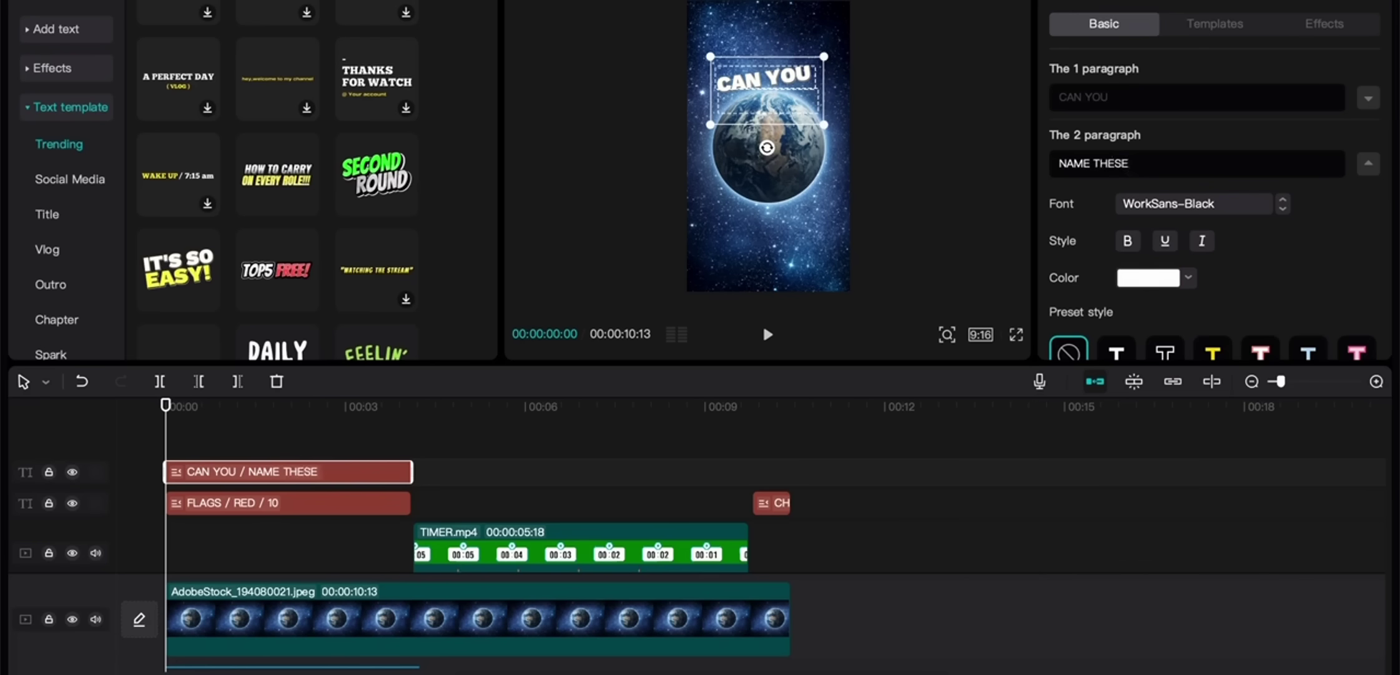
click(228, 434)
key(space)
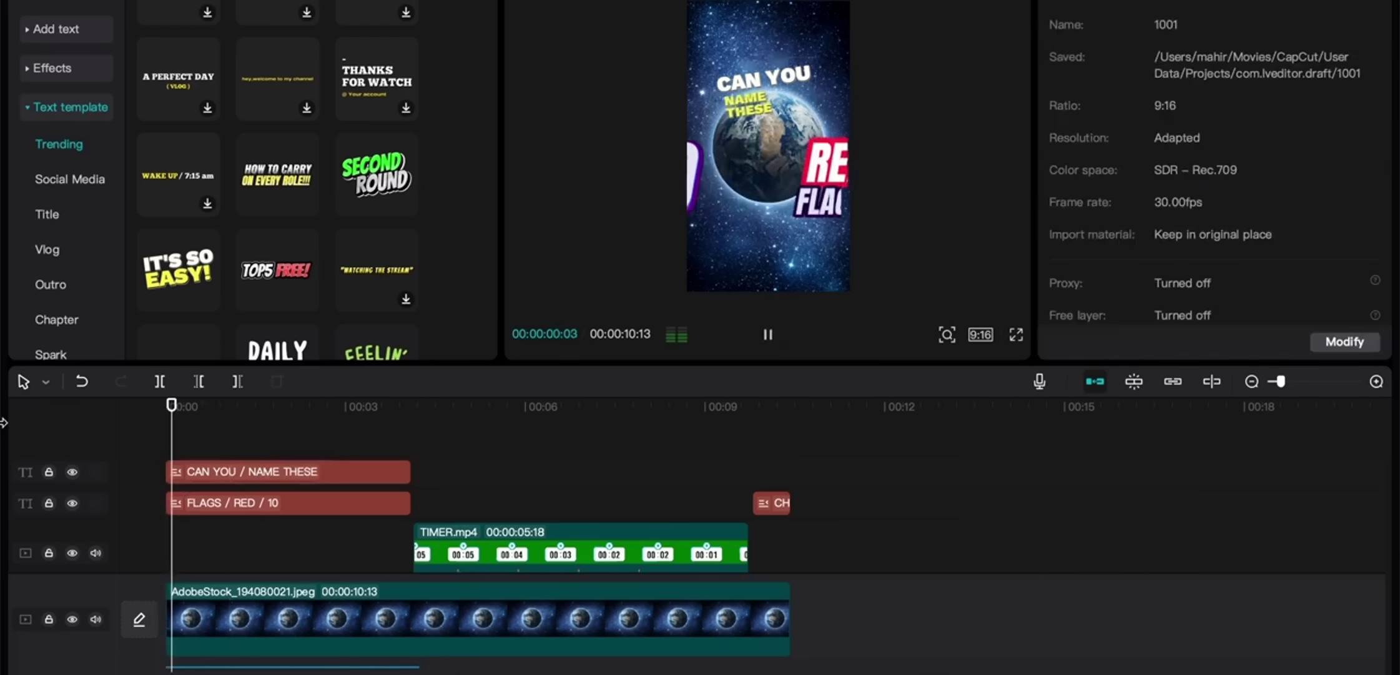
key(space)
Step: Delete the "CAN YOU / NAME THESE" title from the opening
click(765, 93)
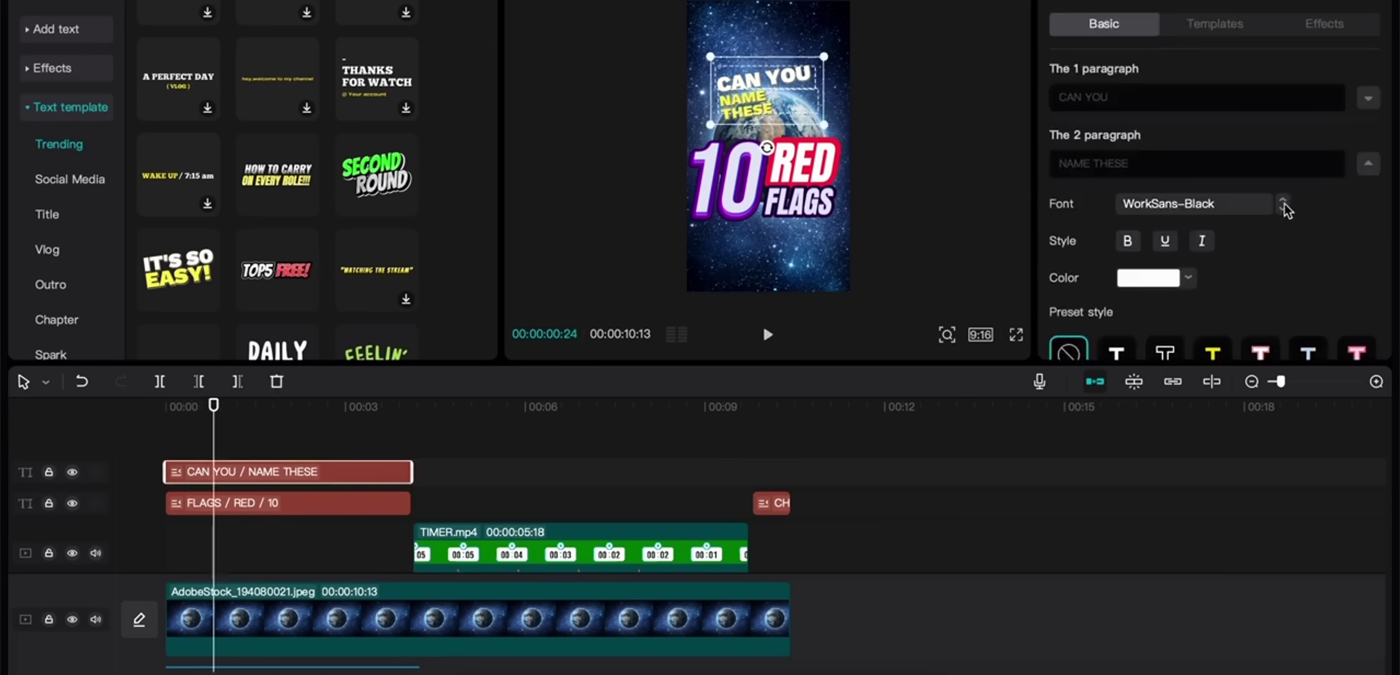
scroll(1266, 233, down, 3)
scroll(1264, 231, up, 3)
key(Delete)
Step: Browse the trending text templates for a new opening title and preview "FEELIN' GROOVY"
scroll(222, 192, down, 2)
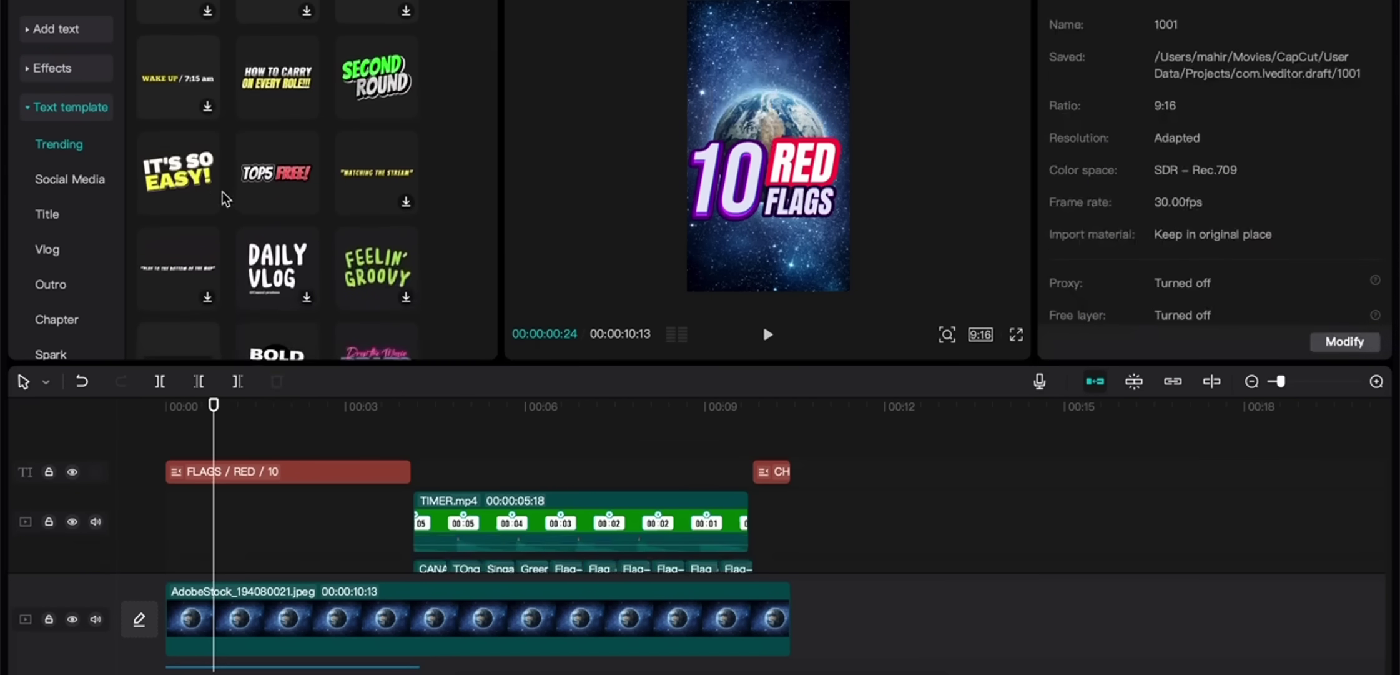
click(407, 299)
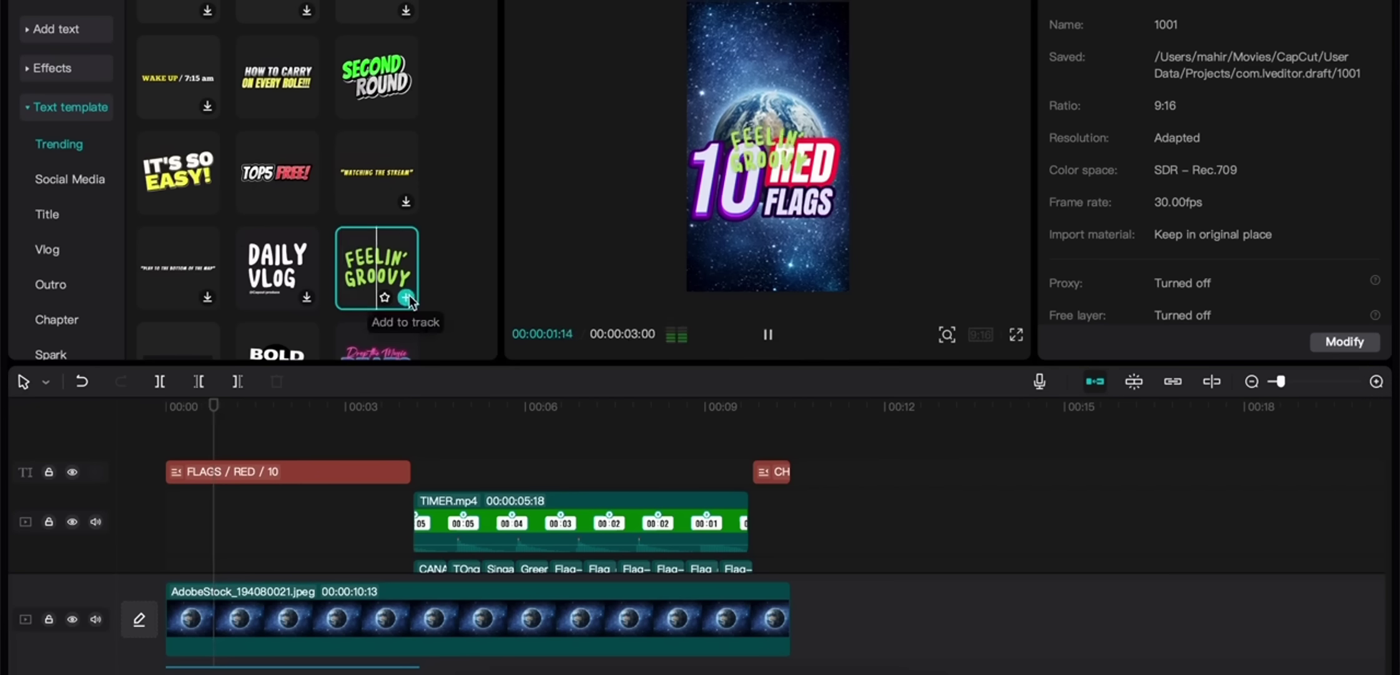
scroll(411, 301, down, 1)
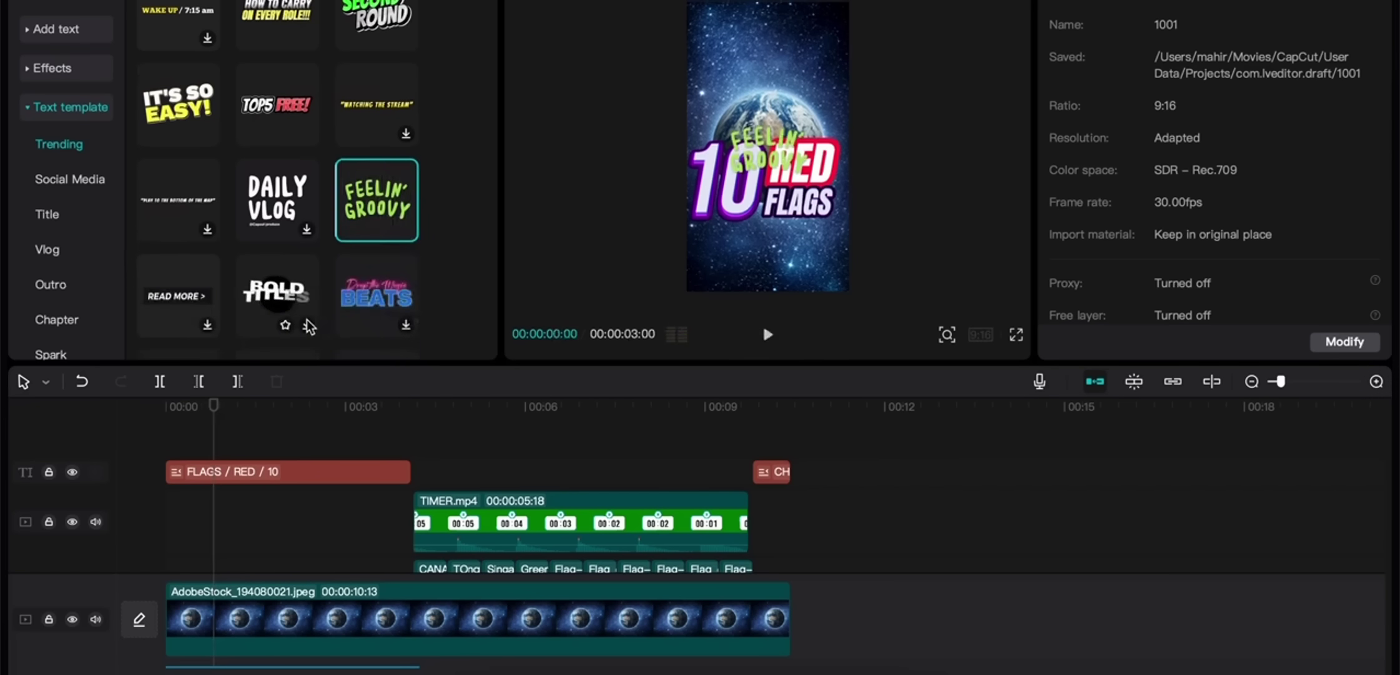
scroll(308, 321, down, 1)
scroll(306, 320, down, 3)
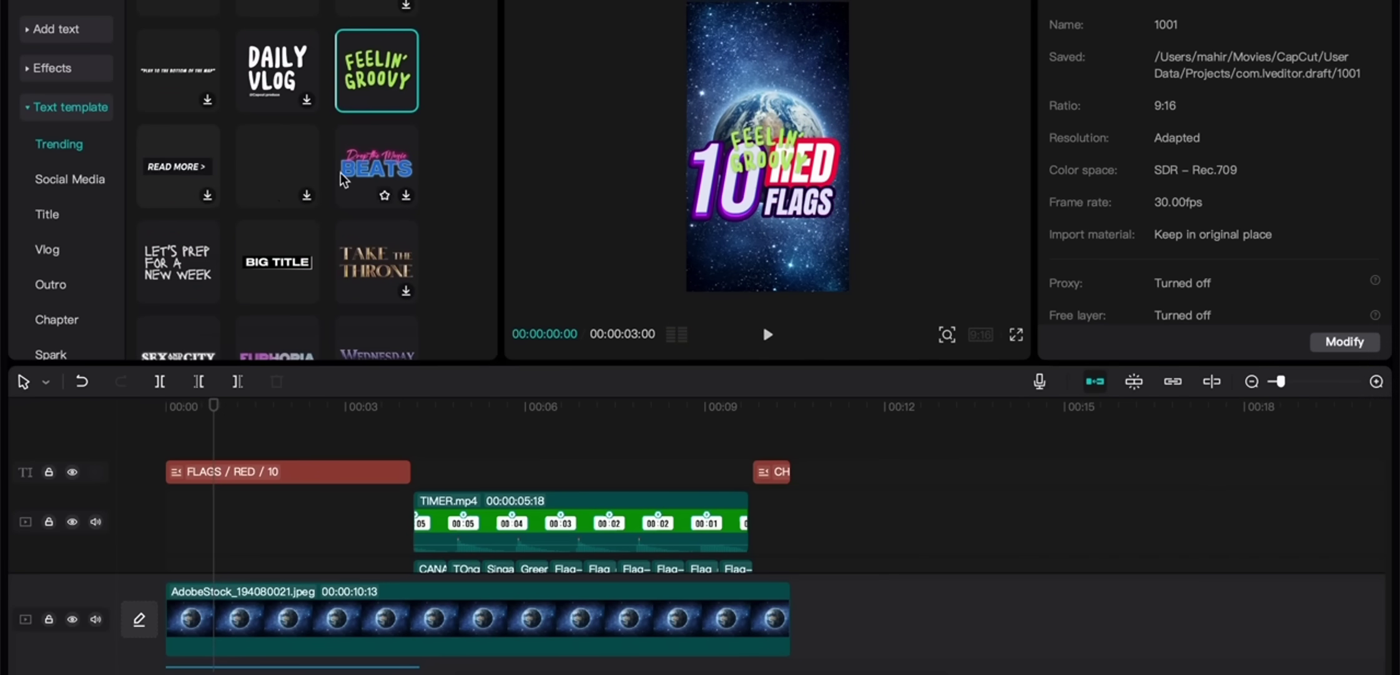
scroll(218, 206, down, 1)
scroll(219, 207, down, 3)
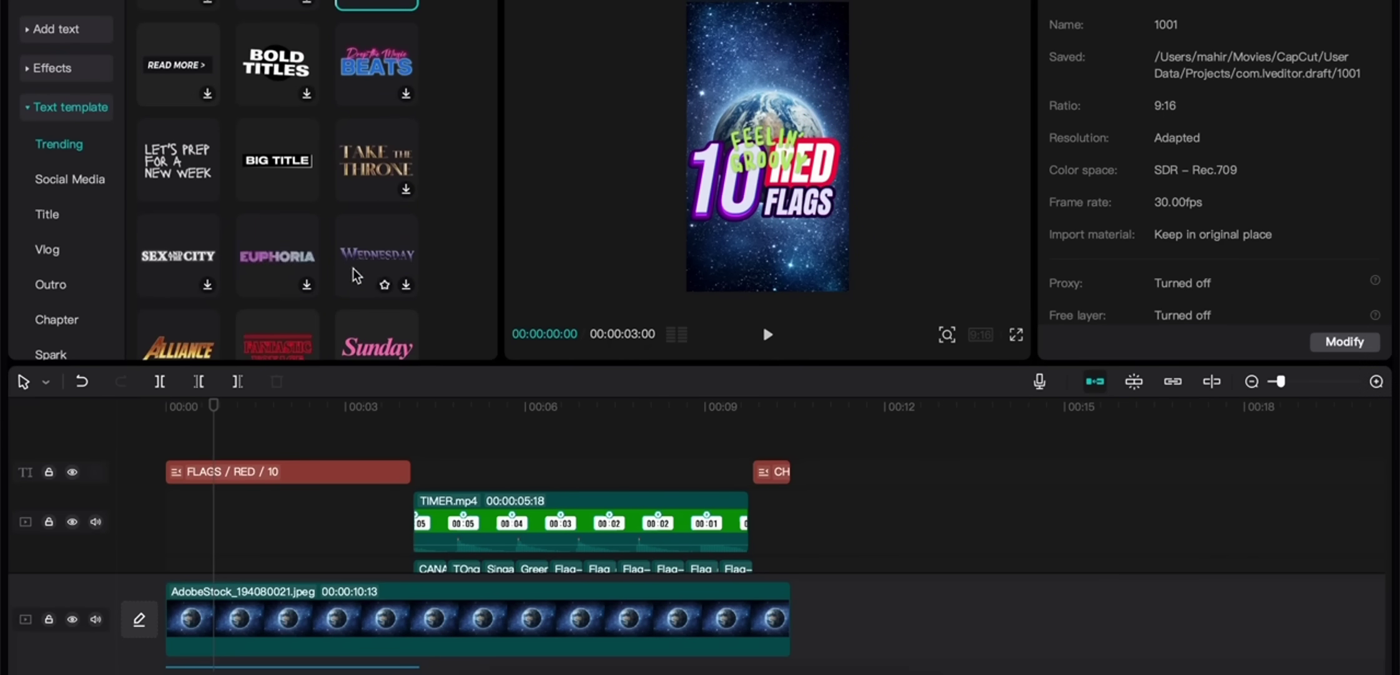
scroll(322, 277, down, 3)
scroll(356, 275, down, 4)
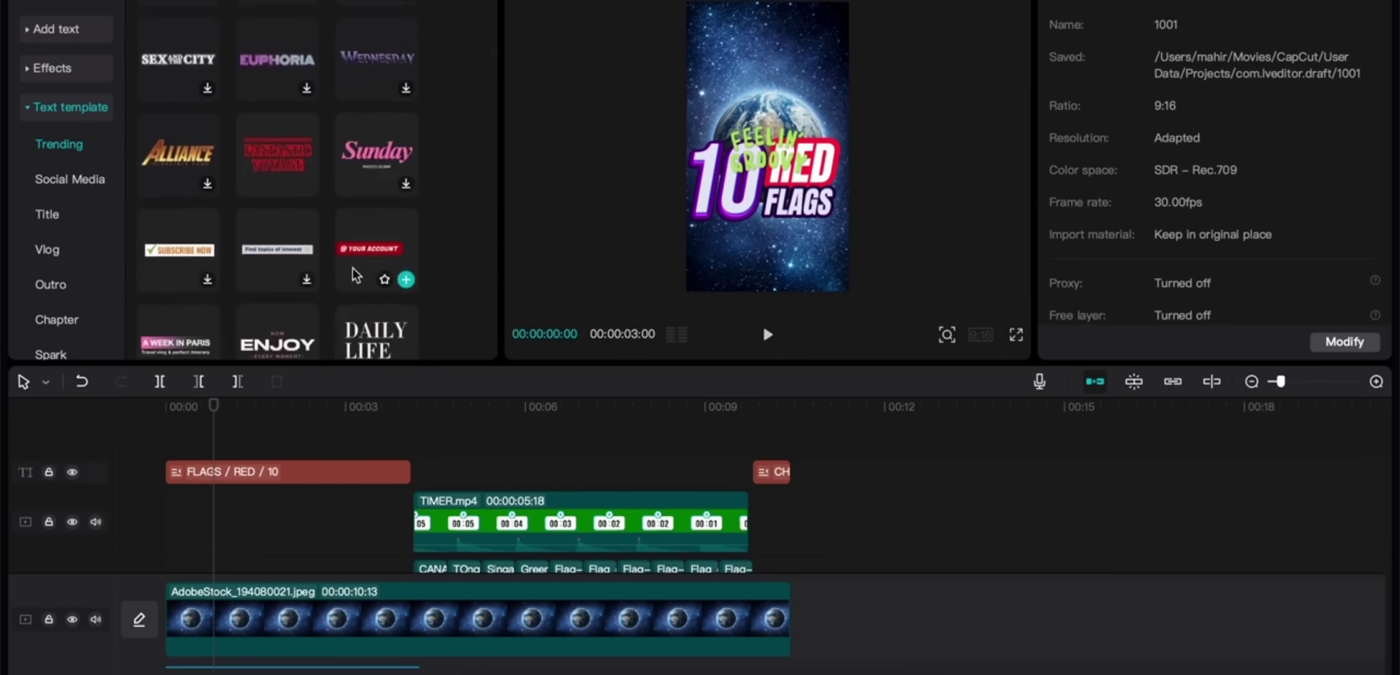
scroll(356, 275, up, 6)
scroll(356, 275, up, 3)
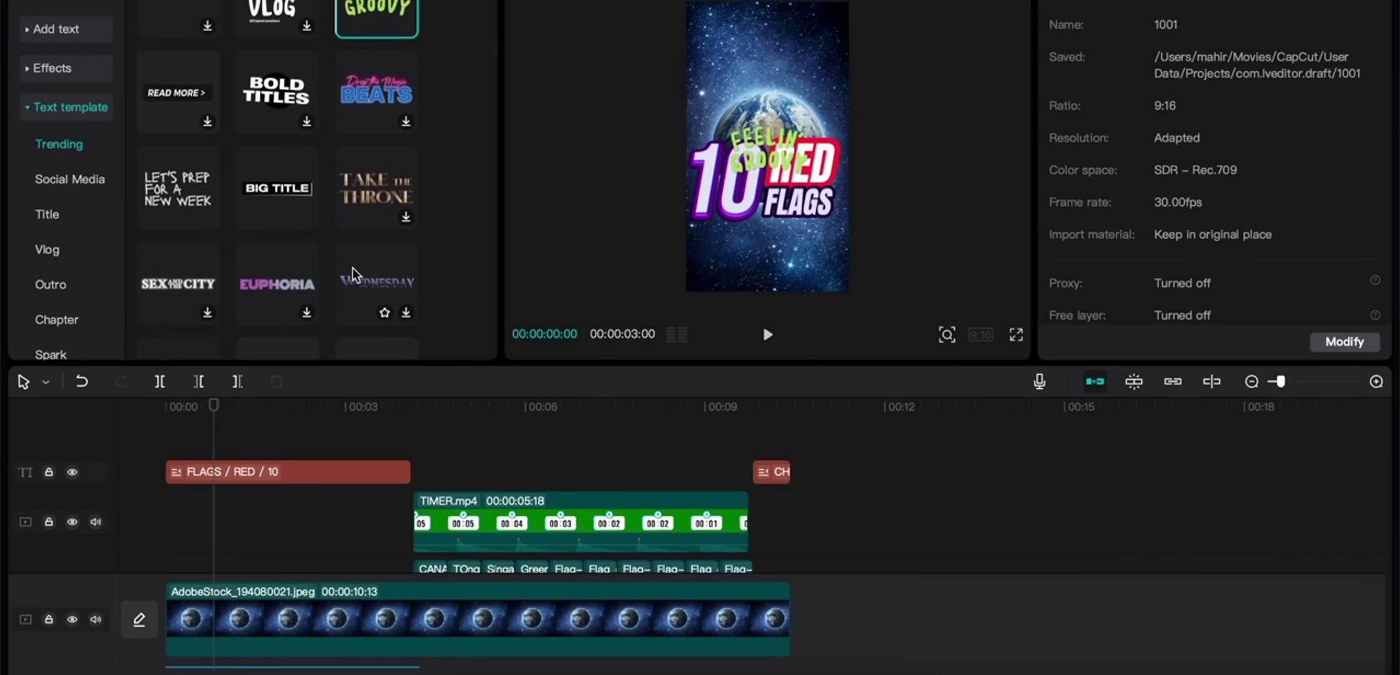
Step: Add the "BOLD TITLES" text template at the video's start and extend it to match the "10 RED FLAGS" title
click(308, 132)
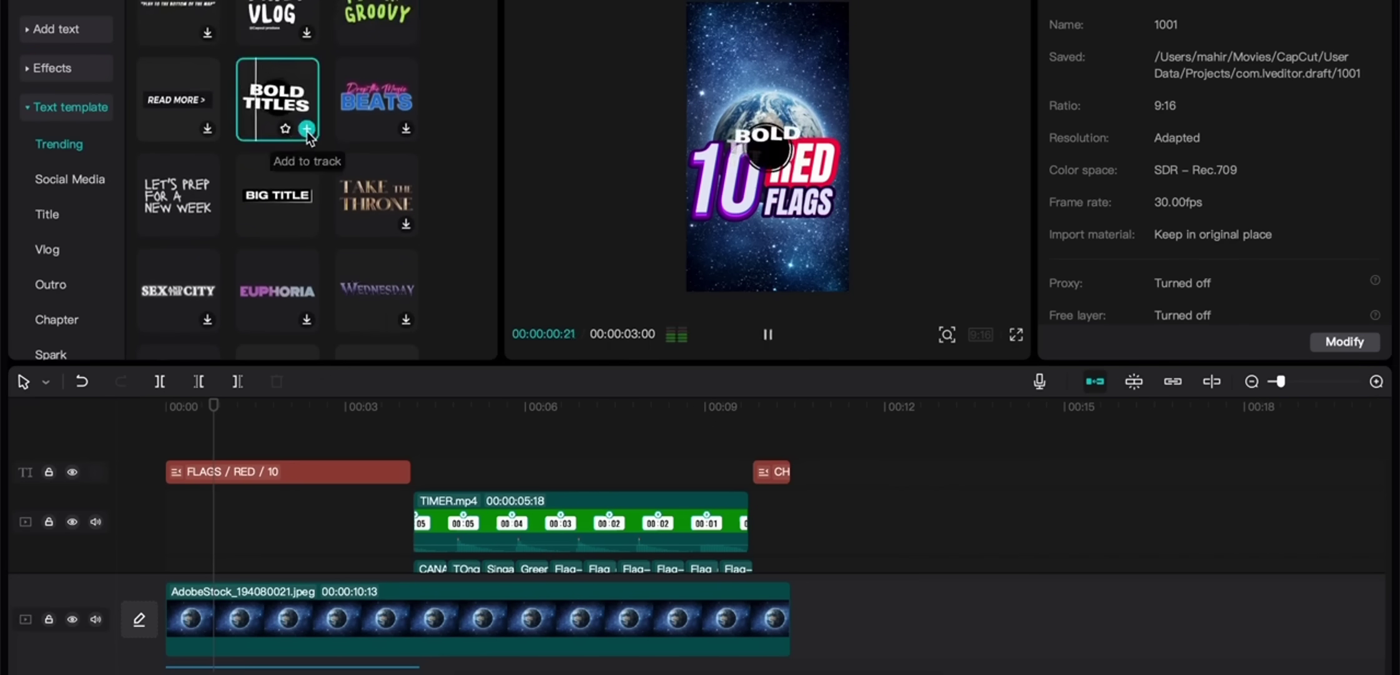
click(307, 129)
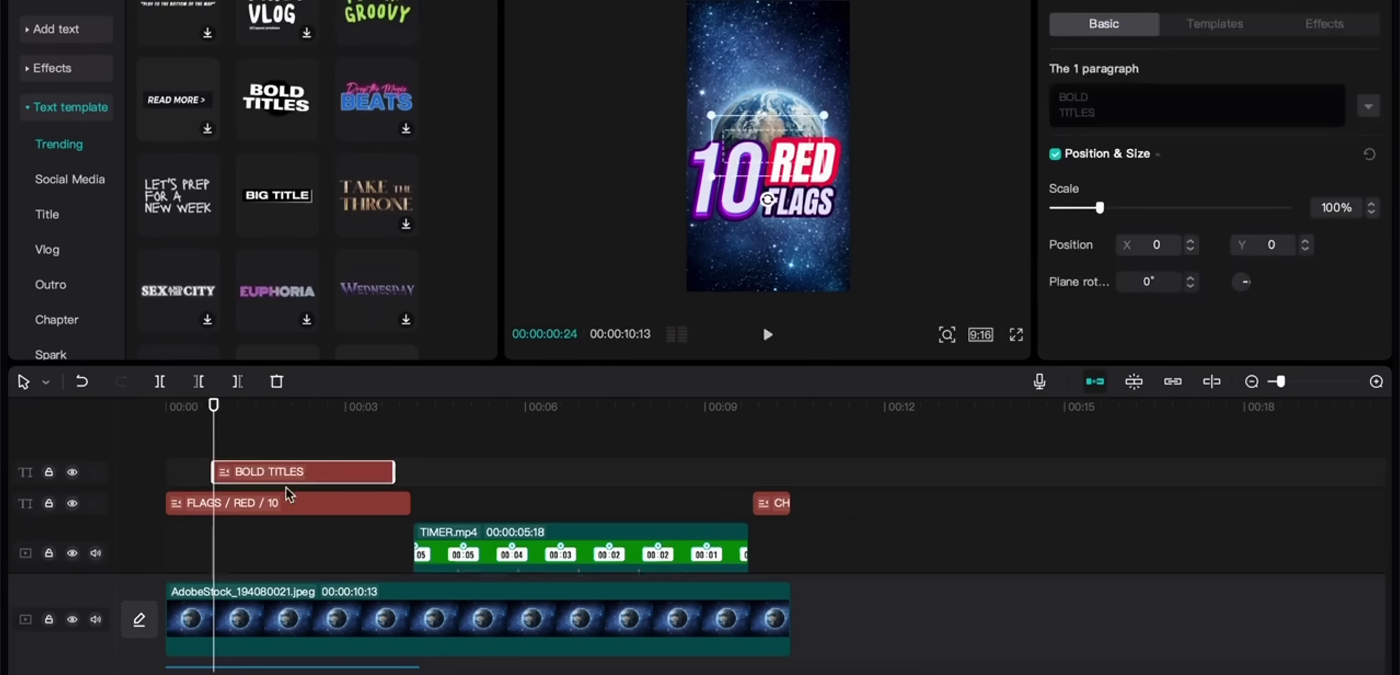
drag(214, 472, 165, 472)
drag(393, 471, 410, 471)
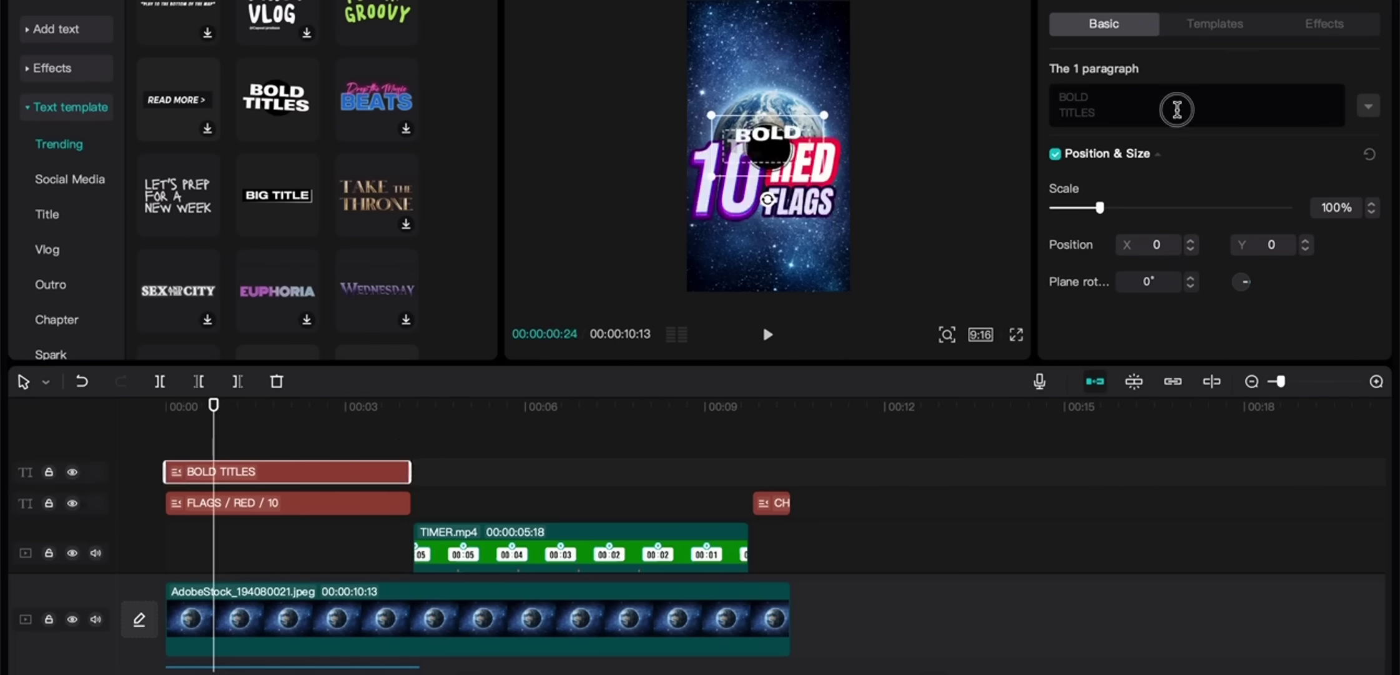
Step: Replace the text of the "BOLD TITLES" template with "NAME THESE"
triple_click(1173, 106)
text(NAME THESE)
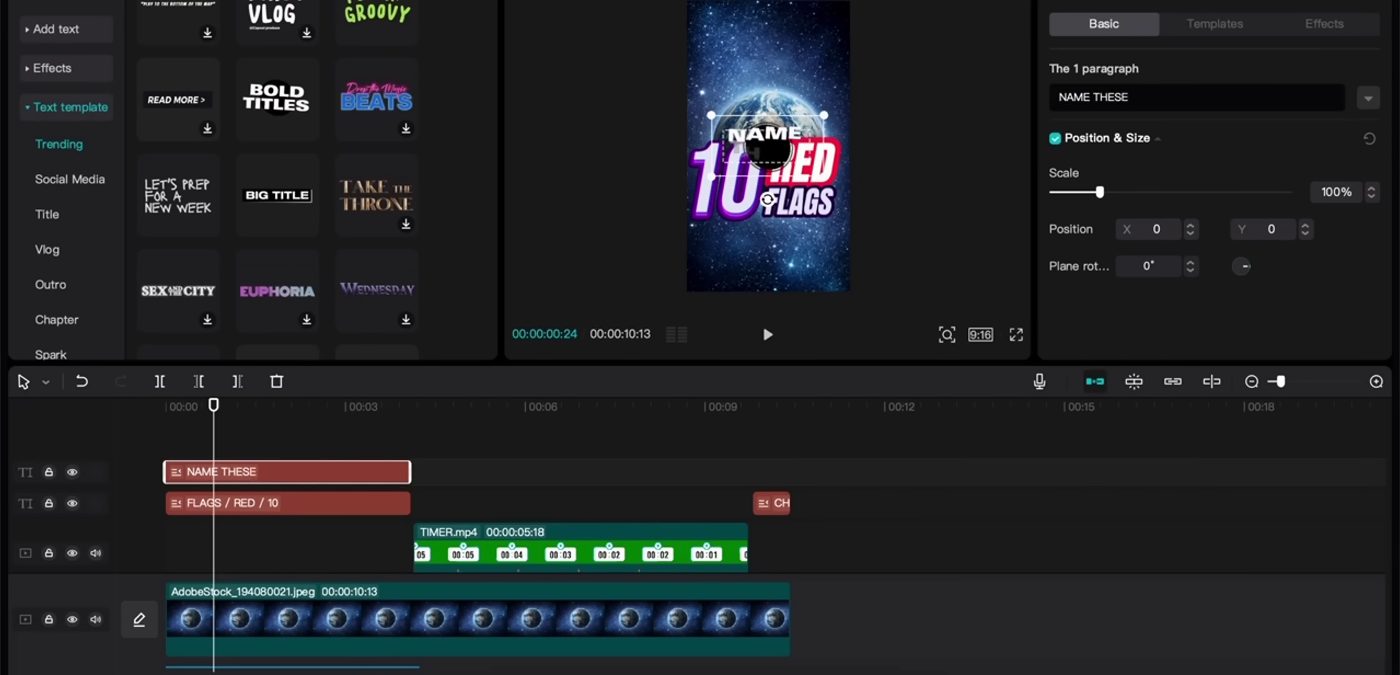
key(Return)
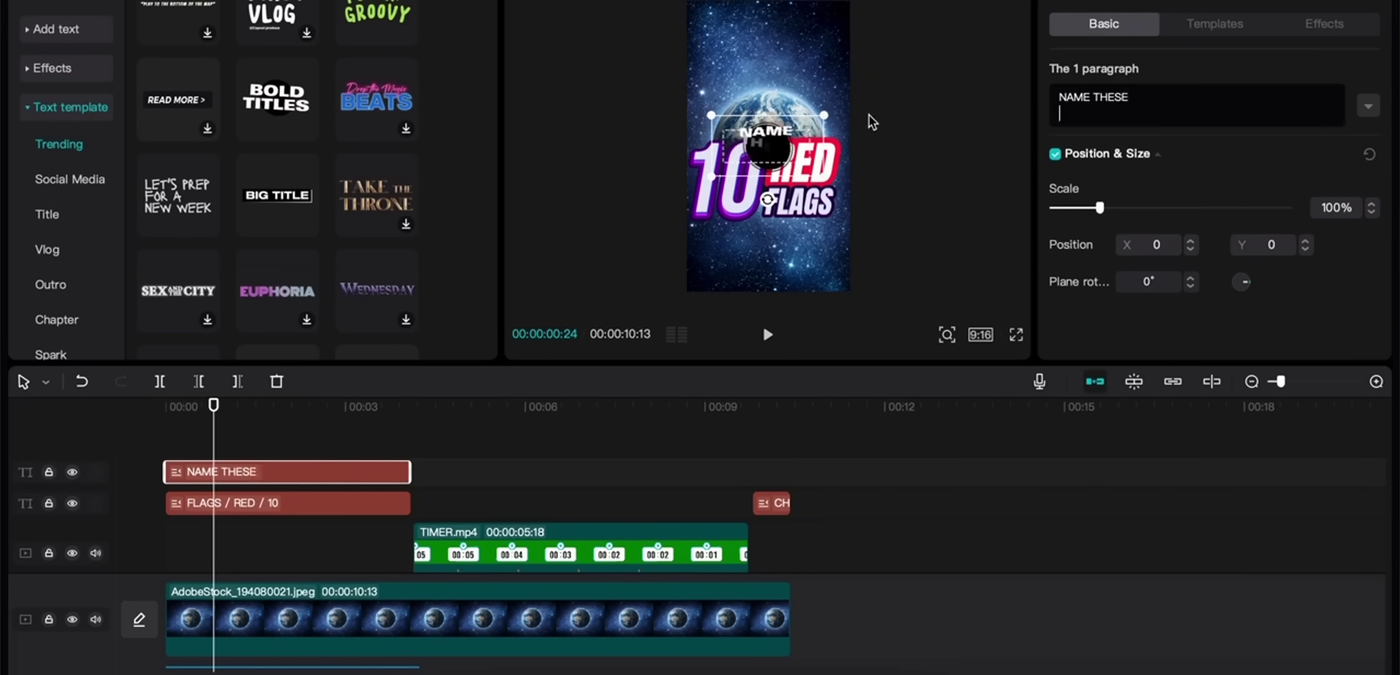
click(918, 120)
Step: Enlarge the "NAME THESE" title to about 211% and place it above "10 RED FLAGS" in the frame
click(803, 131)
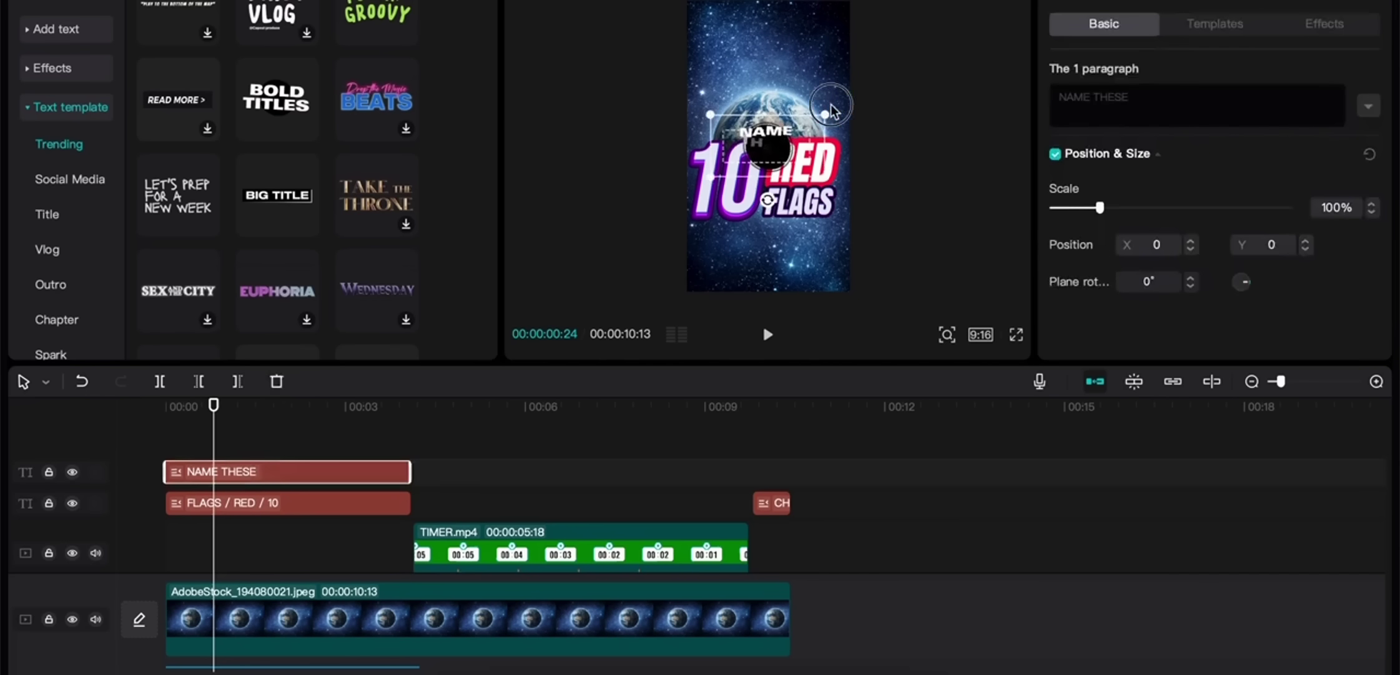
drag(823, 116, 859, 47)
drag(751, 159, 751, 108)
Step: Layer the "10 RED FLAGS" title over "NAME THESE" in the timeline and adjust the "NAME THESE" position slightly
drag(299, 509, 300, 460)
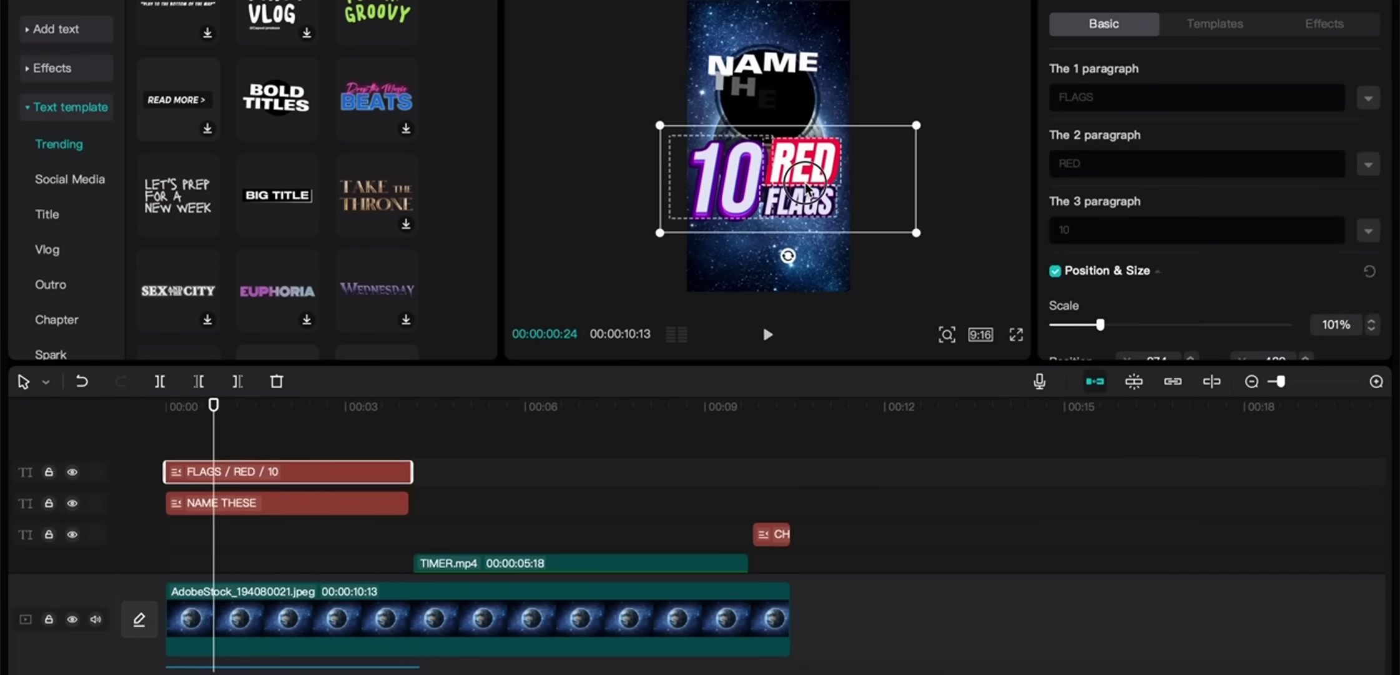
click(805, 129)
drag(805, 129, 797, 133)
click(488, 477)
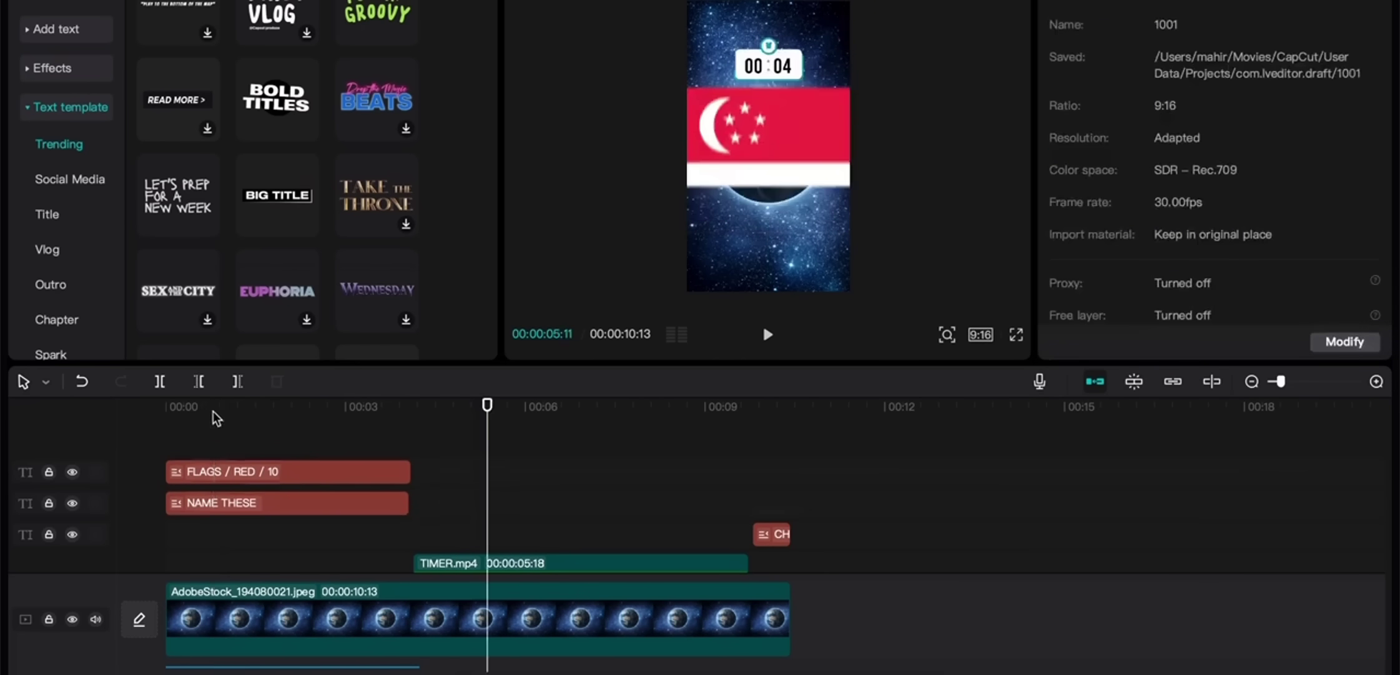
Step: Play the opening from the start and delete the "NAME THESE" title
click(168, 406)
key(space)
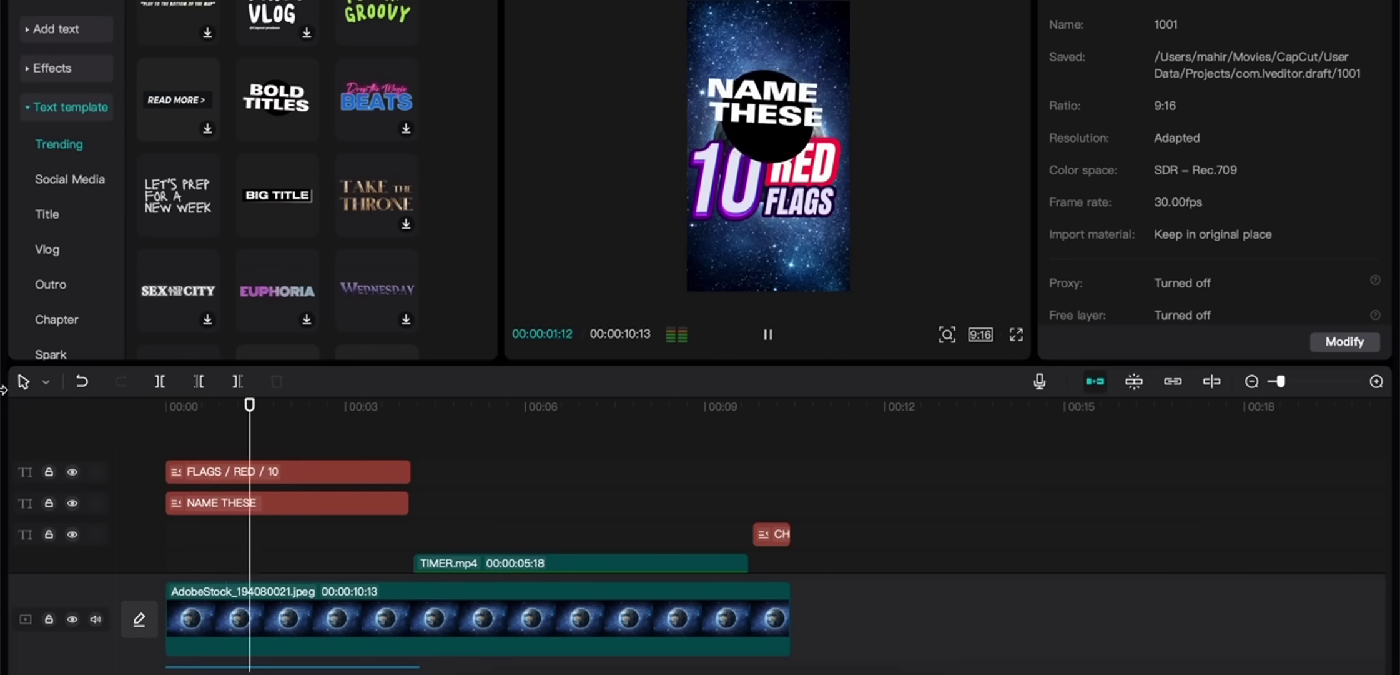
key(space)
key(space)
key(space)
click(893, 124)
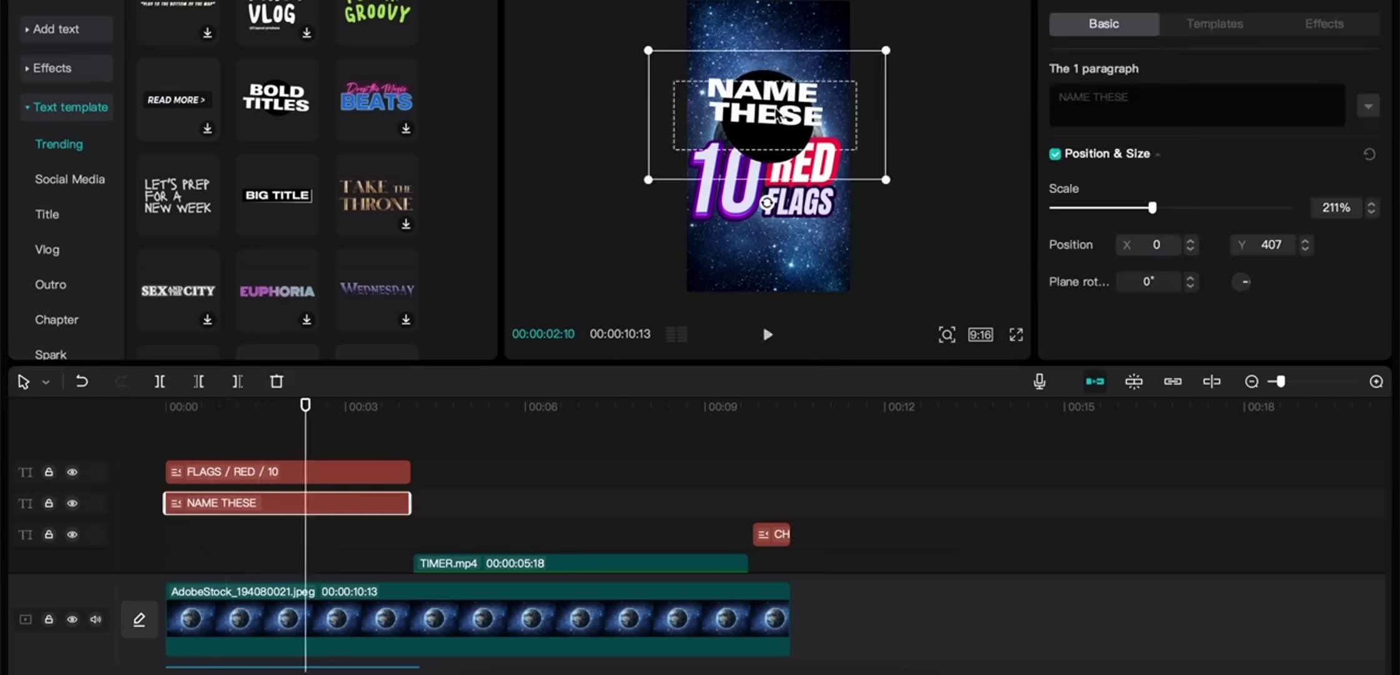
key(Delete)
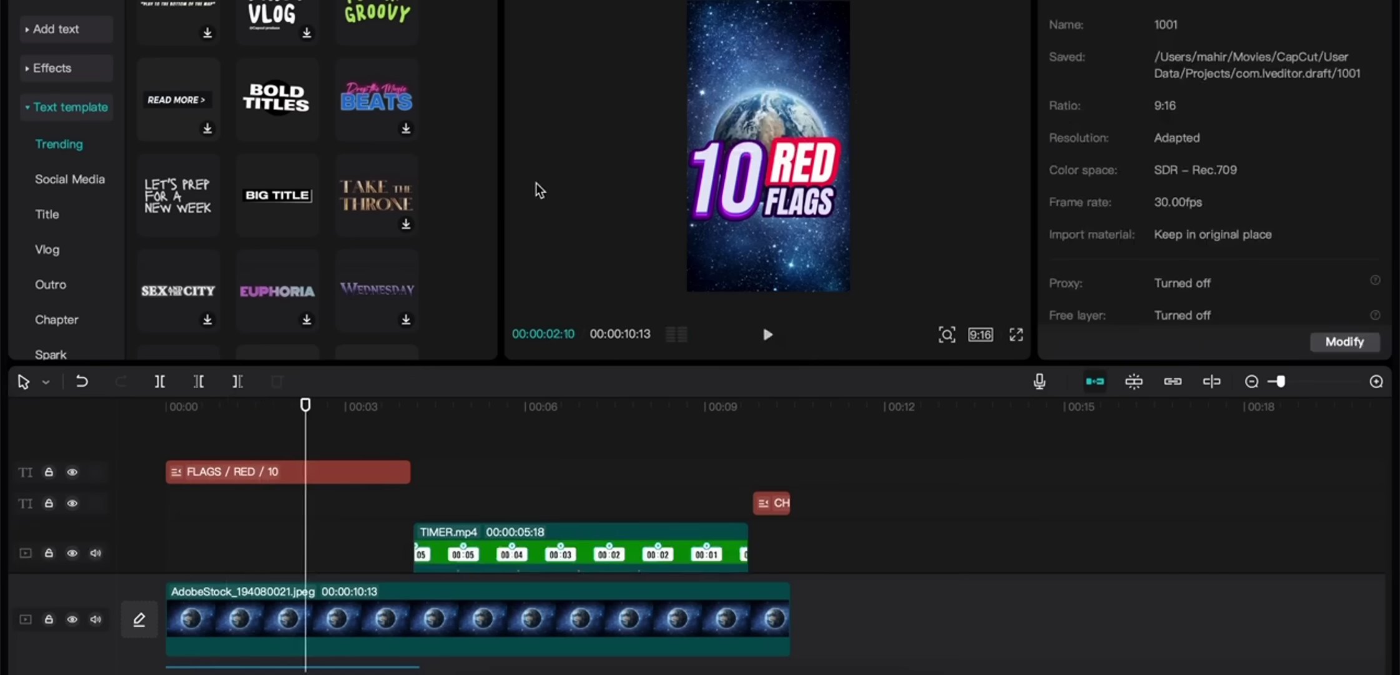
Step: Add the "TAG ME" text template at the video's start and extend it to match the "10 RED FLAGS" title
scroll(400, 275, down, 10)
scroll(399, 273, down, 3)
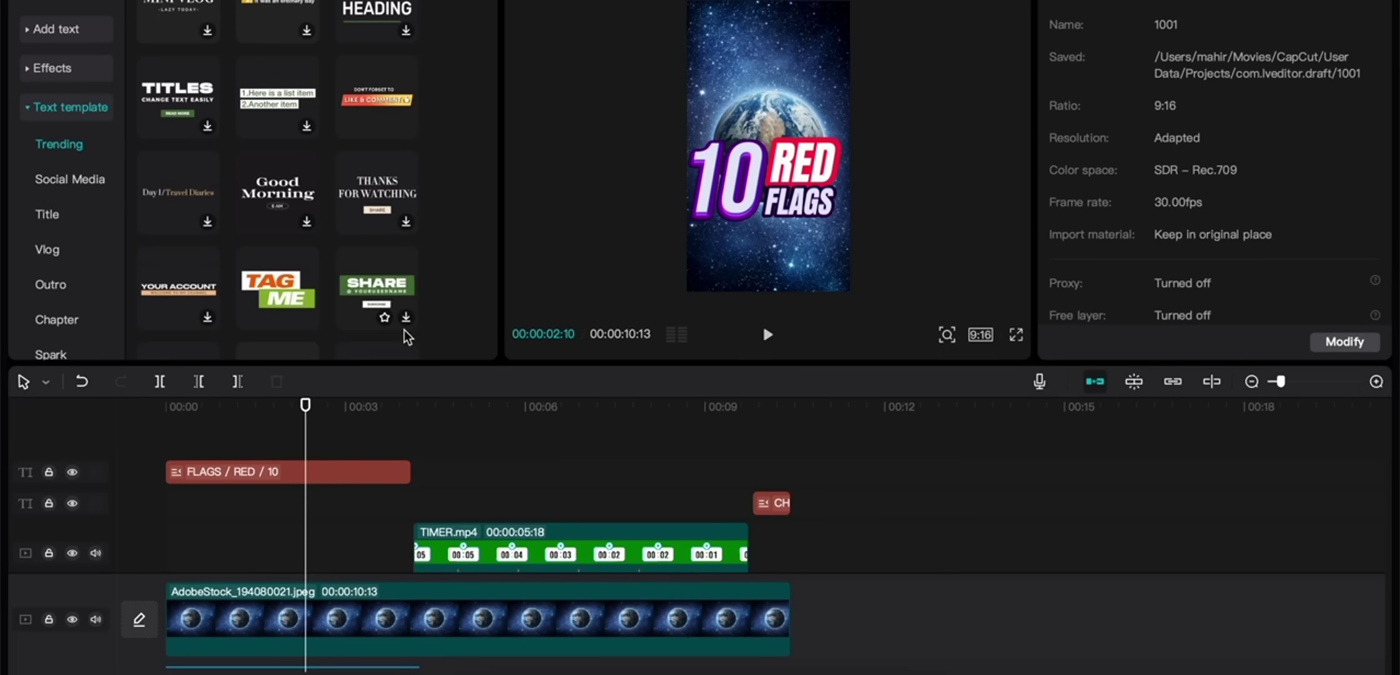
click(406, 319)
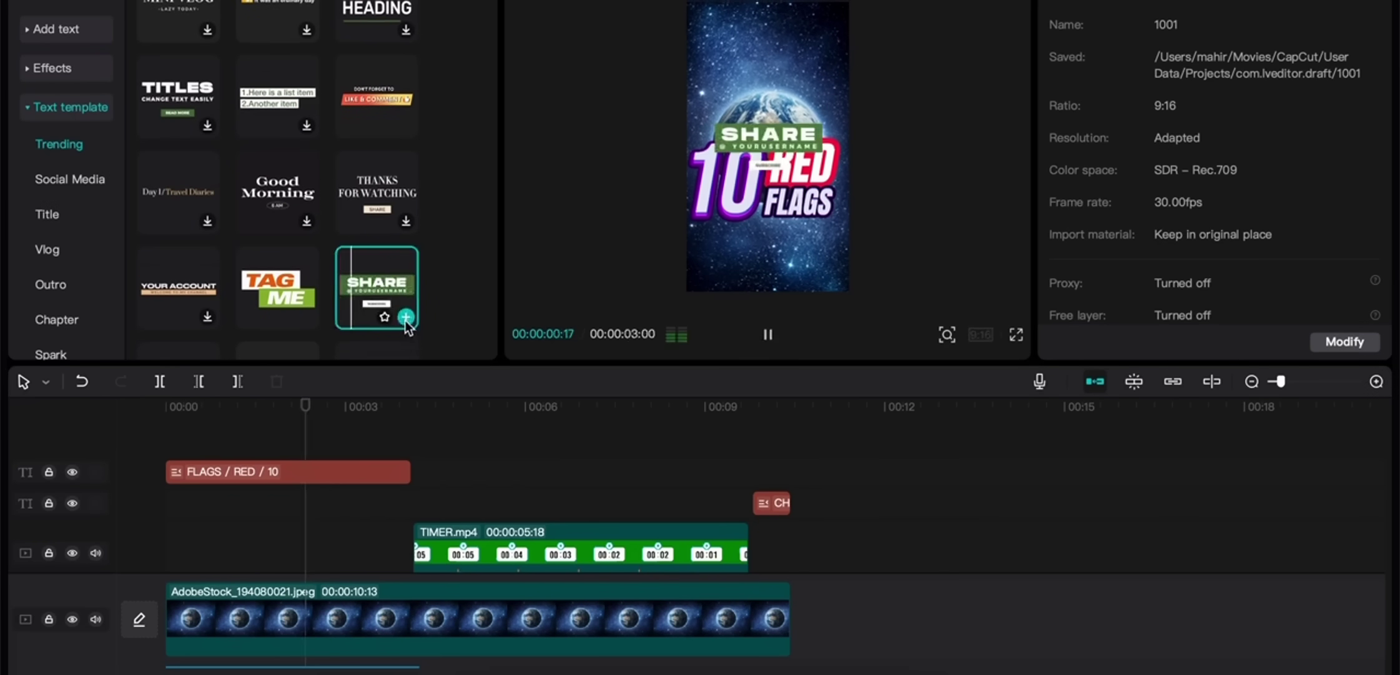
click(312, 301)
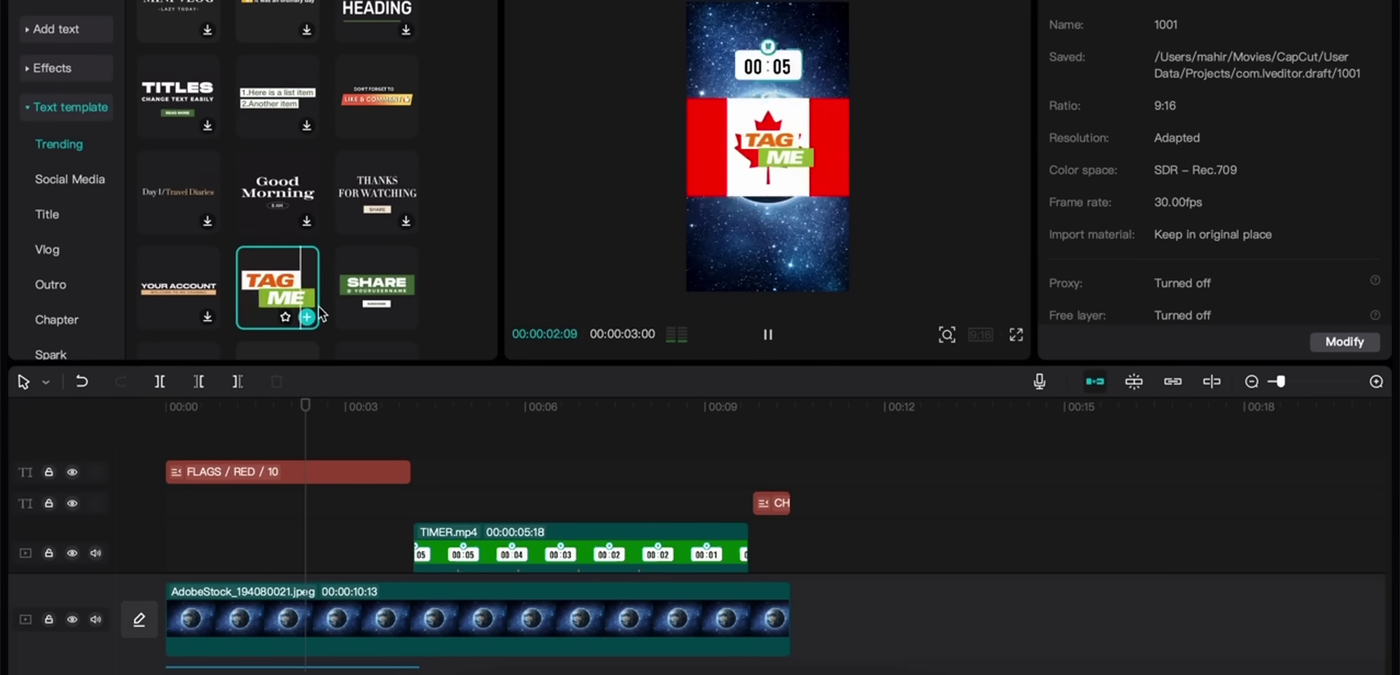
click(308, 316)
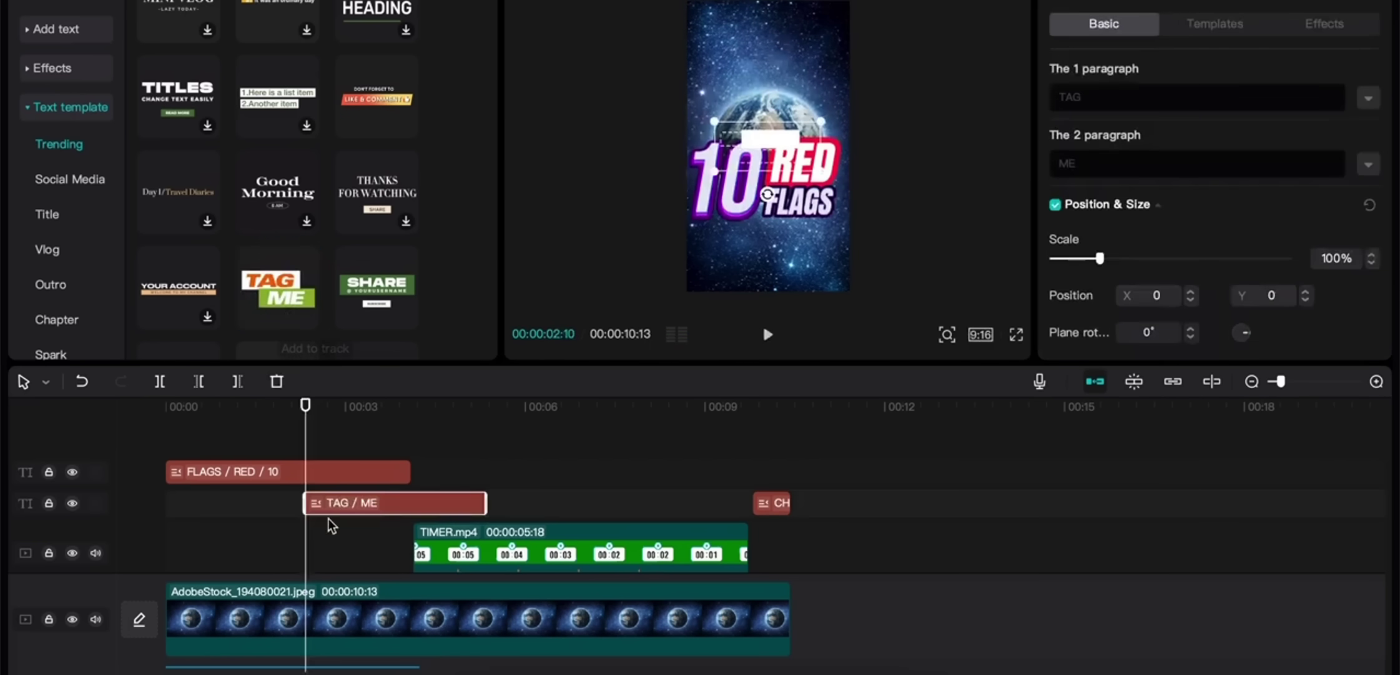
drag(337, 509, 197, 505)
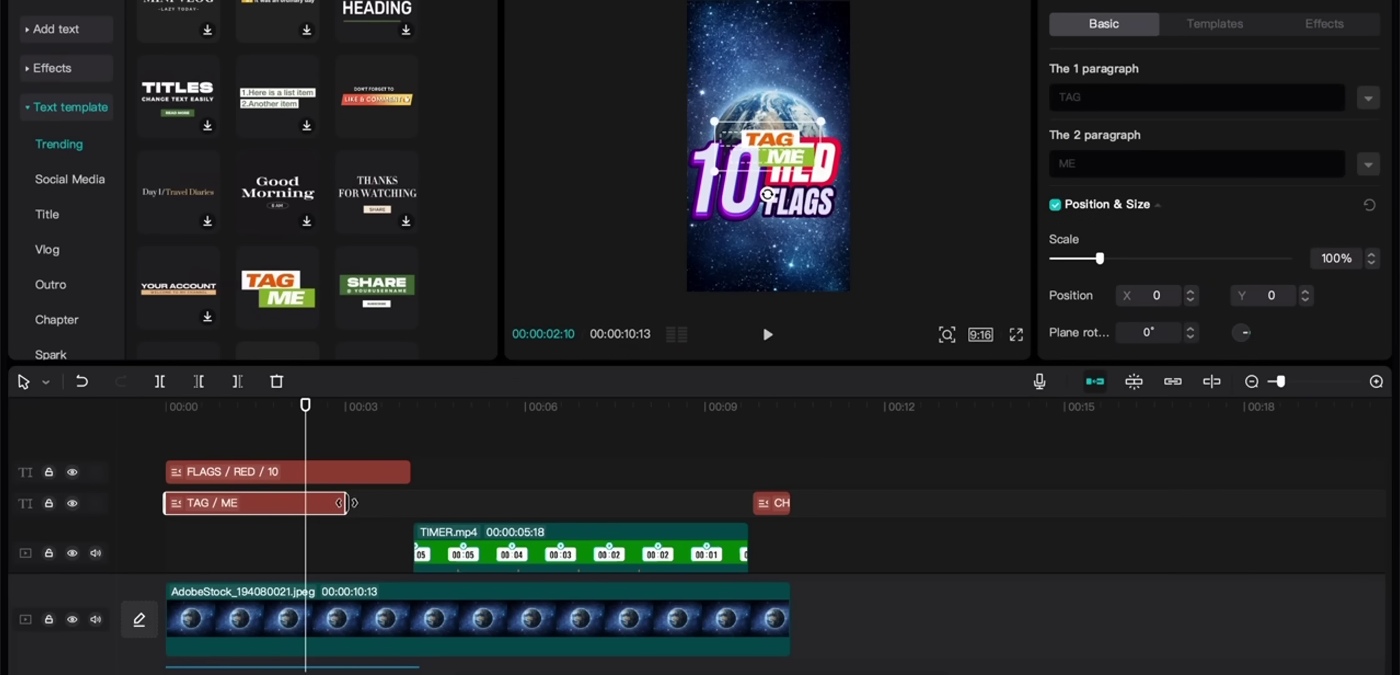
drag(345, 503, 409, 502)
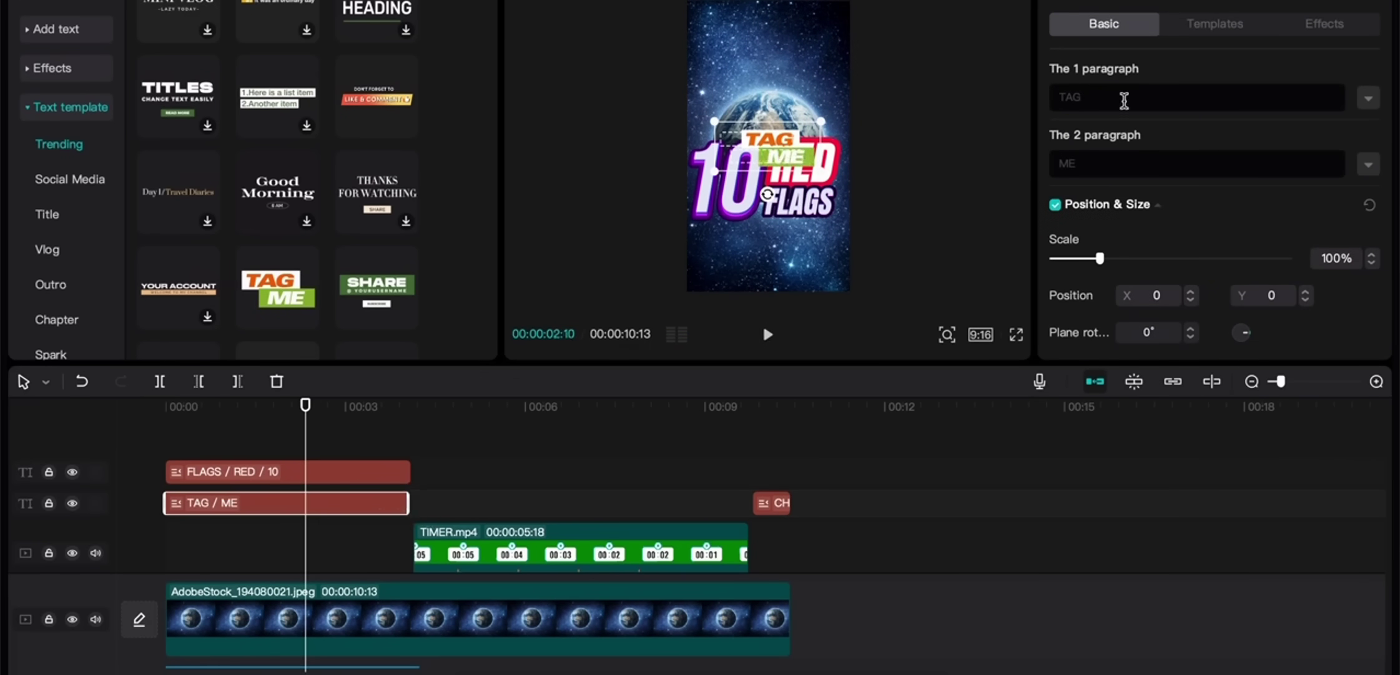
Step: Replace the template's first line with "NAME" and its second line with "THESE"
click(1124, 100)
text(NAME)
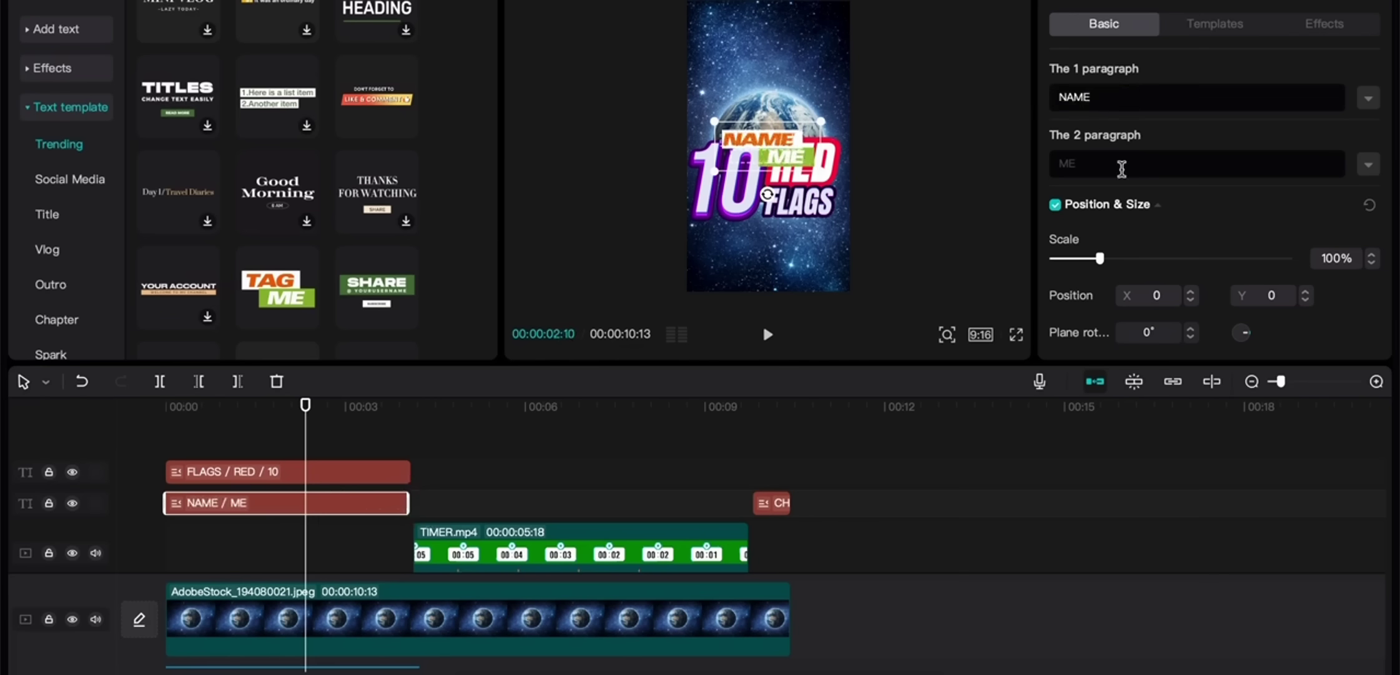
click(1121, 165)
text(THESE)
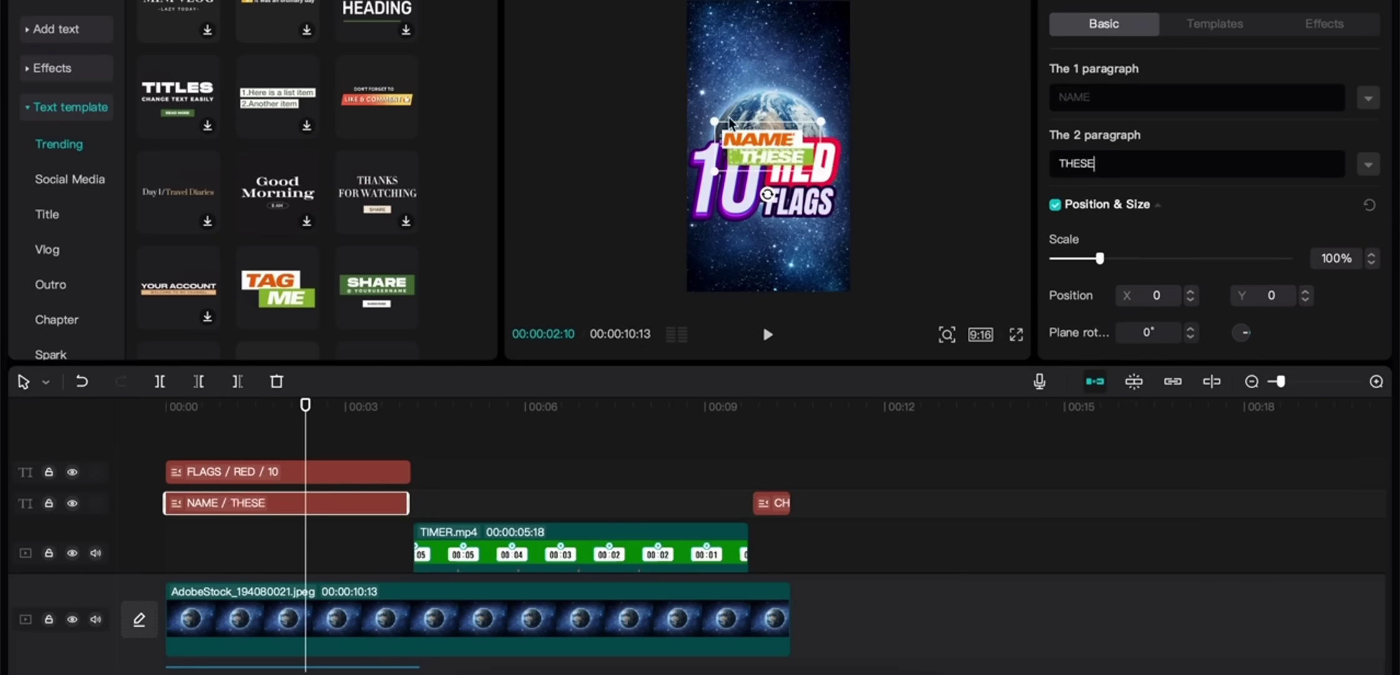
Step: Enlarge the "NAME THESE" title to about 143% and centre it horizontally just above "10 RED FLAGS"
drag(730, 122, 719, 76)
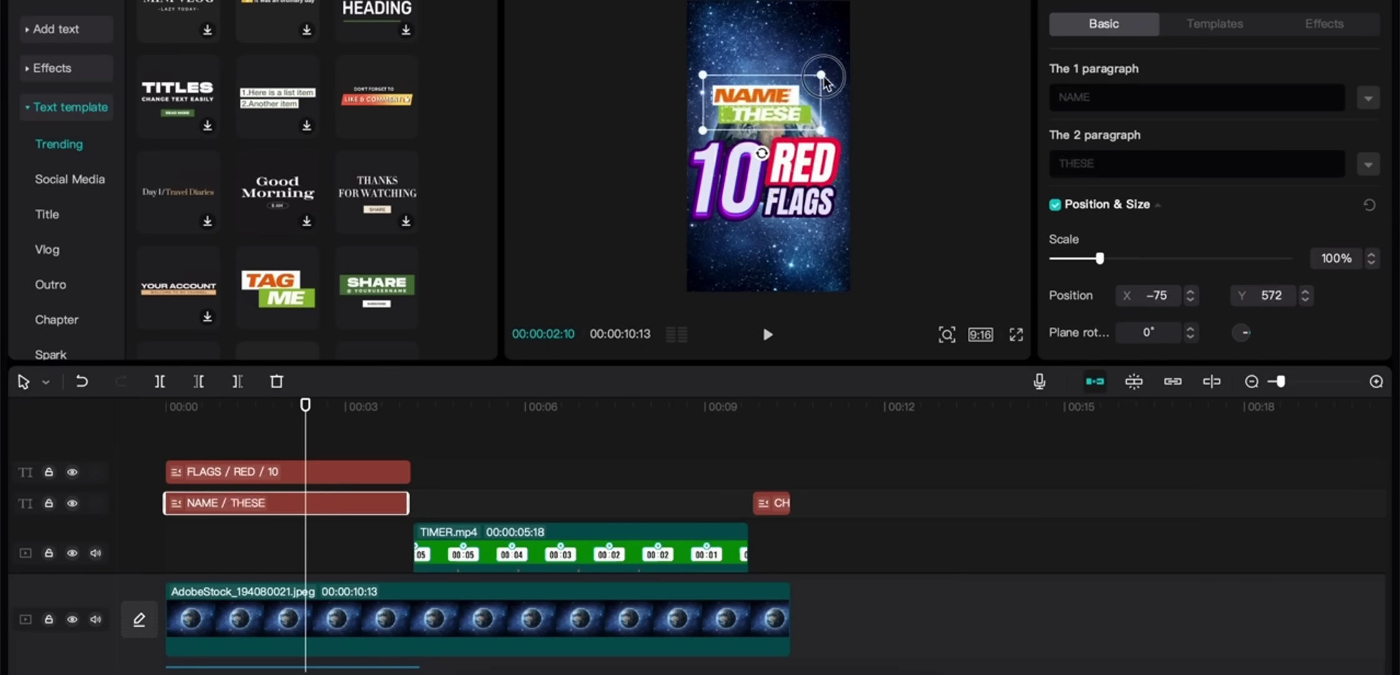
mouse_move(822, 76)
mouse_down()
mouse_move(859, 58)
mouse_move(837, 66)
mouse_up()
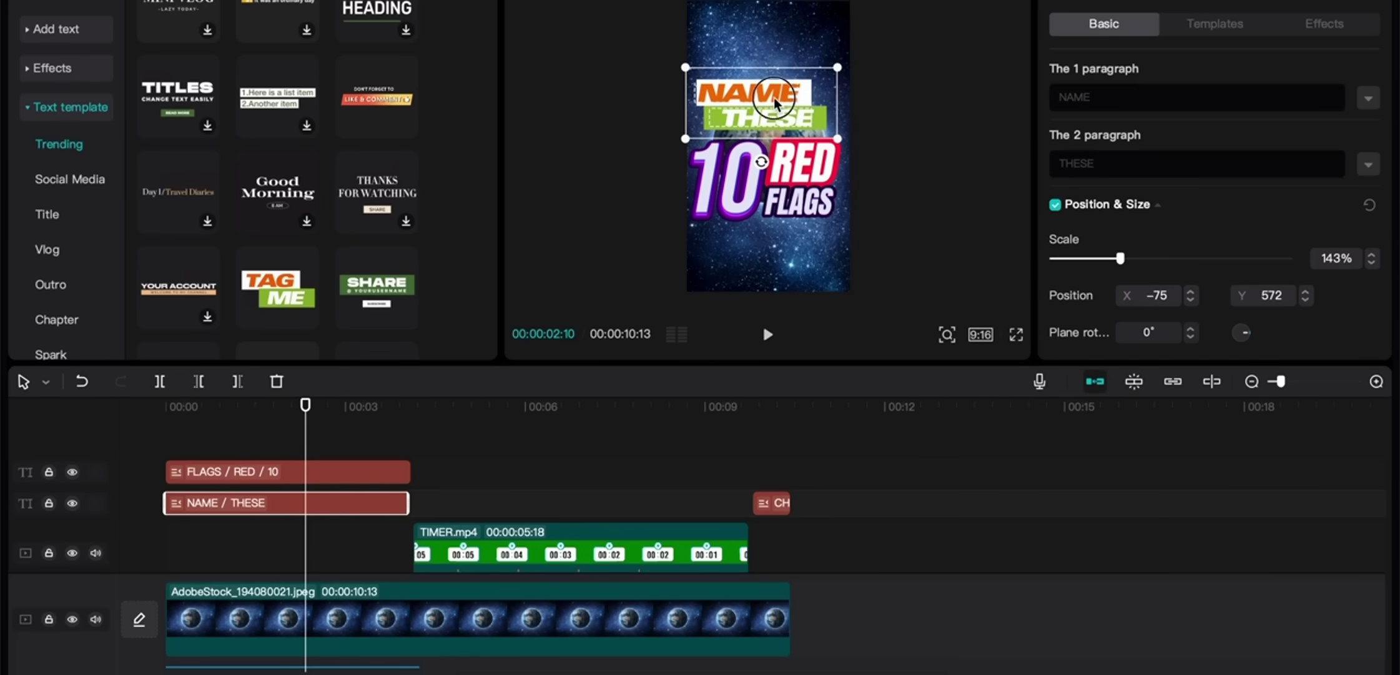
drag(775, 103, 782, 106)
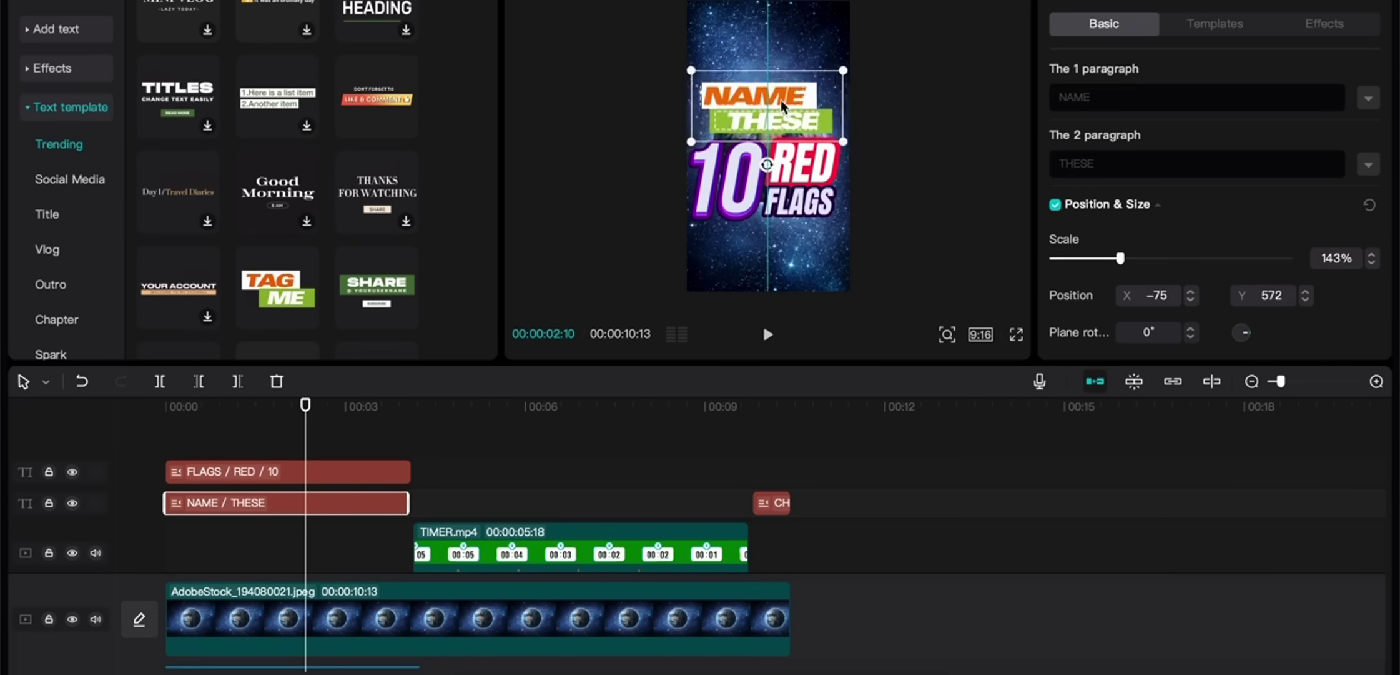
Step: Try the plain, outlined and yellow preset styles on the word "RED" and reapply its white style with red outline
click(805, 174)
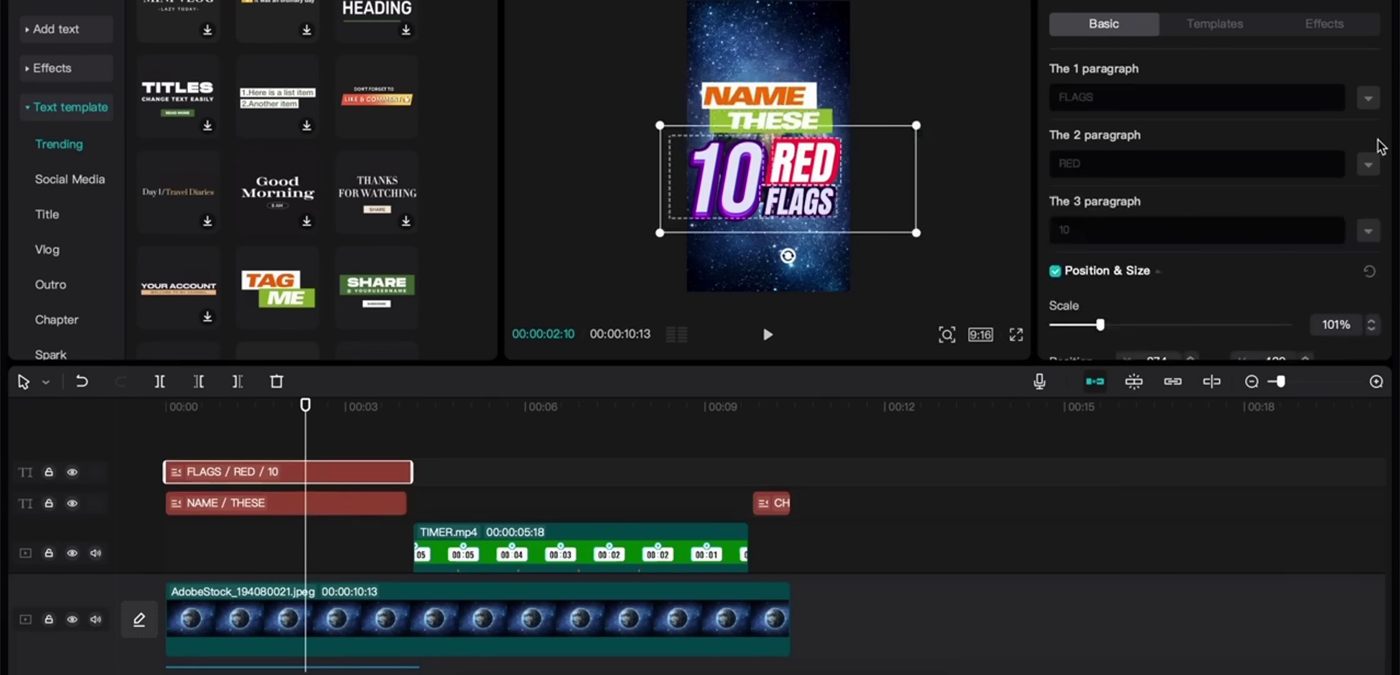
click(1368, 164)
scroll(1207, 319, down, 5)
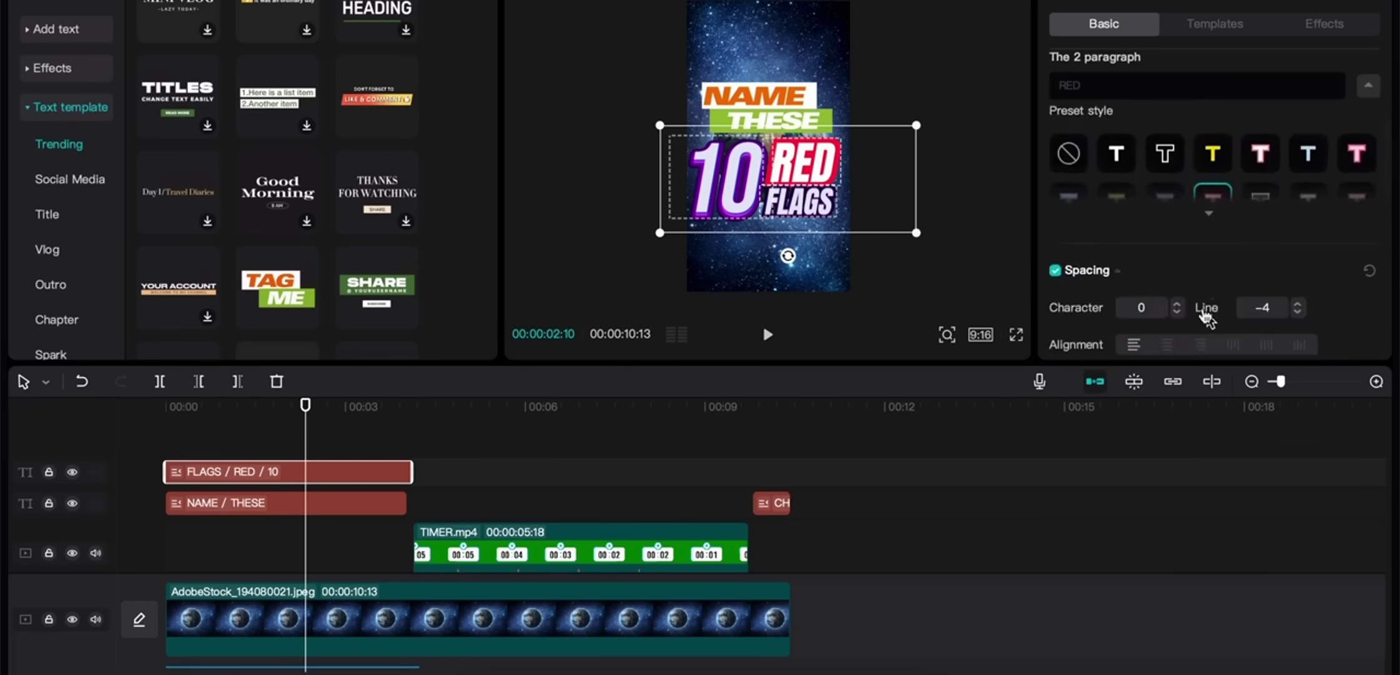
click(1069, 153)
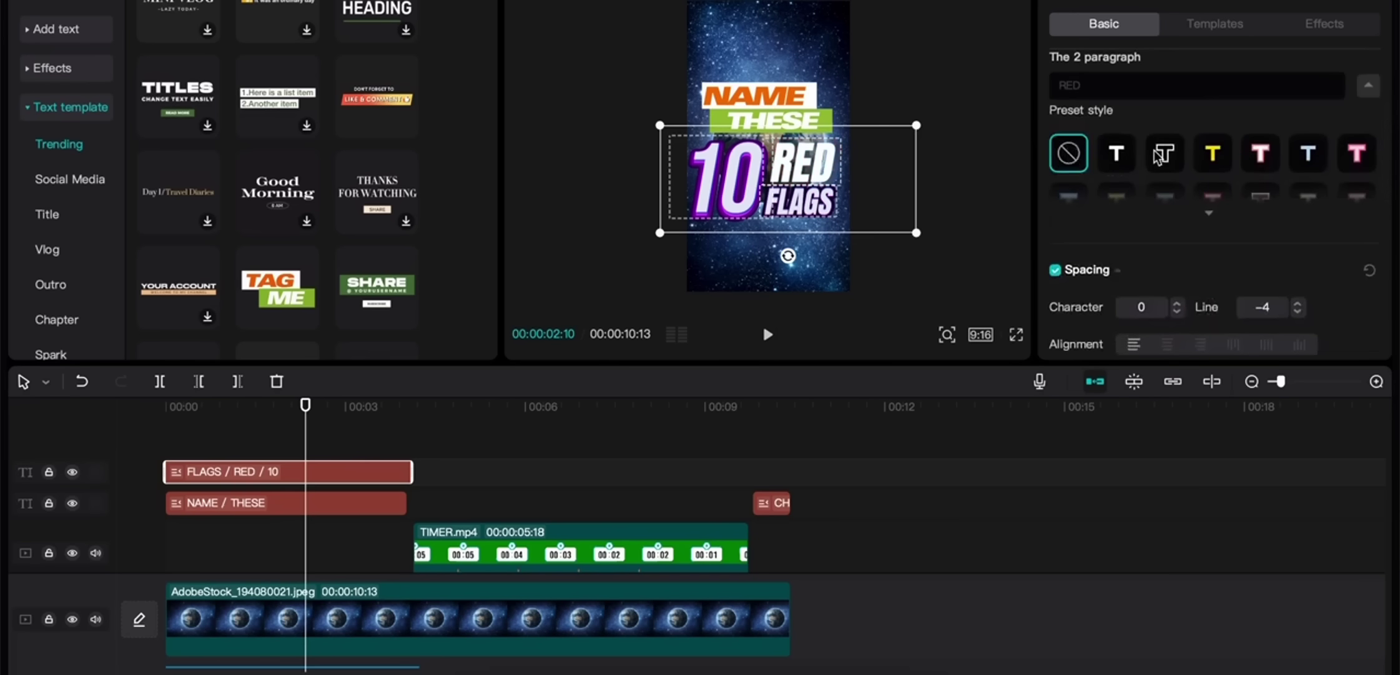
click(1170, 158)
click(1213, 160)
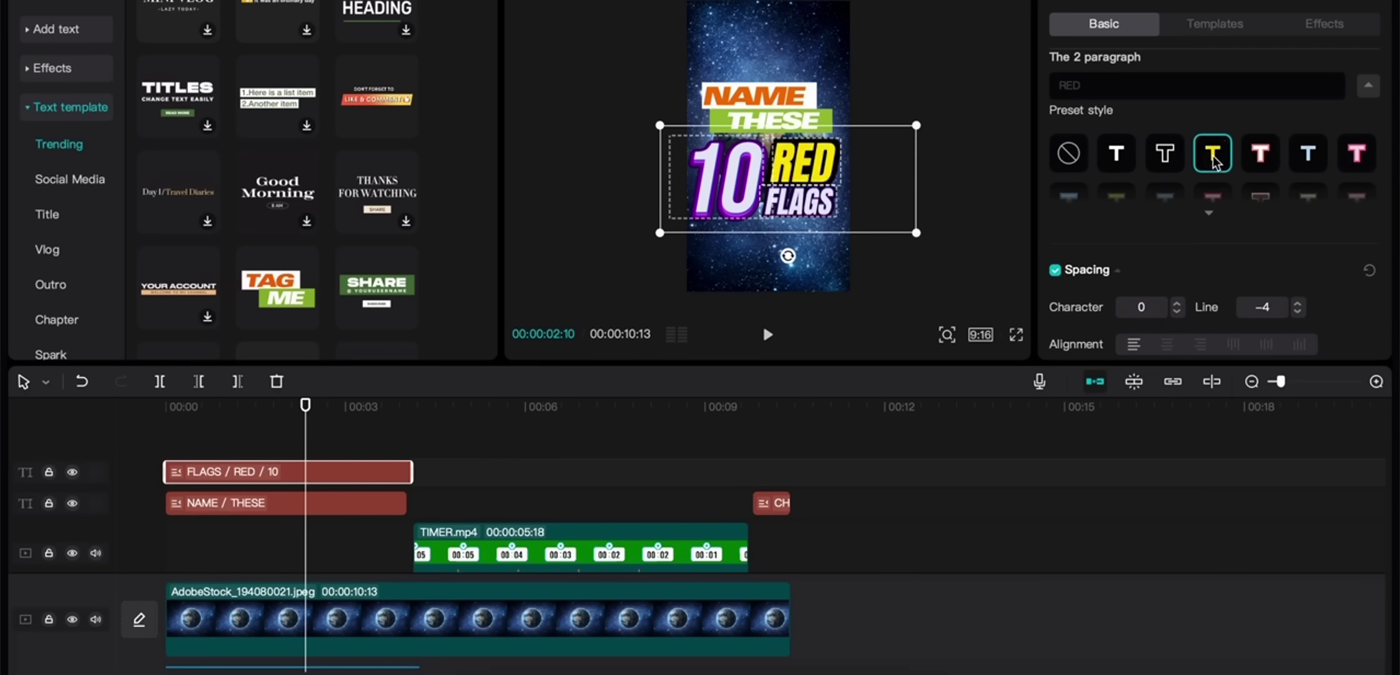
scroll(1214, 162, down, 3)
scroll(1214, 163, up, 3)
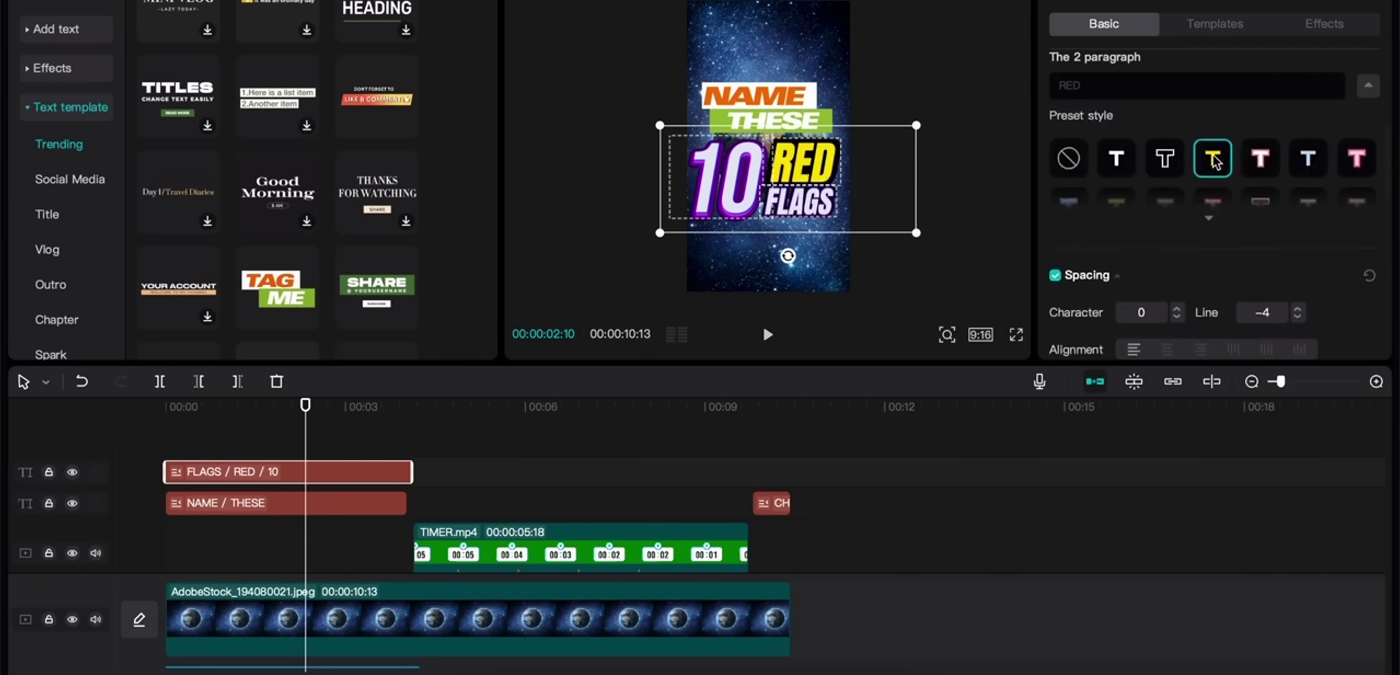
click(1211, 225)
click(1214, 207)
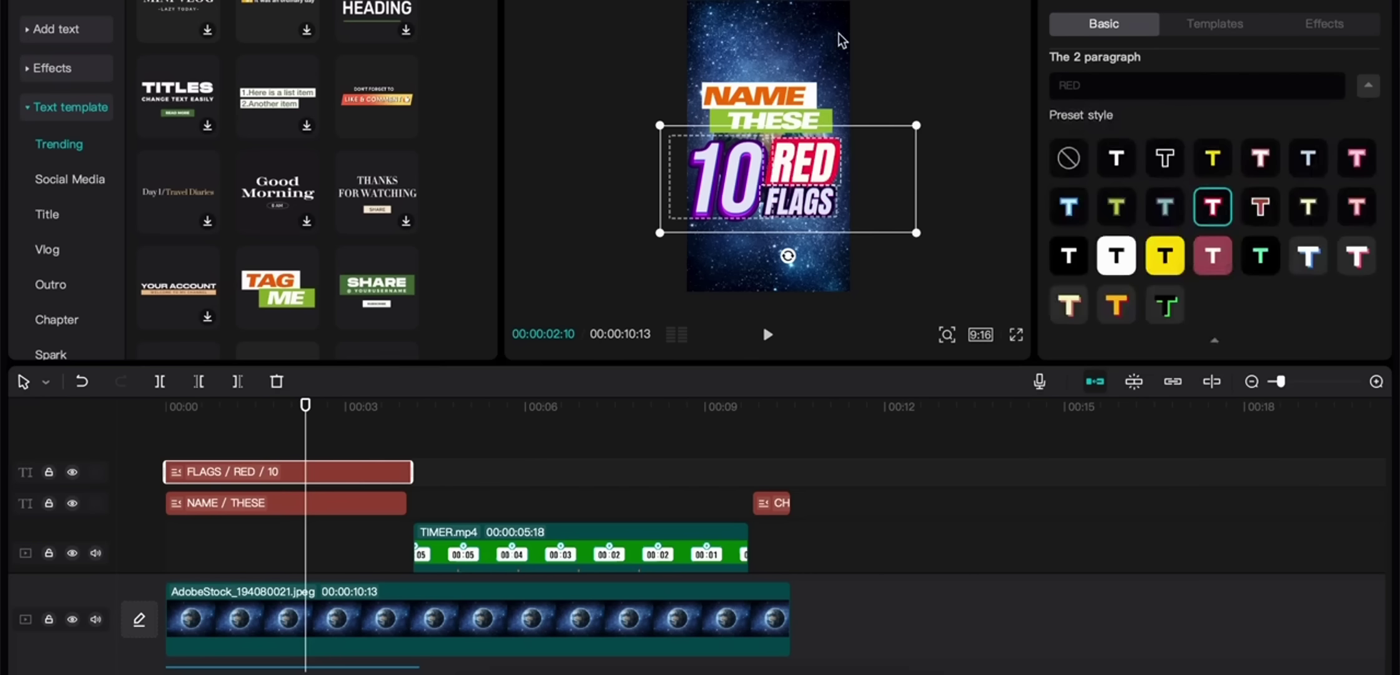
Step: Enlarge the "NAME THESE" title slightly and shift both it and the "10 RED FLAGS" title upward in the frame
click(928, 110)
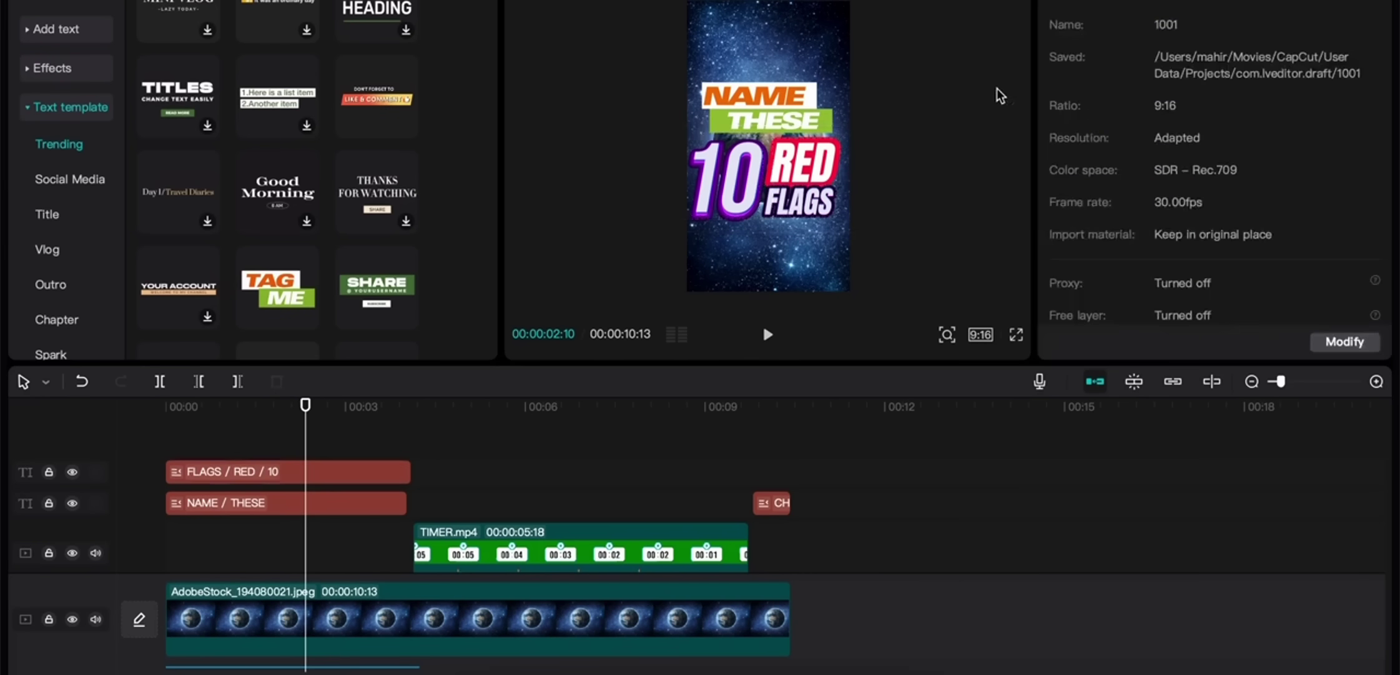
click(786, 115)
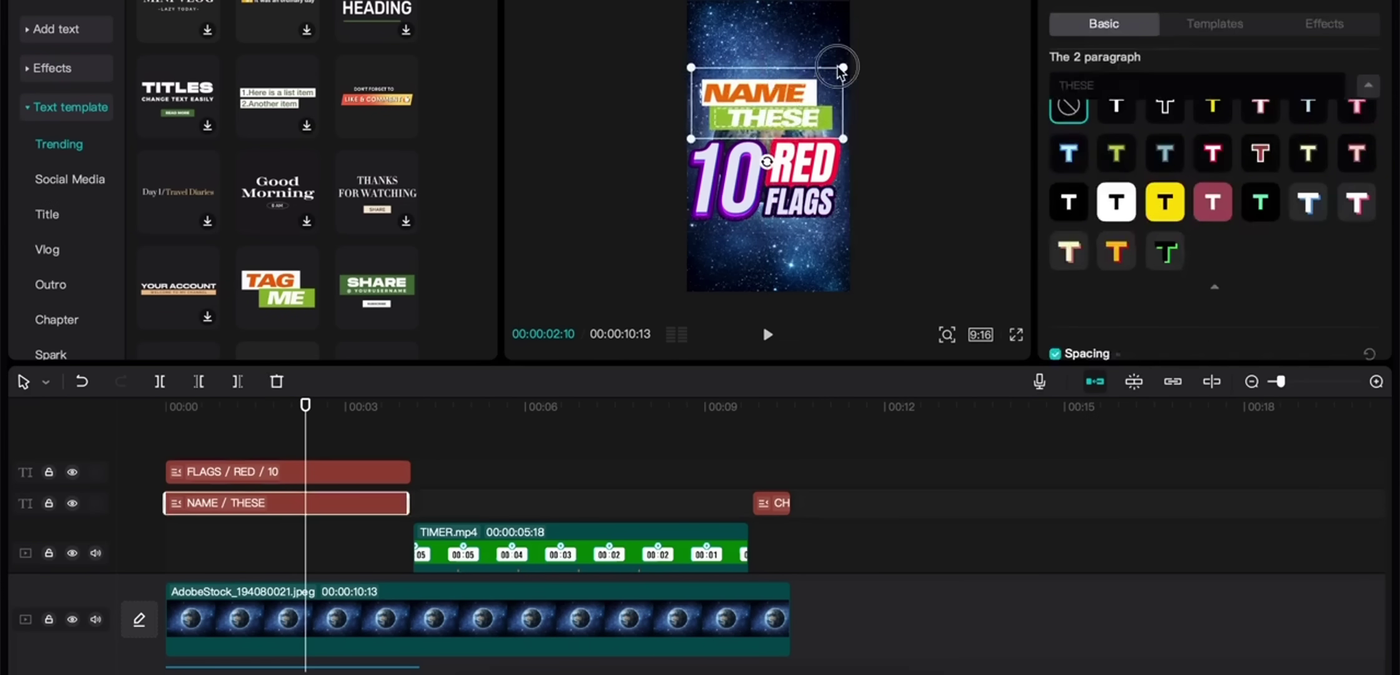
drag(843, 70, 772, 65)
click(772, 82)
mouse_move(781, 174)
mouse_down()
mouse_move(781, 159)
mouse_move(781, 190)
mouse_move(784, 158)
mouse_up()
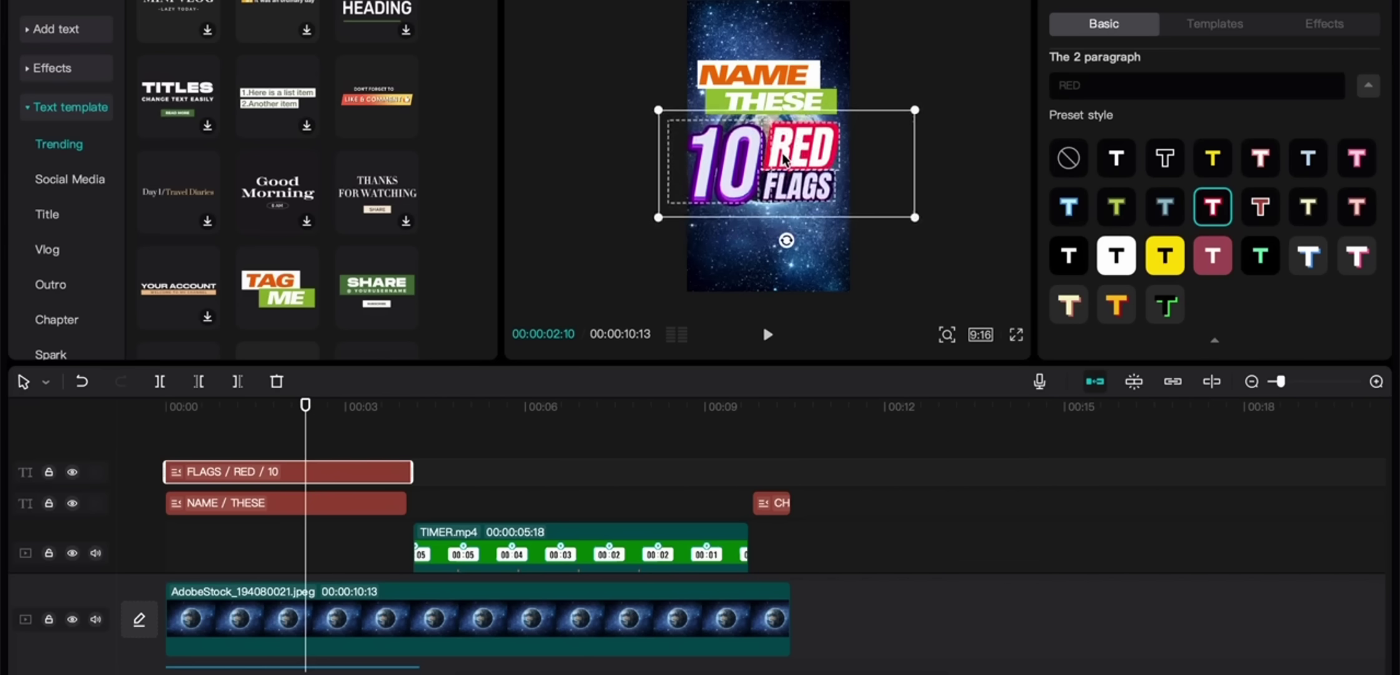
Step: Extend the "NAME / THESE" clip to end together with the "FLAGS / RED / 10" clip and play the video from the start
key(Home)
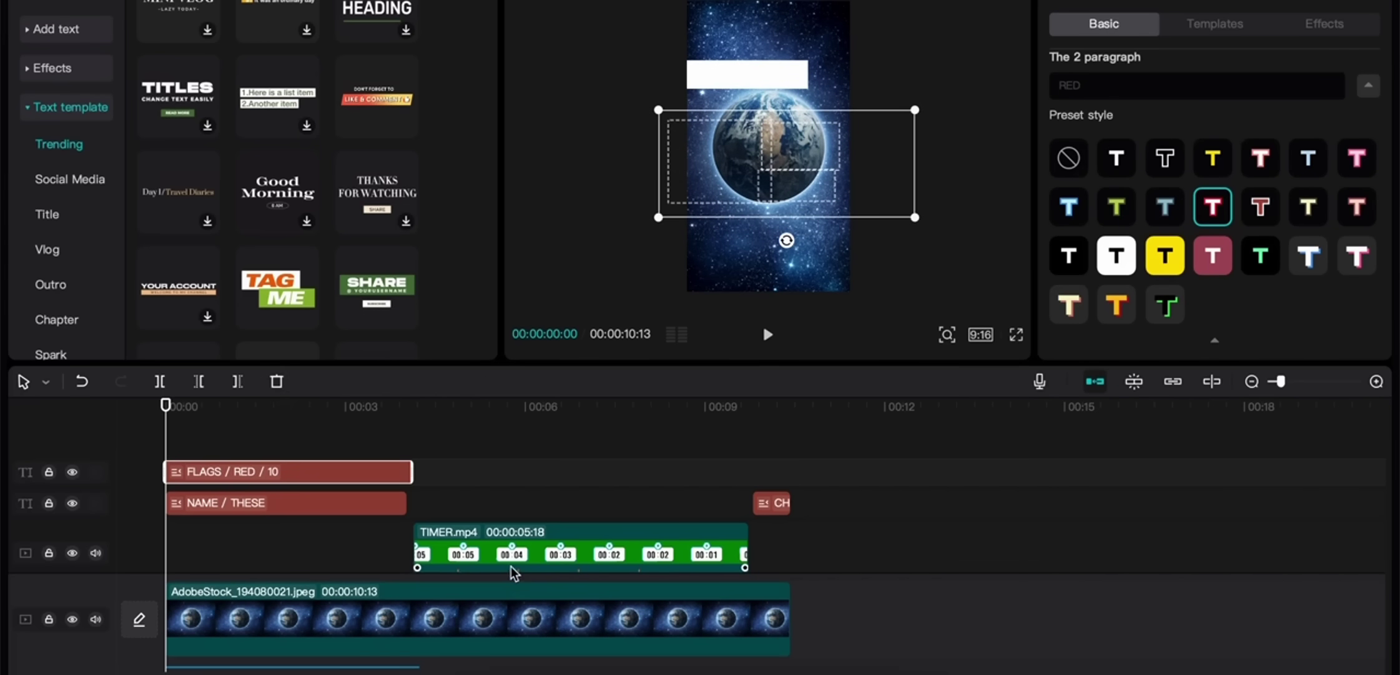
scroll(516, 575, up, 1)
scroll(447, 565, up, 3)
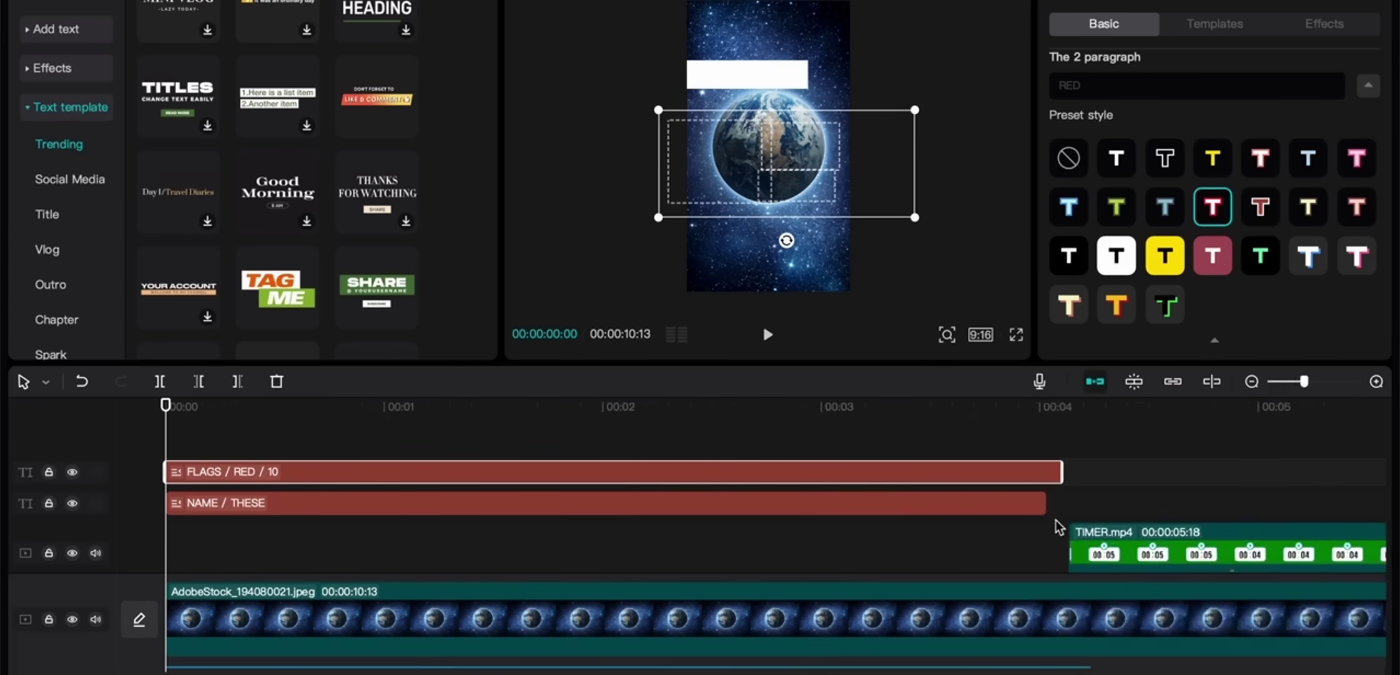
drag(1039, 502, 1060, 501)
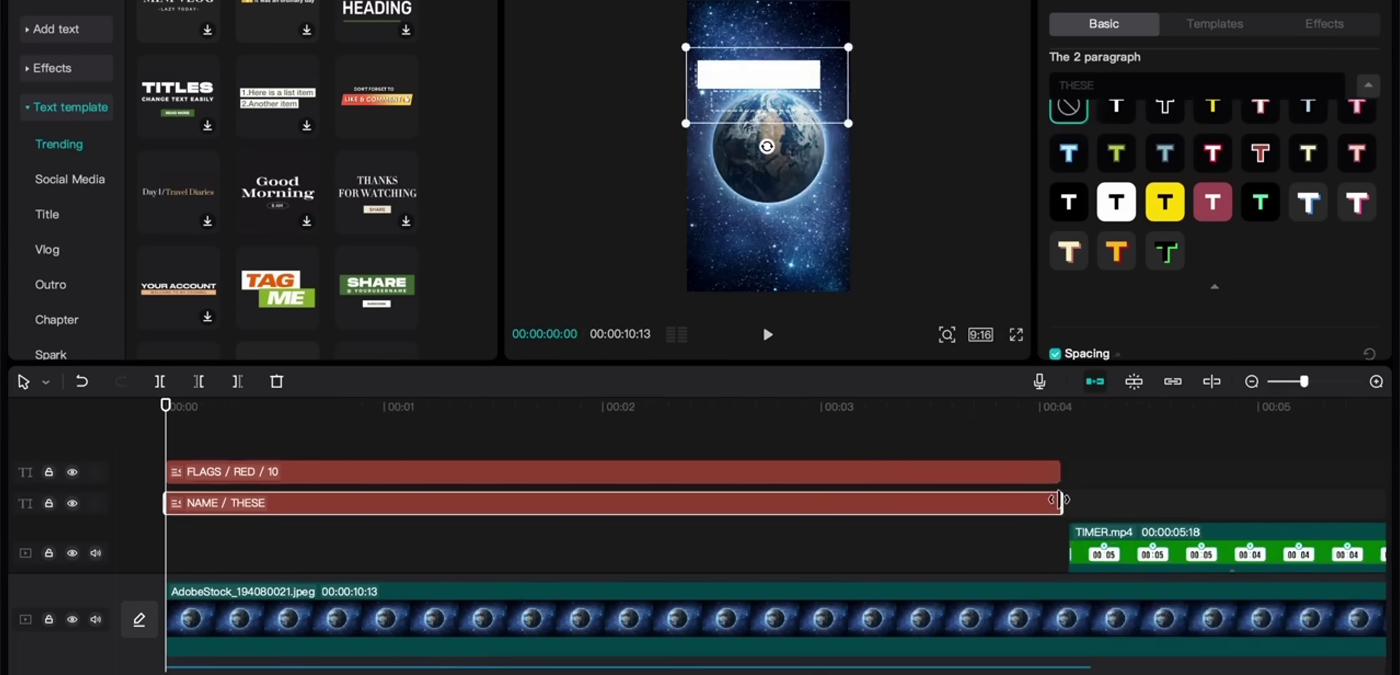
key(space)
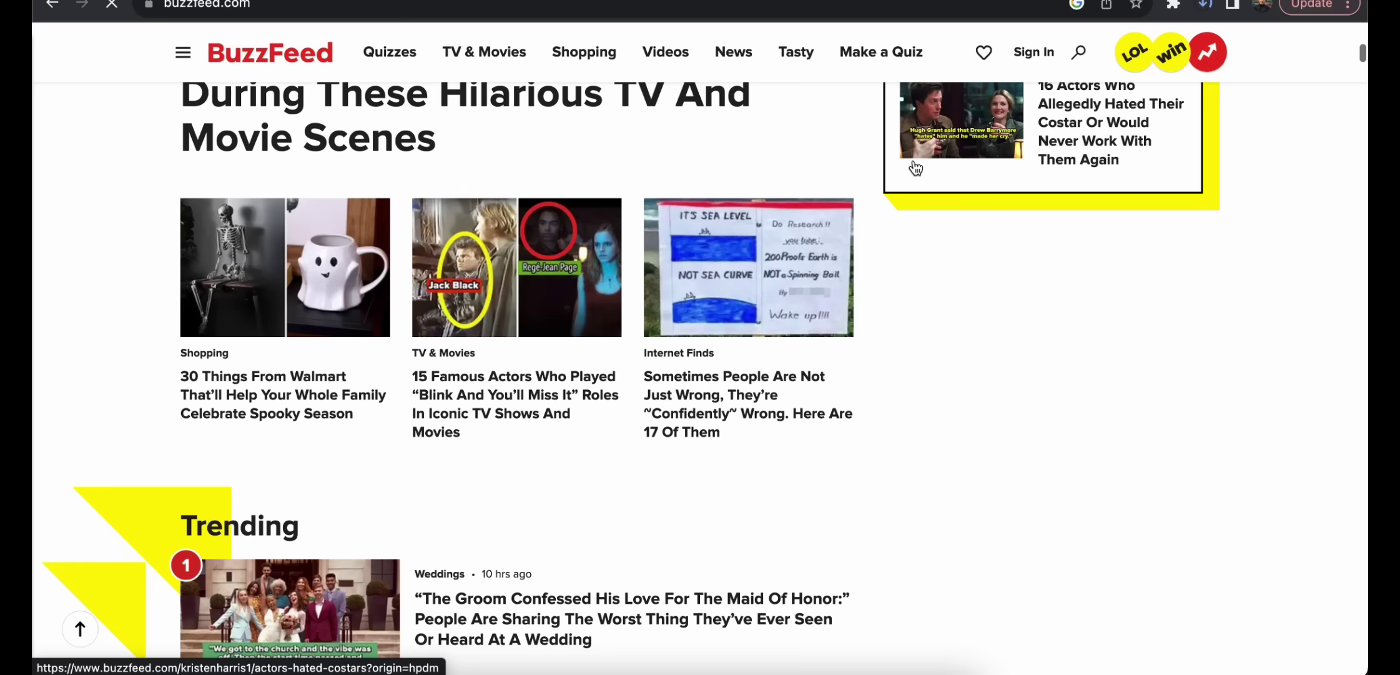
Step: Switch to the BuzzFeed home page in the browser and look over its trending stories and list of site sections
scroll(915, 165, down, 8)
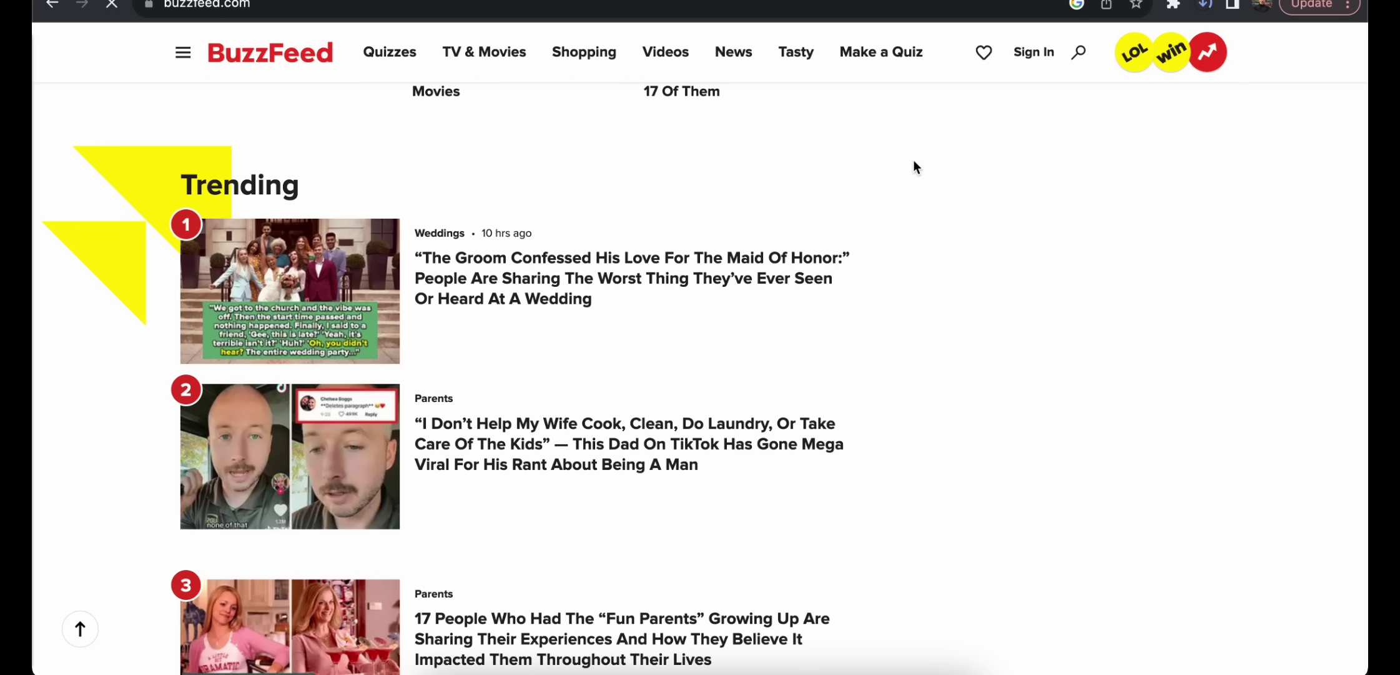
scroll(914, 165, down, 3)
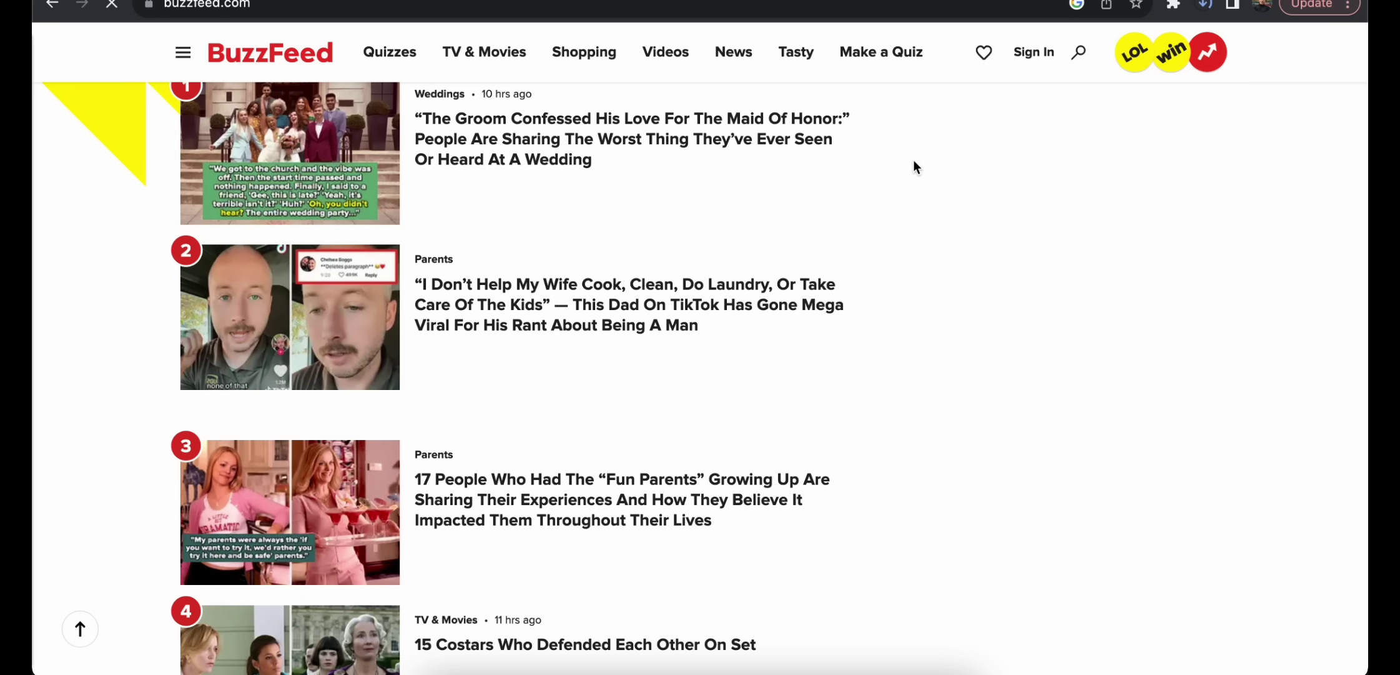
scroll(914, 166, up, 2)
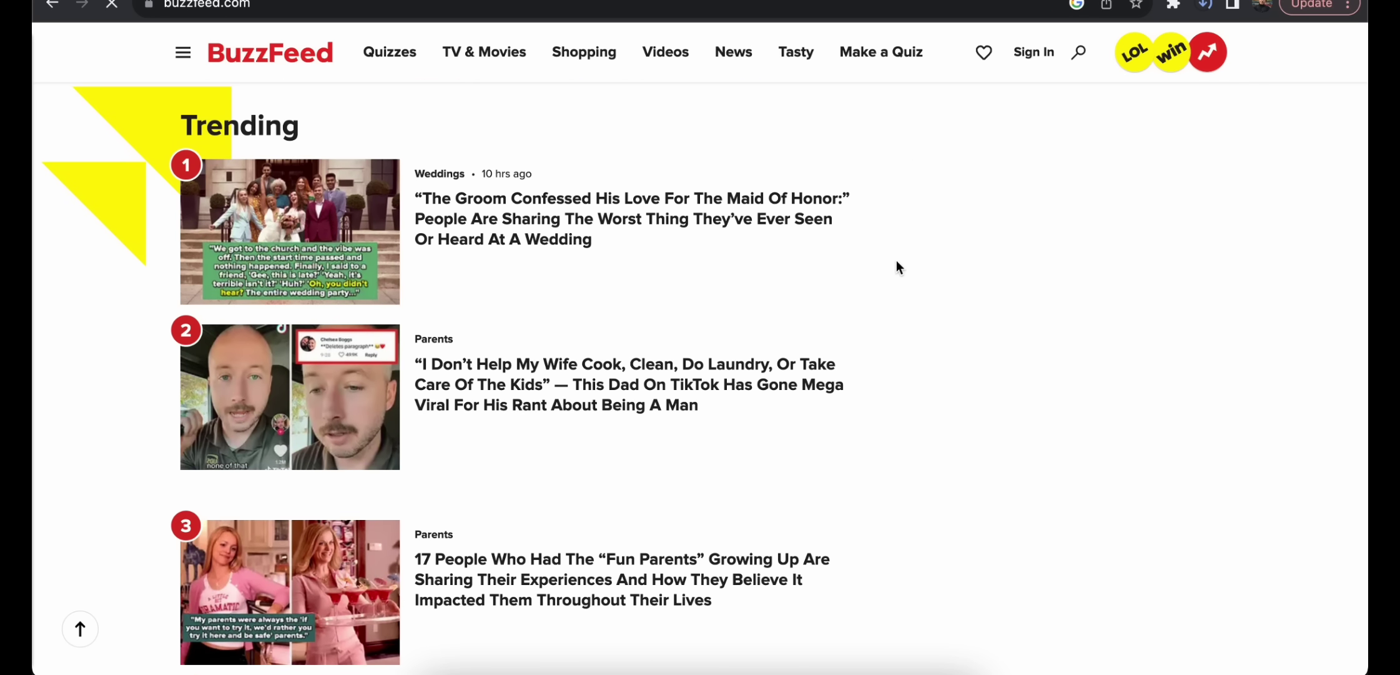
scroll(896, 261, up, 10)
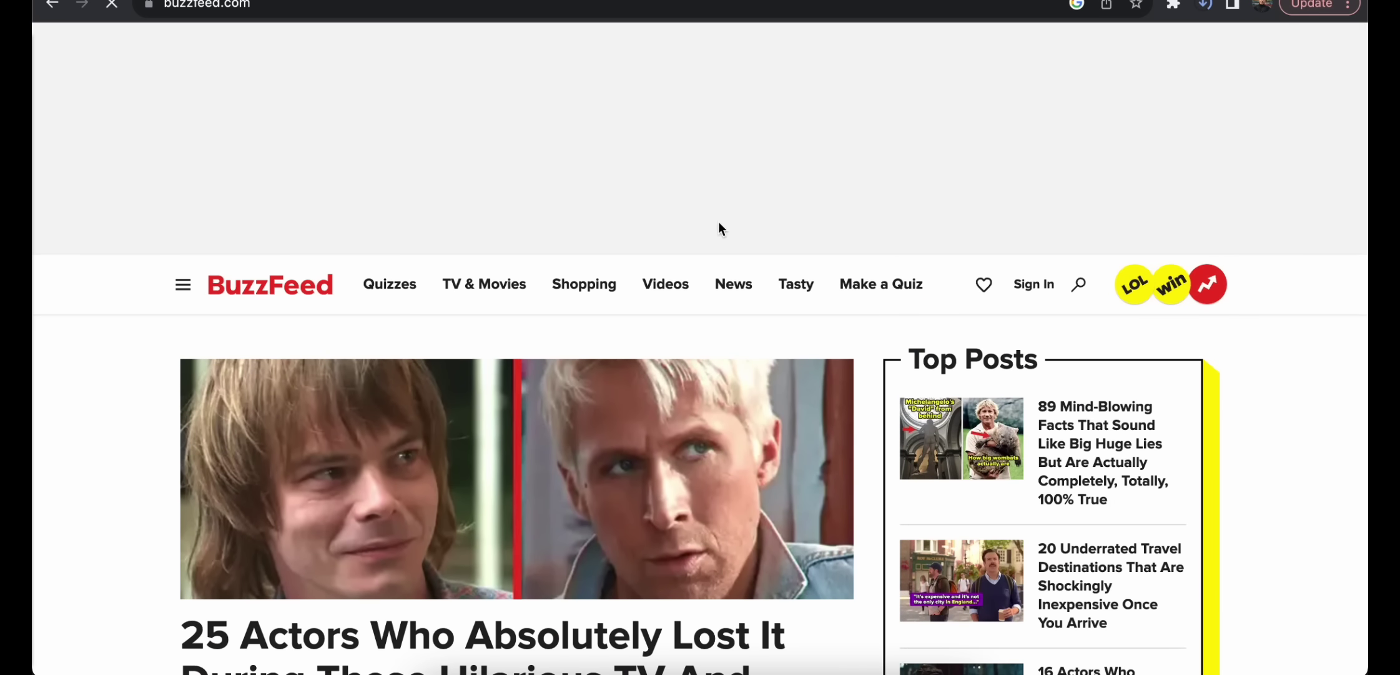
click(183, 286)
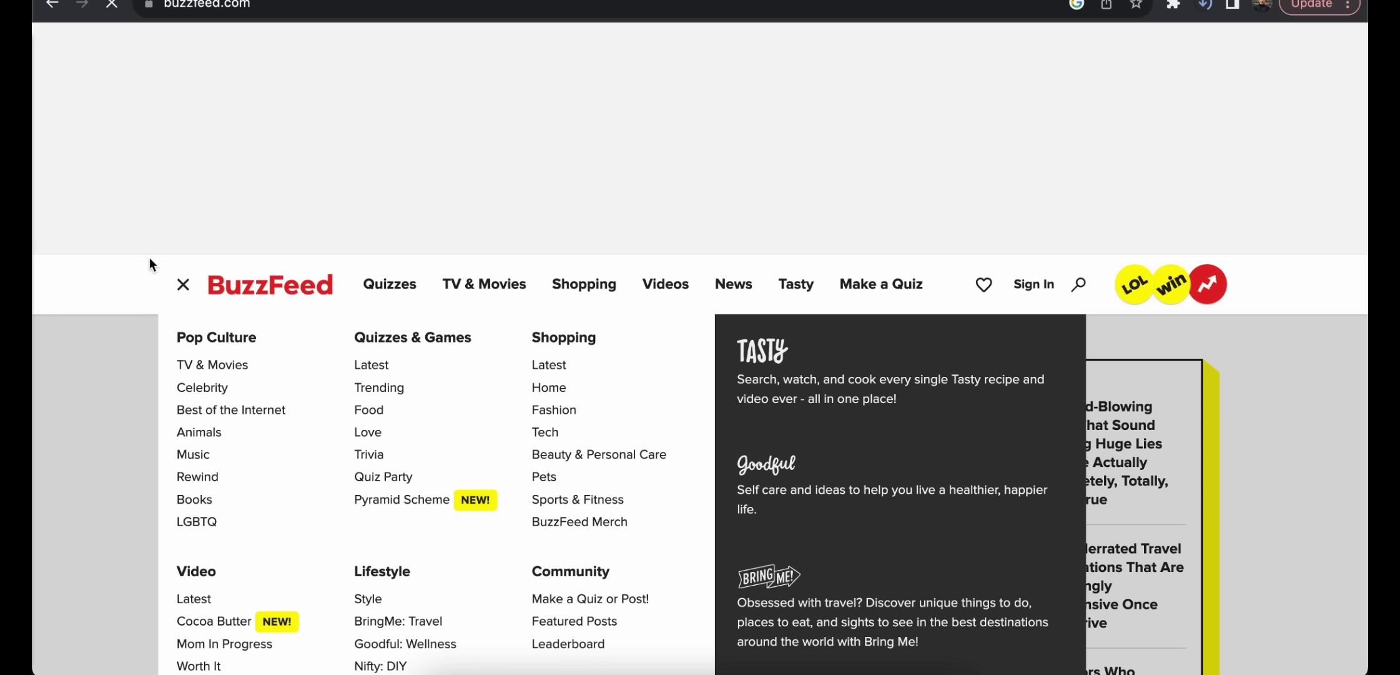
click(183, 284)
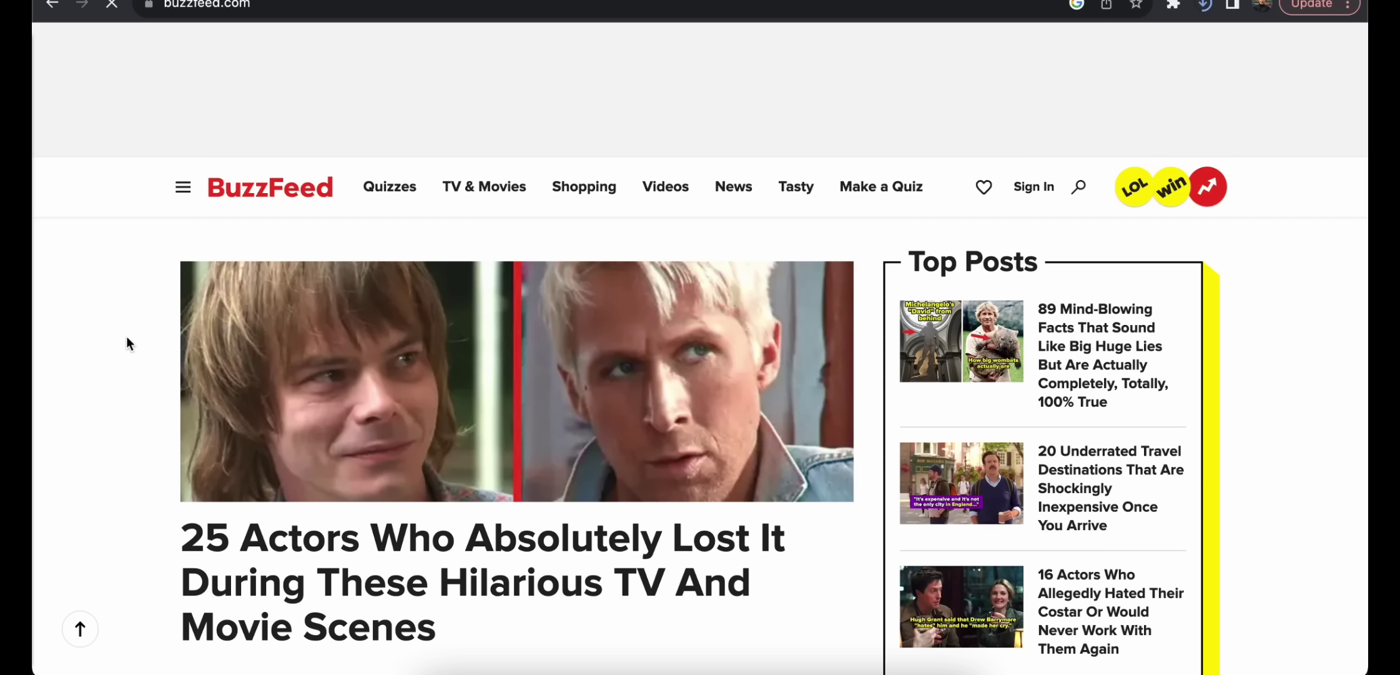
Step: Open BuzzFeed's Best of the Internet section and look through its article headlines
click(183, 187)
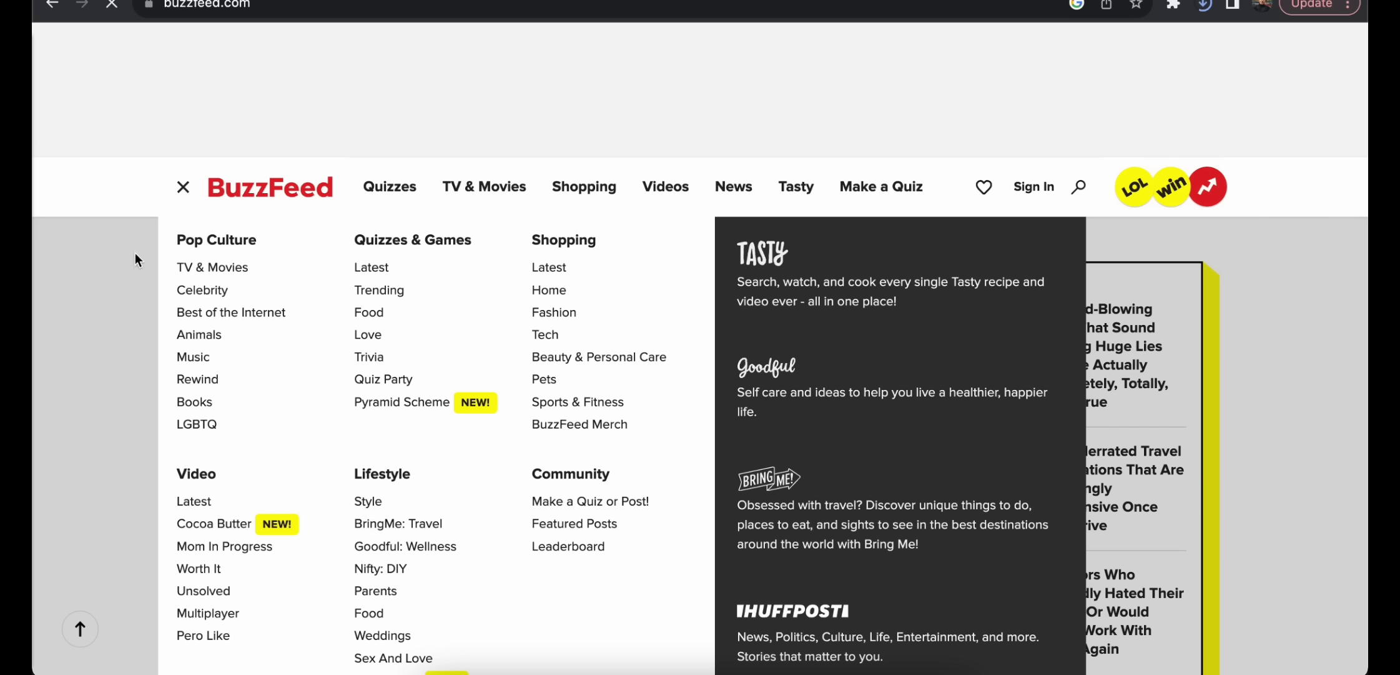
click(200, 324)
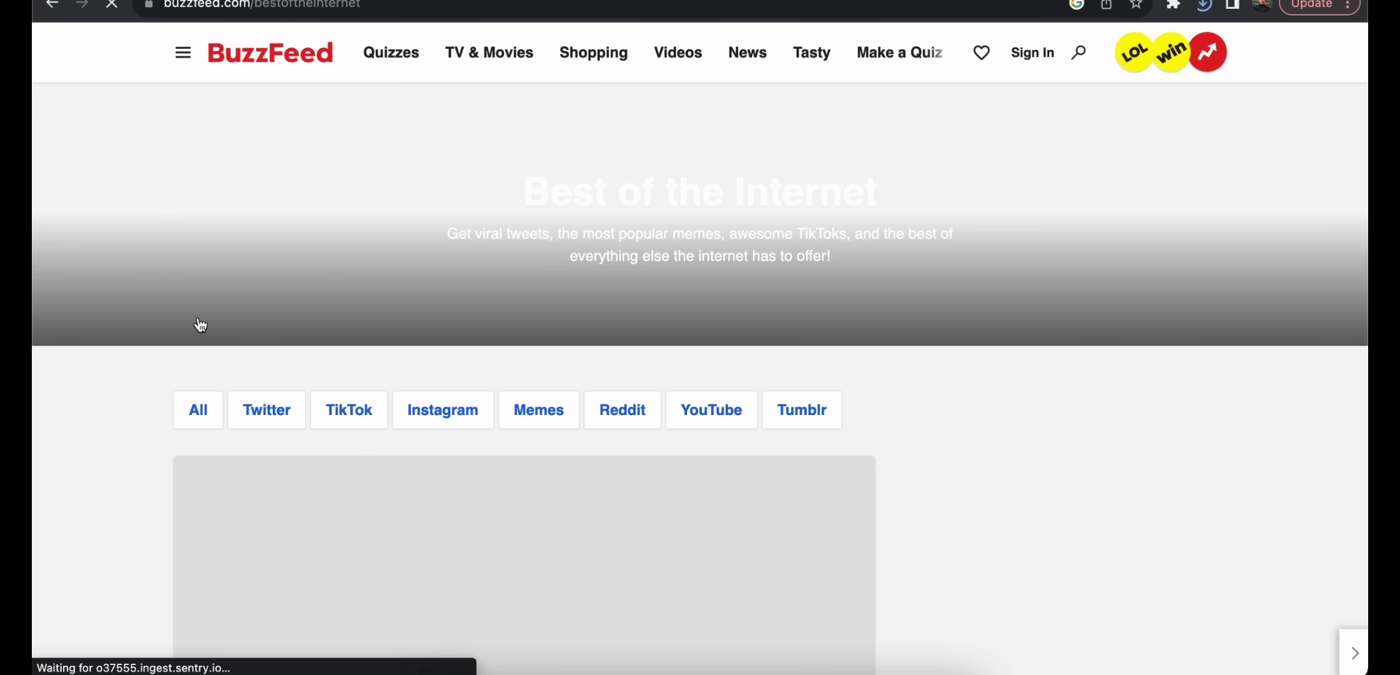
scroll(123, 332, down, 2)
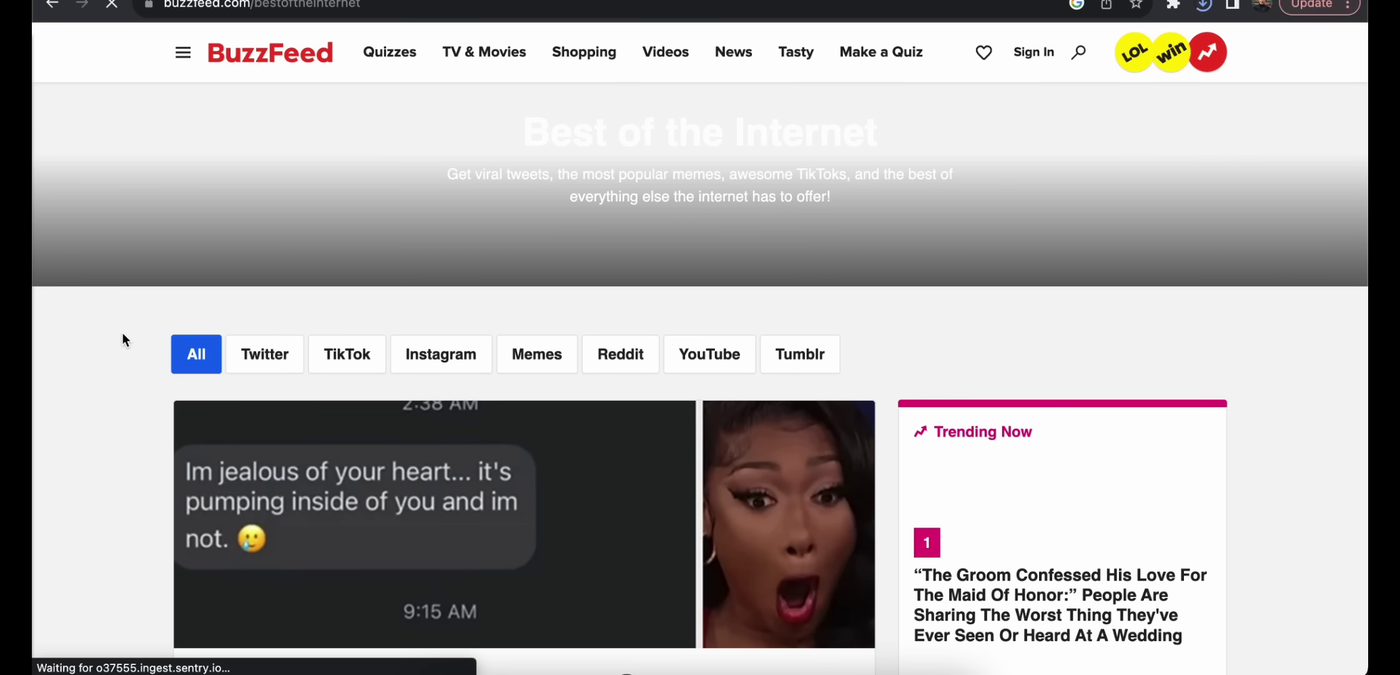
scroll(123, 332, down, 1)
scroll(123, 332, down, 4)
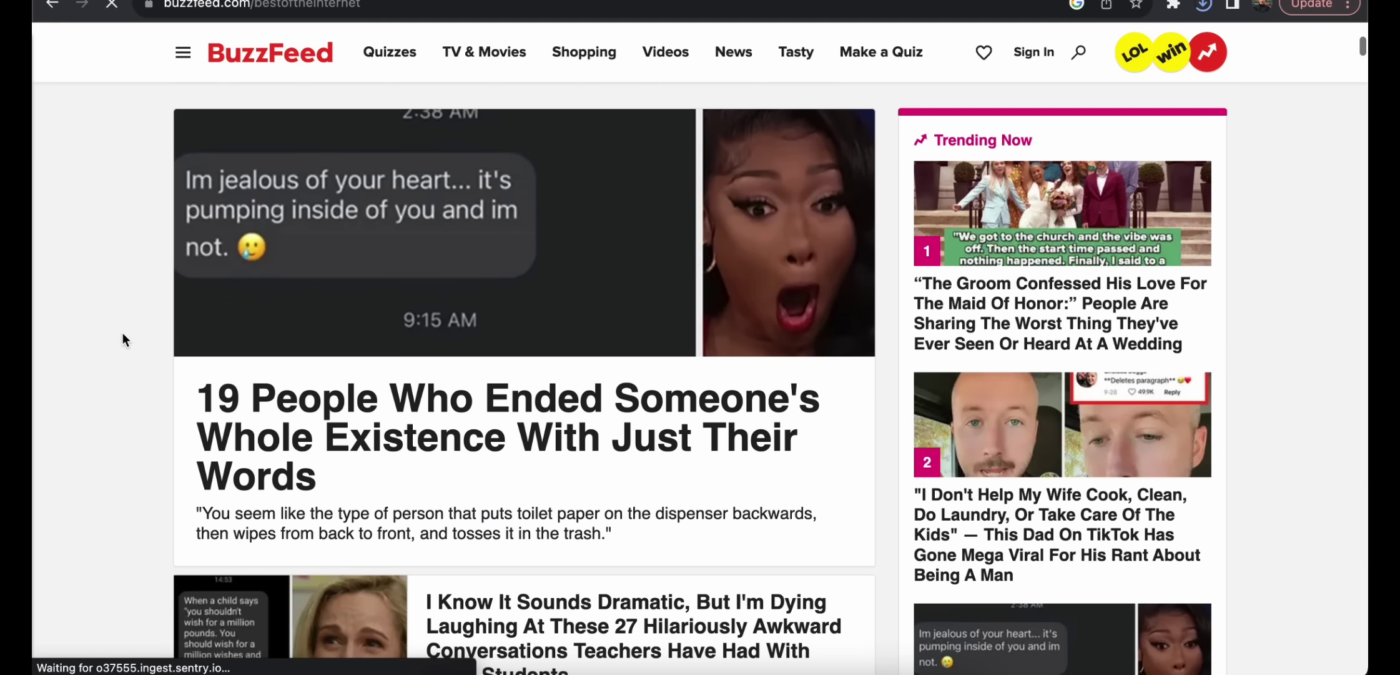
scroll(122, 340, down, 5)
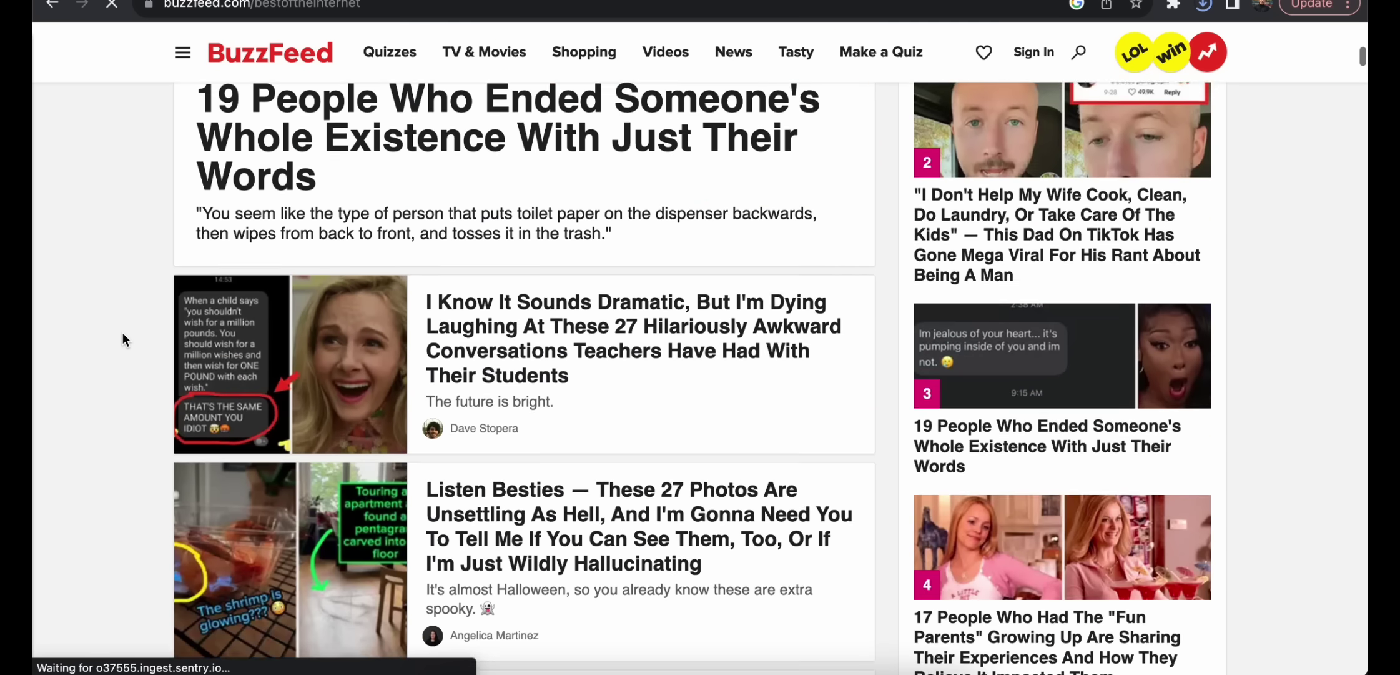
scroll(122, 336, down, 1)
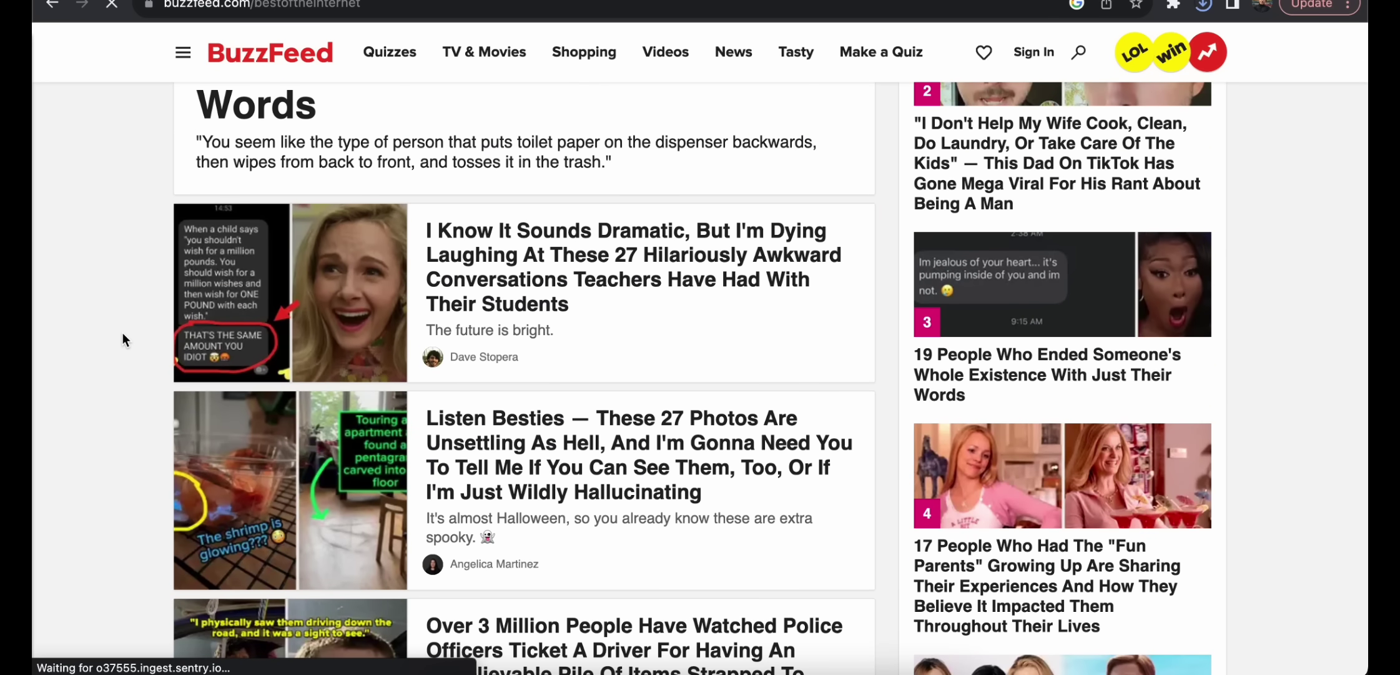
scroll(122, 339, down, 2)
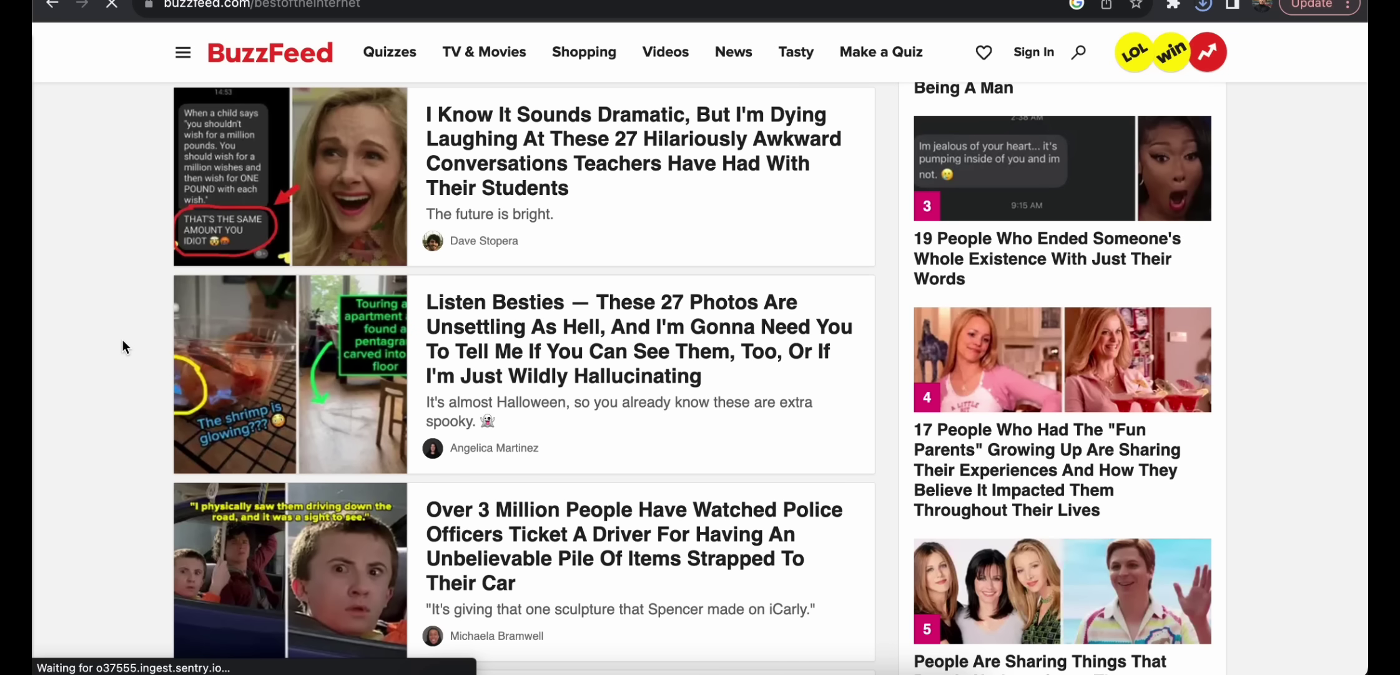
scroll(123, 339, up, 1)
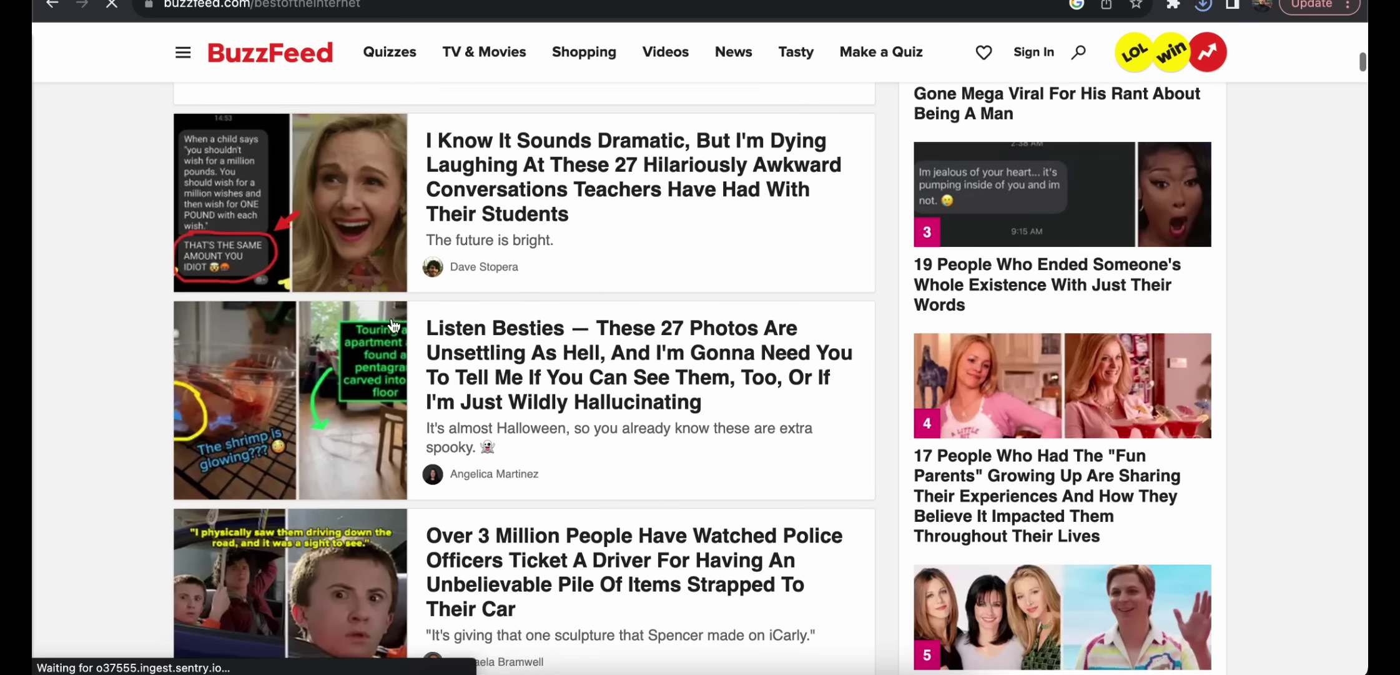
scroll(392, 325, down, 1)
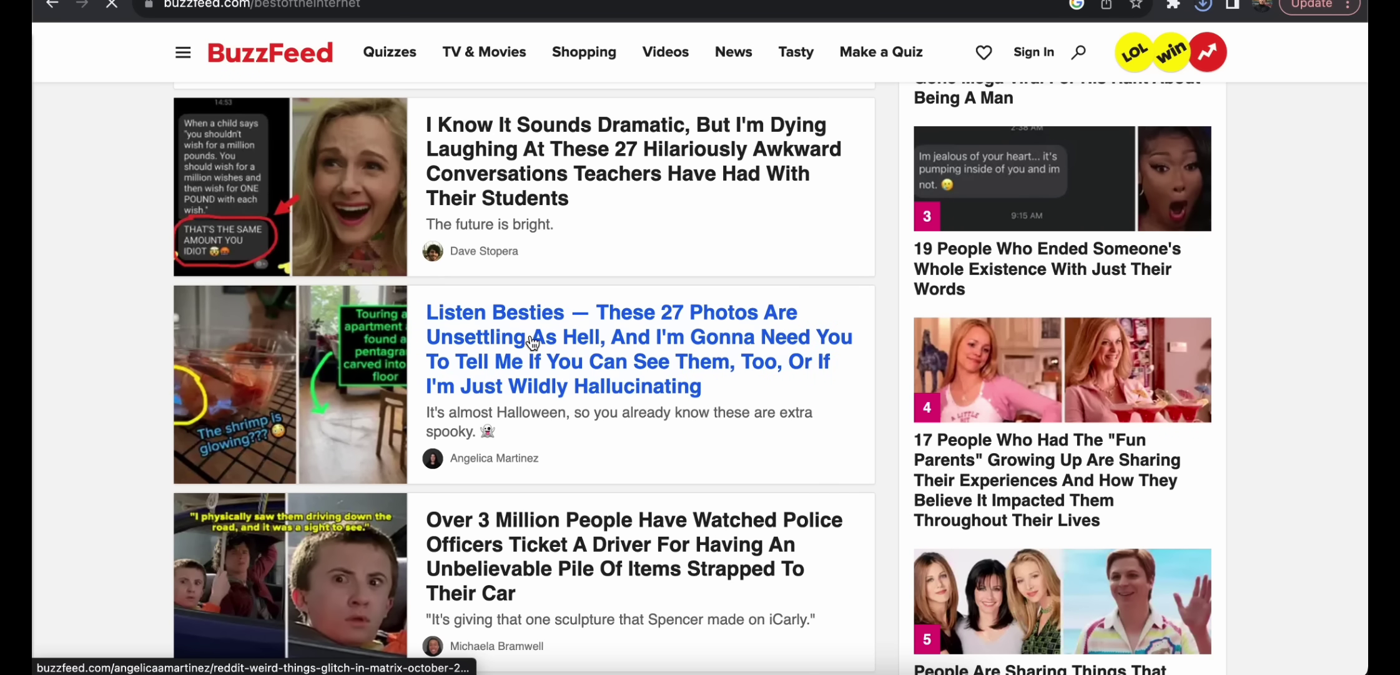